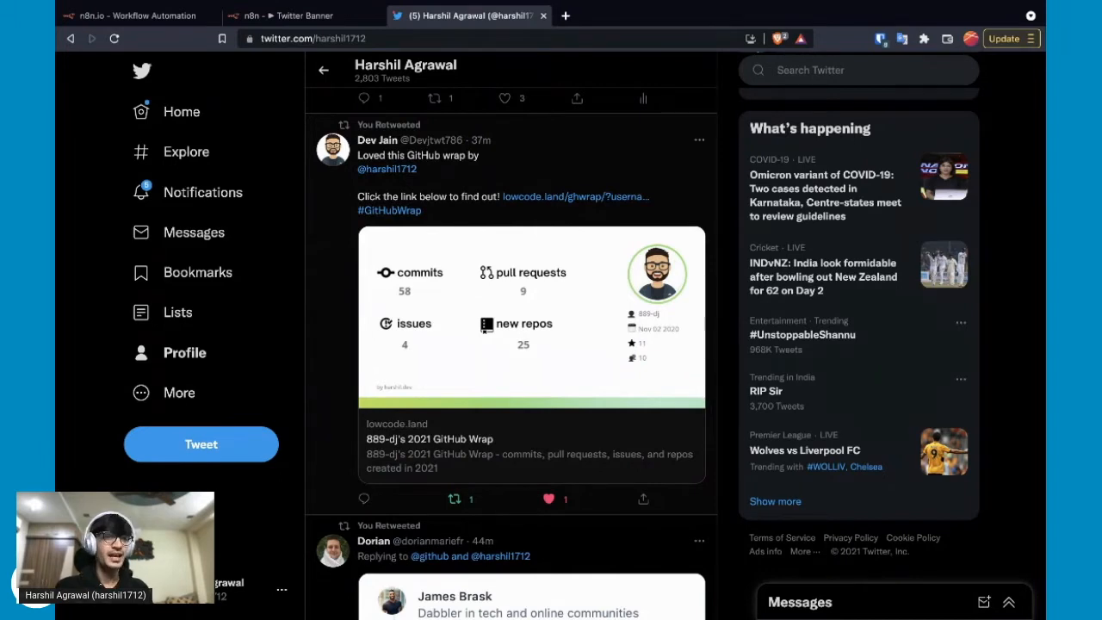
Review the blank workflow and the Twitter Banner workflow, and check the current banner on the Twitter profile
left_click(138, 15)
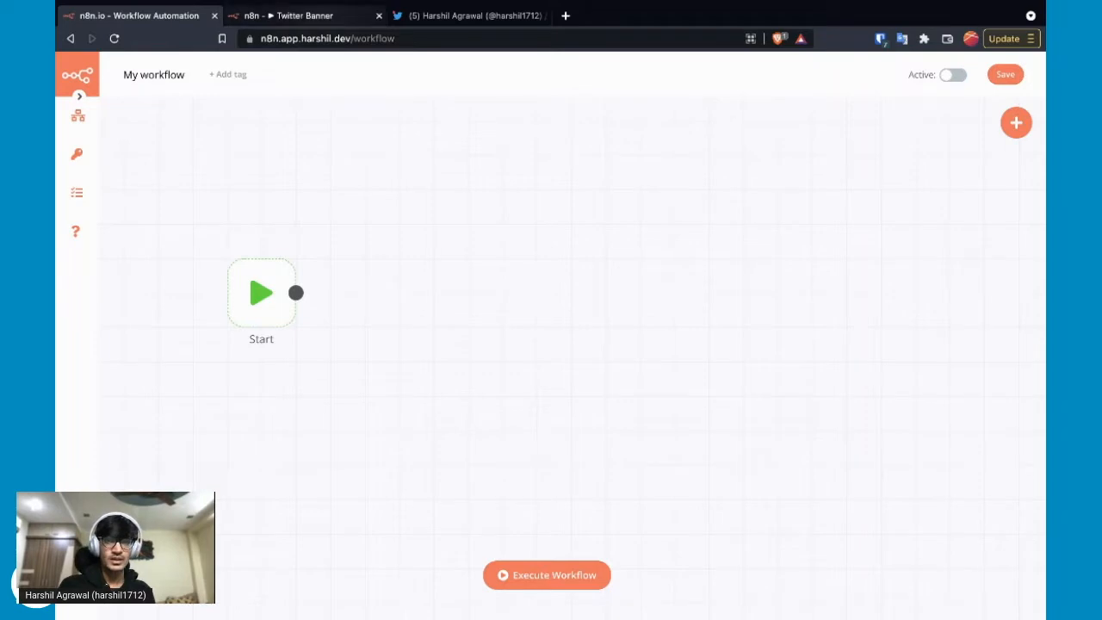
left_click(297, 15)
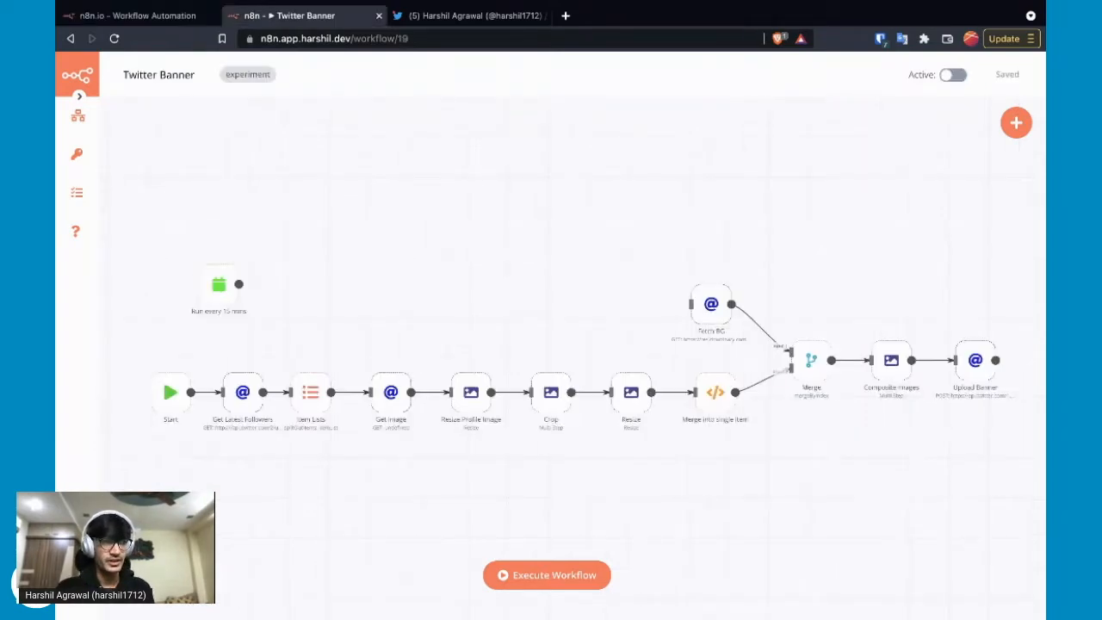
scroll(551, 345, "down", 1)
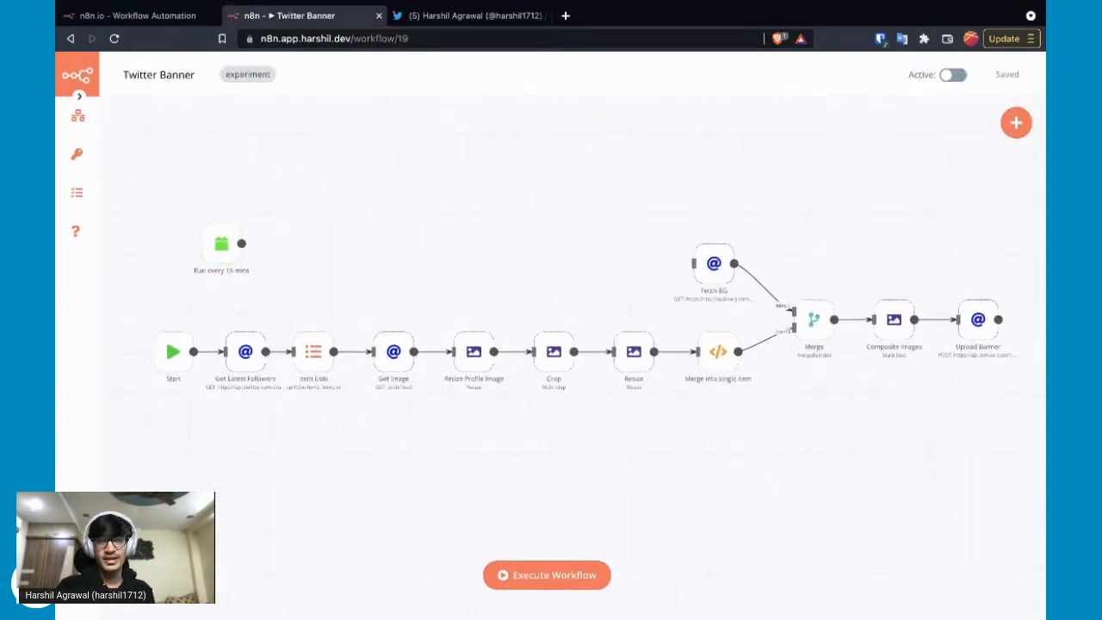
left_click(469, 16)
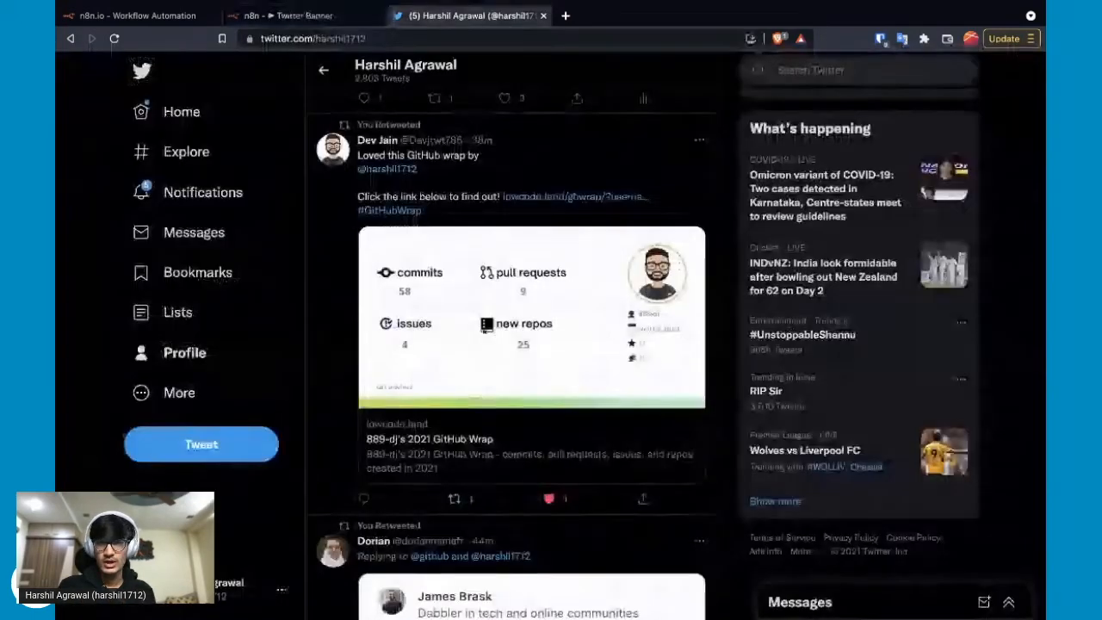
scroll(512, 344, "up", 10)
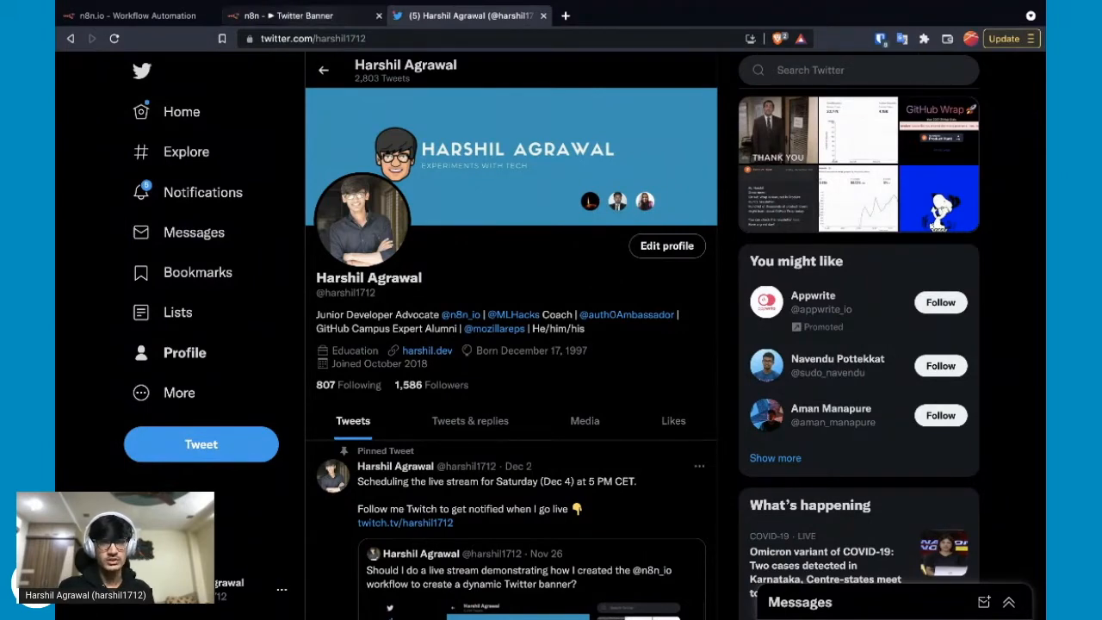
In the Twitter Banner workflow, run it once, disable the Run every 15 mins trigger node, and execute the workflow again
left_click(293, 16)
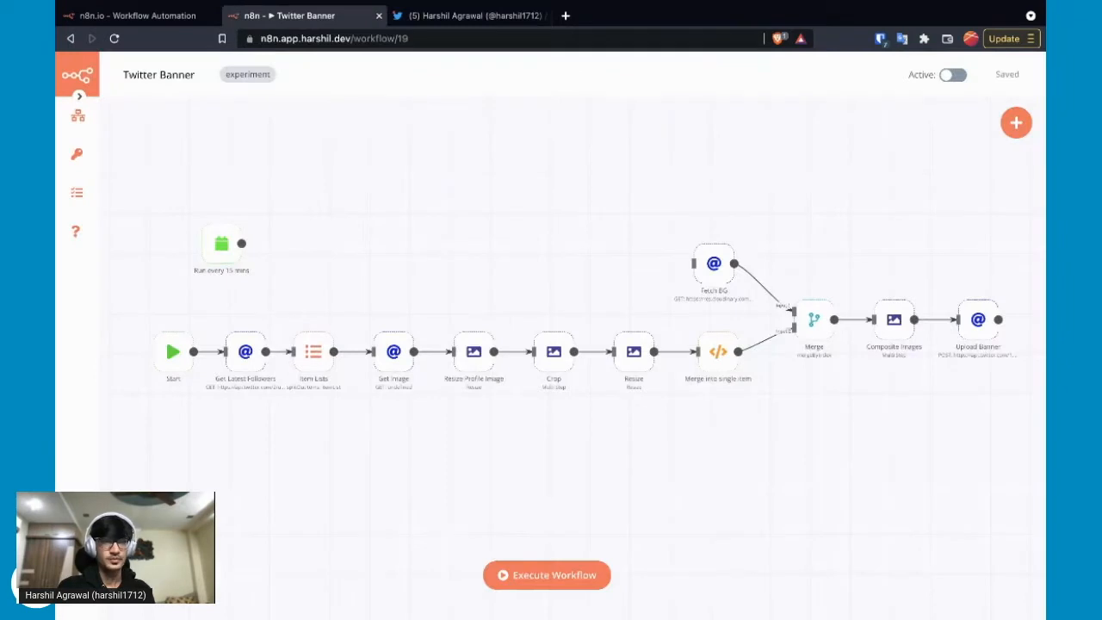
left_click(547, 575)
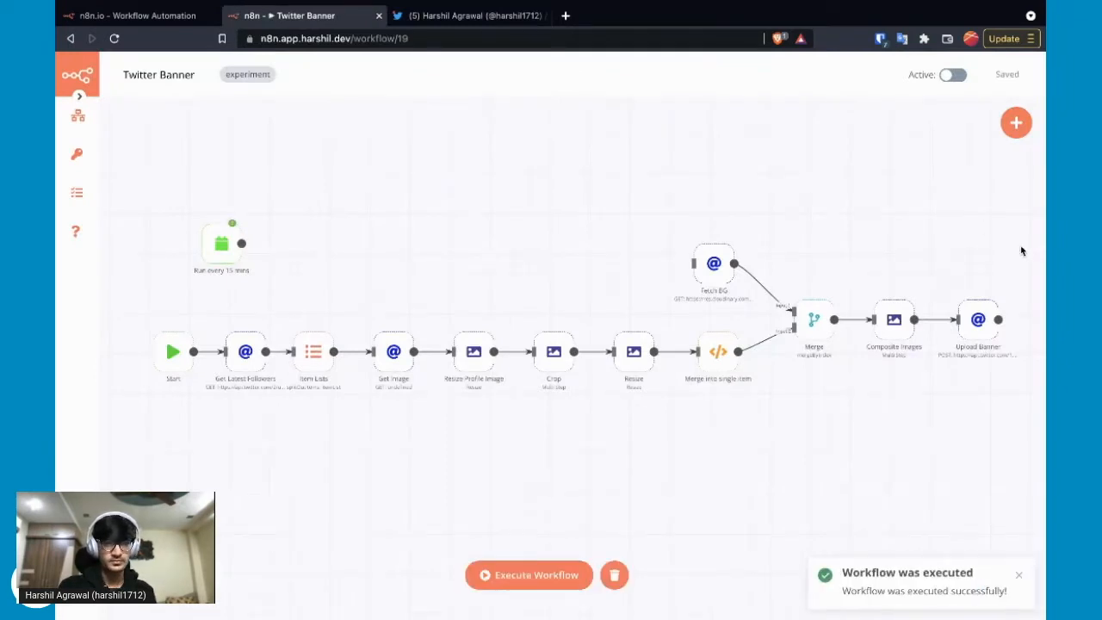
key("d")
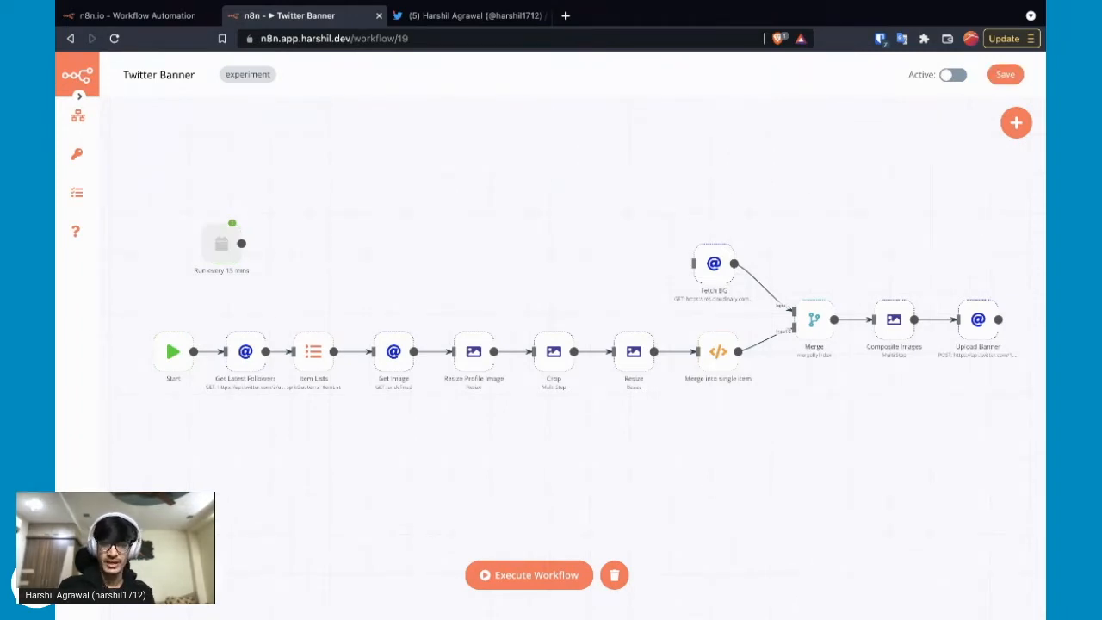
key("ctrl+Return")
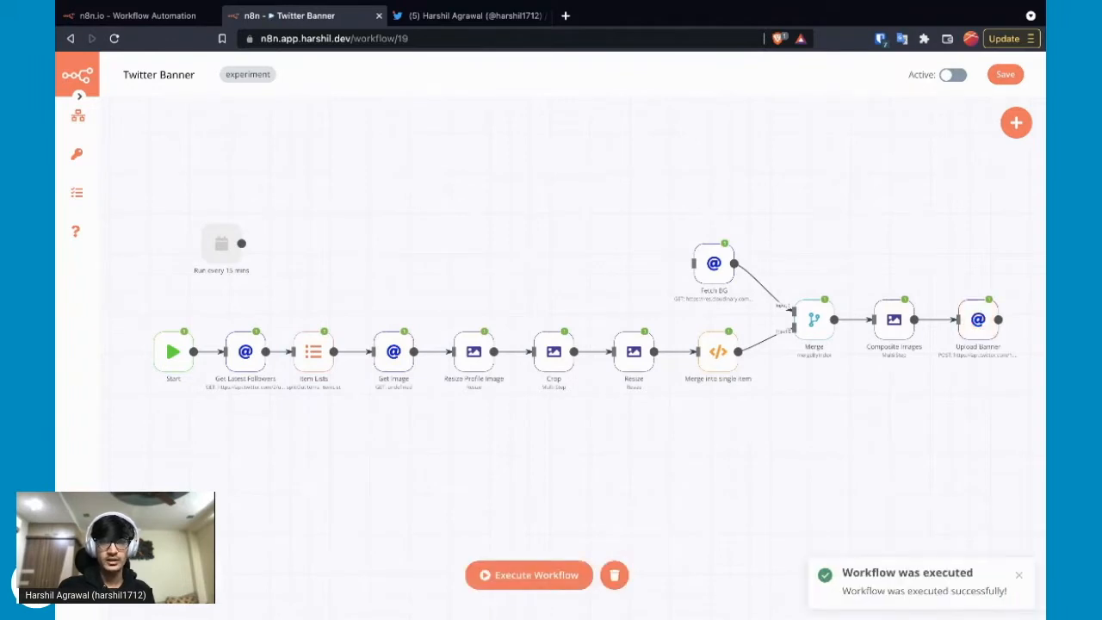
Check the banner on the Twitter profile and the output of the workflow's Upload Banner node
left_click(465, 16)
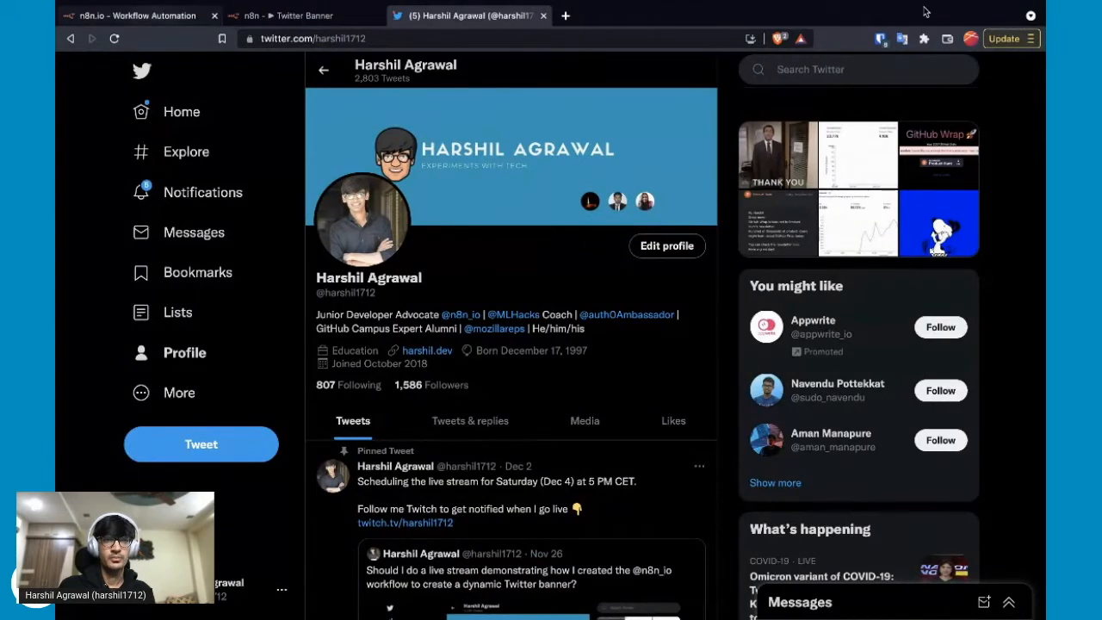
left_click(293, 16)
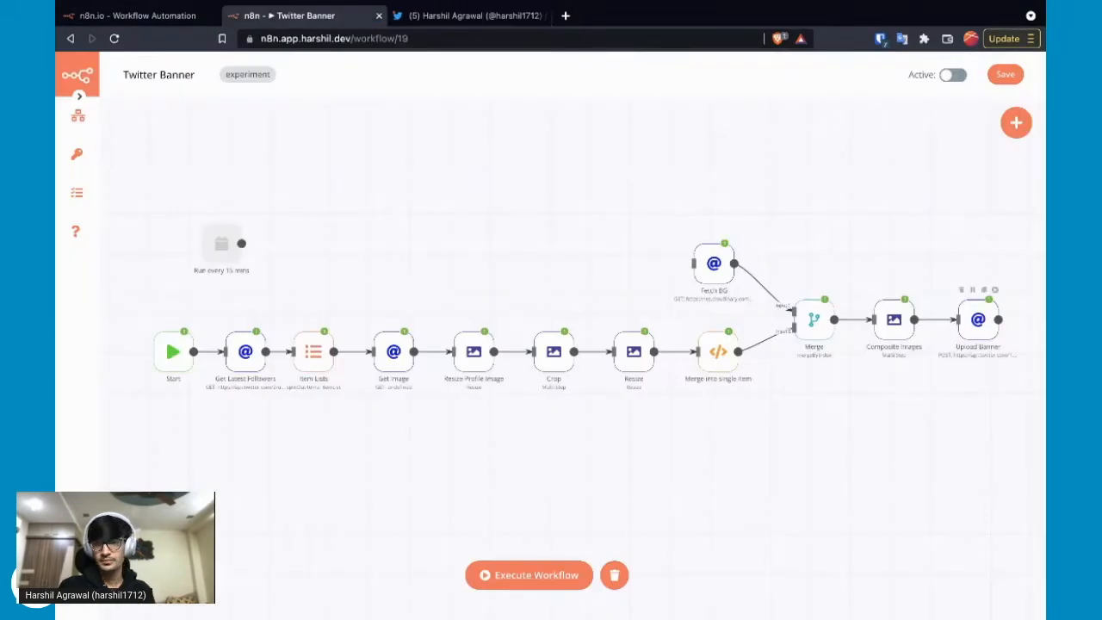
double_click(979, 320)
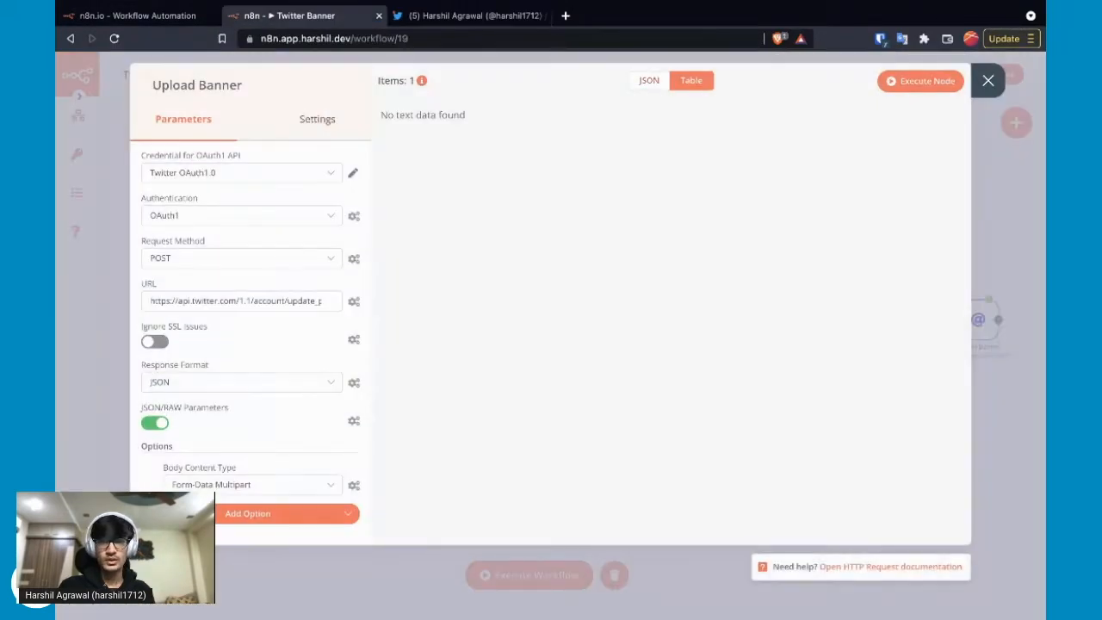
left_click(988, 81)
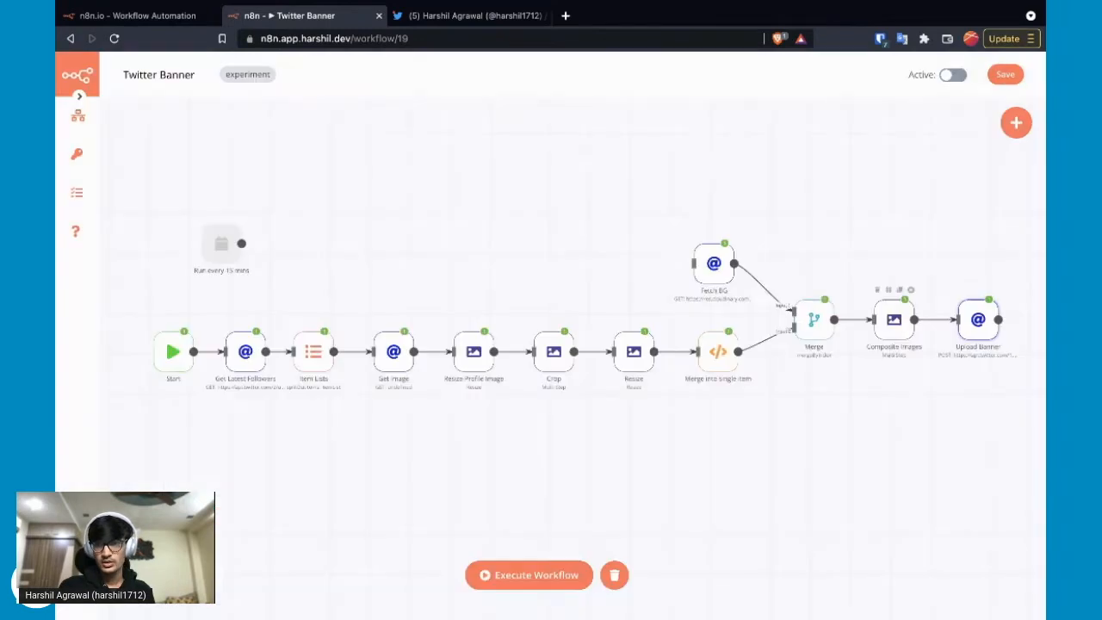
View the generated bg banner image in the Composite Images node's binary output
double_click(894, 319)
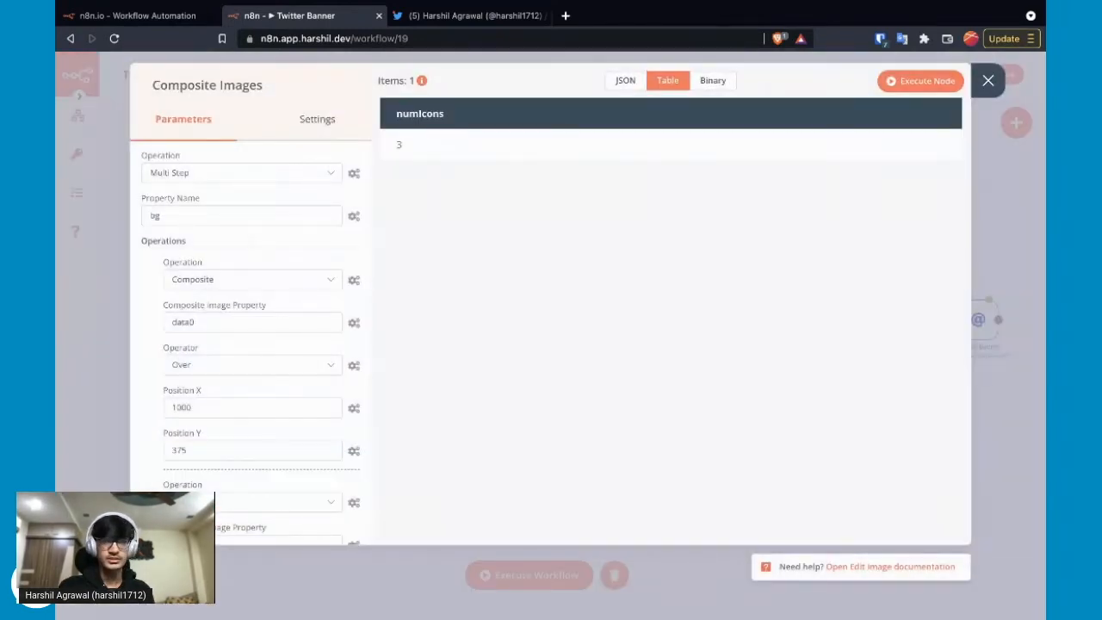
left_click(714, 81)
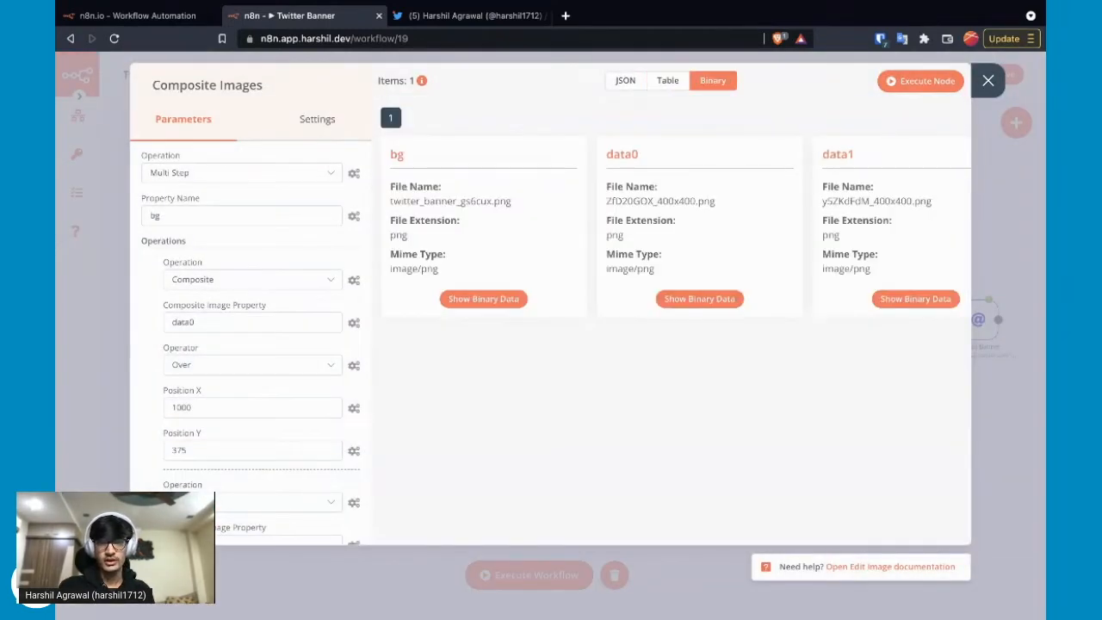
left_click(484, 299)
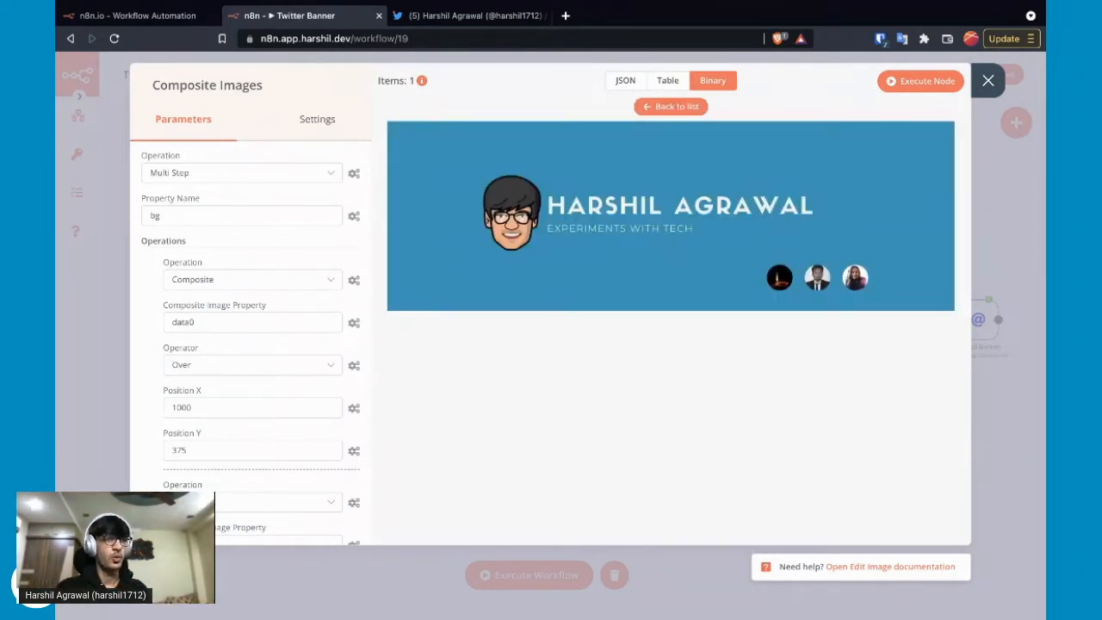
left_click(987, 80)
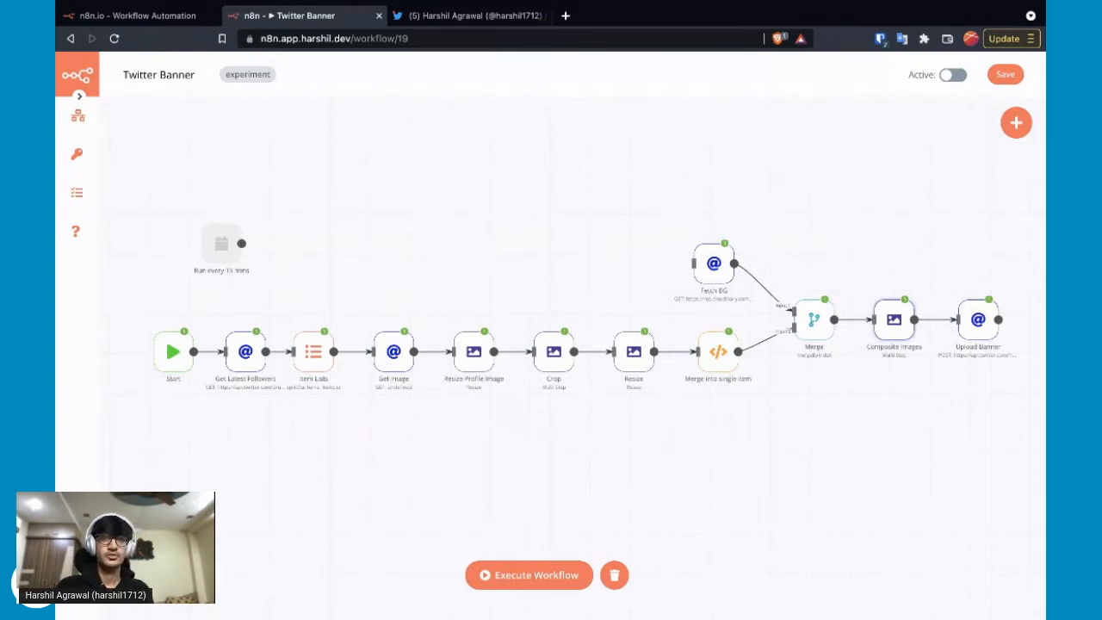
Try to open blackmagick.so in a new browser tab
left_click(566, 15)
type("blac")
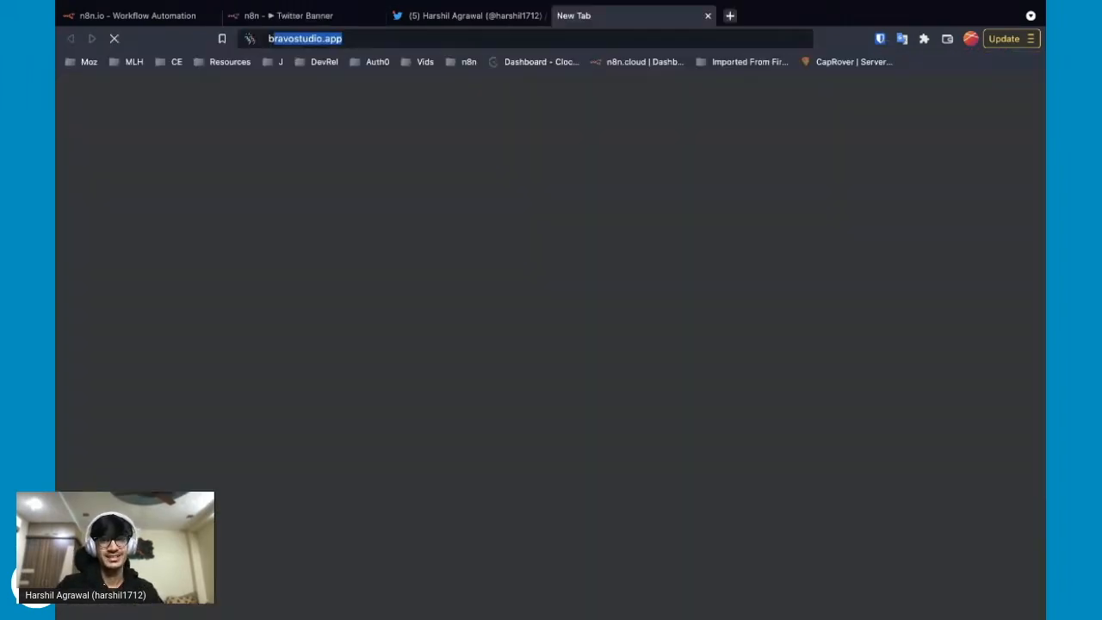
type("kmagick")
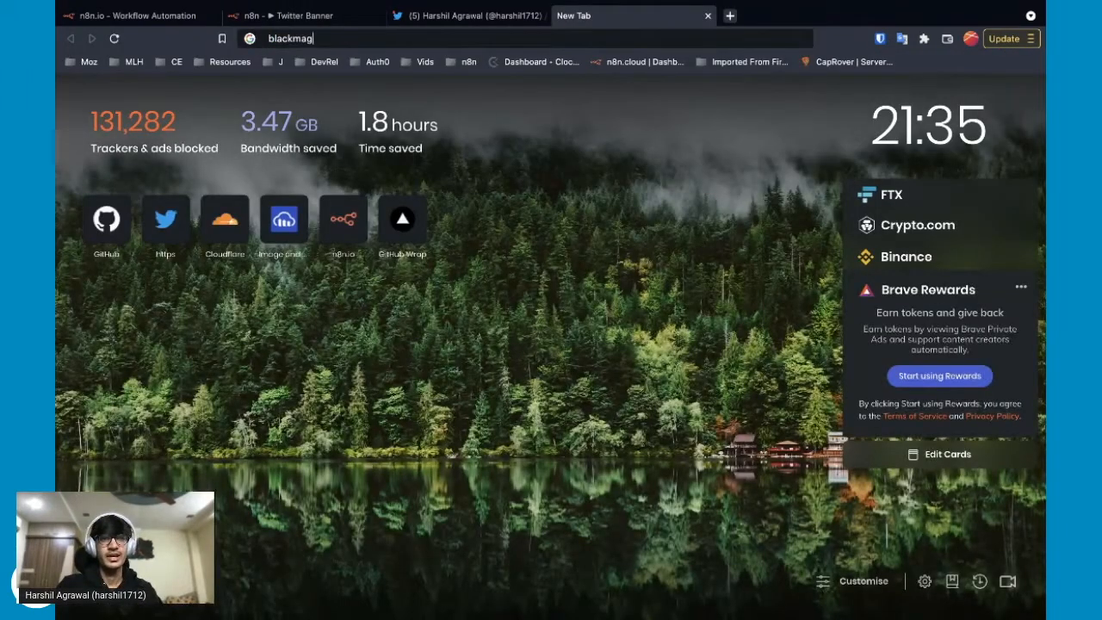
type(".so")
key("Return")
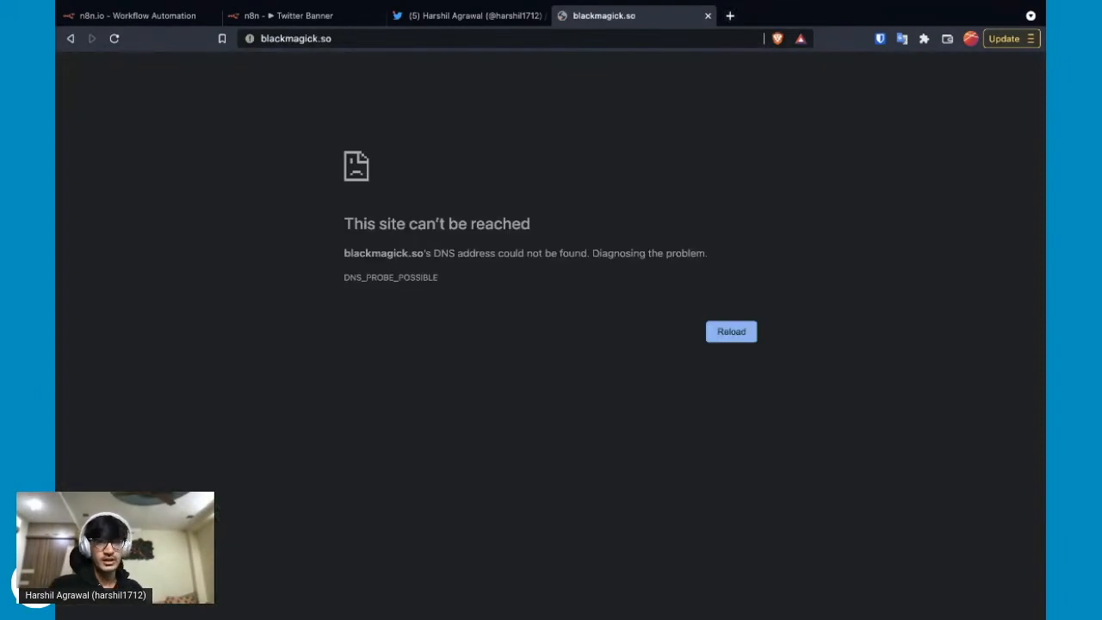
Search the web for "black magic so", open the BlackMagic.so site and look over its list of Twitter tools
key("ctrl+l")
type("bla")
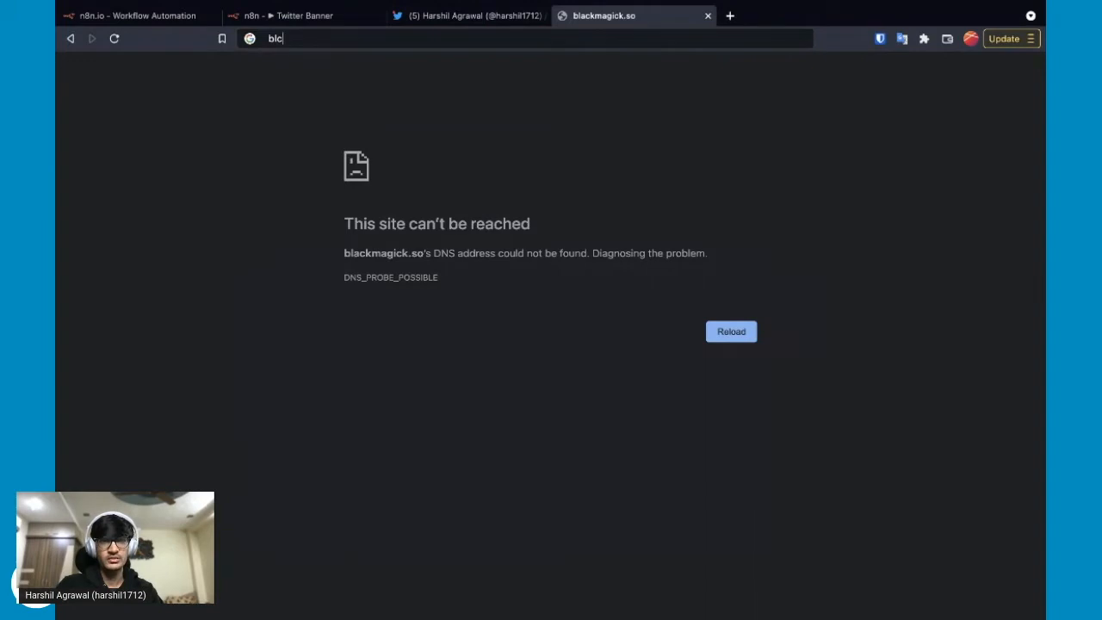
type("ck m")
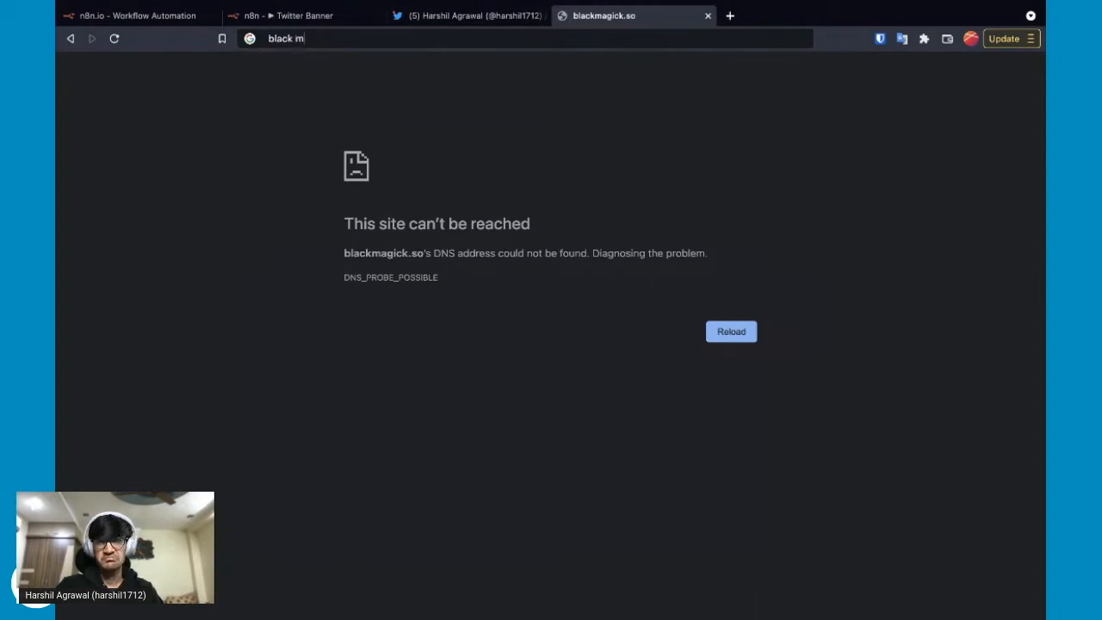
type("agic so")
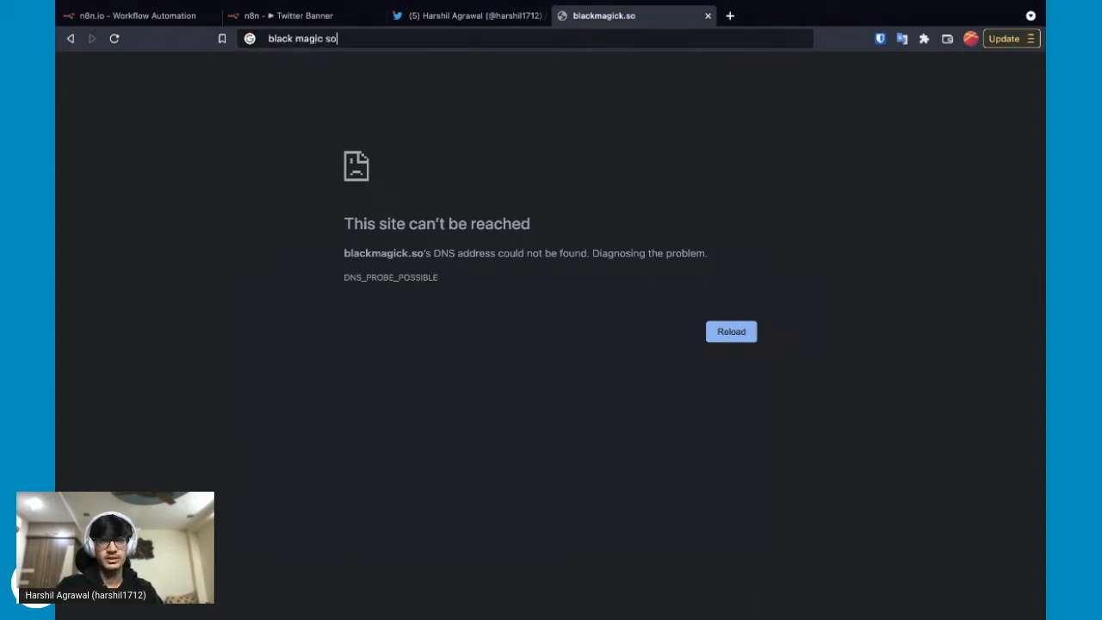
key("Return")
left_click(288, 204)
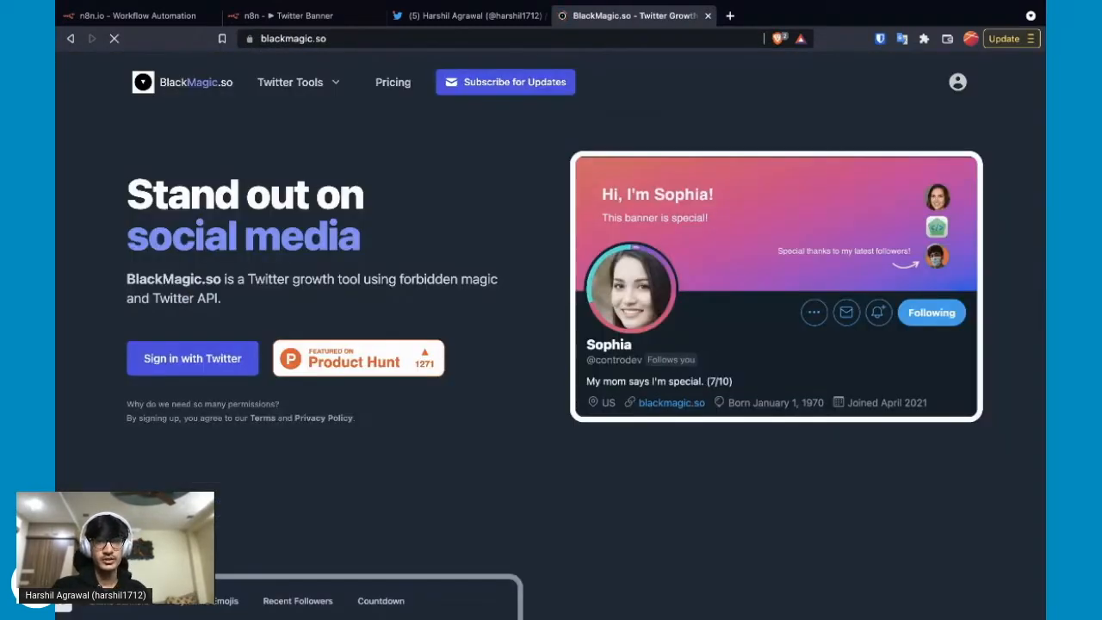
left_click(299, 83)
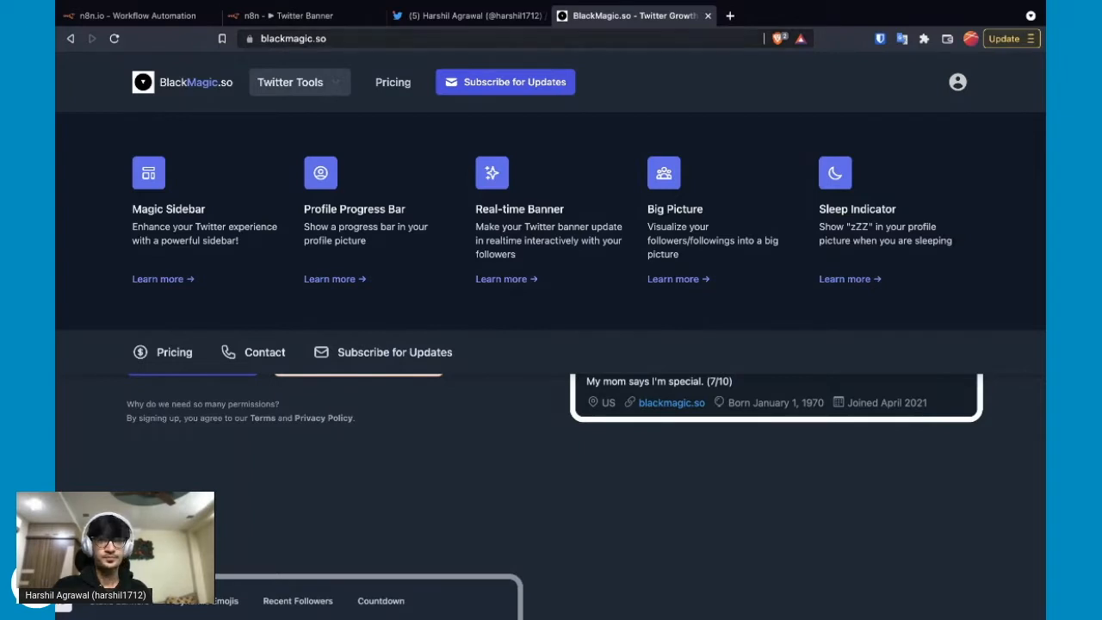
Return to n8n and bring up the blank My workflow canvas
left_click(288, 16)
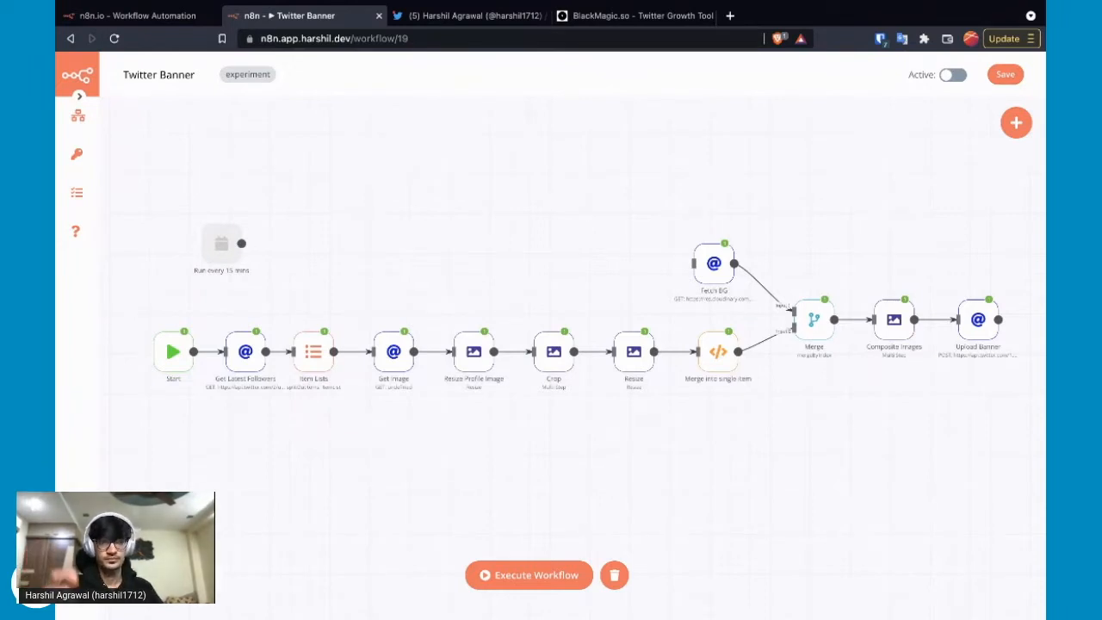
key("ctrl+shift+Tab")
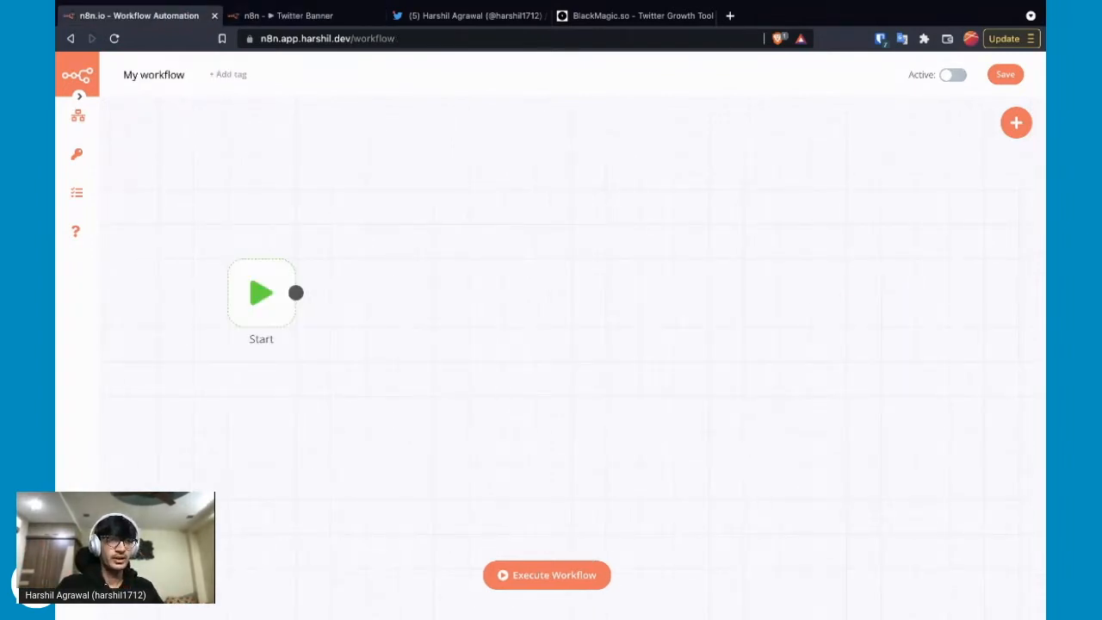
key("super+Tab")
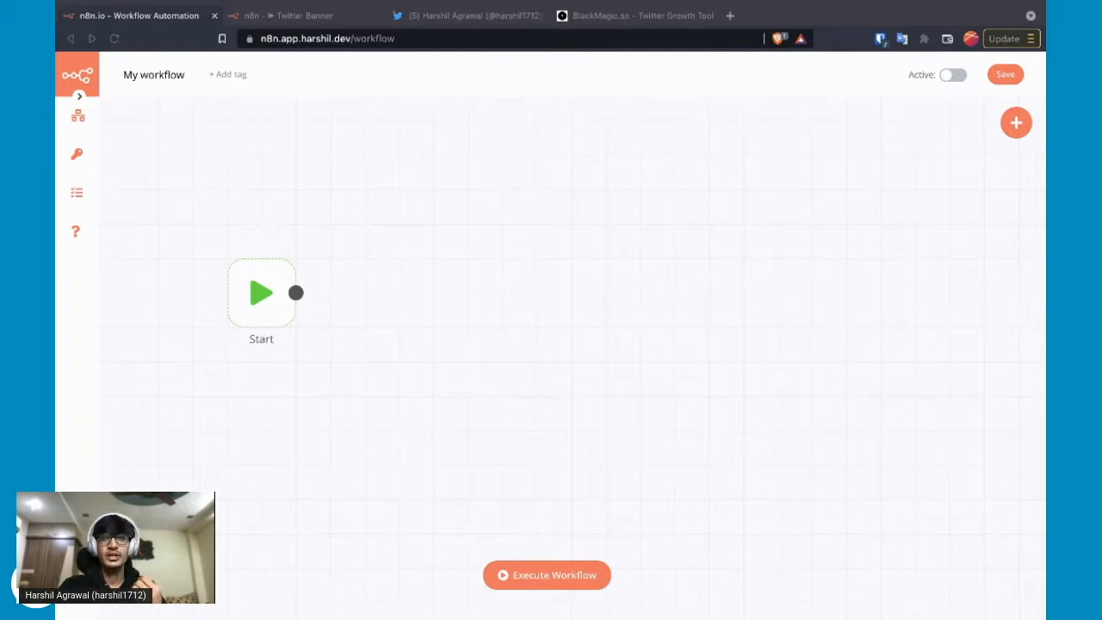
key("super+Tab")
Search the nodes for "twi" and add a Twitter node to the blank workflow
key("Tab")
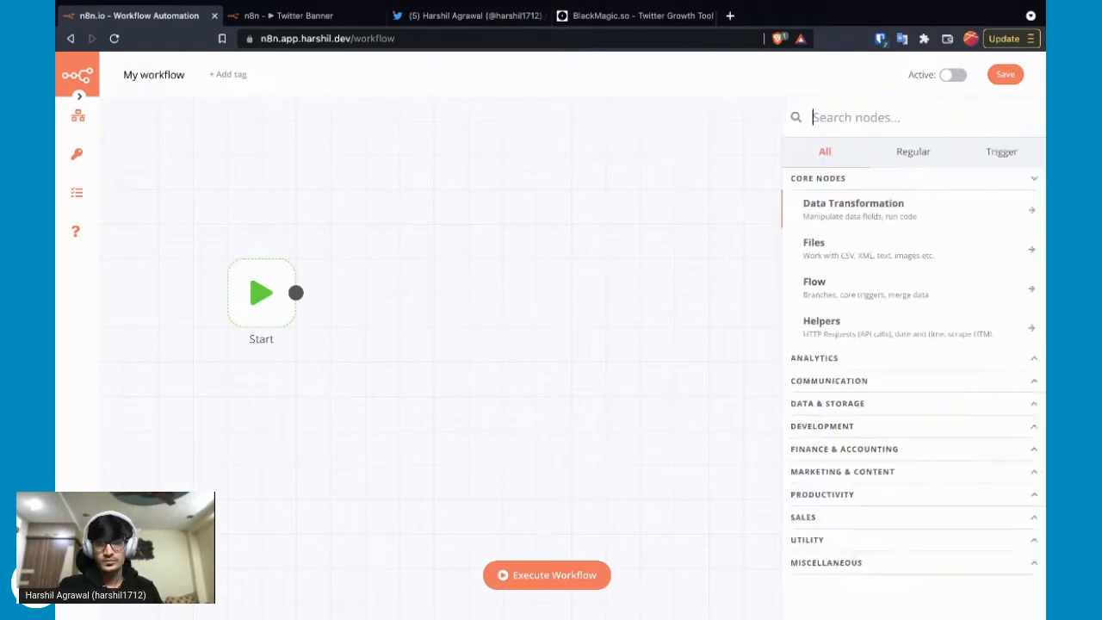
type("twi")
key("Down")
key("Down")
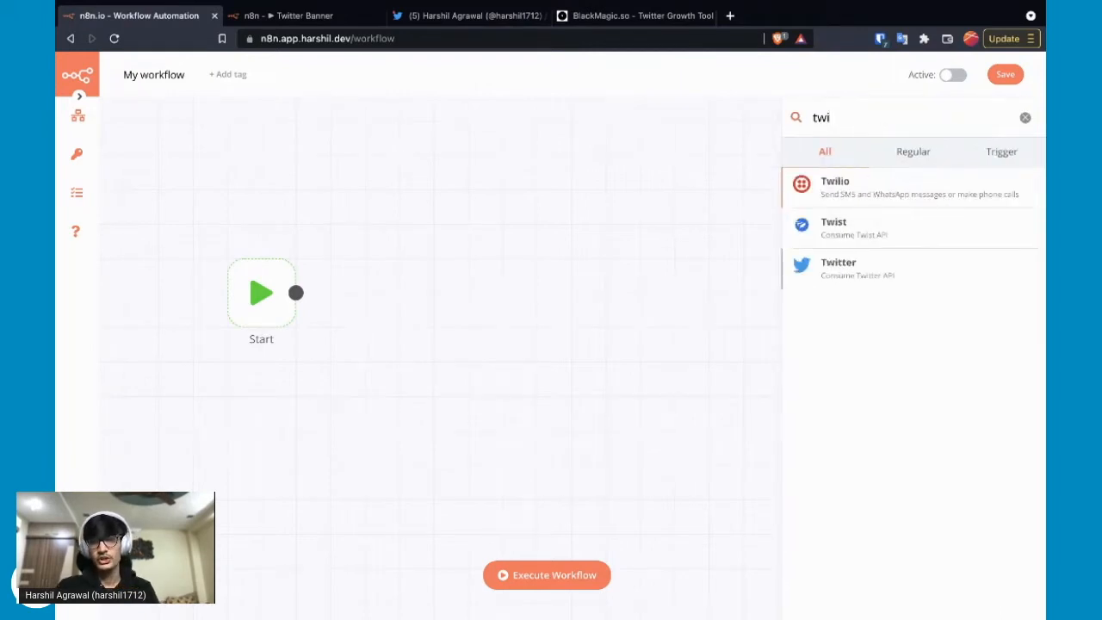
key("Return")
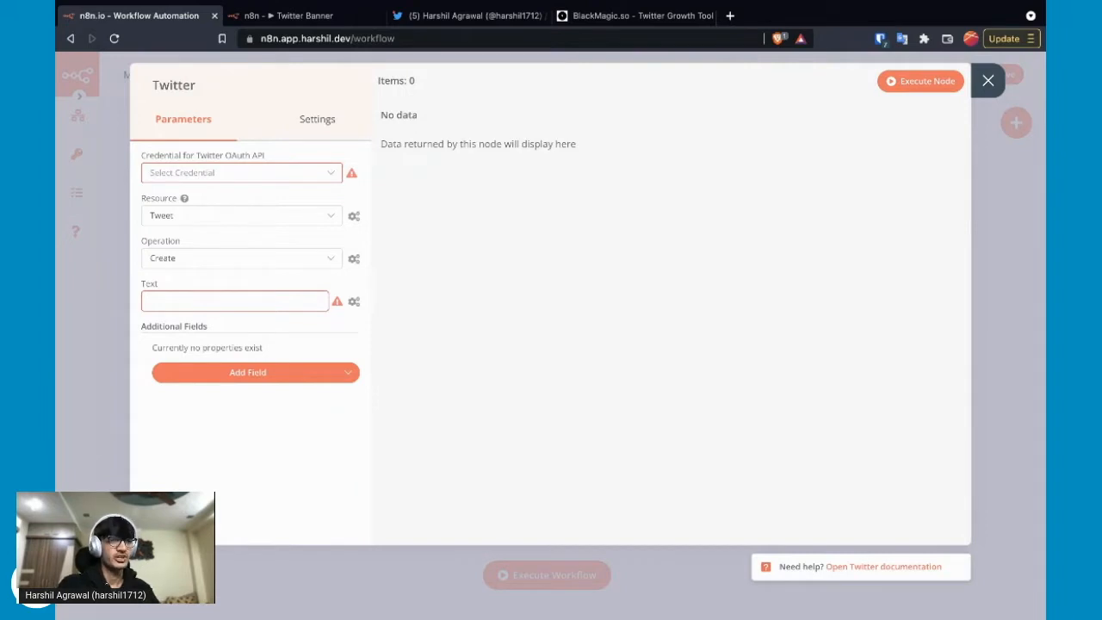
Examine the Twitter node's available resources, and remove the node from the workflow
left_click(241, 216)
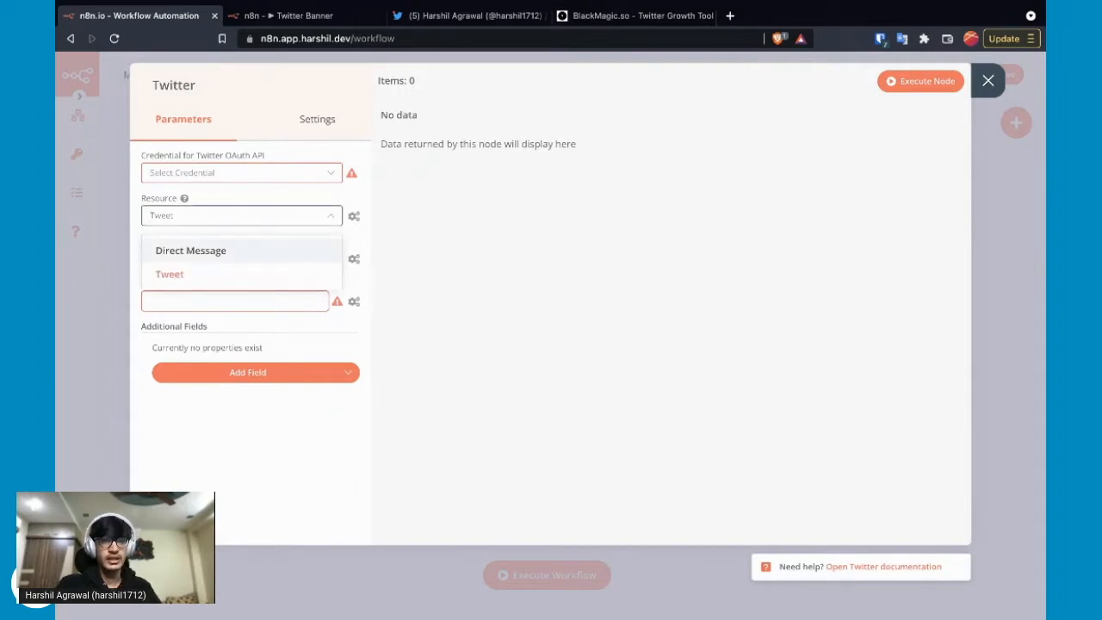
left_click(250, 439)
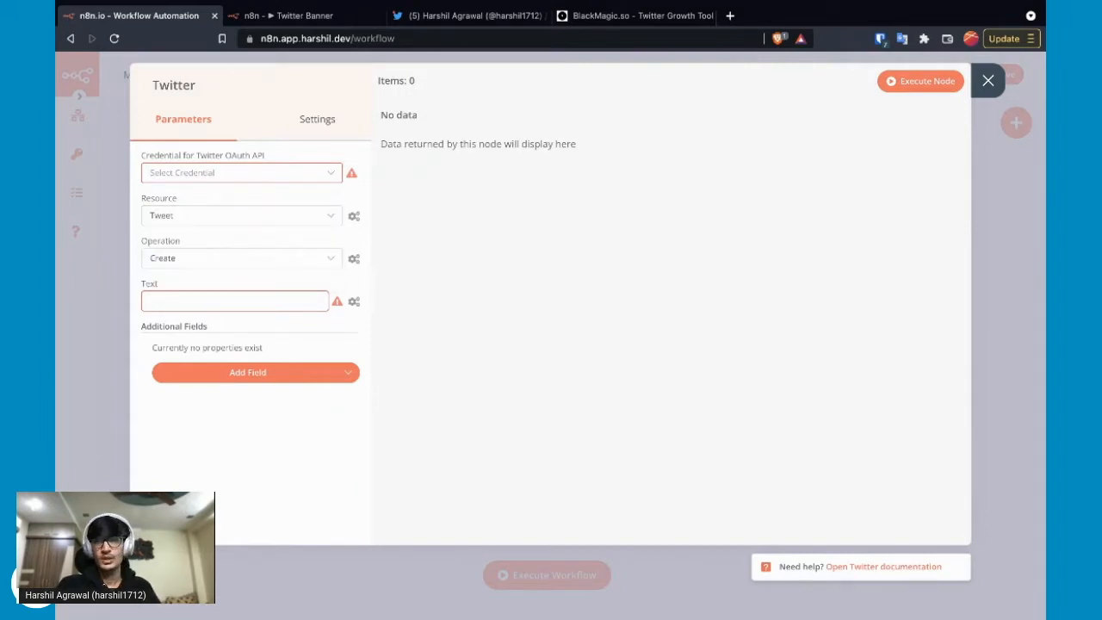
key("Escape")
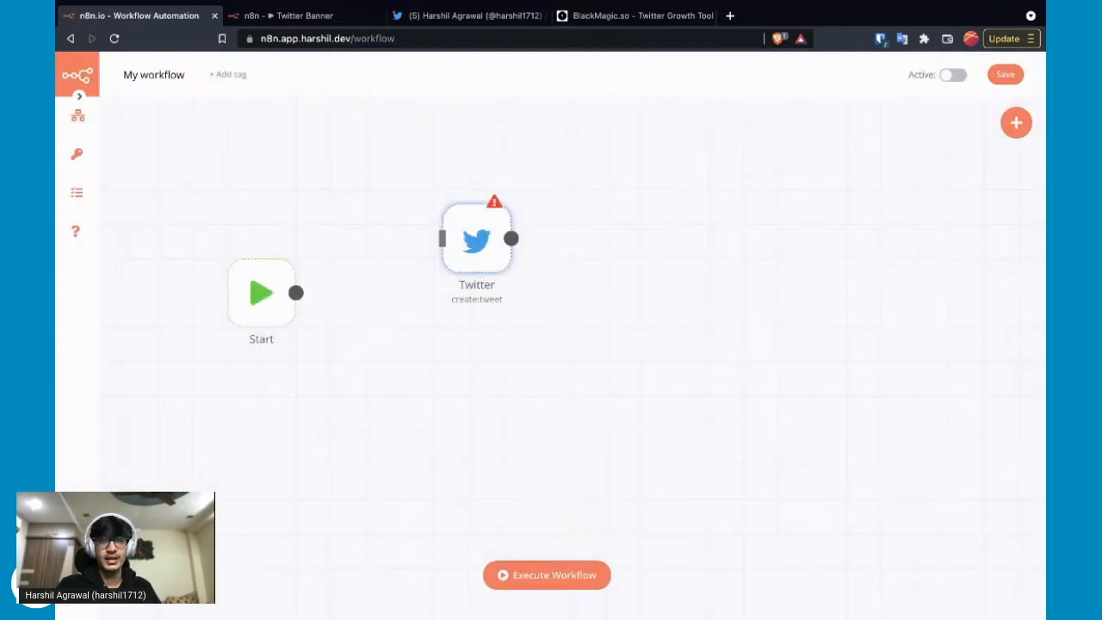
left_click(448, 186)
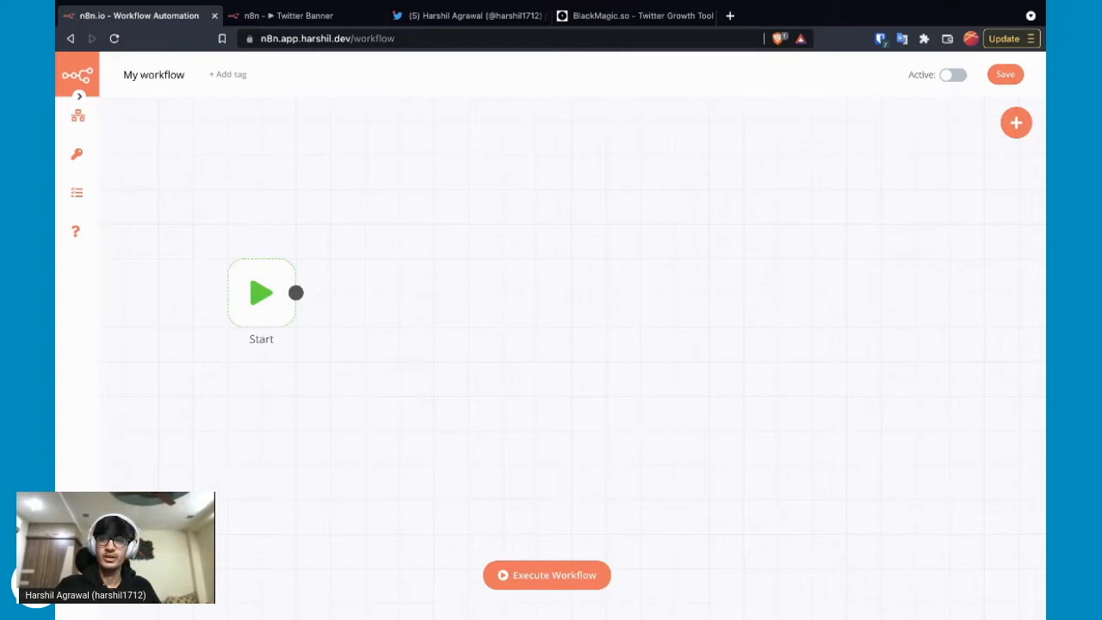
Search the nodes for "htt" and add an HTTP Request node to the workflow
key("Tab")
type("htt")
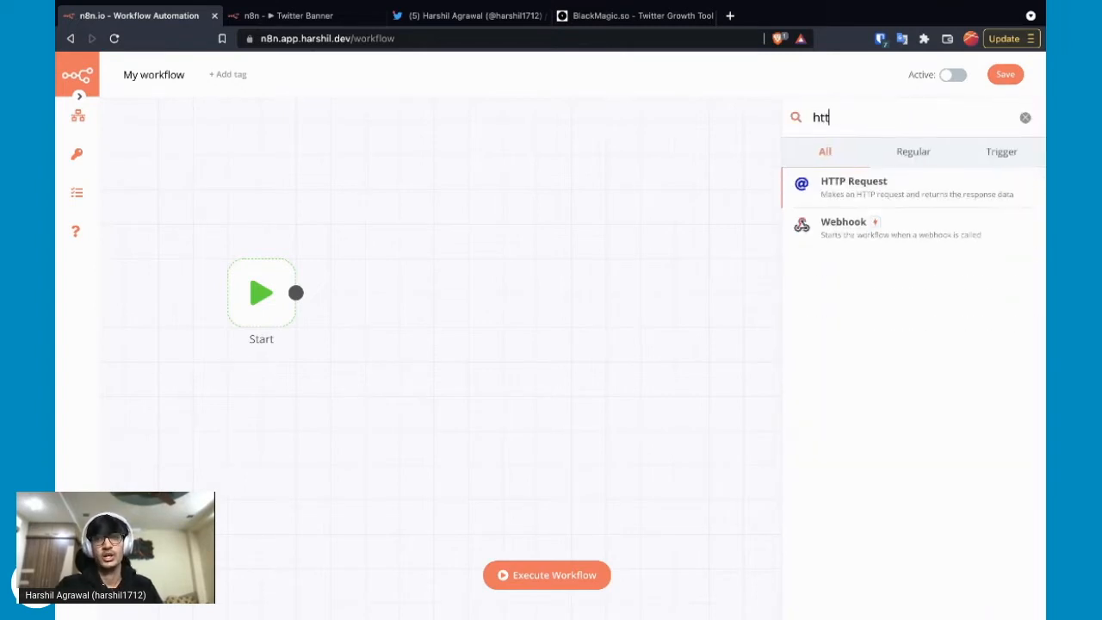
key("Return")
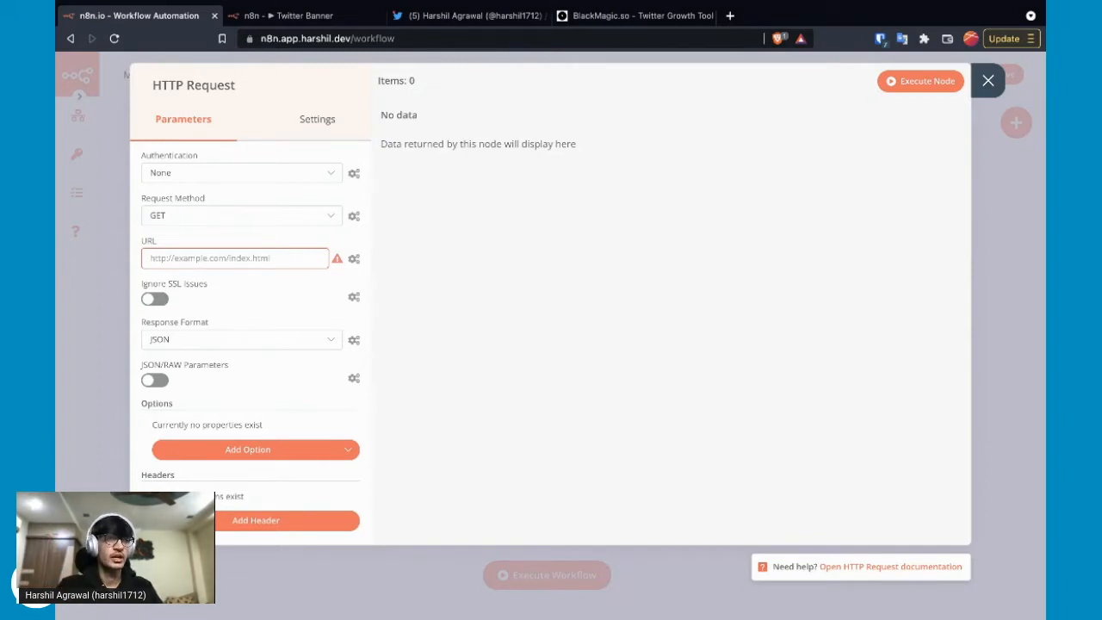
key("super+Tab")
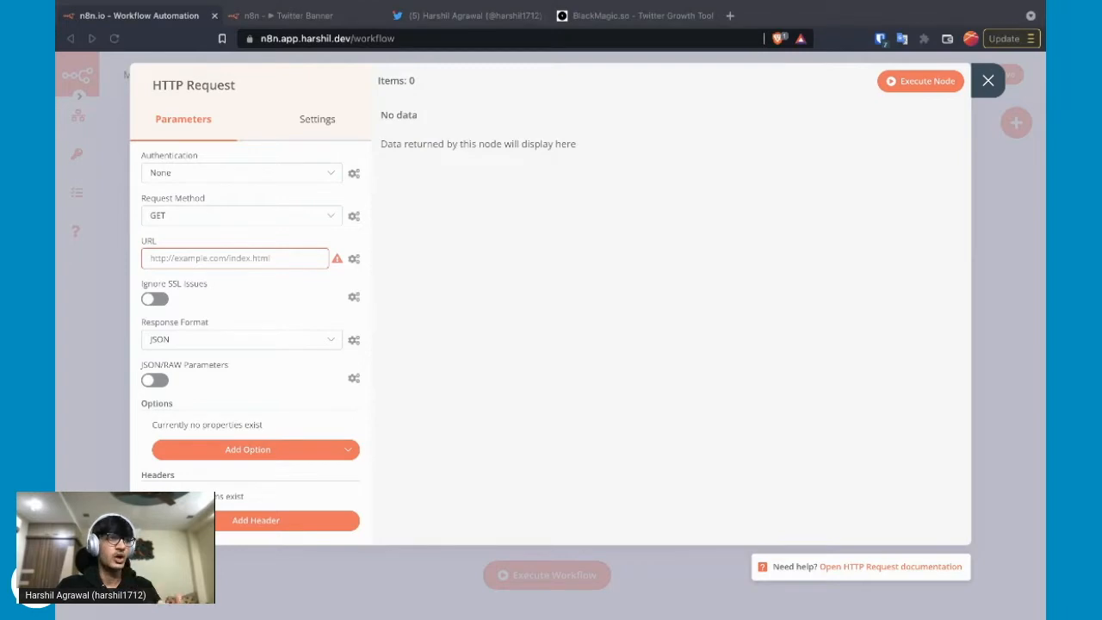
key("super+Tab")
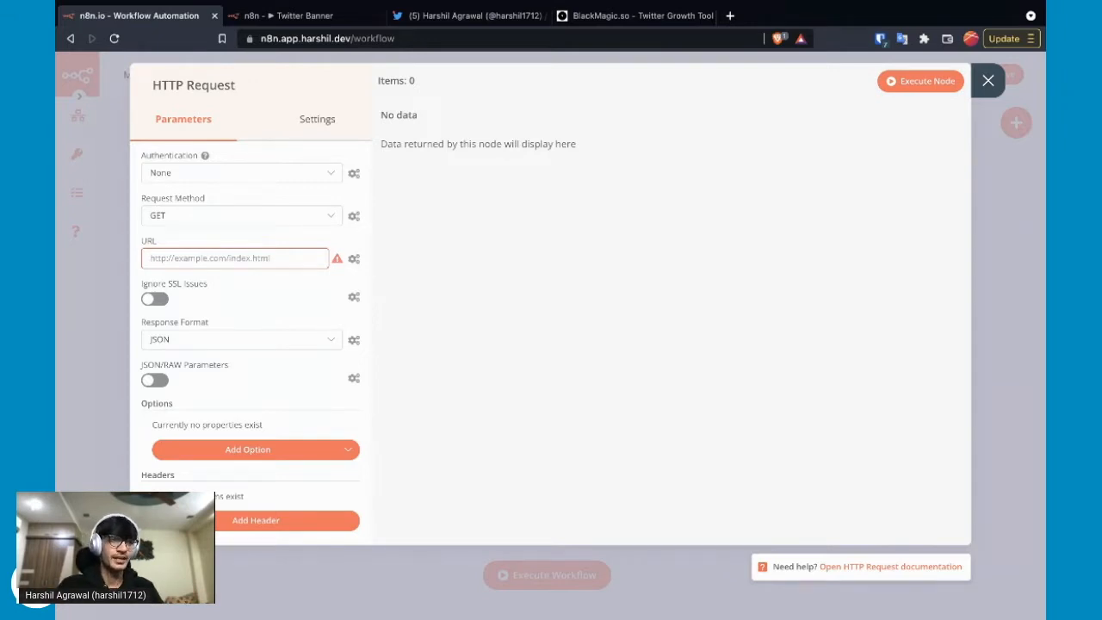
Set the HTTP Request node's authentication to Header Auth and choose the Twitter Token credential
left_click(241, 172)
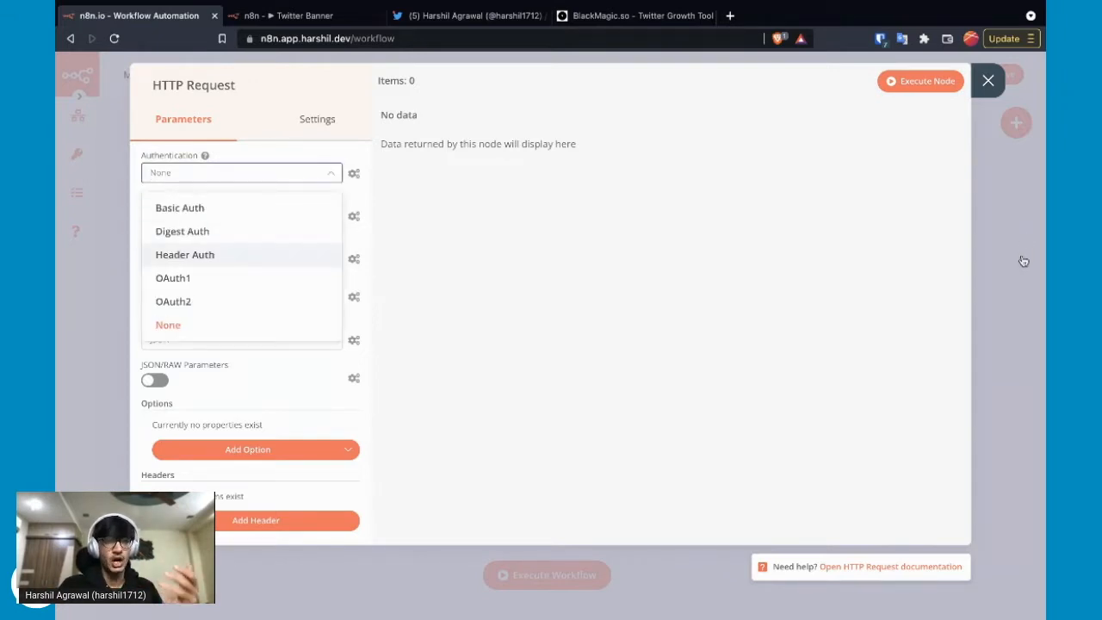
left_click(185, 255)
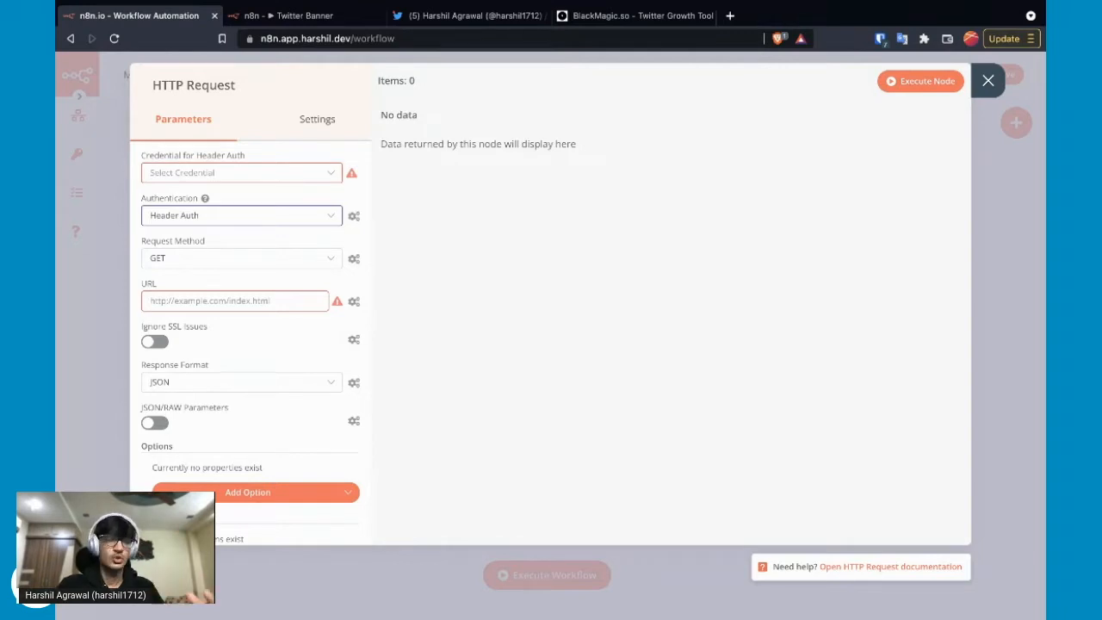
left_click(262, 173)
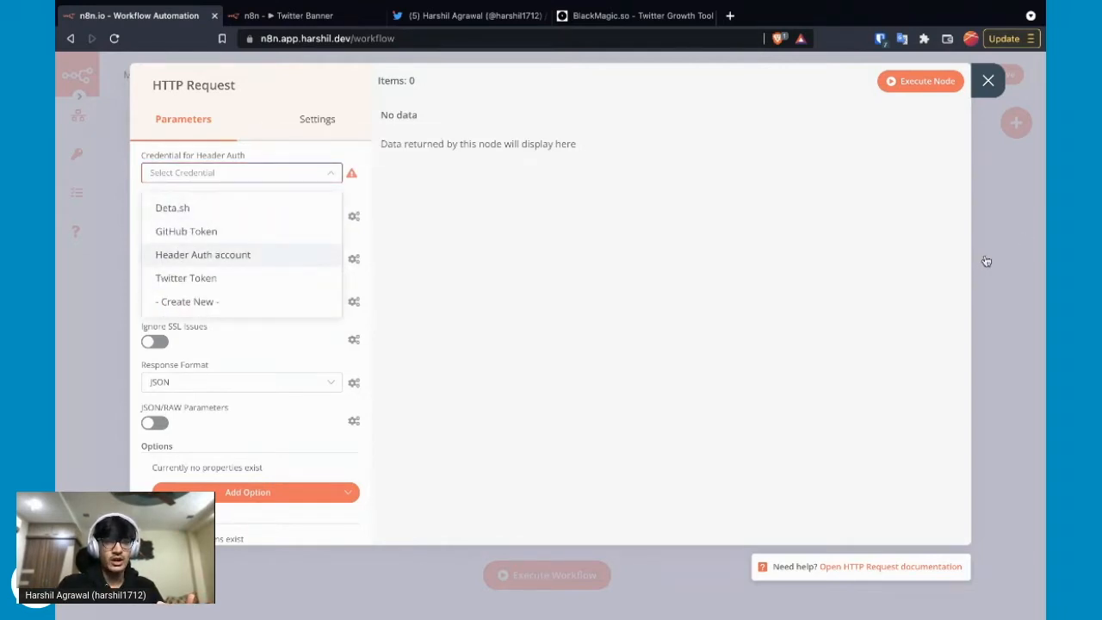
key("Down")
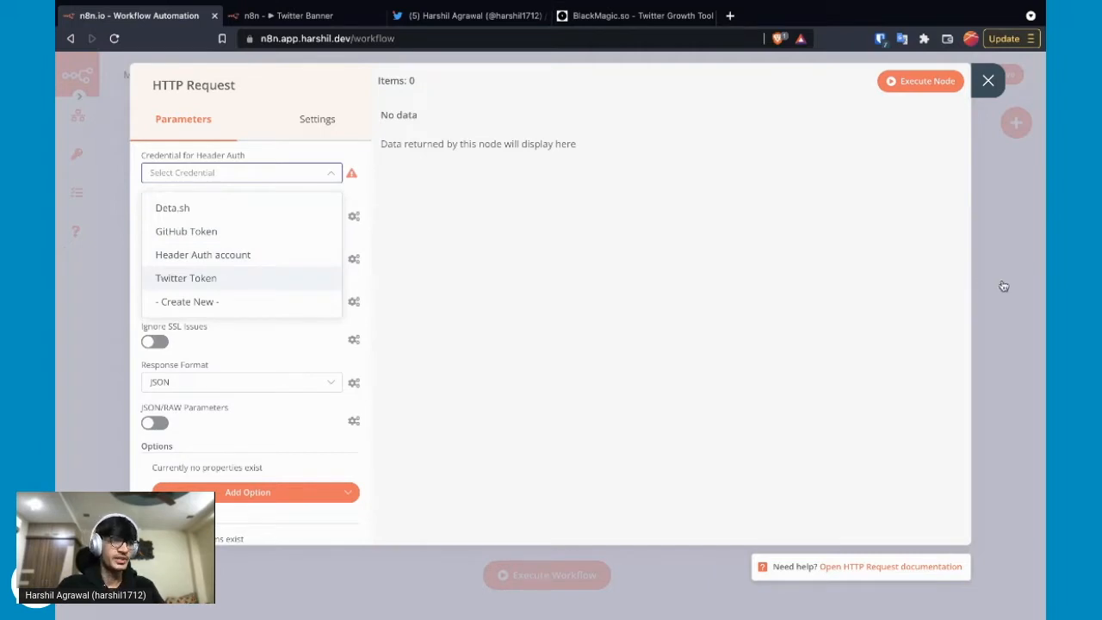
key("Return")
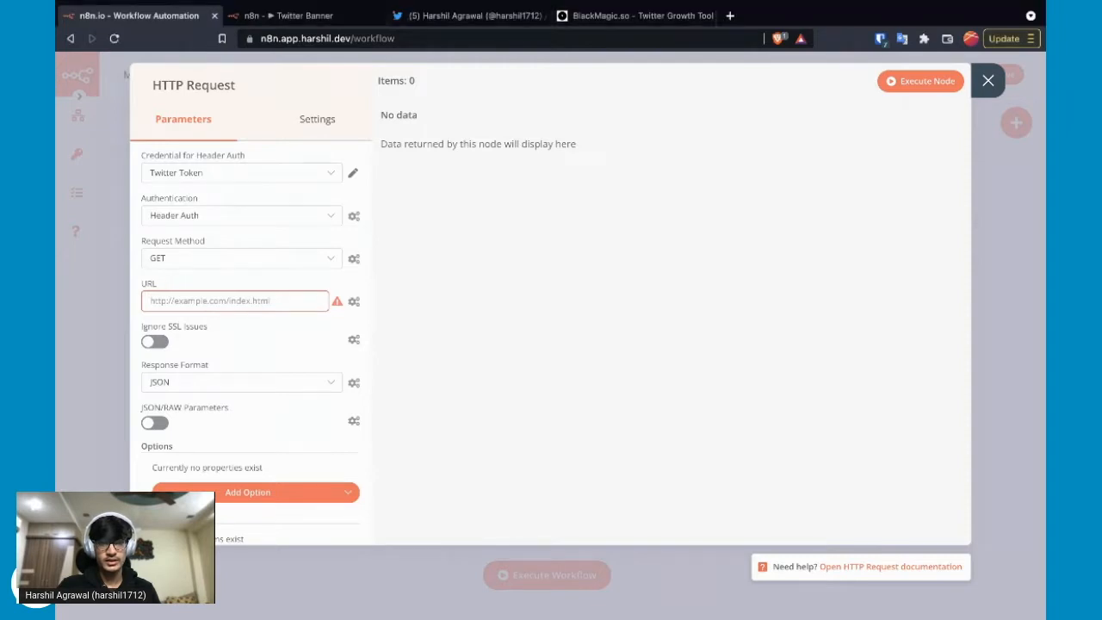
Paste the api.twitter.com/2 followers URL for the account's user ID, with user.fields=profile_image_url and max_results=3, and highlight the ID
left_click(318, 302)
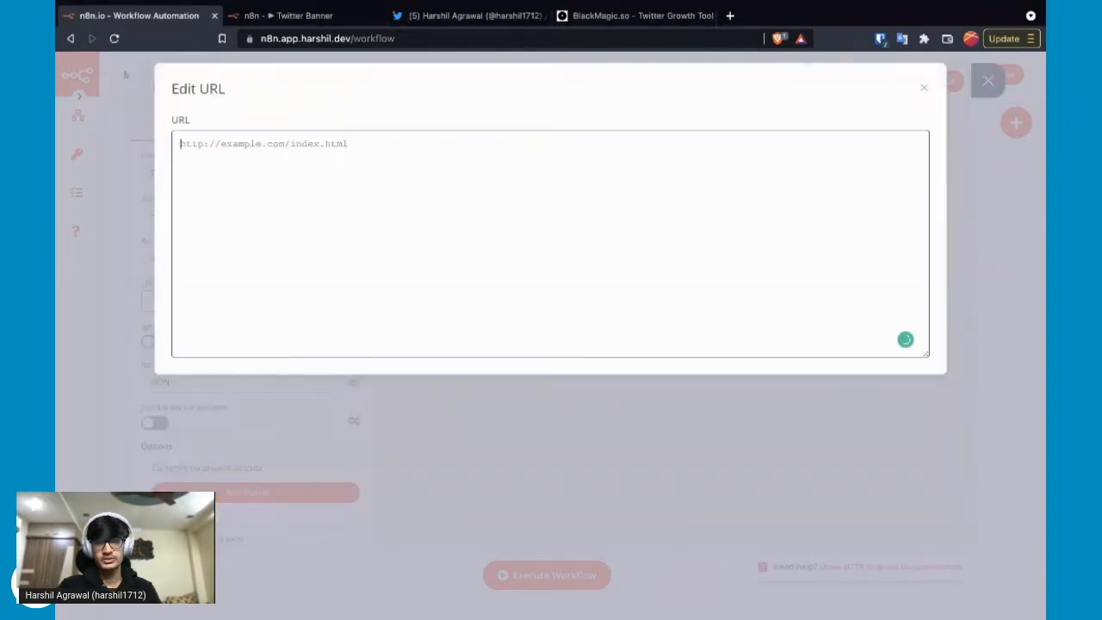
key("ctrl+v")
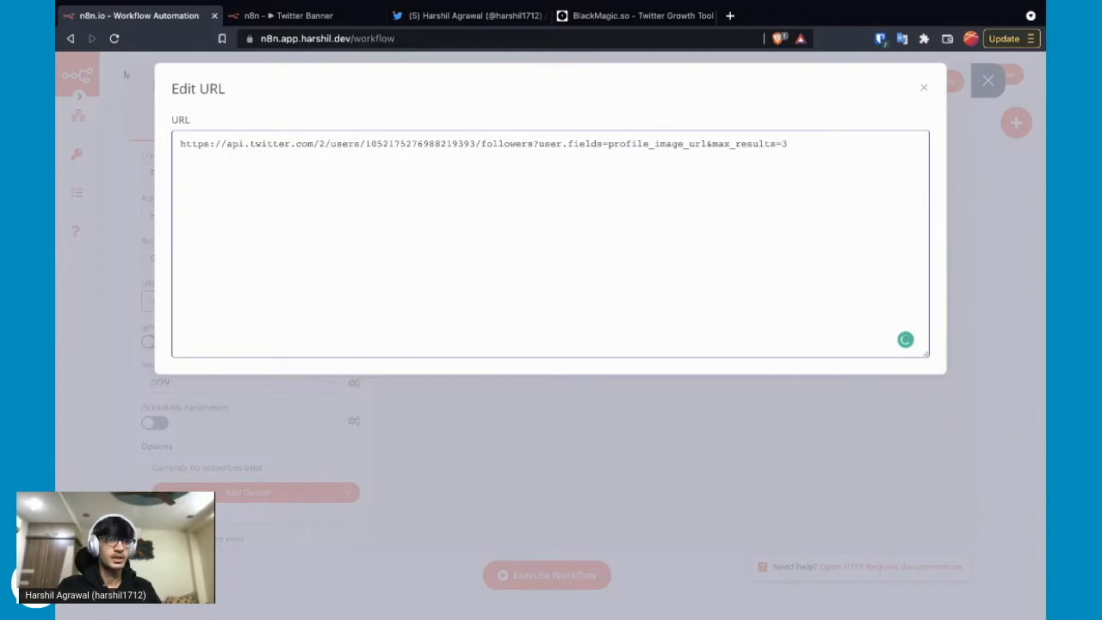
left_click_drag(366, 144, 476, 144)
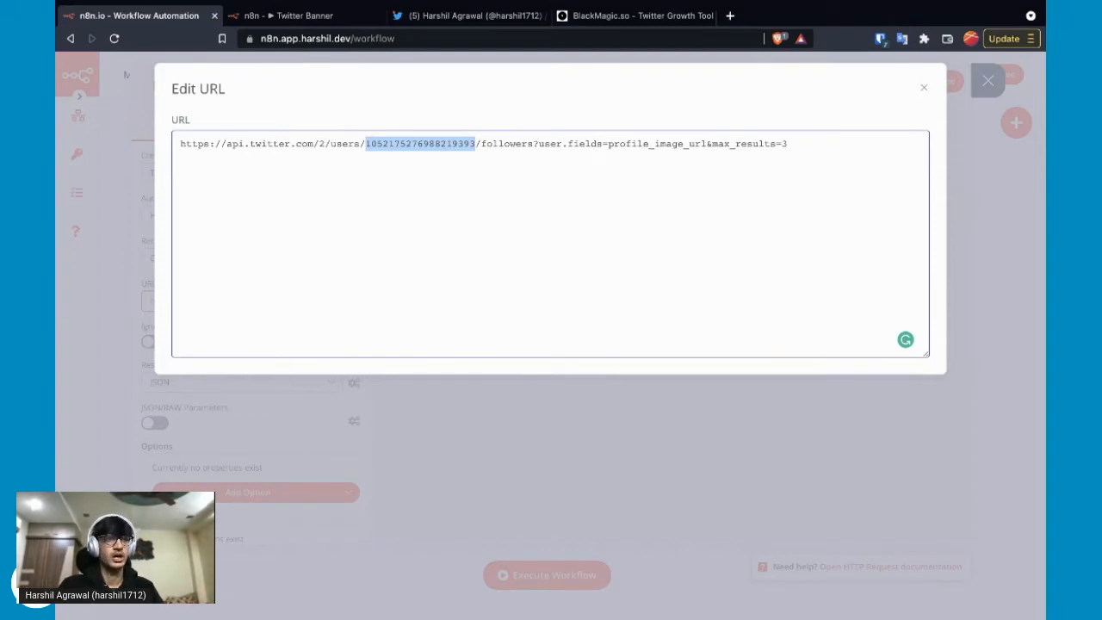
Search the web for "twitter id" in a new browser tab and open the TweeterID converter
key("ctrl+t")
type("twitter")
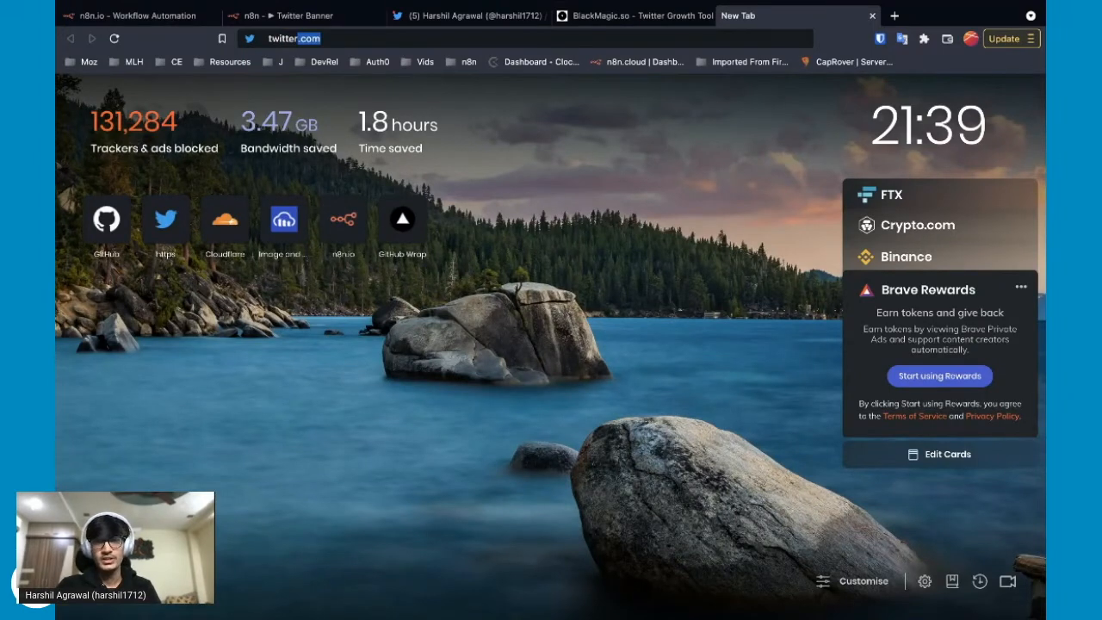
type(" id")
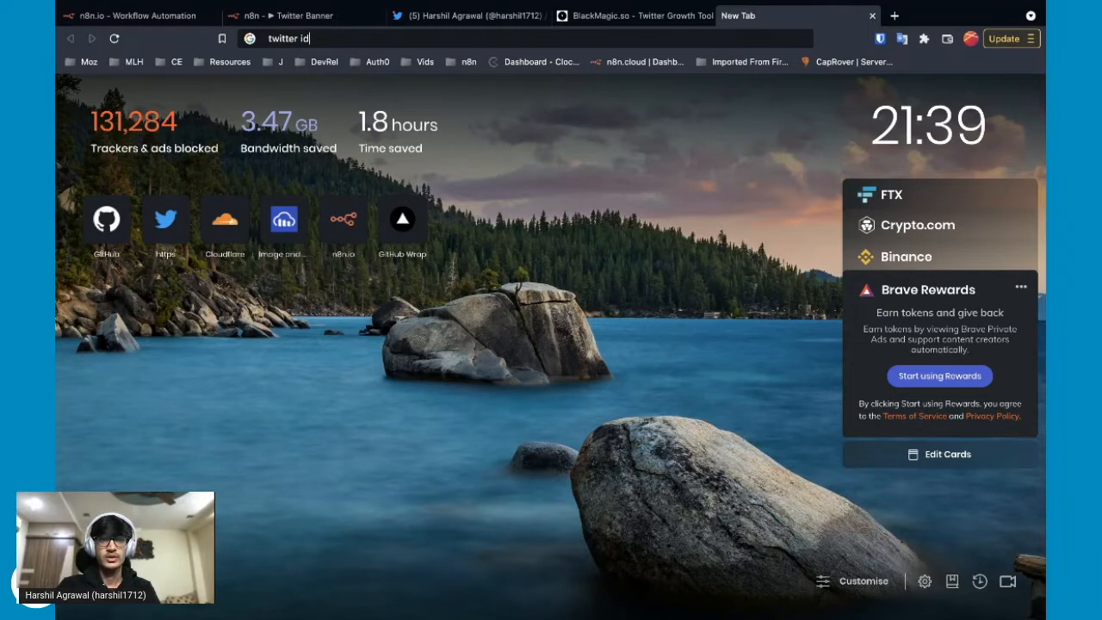
key("Return")
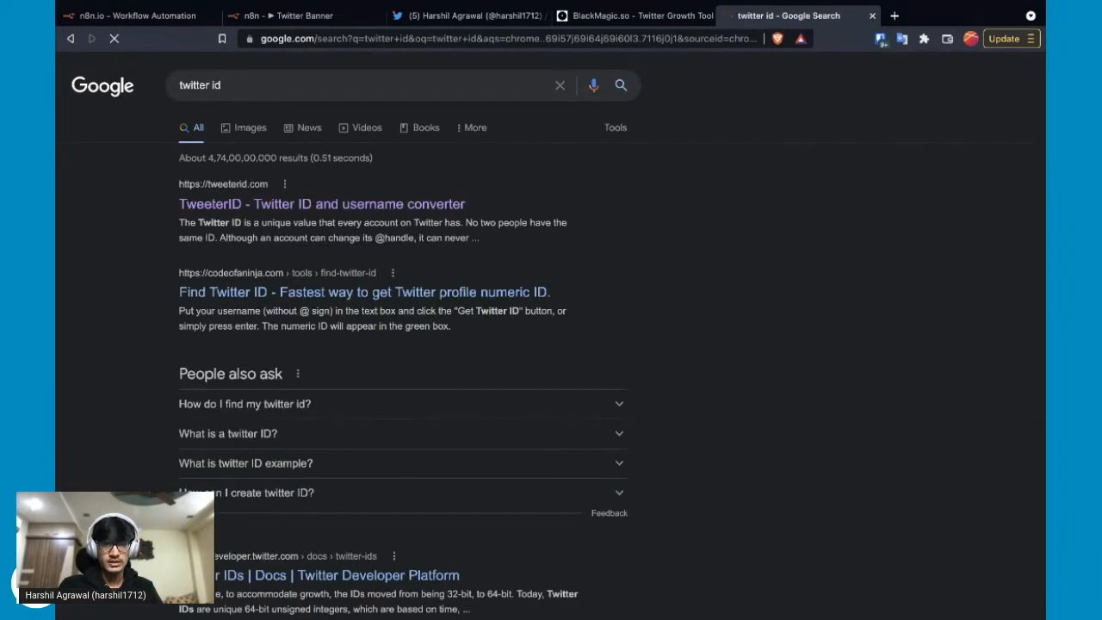
left_click(322, 204)
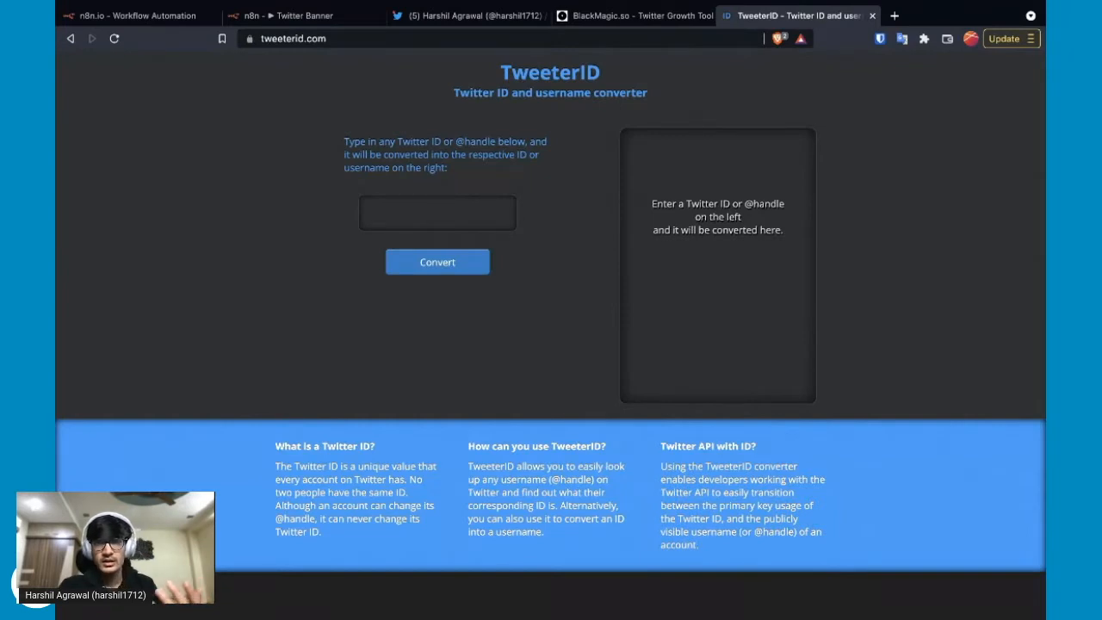
Convert the account's Twitter handle into its numeric ID and select the converted ID
left_click(438, 212)
type("harshil1712")
left_click(437, 263)
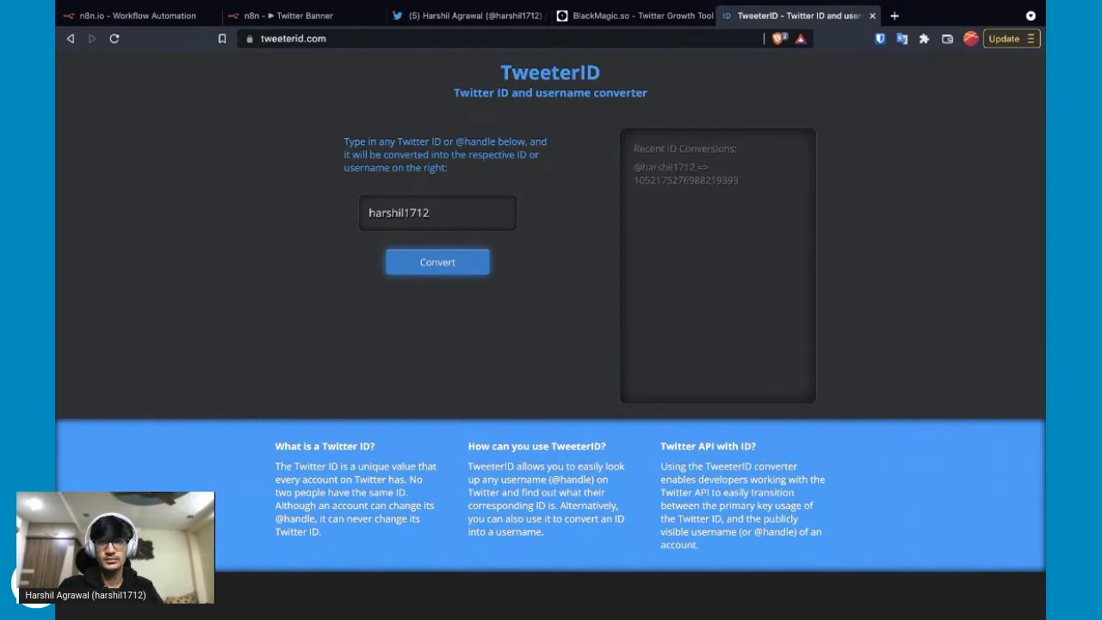
double_click(686, 181)
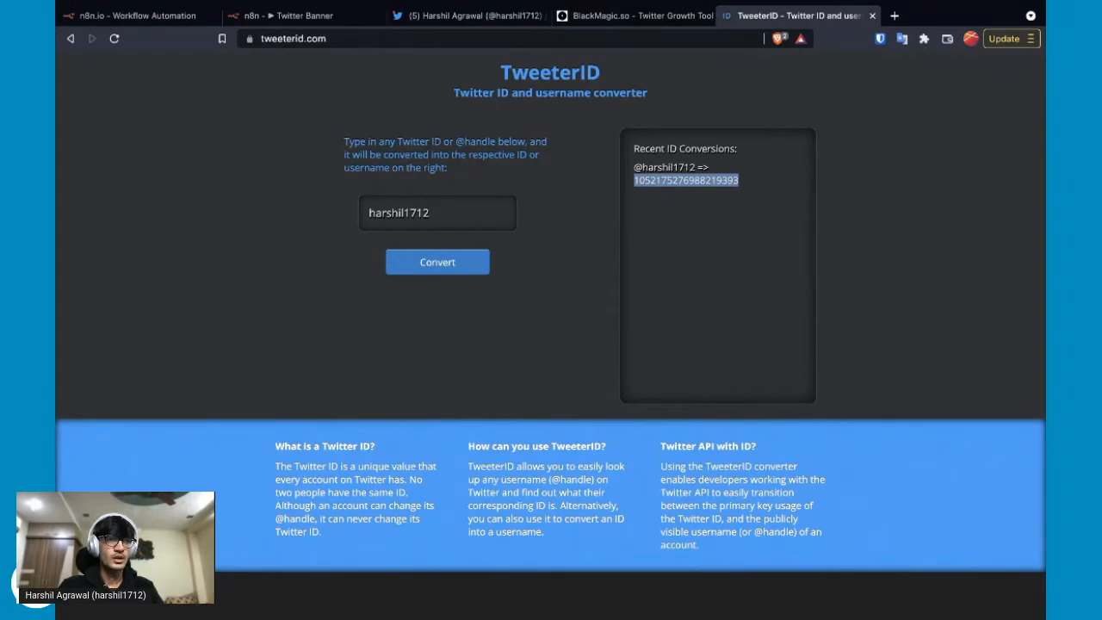
Return to the blank workflow's URL editor, look over the user.fields and max_results parameters, and close the editor
key("super+Tab")
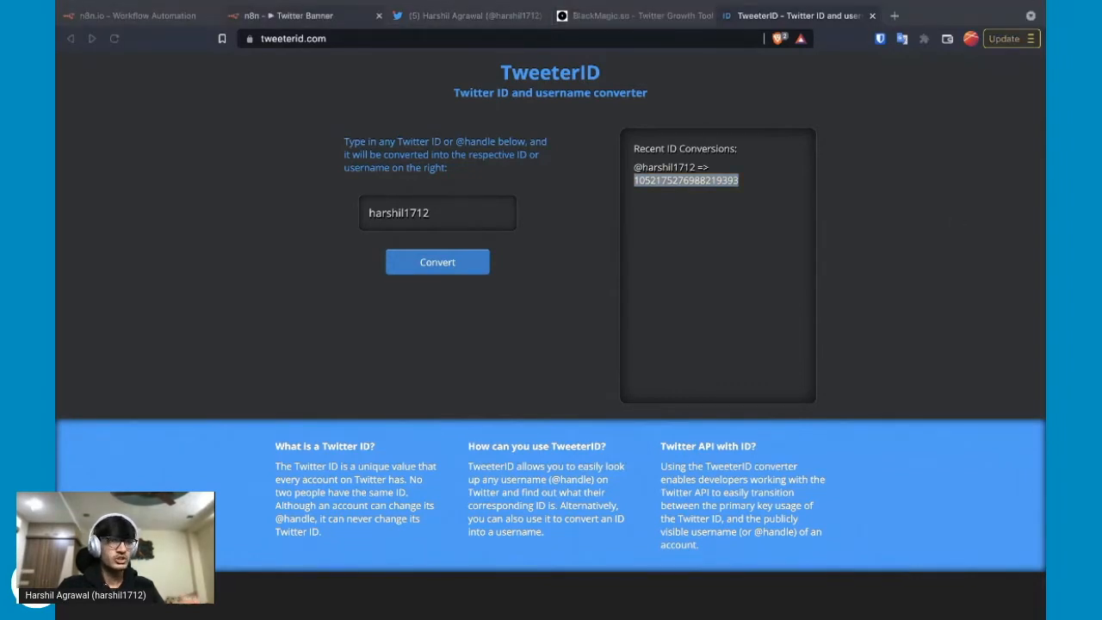
left_click(293, 15)
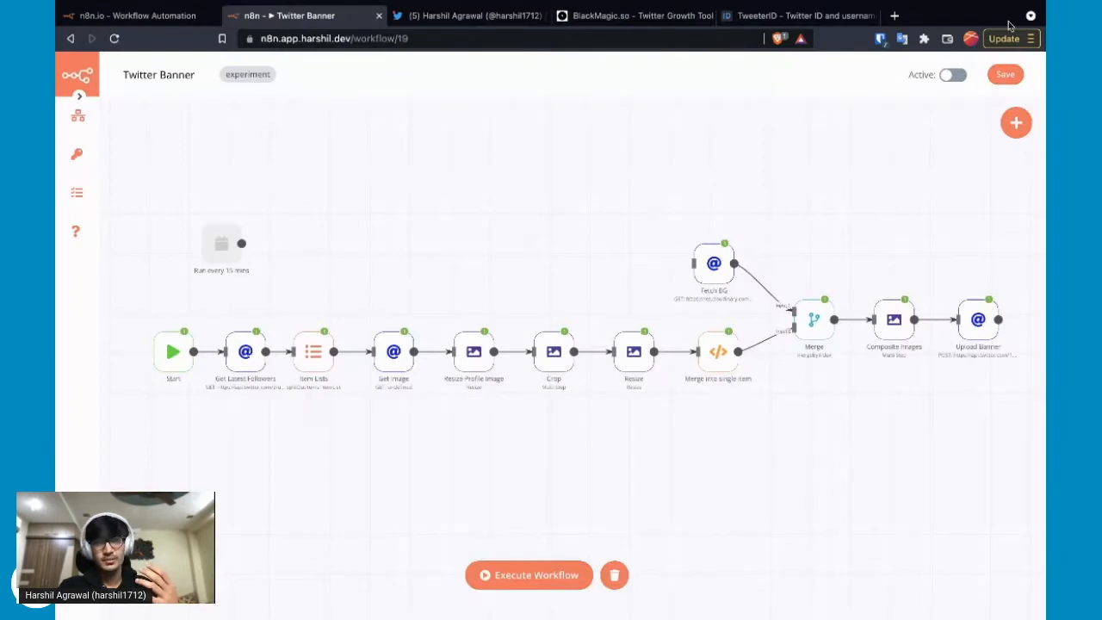
key("ctrl+shift+Tab")
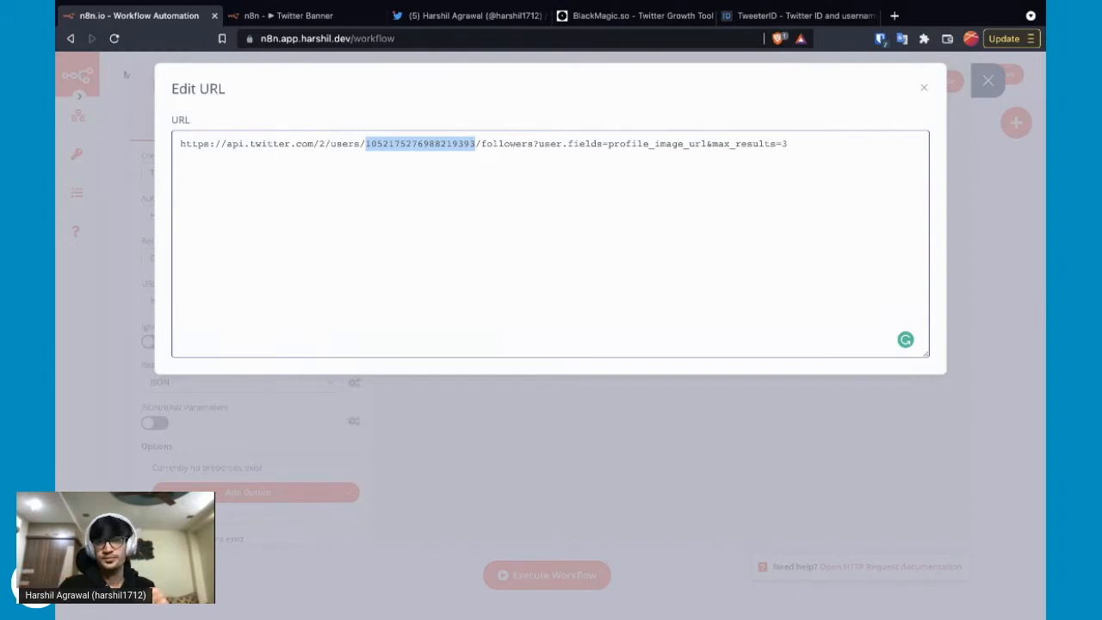
left_click(788, 144)
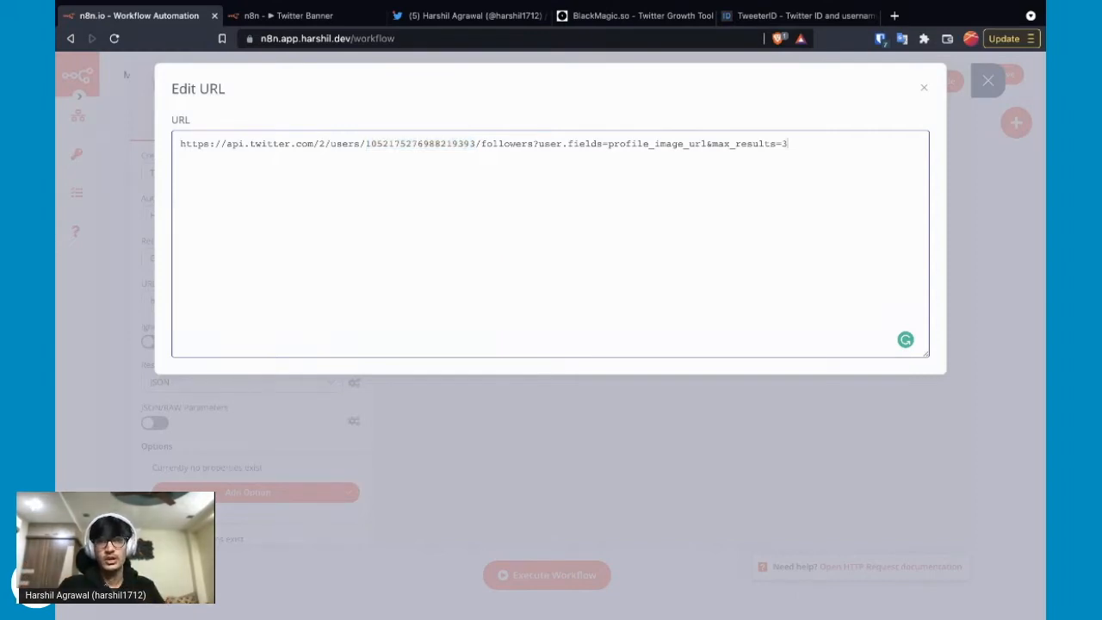
left_click_drag(534, 143, 706, 144)
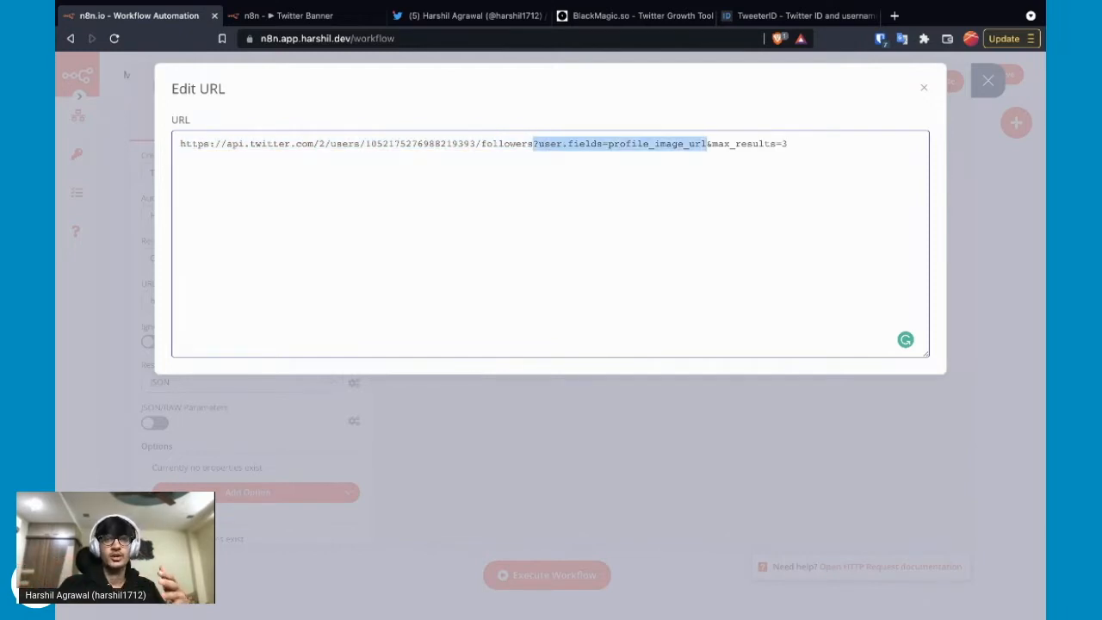
left_click(788, 145)
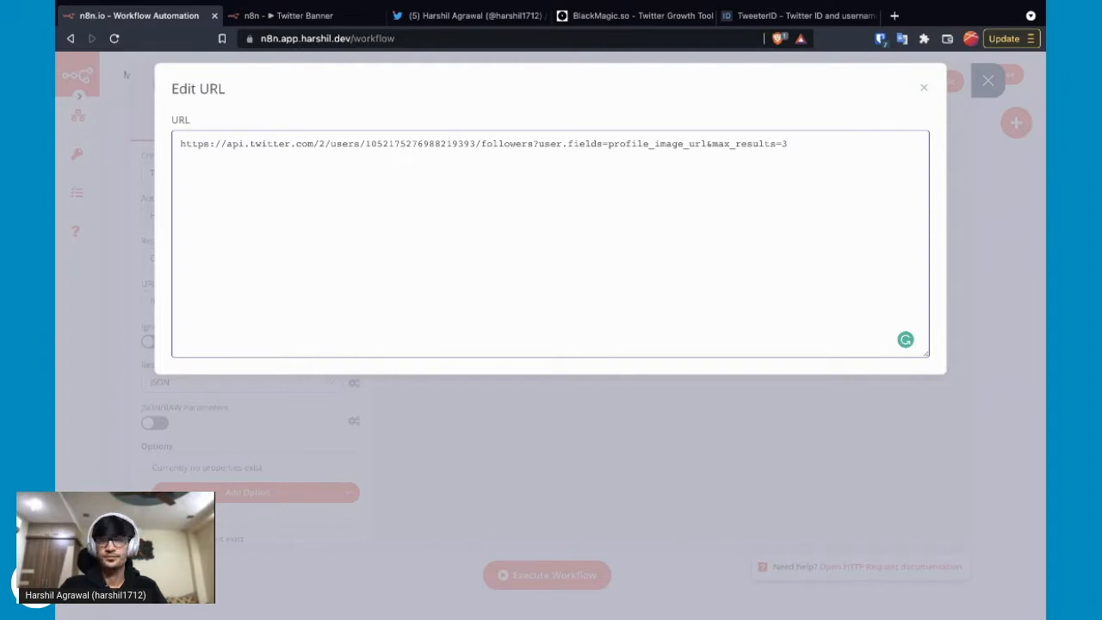
left_click(924, 87)
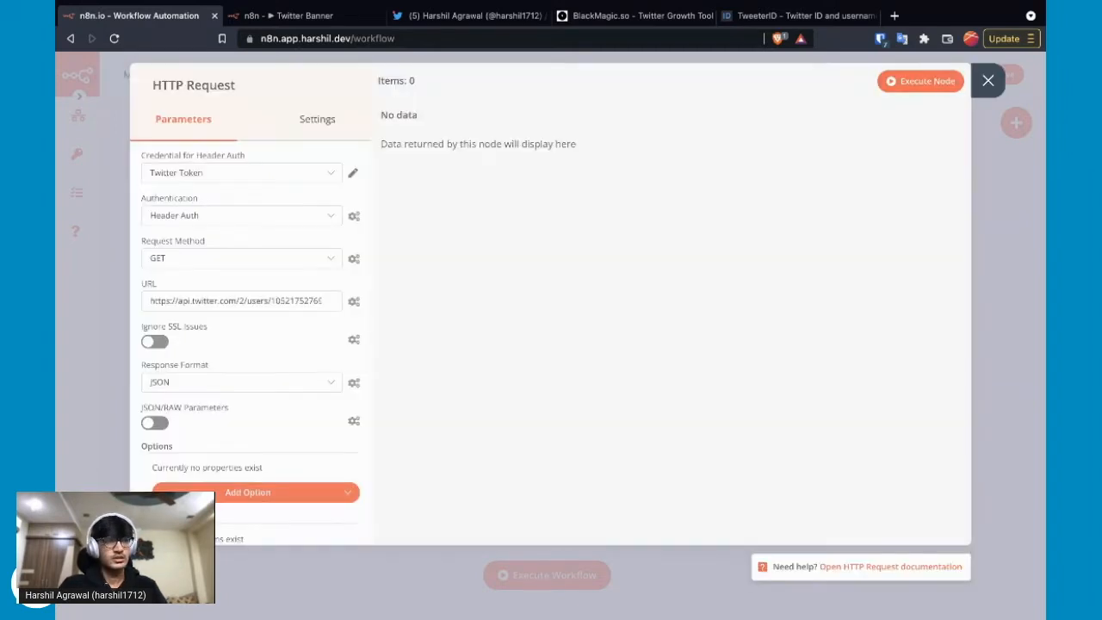
Execute the HTTP Request node and examine the returned follower data in JSON view
left_click(921, 81)
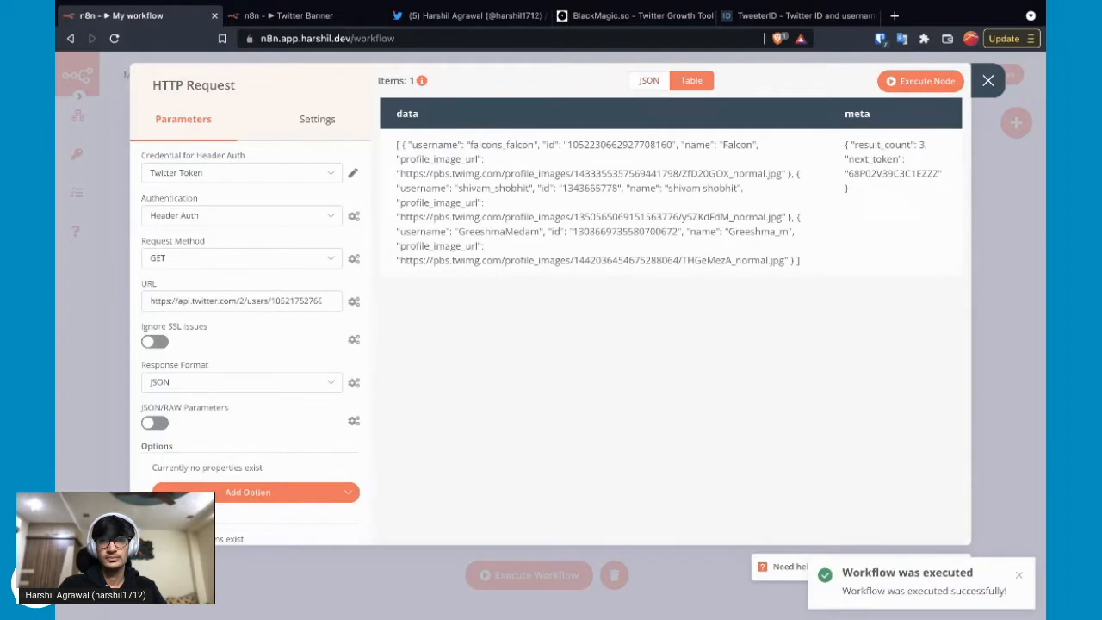
left_click(649, 81)
scroll(676, 319, "down", 1)
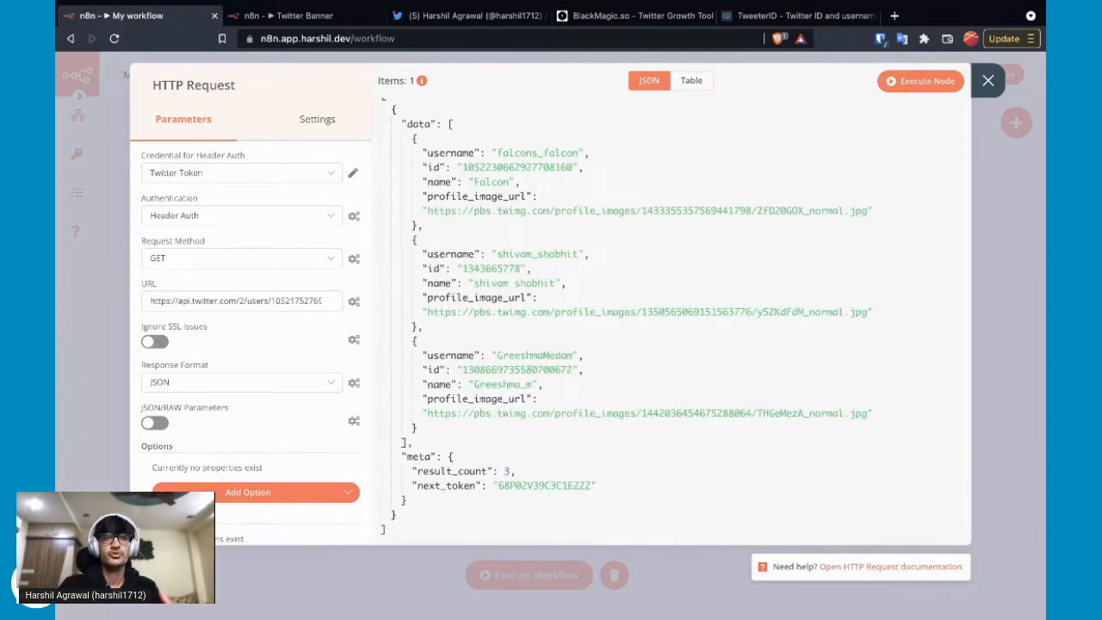
scroll(676, 318, "down", 1)
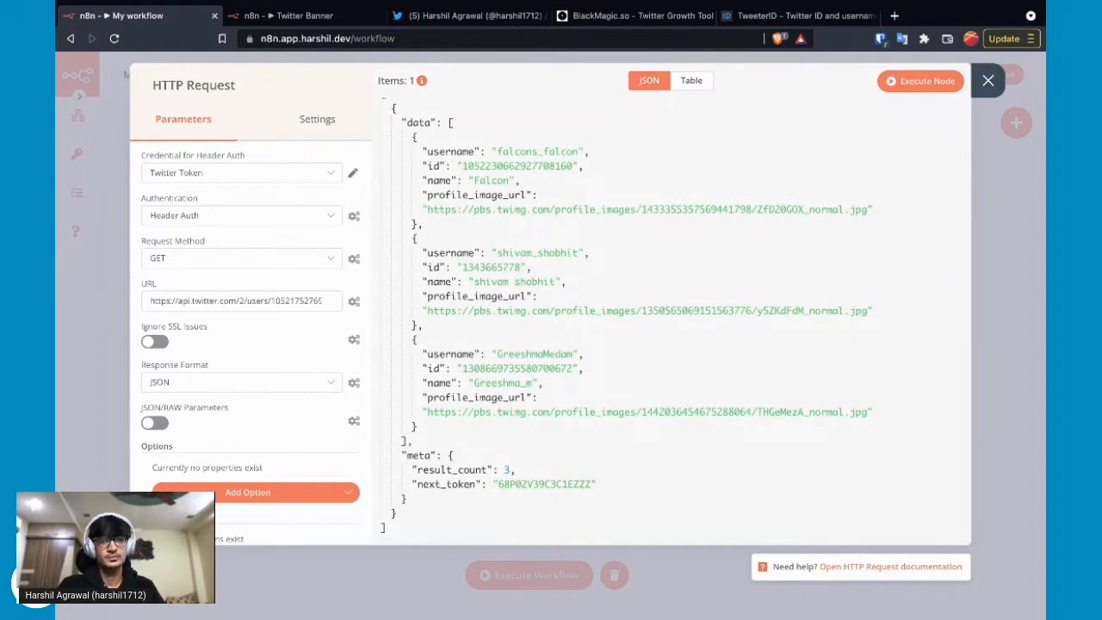
scroll(676, 316, "up", 1)
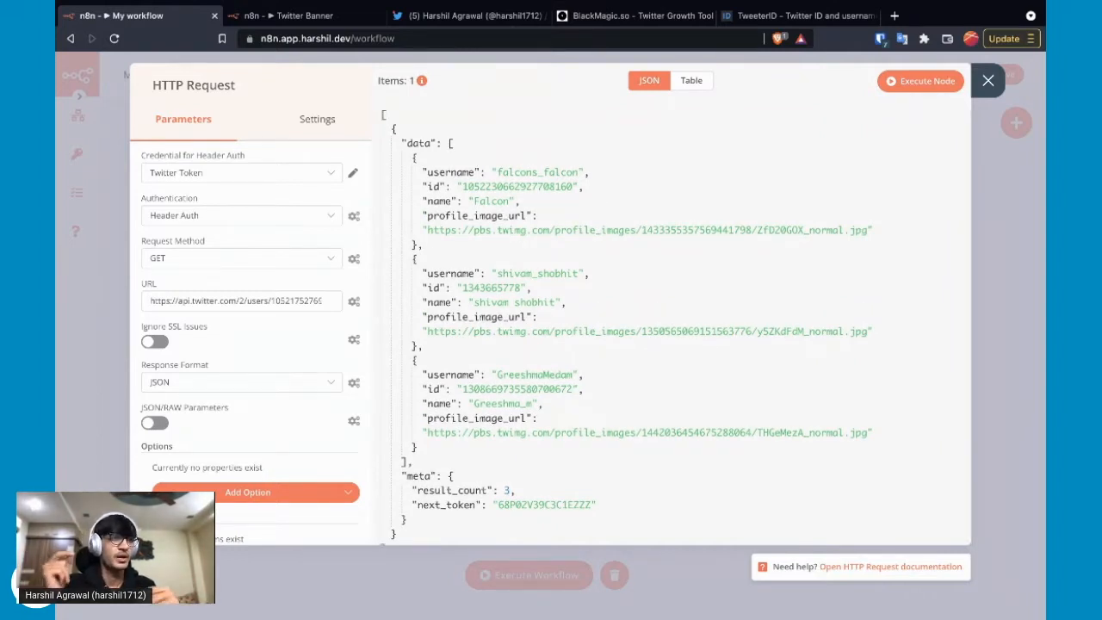
scroll(676, 326, "down", 1)
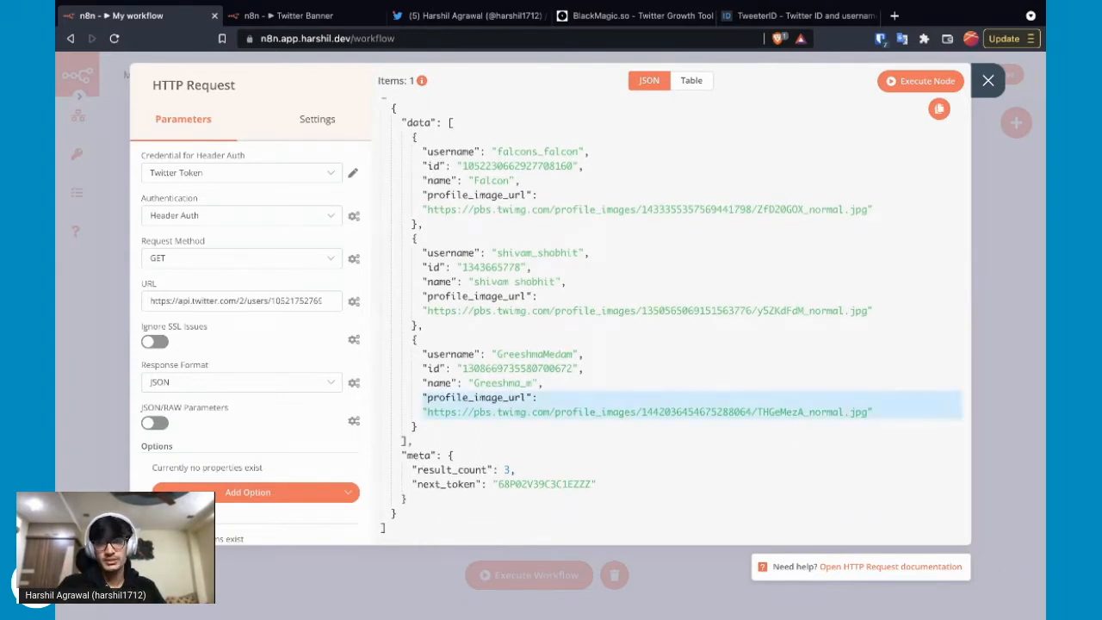
scroll(676, 405, "up", 1)
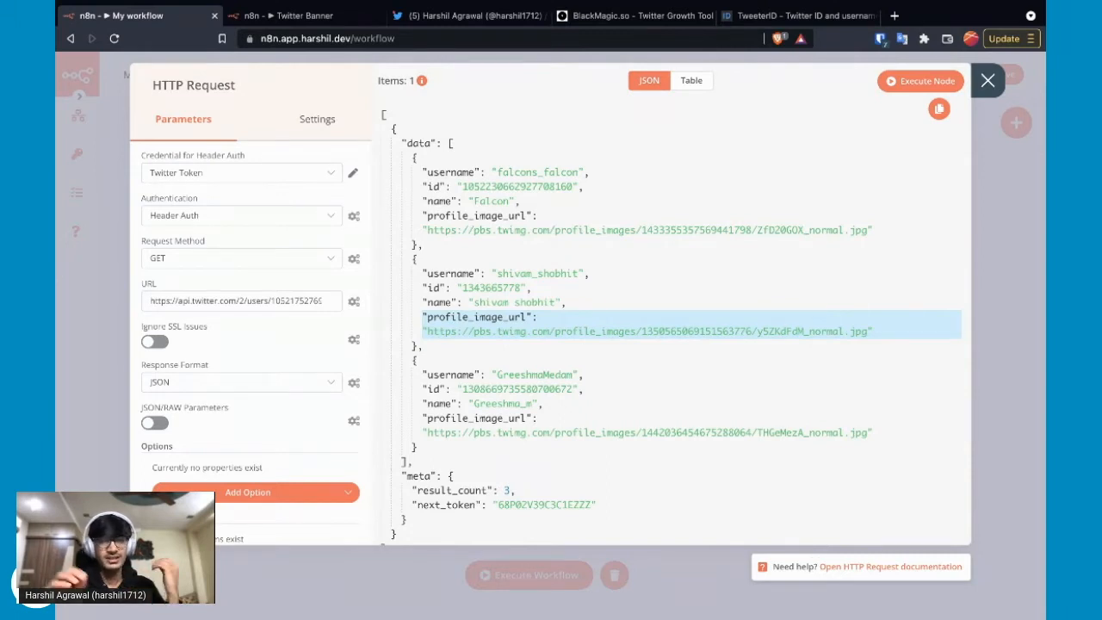
Close the HTTP Request node, place it beside the Start node, and connect Start to it
key("Escape")
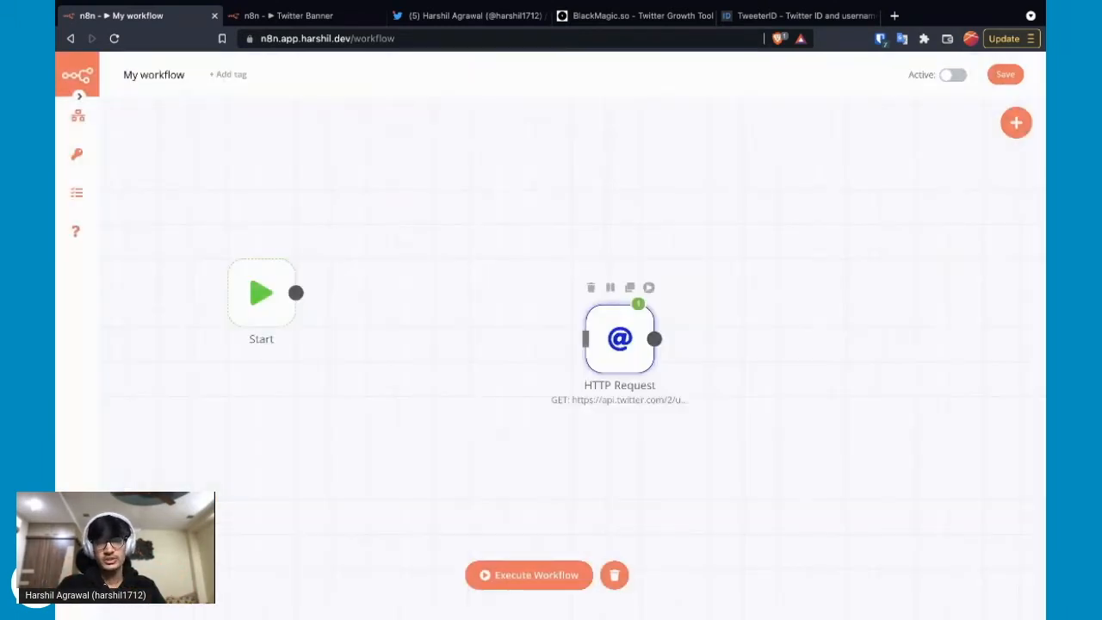
left_click_drag(620, 332, 427, 292)
left_click_drag(392, 293, 399, 293)
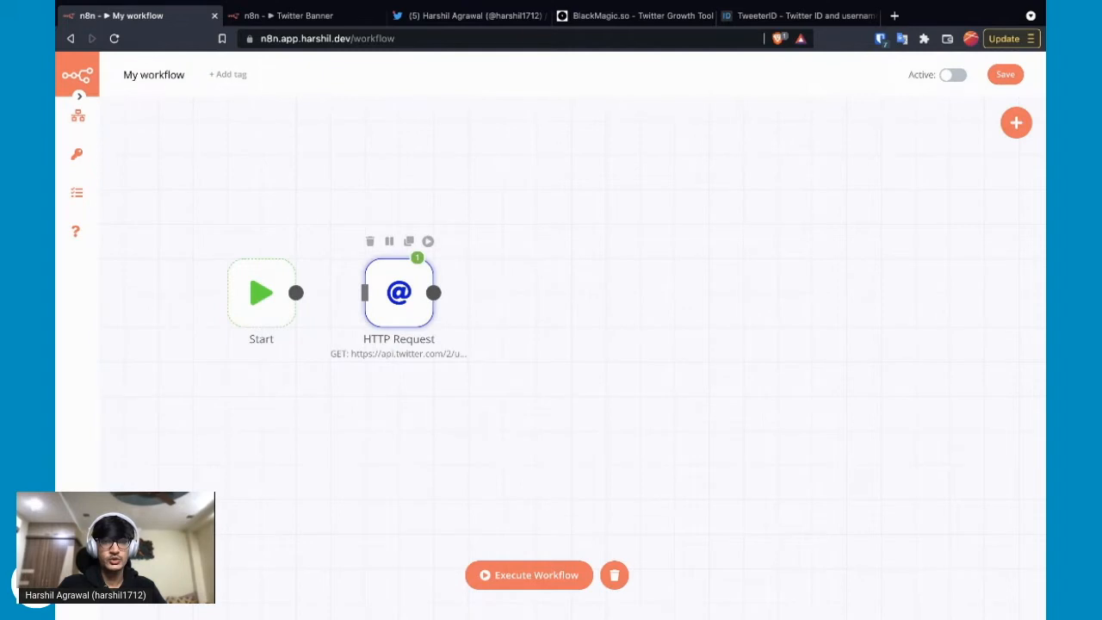
left_click_drag(295, 292, 365, 292)
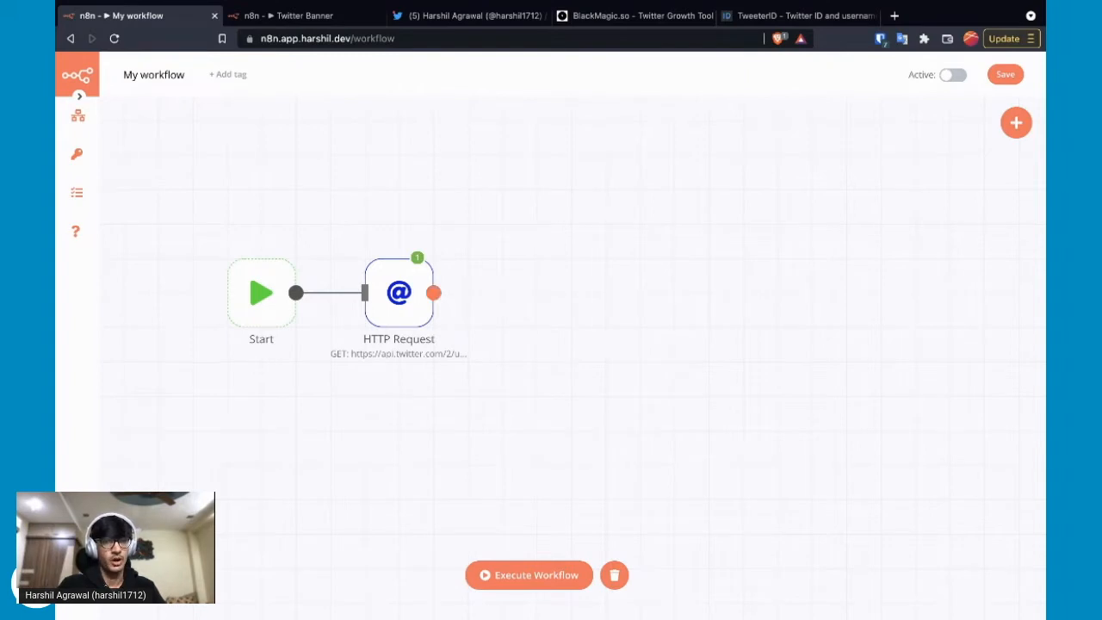
Add a second HTTP Request node connected to the output of the existing HTTP Request node
left_click_drag(433, 293, 522, 294)
type("htt")
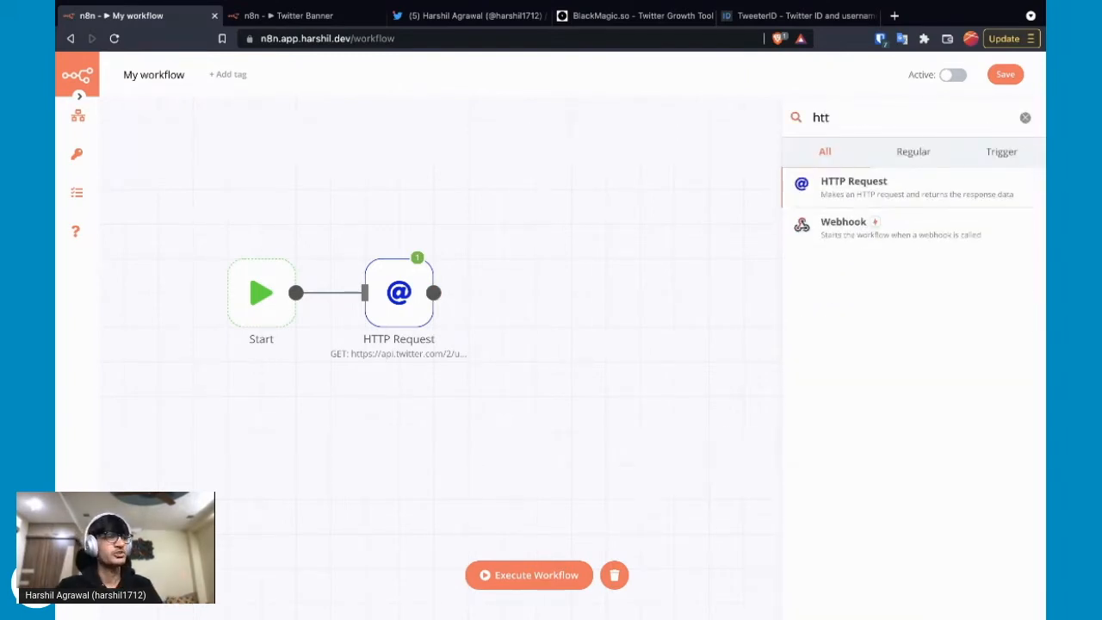
key("Return")
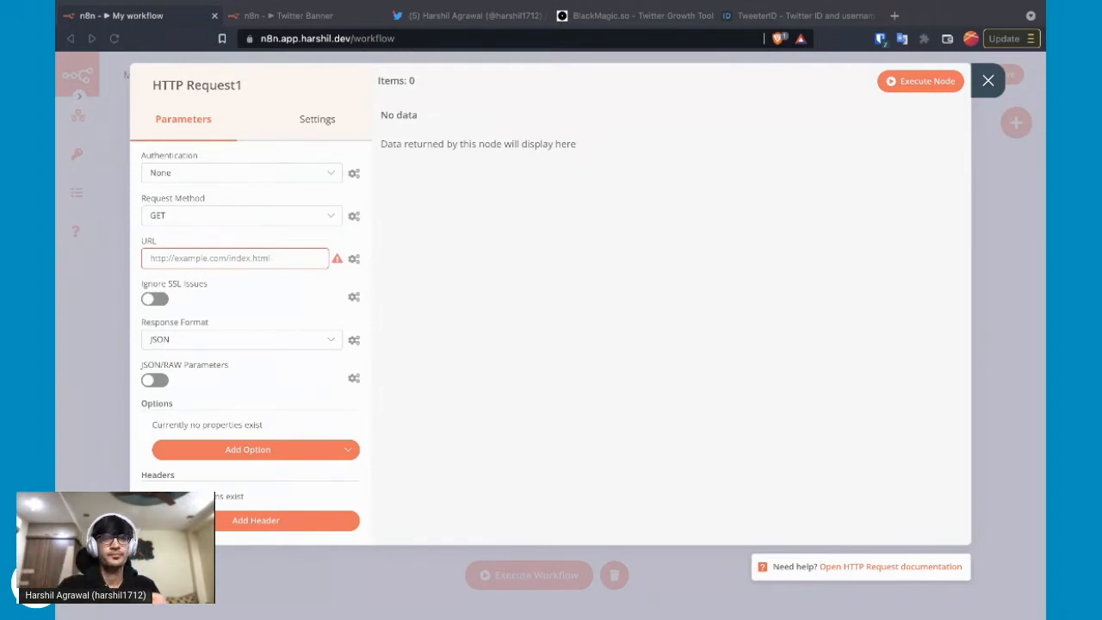
Set the new node's URL to an expression referencing profile_image_url of data item 0 from the input JSON
left_click(235, 258)
left_click(354, 260)
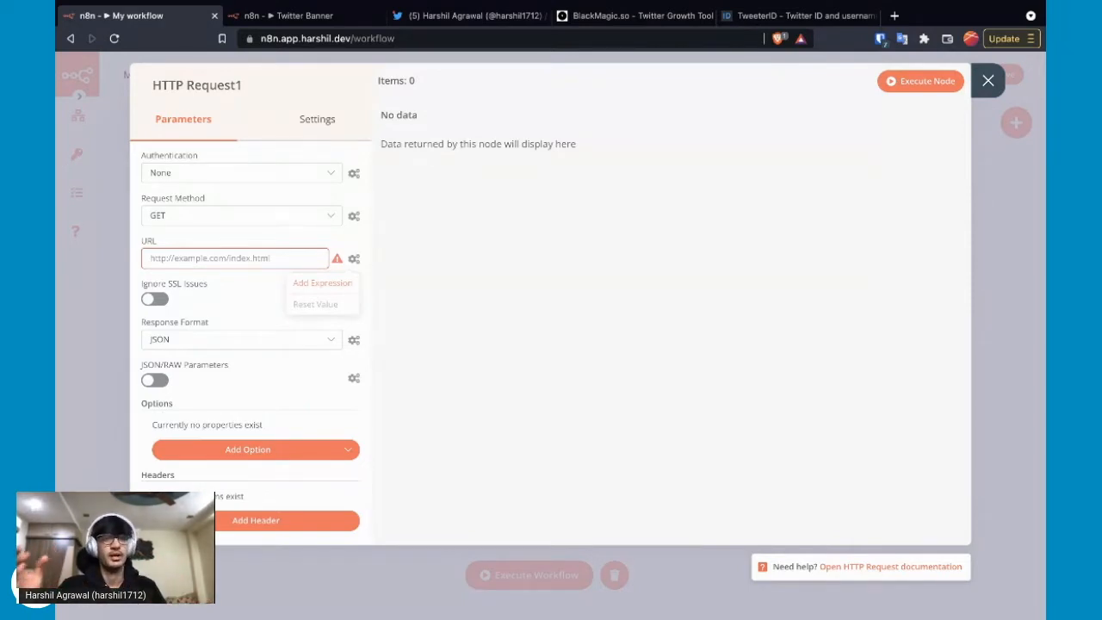
left_click(322, 283)
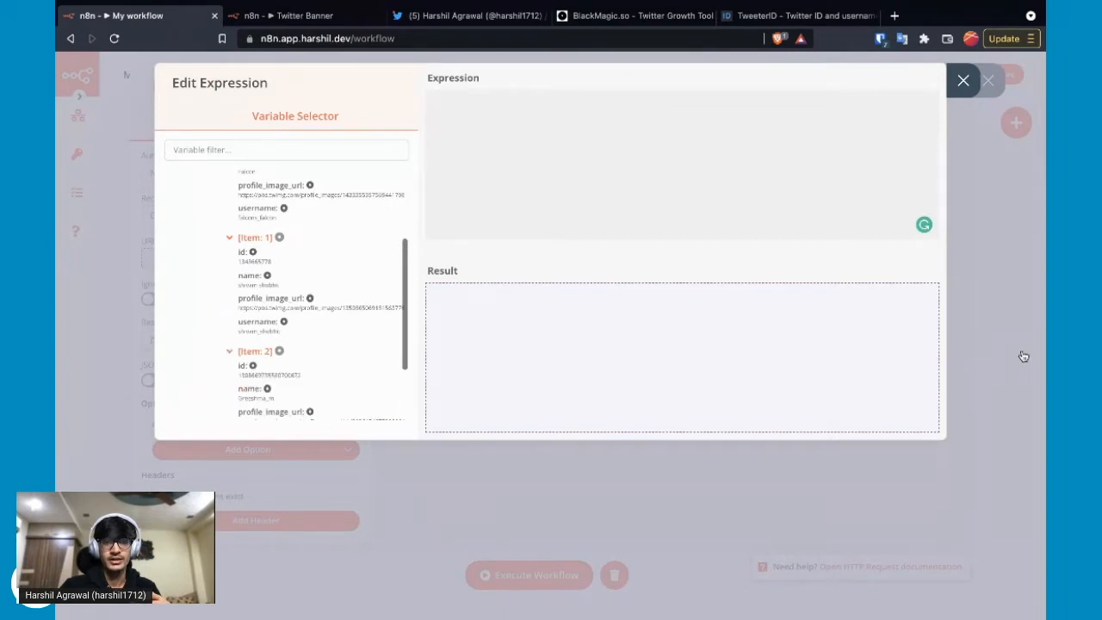
left_click(310, 287)
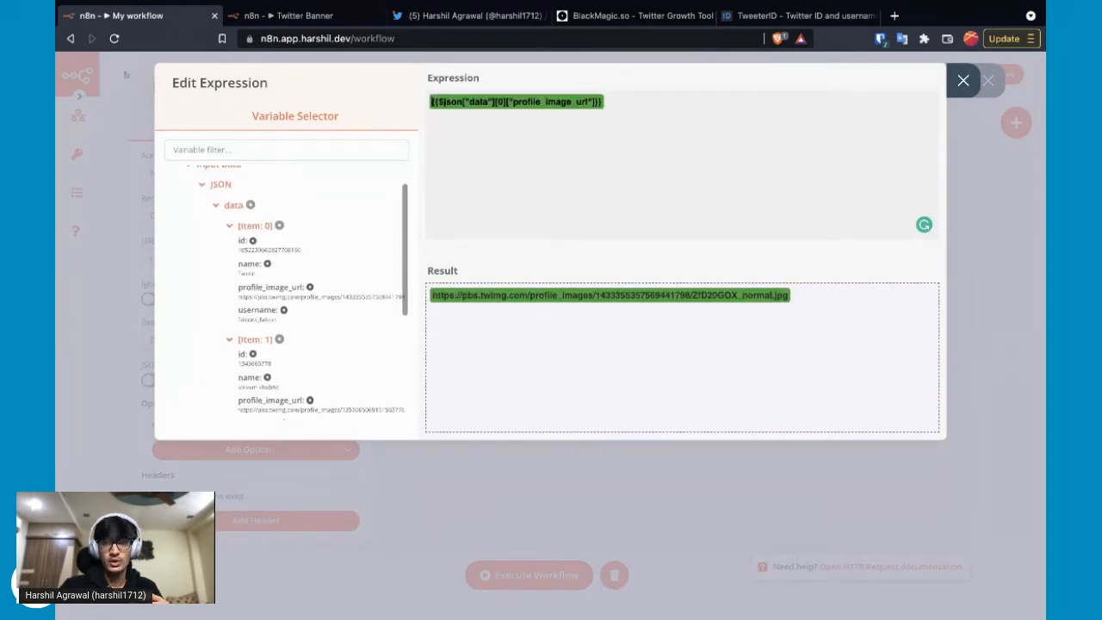
left_click(964, 81)
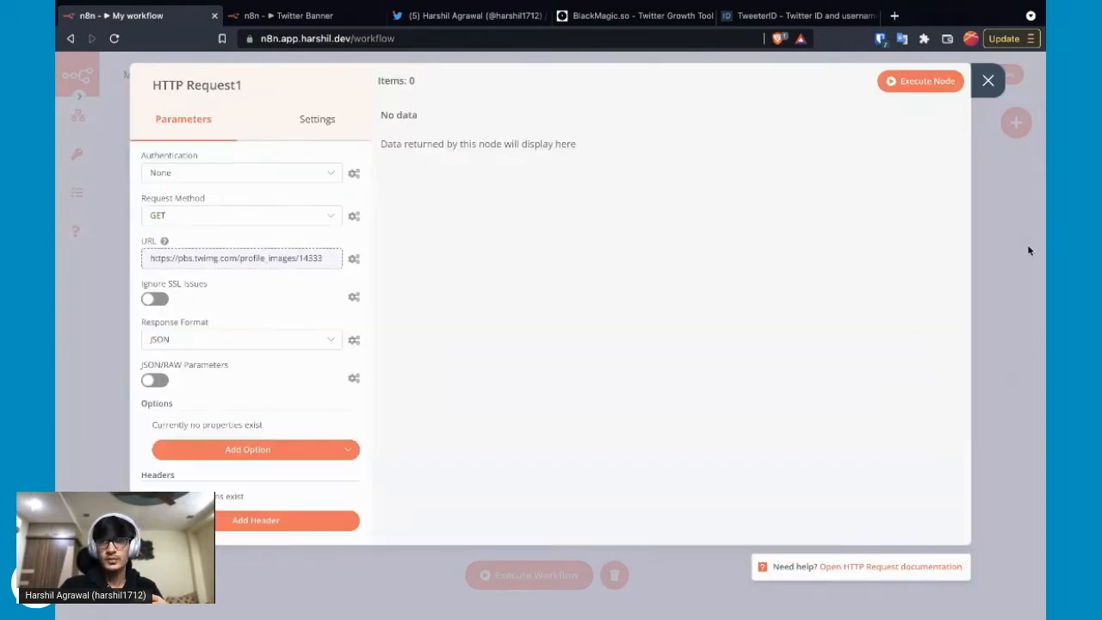
Set the response format of the HTTP Request1 node to File
key("Down")
key("Down")
key("Up")
key("Up")
key("Return")
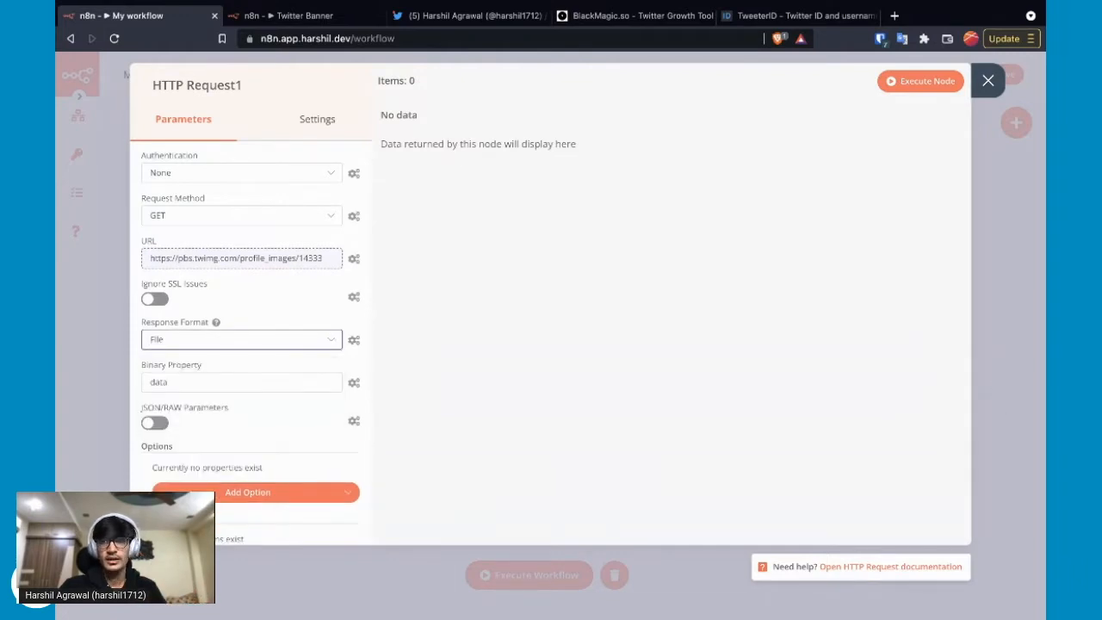
Execute the HTTP Request1 node, inspect its binary output, and close the node
left_click(920, 81)
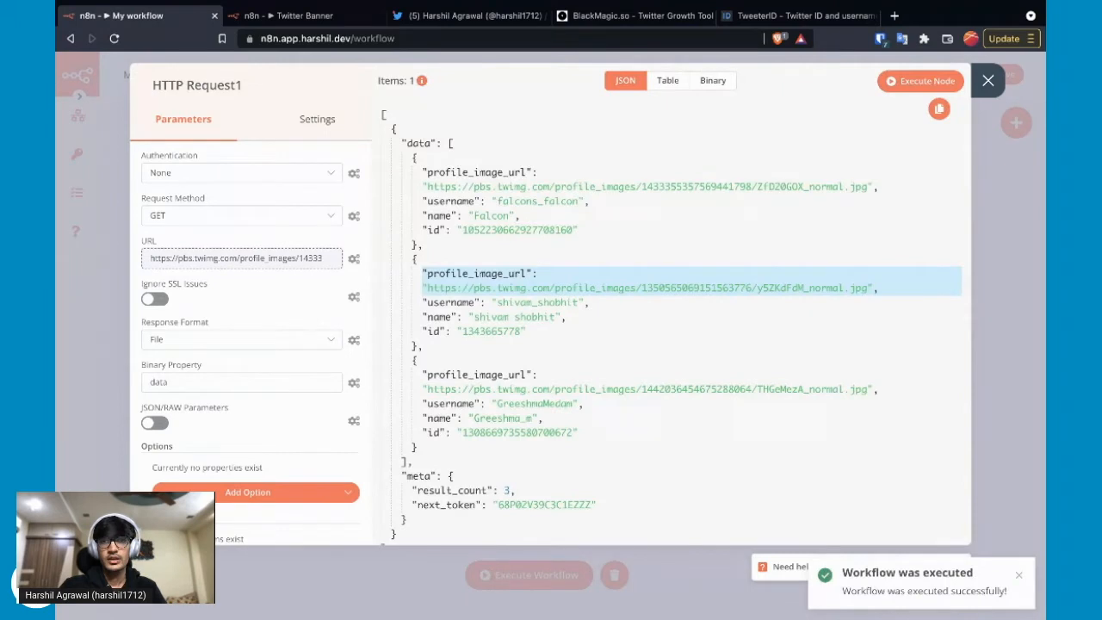
left_click(713, 80)
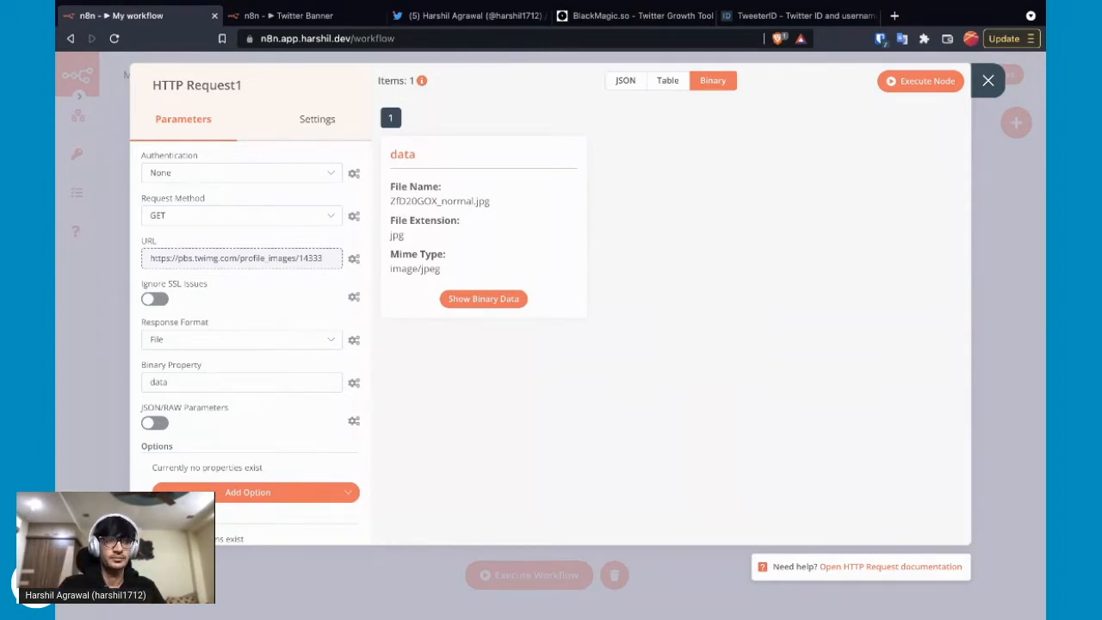
left_click(988, 80)
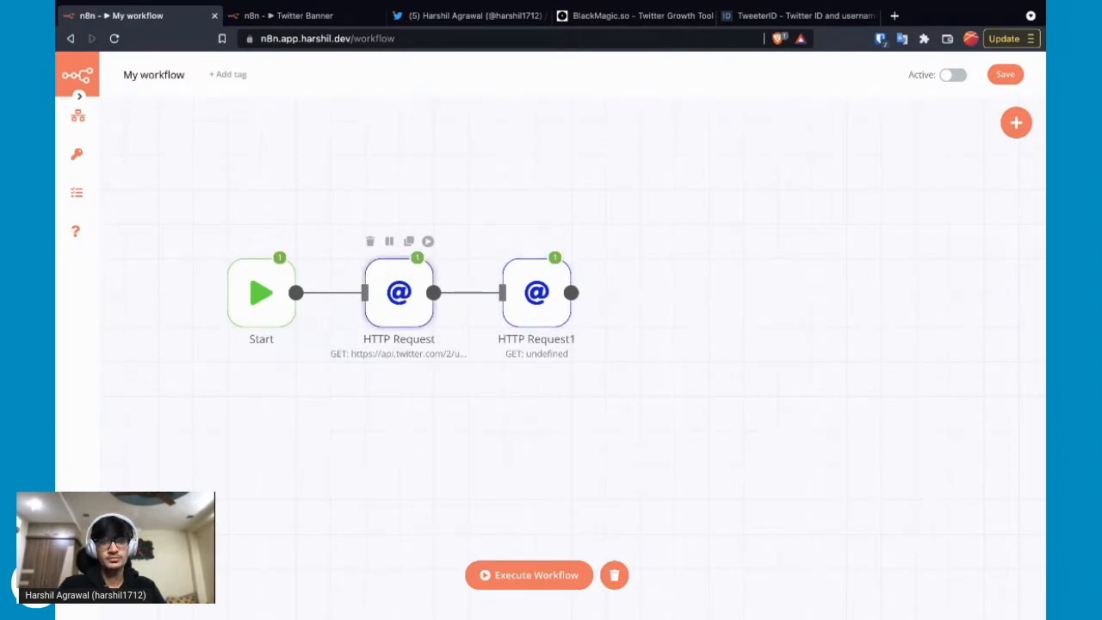
Rename the first HTTP Request node as "Fetch new followers"
double_click(399, 293)
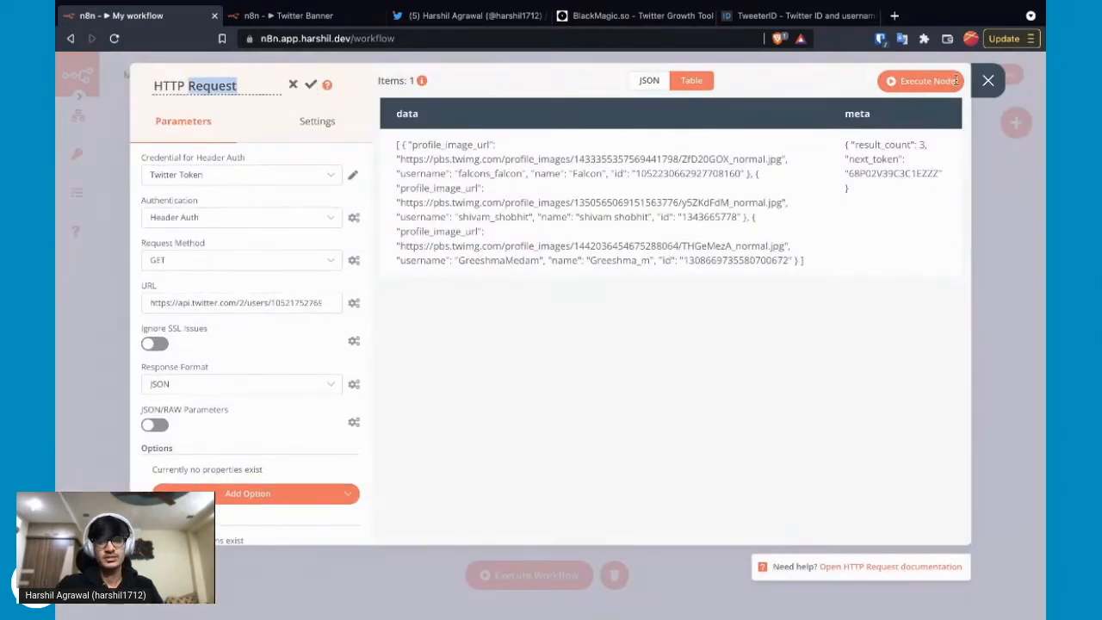
key("ctrl+a")
type("Fetch ")
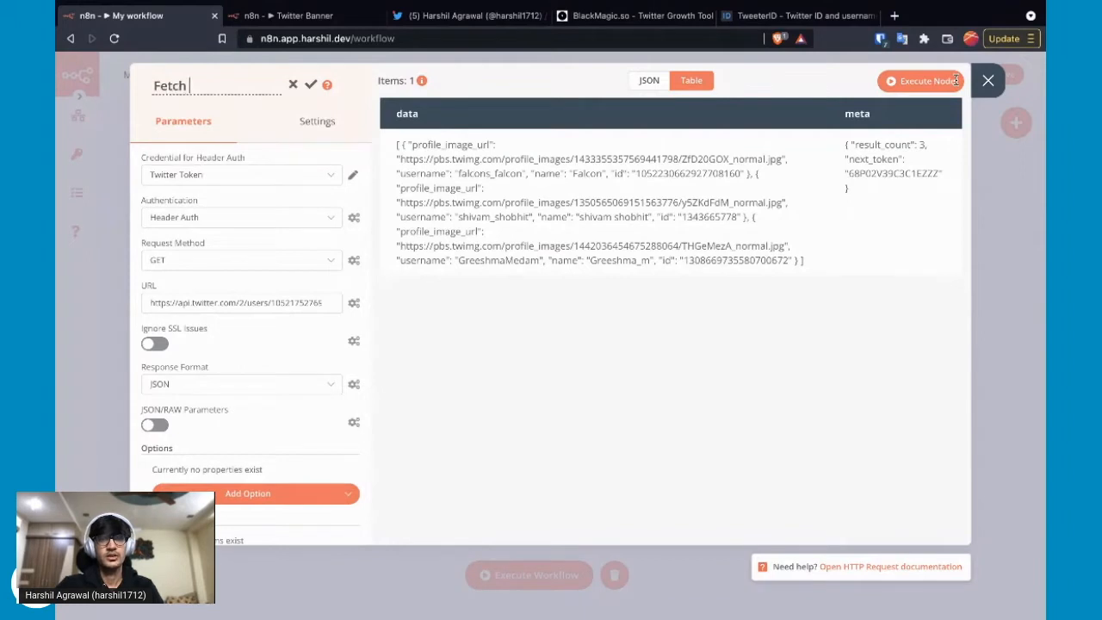
type("new followers")
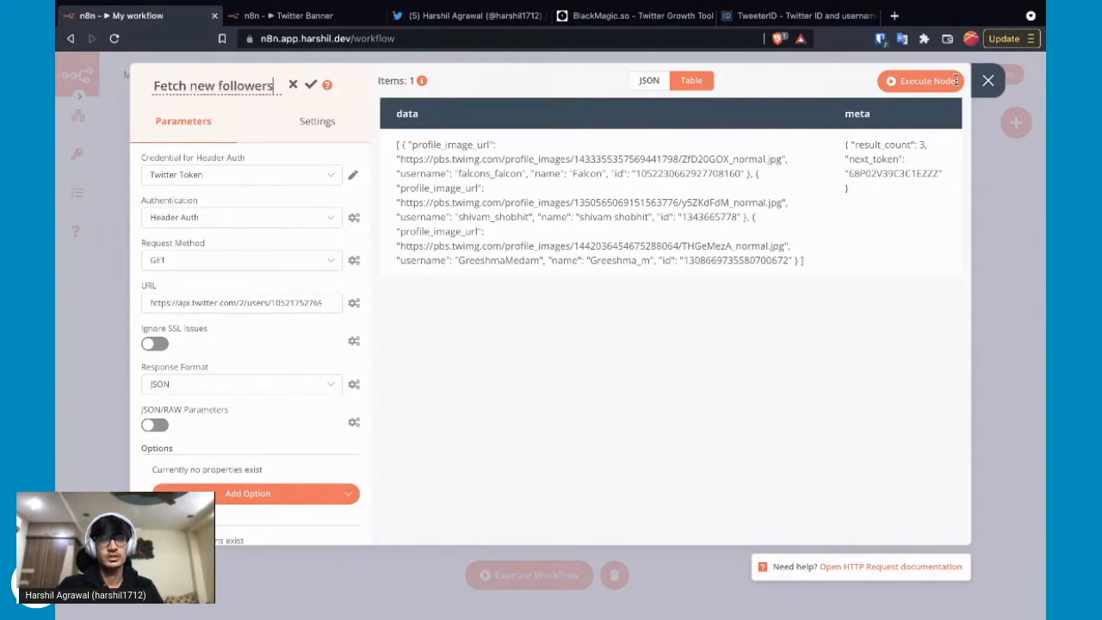
key("Escape")
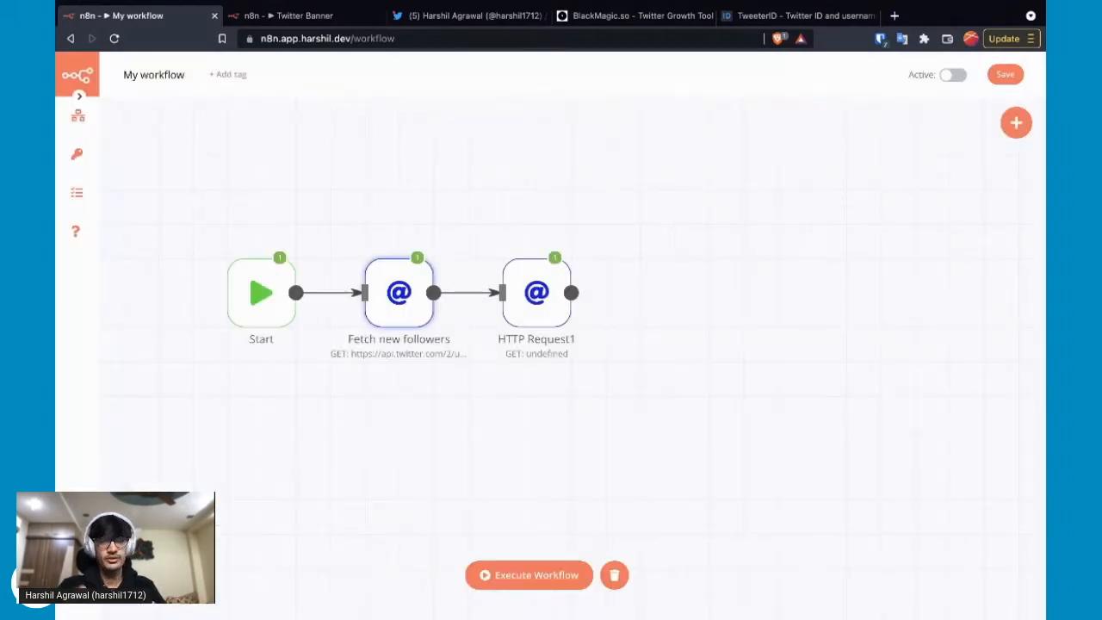
Examine the item count and nested data array in the Fetch new followers node's JSON output, collapsing and re-expanding the item
double_click(399, 293)
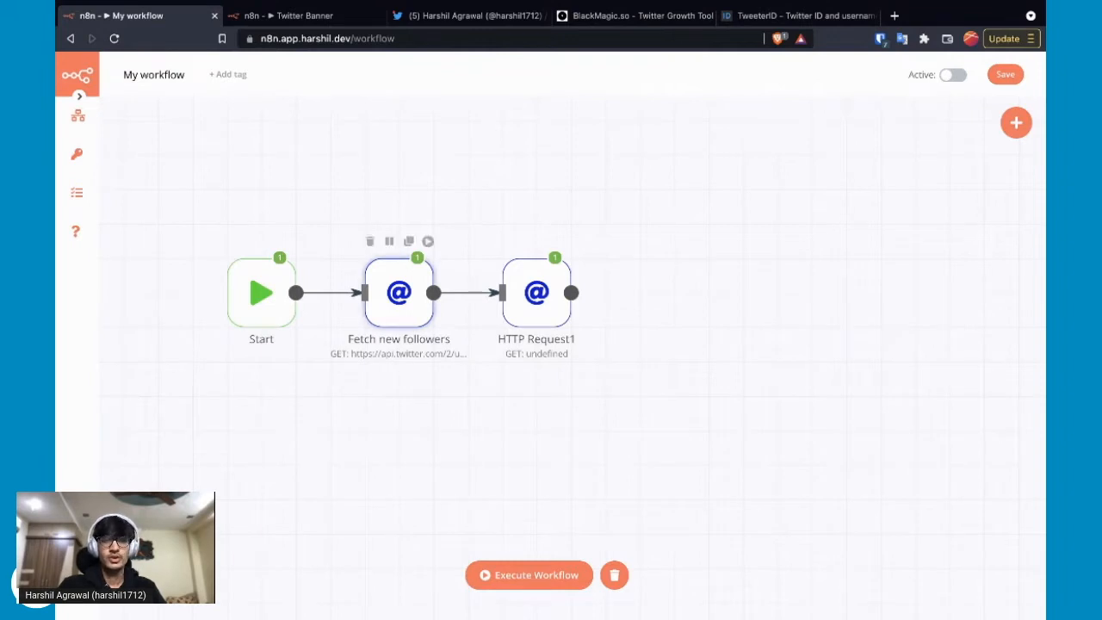
double_click(412, 81)
left_click(649, 80)
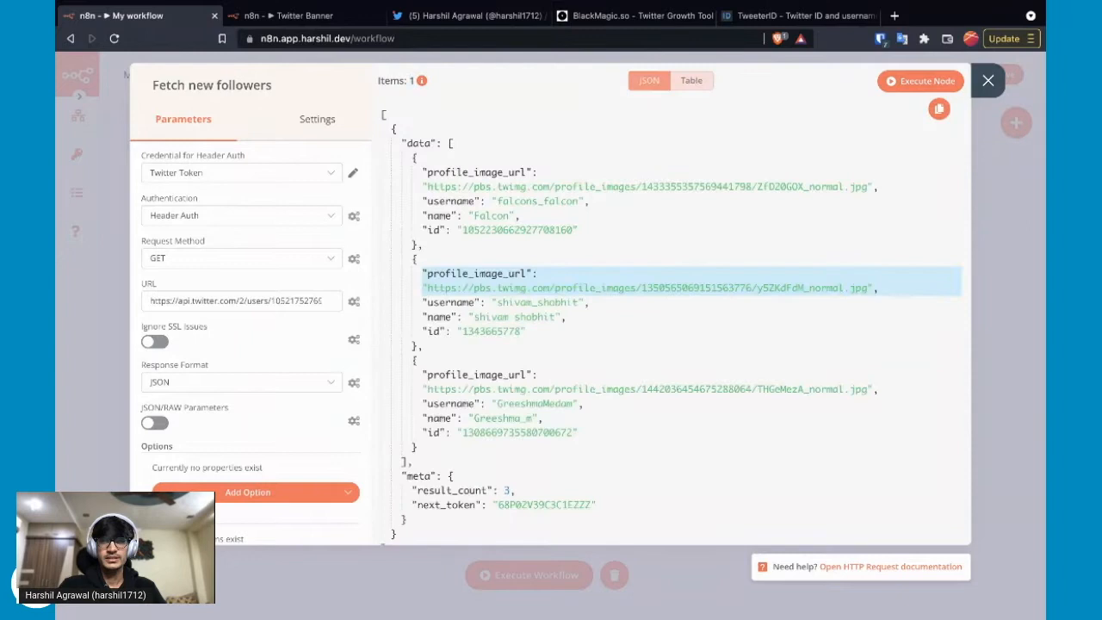
scroll(672, 263, "down", 1)
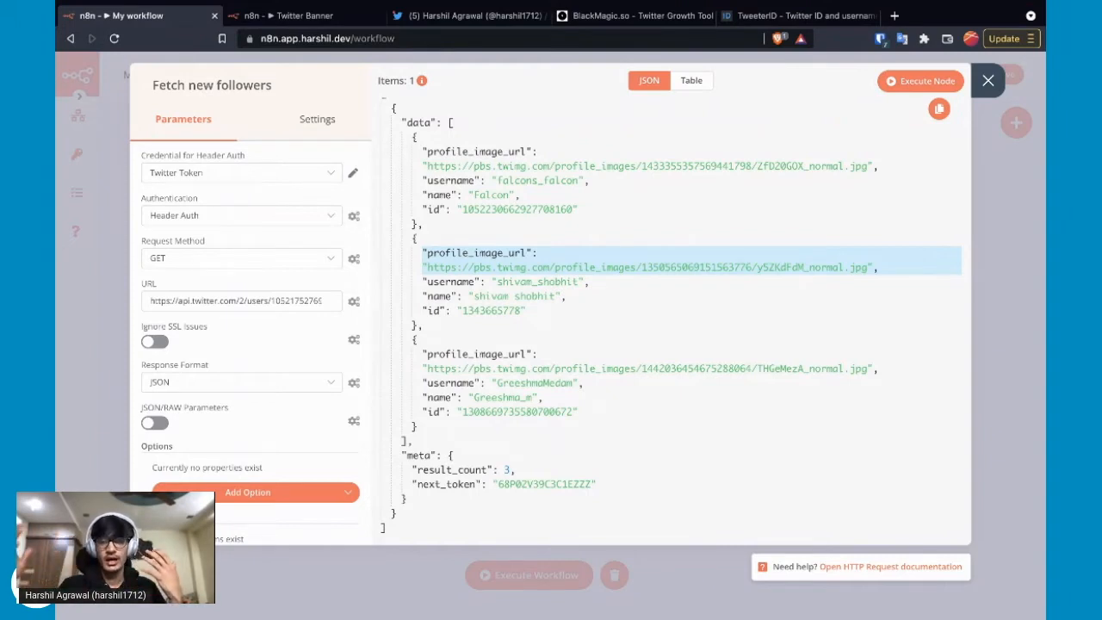
scroll(689, 267, "up", 1)
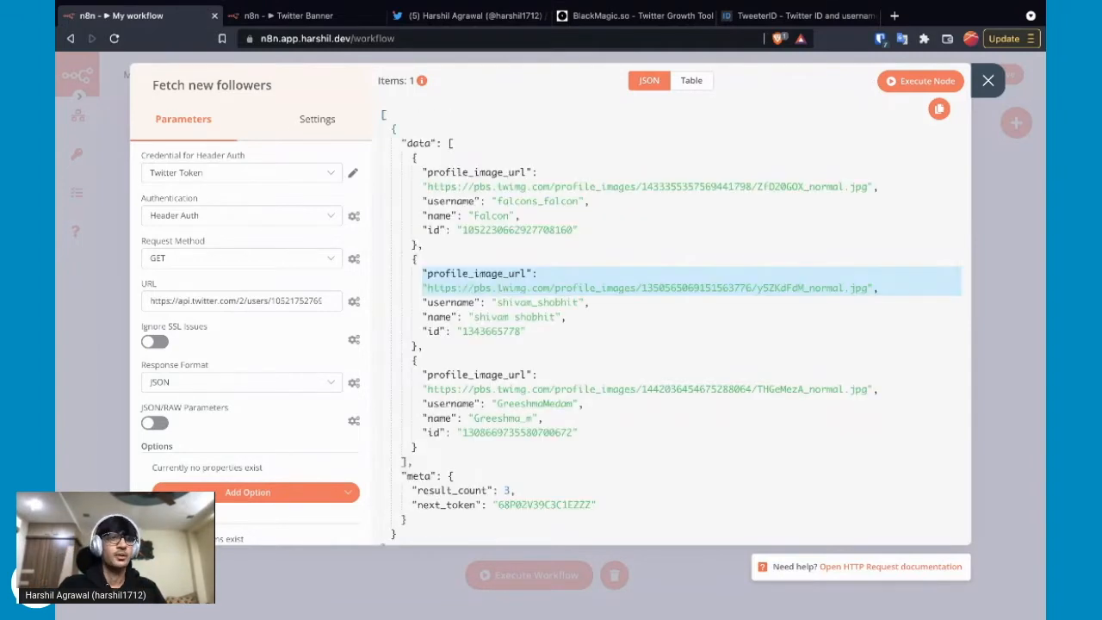
left_click(393, 129)
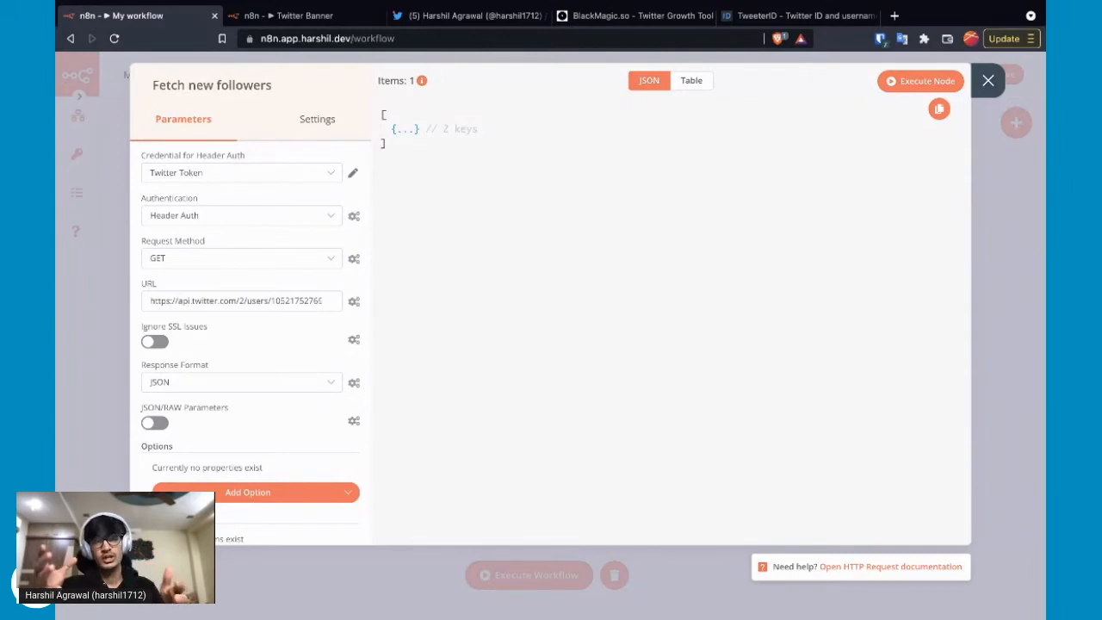
left_click(405, 129)
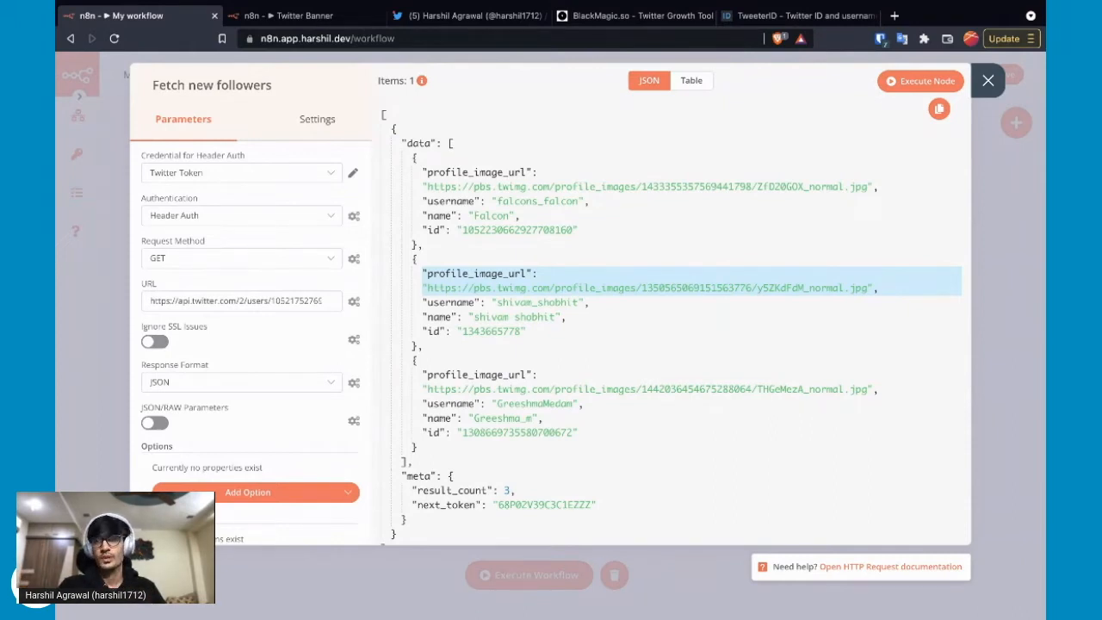
left_click(988, 80)
Replace the link from Fetch new followers to HTTP Request1 with an Item Lists node using Split Out Items, shifting HTTP Request1 aside for room
left_click(471, 292)
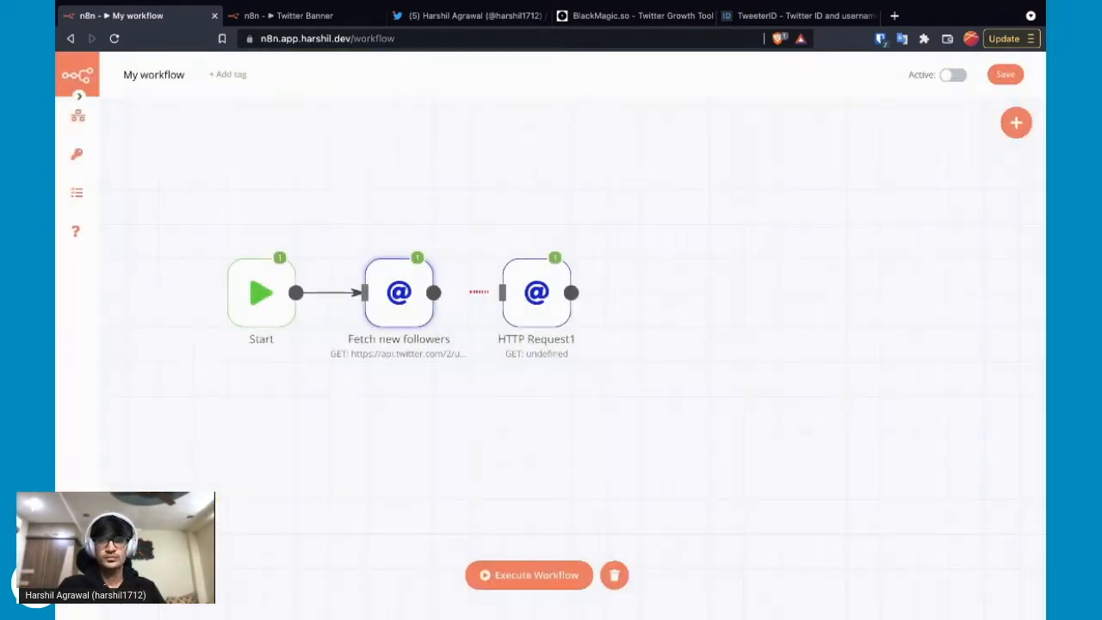
left_click_drag(537, 298, 694, 297)
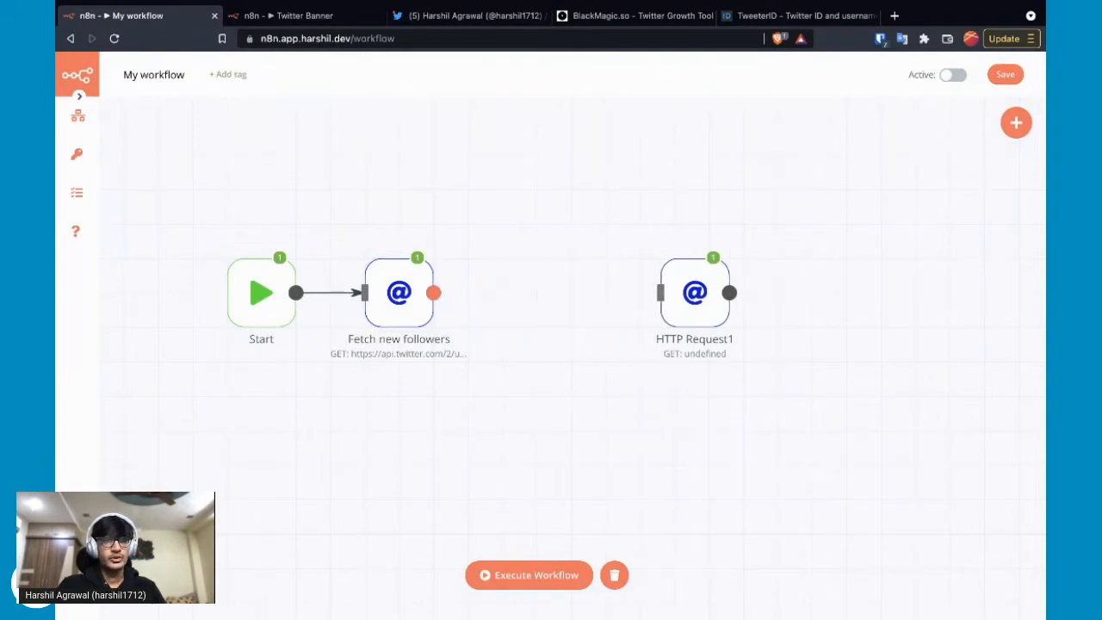
left_click(433, 293)
type("item")
key("Down")
key("Down")
key("Return")
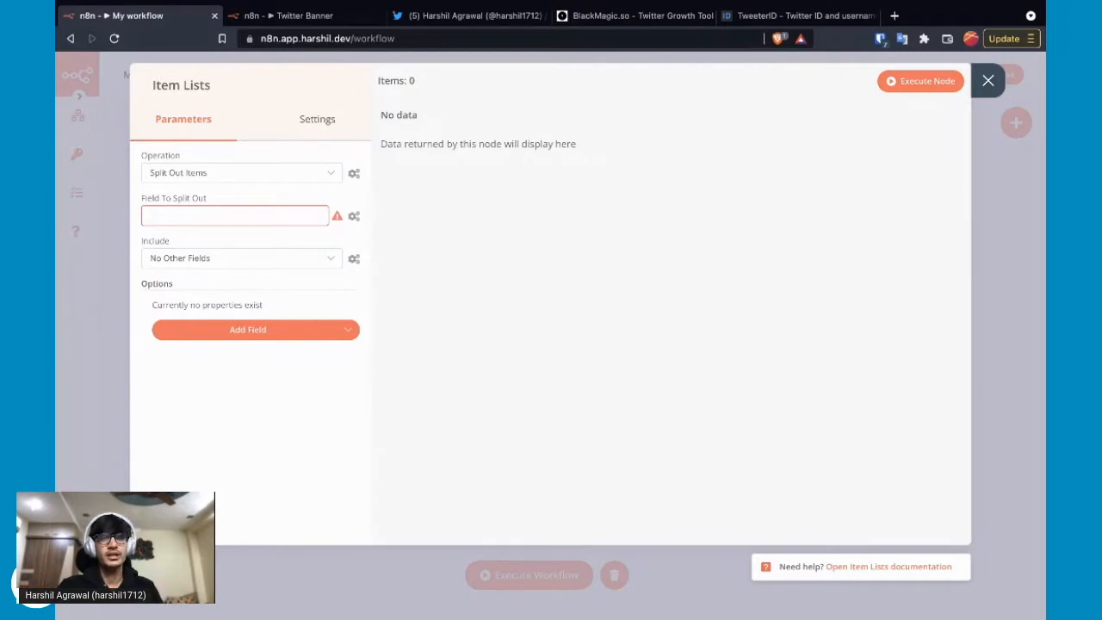
Set the Item Lists node's Field To Split Out to data and close the node
left_click(235, 216)
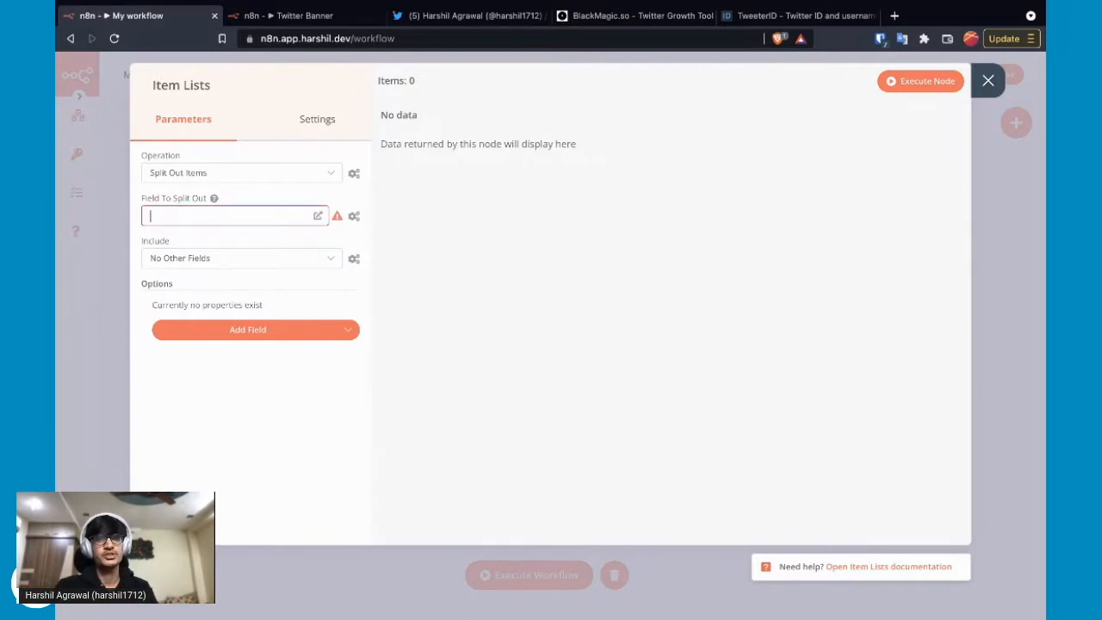
type("data")
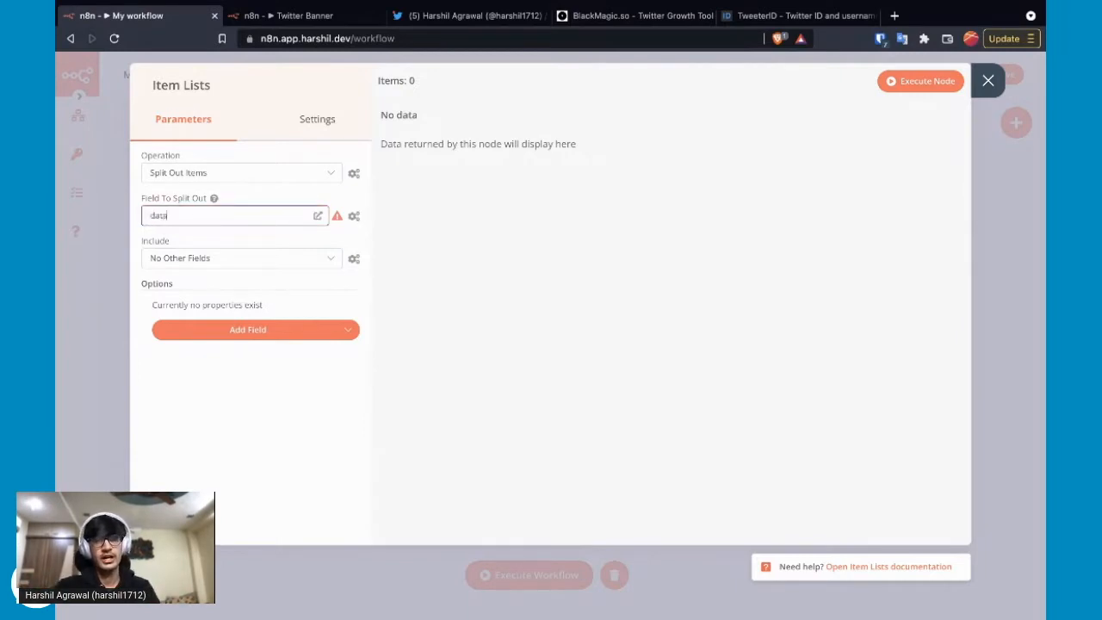
left_click(988, 81)
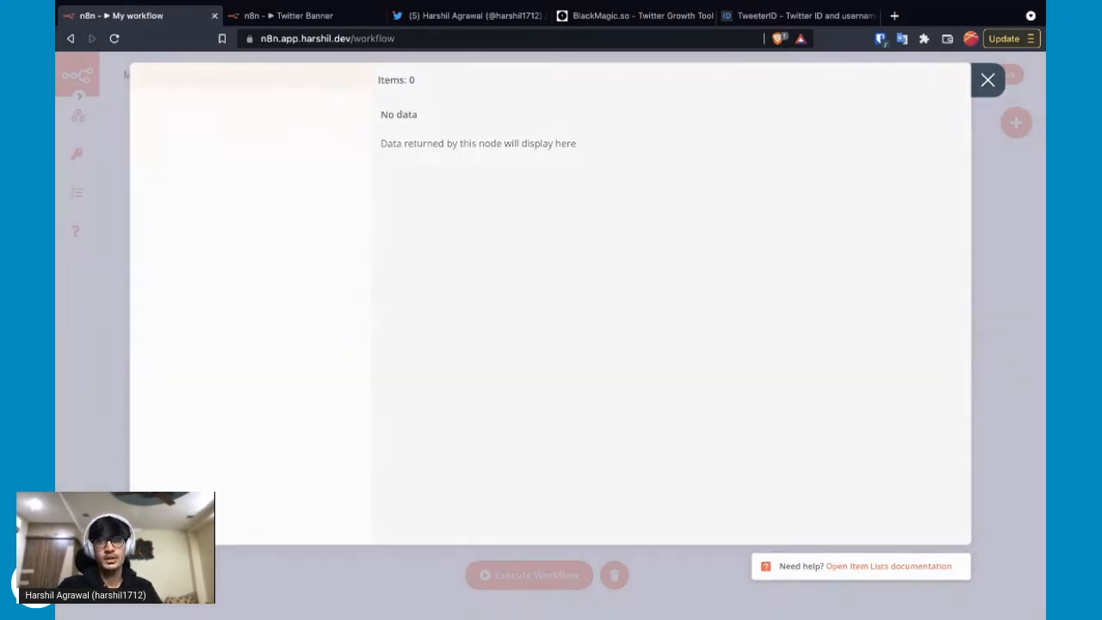
Check the data key in the Fetch new followers node's JSON output and close the node
left_click(399, 293)
double_click(399, 294)
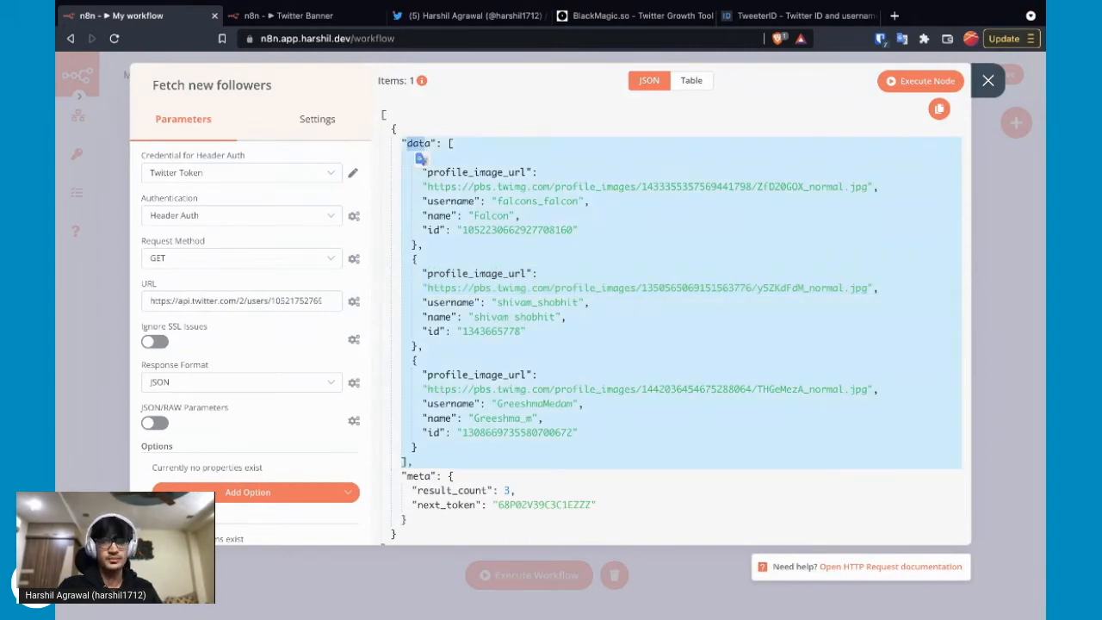
left_click(989, 81)
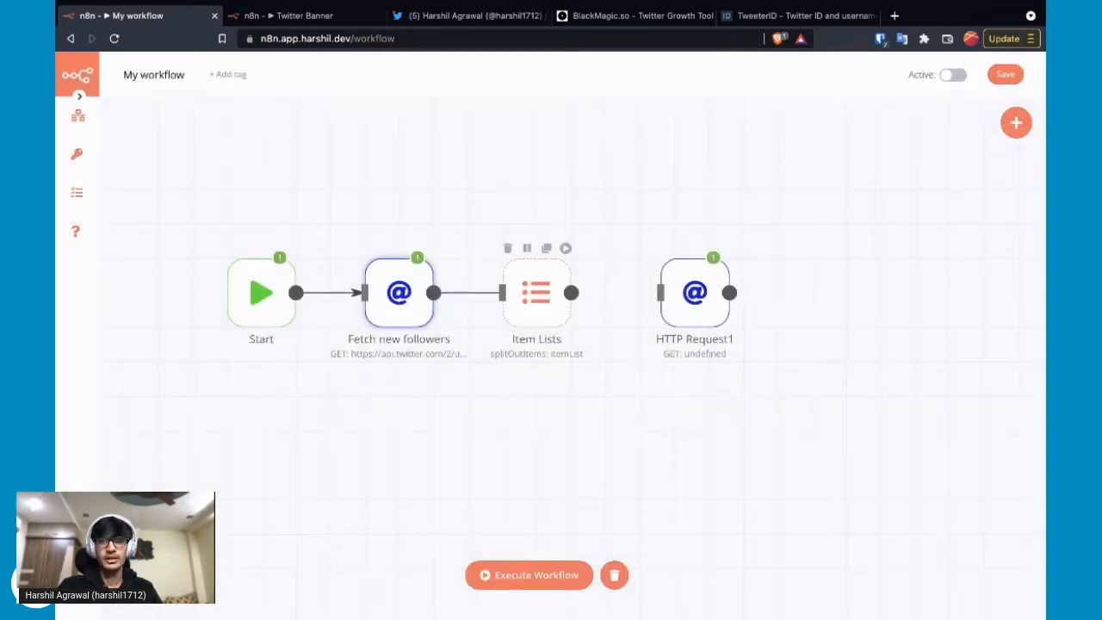
Execute the Item Lists node and connect its output to the HTTP Request1 node
double_click(537, 293)
left_click(920, 81)
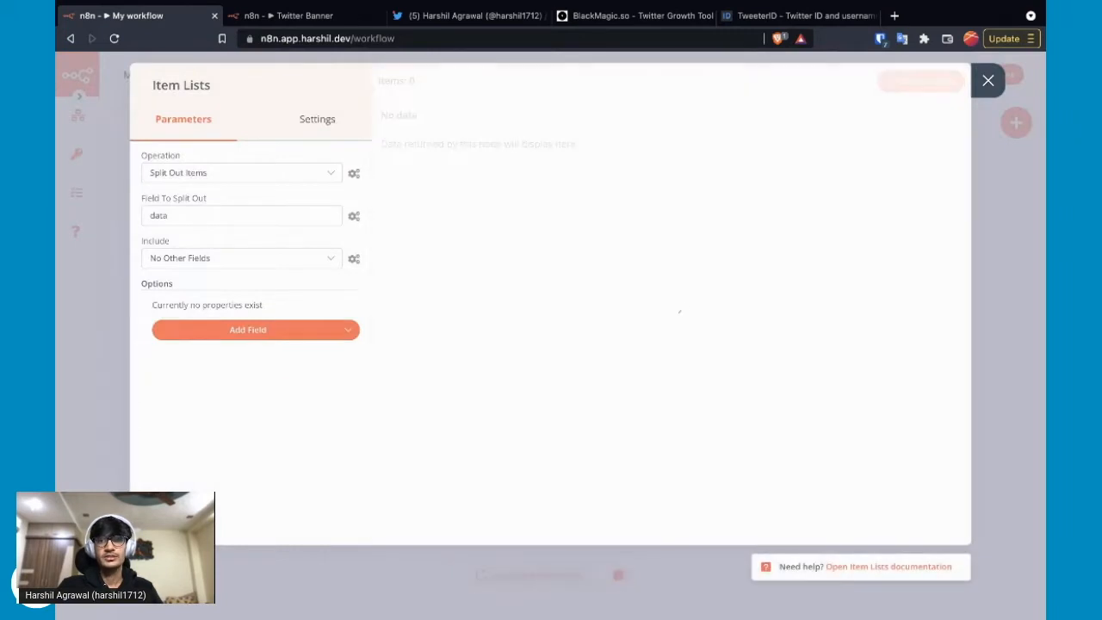
mouse_move(412, 80)
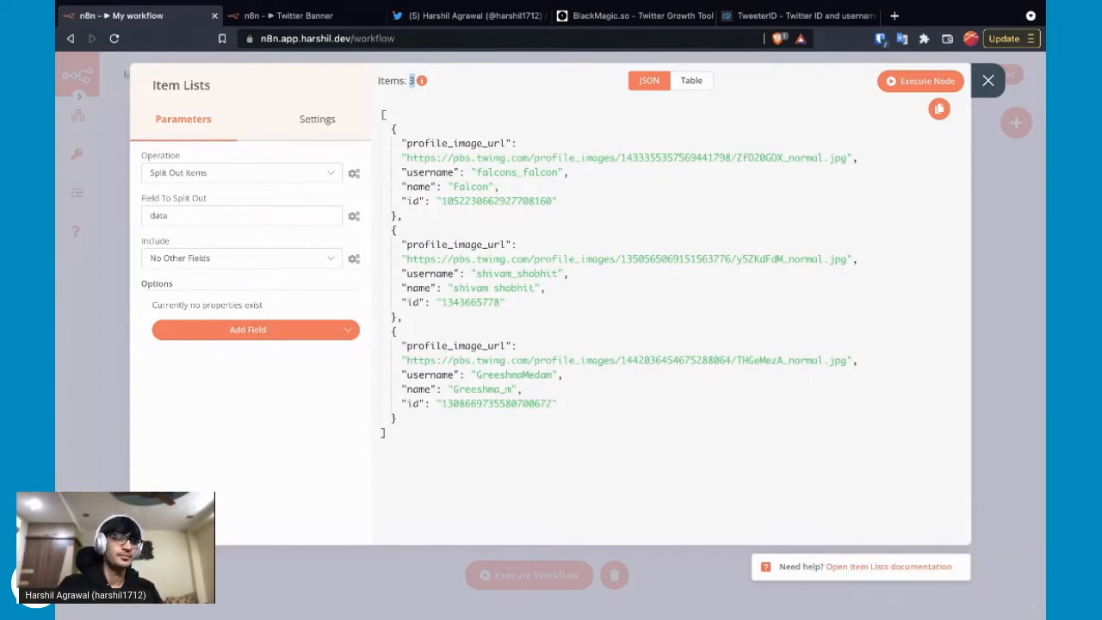
left_click(987, 80)
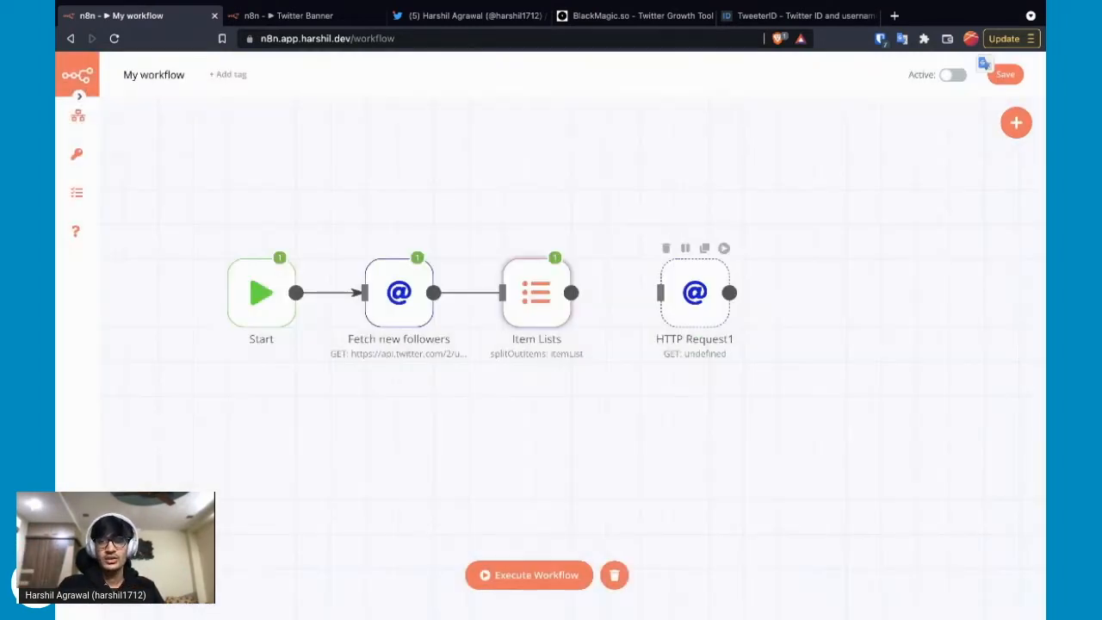
left_click_drag(571, 292, 641, 293)
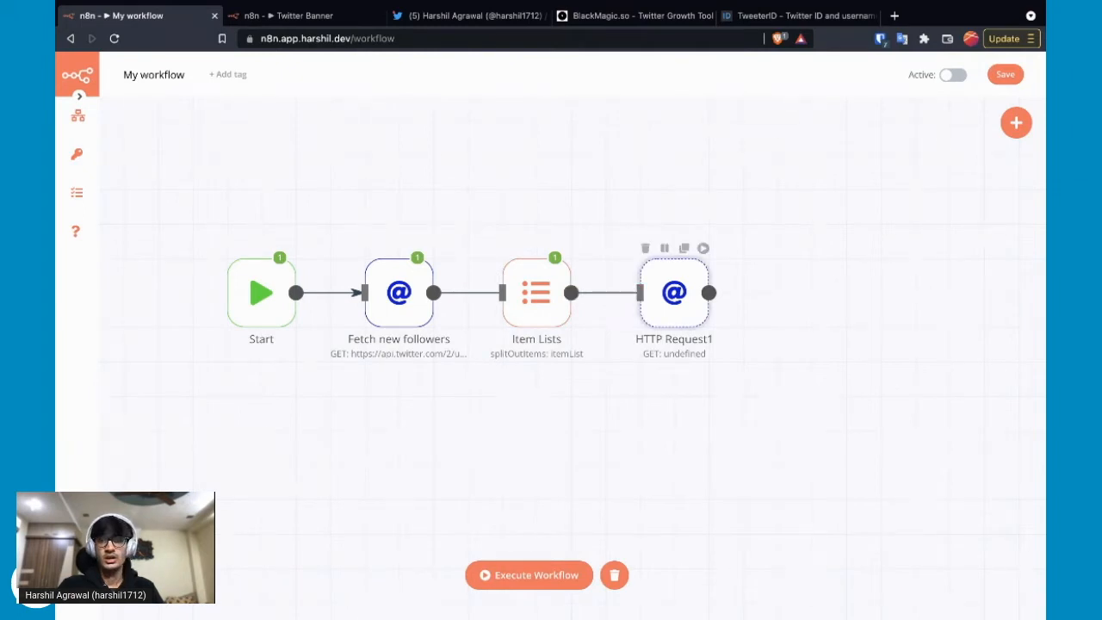
Replace the HTTP Request1 node's URL expression with {{$json["profile_image_url"]}}
double_click(675, 293)
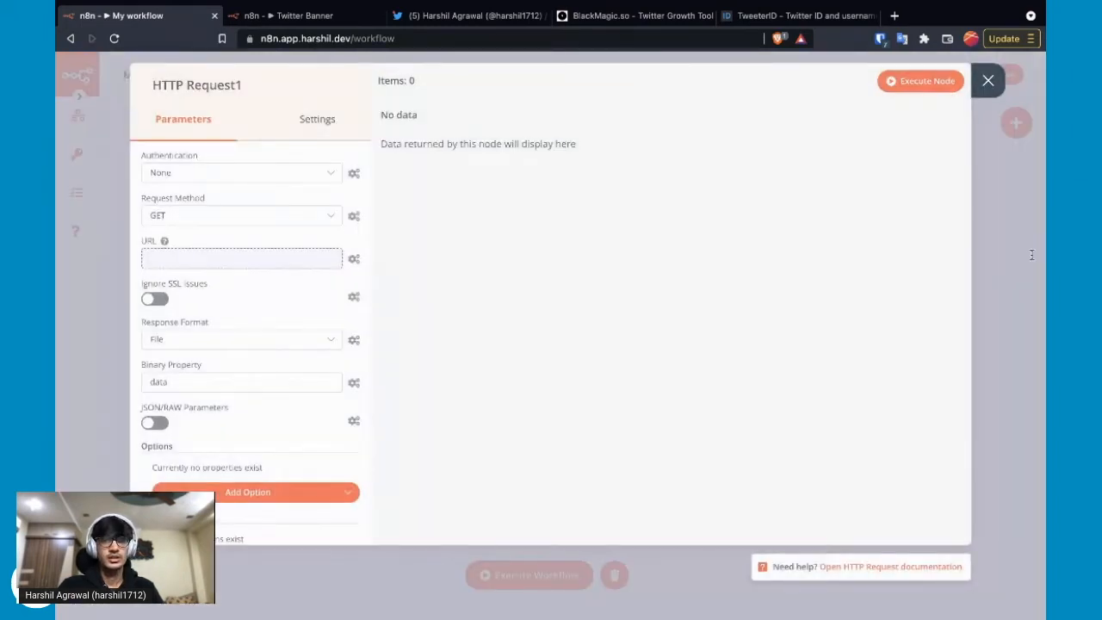
left_click(242, 259)
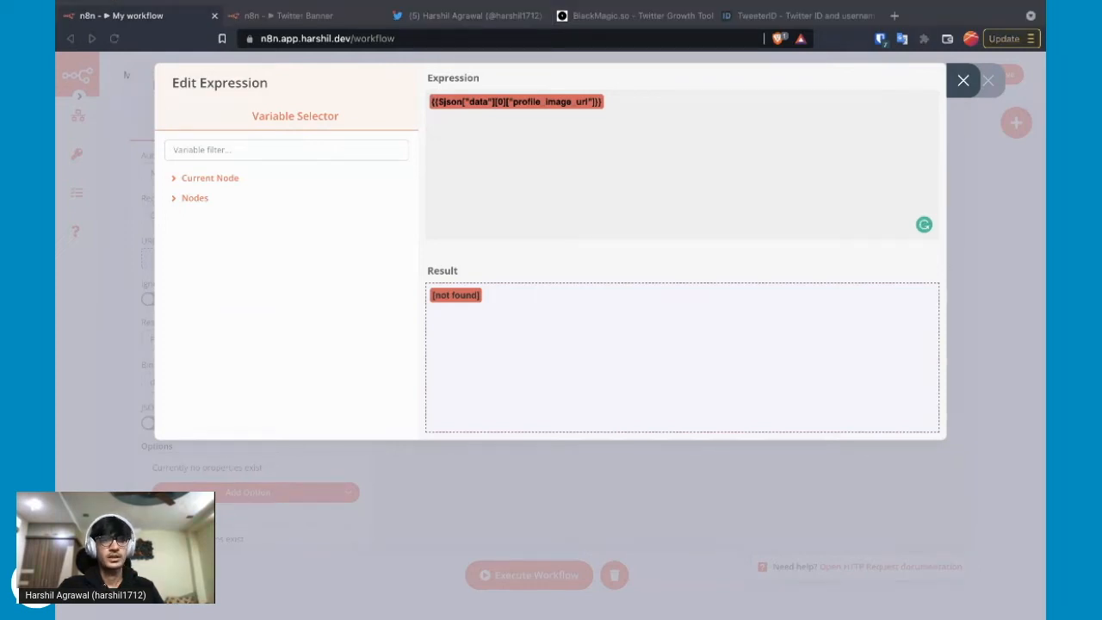
key("ctrl+a")
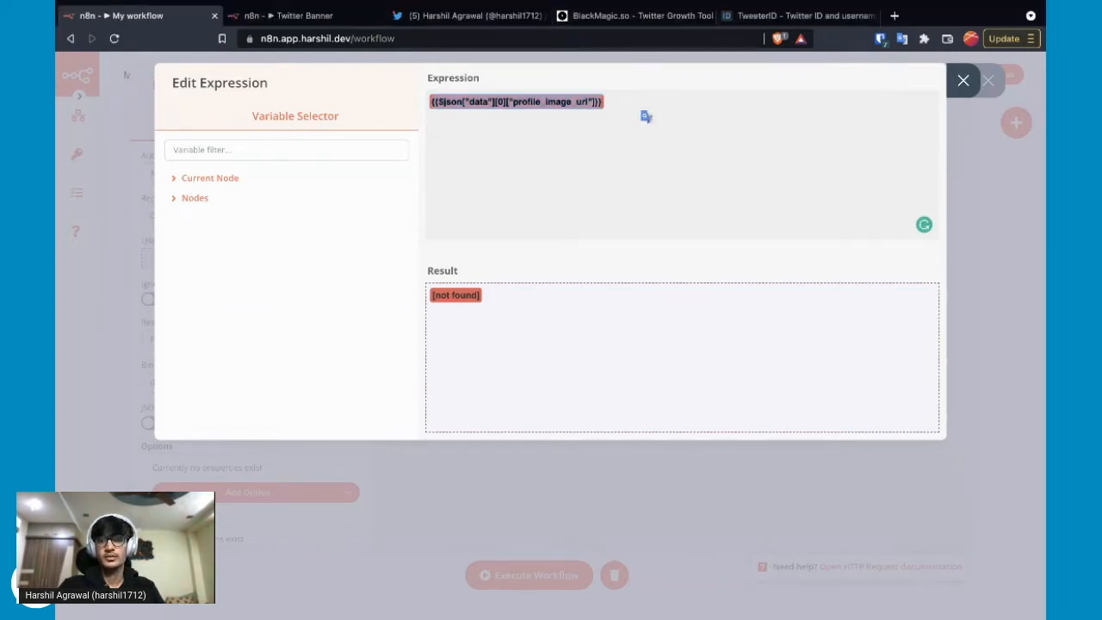
key("BackSpace")
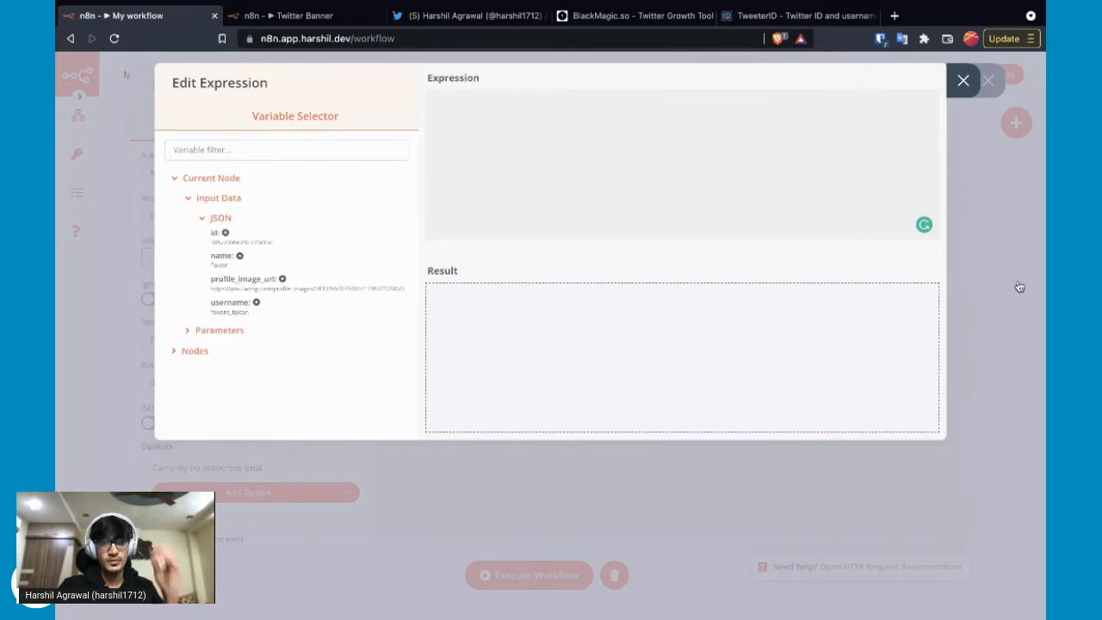
type("{{$json[\"profile_image_url\"]}}")
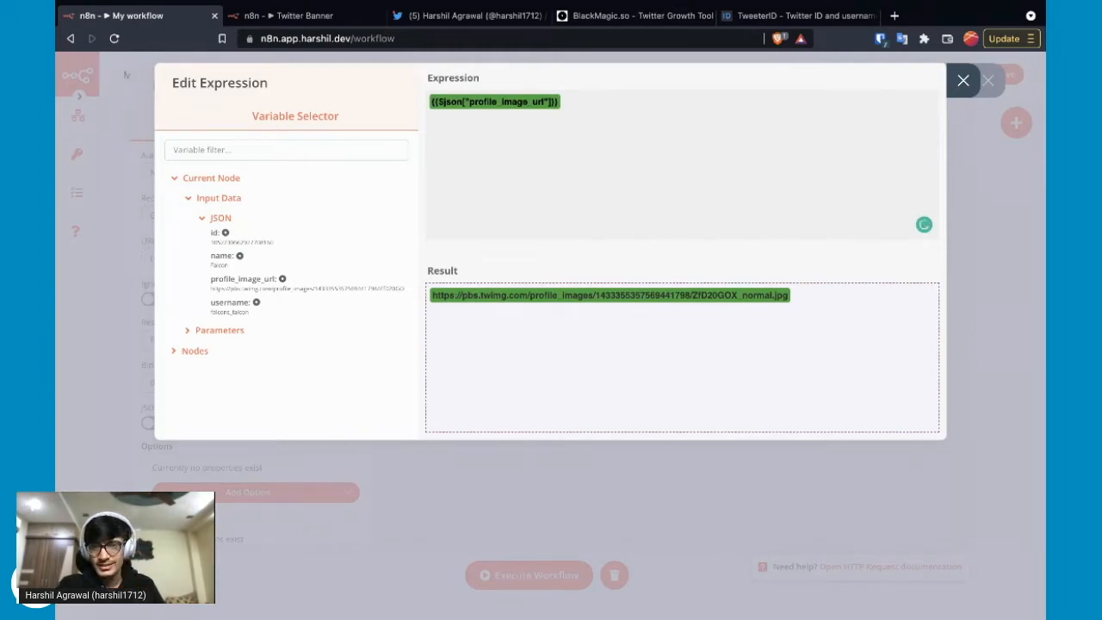
Append .replace('normal','400x400') to the profile_image_url reference in the URL expression and close the expression editor
left_click_drag(738, 296, 784, 296)
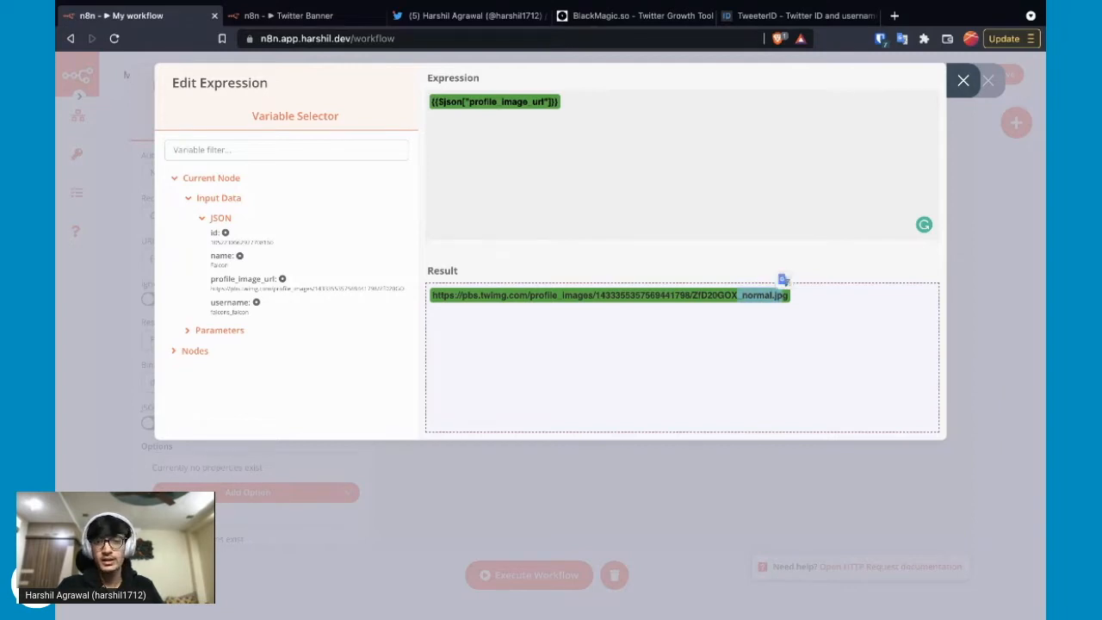
left_click(785, 296)
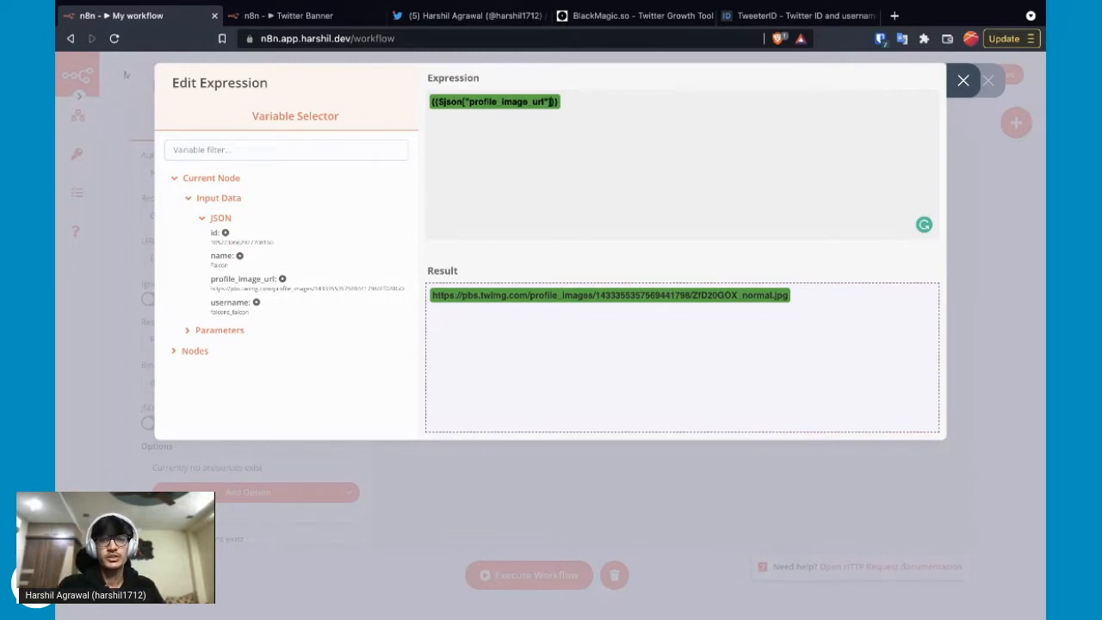
type(".replac")
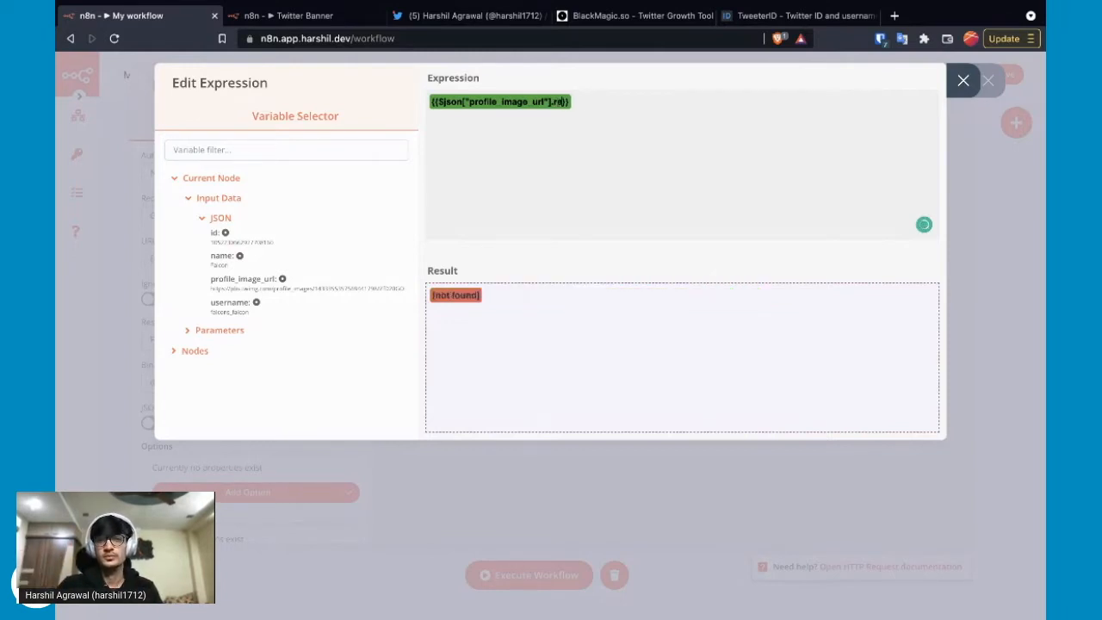
type("e()")
type("'nor'")
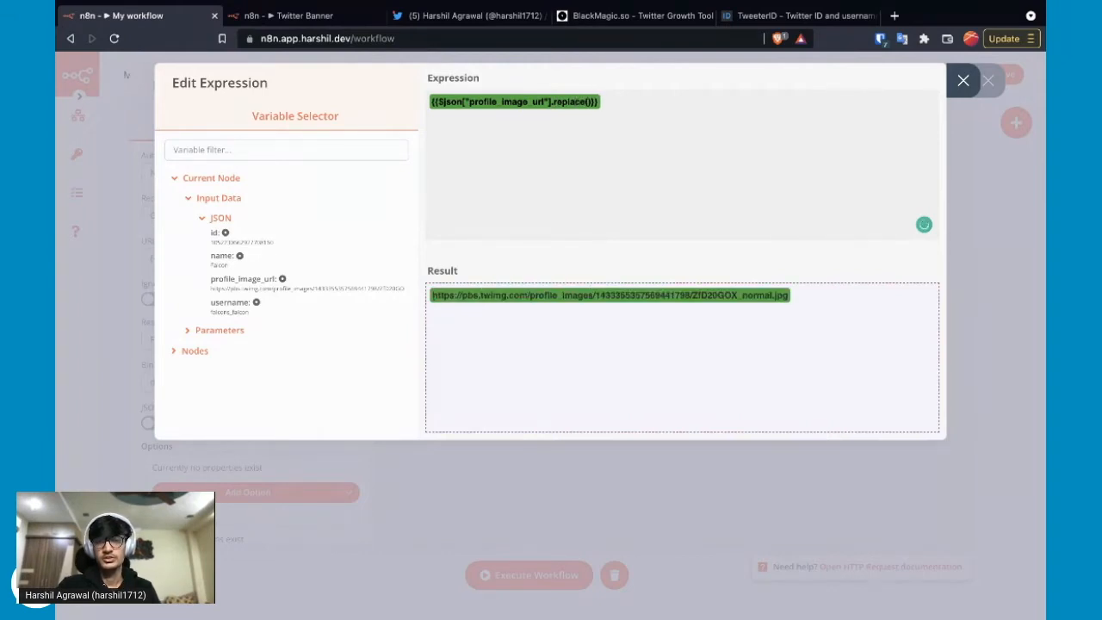
type("mal")
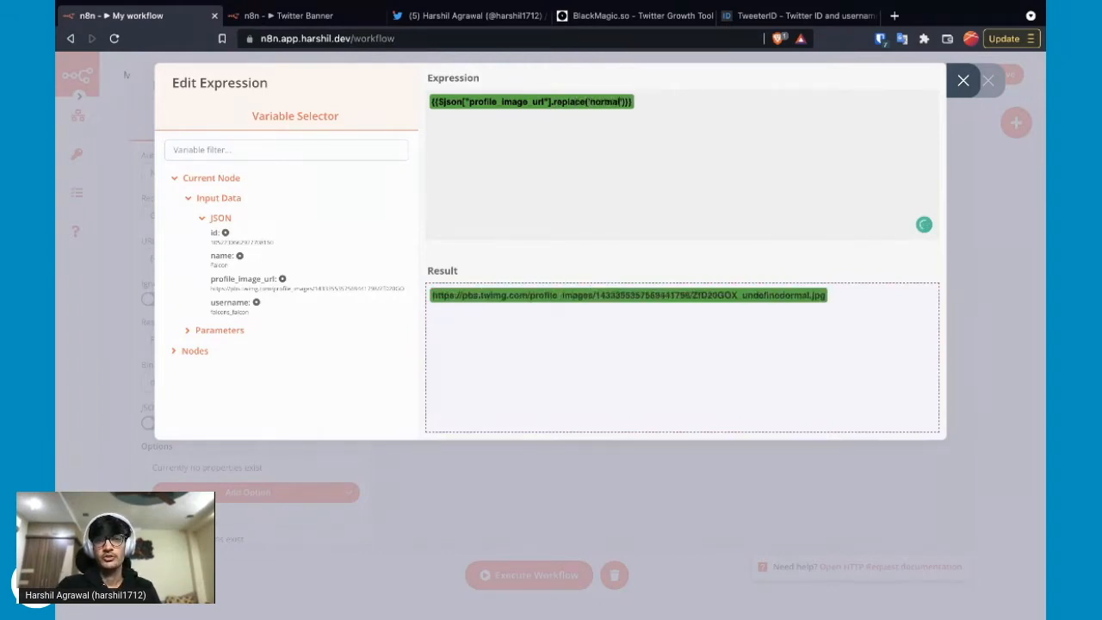
type(",''")
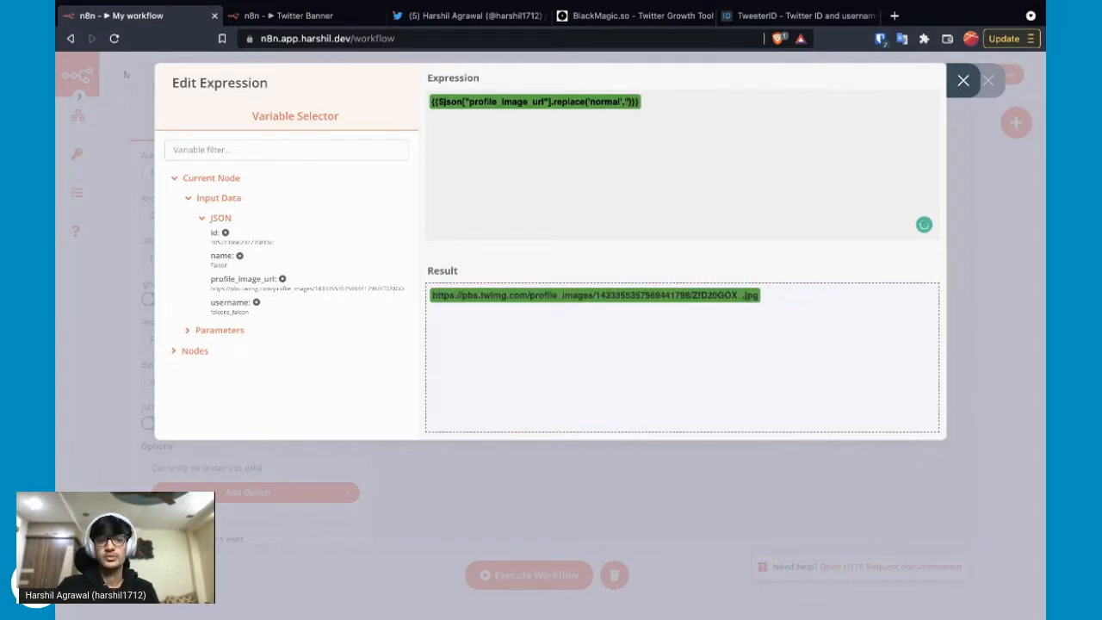
type("400x400")
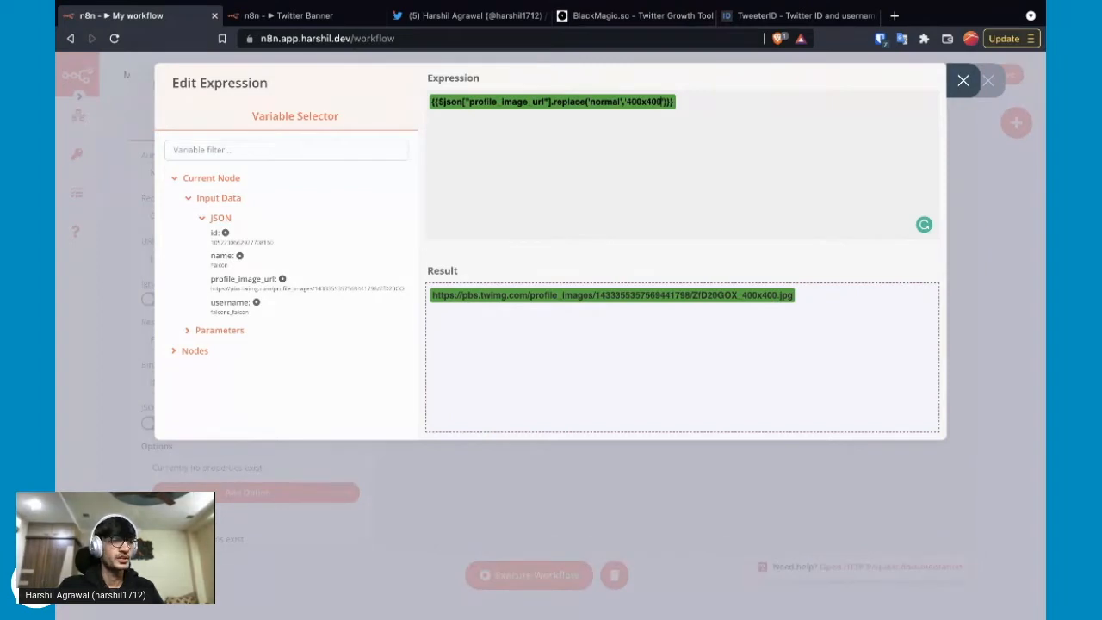
left_click(964, 80)
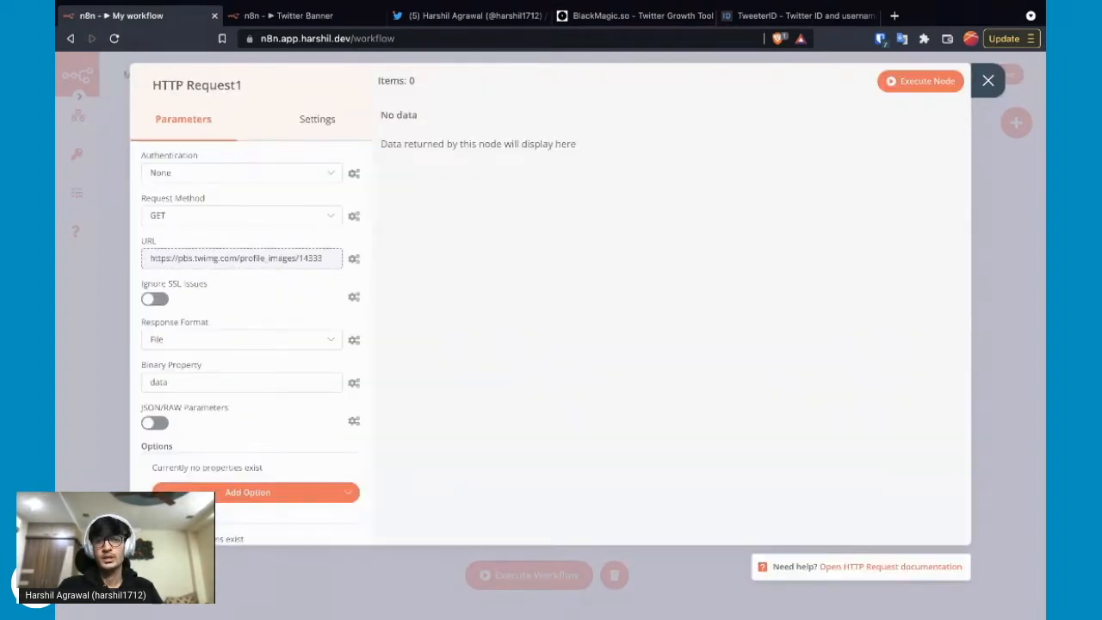
Execute the HTTP Request1 node and look through its binary output
left_click(921, 81)
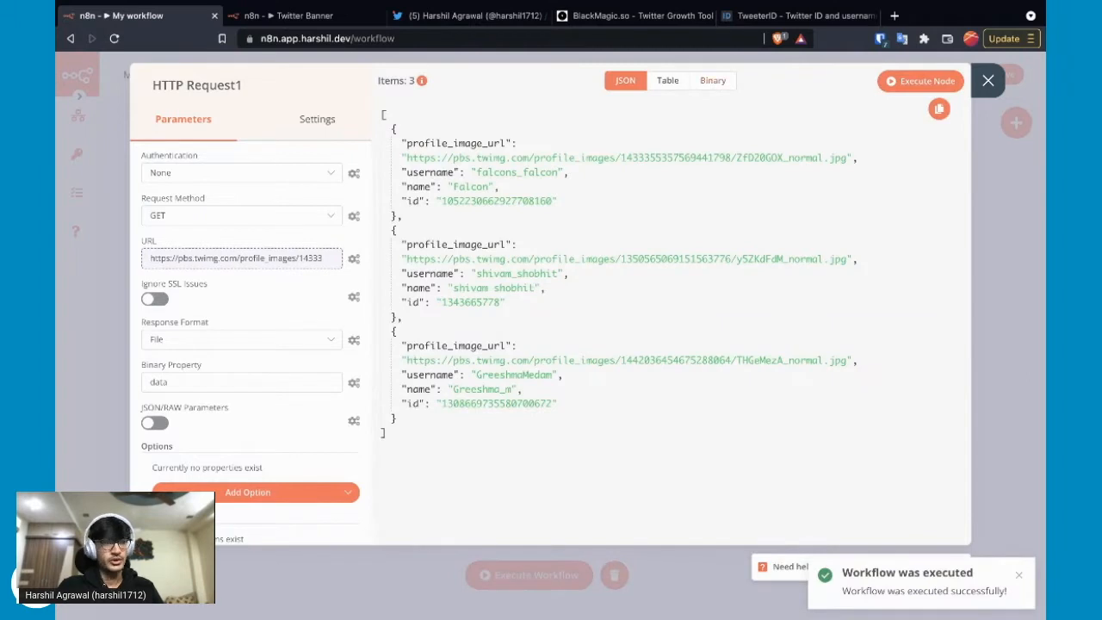
left_click(713, 81)
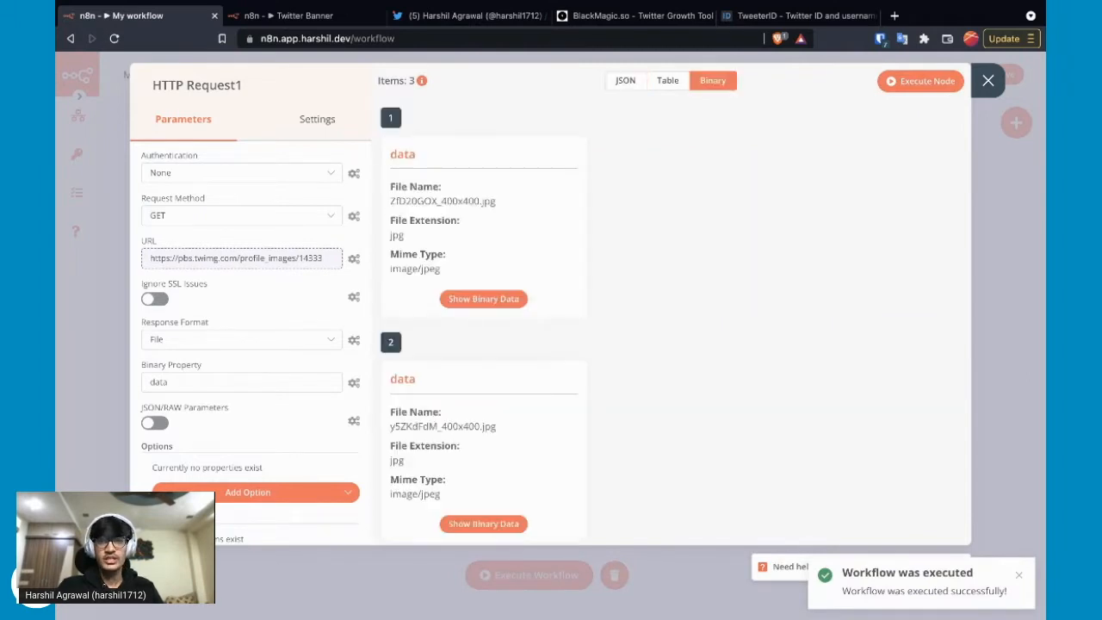
scroll(675, 320, "down", 4)
scroll(675, 320, "down", 1)
scroll(675, 320, "up", 4)
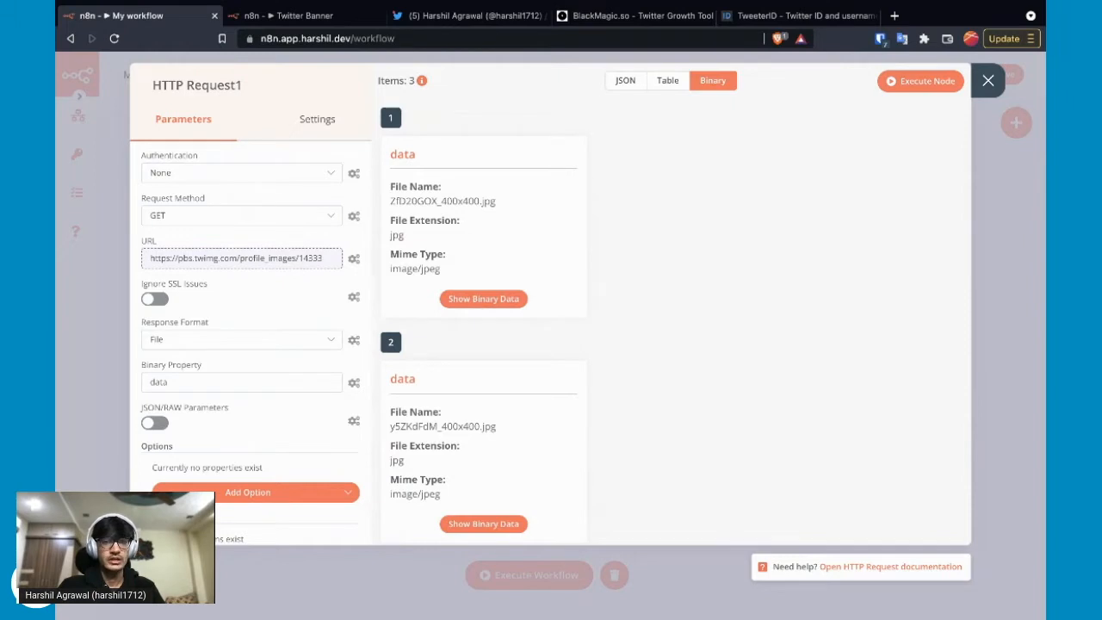
Preview the downloaded follower profile images from the binary output, return to the list each time, and close the node
left_click(483, 298)
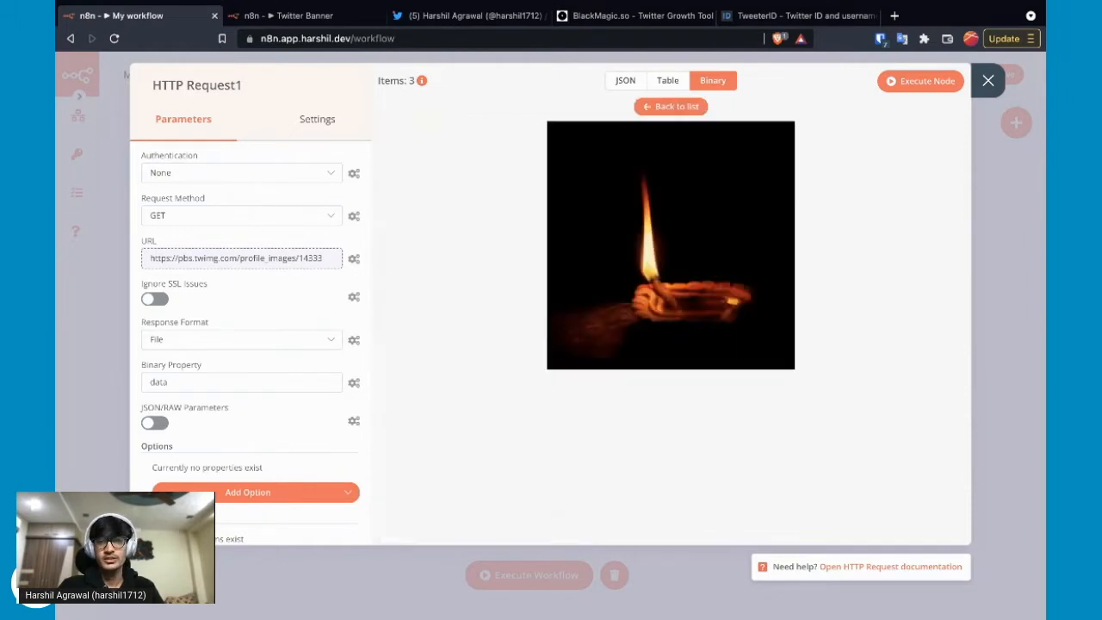
left_click(671, 106)
scroll(675, 318, "down", 1)
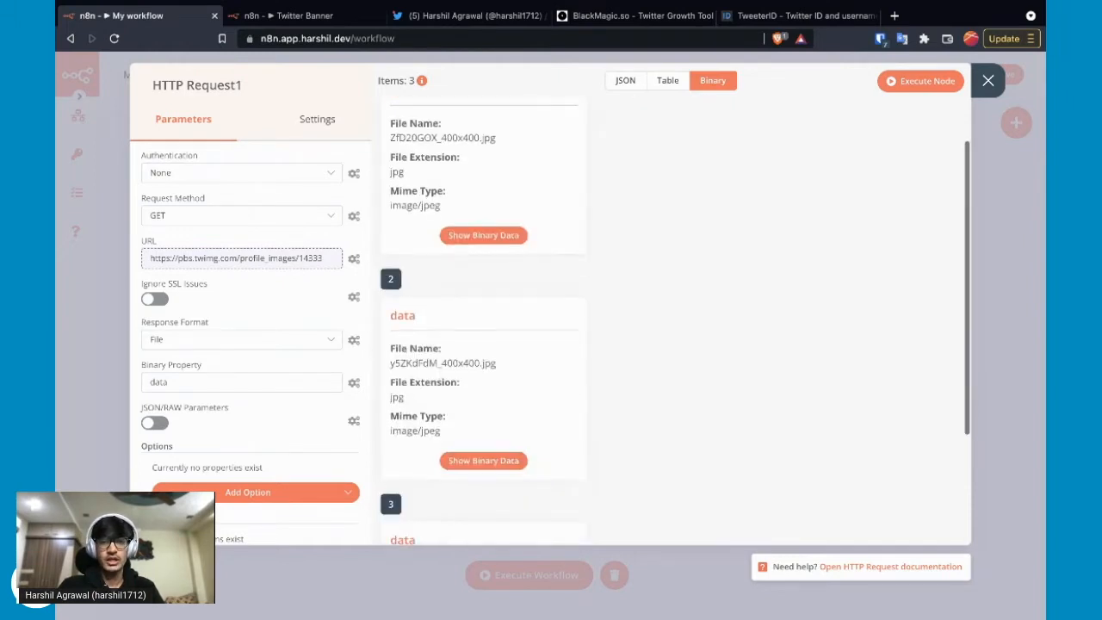
left_click(483, 235)
left_click(671, 106)
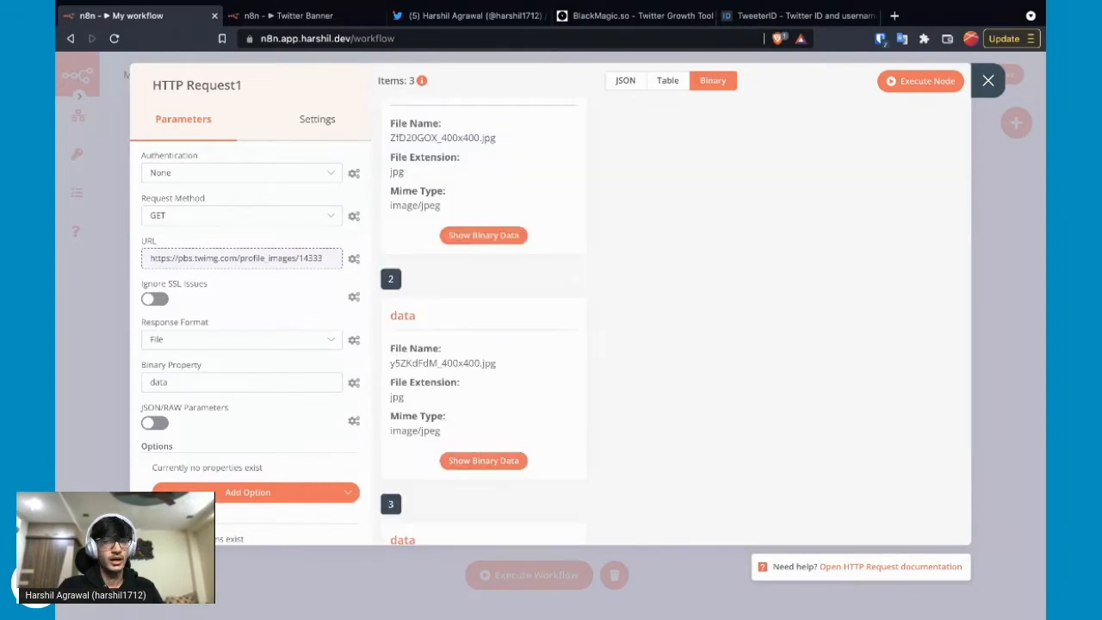
scroll(675, 318, "down", 2)
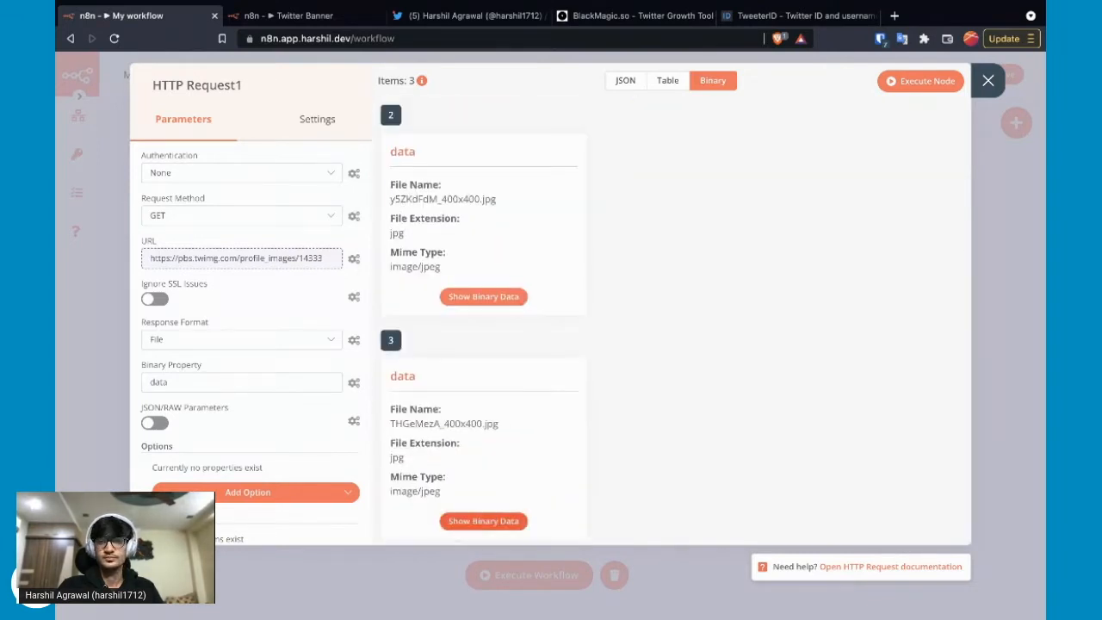
left_click(483, 521)
left_click(671, 106)
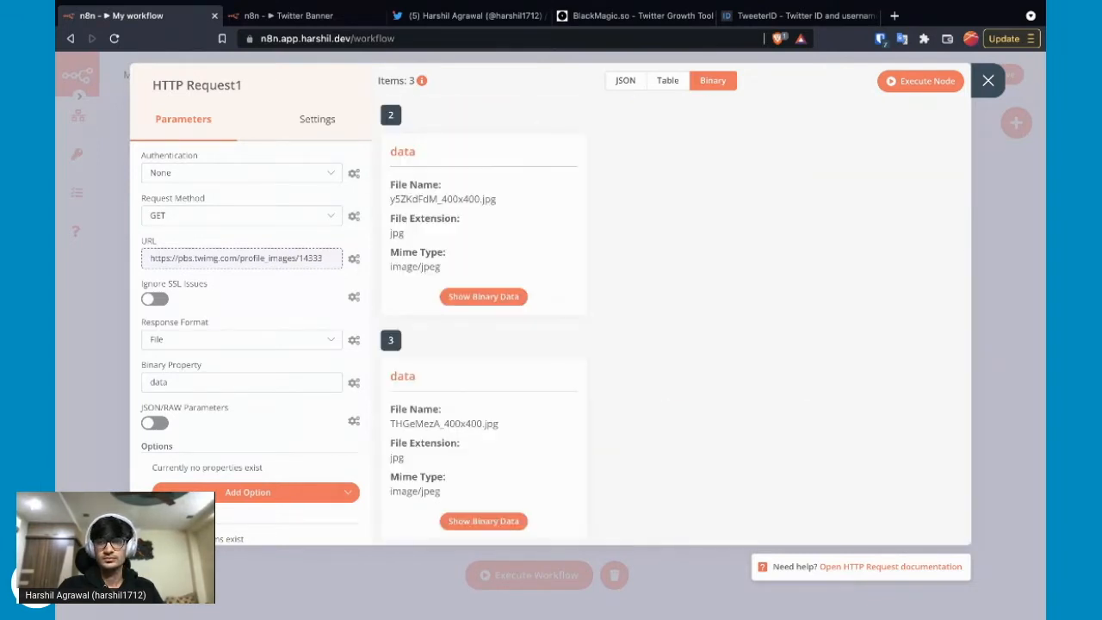
left_click(988, 80)
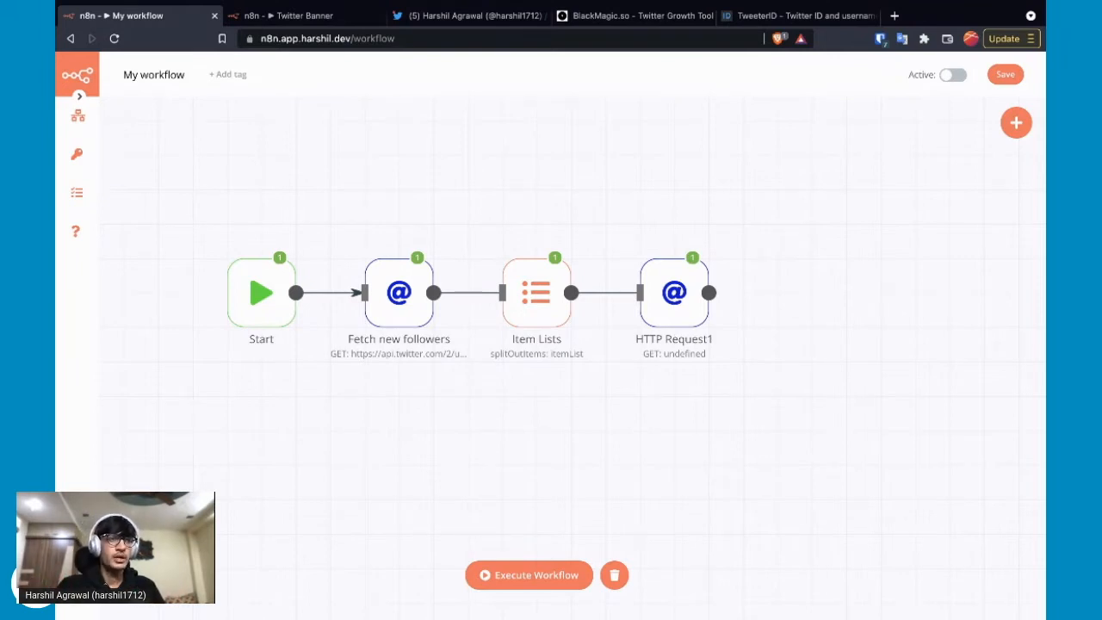
Review the URL expression in the HTTP Request1 node, then close the expression editor and the node
key("super+Tab")
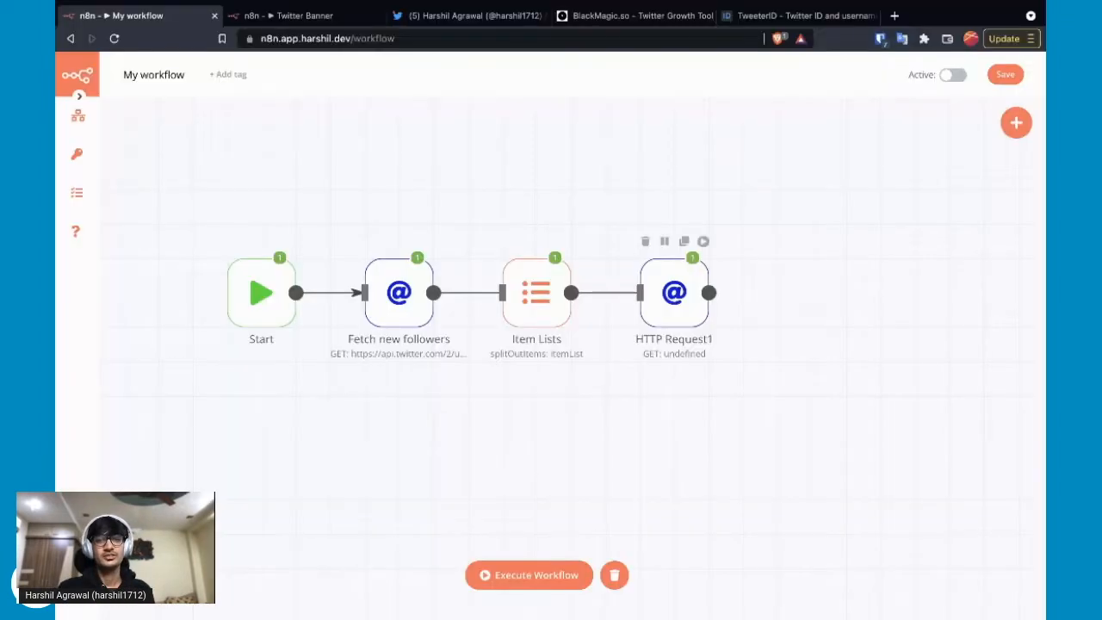
double_click(674, 293)
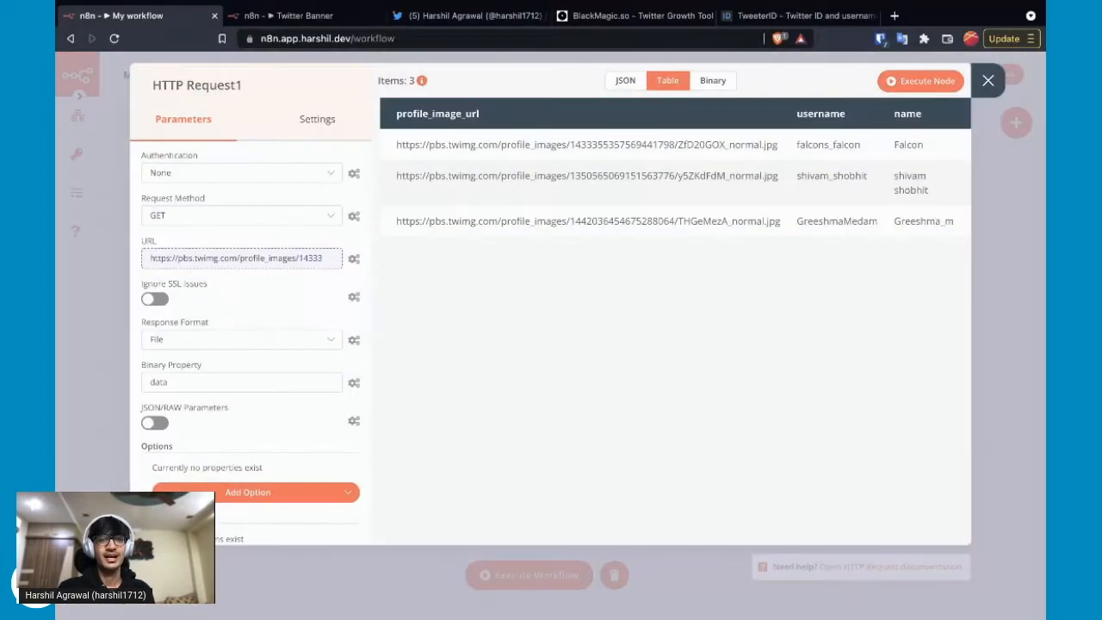
left_click(241, 259)
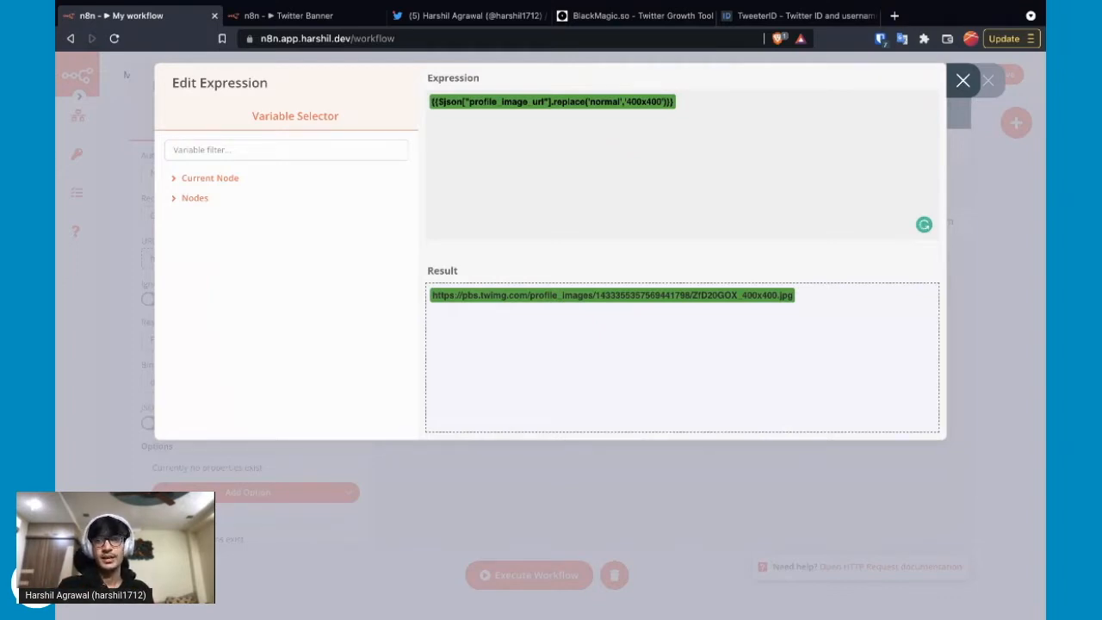
left_click(964, 80)
left_click(988, 80)
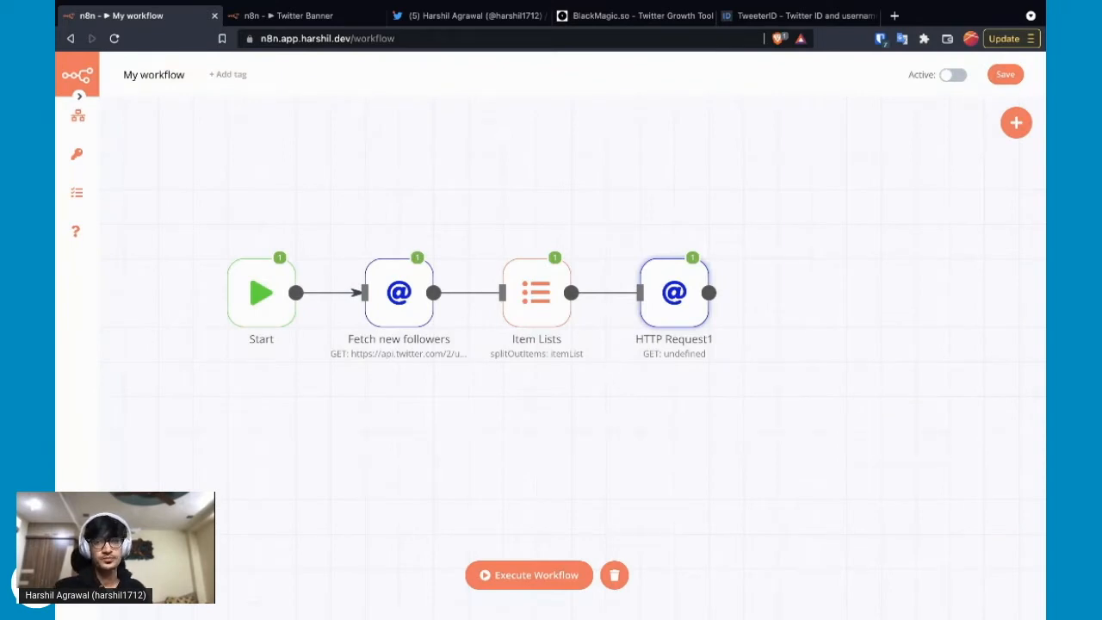
Add an Edit Image node after HTTP Request1, set its operation to Resize, and close the node
left_click(709, 293)
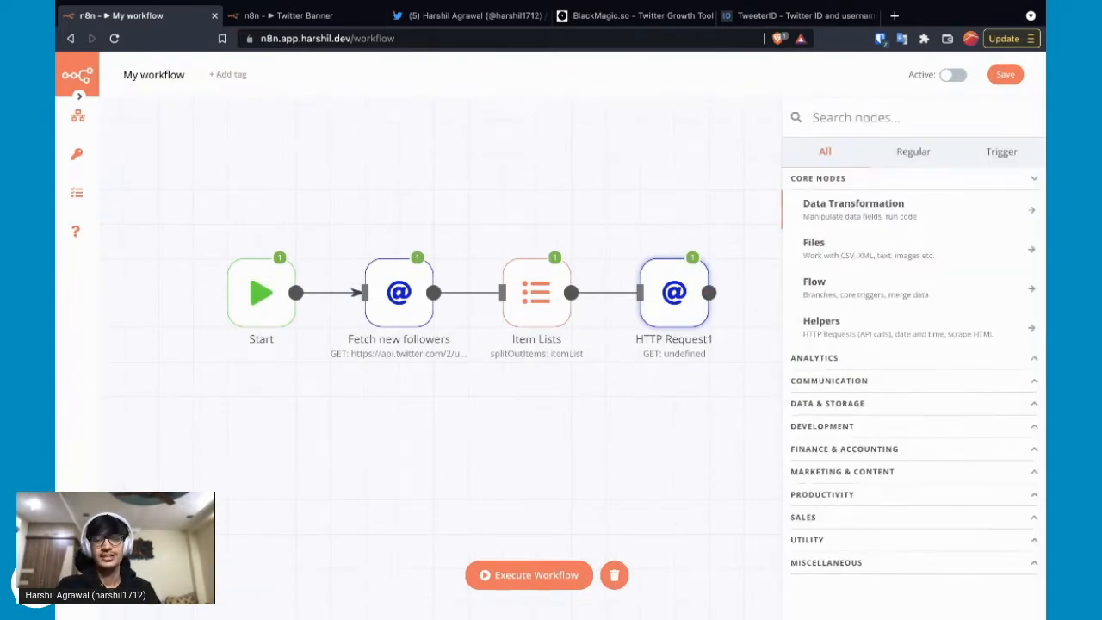
type("edit")
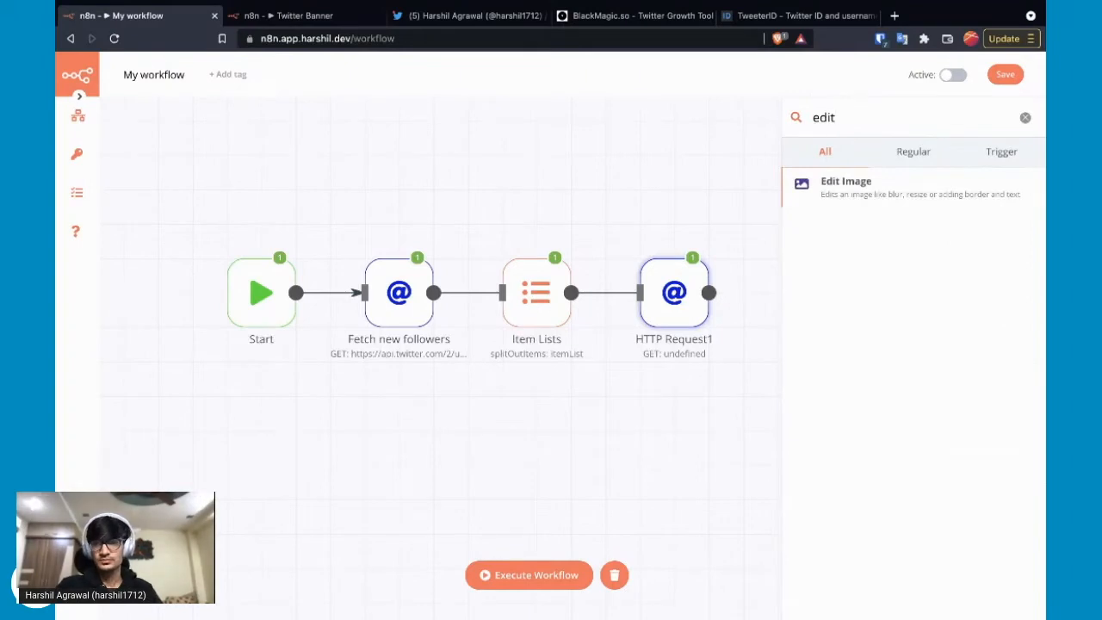
key("Return")
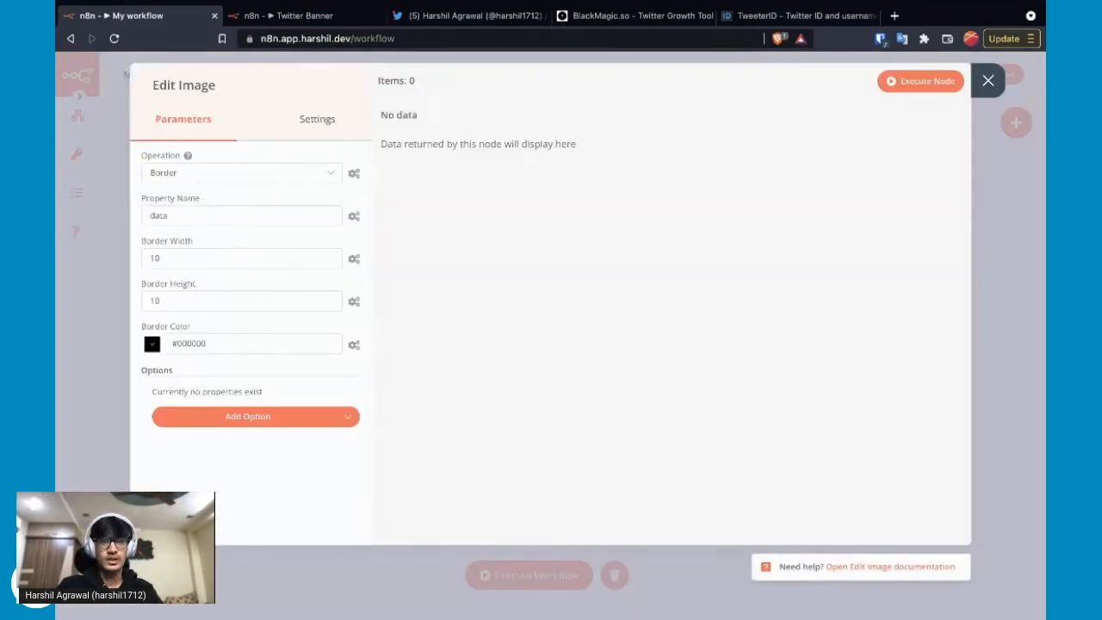
left_click(241, 173)
scroll(258, 302, "down", 5)
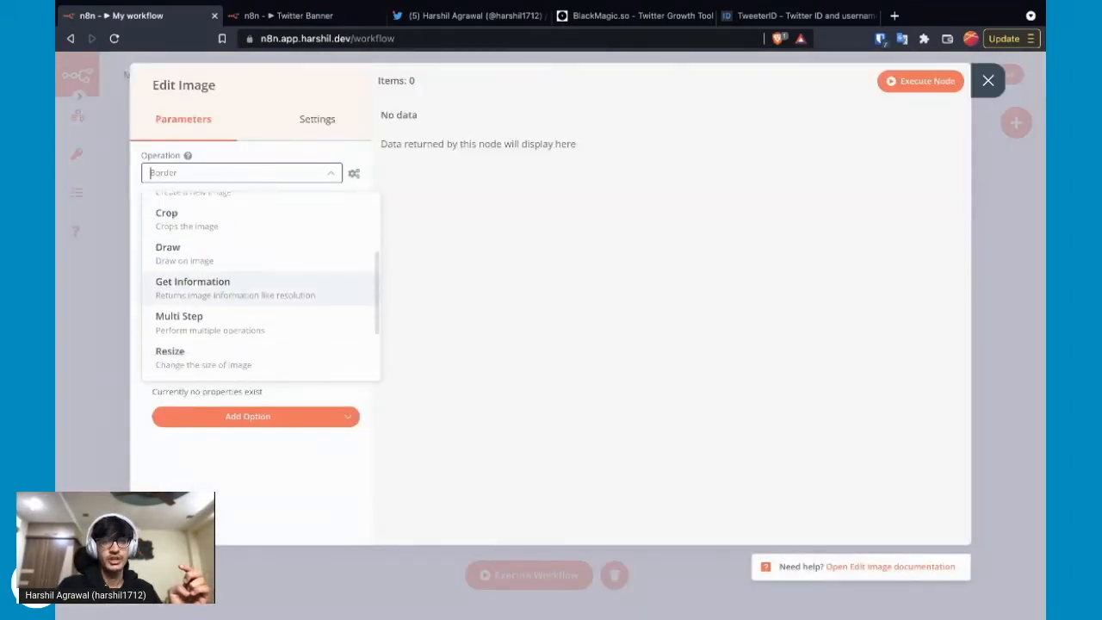
left_click(204, 301)
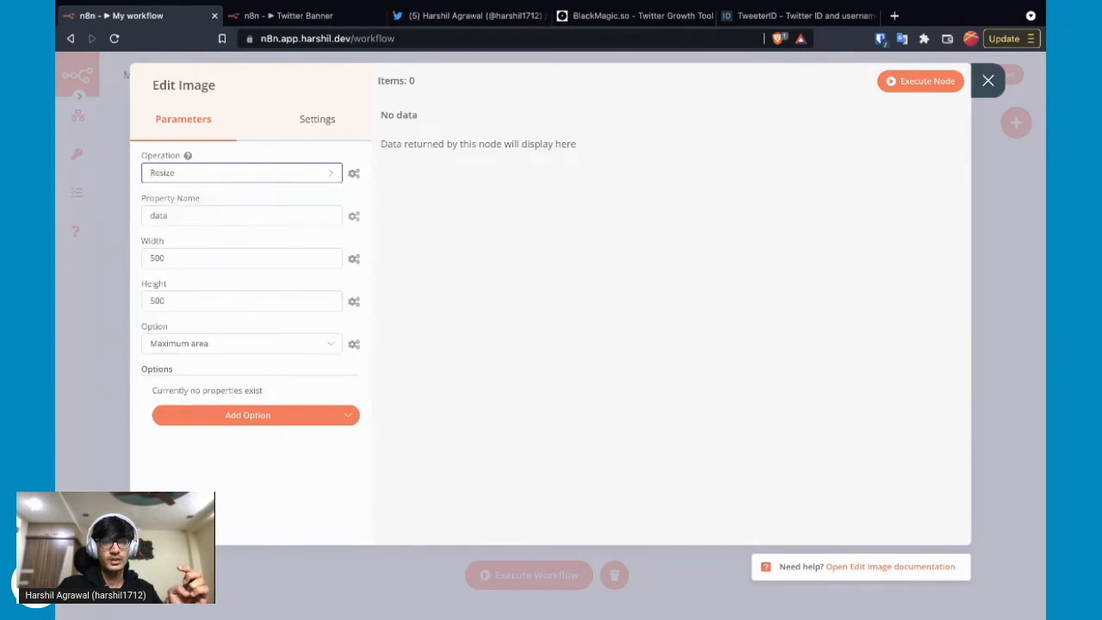
key("Tab")
left_click(1002, 211)
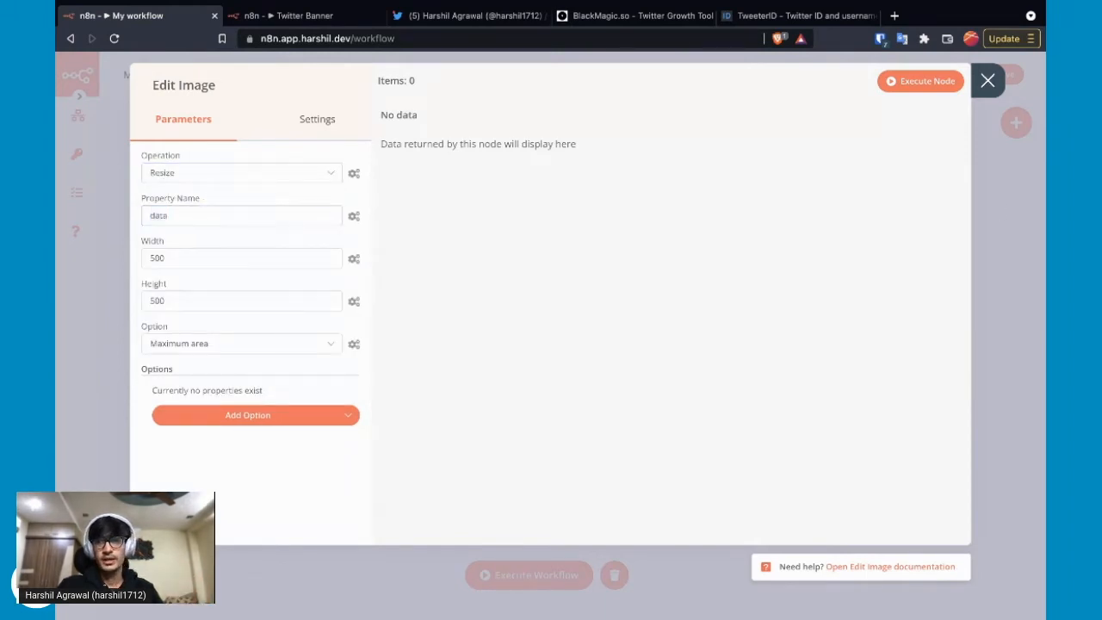
Check the binary property name in the HTTP Request1 node's binary output
double_click(675, 293)
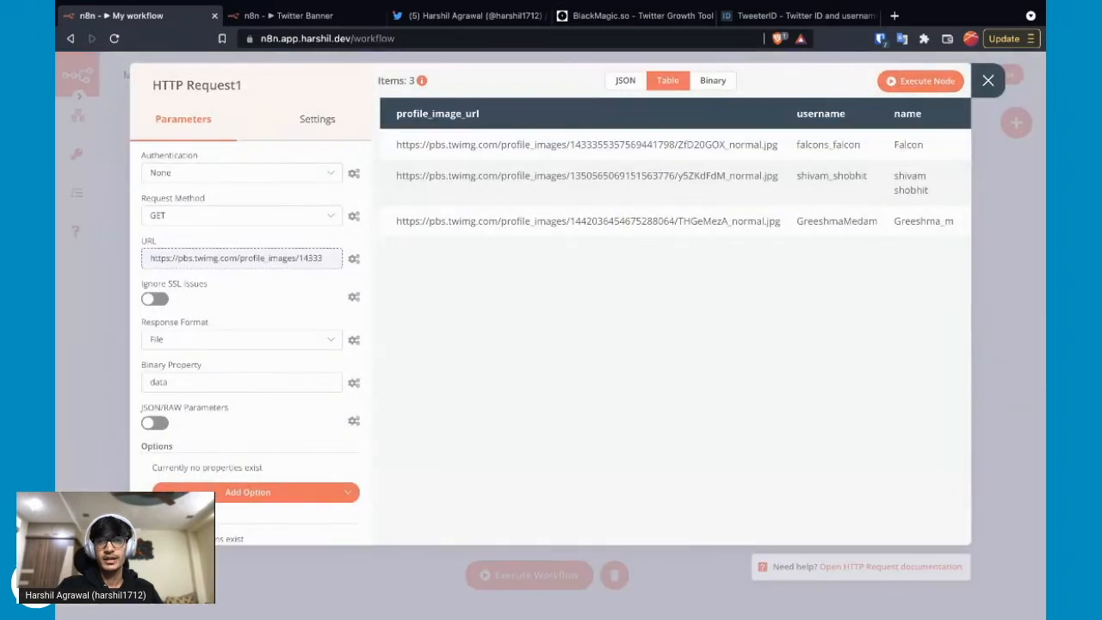
left_click(713, 81)
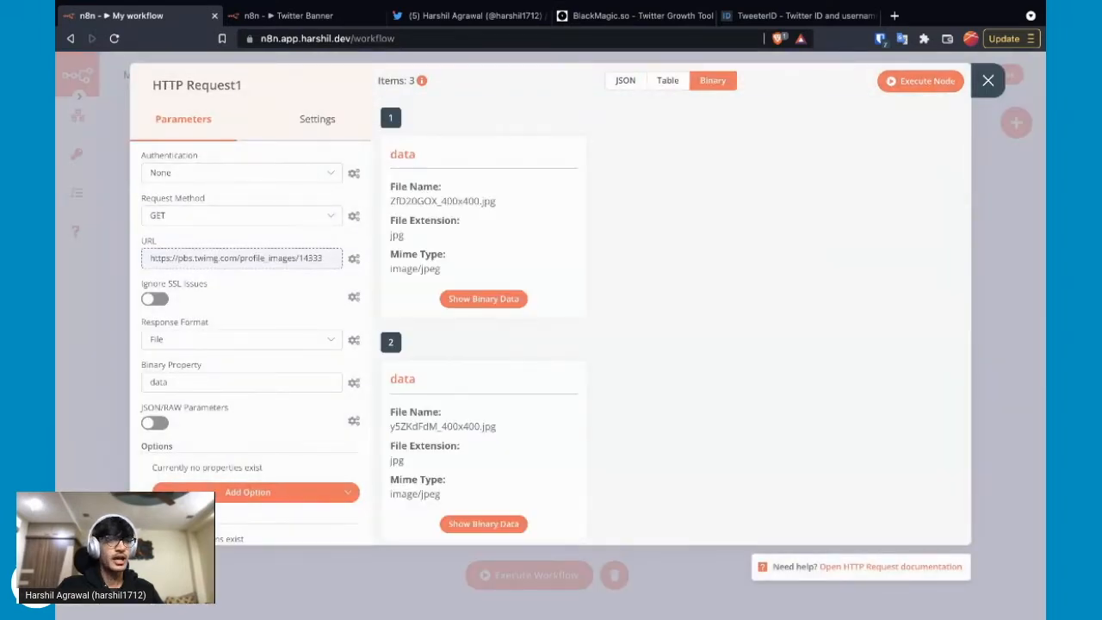
double_click(402, 153)
left_click(403, 154)
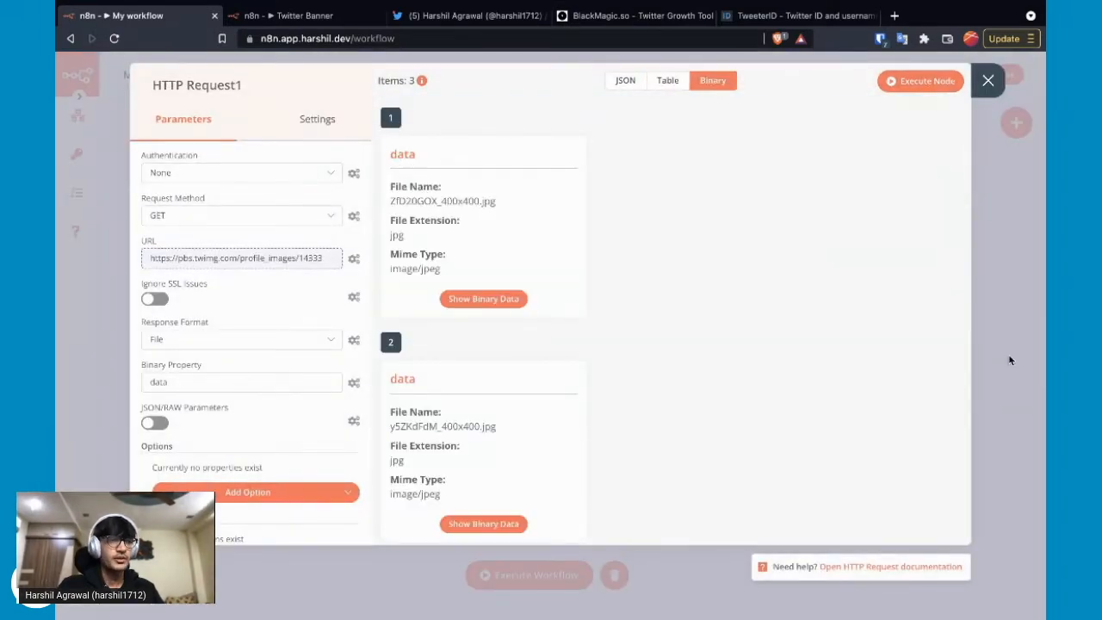
Set the HTTP Request1 node's binary property to avatar, execute the node, check the binary output's property name, and close it
double_click(159, 382)
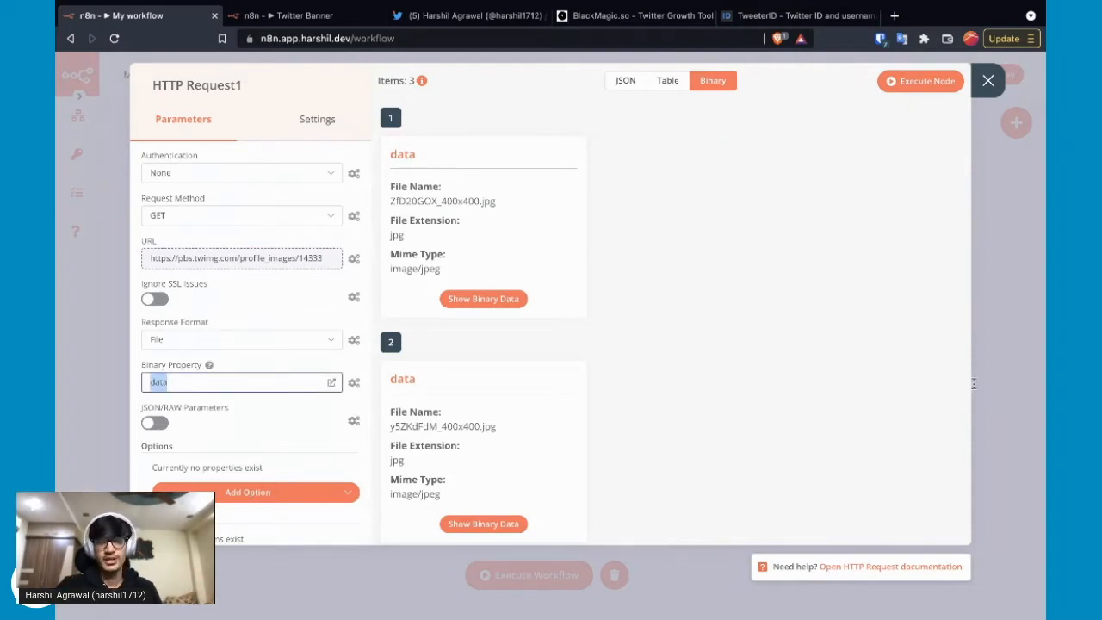
type("avatar")
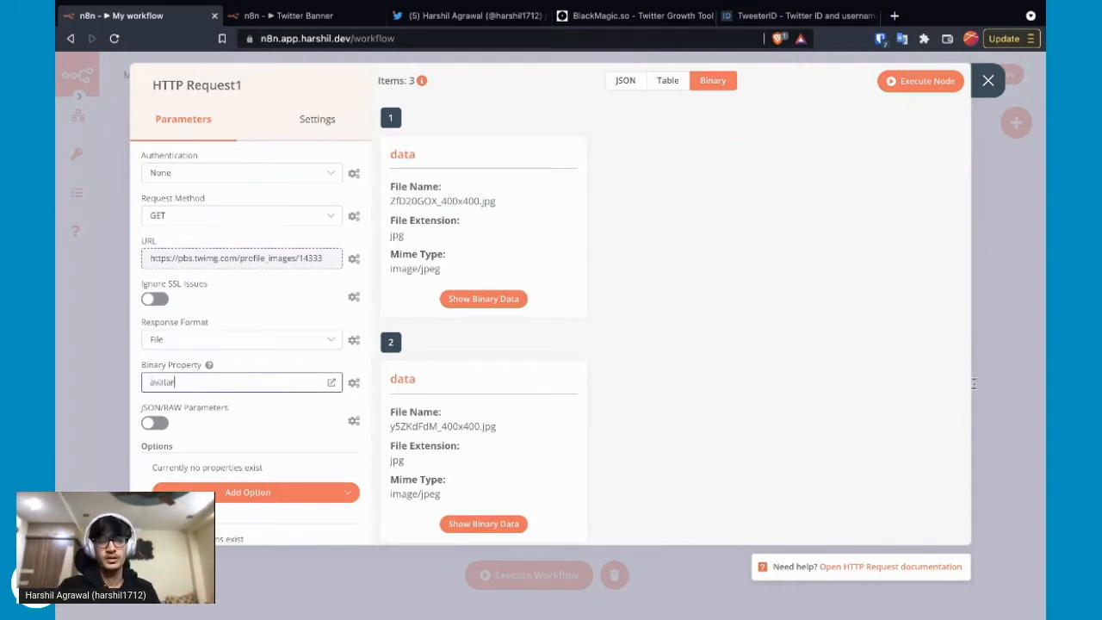
left_click_drag(637, 297, 843, 93)
left_click(921, 81)
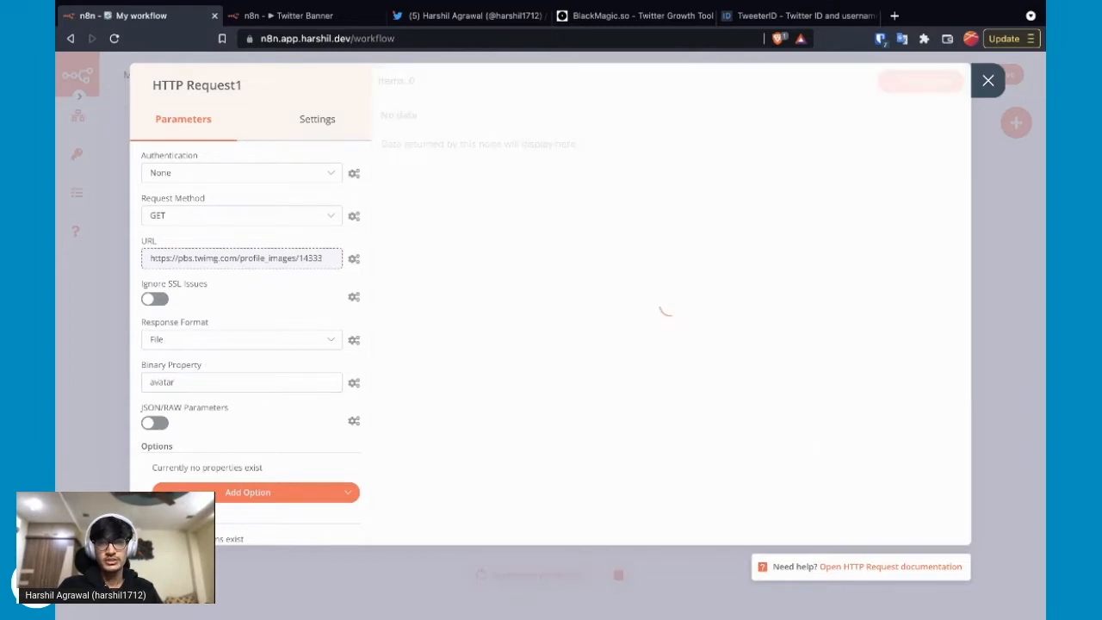
double_click(408, 154)
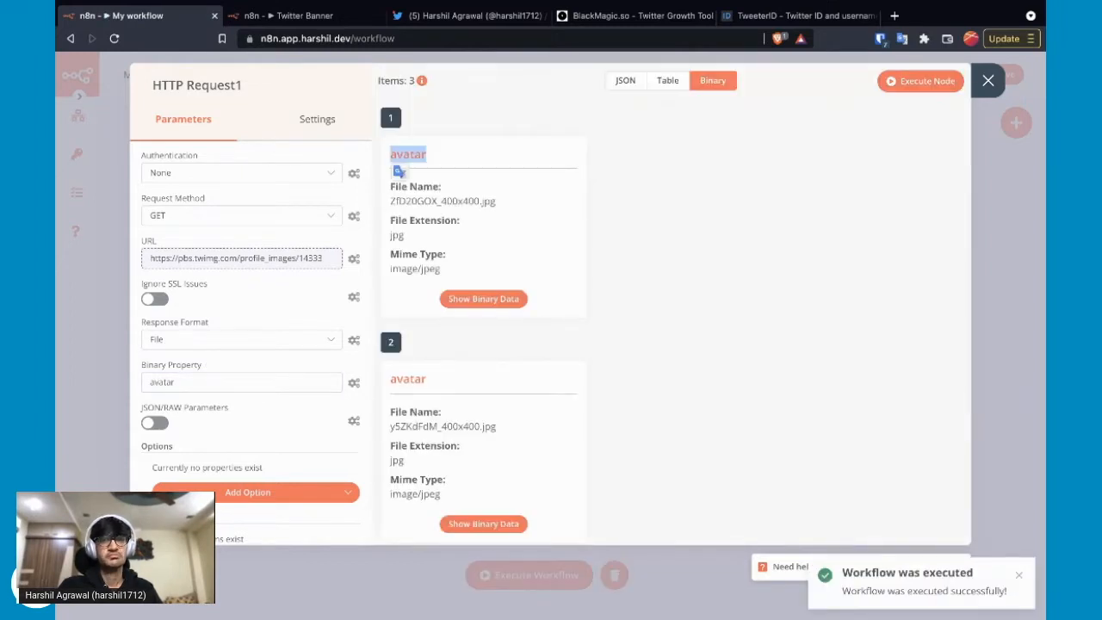
scroll(672, 318, "down", 3)
scroll(671, 319, "up", 3)
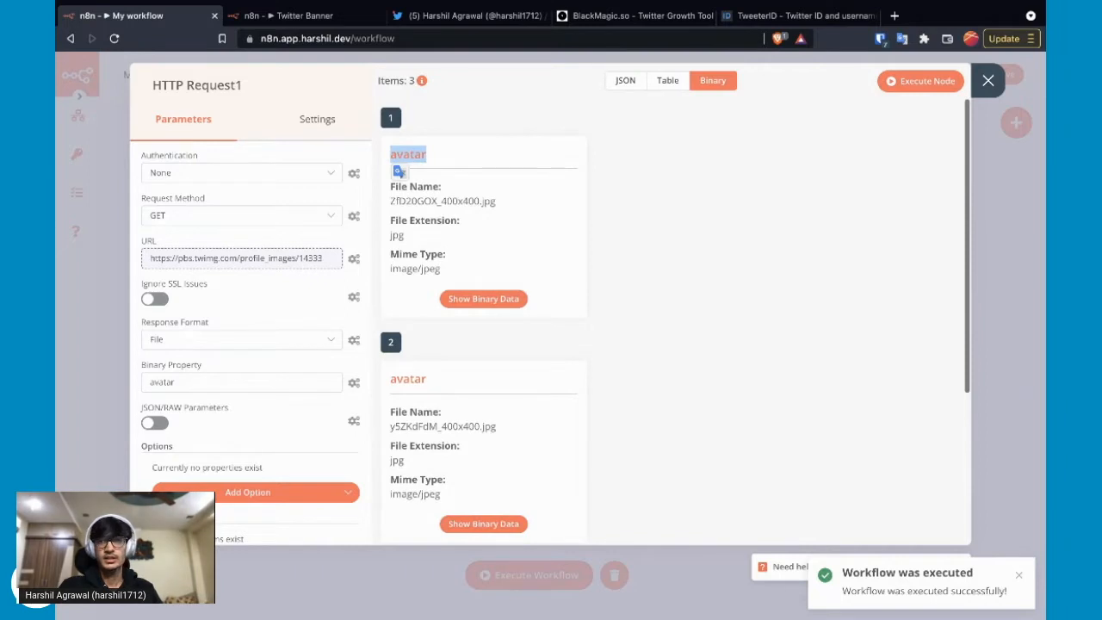
left_click(987, 80)
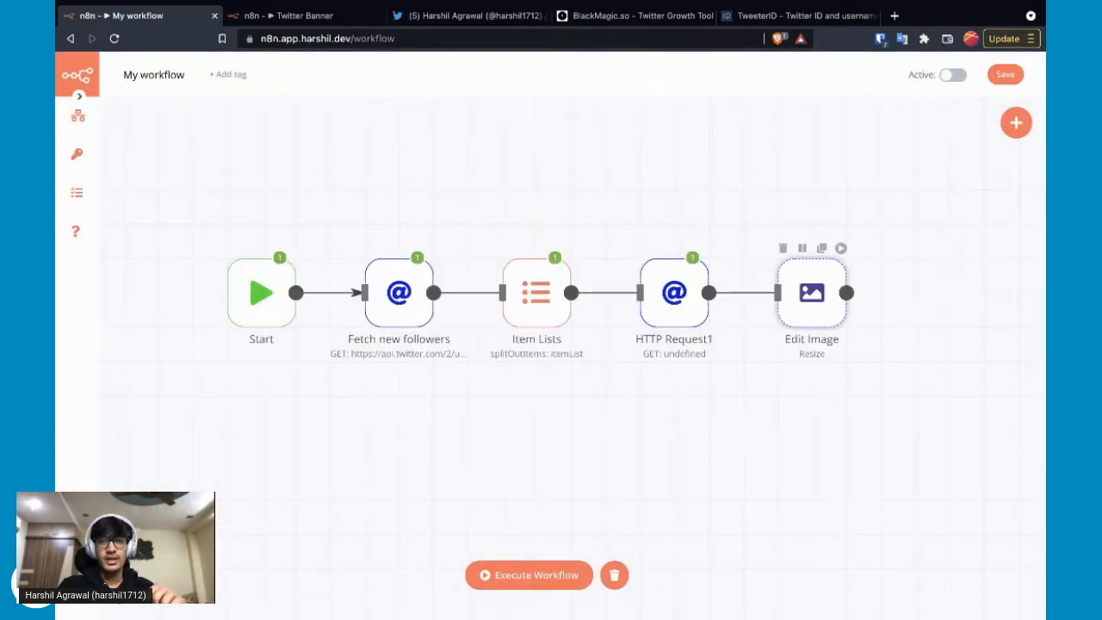
In the Edit Image node, set the property name to avatar and both the width and height to 200
double_click(809, 293)
left_click_drag(149, 215, 1001, 215)
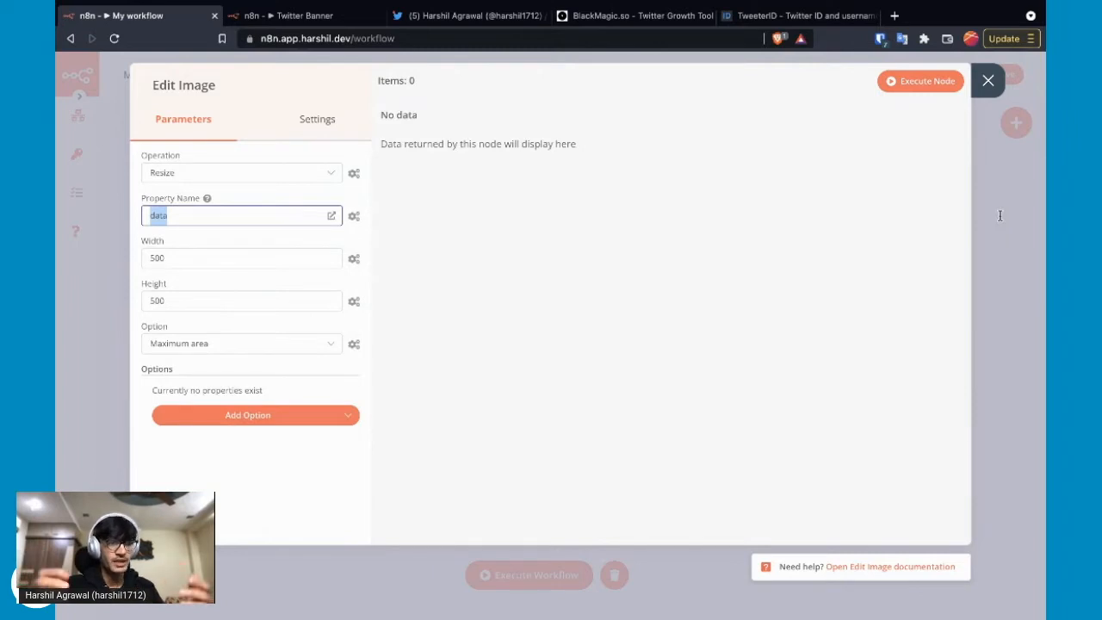
type("ava")
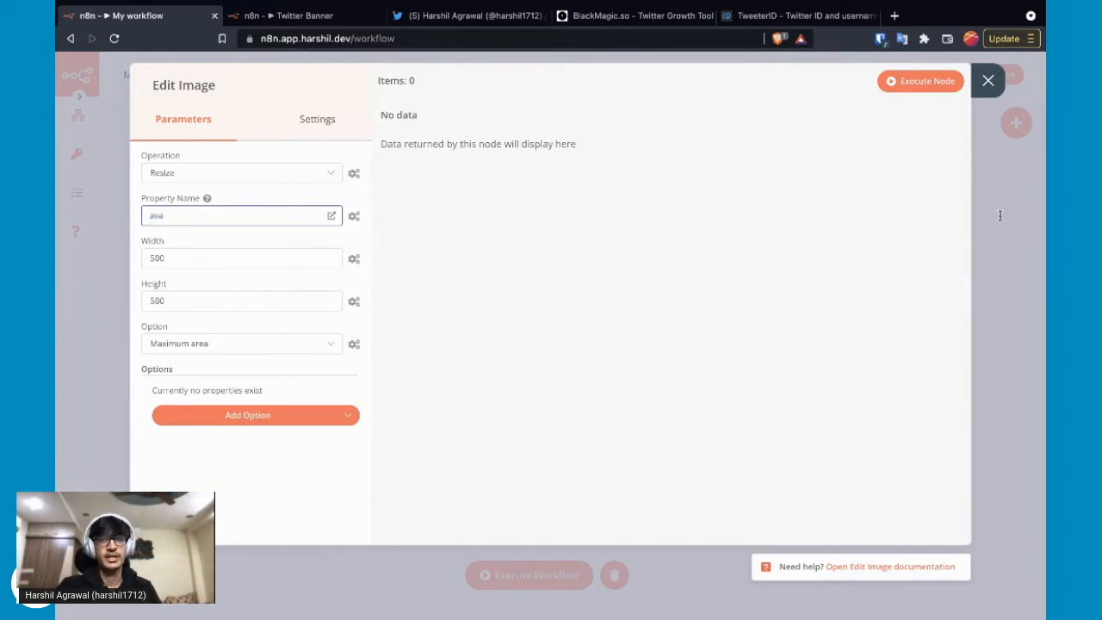
type("rar")
key("Tab")
type("2000")
key("BackSpace")
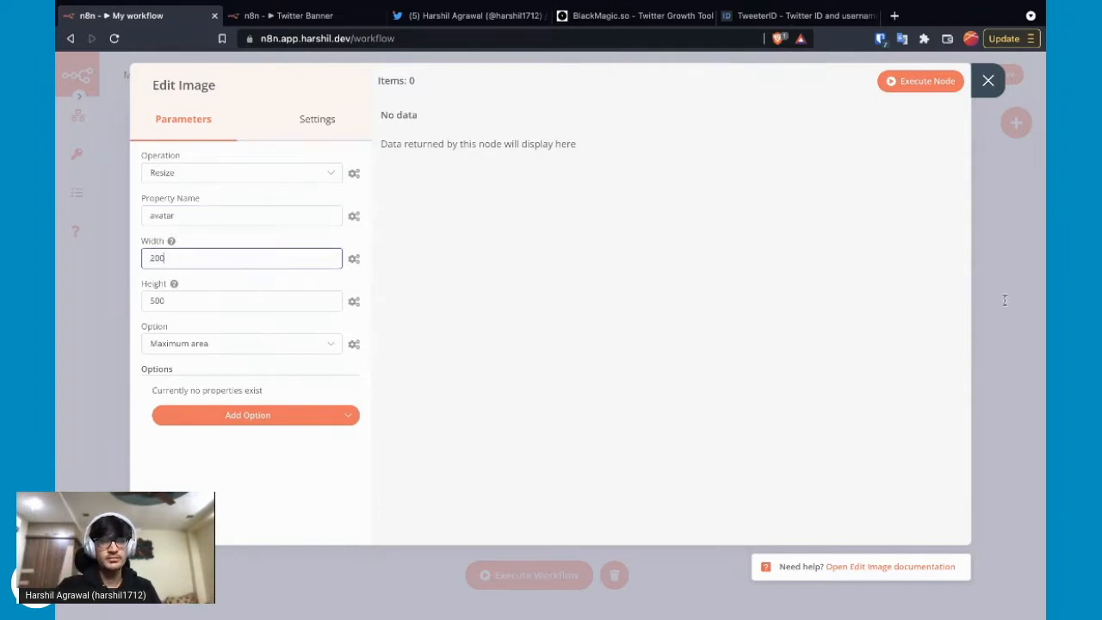
key("Tab")
type("200")
key("Tab")
Execute the Edit Image node, preview the first resized avatar from the binary output, and close the node
left_click(921, 81)
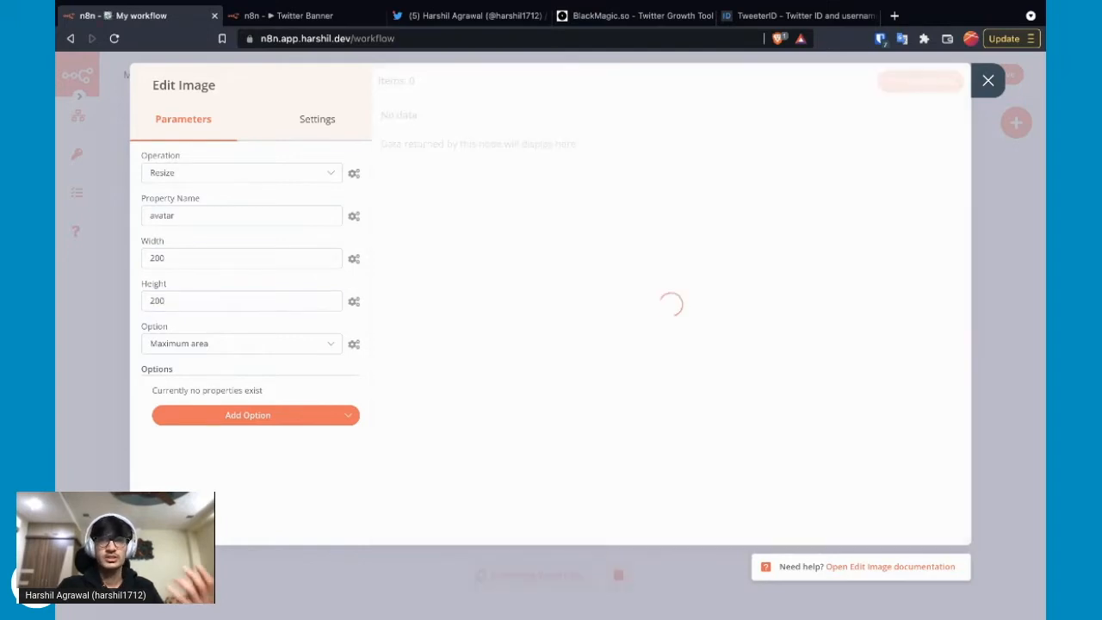
left_click(713, 80)
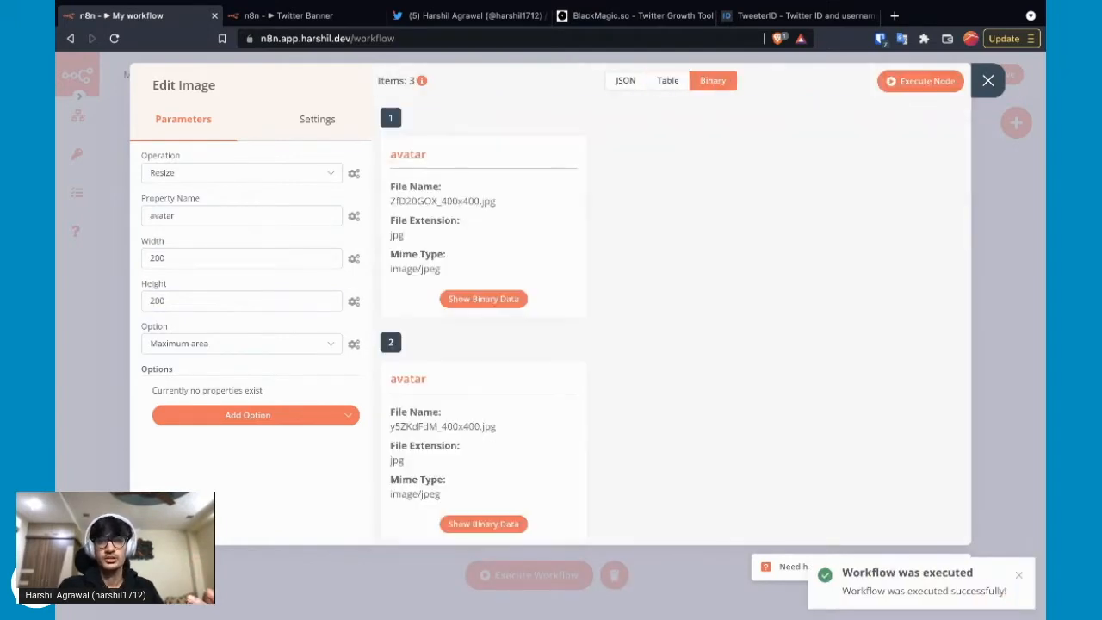
left_click(484, 298)
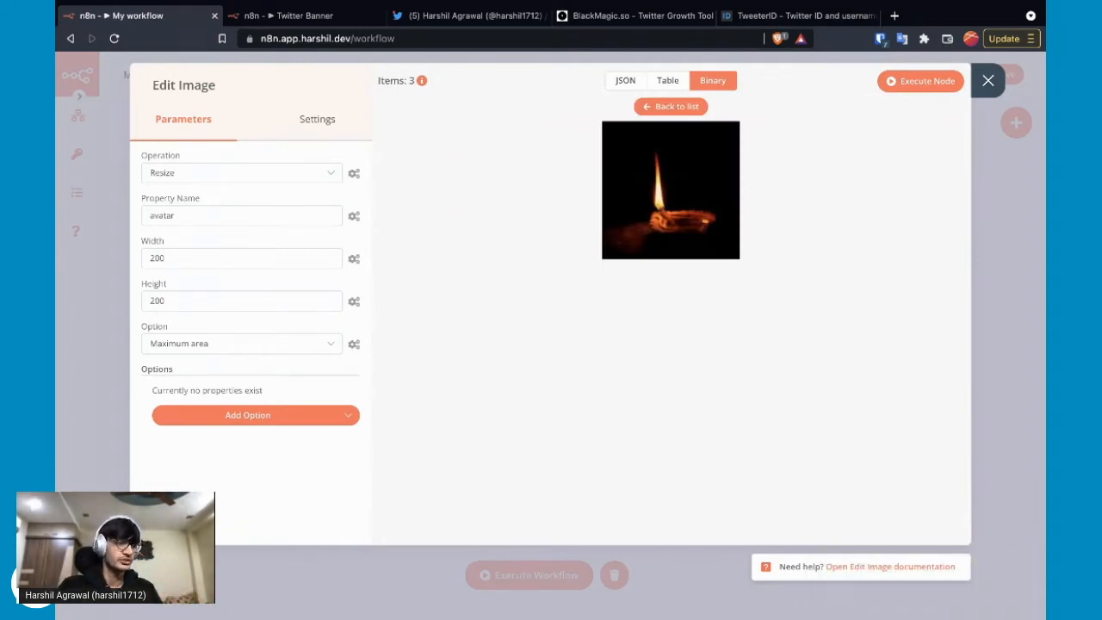
left_click(671, 107)
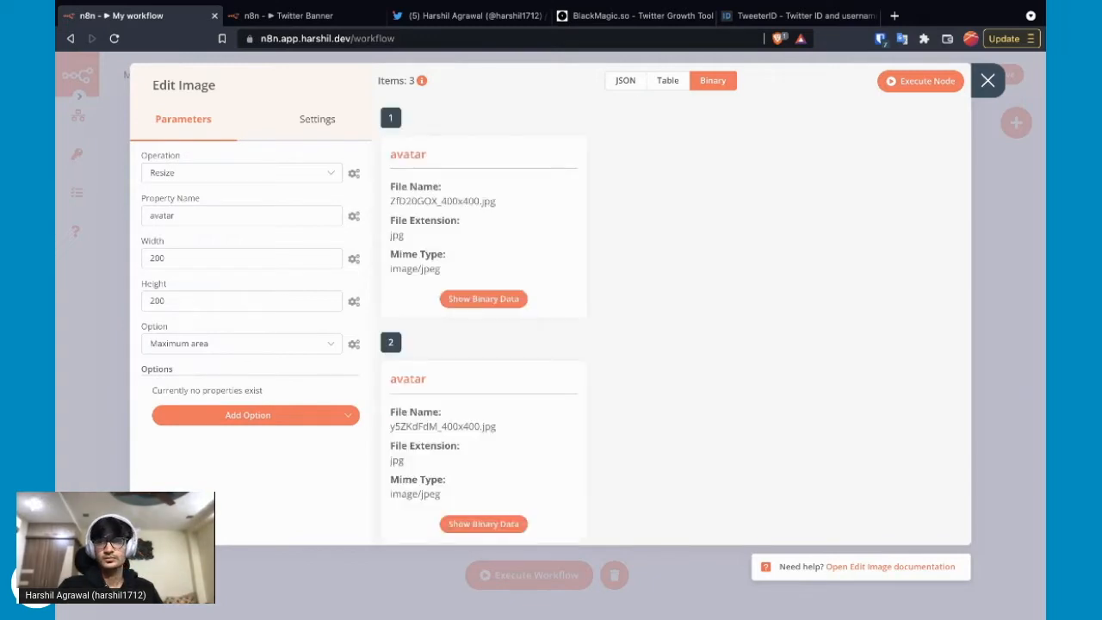
left_click(988, 80)
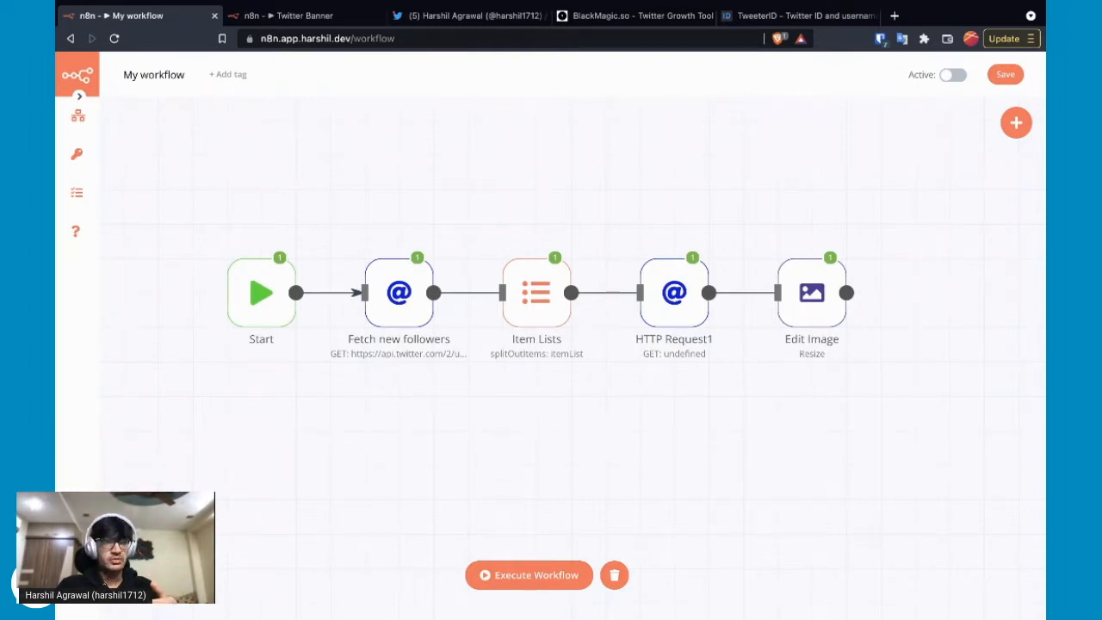
In the Twitter Banner workflow, review the Crop node's Create, Draw and Composite operations and preview its first output image
key("super+Tab")
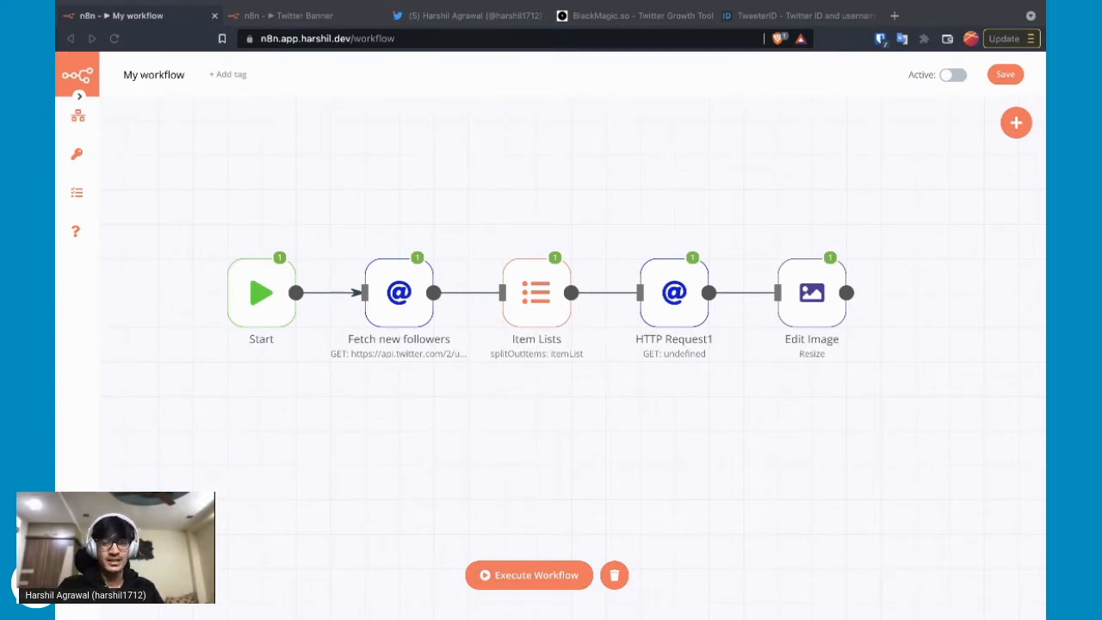
scroll(975, 517, "right", 1)
scroll(551, 328, "right", 1)
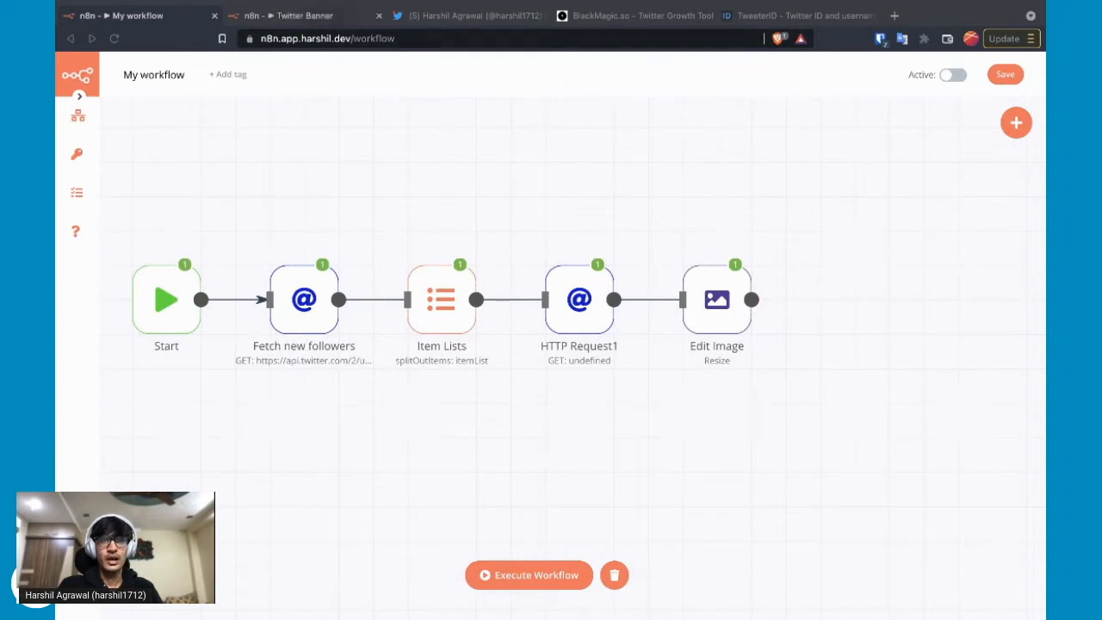
key("ctrl+Tab")
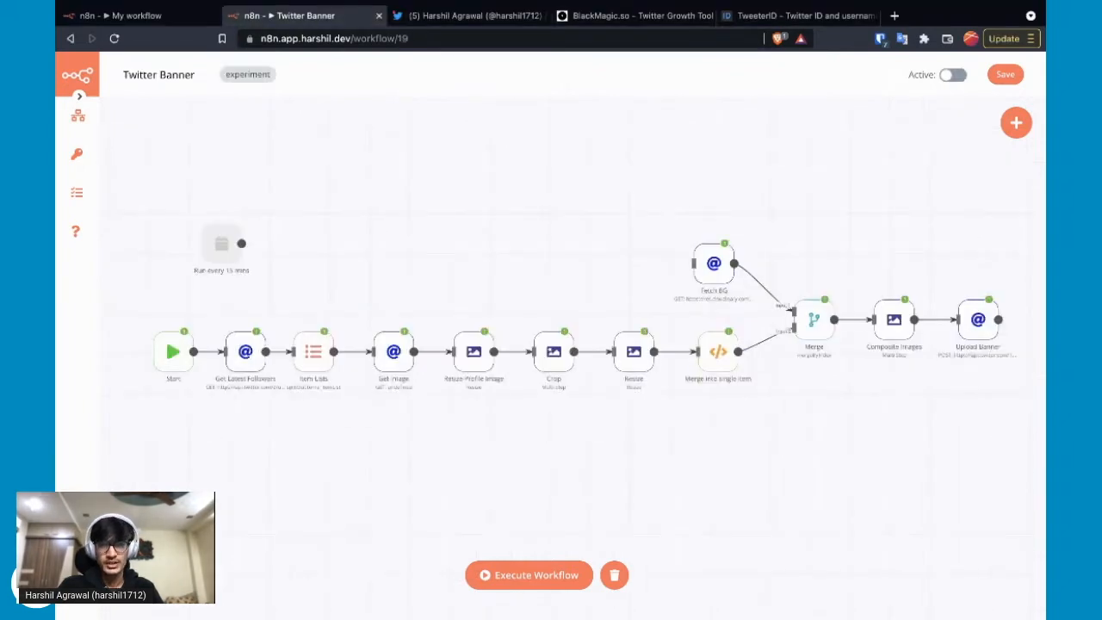
double_click(554, 351)
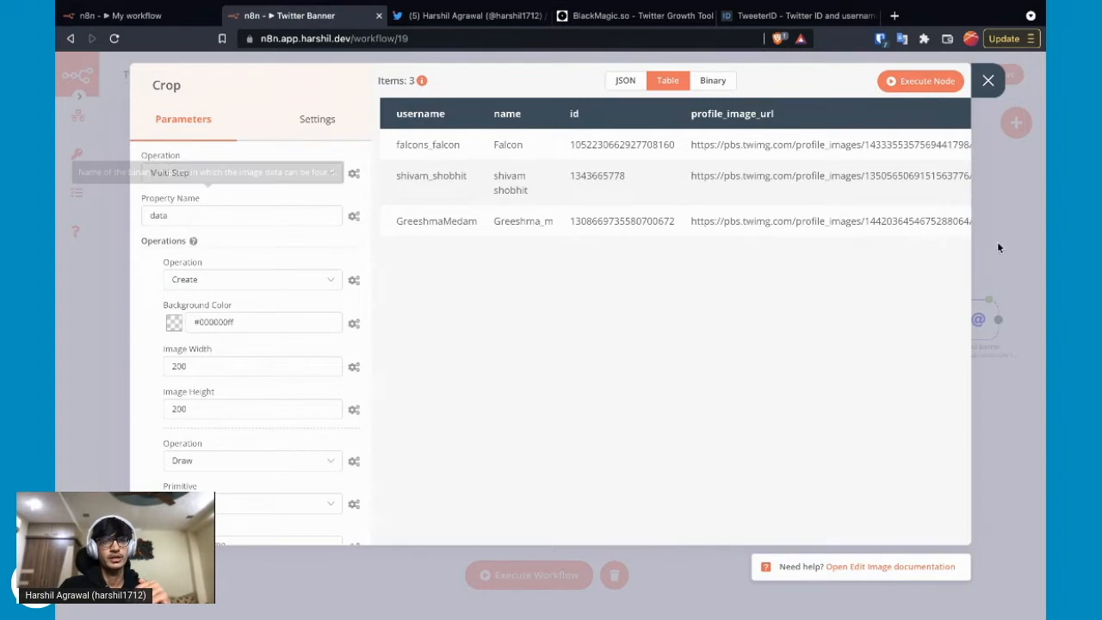
scroll(157, 258, "down", 1)
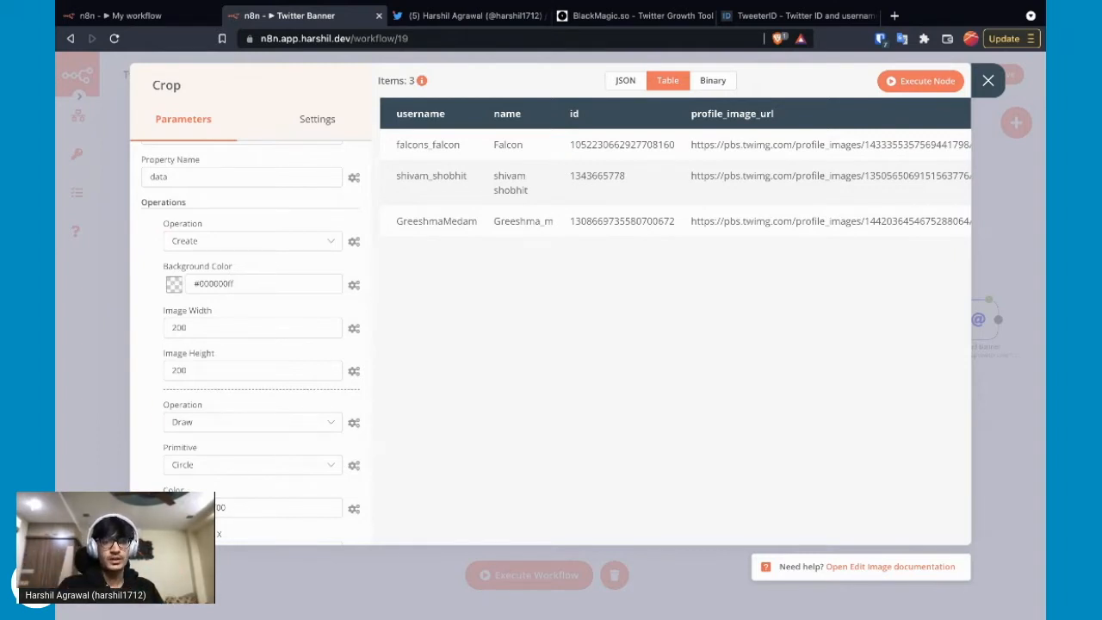
scroll(249, 345, "down", 3)
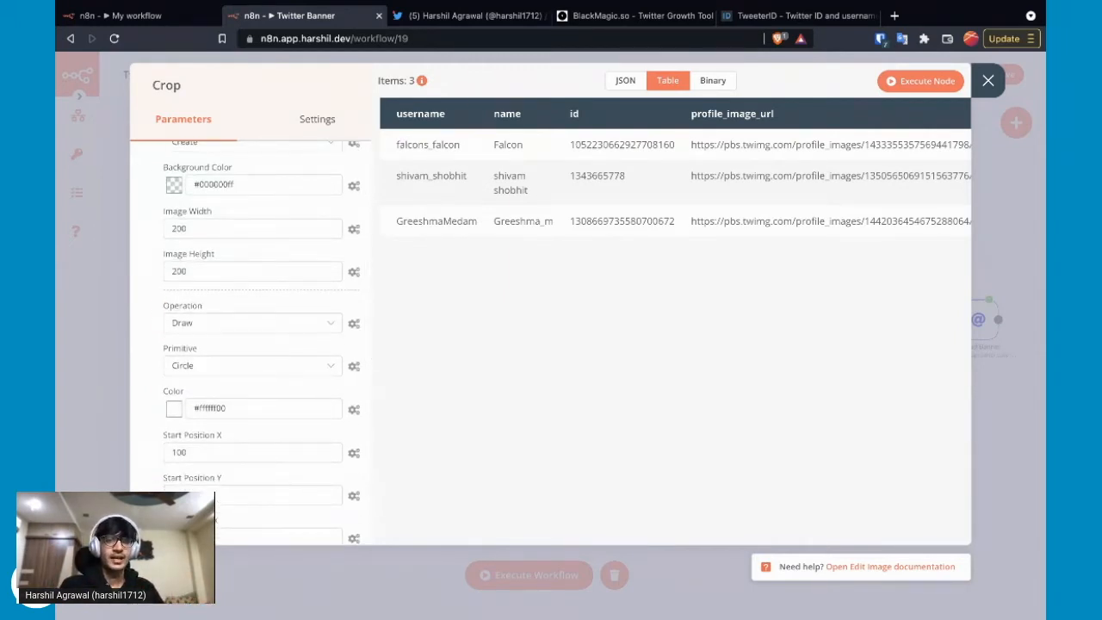
scroll(250, 344, "down", 8)
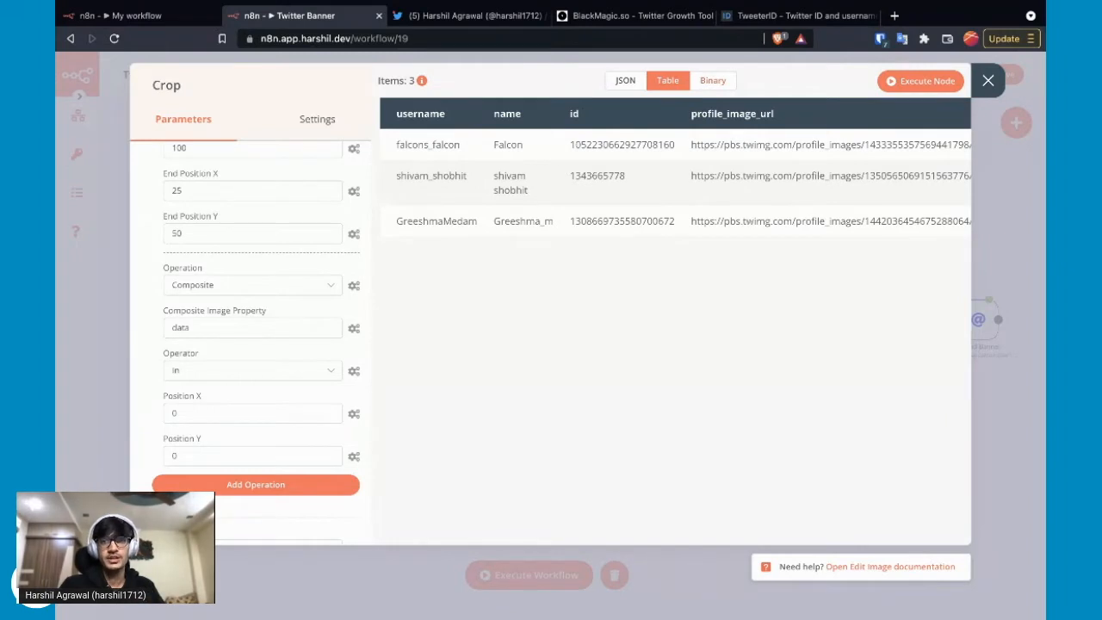
left_click(713, 81)
left_click(484, 299)
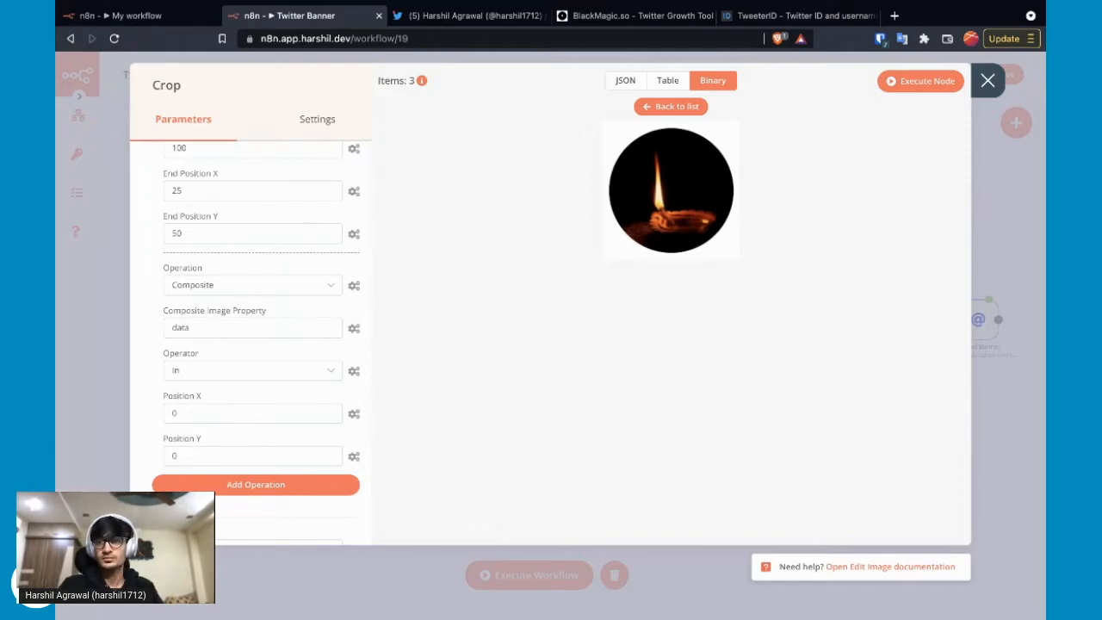
left_click(988, 81)
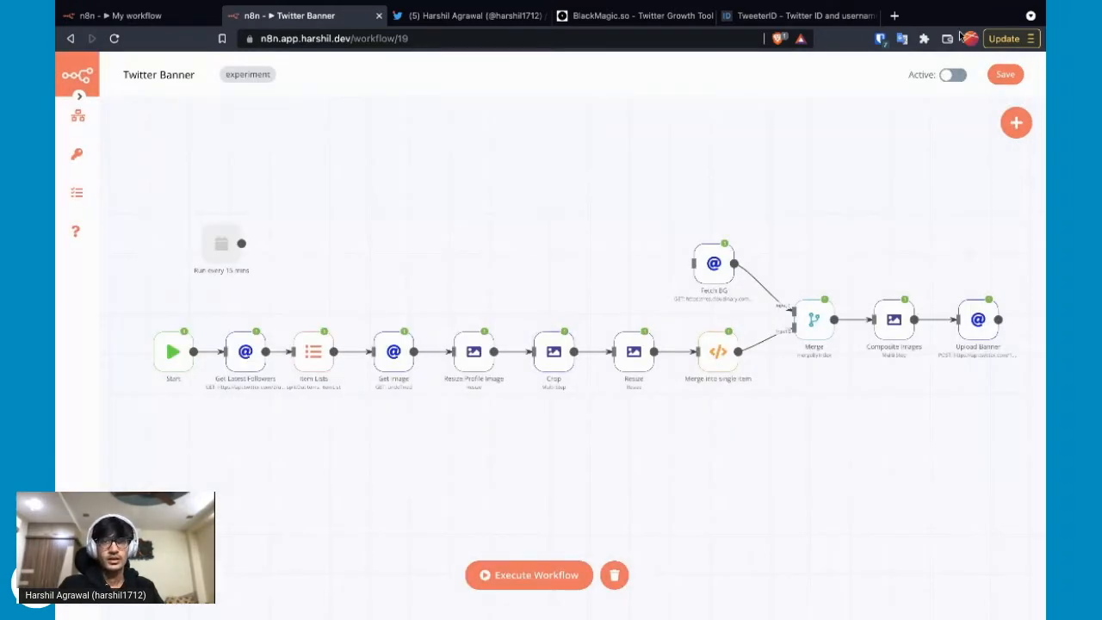
In My workflow, add a second Edit Image node after the resize node and set its operation to Multi Step
key("ctrl+shift+Tab")
left_click_drag(752, 299, 814, 301)
type("edi")
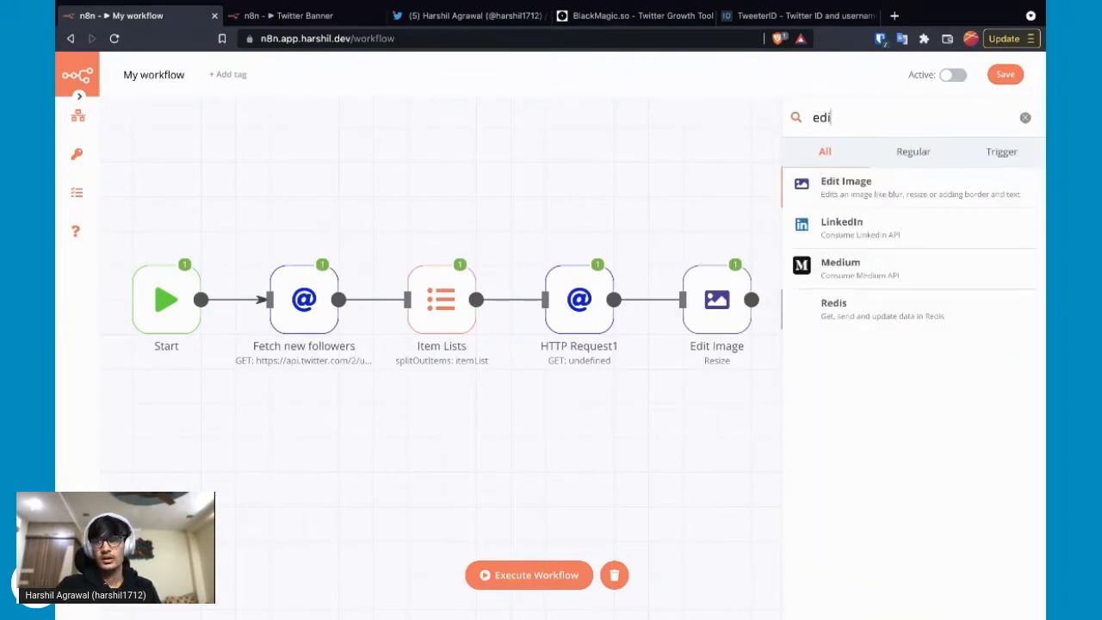
key("Return")
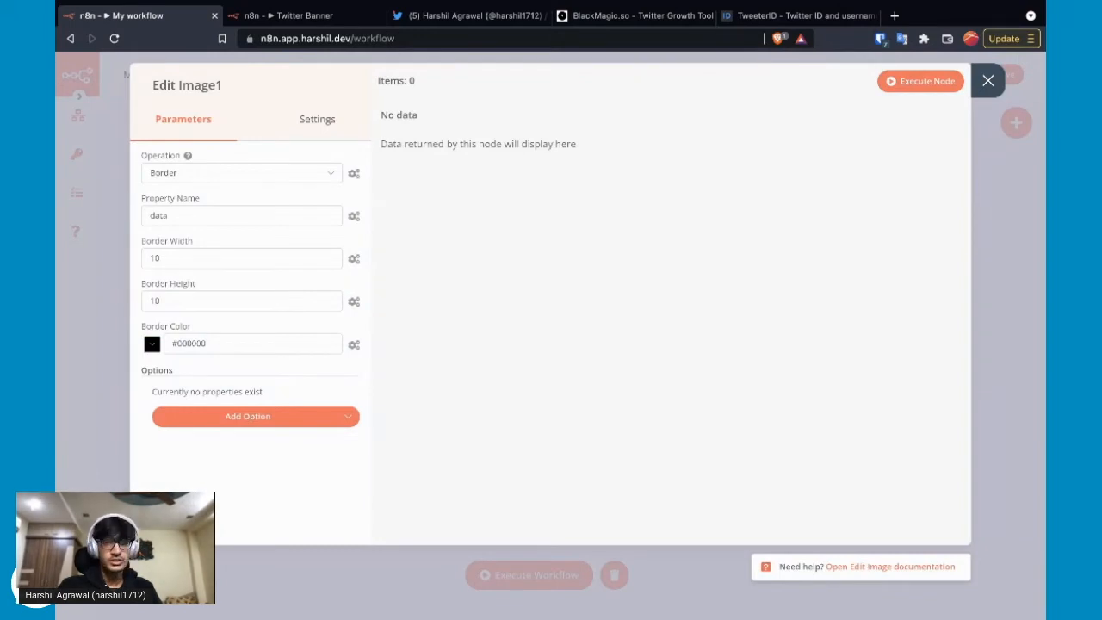
left_click(241, 172)
scroll(258, 293, "down", 2)
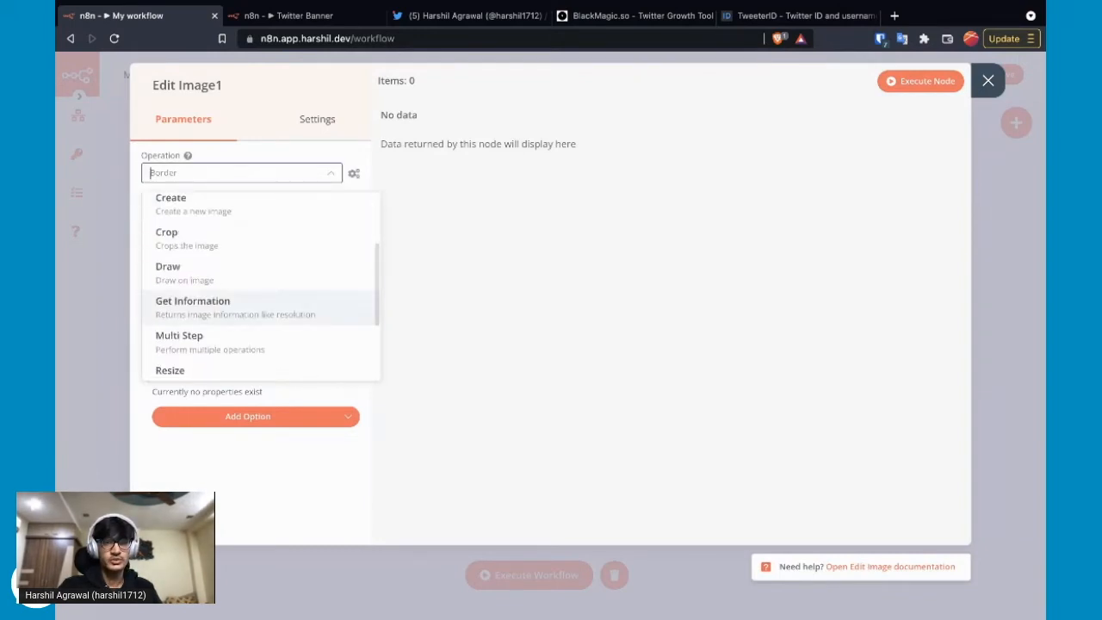
left_click(206, 340)
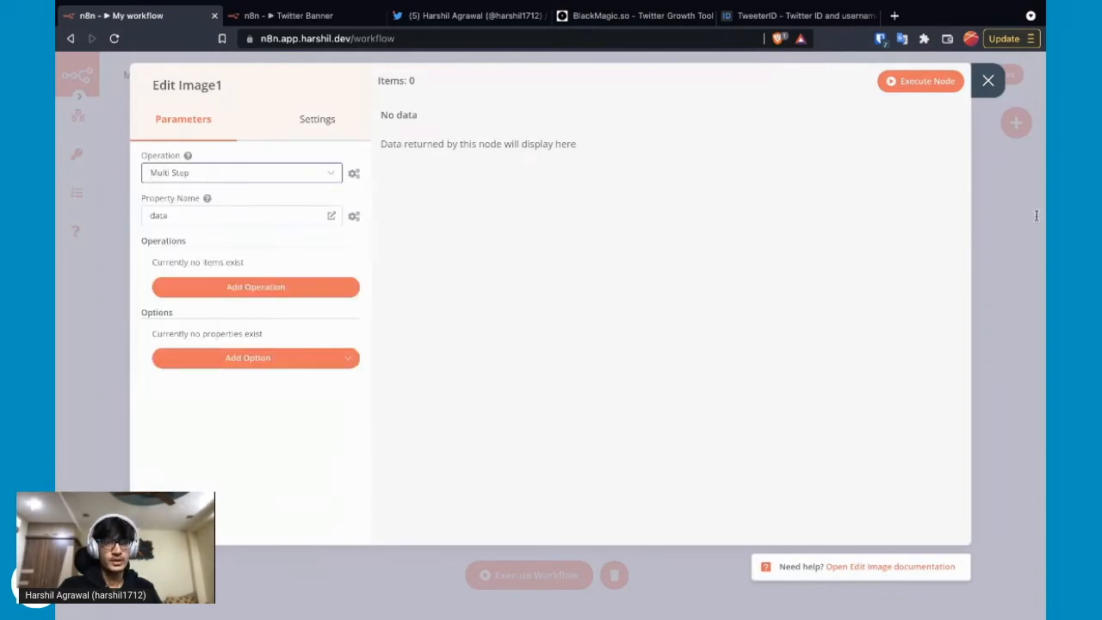
Set the Edit Image1 node's property name to avatar and add a Create operation to its steps
key("Tab")
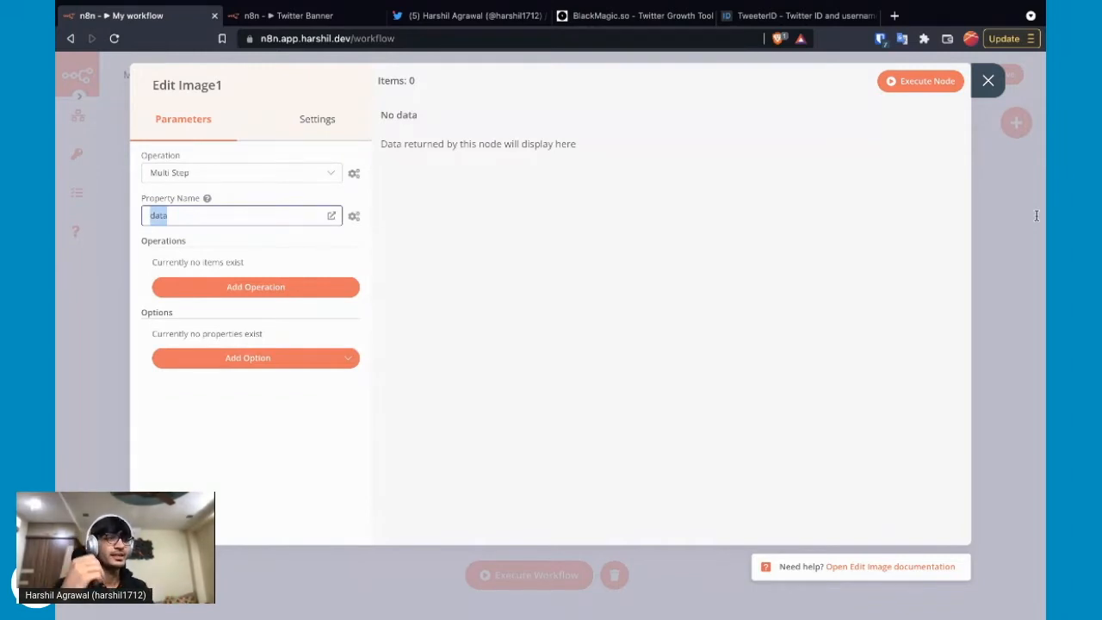
type("ava")
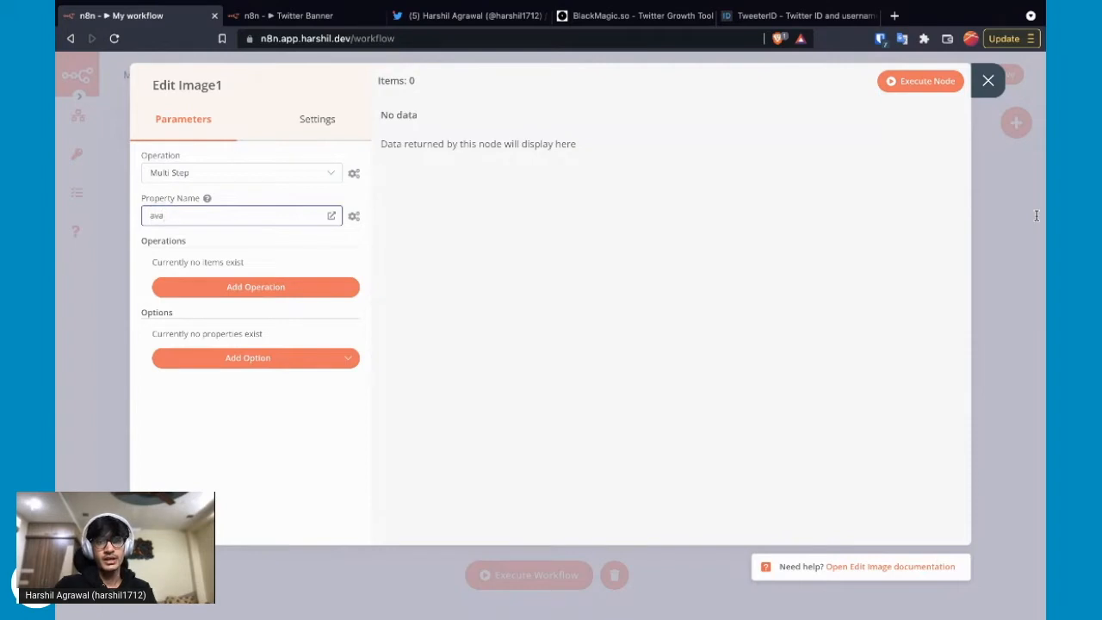
type("tar")
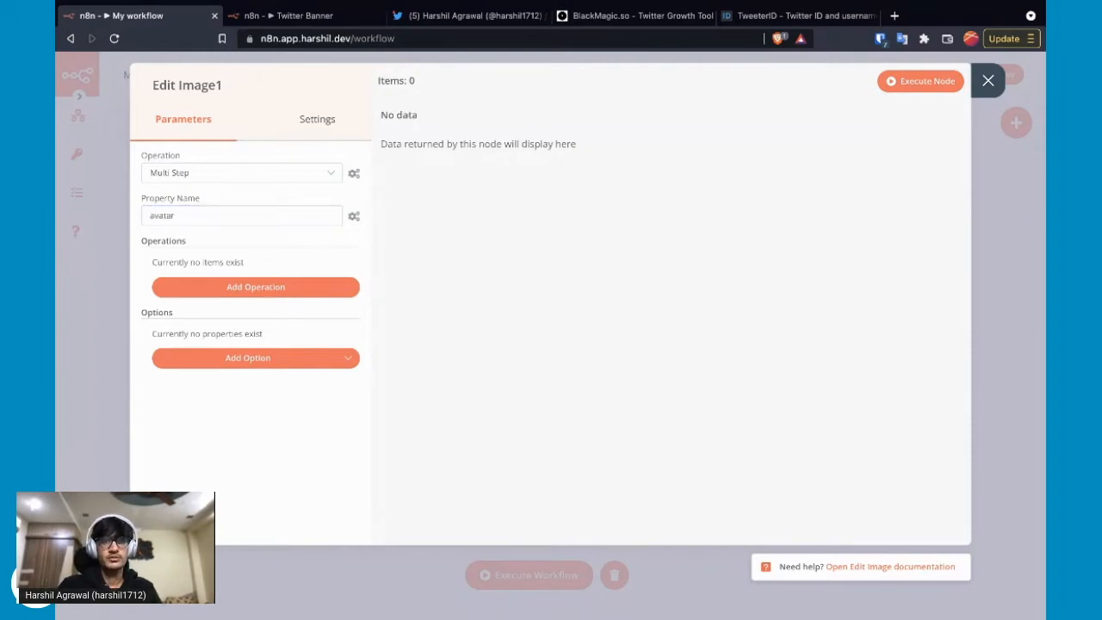
left_click(256, 287)
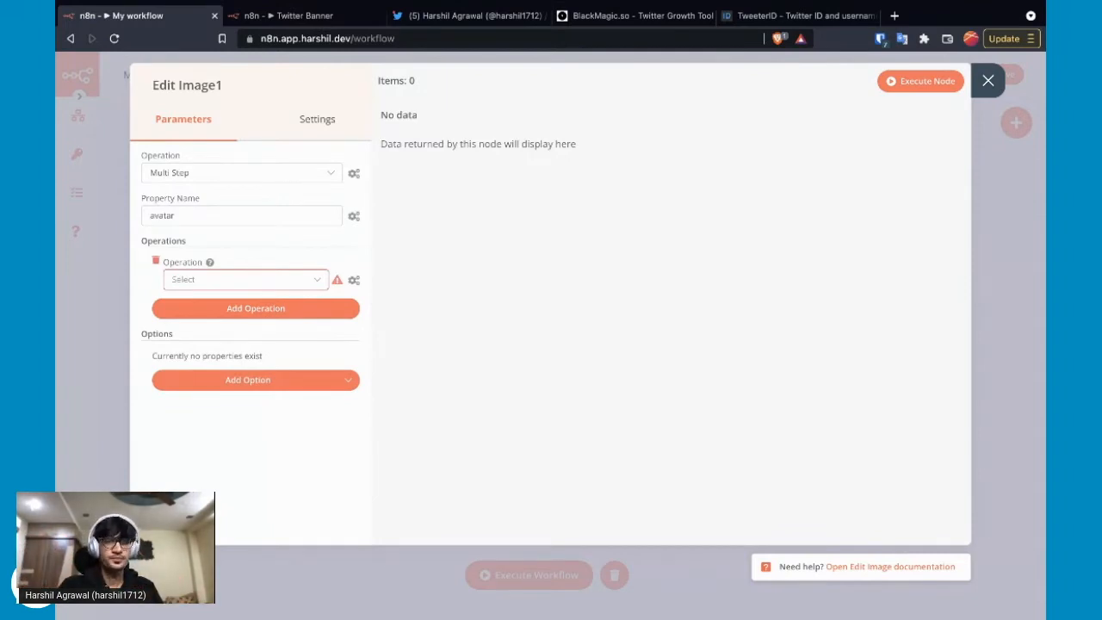
left_click(245, 279)
scroll(282, 385, "down", 1)
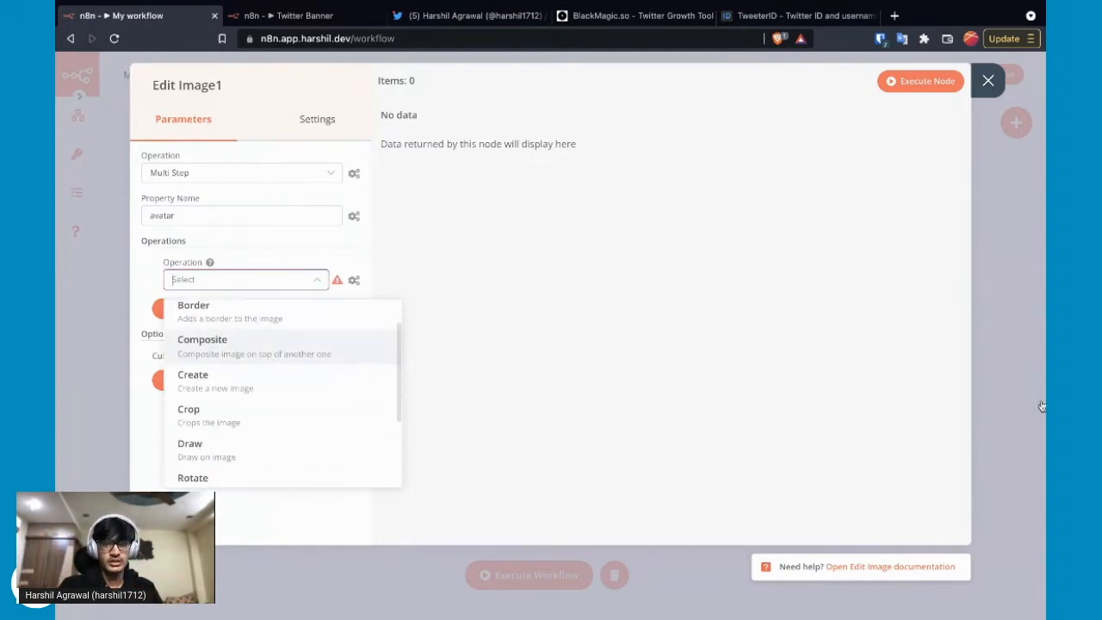
key("Return")
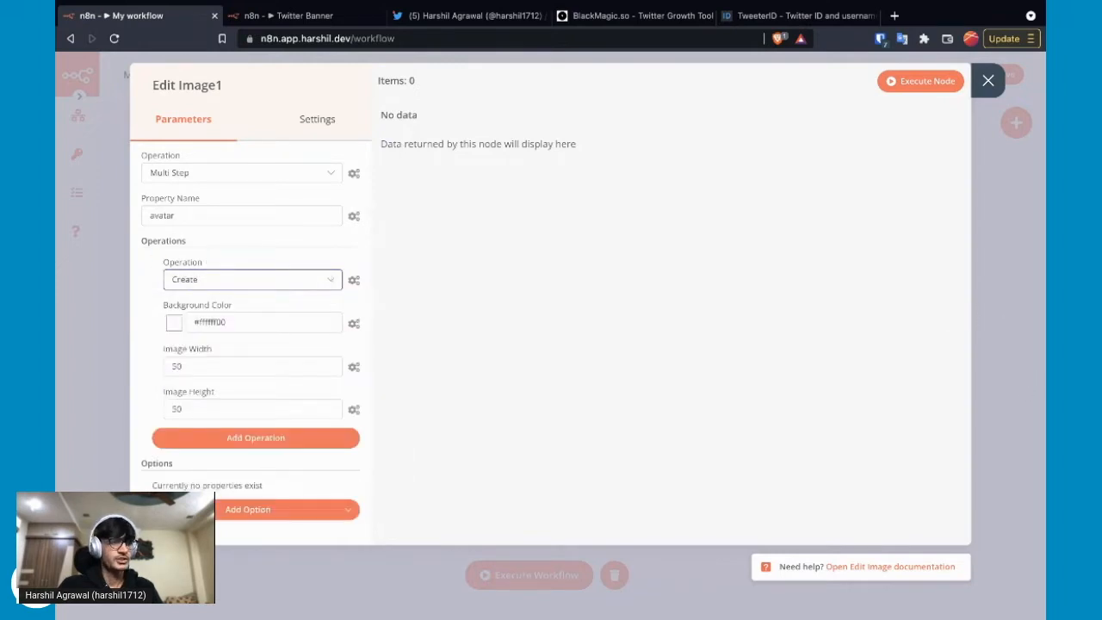
key("super+Tab")
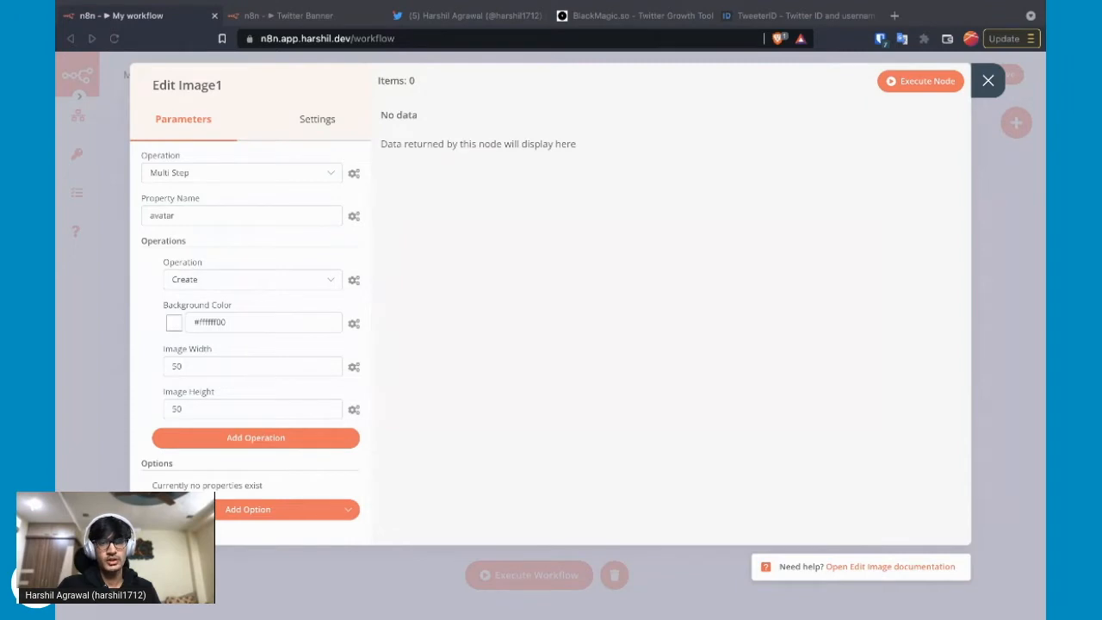
left_click(252, 280)
left_click(252, 319)
left_click(253, 280)
key("Down")
key("Down")
key("Down")
key("Return")
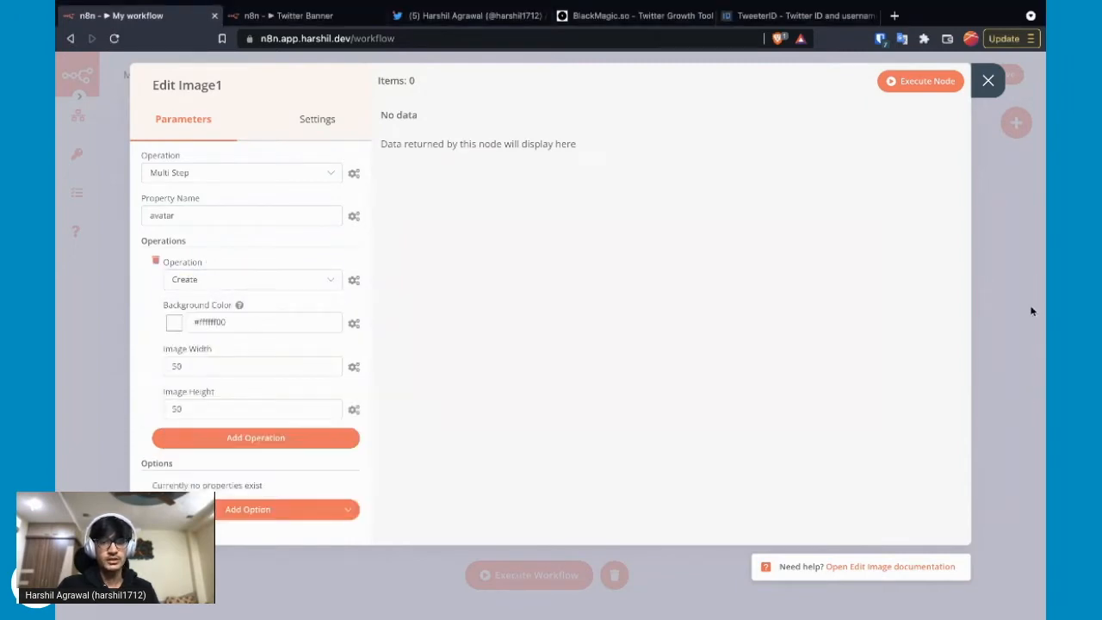
Set the Create operation's background color to #000000ff and its image width and height to 200
left_click(252, 322)
key("super+a")
type("#000000ff")
key("super+Tab")
double_click(253, 366)
type("200")
key("Tab")
type("200")
key("super+Tab")
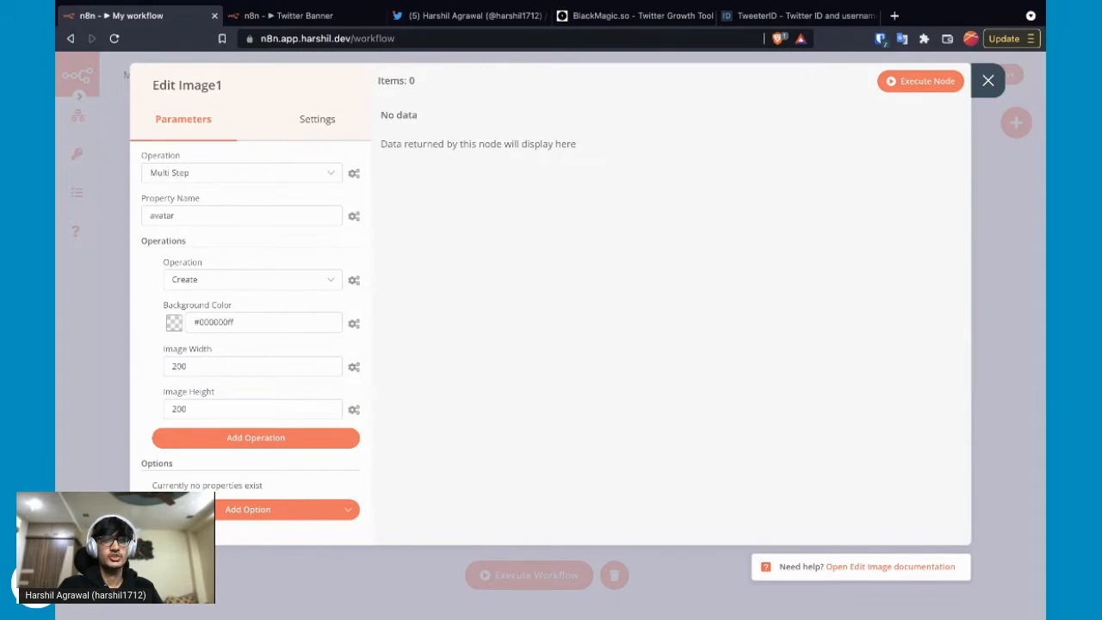
Add a Draw operation to the Edit Image1 node and set its primitive to Circle
left_click(256, 439)
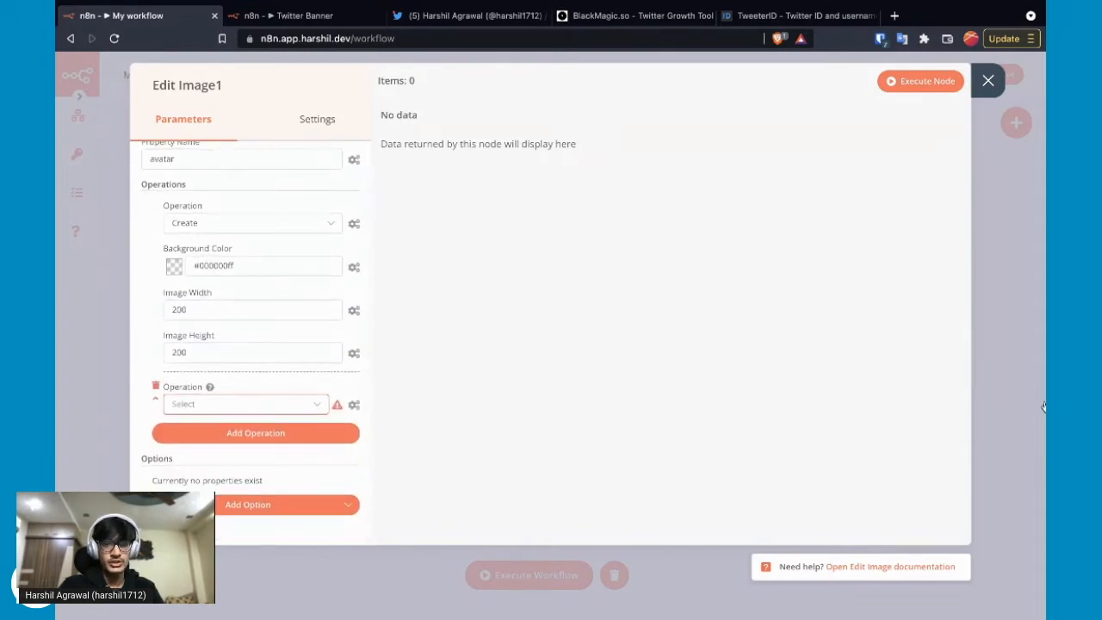
left_click(246, 405)
scroll(259, 514, "down", 2)
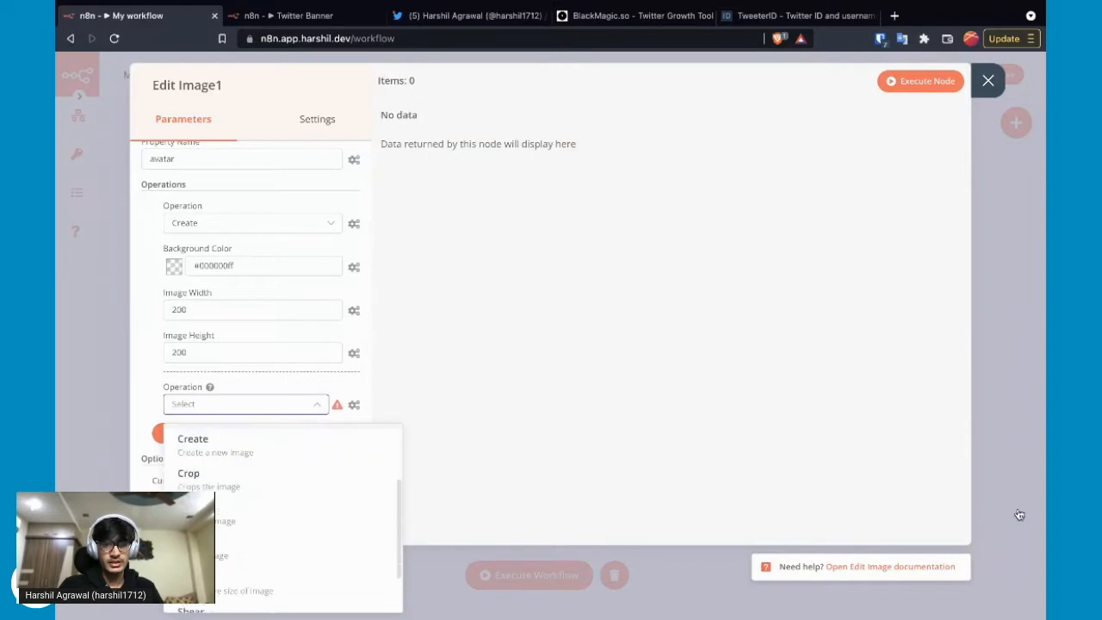
left_click(258, 511)
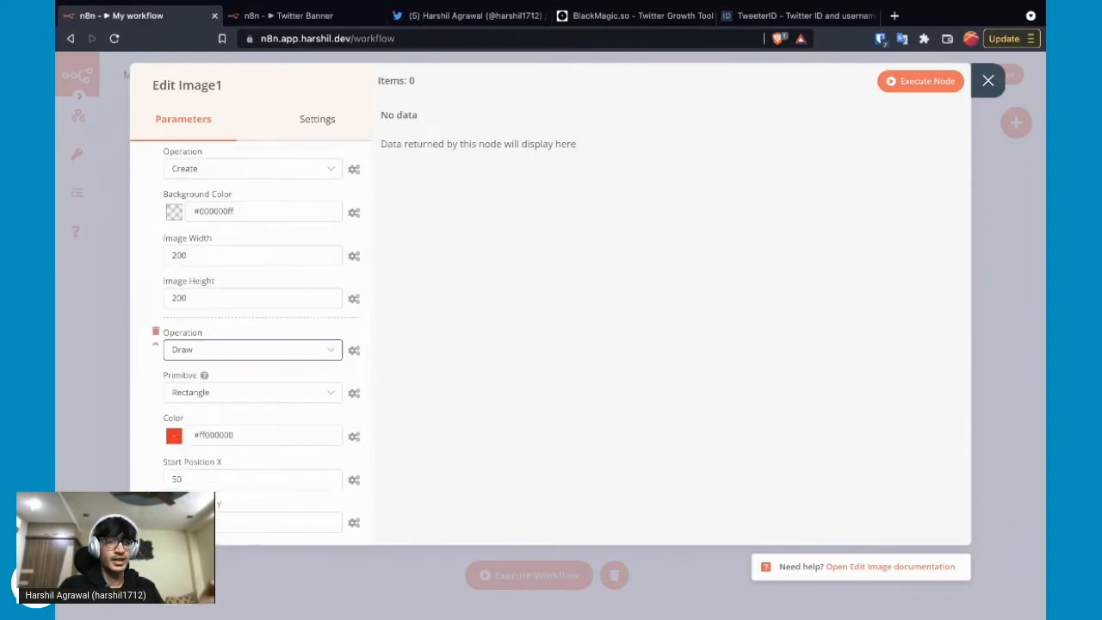
left_click(252, 393)
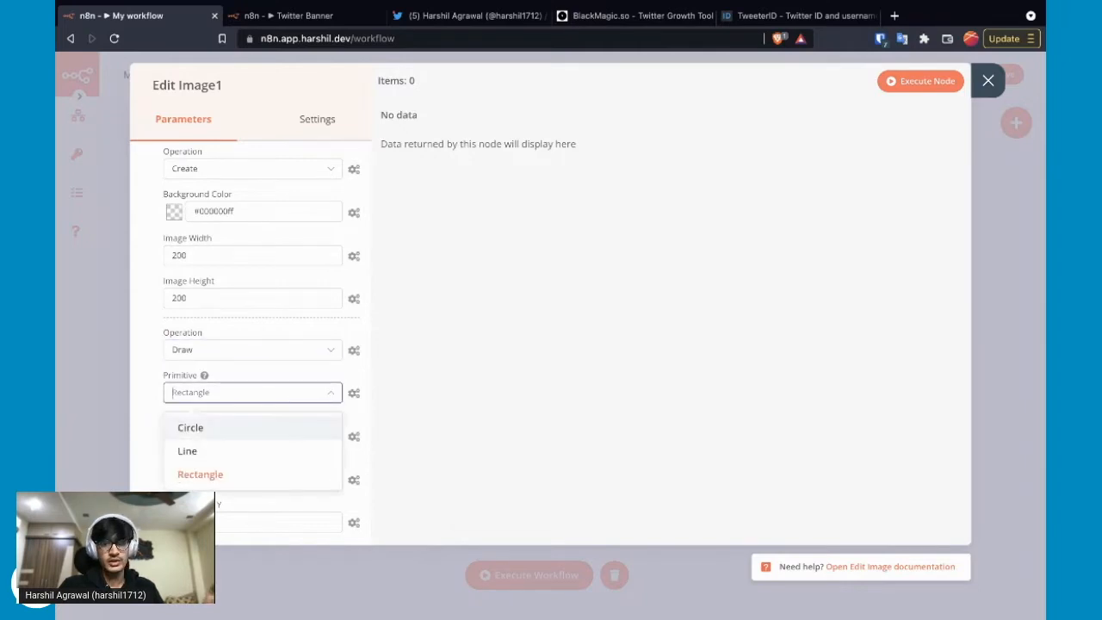
left_click(191, 427)
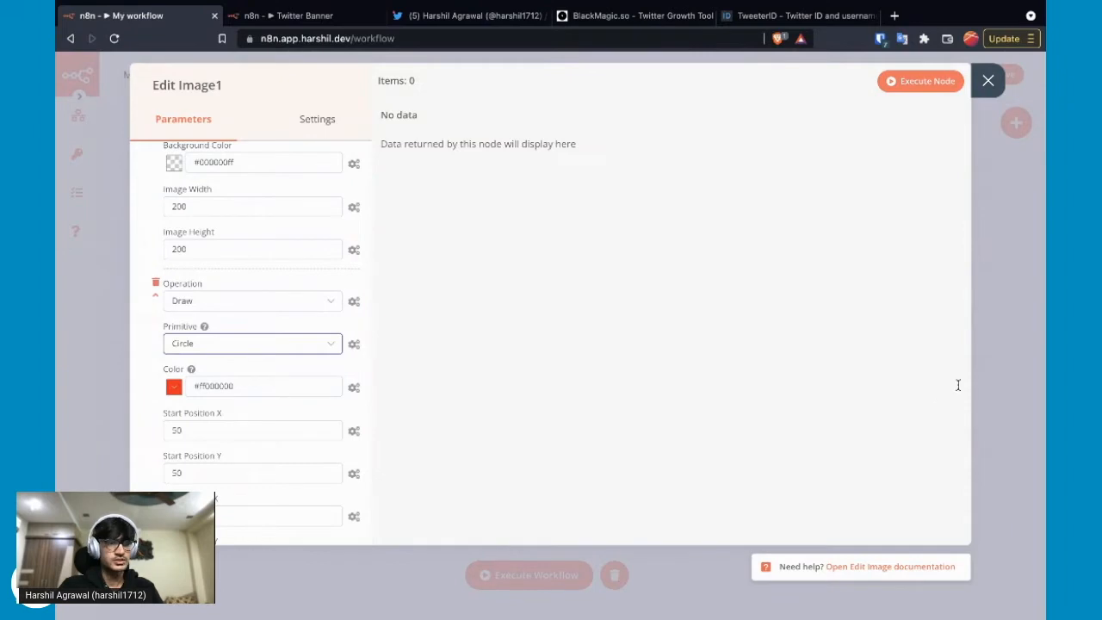
Reselect Circle as the Draw operation's primitive and set its color to #ffffff00
key("super+Tab")
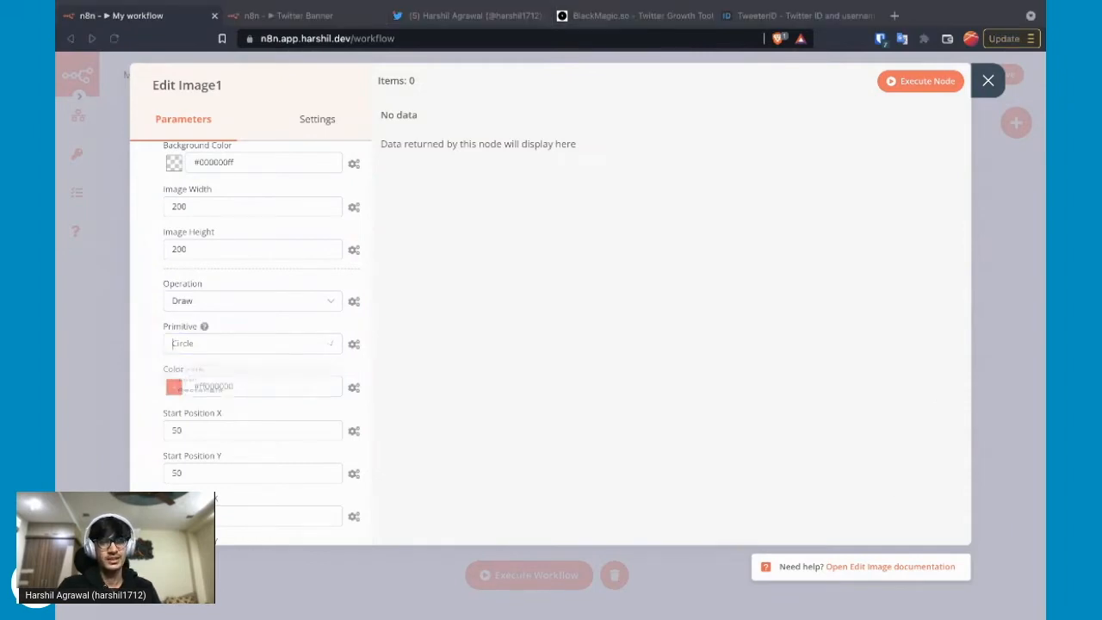
left_click(253, 344)
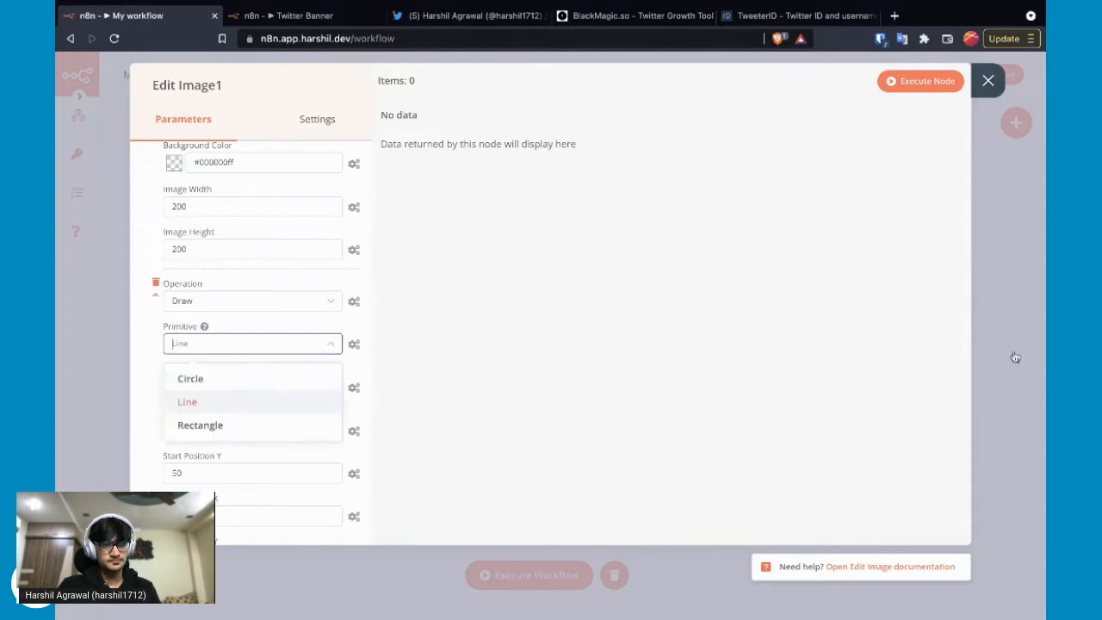
left_click(224, 379)
key("Tab")
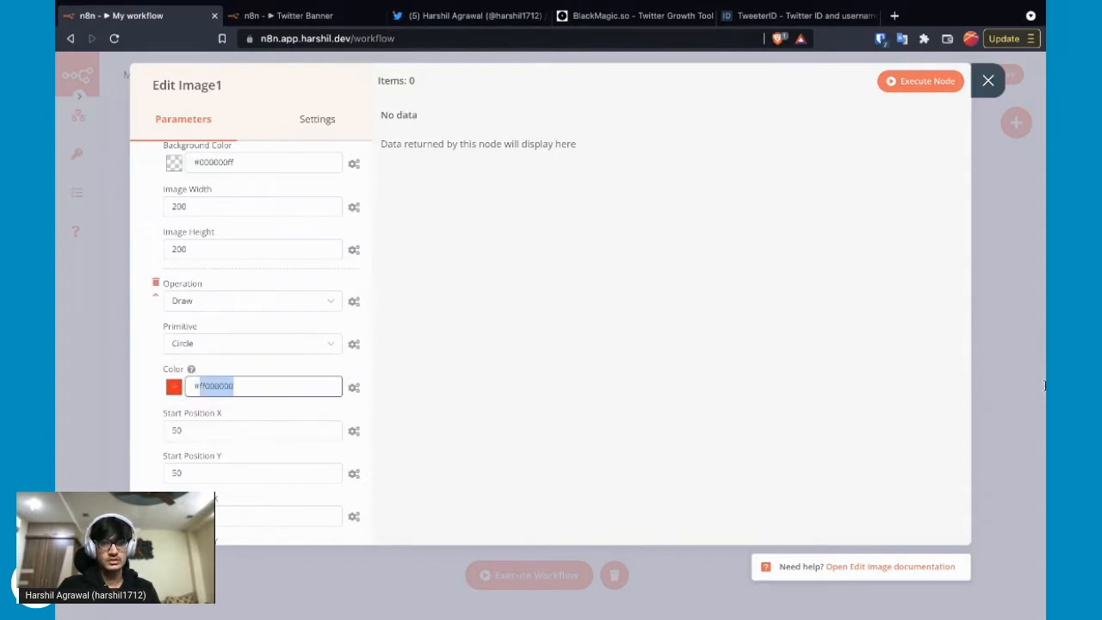
type("#ffffff00")
left_click(482, 379)
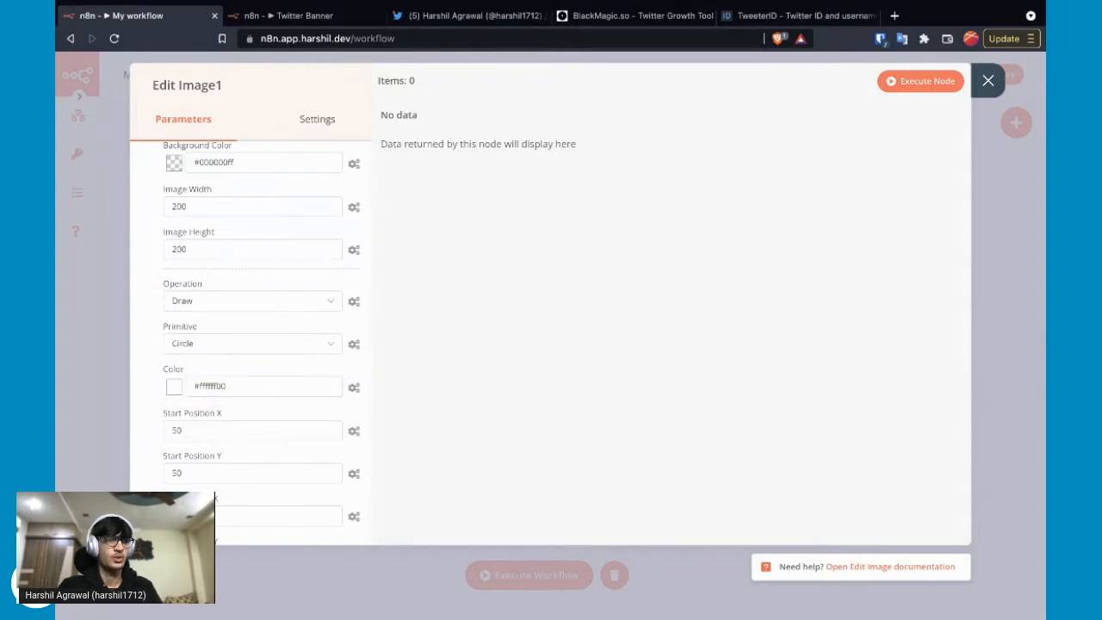
Set the Draw operation's Start Position X and Start Position Y to 100
scroll(250, 371, "down", 2)
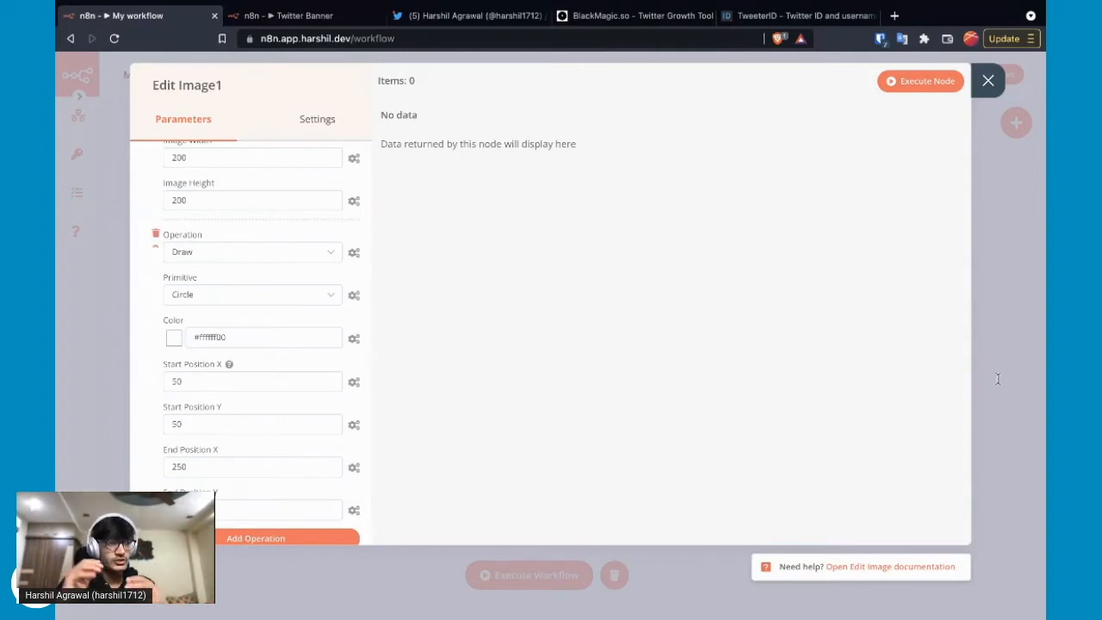
scroll(998, 379, "up", 1)
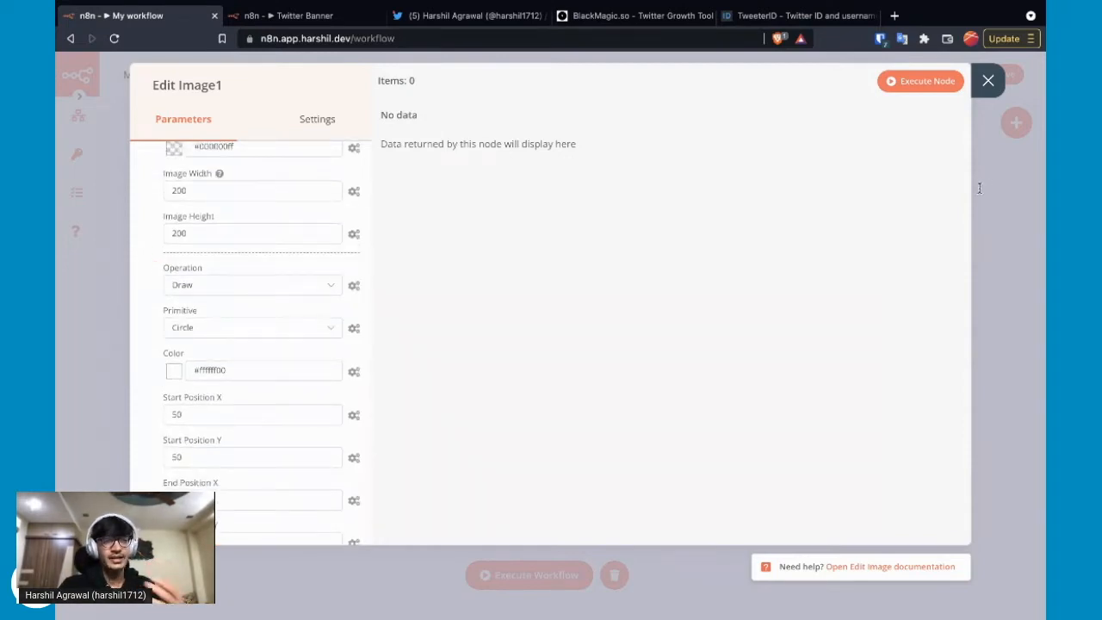
scroll(979, 187, "down", 1)
scroll(980, 194, "up", 1)
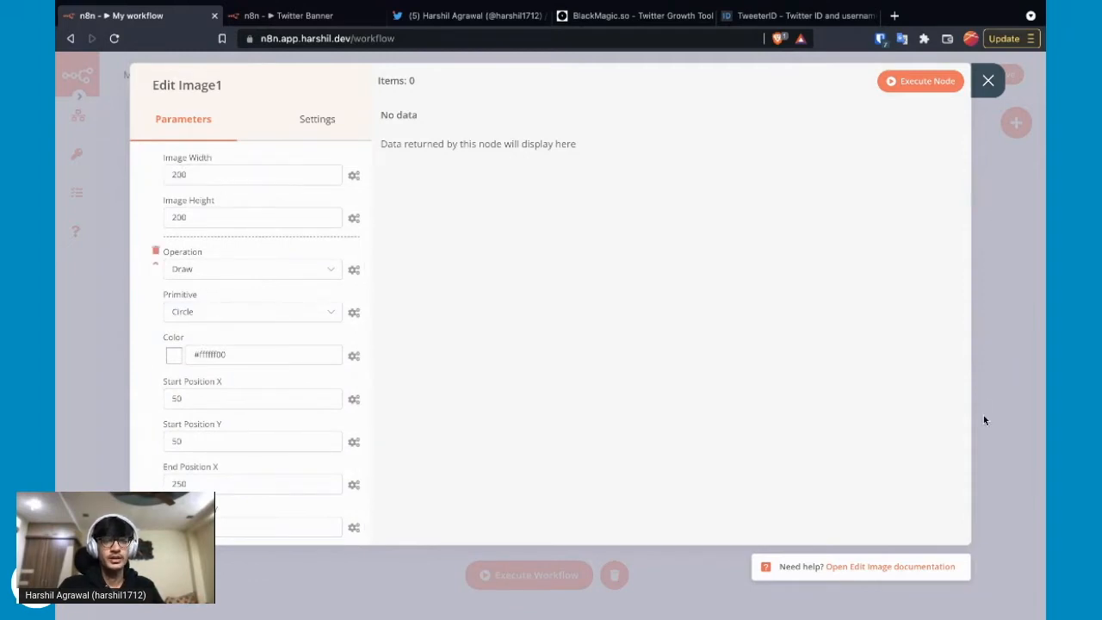
double_click(178, 399)
type("100")
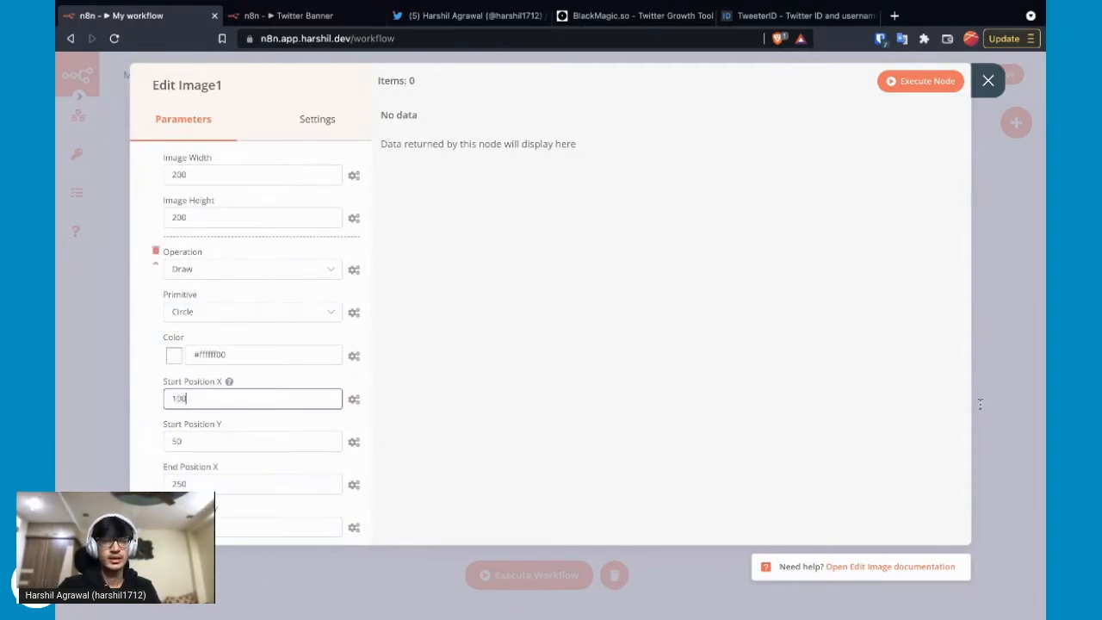
left_click(217, 446)
double_click(178, 442)
type("100")
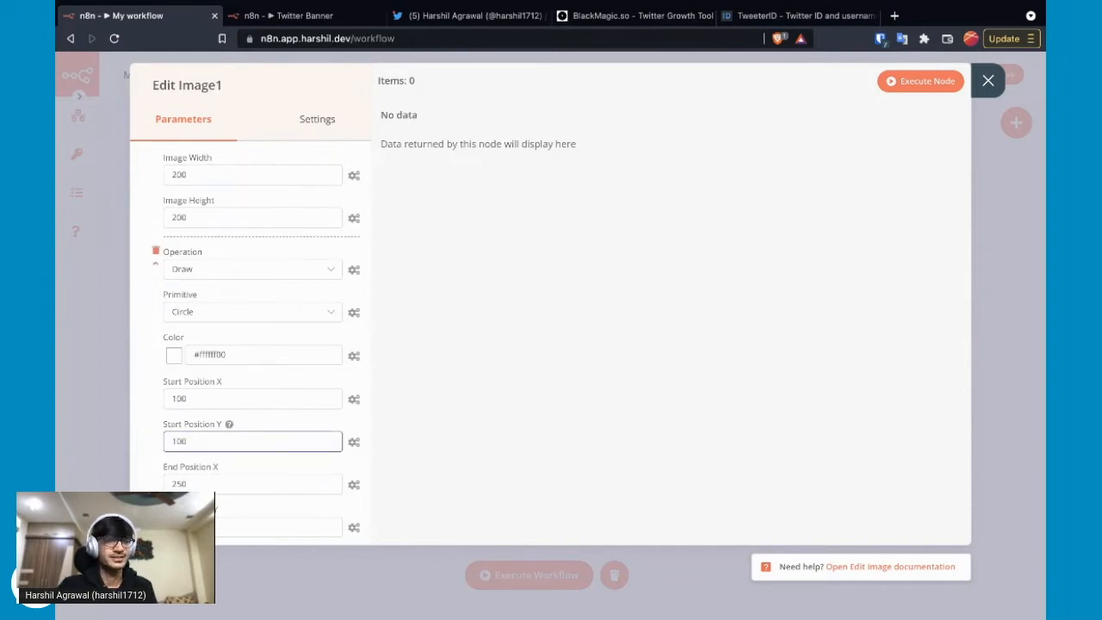
left_click(551, 345)
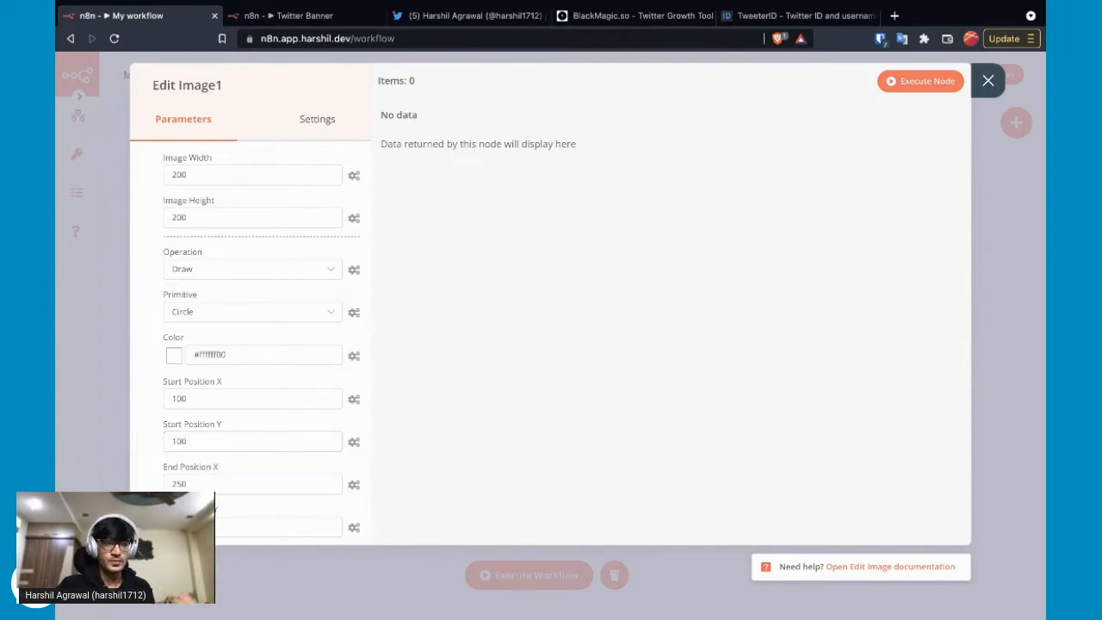
Set the Draw operation's End Position X to 25 and End Position Y to 50
scroll(257, 341, "down", 2)
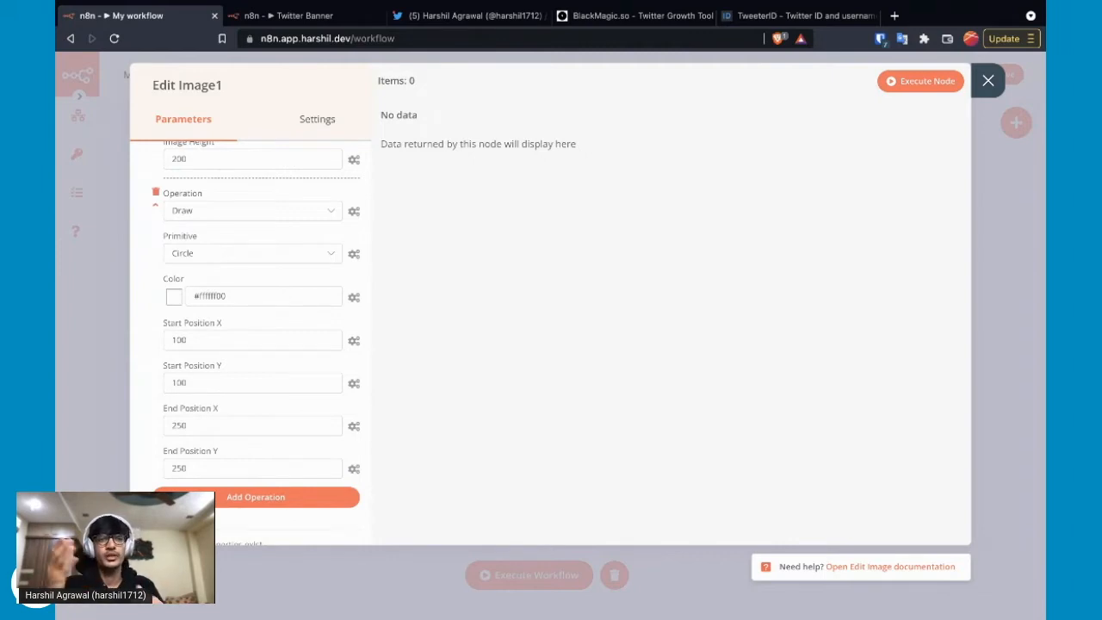
double_click(180, 425)
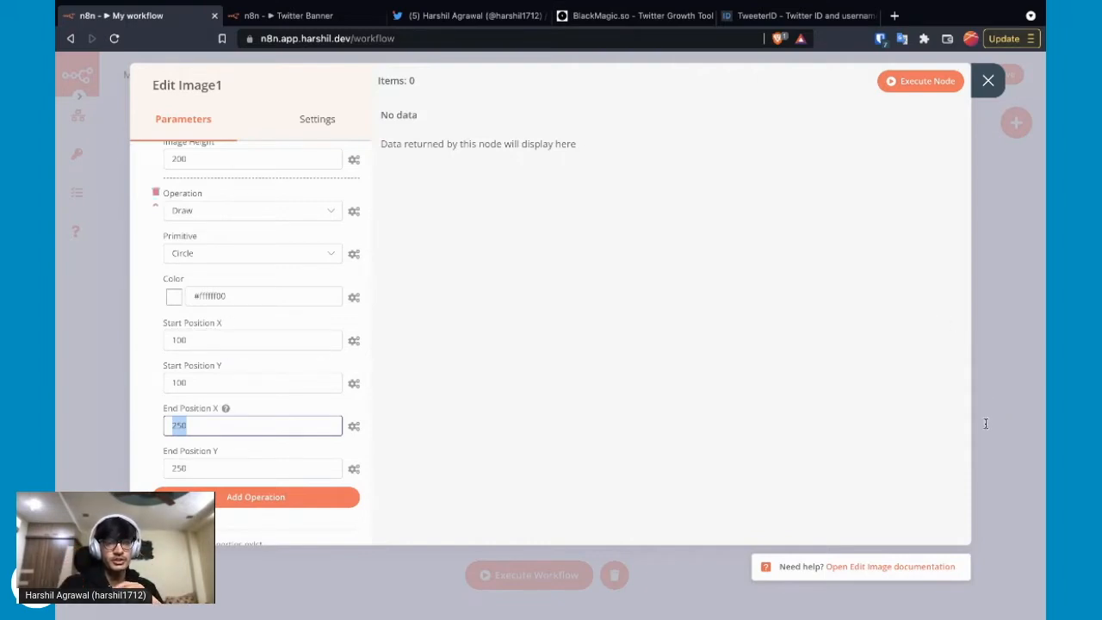
type("25")
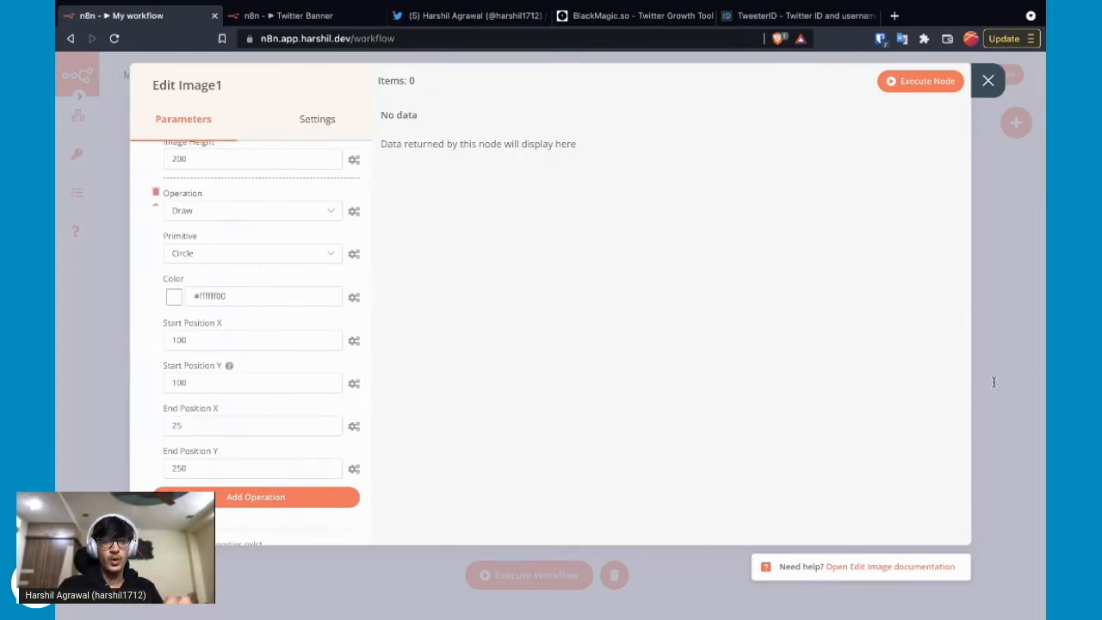
left_click(227, 468)
key("ctrl+a")
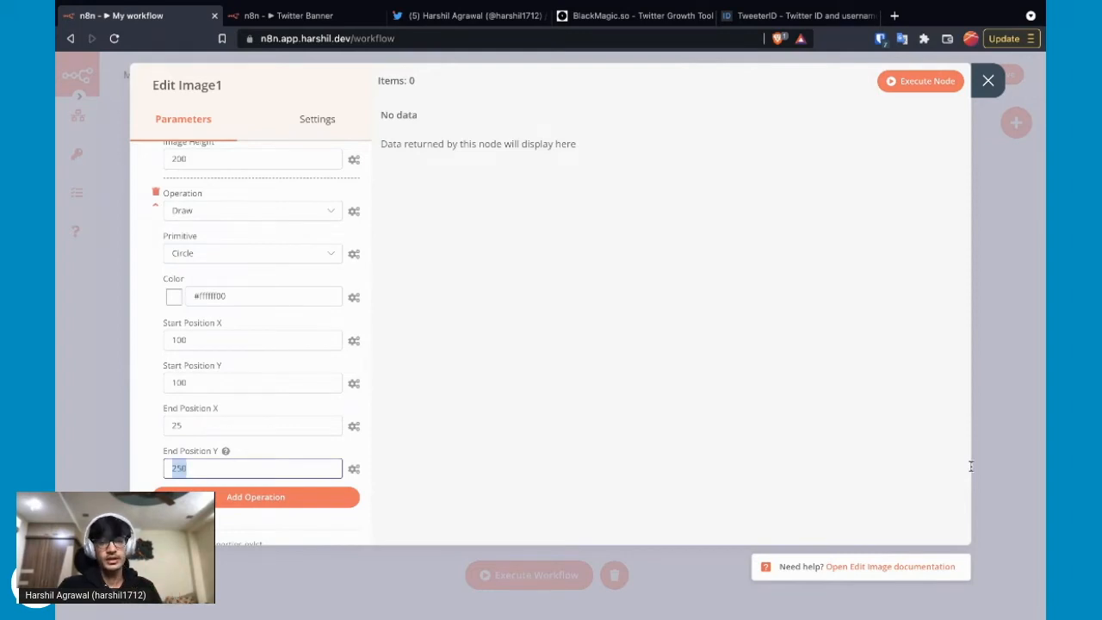
type("50")
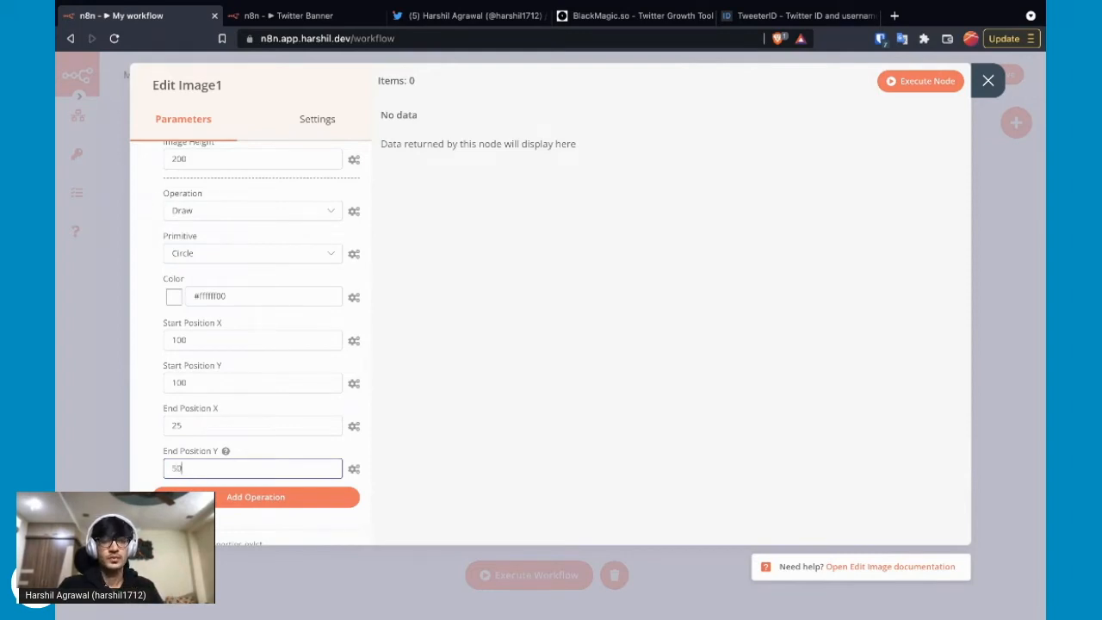
Execute the Edit Image1 node and preview the first avatar image from the binary output
left_click(921, 81)
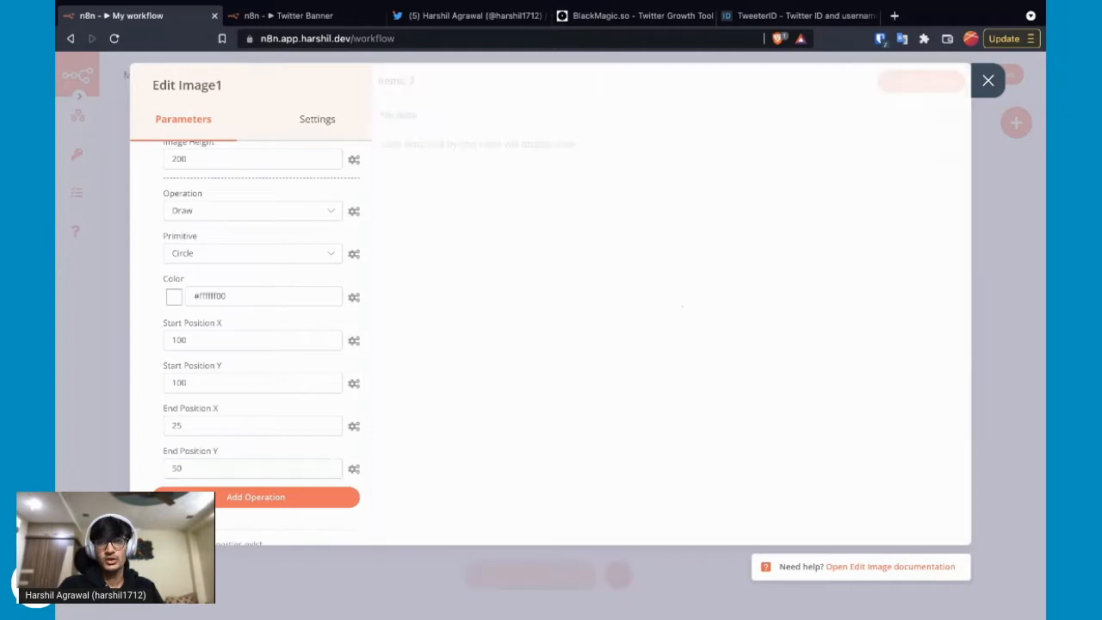
left_click(713, 81)
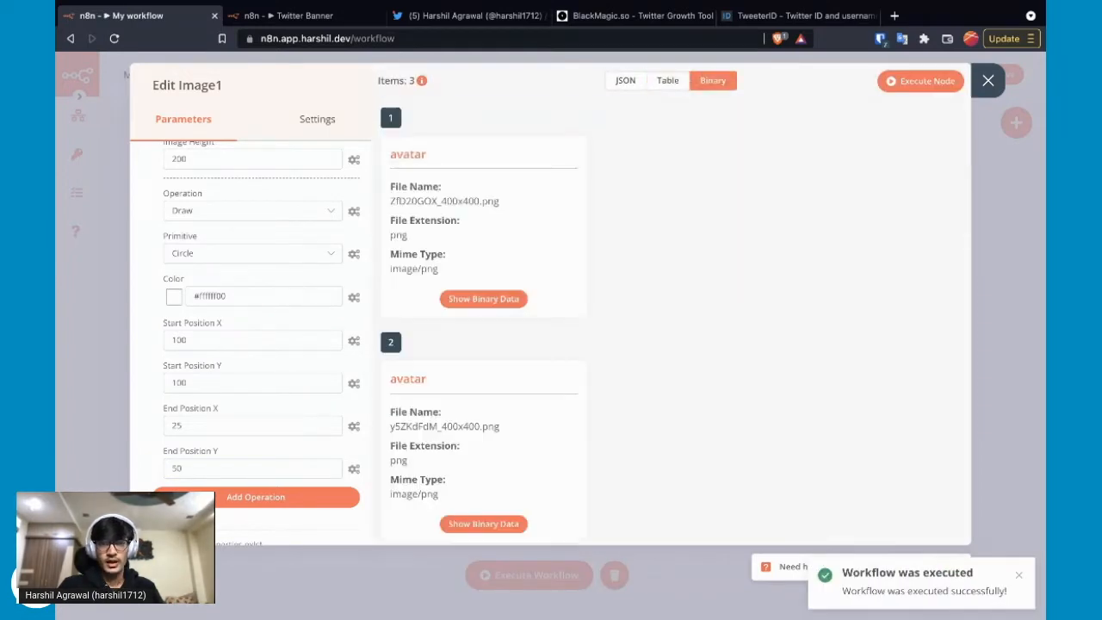
left_click(484, 299)
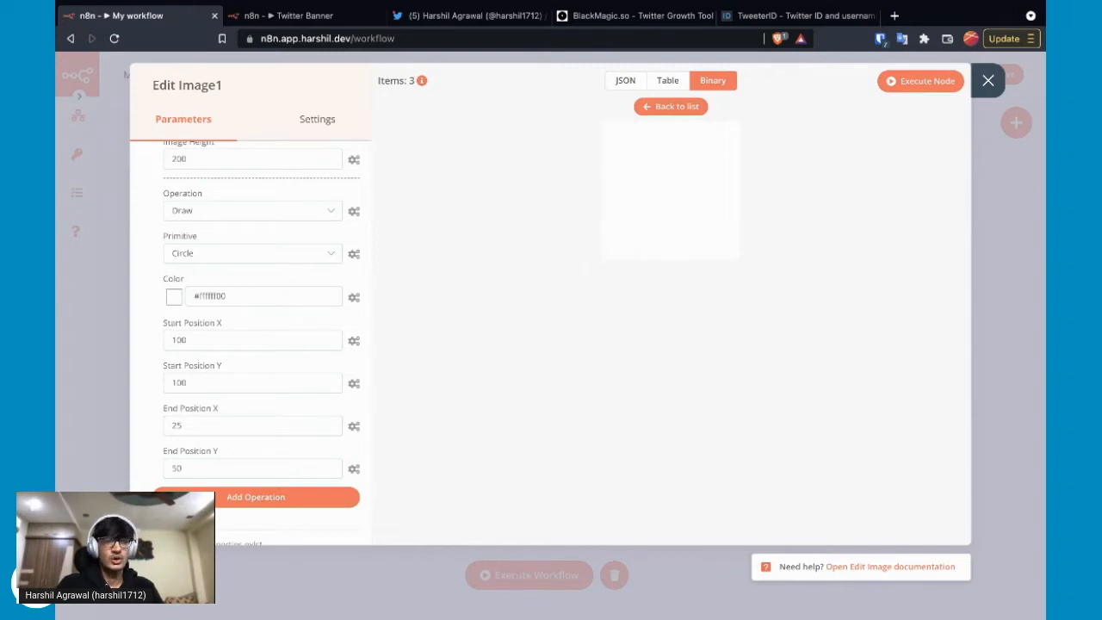
Add a Composite operation after the Draw operation and set its composite image property to avatar
left_click(256, 496)
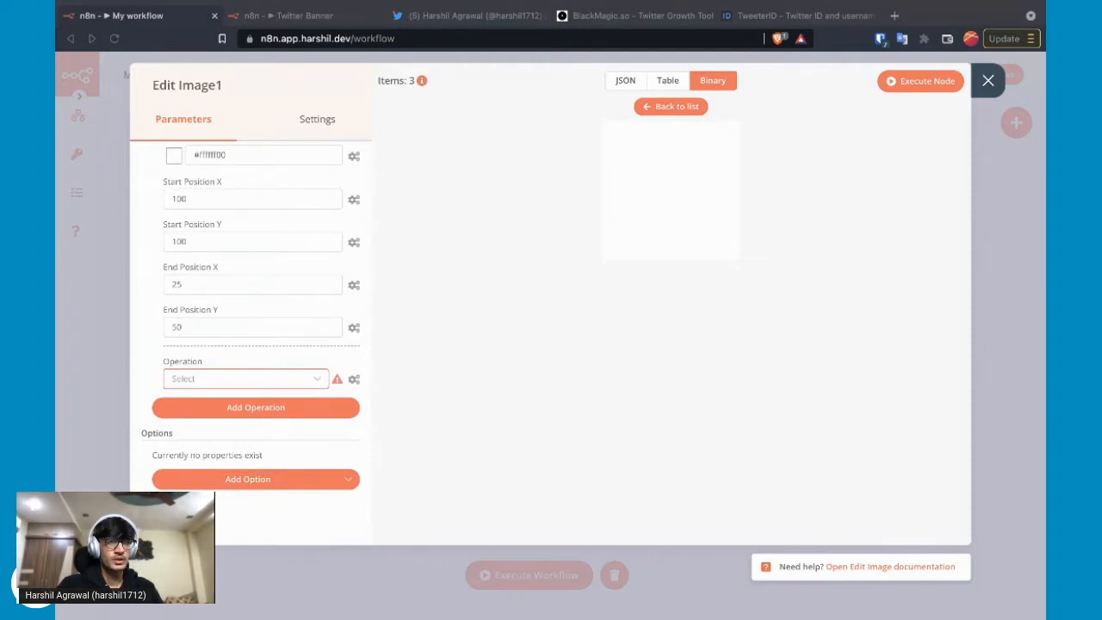
left_click(247, 379)
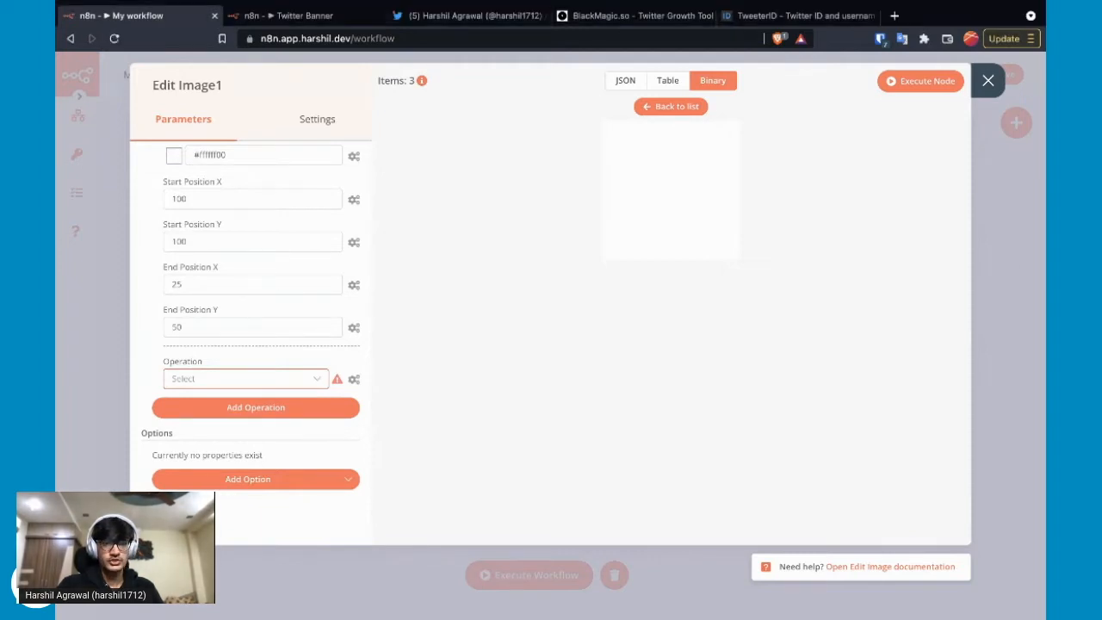
left_click(246, 379)
scroll(275, 446, "down", 1)
key("Down")
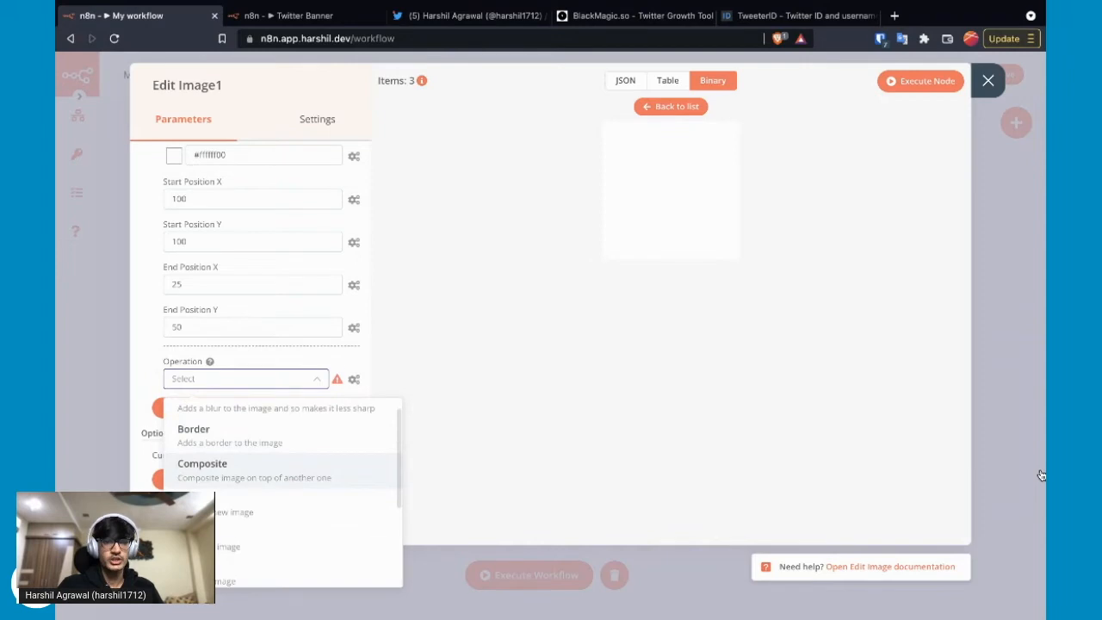
key("Return")
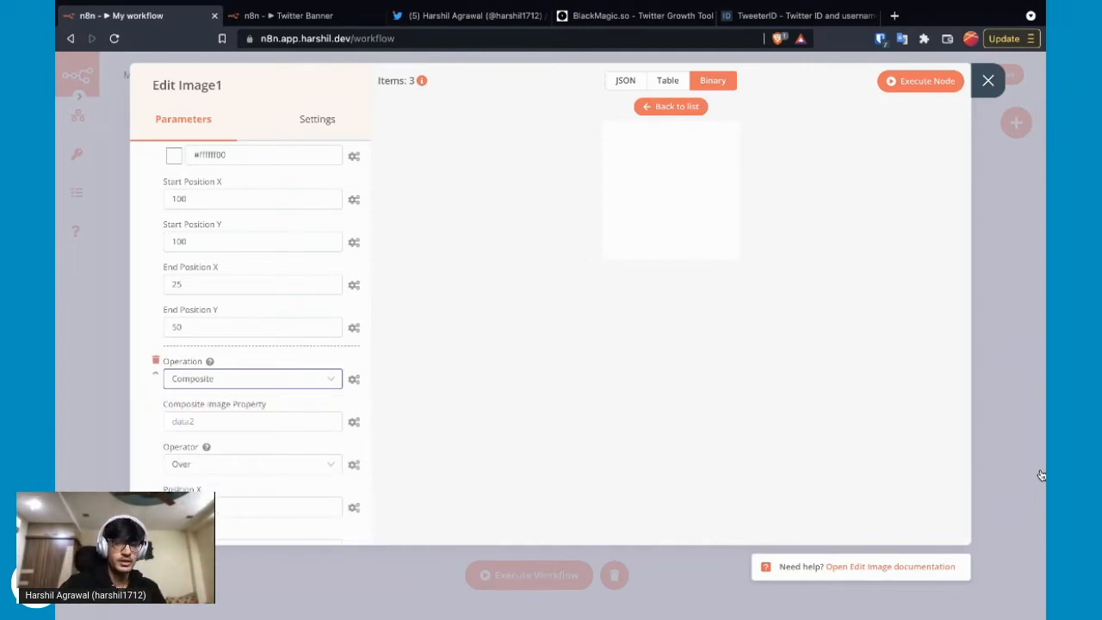
key("Tab")
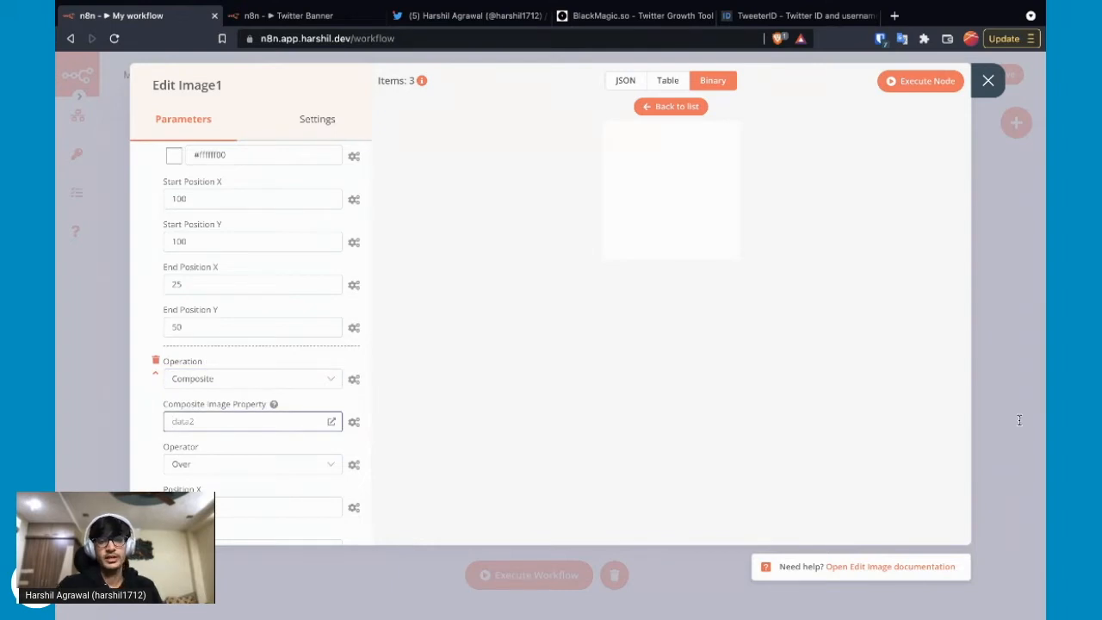
type("avatar")
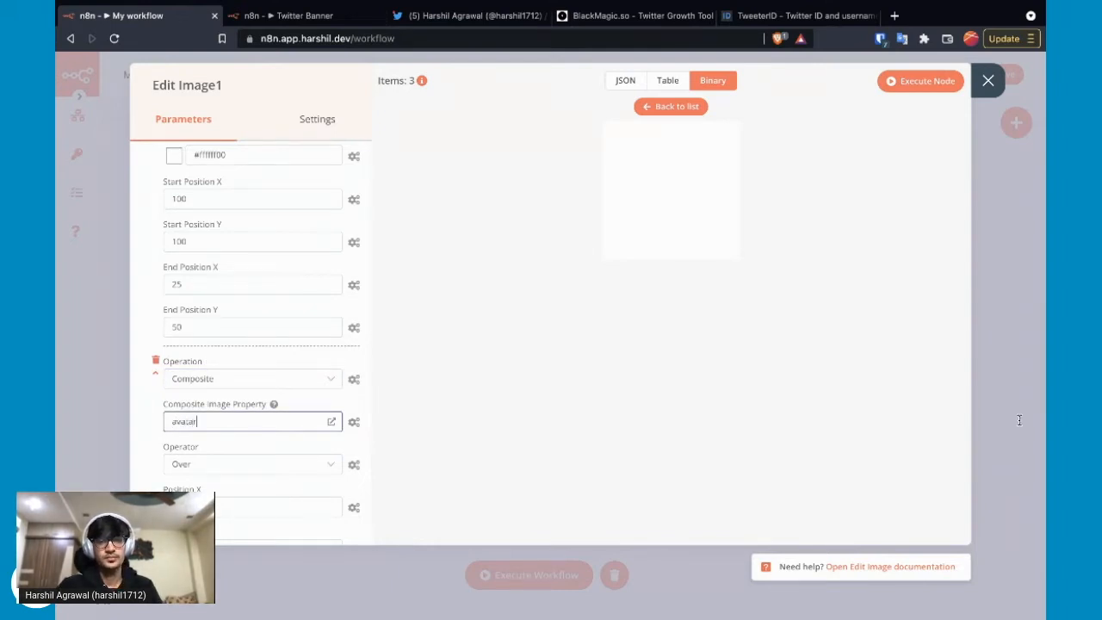
Set the Composite operation's operator to In
left_click(276, 446)
scroll(267, 387, "down", 1)
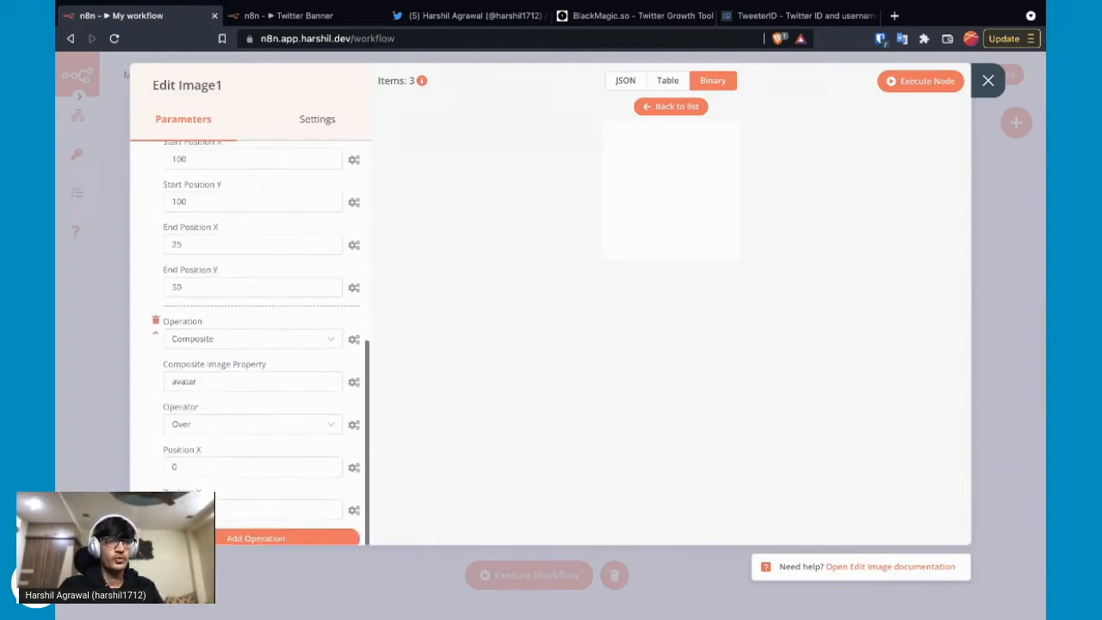
left_click(250, 393)
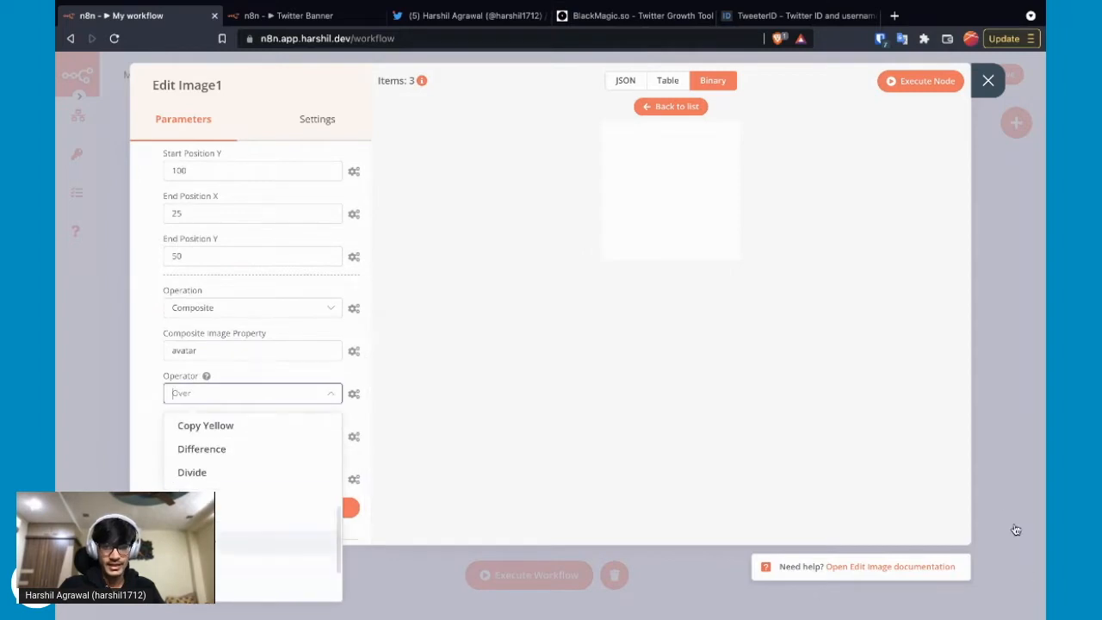
left_click(267, 496)
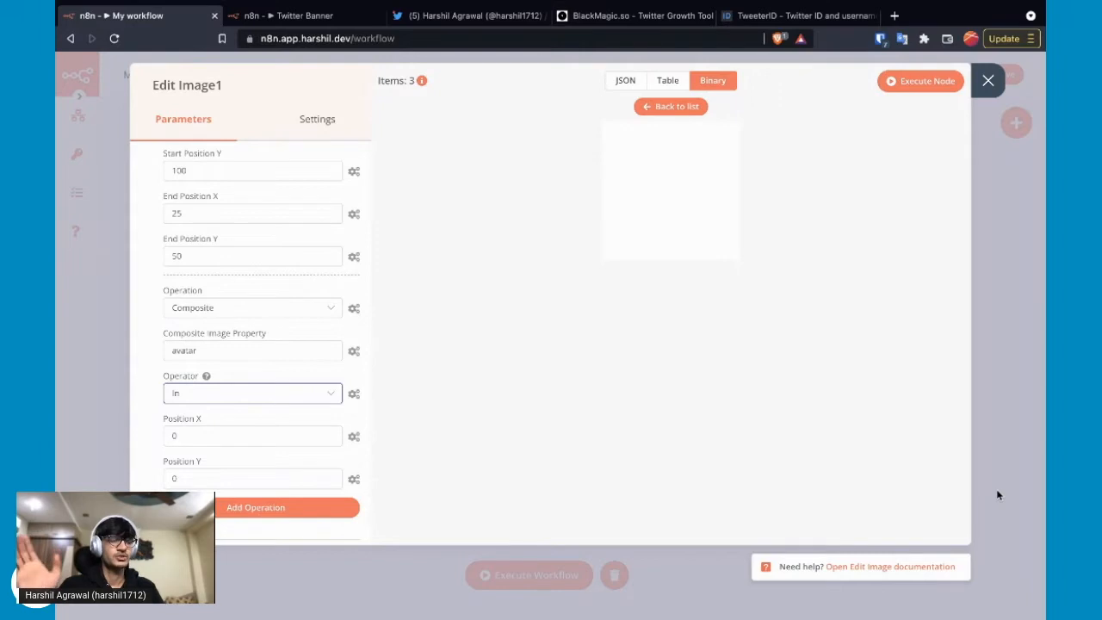
key("super+Tab")
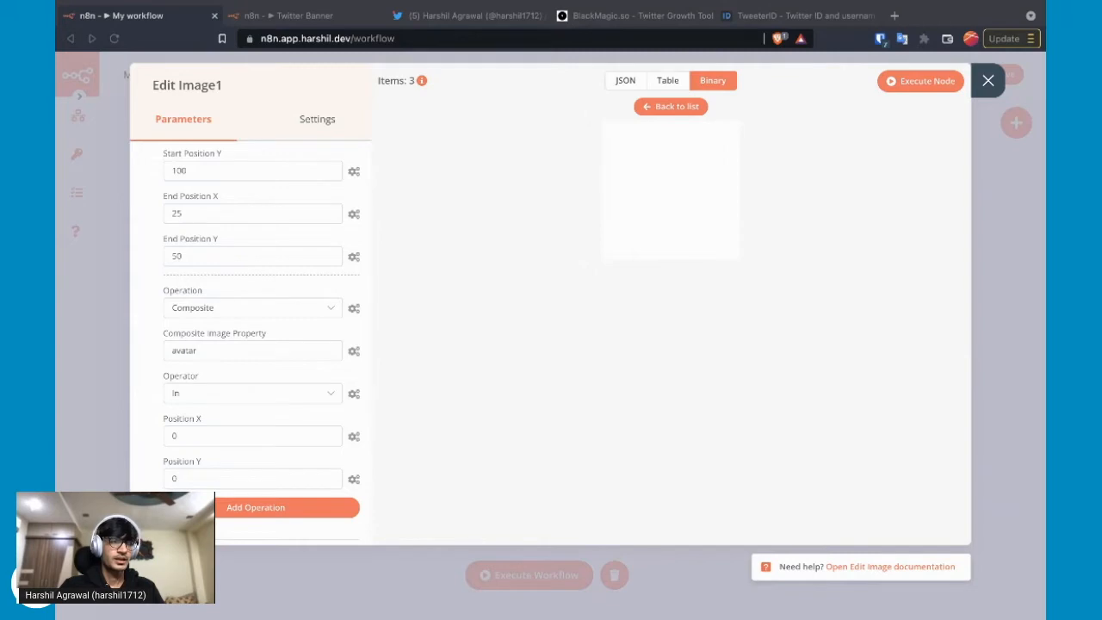
scroll(252, 294, "down", 2)
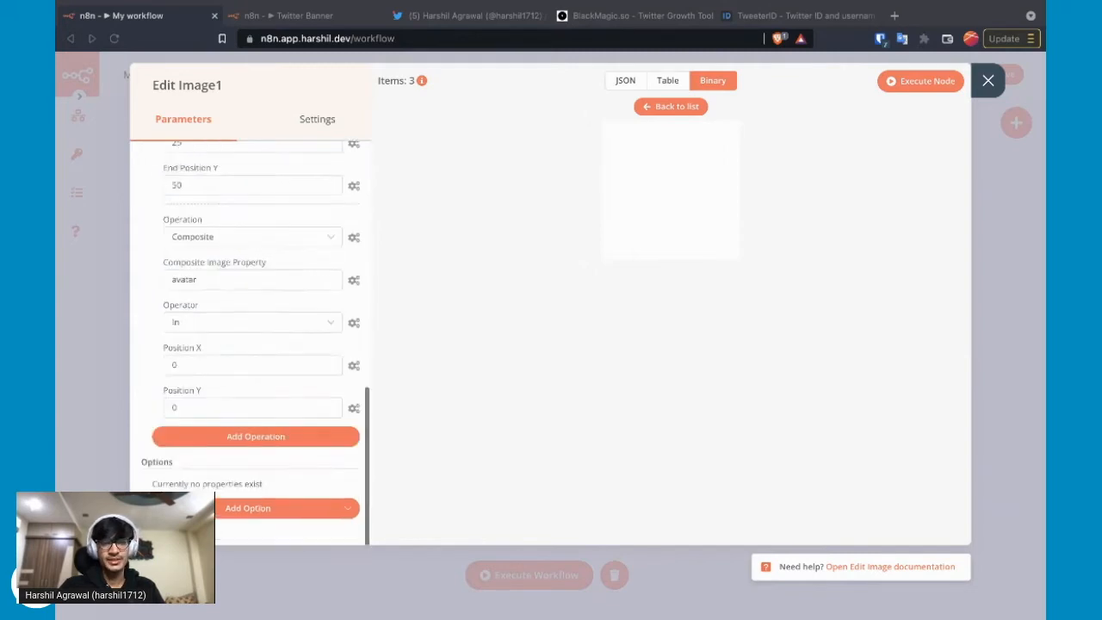
Add a Format option to the Edit Image1 node and set it to png
left_click(252, 293)
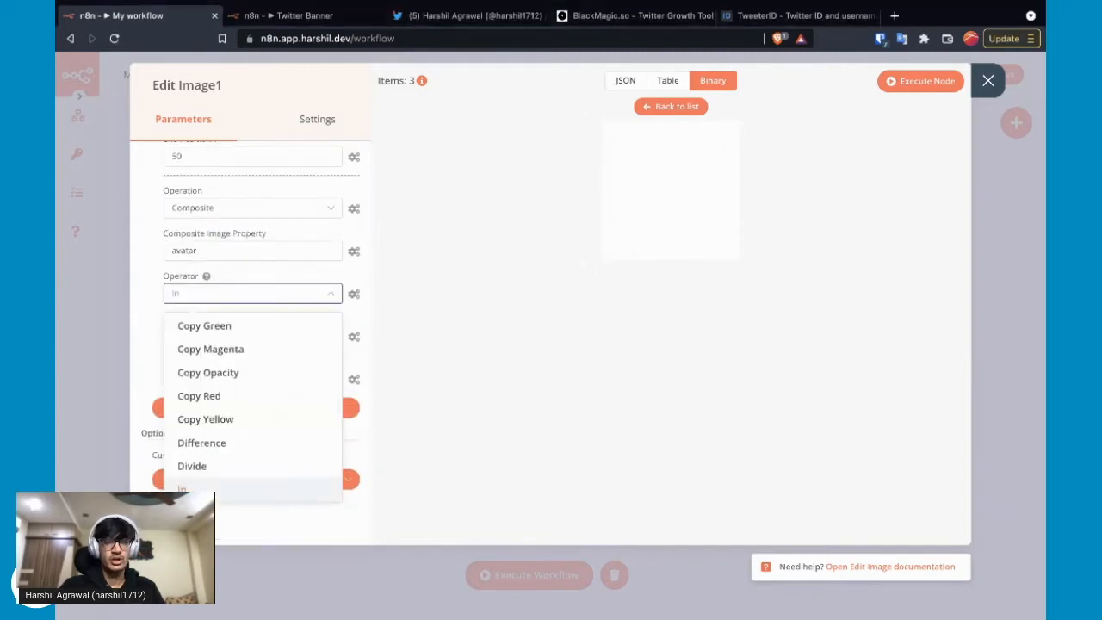
key("Escape")
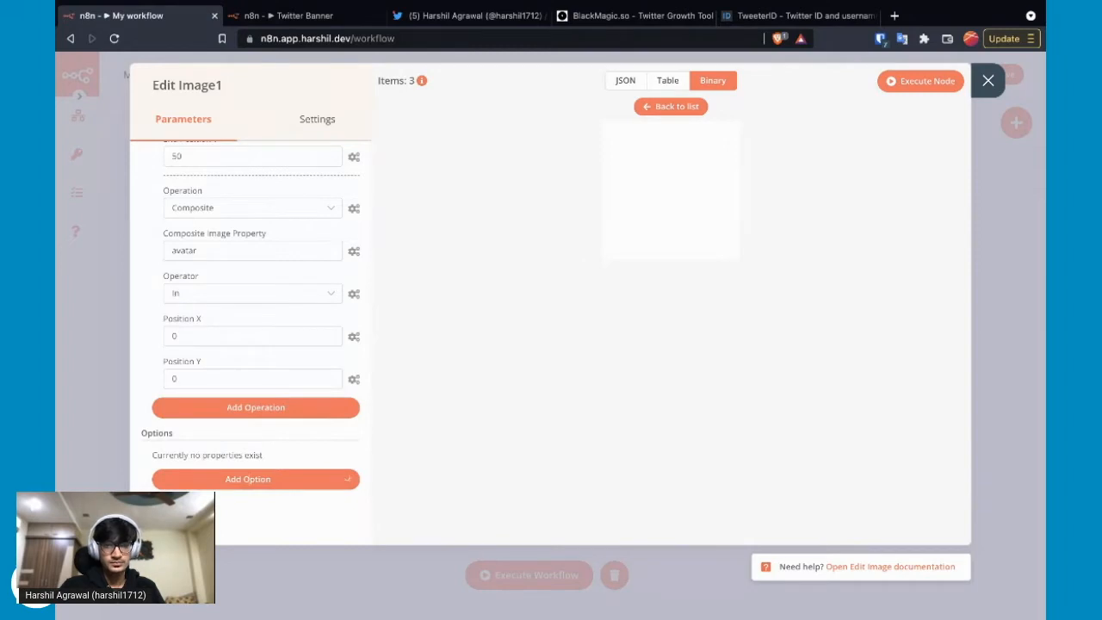
left_click(256, 480)
left_click(256, 539)
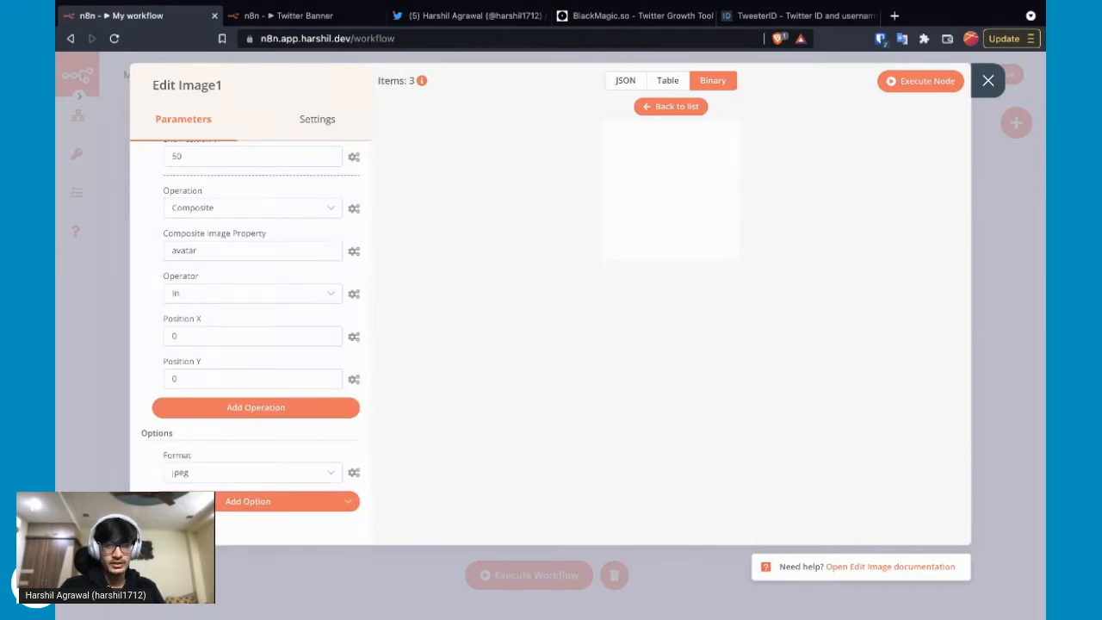
left_click(249, 473)
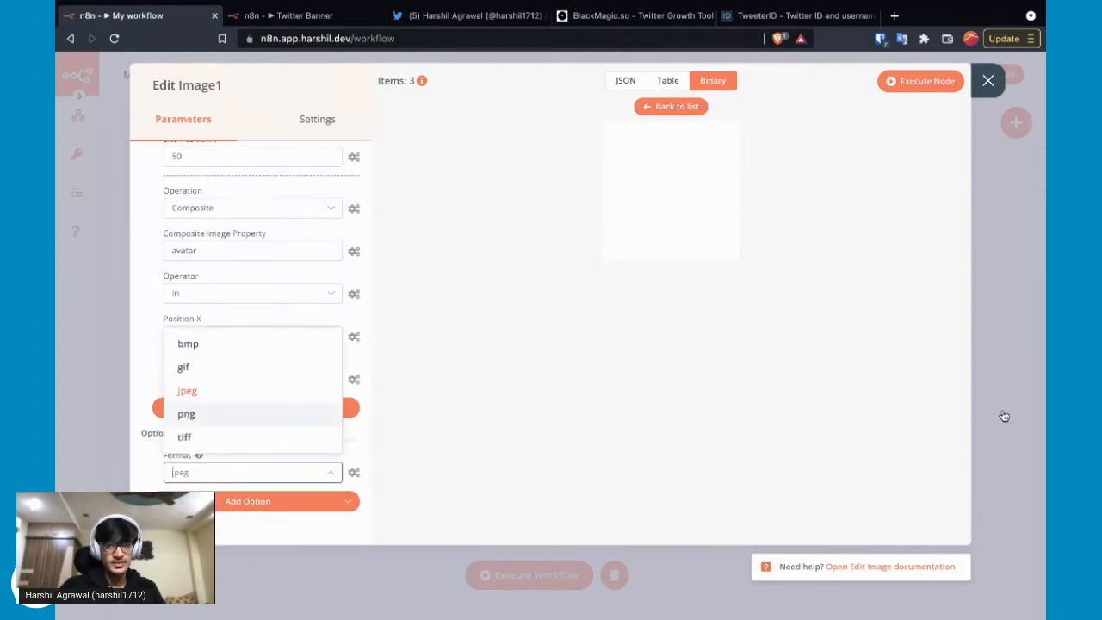
key("Return")
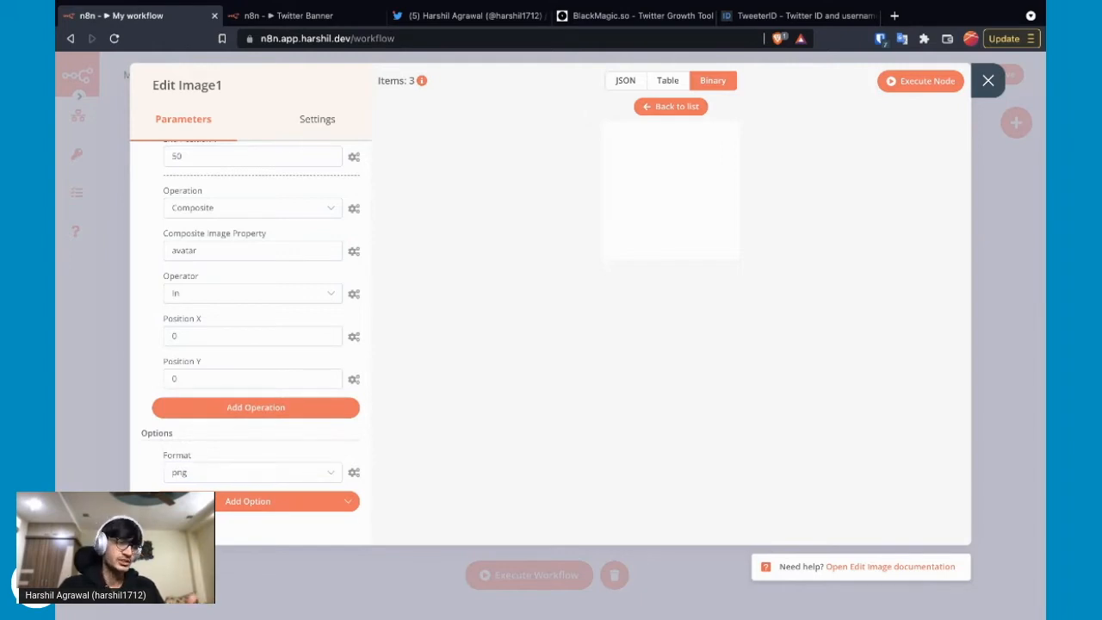
Execute the Edit Image1 node, preview the first avatar from the binary output, and close the node
left_click(671, 107)
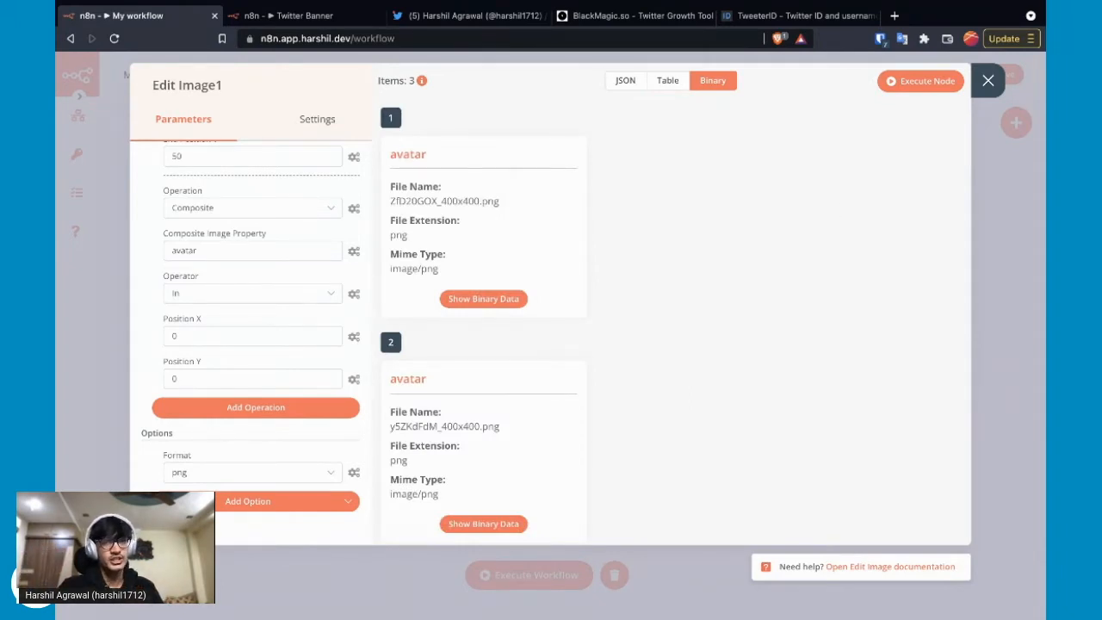
left_click(921, 81)
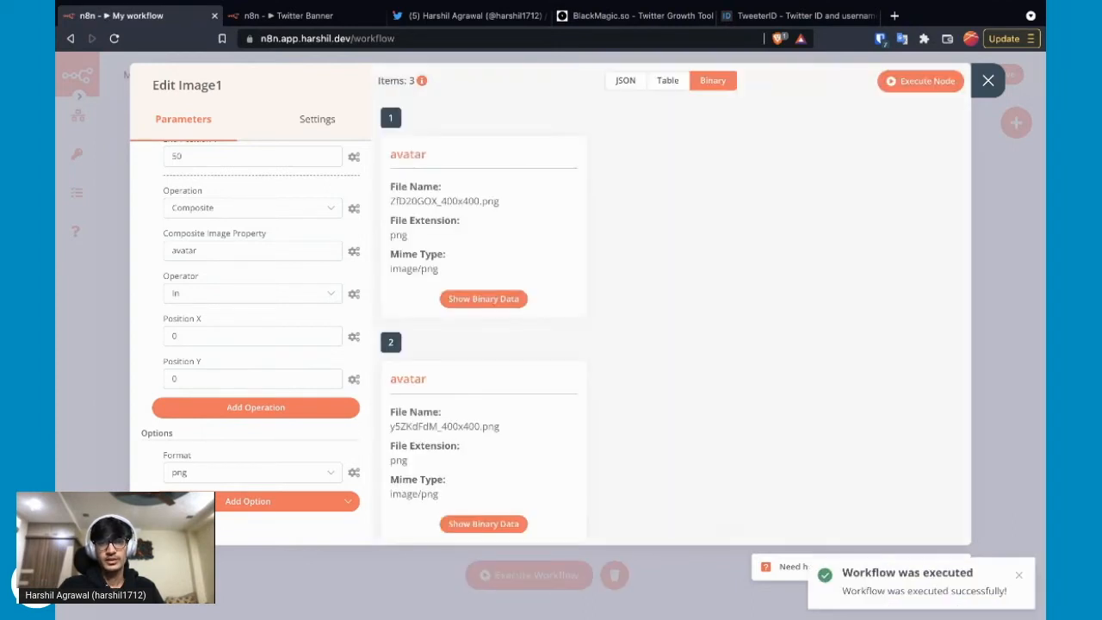
left_click(483, 298)
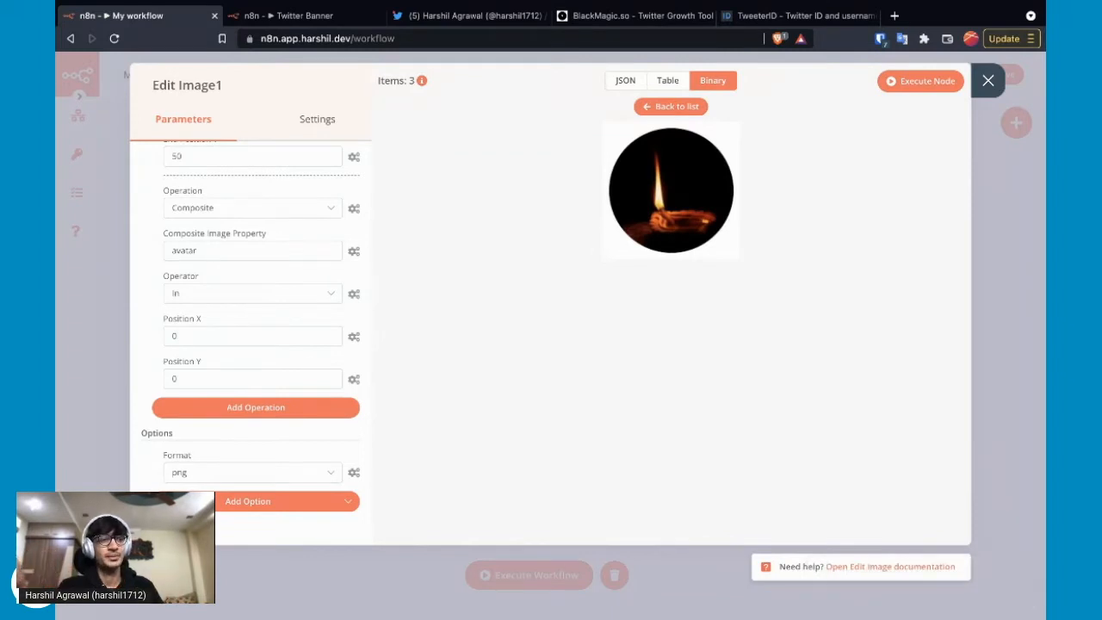
left_click(670, 105)
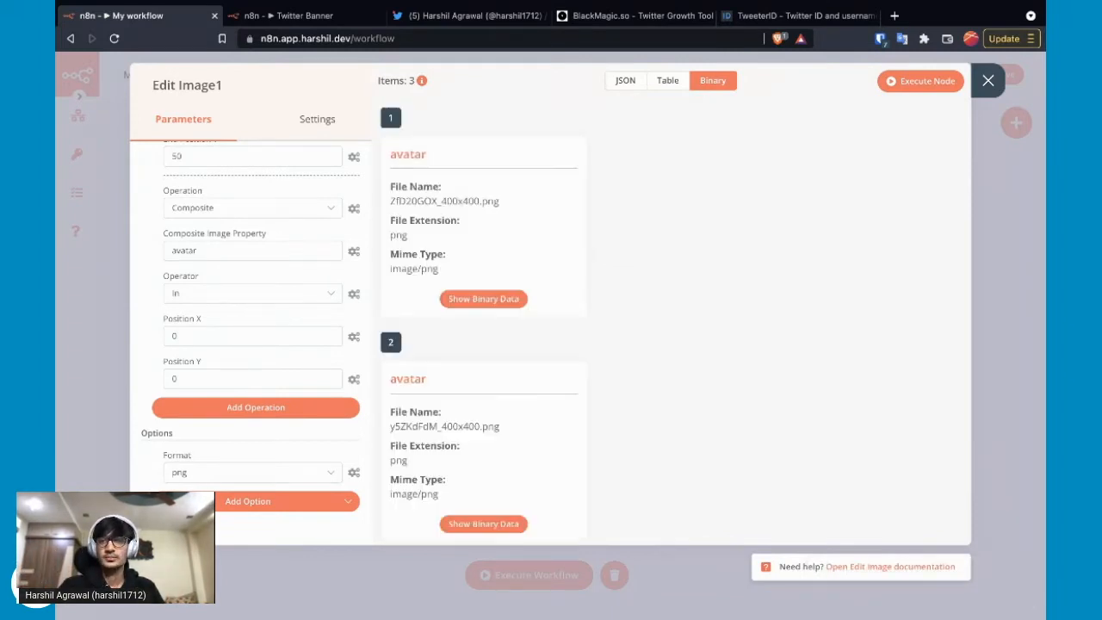
key("Escape")
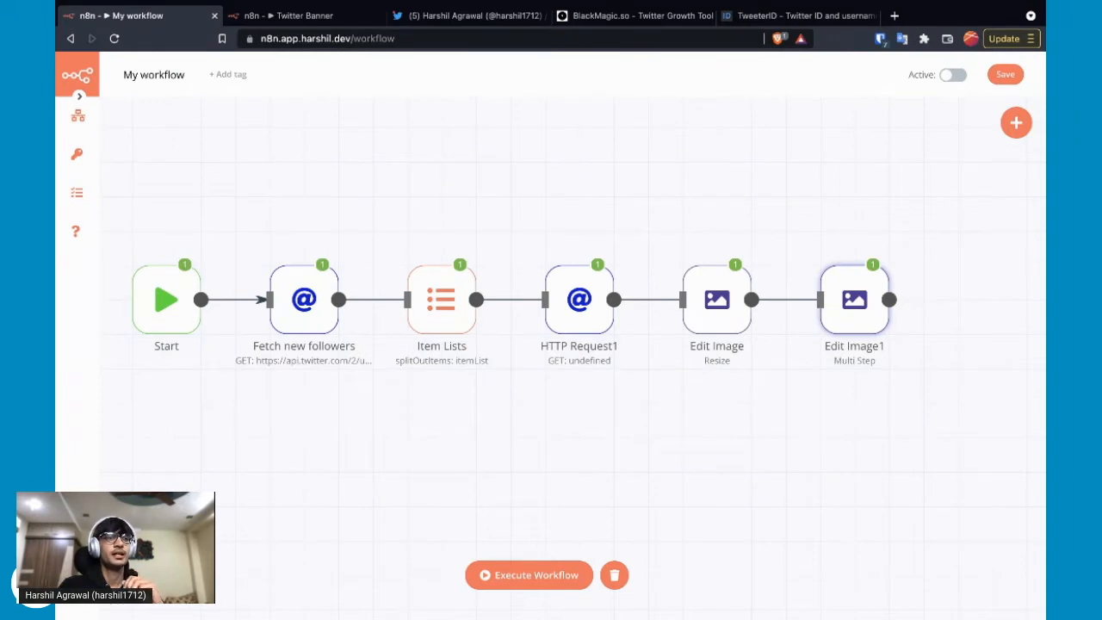
Open the Fetch BG node in the Twitter Banner workflow and preview its background image
key("super+Tab")
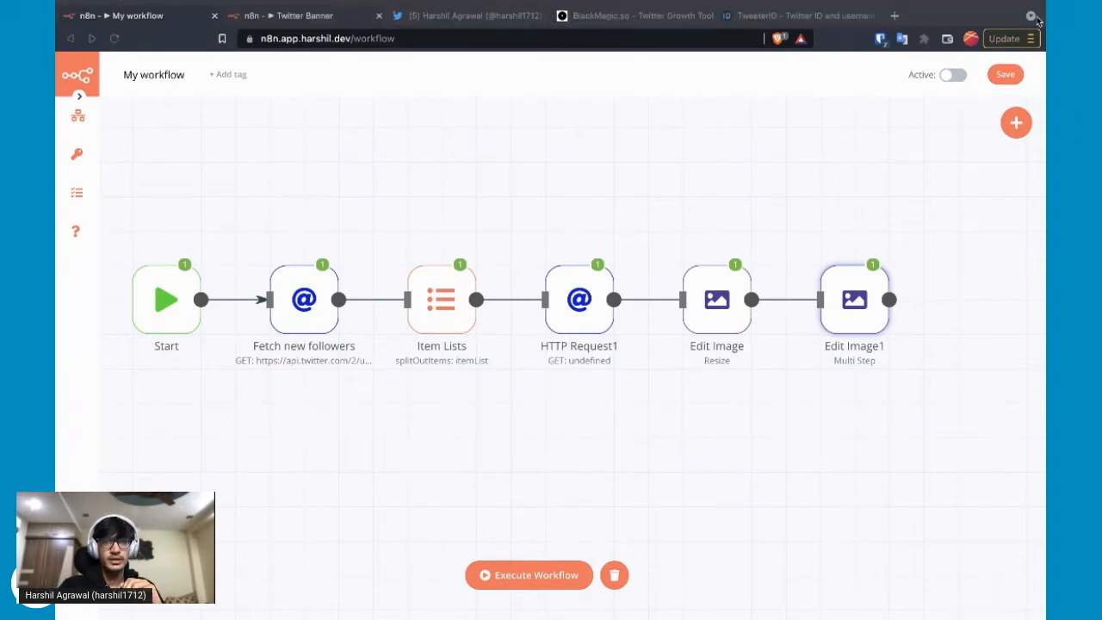
left_click(289, 16)
double_click(714, 263)
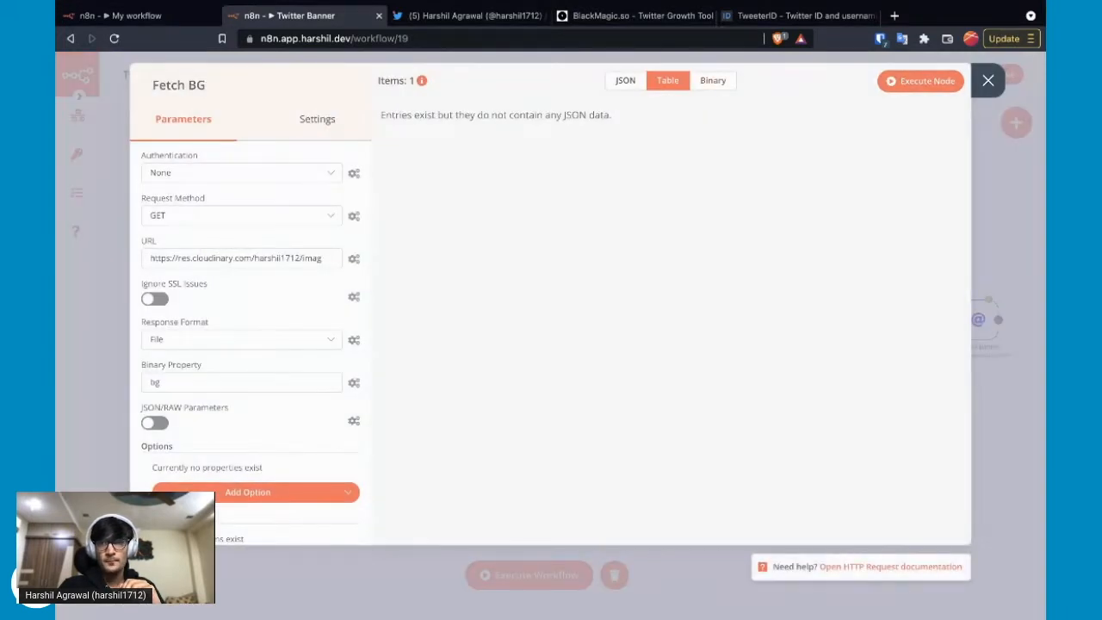
left_click(483, 299)
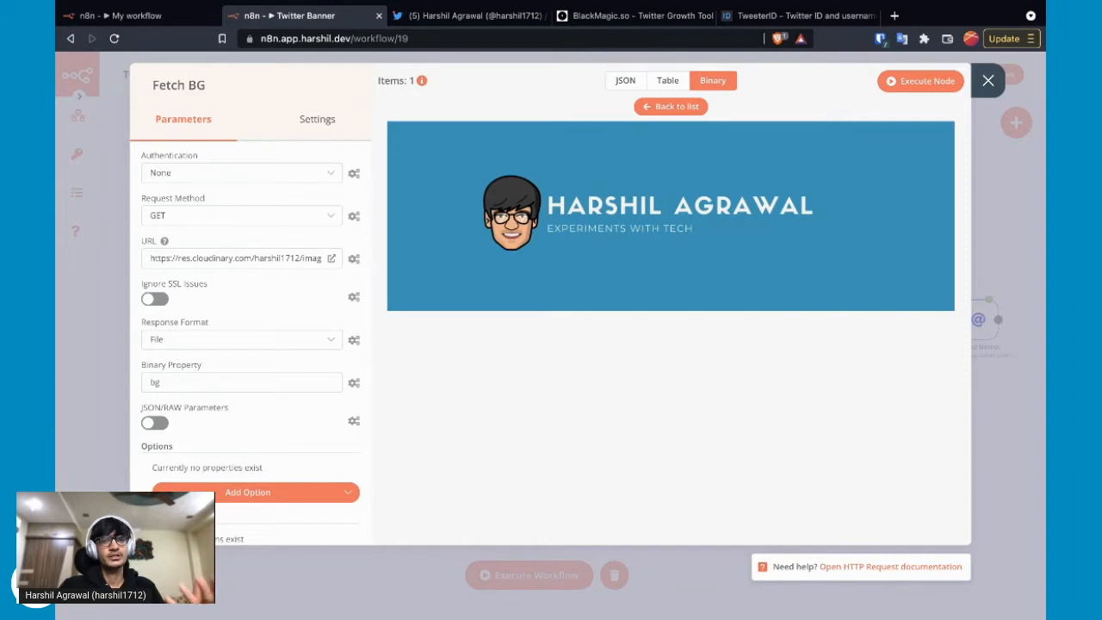
Copy the background image URL from the Fetch BG node and return to the My workflow canvas
left_click(299, 259)
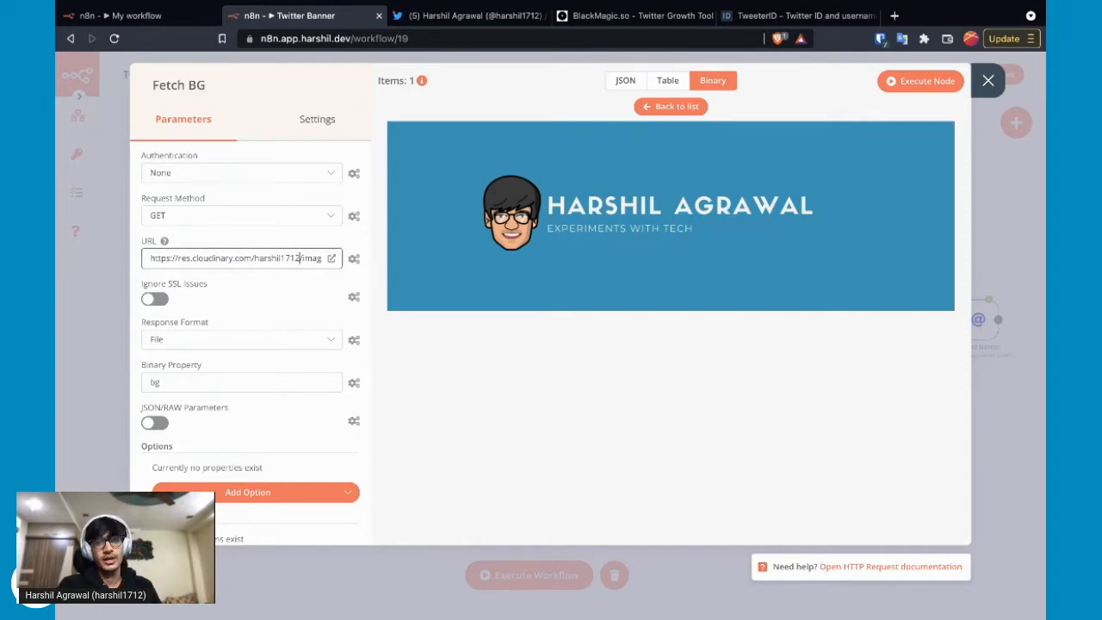
key("ctrl+a")
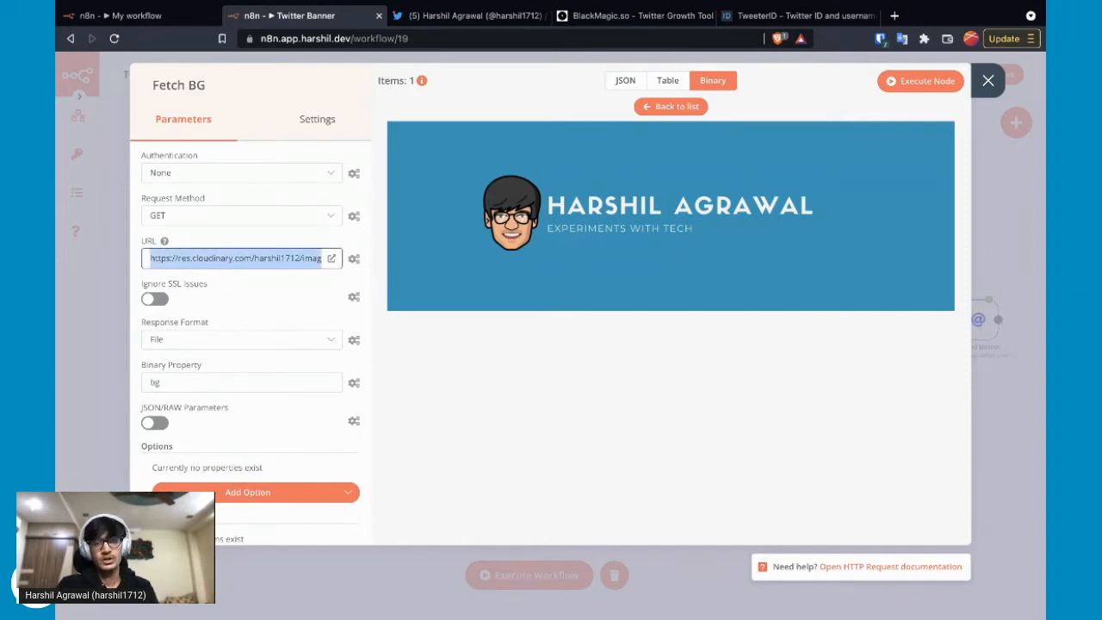
left_click(482, 370)
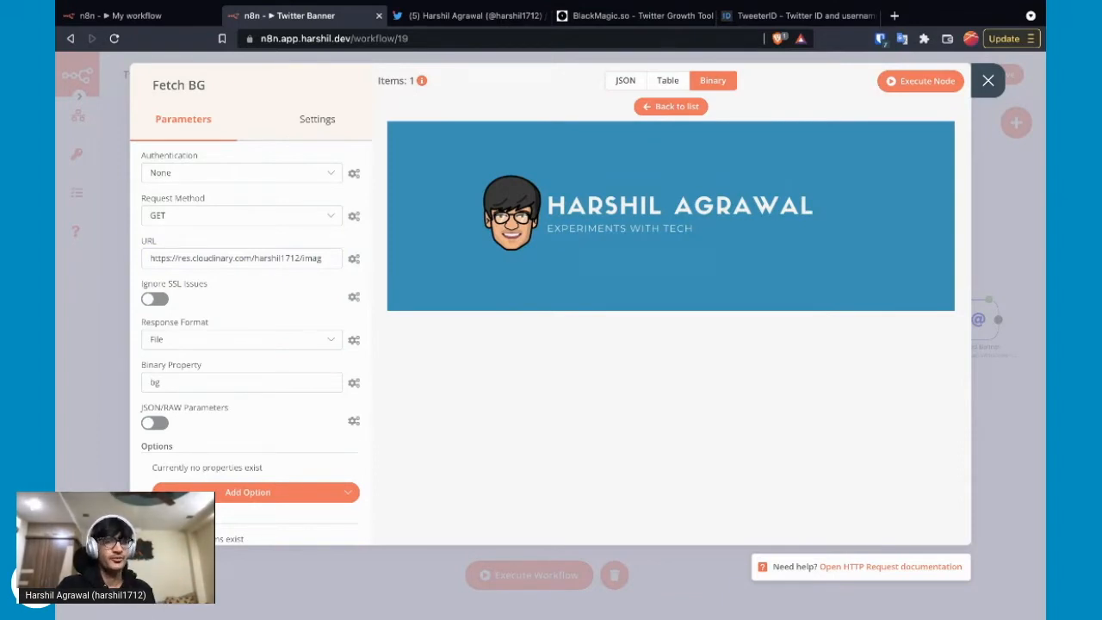
left_click(988, 81)
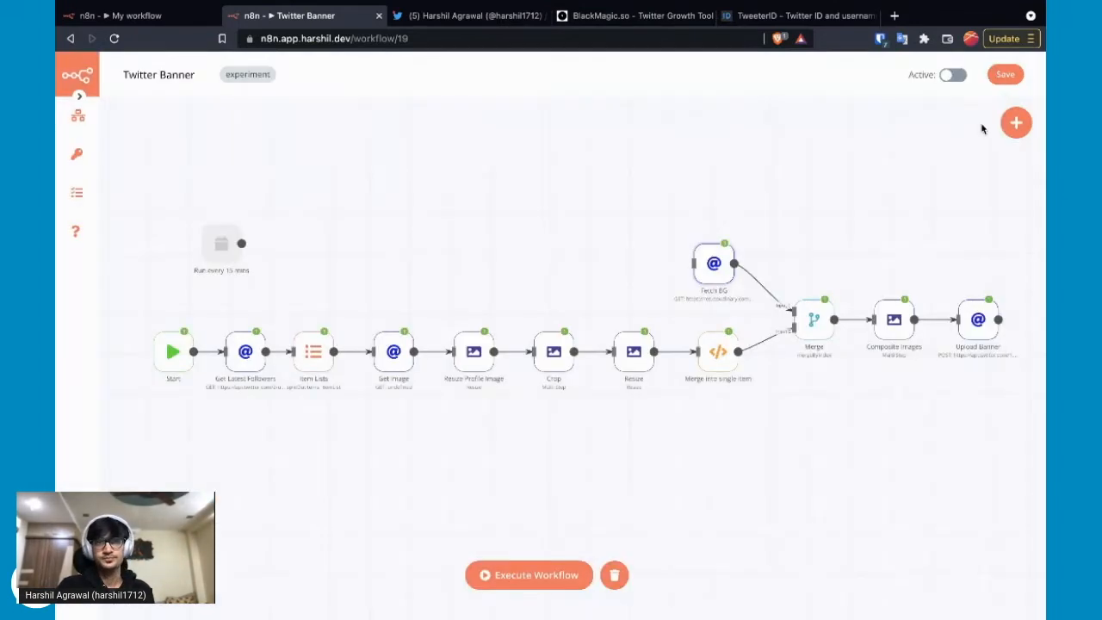
key("ctrl+shift+Tab")
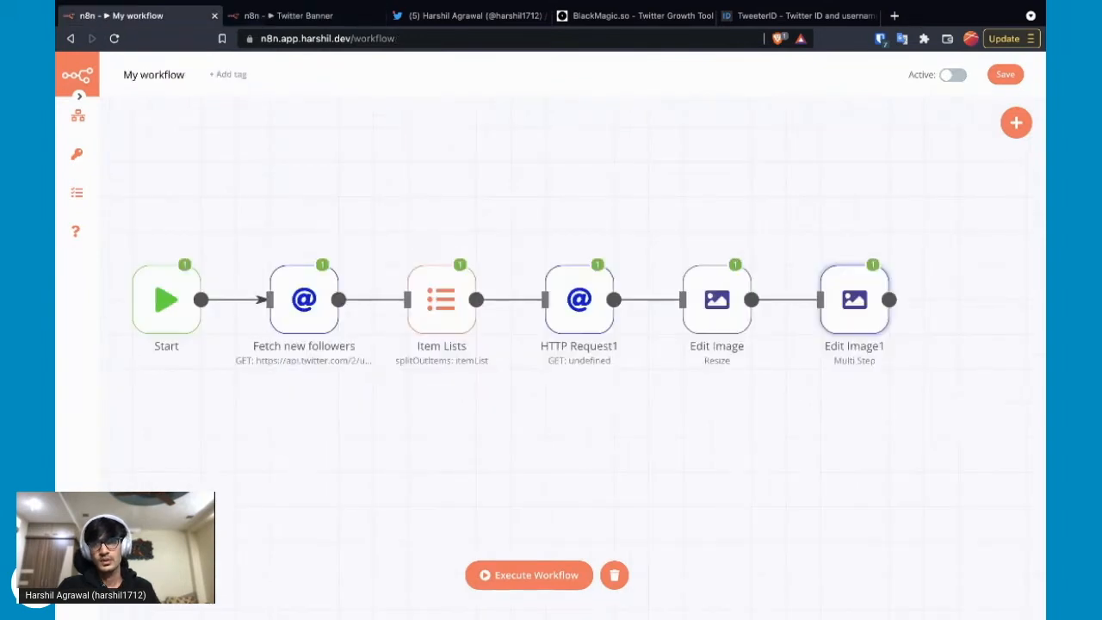
Add an HTTP Request node, remove its connection from Edit Image1, and place it above the Edit Image1 node
scroll(551, 336, "right", 2)
scroll(414, 345, "right", 1)
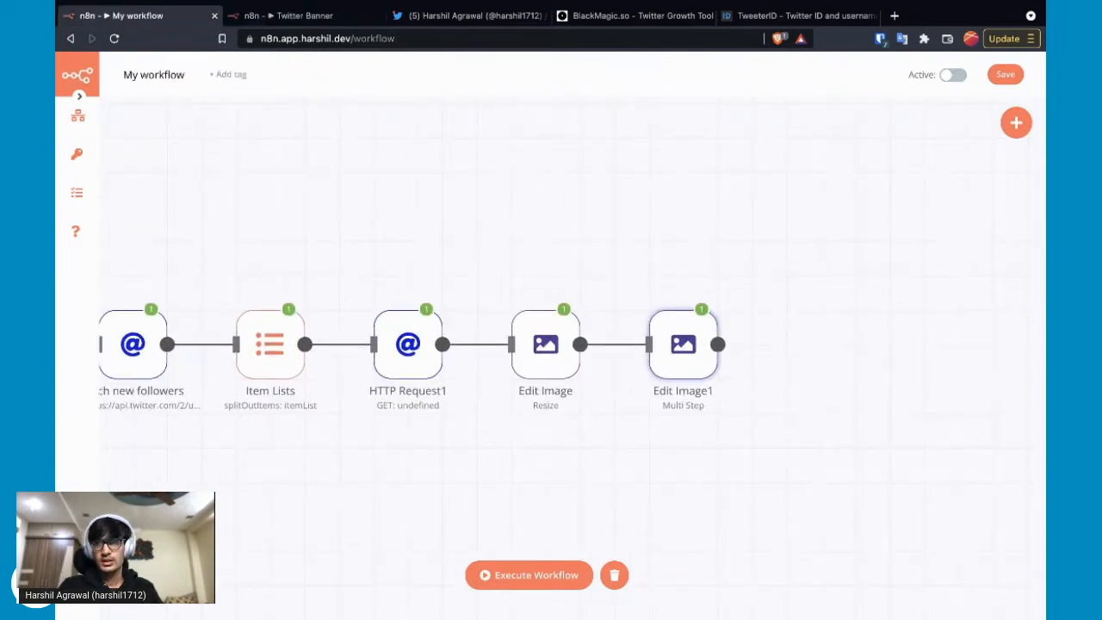
key("Tab")
type("htt")
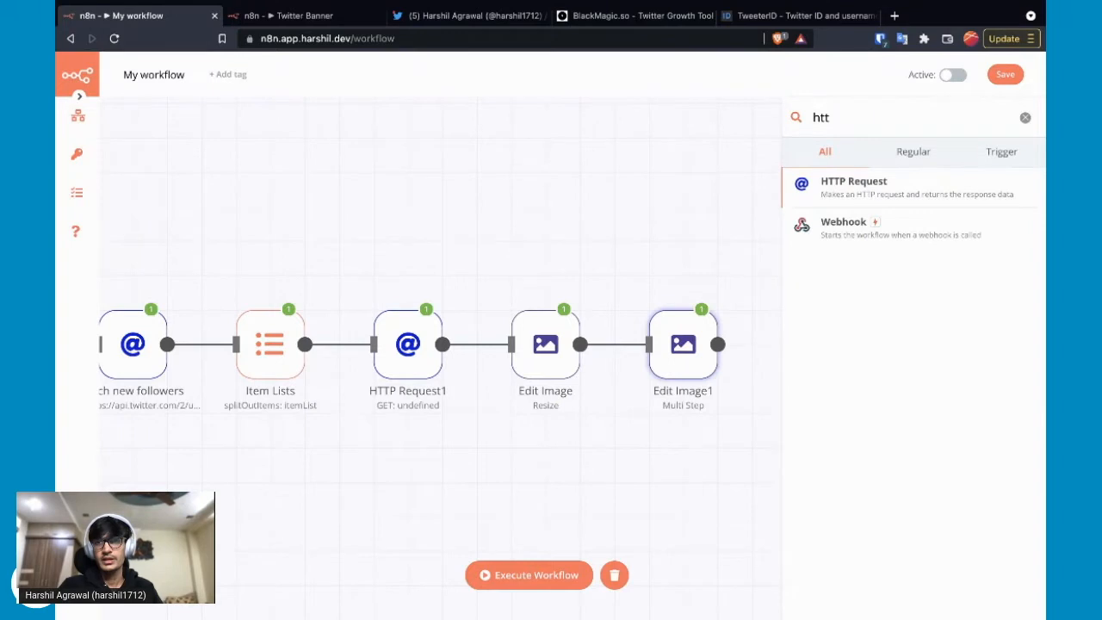
key("Return")
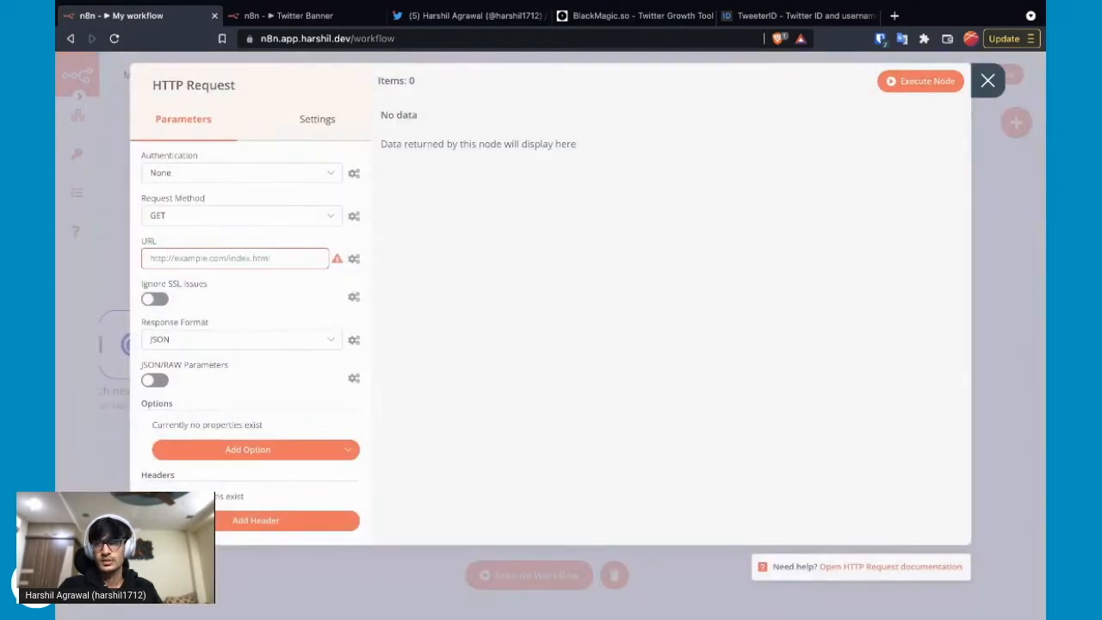
key("Escape")
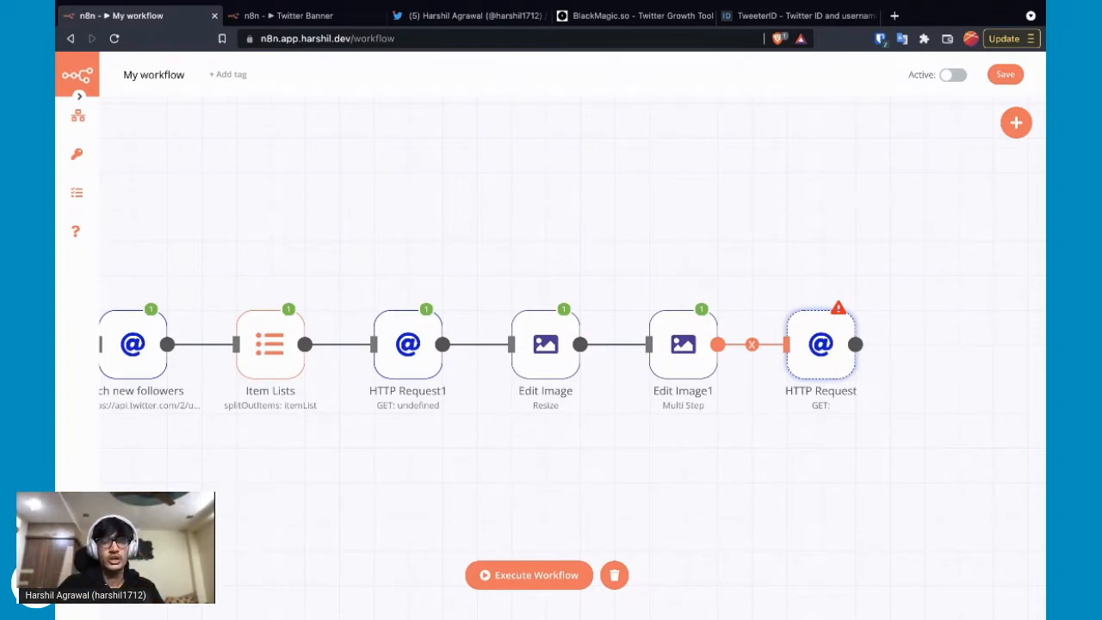
left_click(752, 345)
left_click_drag(821, 344, 683, 172)
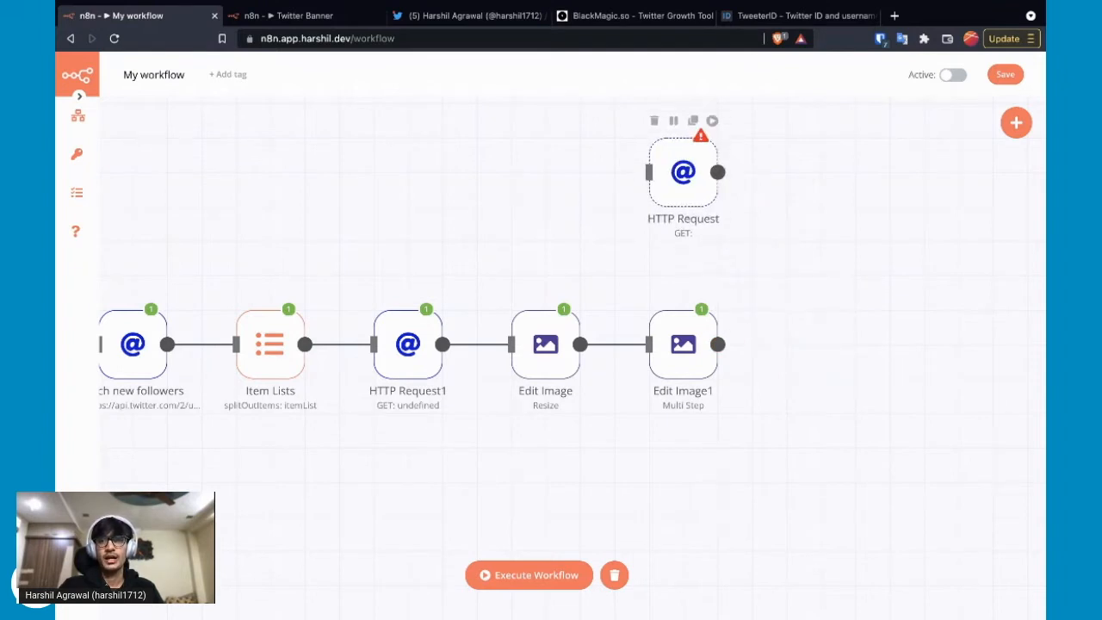
Paste the copied background image URL into the new HTTP Request node and set its response format to File
double_click(683, 172)
left_click(215, 259)
key("super+v")
left_click(250, 294)
left_click(249, 340)
left_click(215, 375)
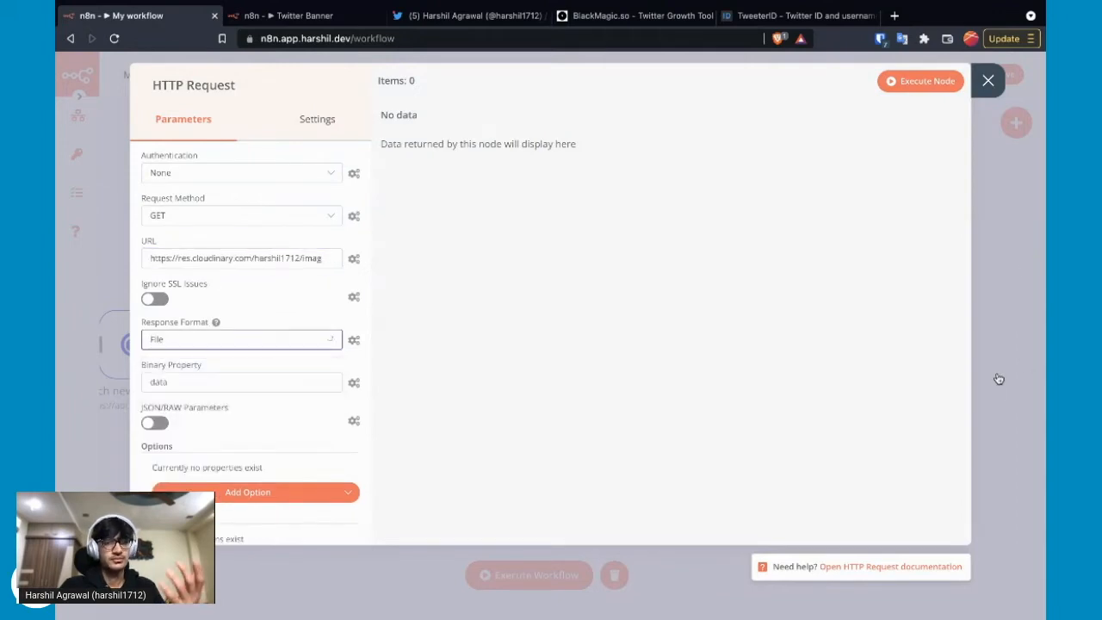
Set the HTTP Request node's binary property to bg and close the node
double_click(162, 383)
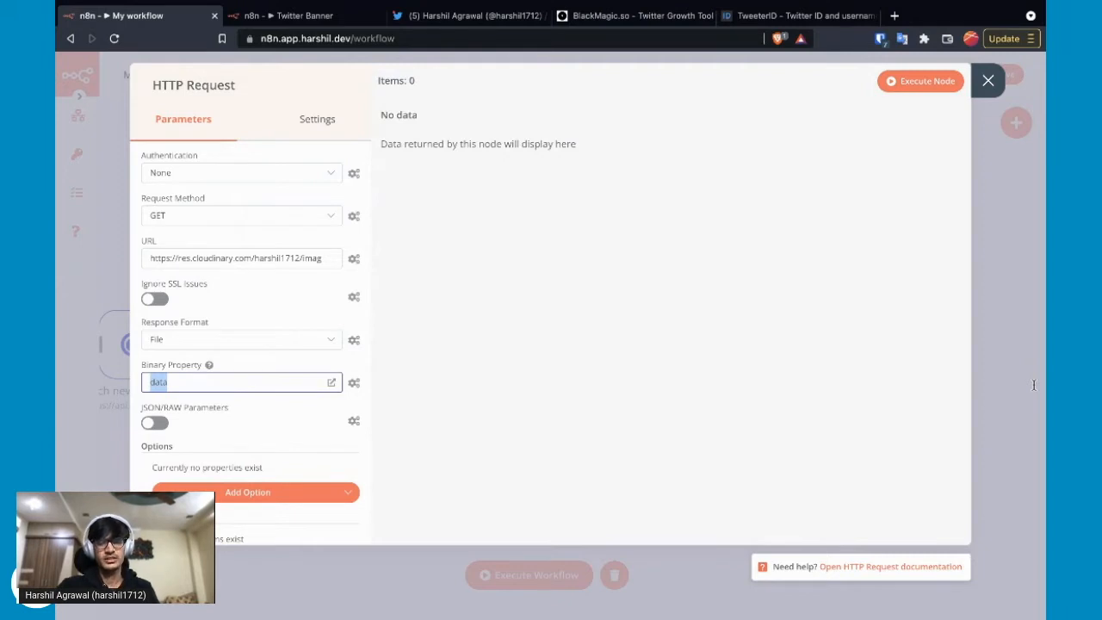
type("bg")
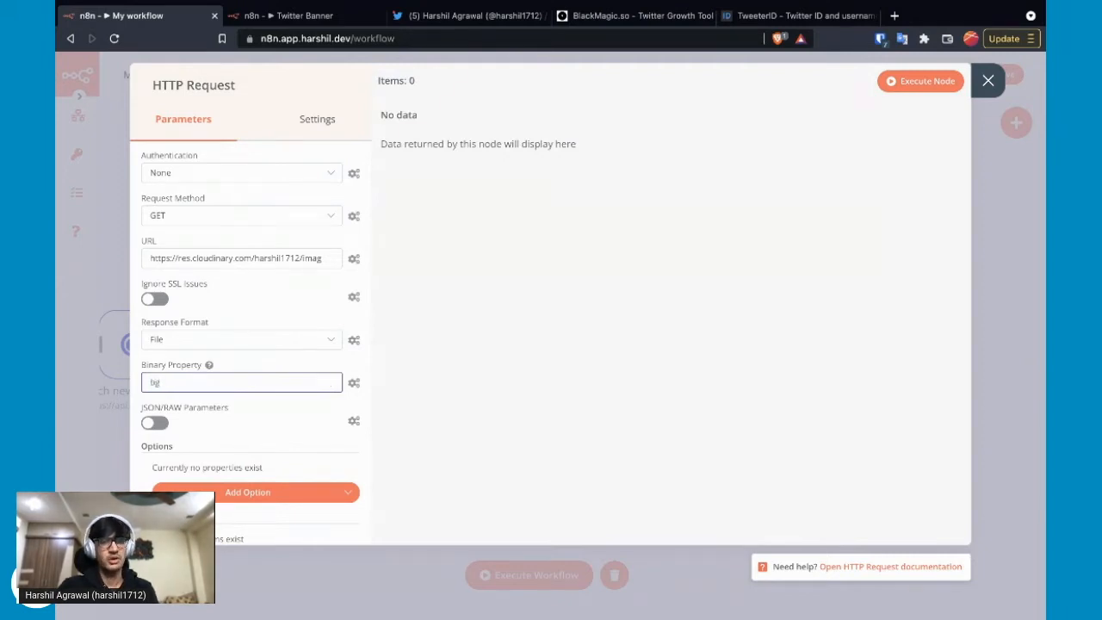
left_click(988, 80)
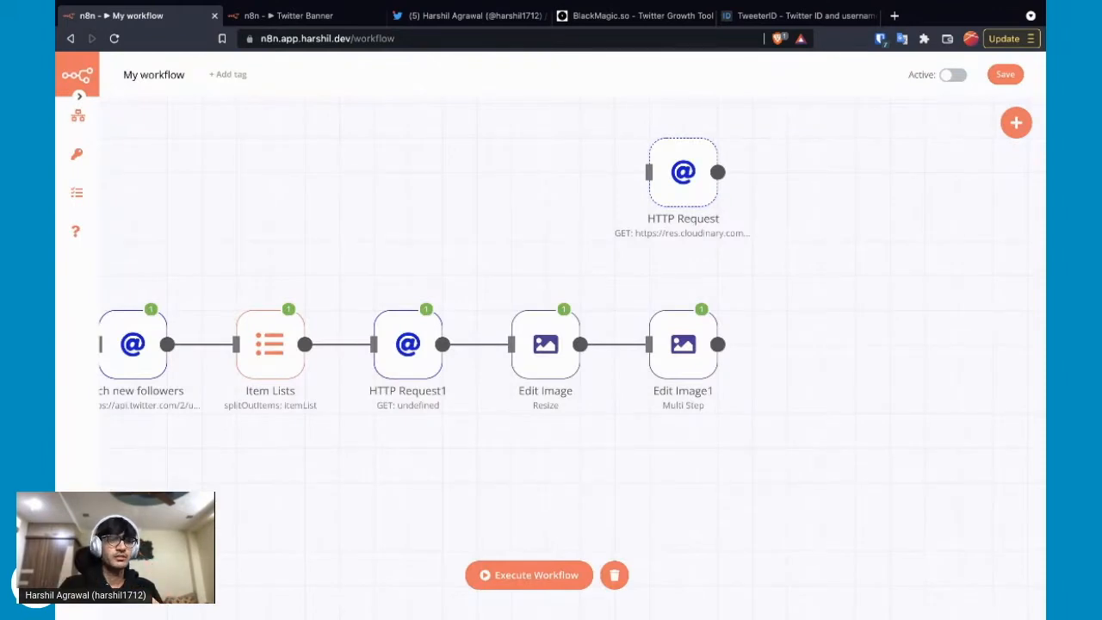
Review the avatar items in the Edit Image1 node's binary output
key("super+Tab")
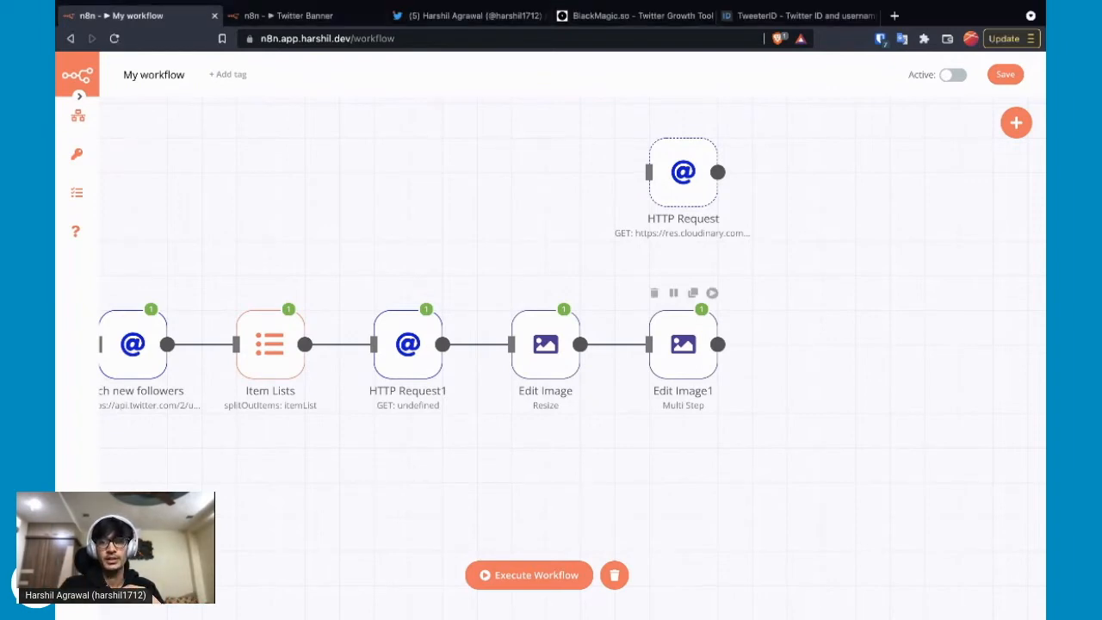
double_click(683, 344)
left_click(713, 81)
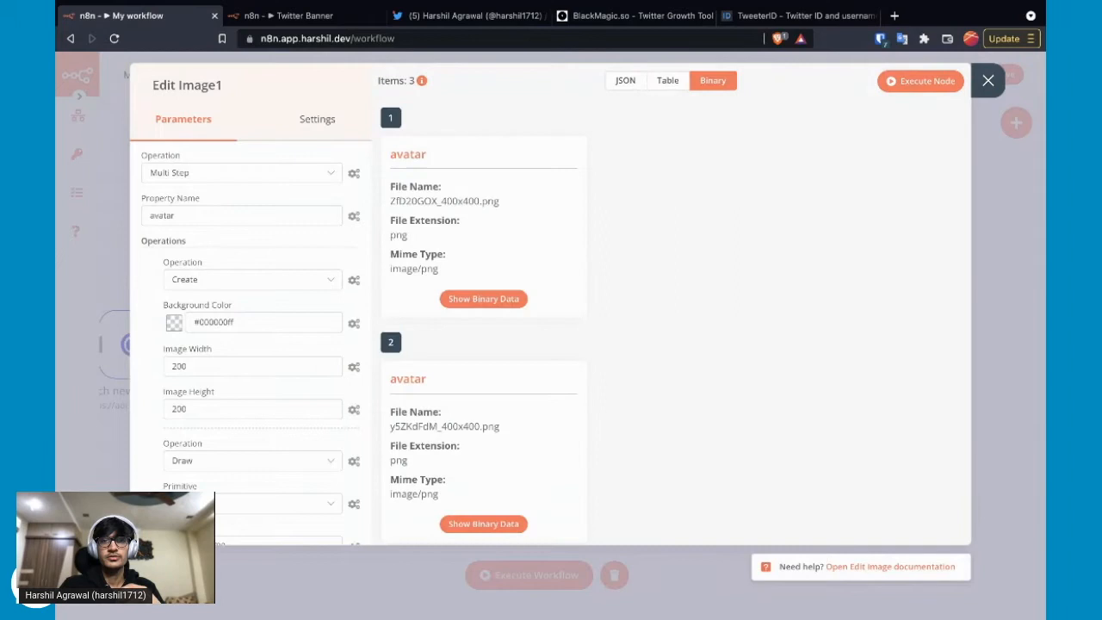
scroll(672, 327, "down", 2)
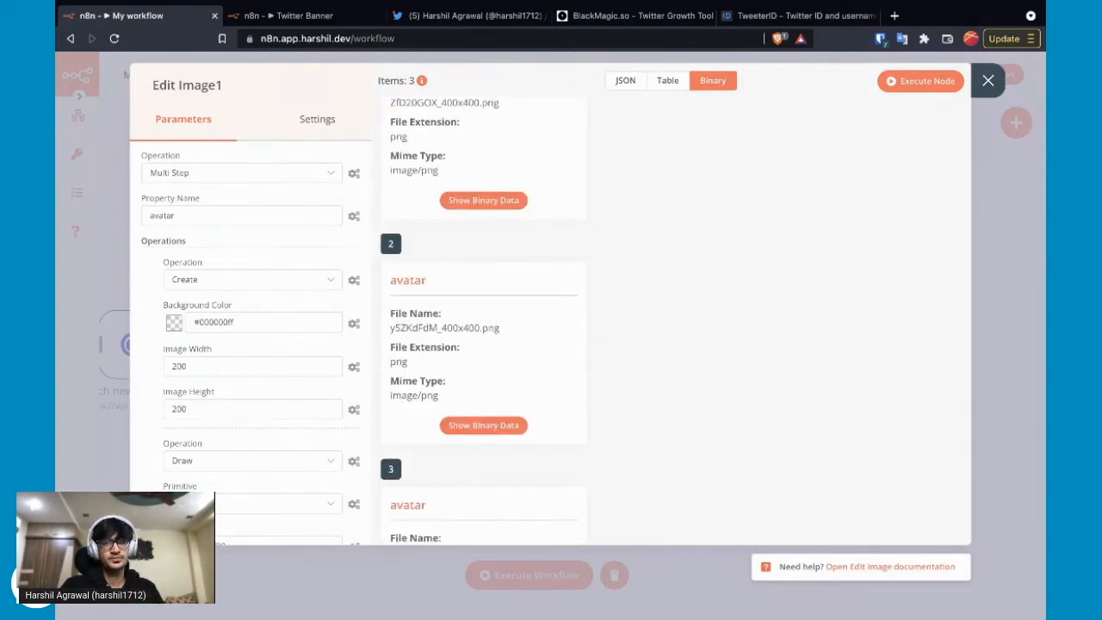
scroll(671, 327, "down", 3)
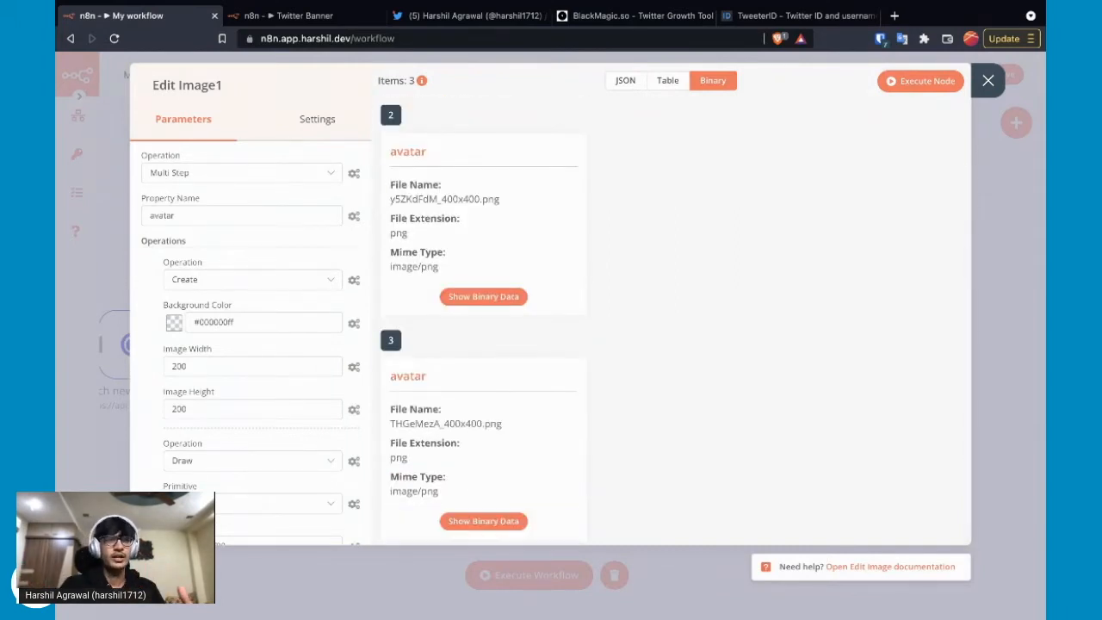
scroll(482, 327, "up", 5)
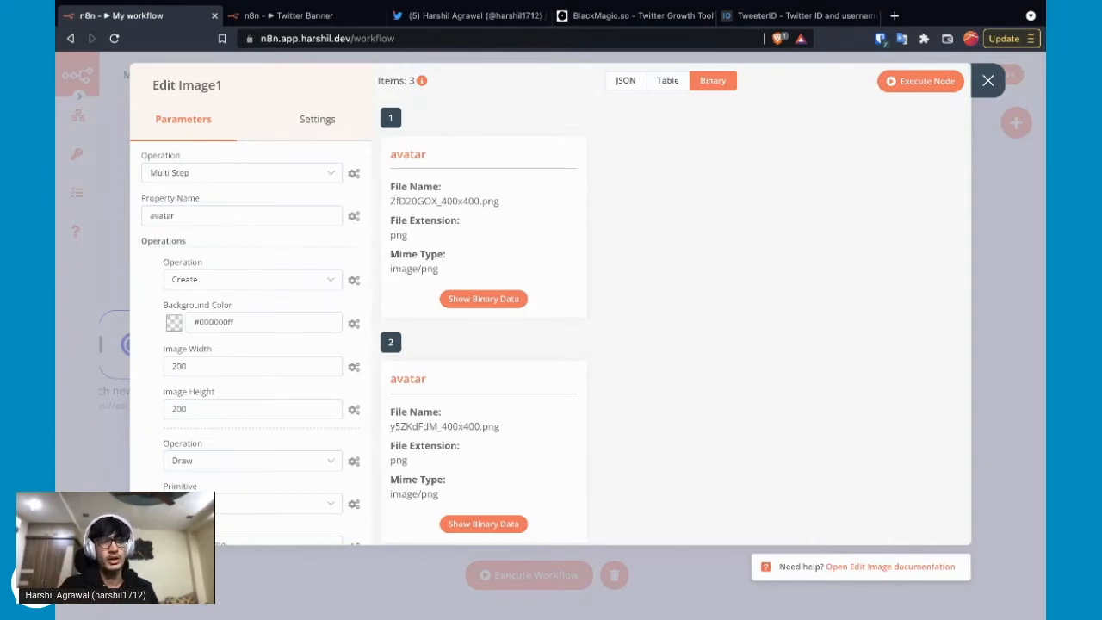
left_click(987, 80)
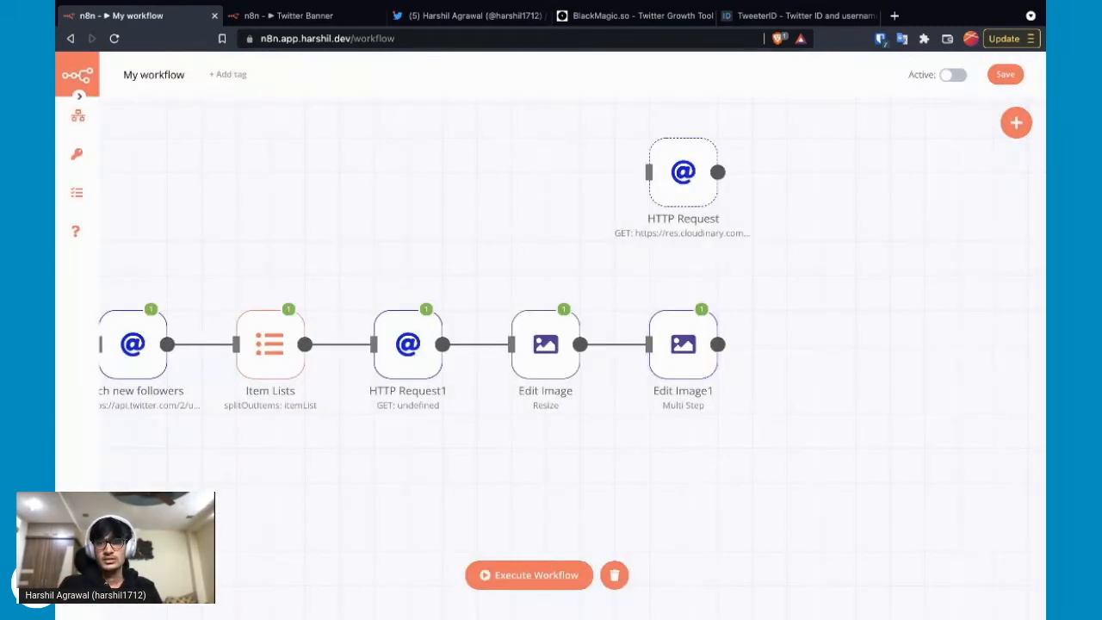
Add a Function node connected to the output of the Edit Image1 node
left_click(718, 344)
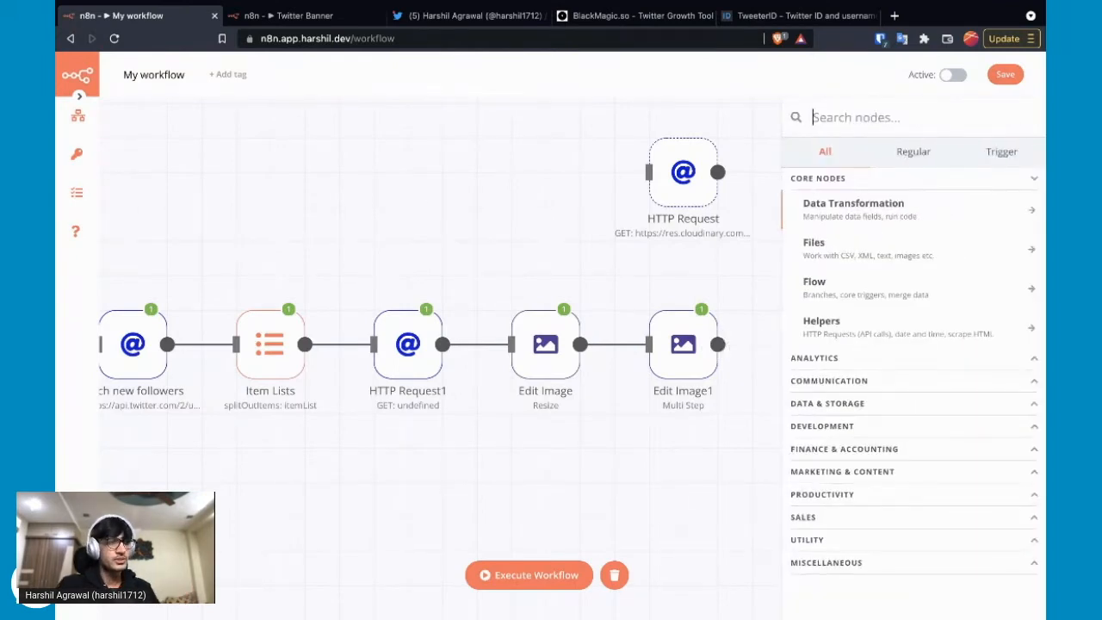
type("func")
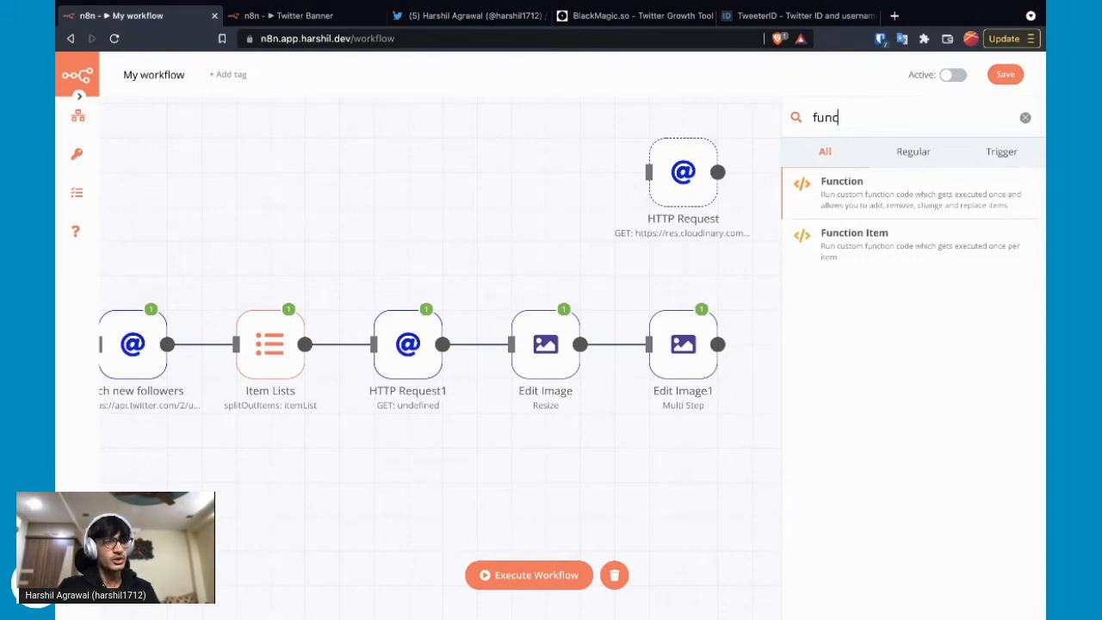
key("Return")
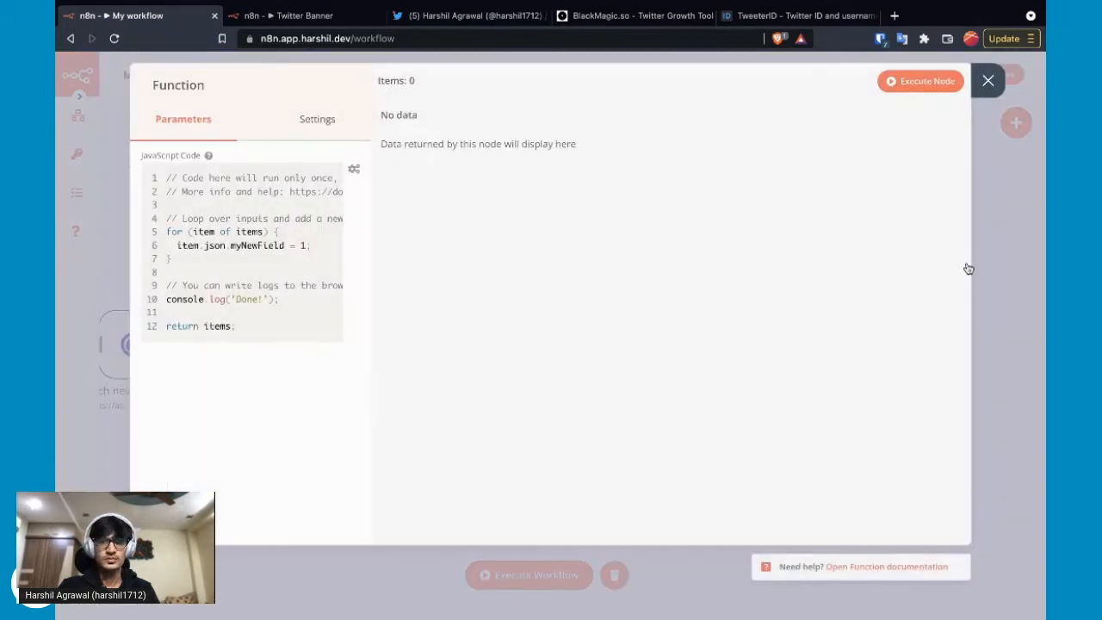
Replace the Function code with a loop storing each item's binary.data as data${i}, returning one item with numIcons set to items.length and binary
key("super+Tab")
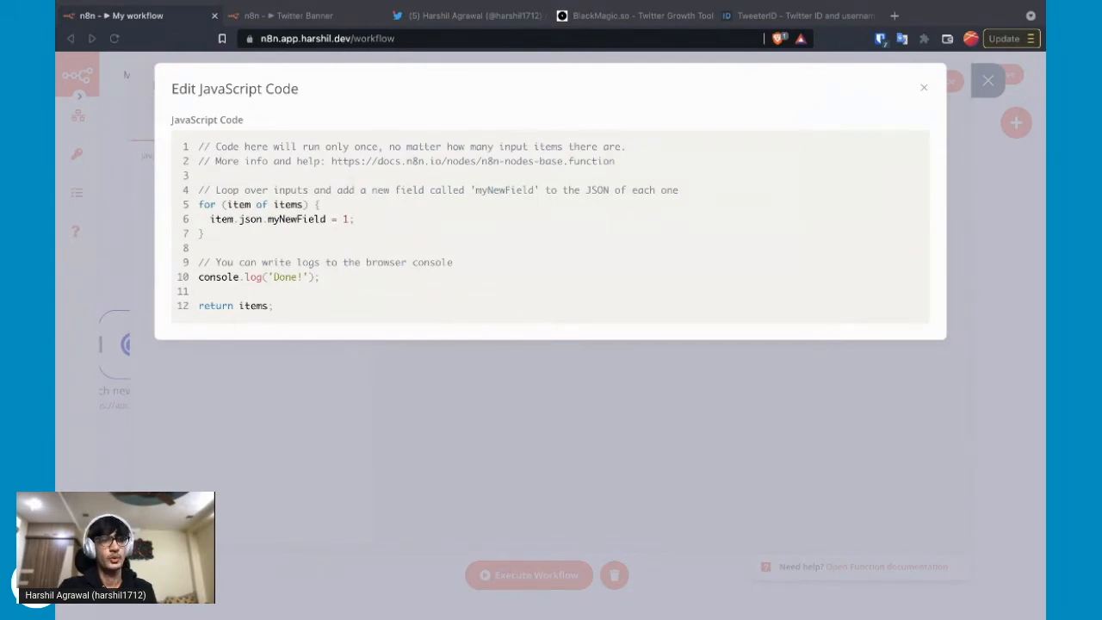
key("super+Tab")
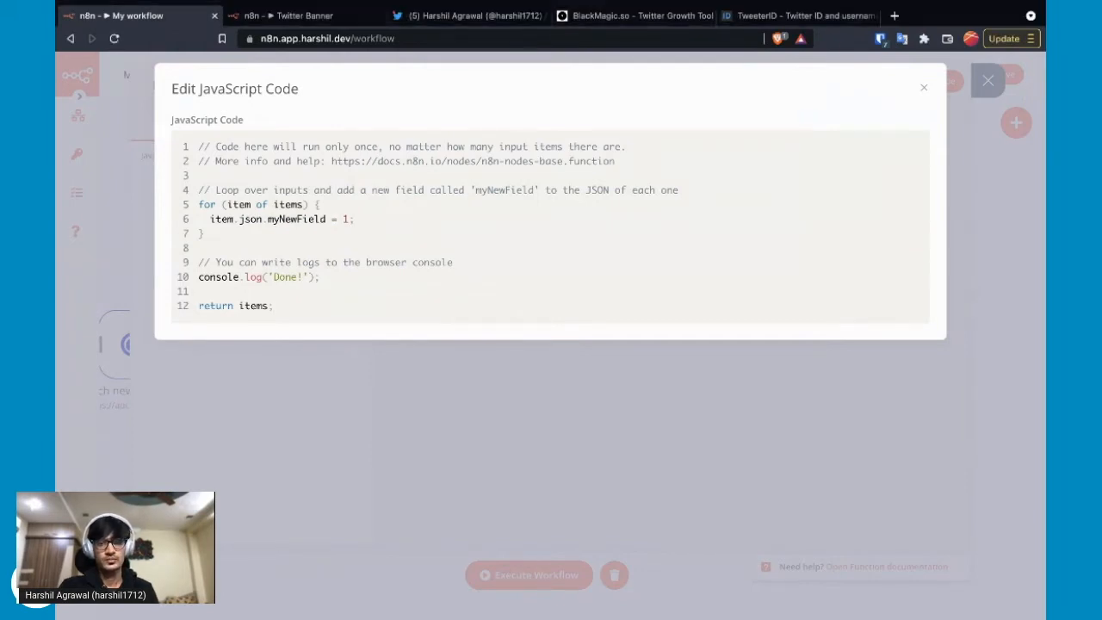
key("super+a")
type("const binary = {}; for (let i=0; i < items.length; i++) {   binary[`data${i}`] = items[i].binary.data; }  return [   {     json: {       numIcons: items.length,     },     binary,   } ];")
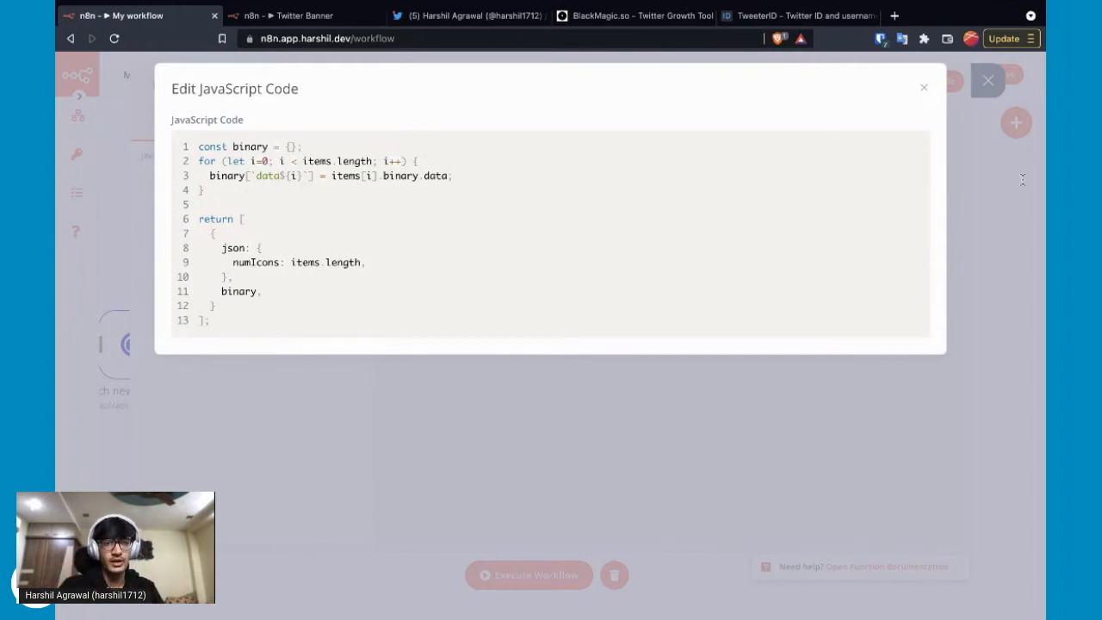
Make the loop in the Function code read items[i].binary.avatar and close the expanded code editor
double_click(268, 175)
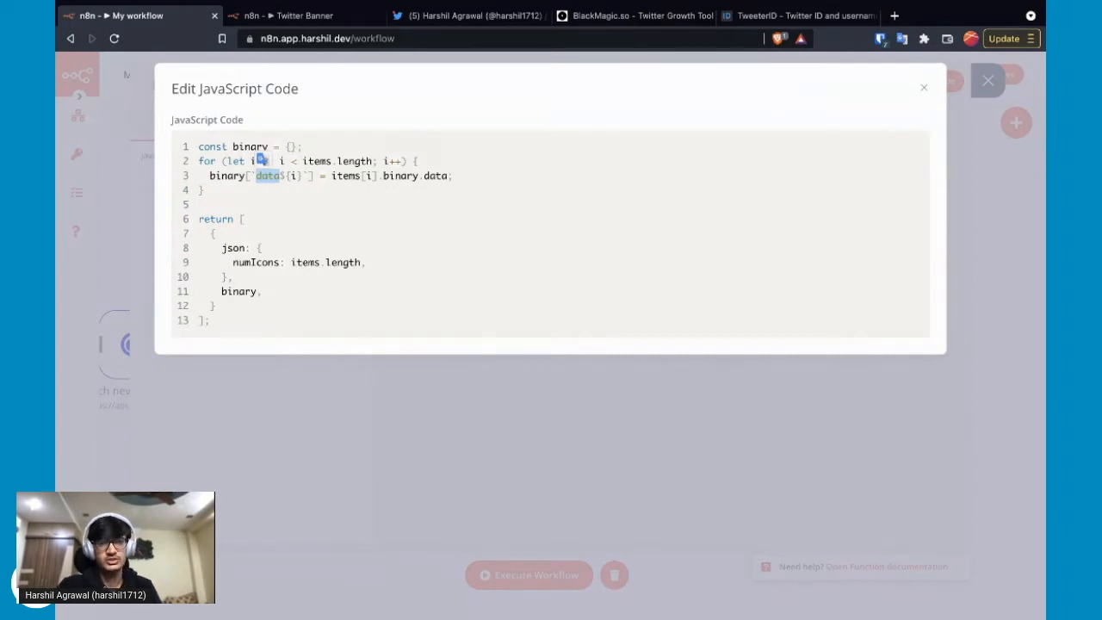
left_click(1037, 179)
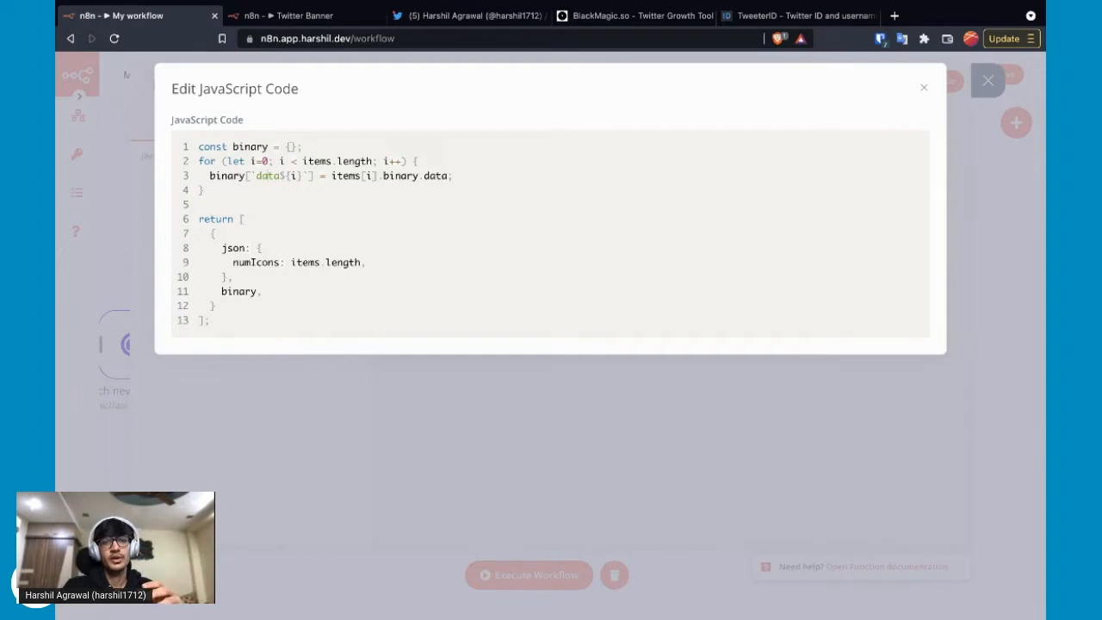
double_click(435, 176)
type("avatar")
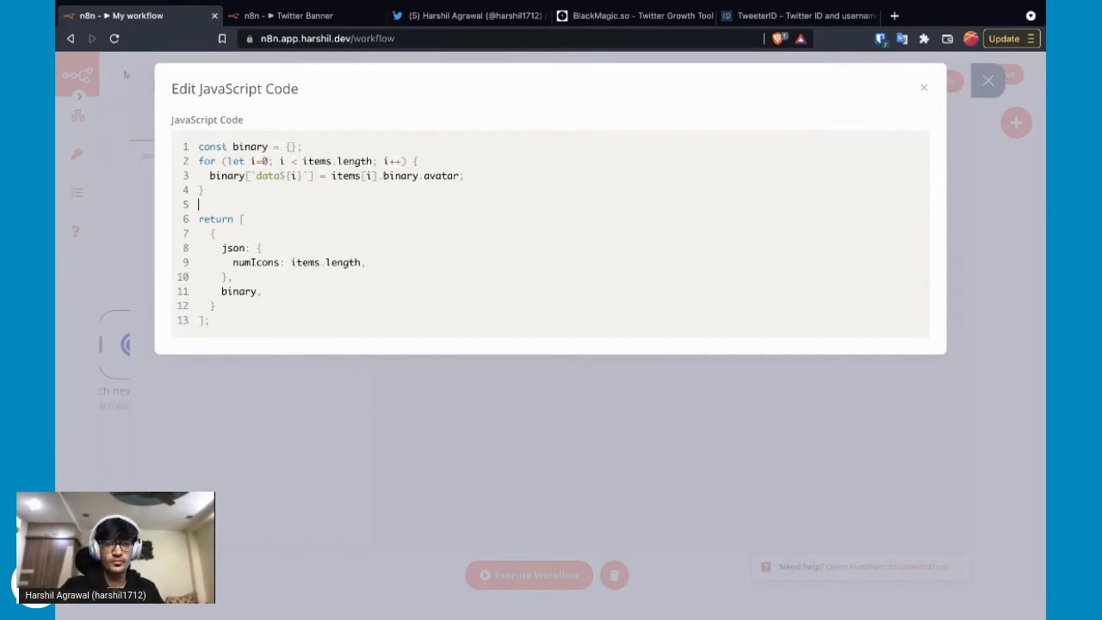
key("Escape")
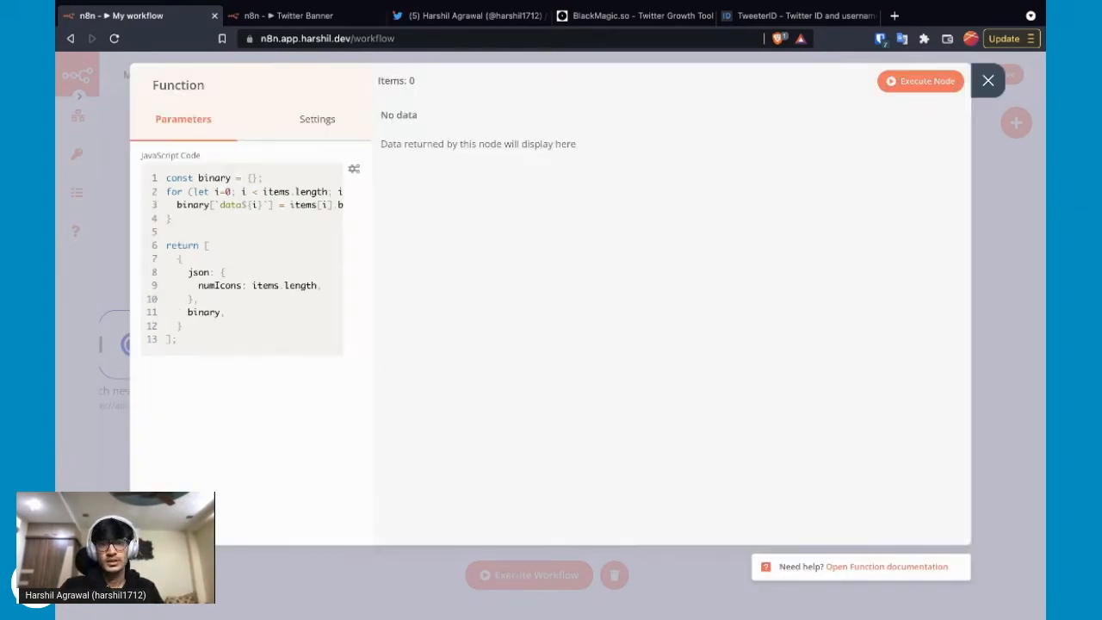
Execute the Function node, review its combined binary output, and close the node
left_click(920, 81)
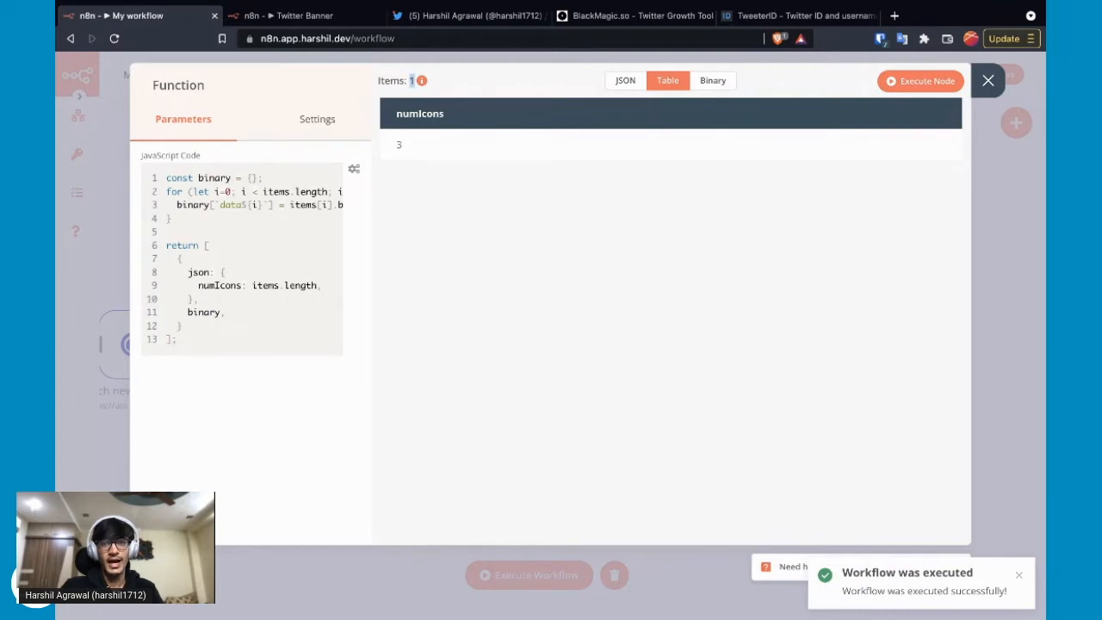
left_click(713, 80)
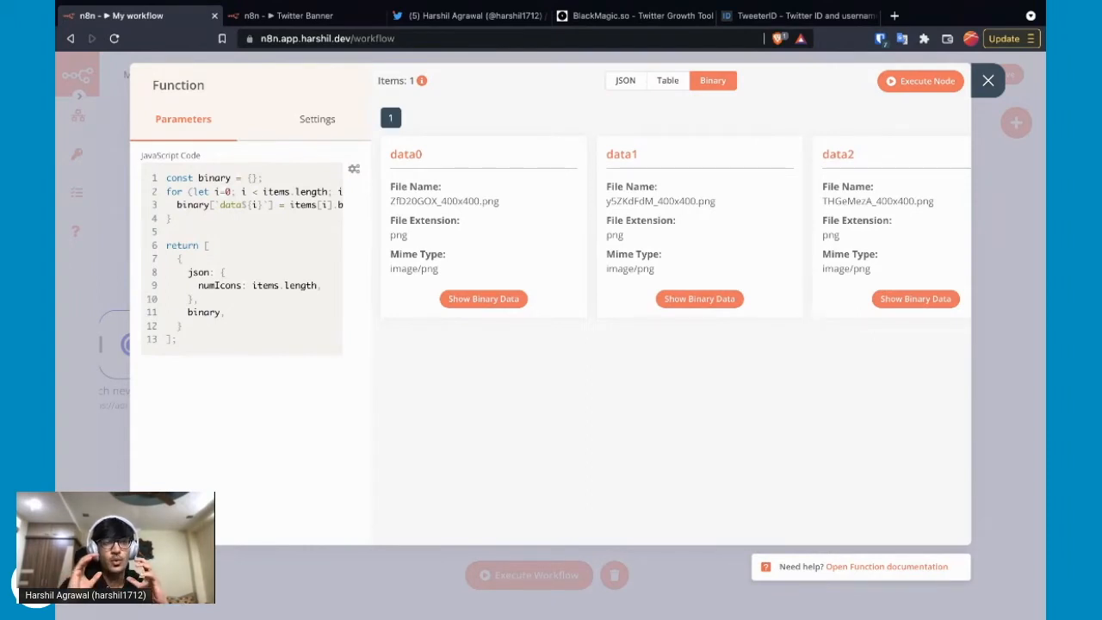
scroll(672, 344, "right", 1)
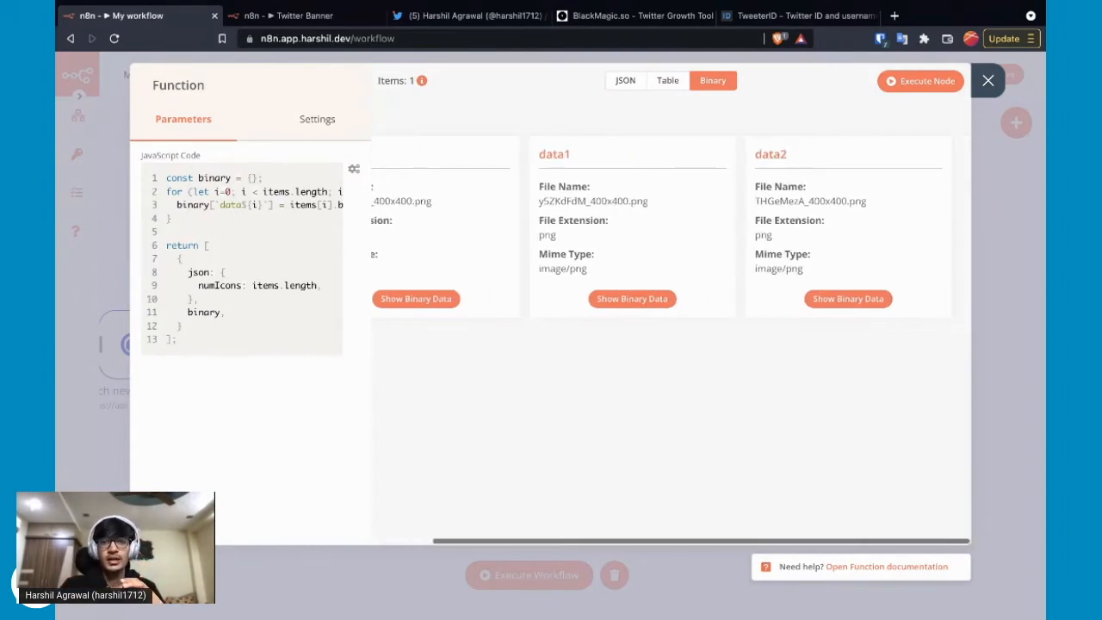
scroll(672, 345, "left", 1)
scroll(671, 344, "right", 1)
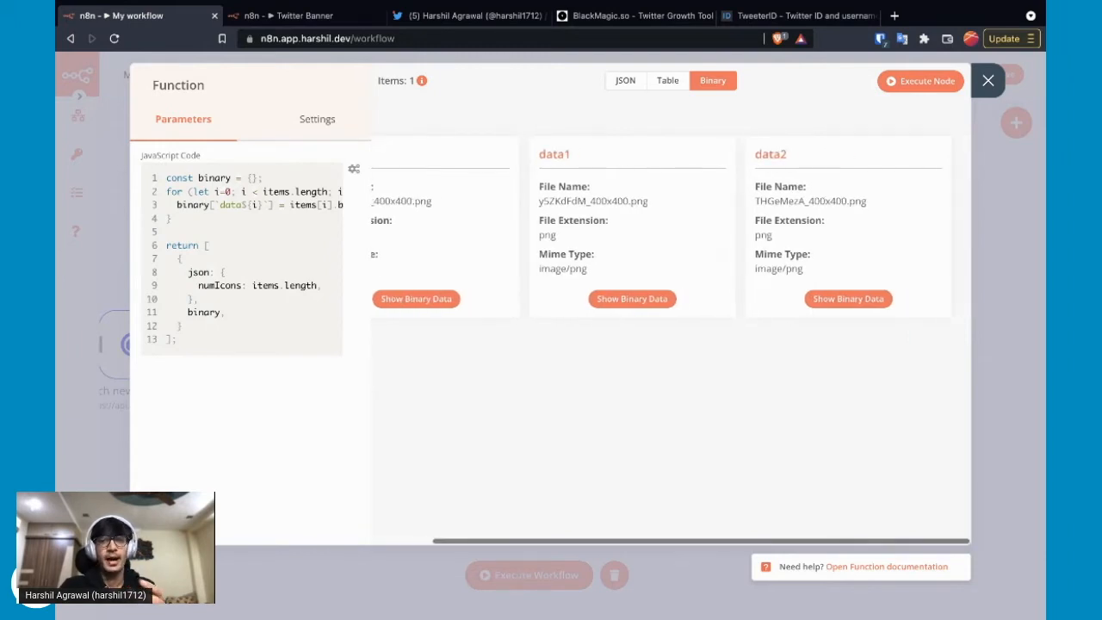
scroll(672, 345, "left", 1)
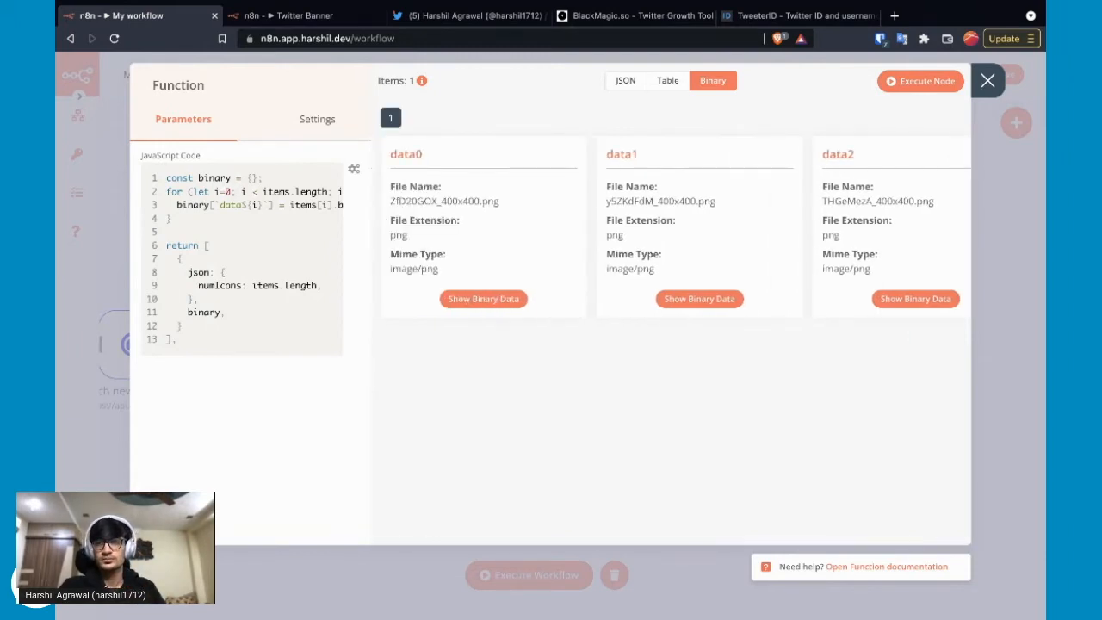
left_click(989, 80)
Add a Merge node beside the two branches, with the HTTP Request node as Input 1 and the Function node as Input 2
left_click_drag(717, 172, 827, 200)
type("merg")
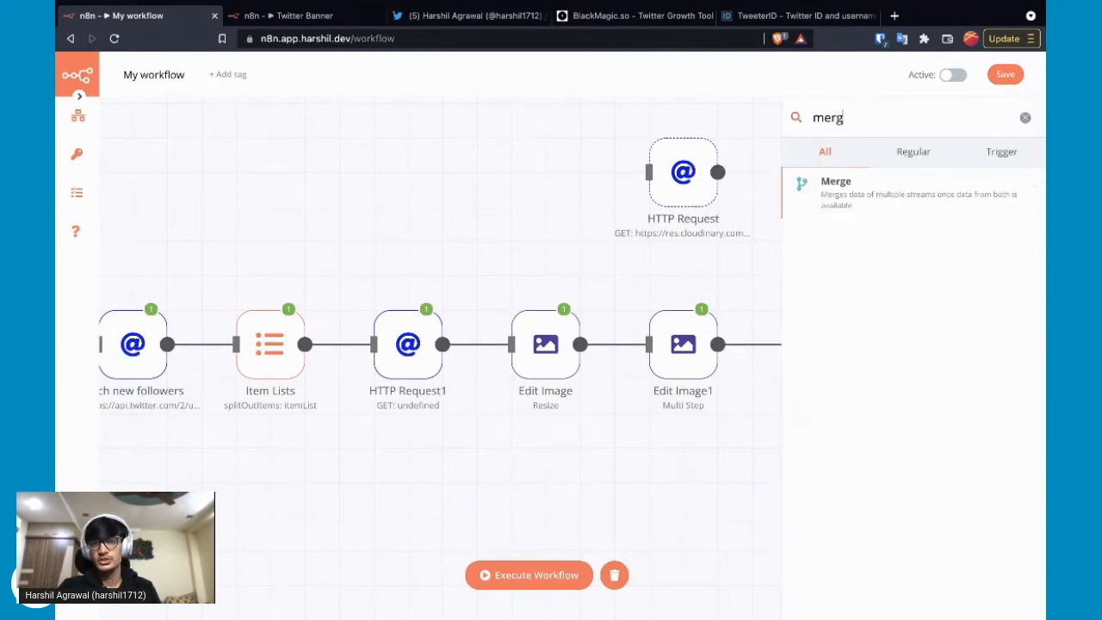
key("Return")
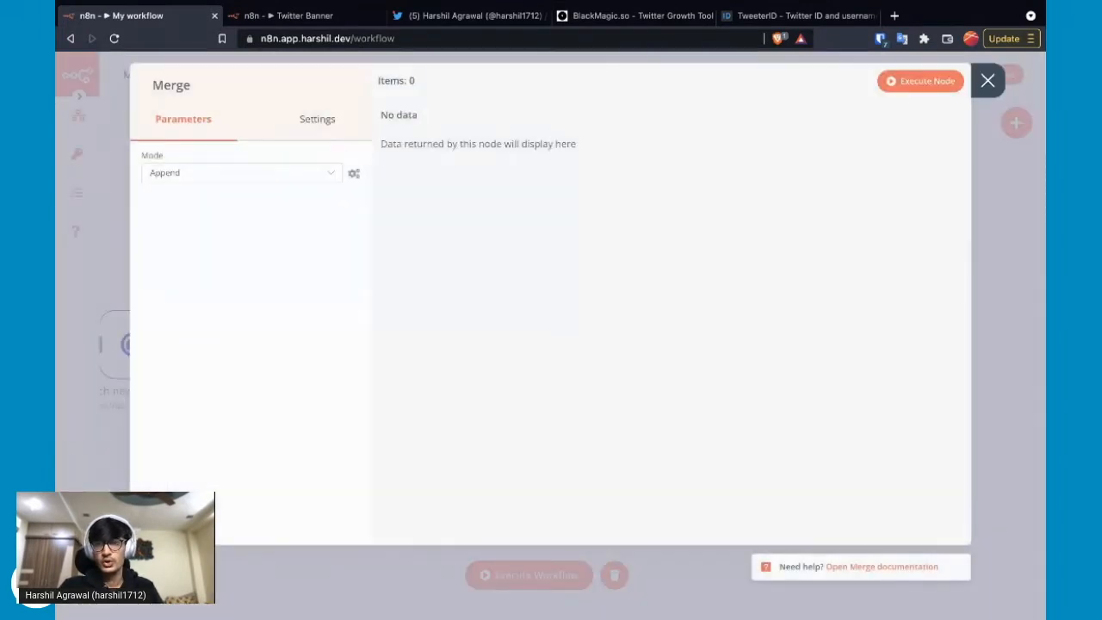
left_click(989, 80)
left_click_drag(821, 172, 958, 275)
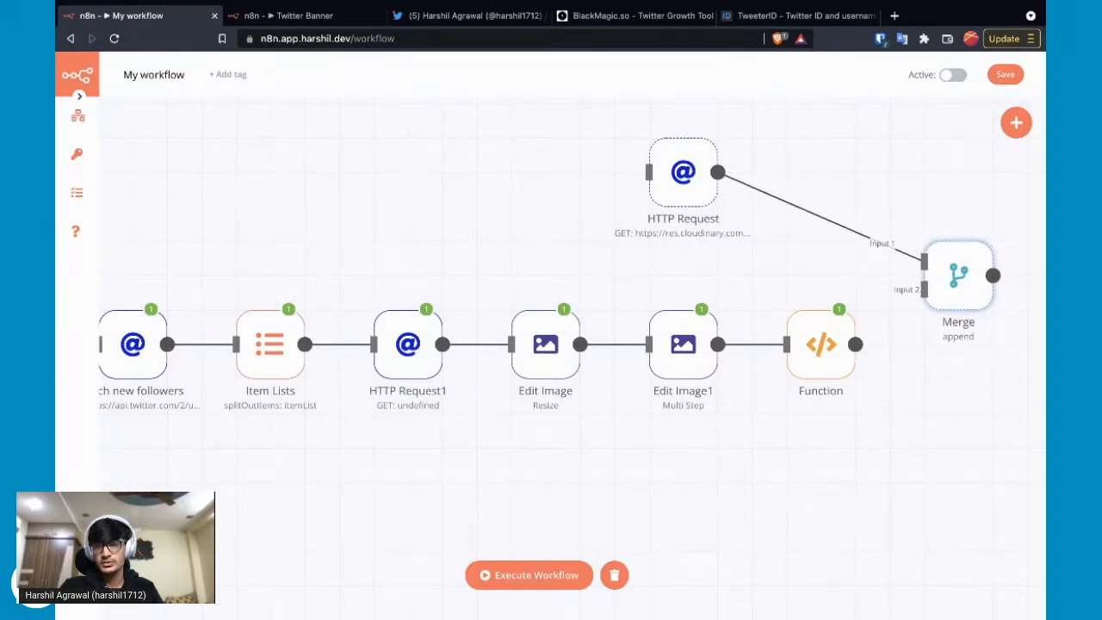
left_click_drag(855, 345, 924, 289)
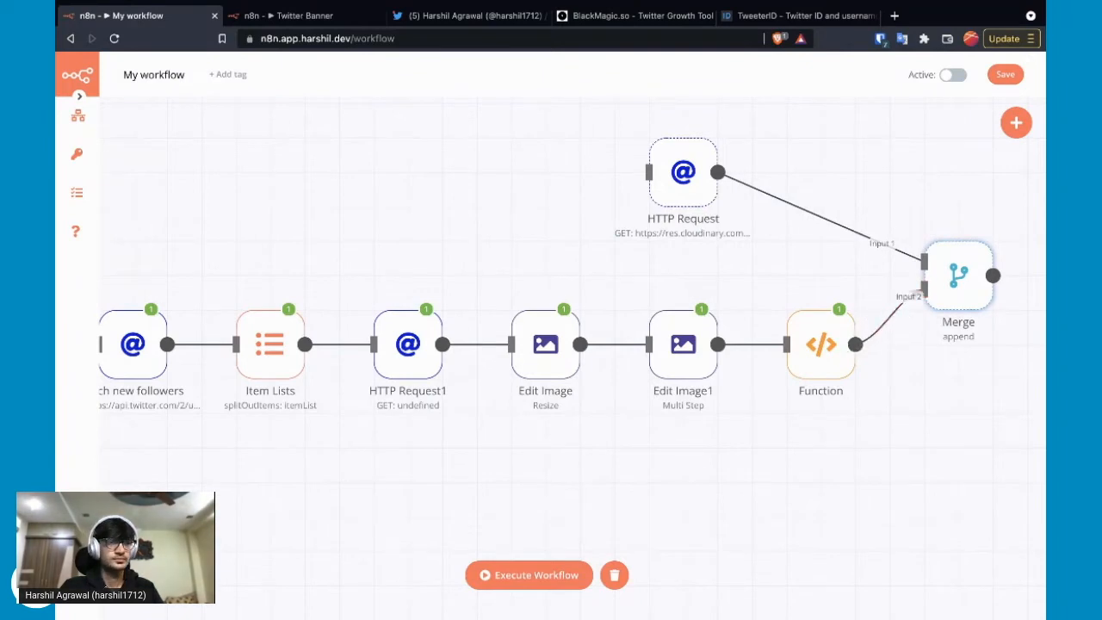
Set the Merge node's mode to Merge By Index
key("super+Tab")
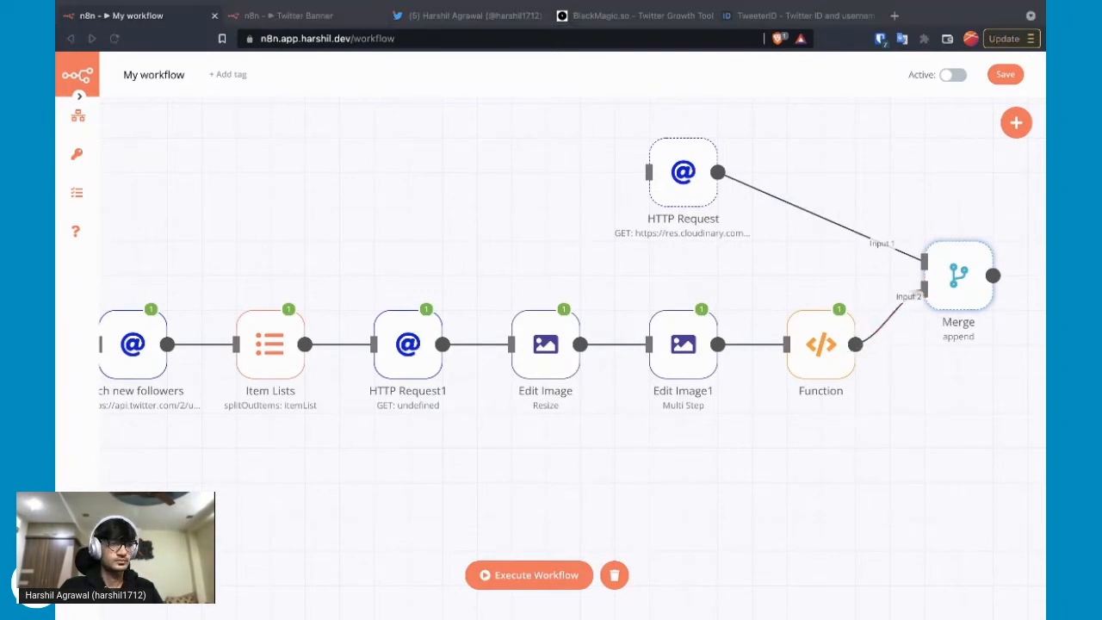
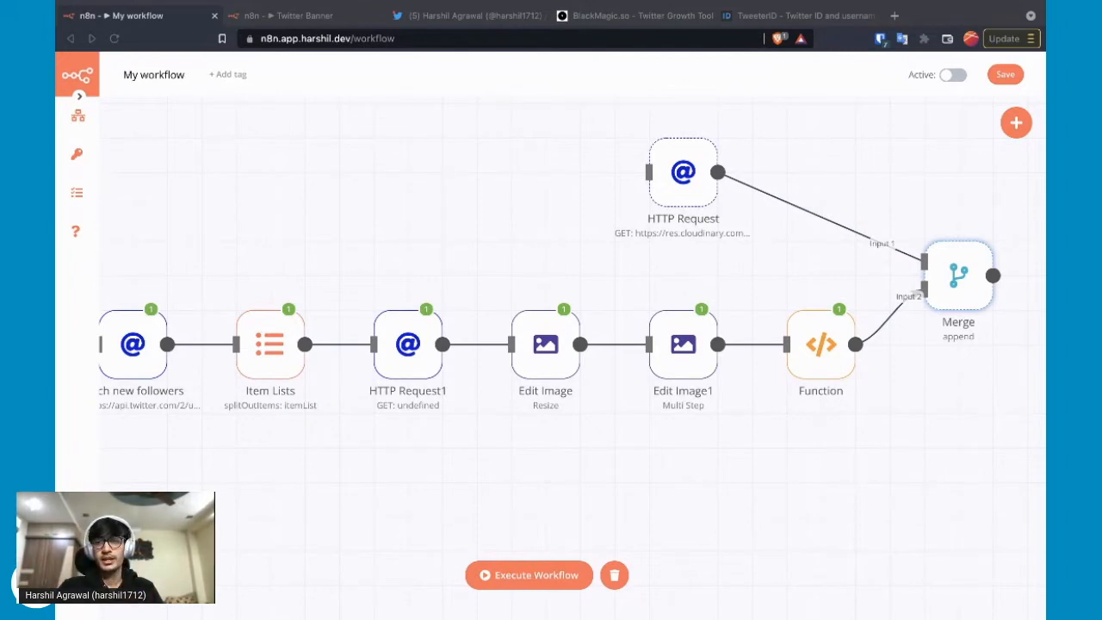
double_click(958, 275)
left_click(242, 172)
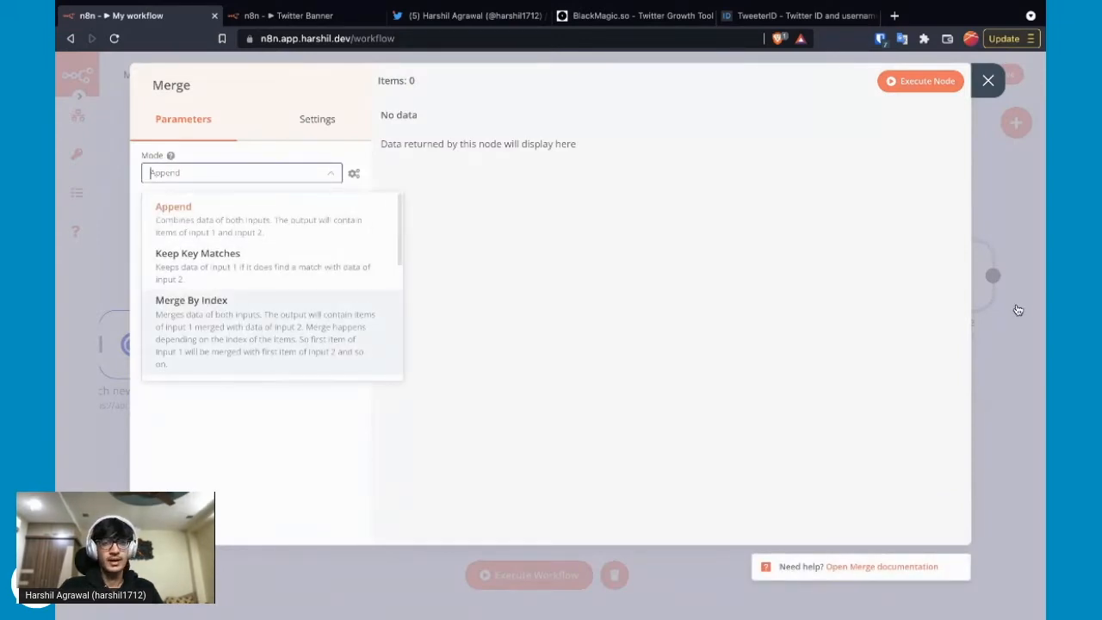
key("Return")
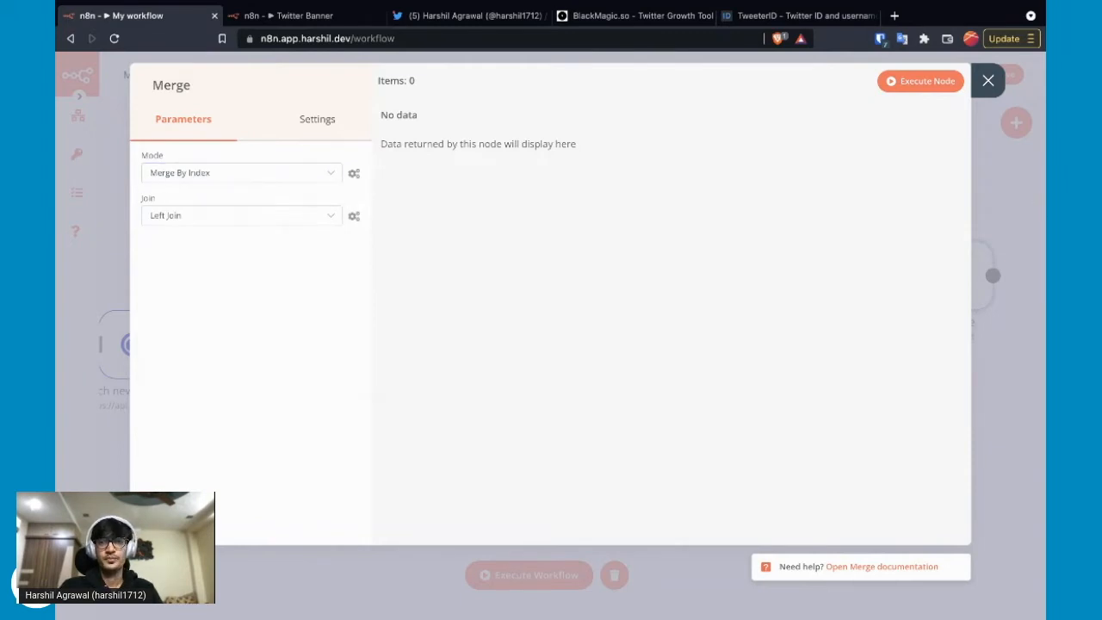
Execute the Merge node, review the background and avatar images in its binary output, and close the node
left_click(921, 81)
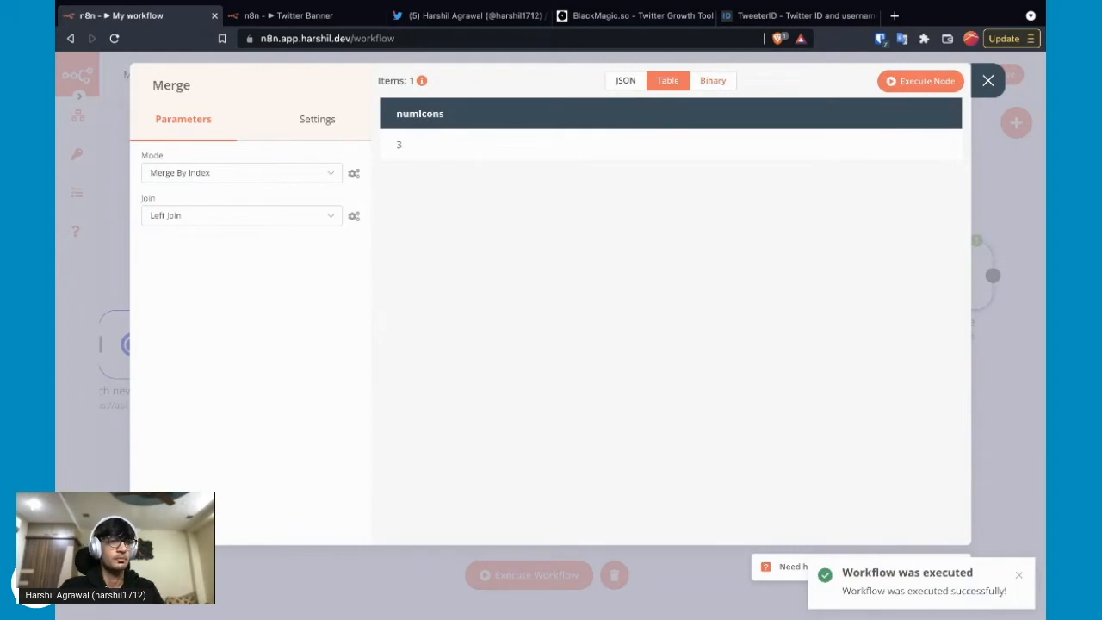
left_click(713, 80)
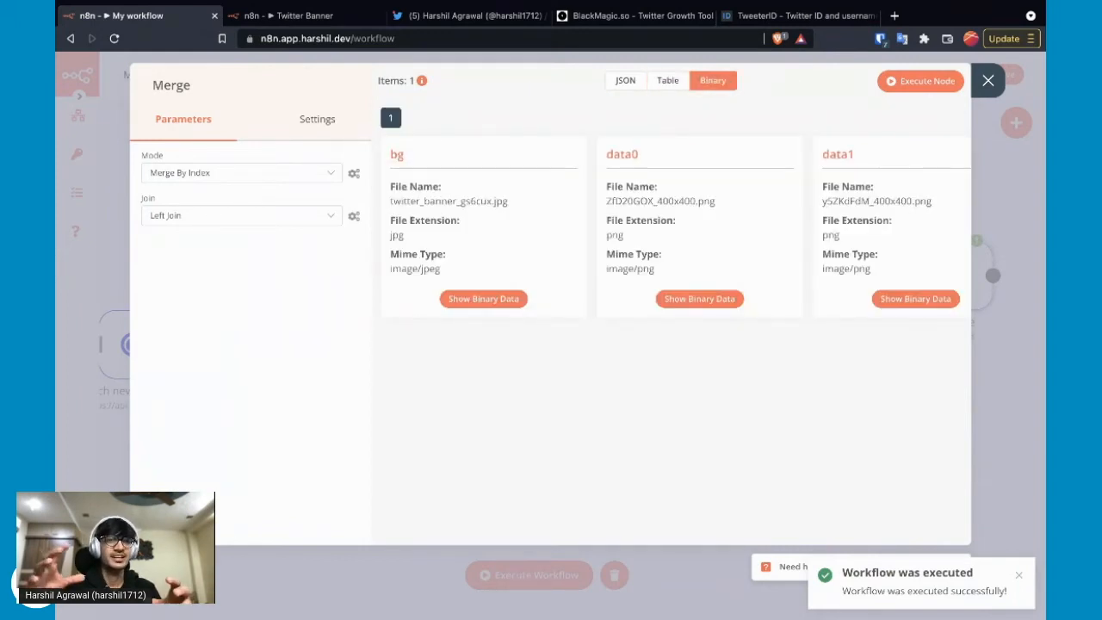
scroll(671, 345, "right", 3)
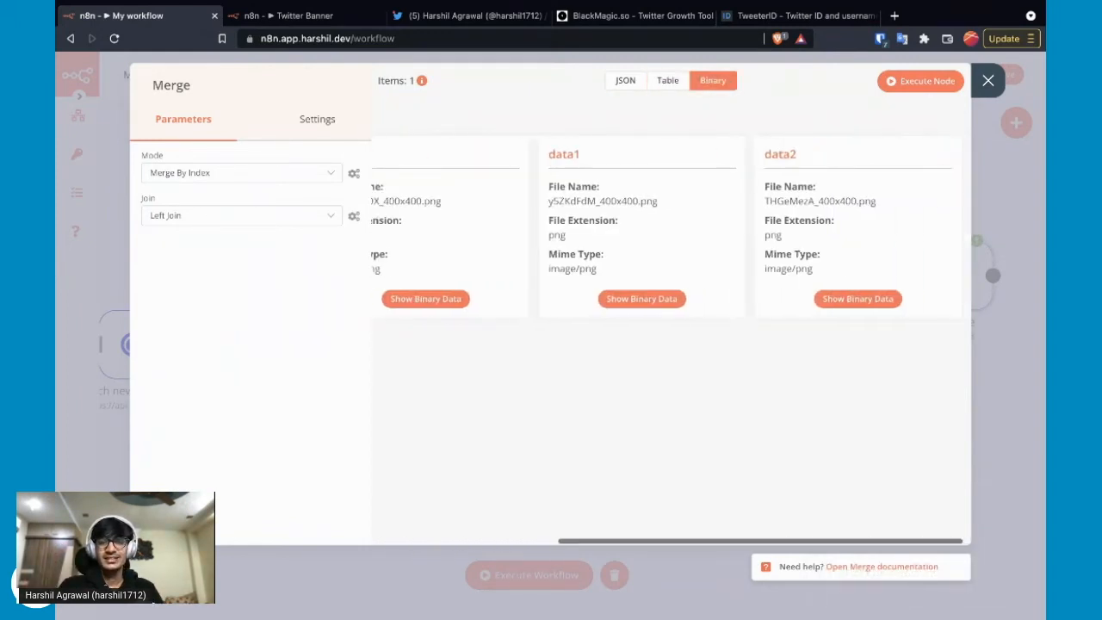
scroll(671, 345, "left", 3)
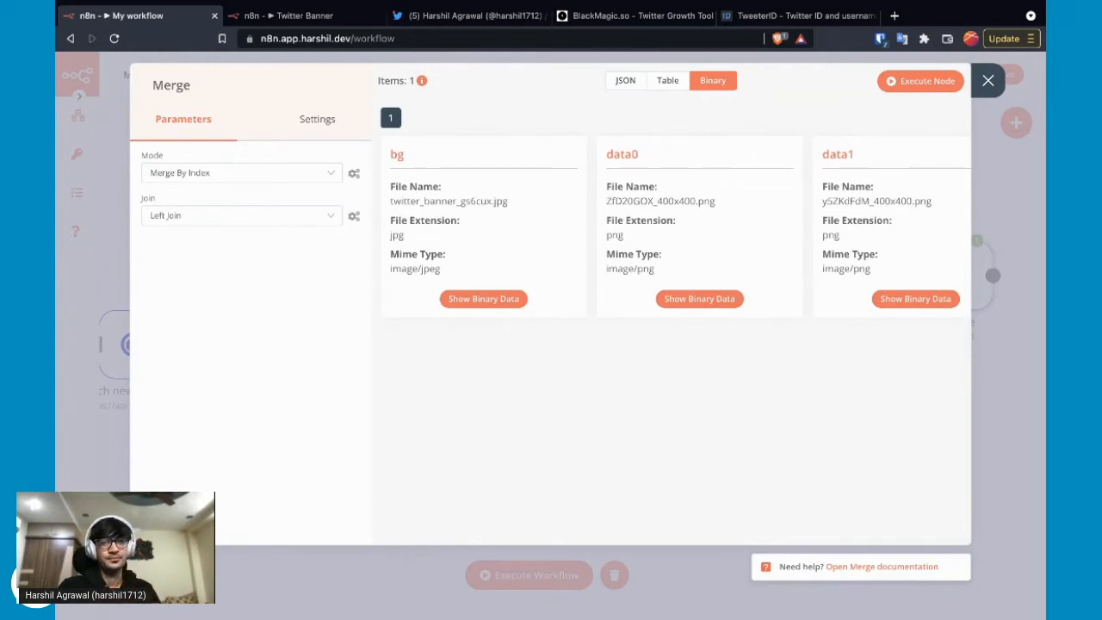
scroll(672, 228, "right", 4)
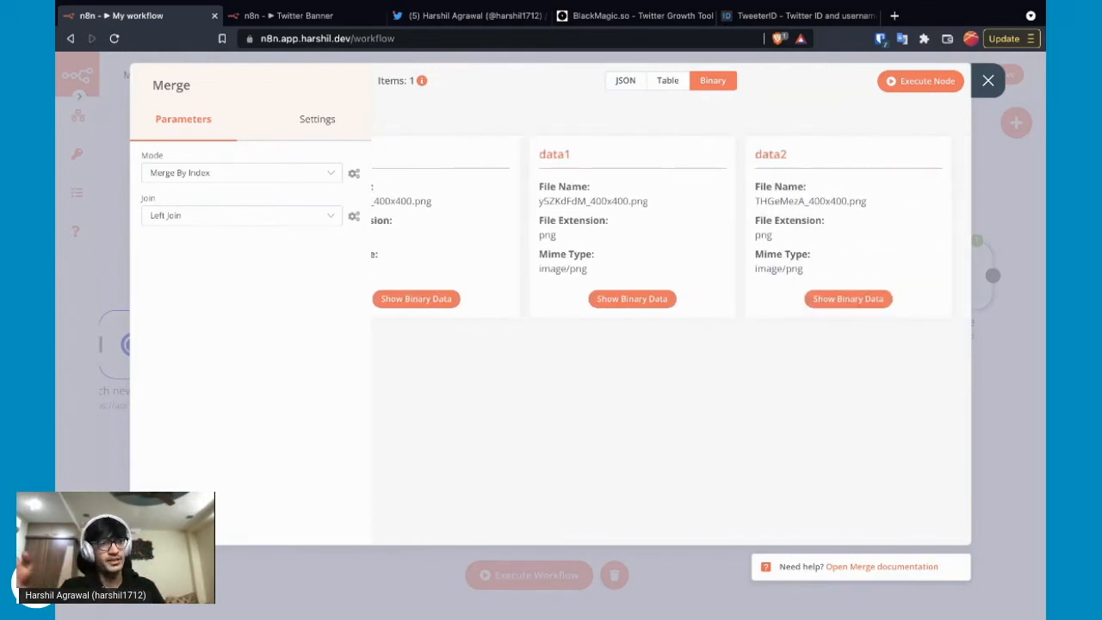
left_click(988, 80)
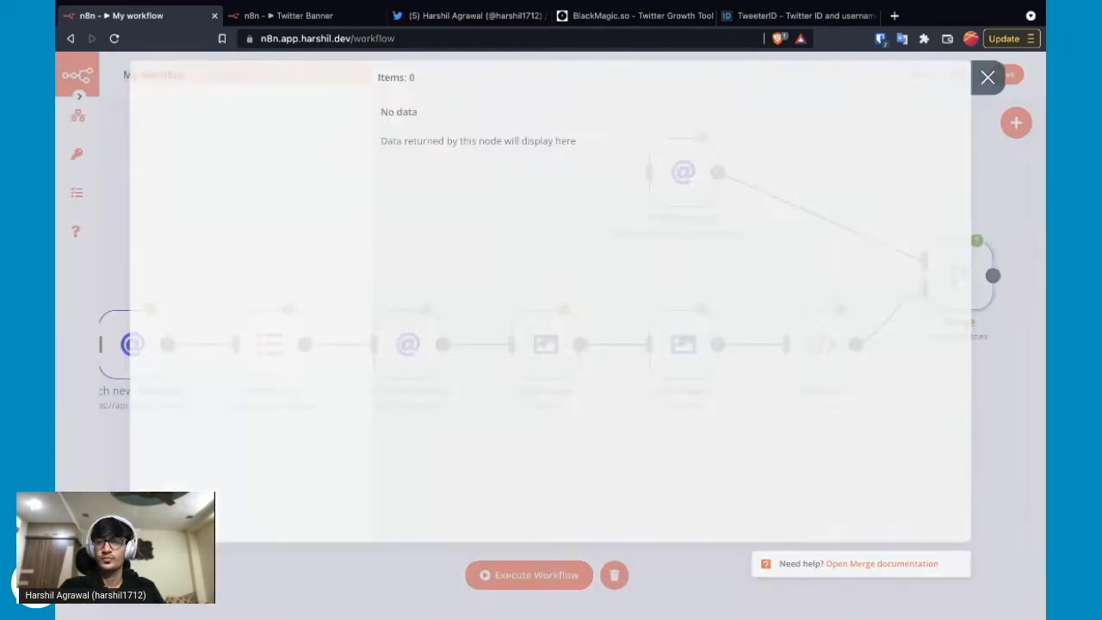
Rename the HTTP Request1 node as "Fetching images" and close it
scroll(551, 276, "right", 2)
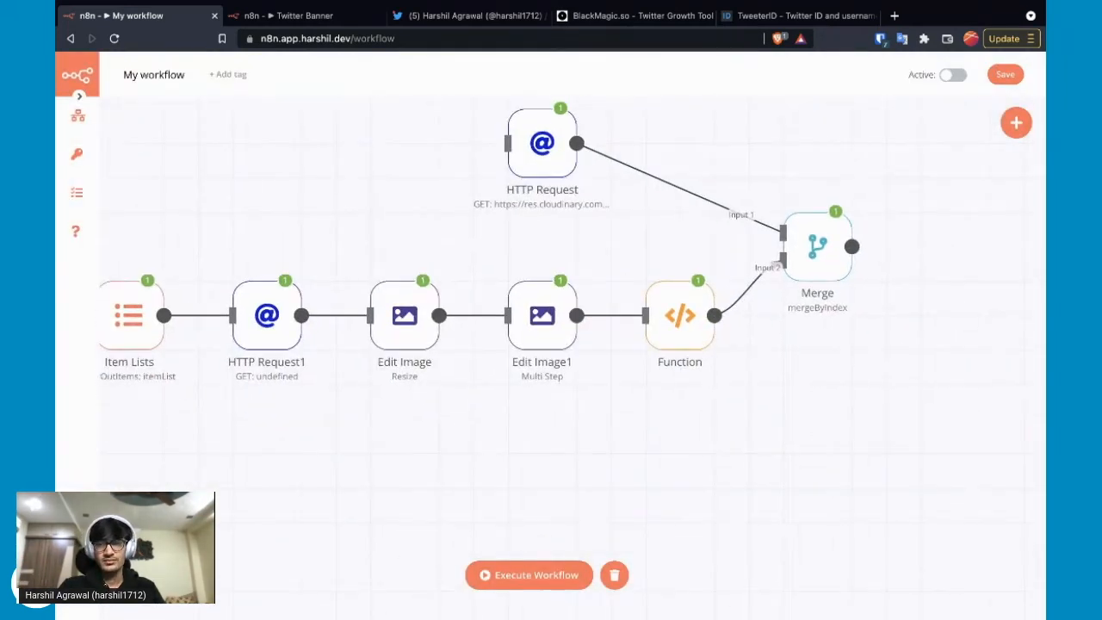
scroll(483, 315, "left", 1)
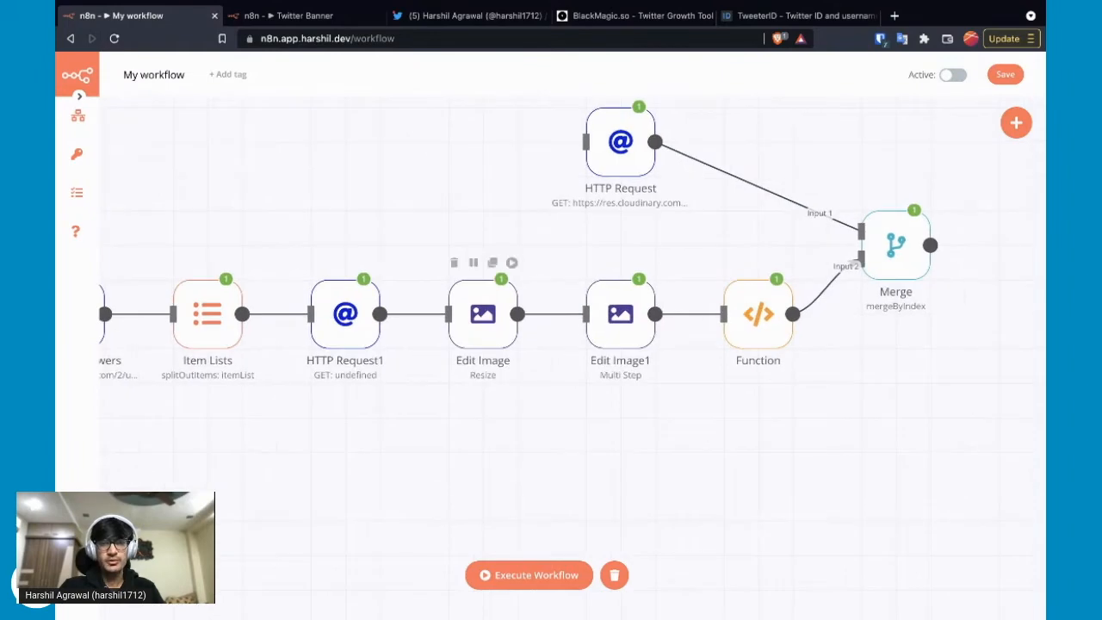
double_click(483, 314)
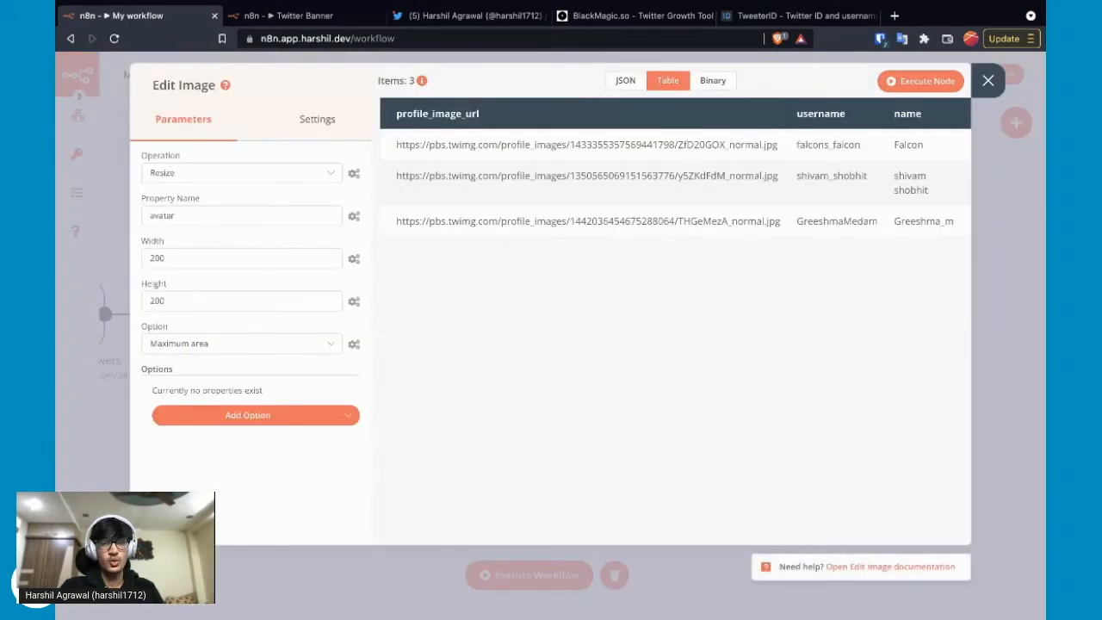
left_click(988, 80)
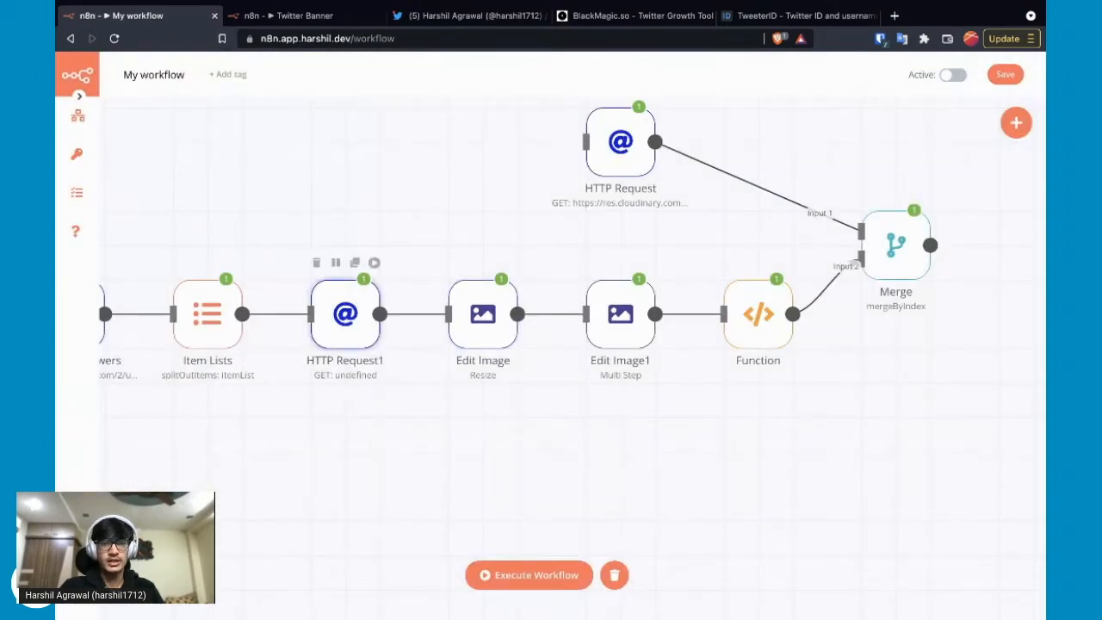
double_click(344, 314)
left_click(197, 84)
key("super+a")
type("Fetching im")
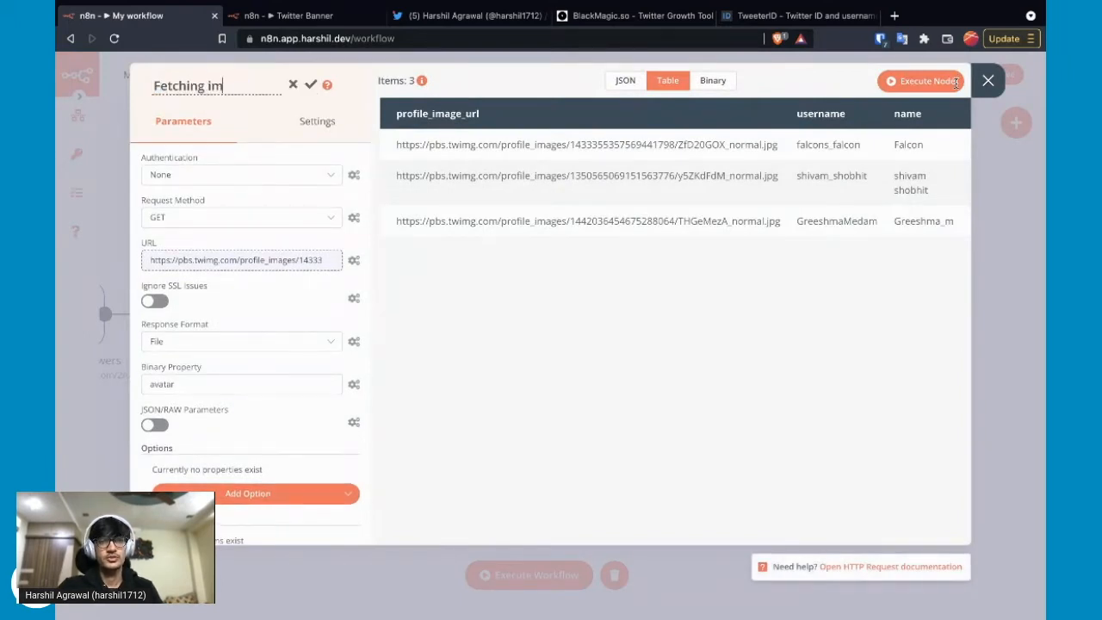
type("ages")
left_click(988, 80)
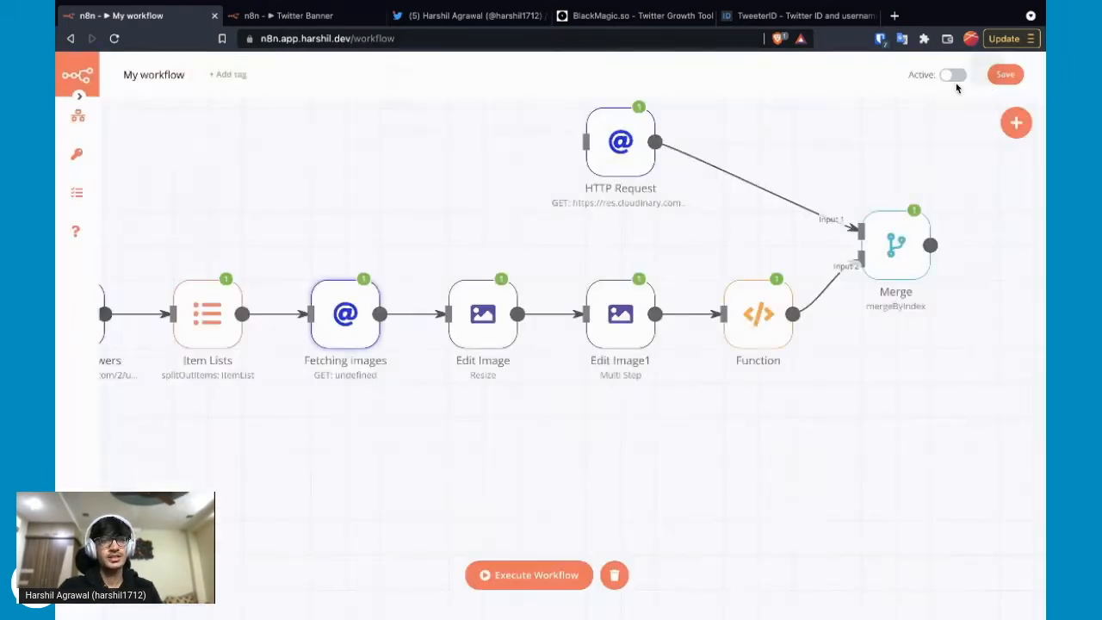
Rename the HTTP Request node as "Fetch bg" and close it
double_click(620, 142)
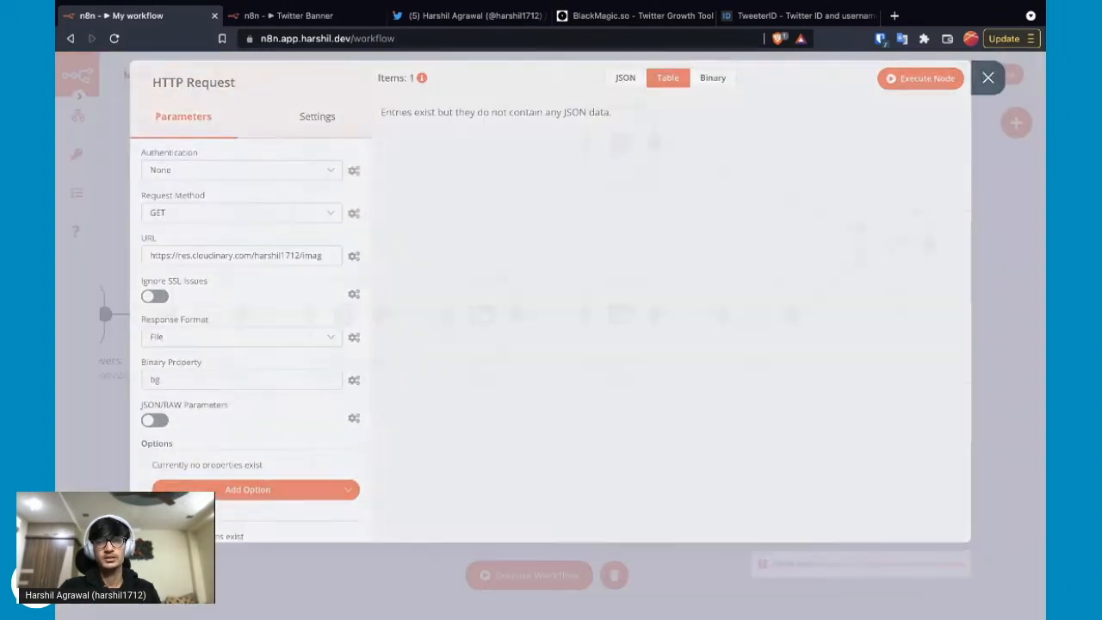
key("BackSpace")
key("BackSpace")
key("BackSpace")
key("BackSpace")
key("BackSpace")
key("BackSpace")
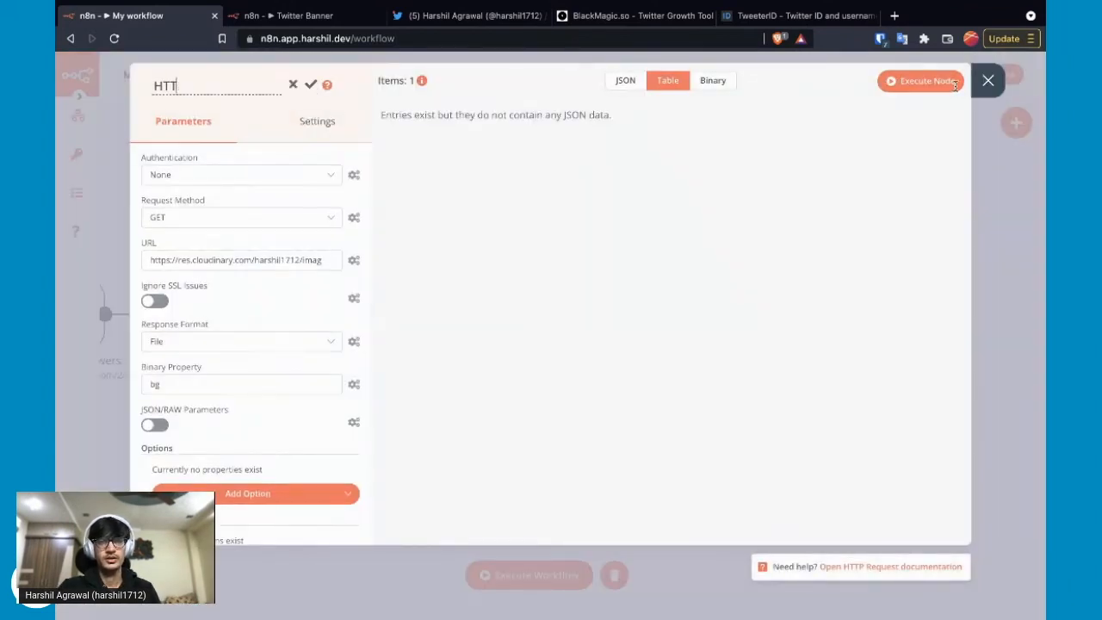
type("Fetch")
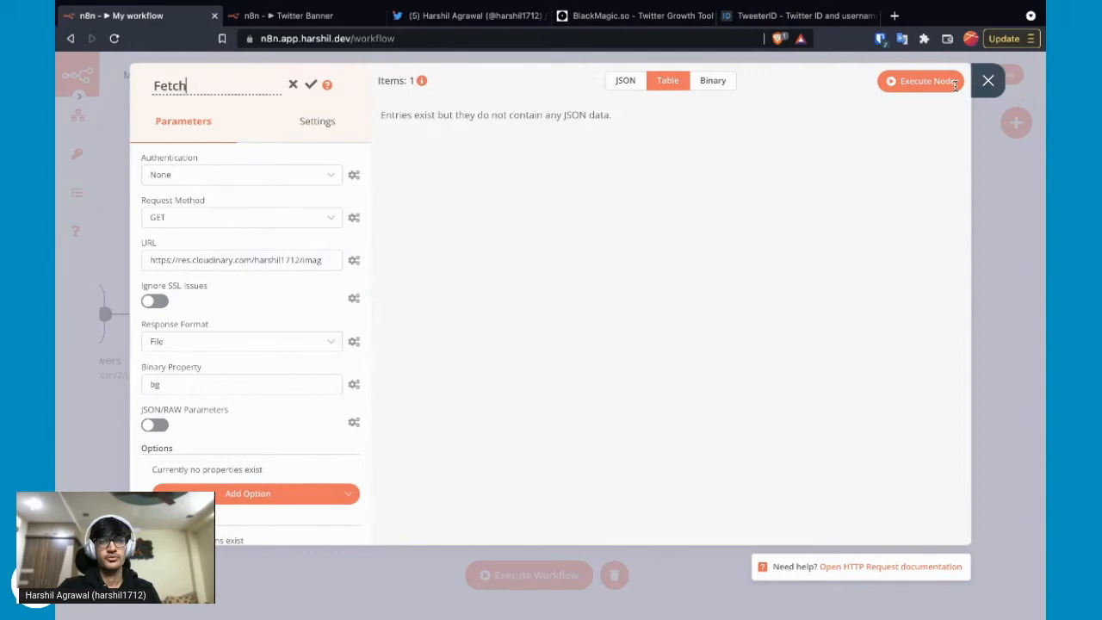
type(" bg")
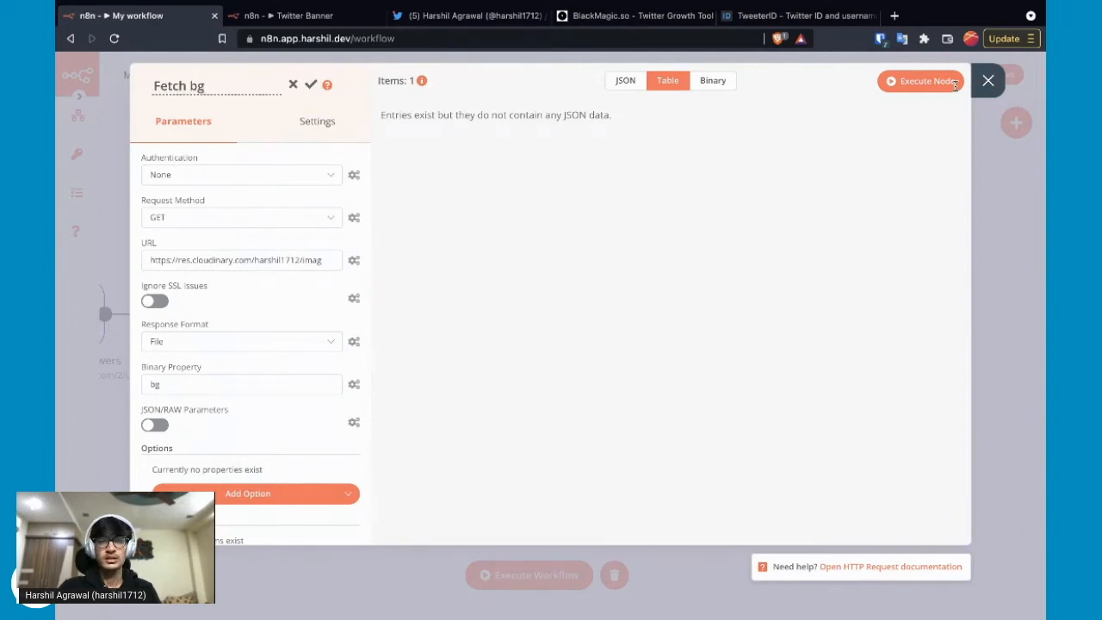
left_click(987, 80)
Rename the Edit Image node that resizes the avatars as "Resize" and close it
double_click(482, 313)
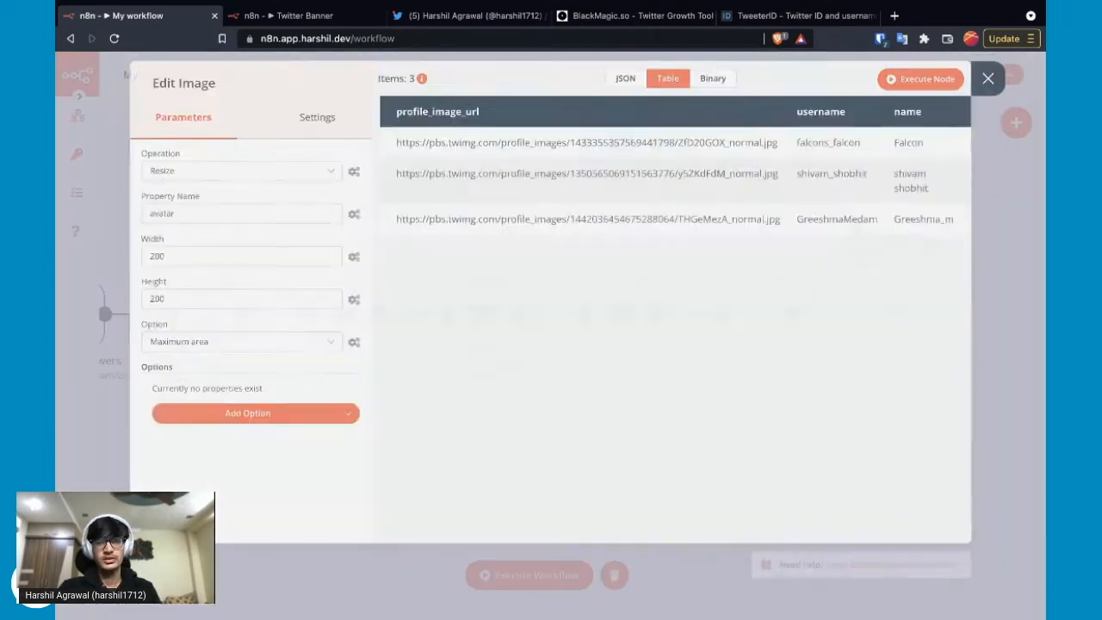
double_click(166, 85)
left_click(178, 85)
key("ctrl+a")
type("Resize")
left_click(988, 80)
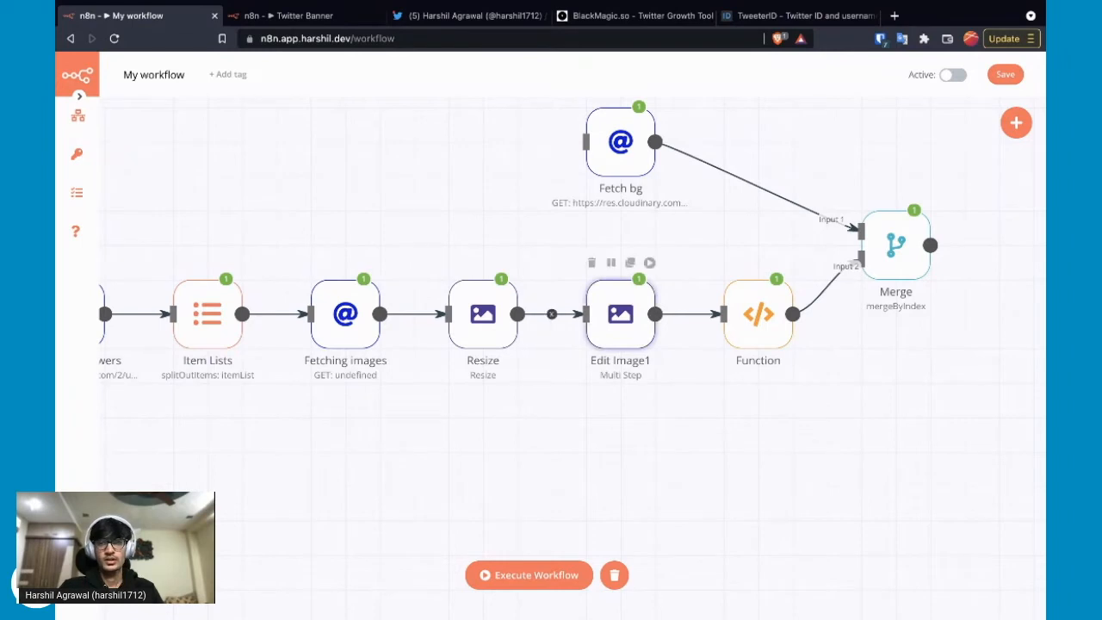
Rename the multi-step Edit Image1 node as "Crop" and close it
double_click(620, 313)
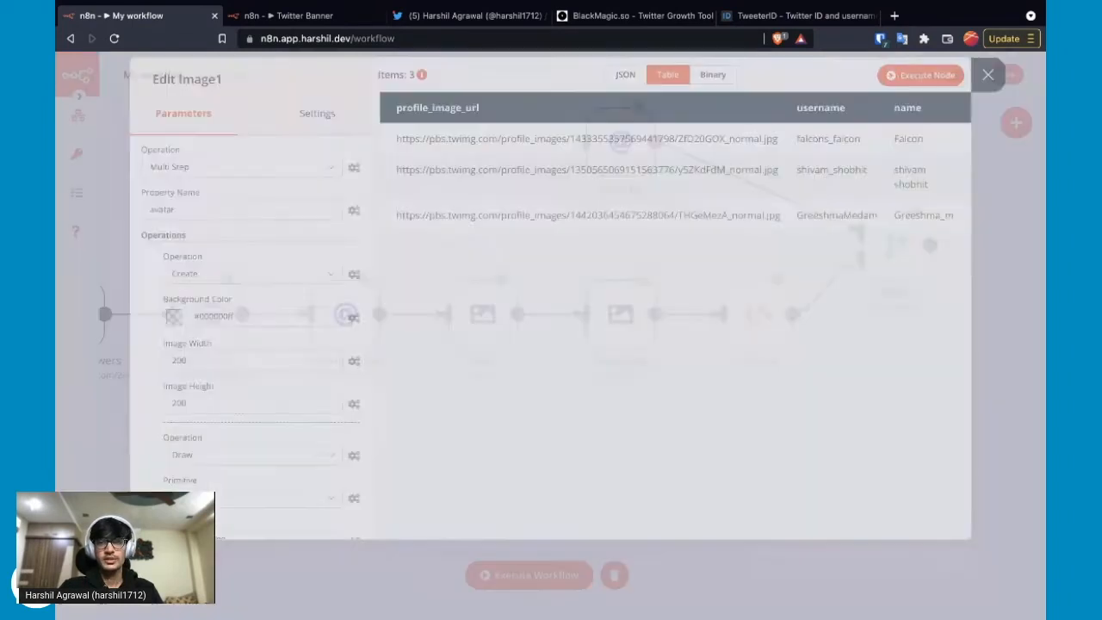
left_click(198, 79)
type("crop")
left_click(988, 80)
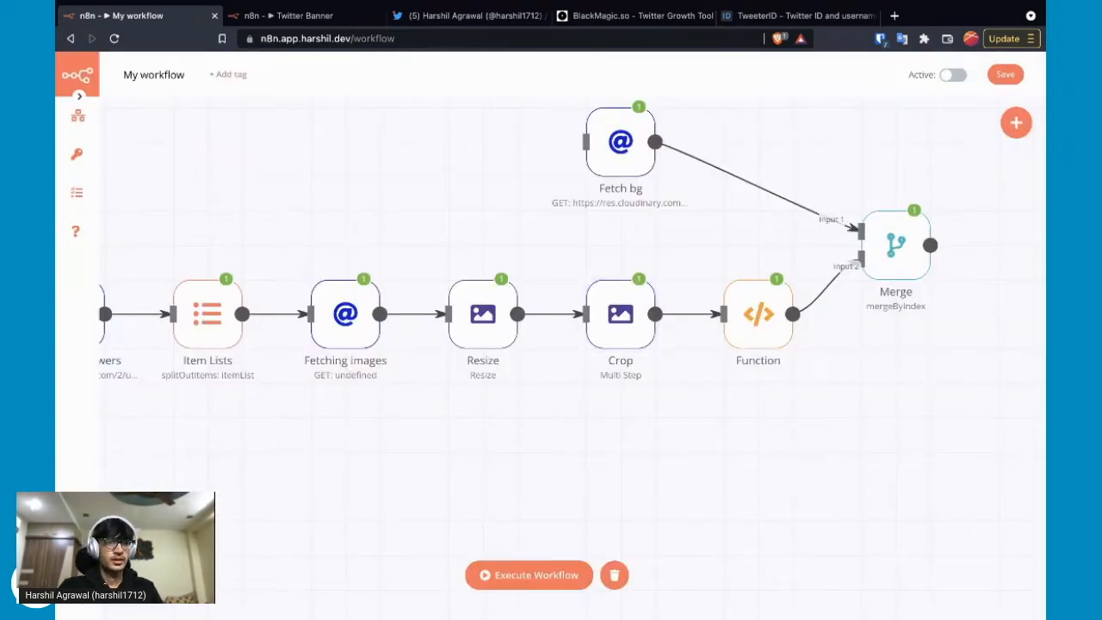
key("super+Tab")
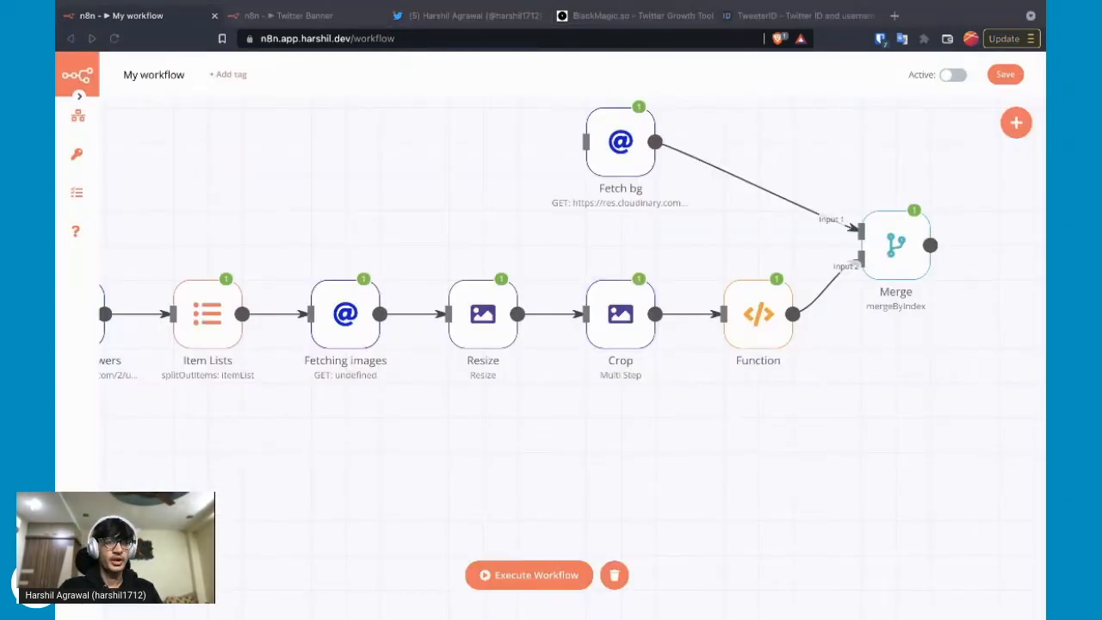
key("super+Tab")
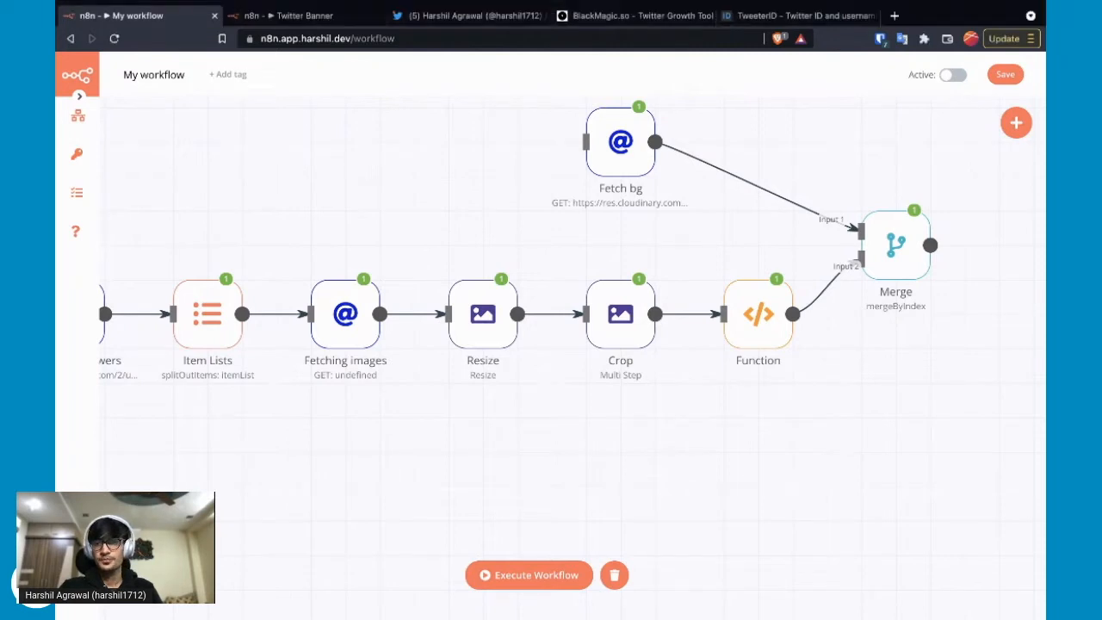
Move the Merge node slightly farther away from the Function node, leaving free canvas beyond it
left_click_drag(897, 245, 931, 245)
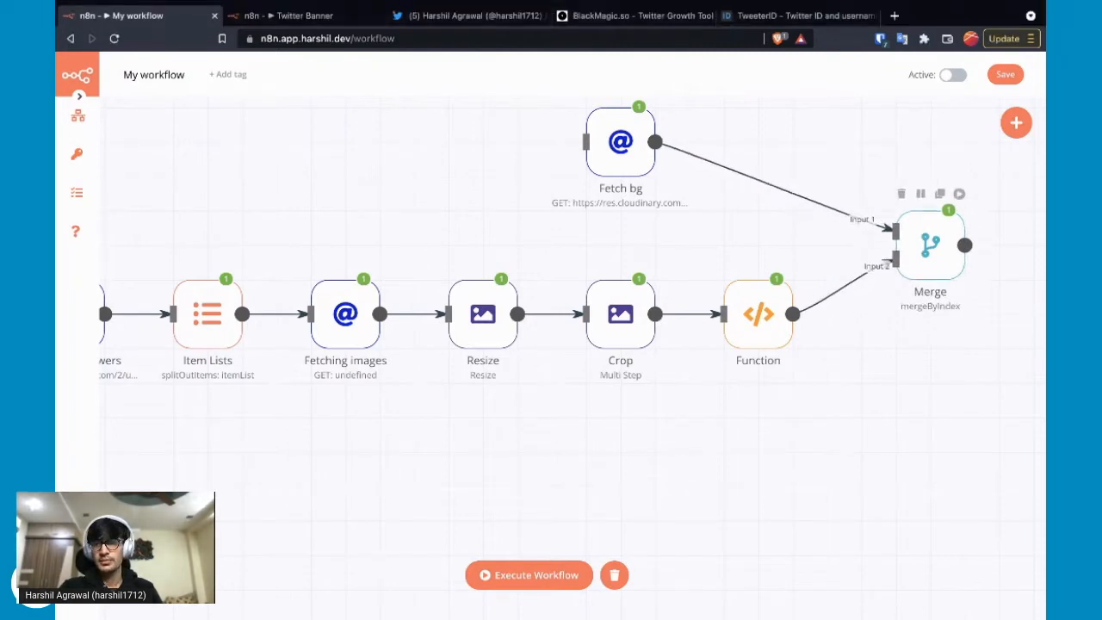
scroll(551, 344, "right", 3)
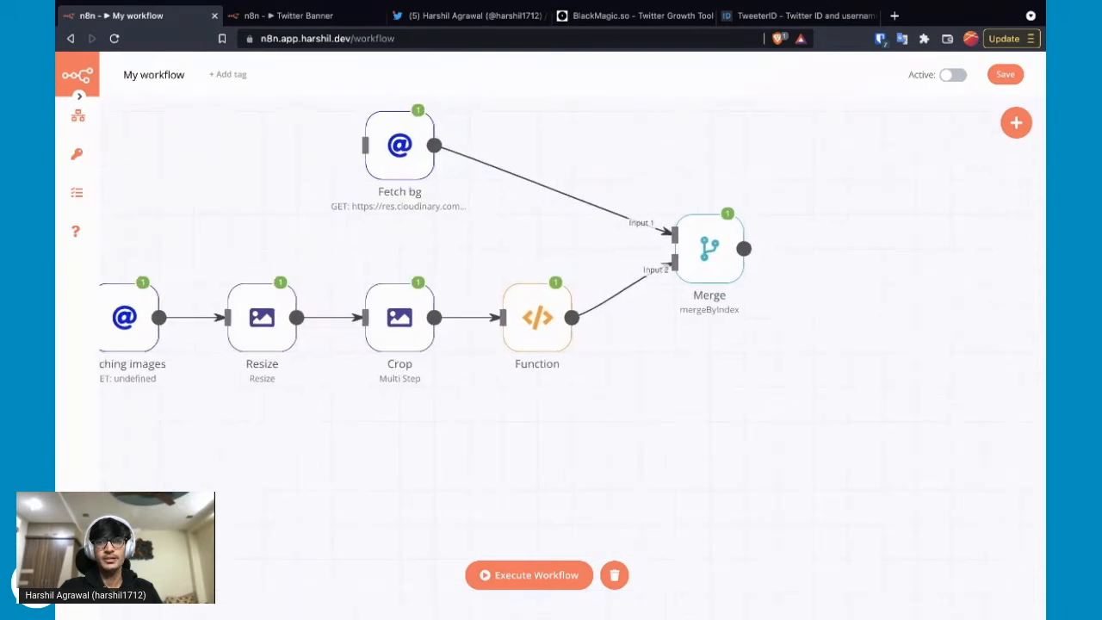
scroll(551, 344, "right", 1)
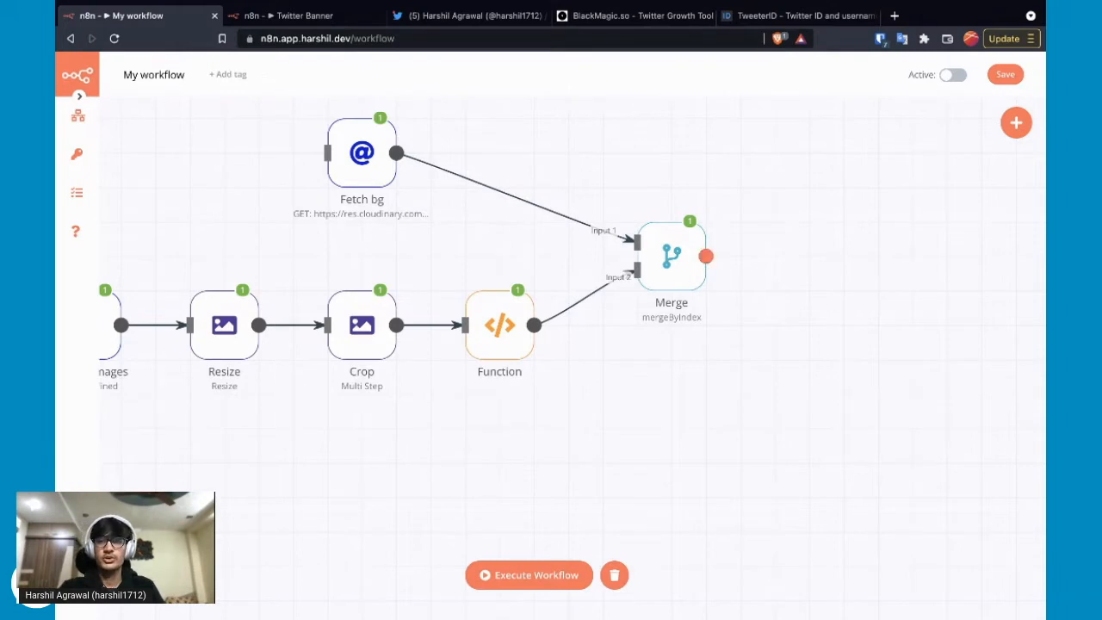
Open the Crop node, review the settings of its Draw and Composite operations, and close it
left_click(707, 255)
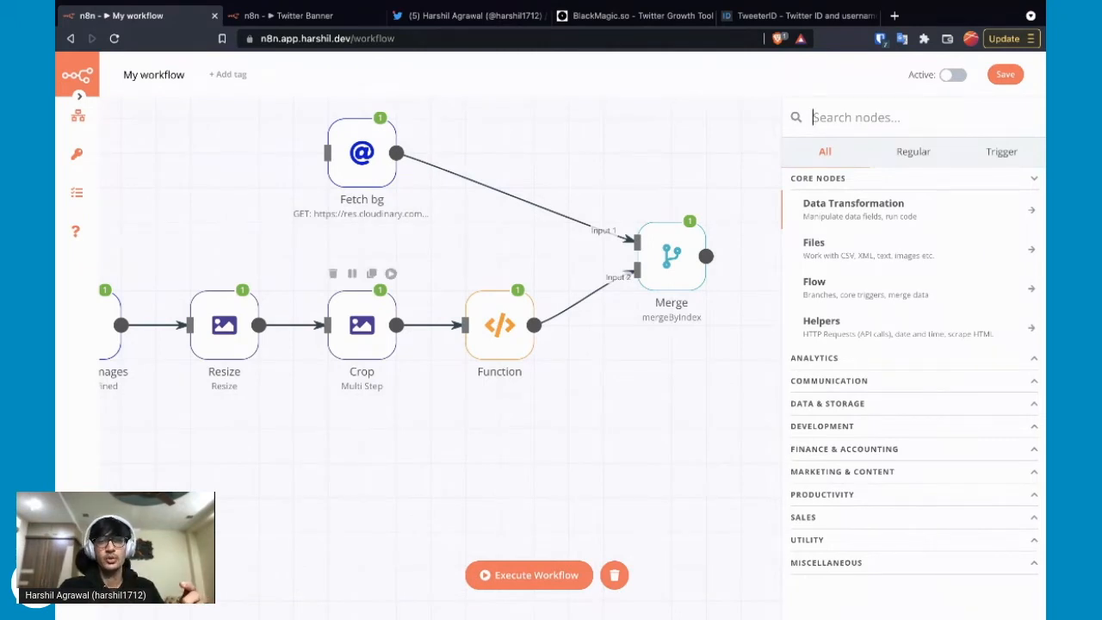
double_click(362, 325)
scroll(250, 345, "down", 5)
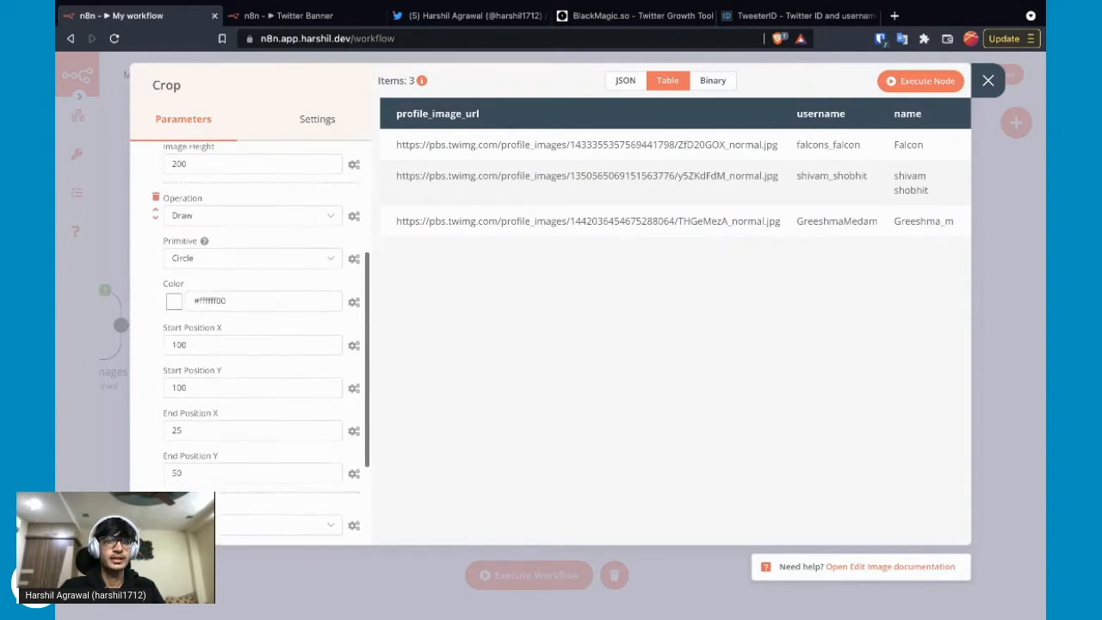
scroll(249, 344, "down", 5)
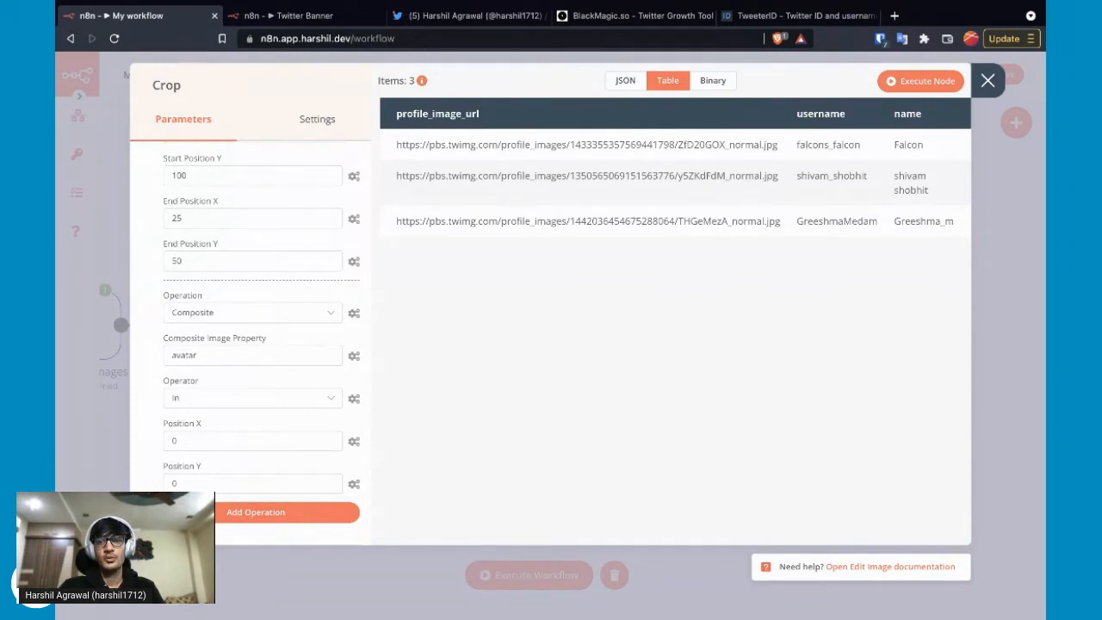
left_click(987, 80)
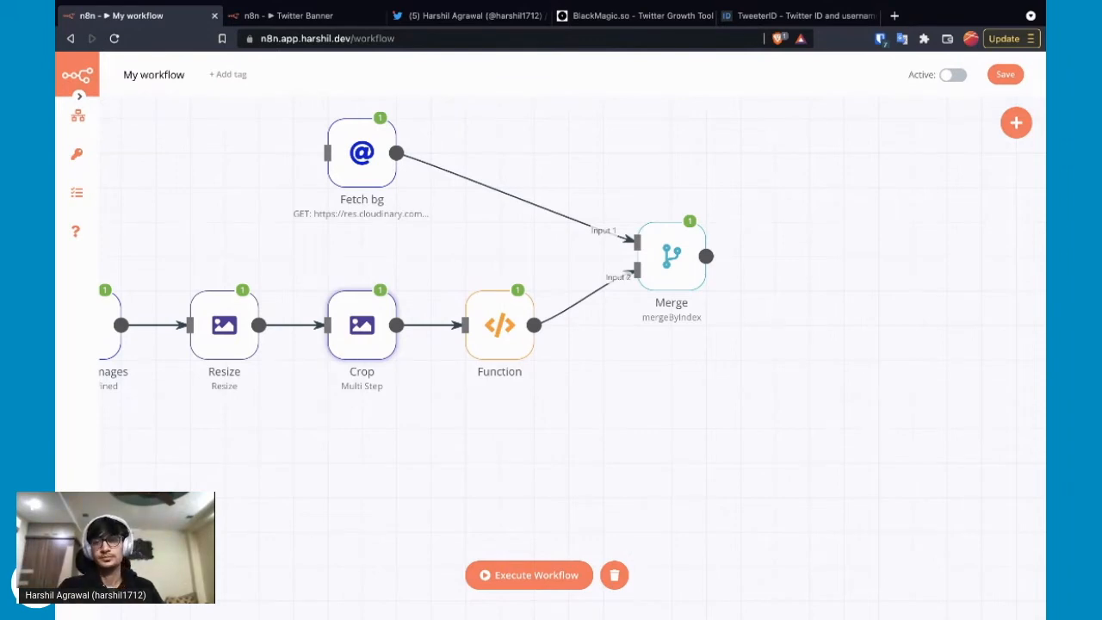
Add an Edit Image node connected to the output of the Merge node
left_click_drag(706, 256, 807, 258)
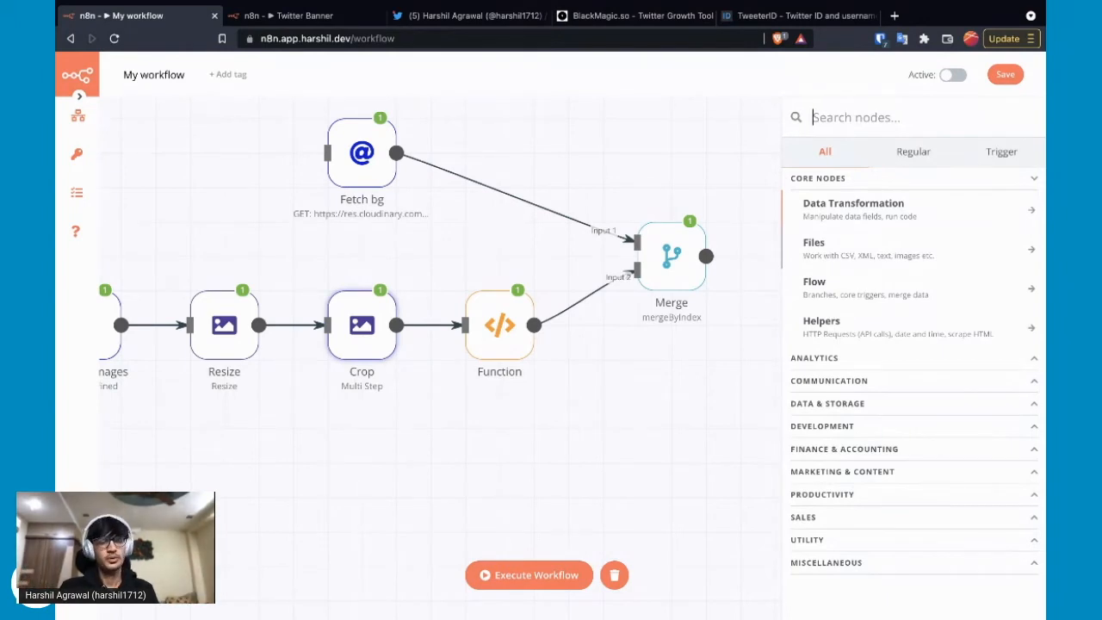
type("com")
key("BackSpace")
key("BackSpace")
key("BackSpace")
type("edi")
key("Return")
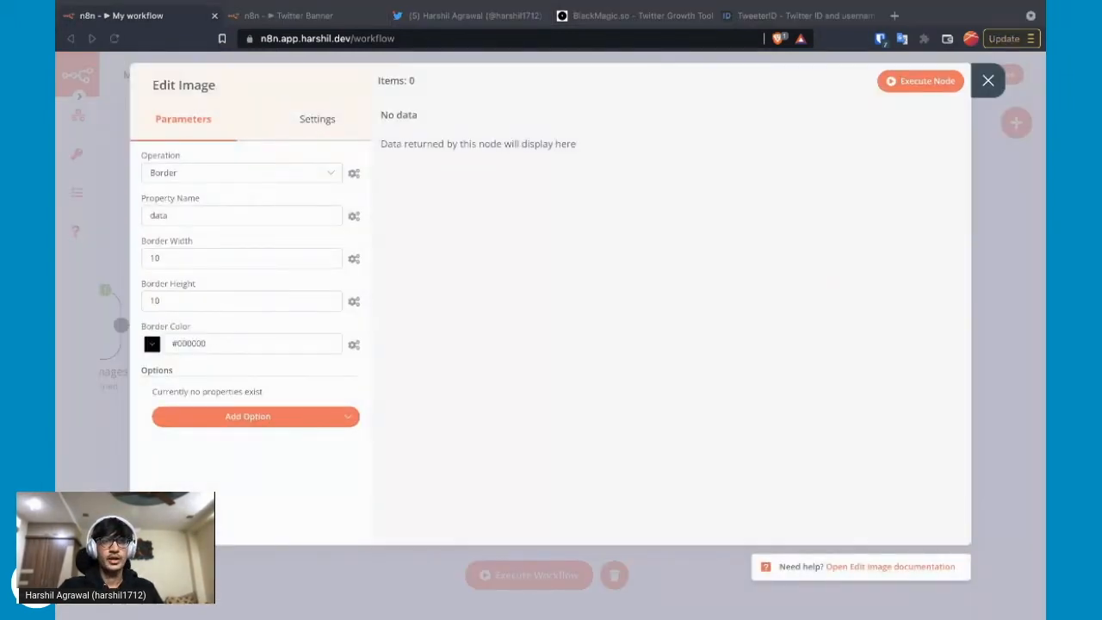
Set the new Edit Image node's operation to Multi Step and its property name to bg
left_click(242, 173)
scroll(258, 309, "down", 2)
key("Down")
key("Down")
key("Down")
key("Down")
key("Down")
key("Up")
key("Return")
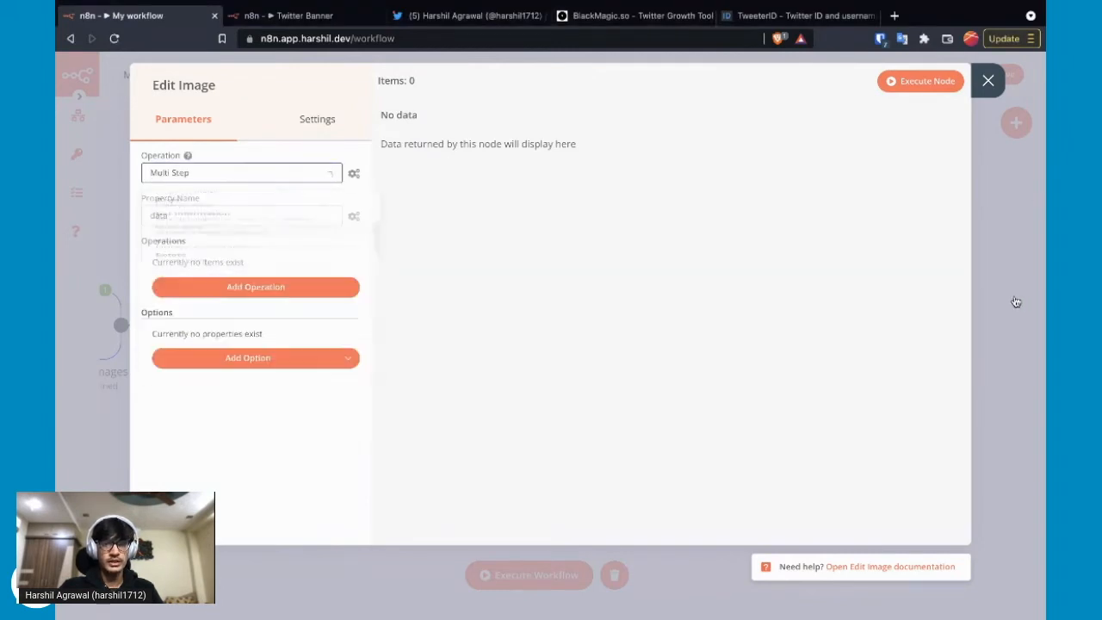
key("Tab")
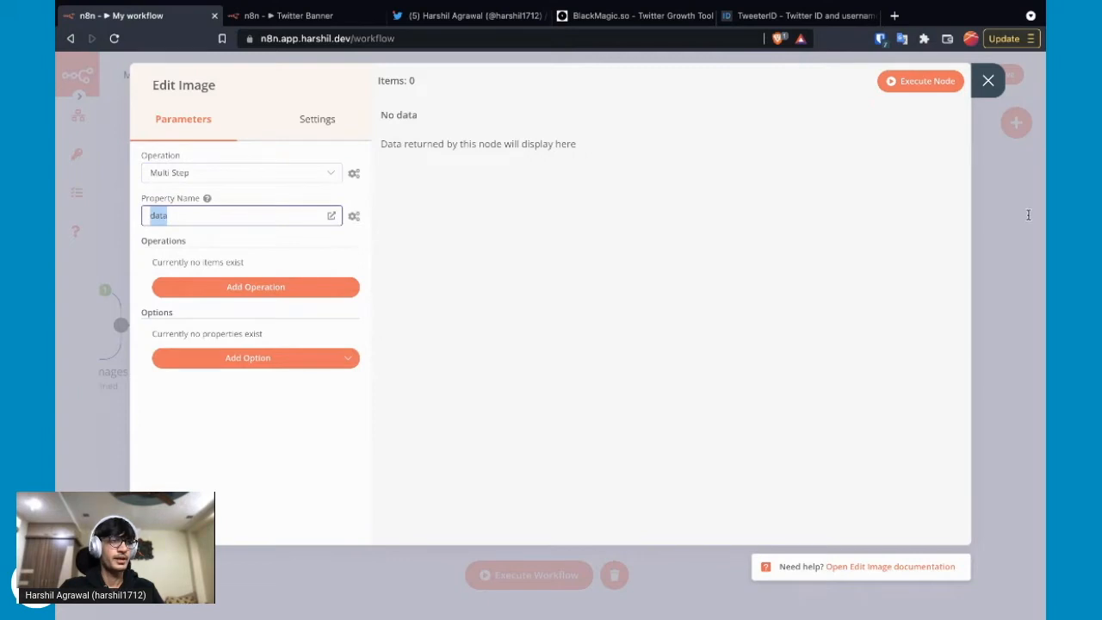
type("bg")
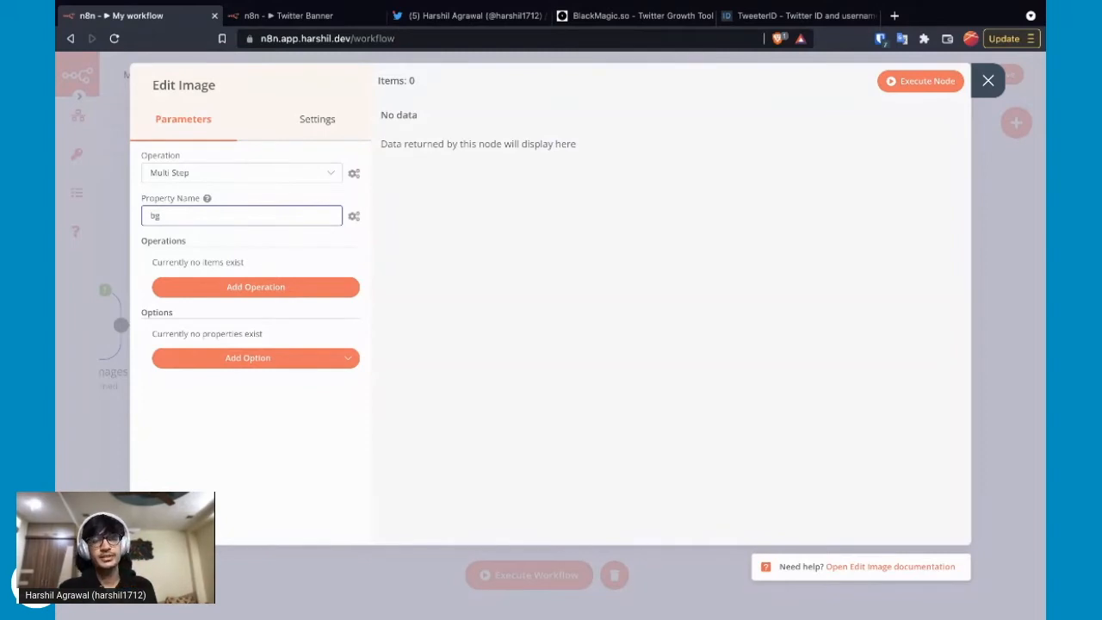
Add a Composite operation to the Edit Image node and fill in its composite image property
left_click(256, 287)
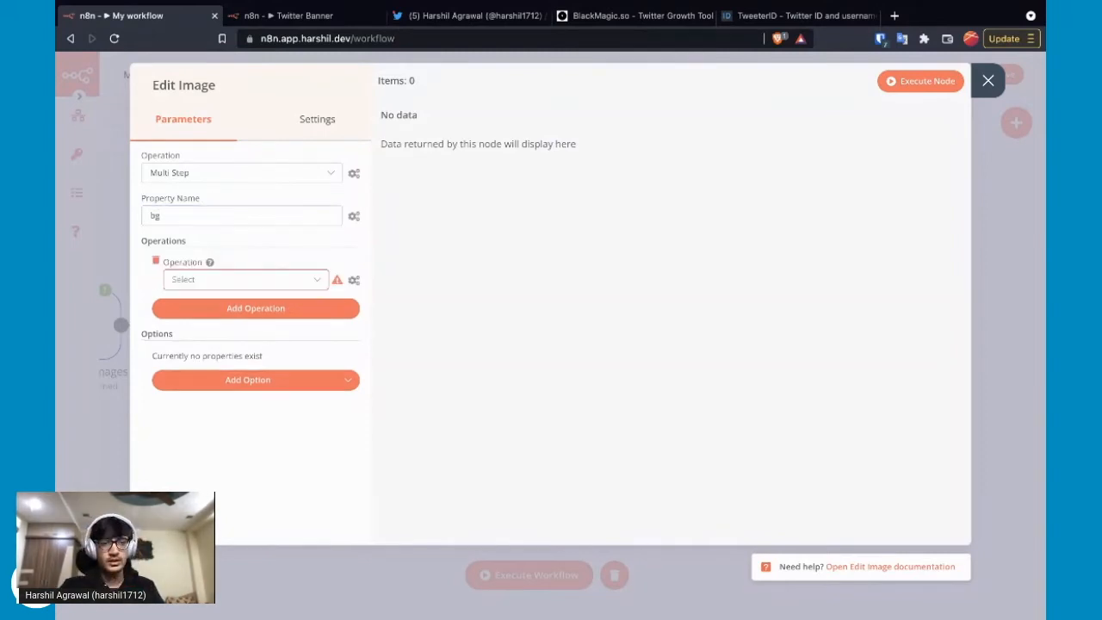
left_click(245, 280)
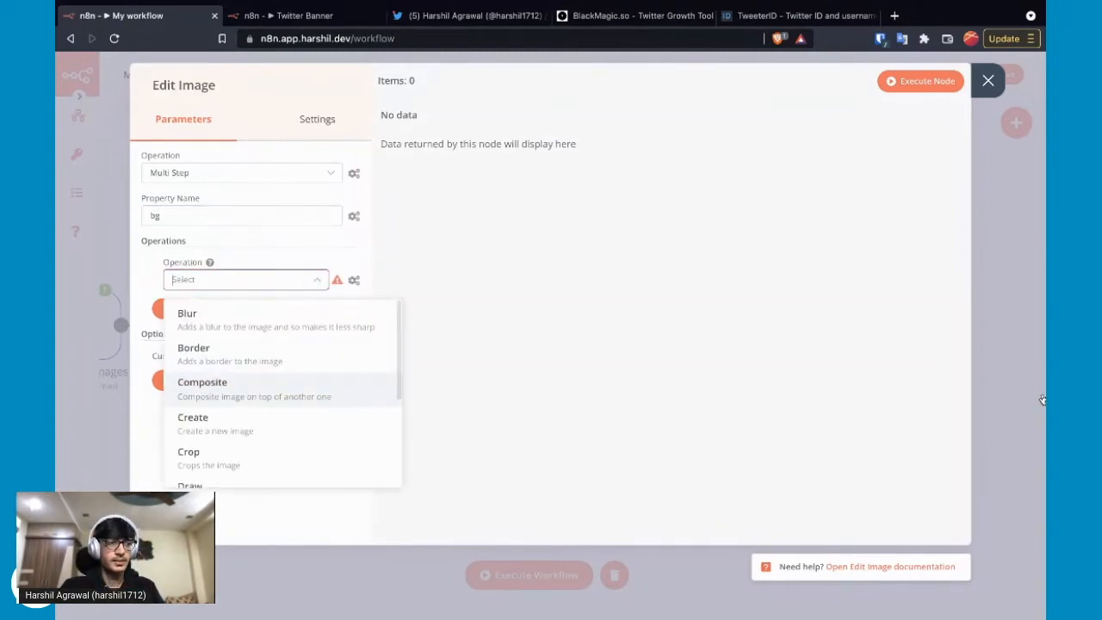
key("Return")
key("Tab")
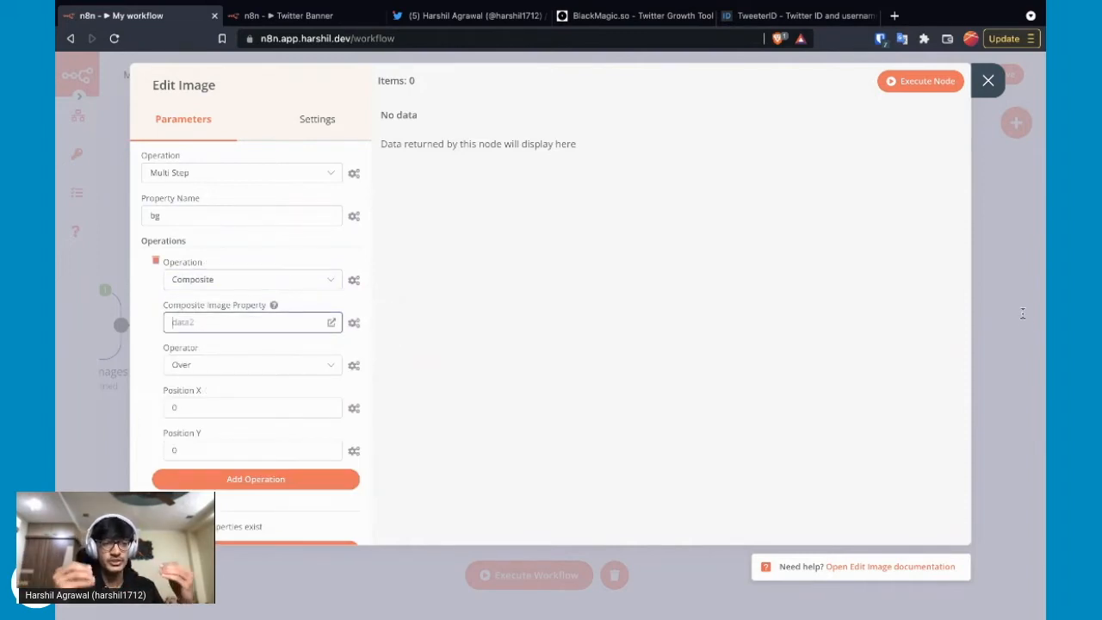
scroll(253, 319, "down", 1)
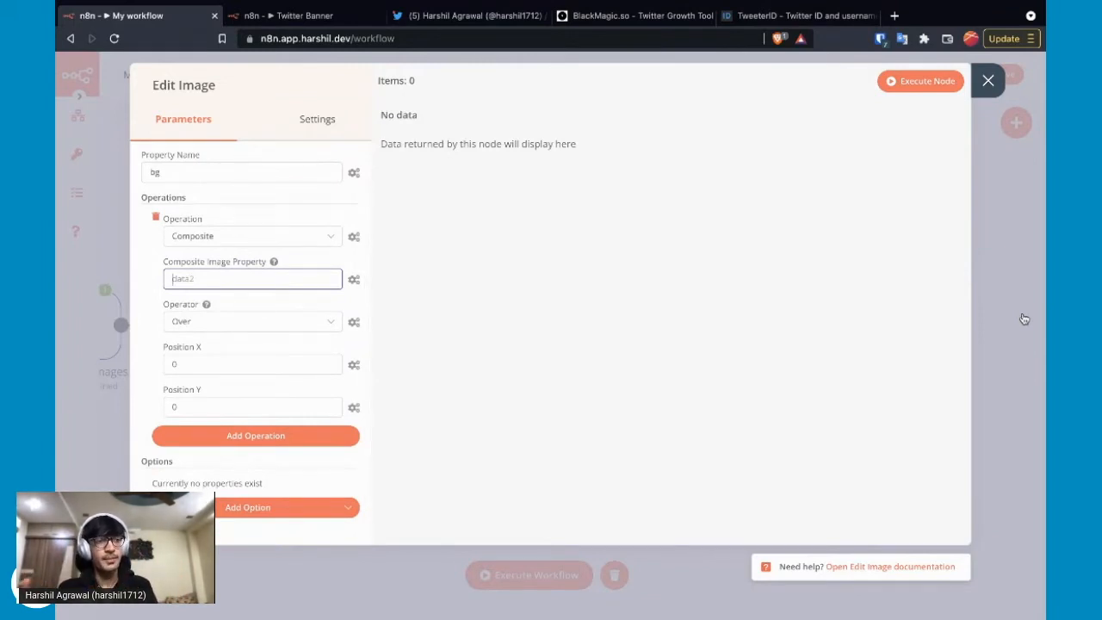
type("dat")
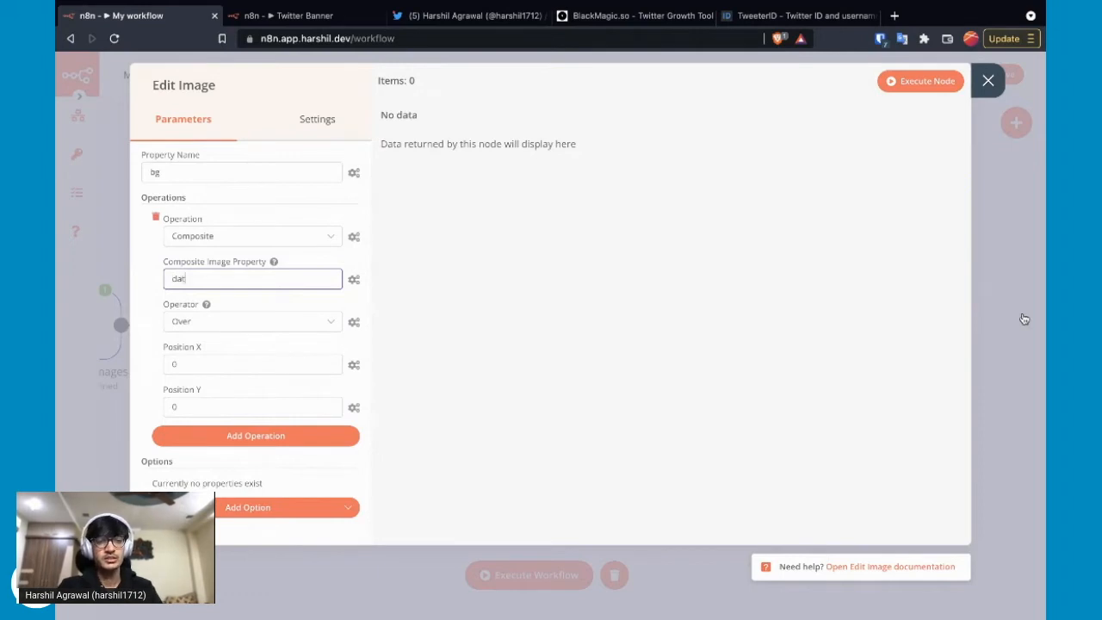
Set the Composite Image Property to data0, execute the Edit Image node and view its bg image output
type("a0")
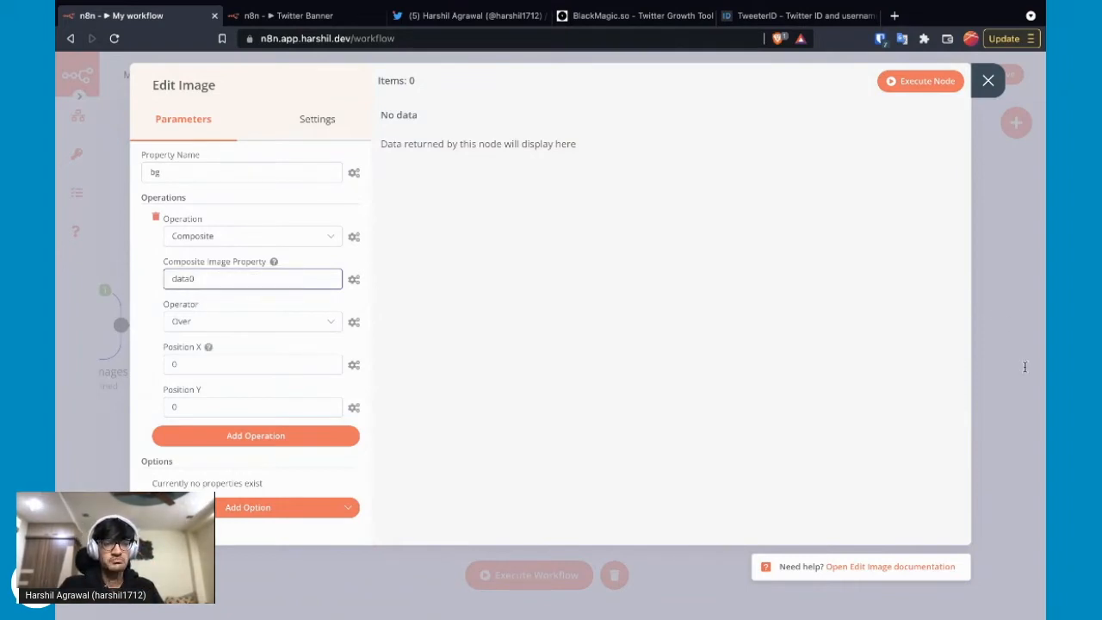
scroll(254, 364, "down", 1)
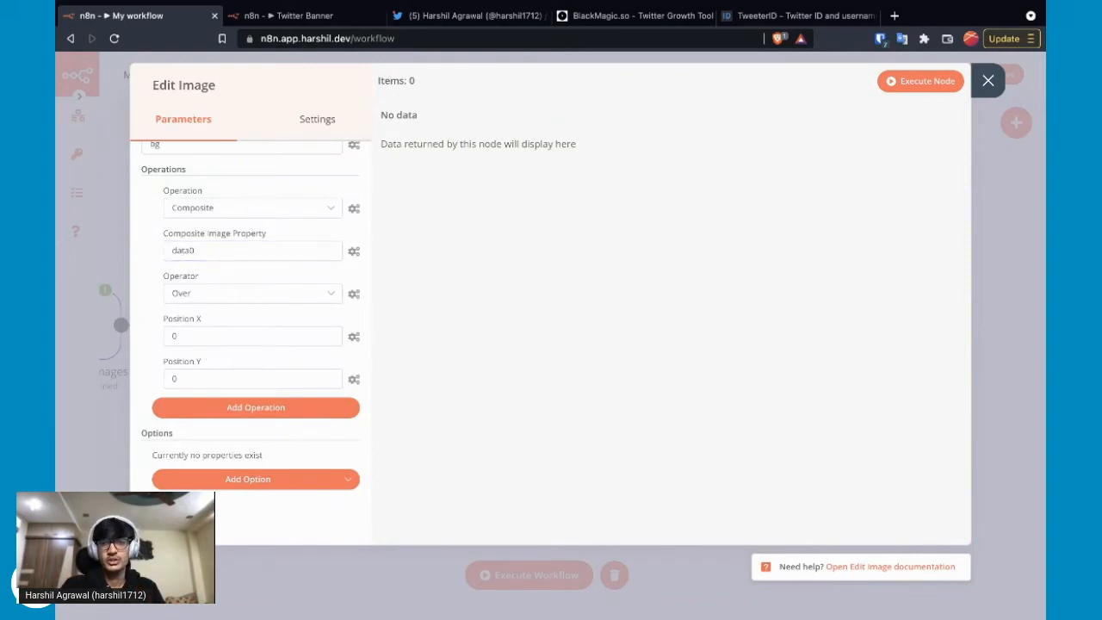
left_click(921, 81)
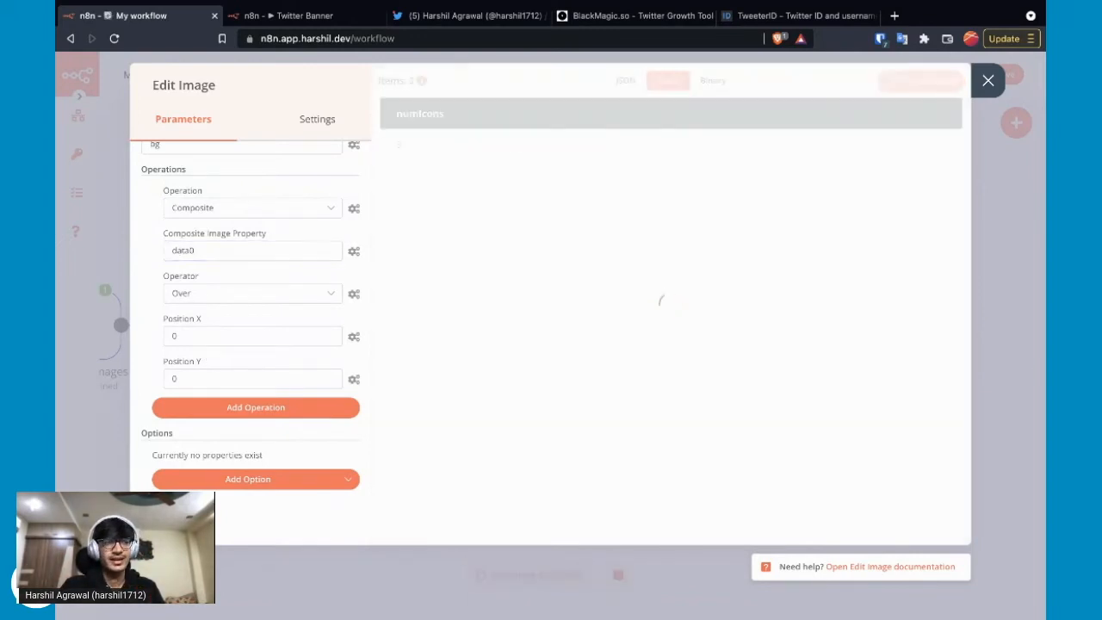
left_click(713, 81)
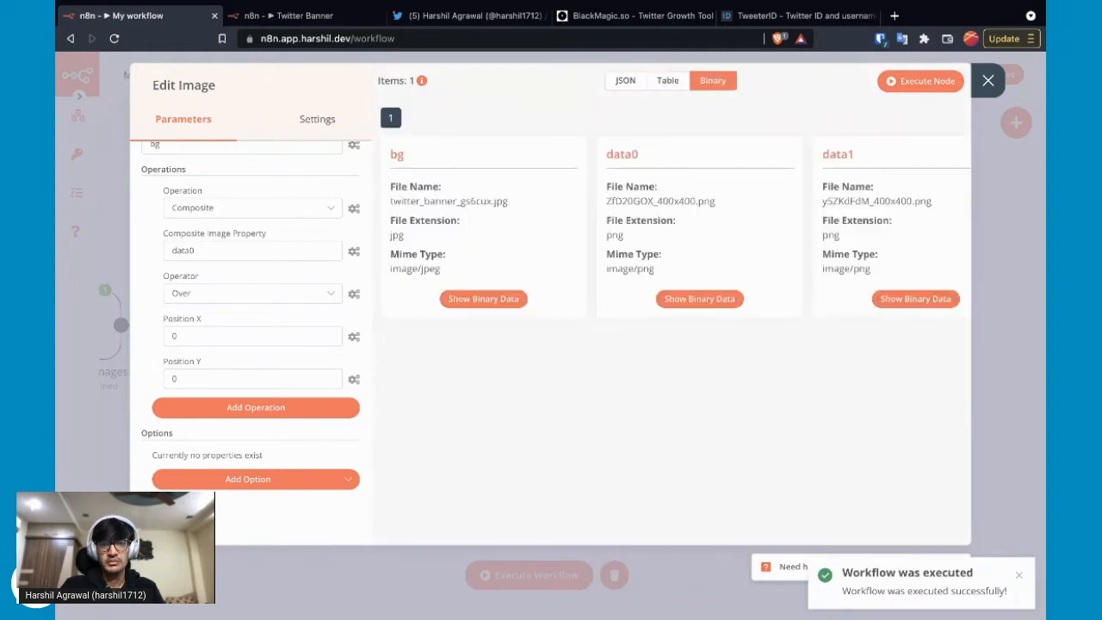
left_click(484, 299)
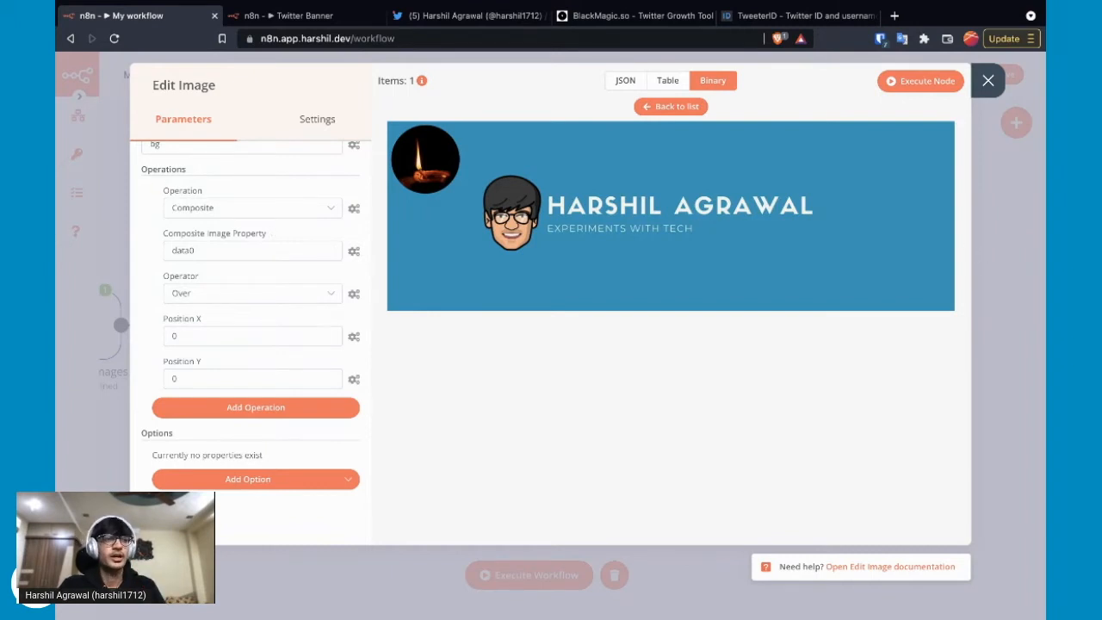
key("super+Tab")
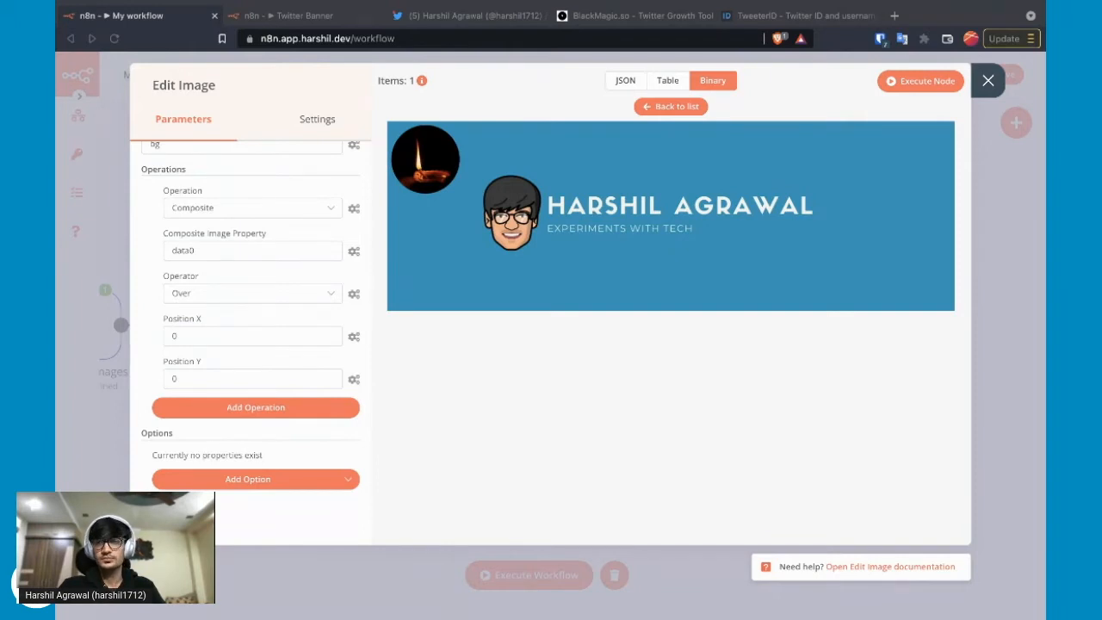
left_click(988, 80)
Open the URL of the Fetch new followers node in full and highlight its Twitter user ID
scroll(551, 335, "left", 3)
scroll(551, 336, "left", 5)
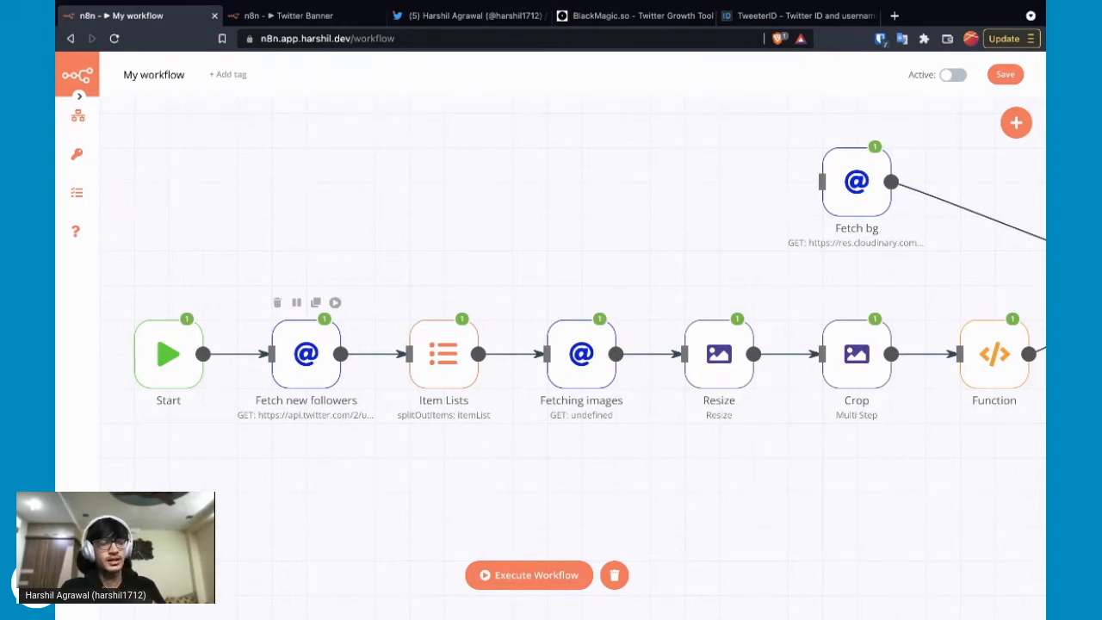
double_click(306, 353)
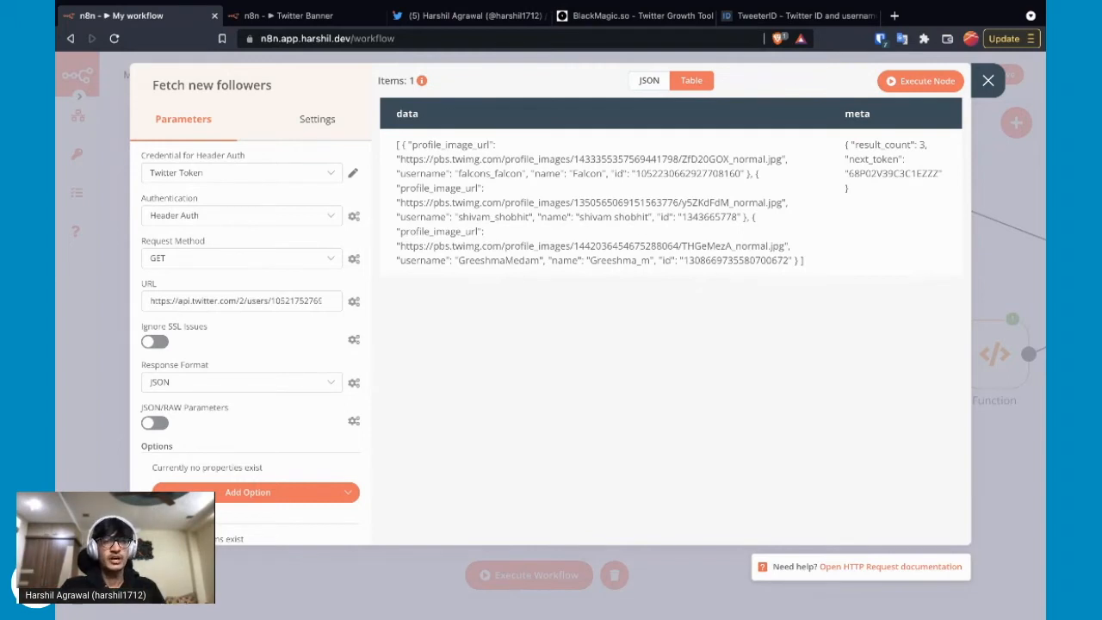
left_click(332, 300)
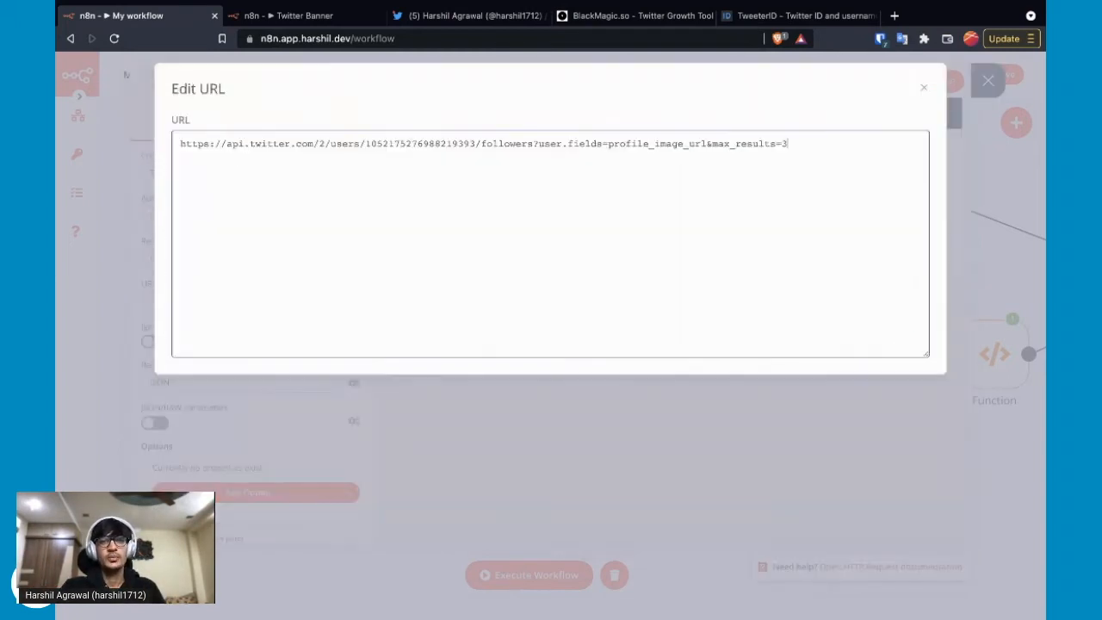
key("ctrl+a")
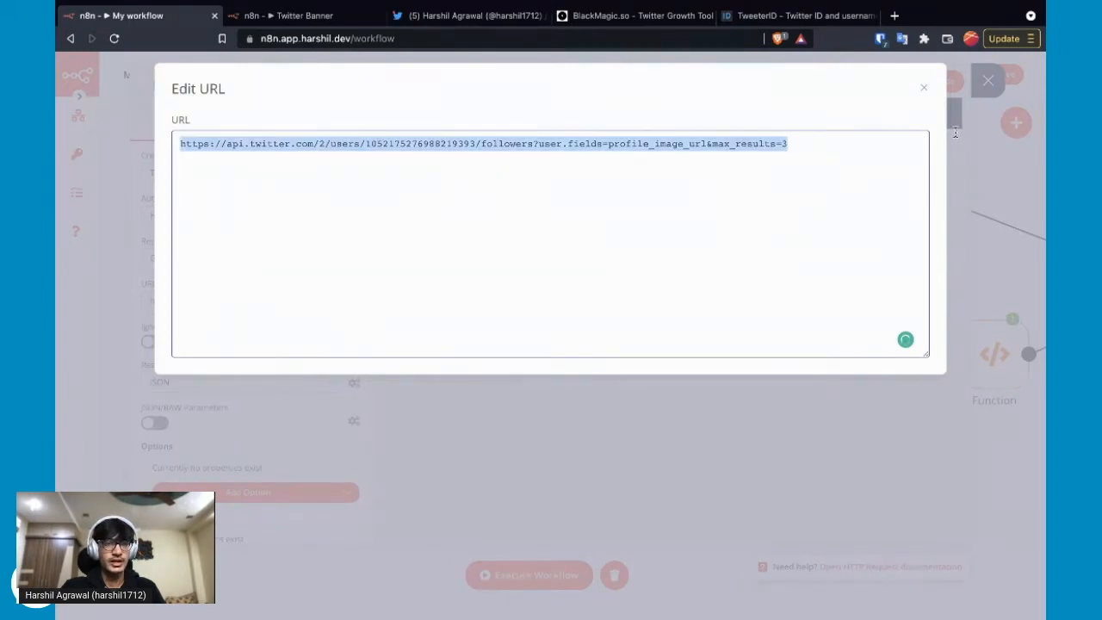
key("Right")
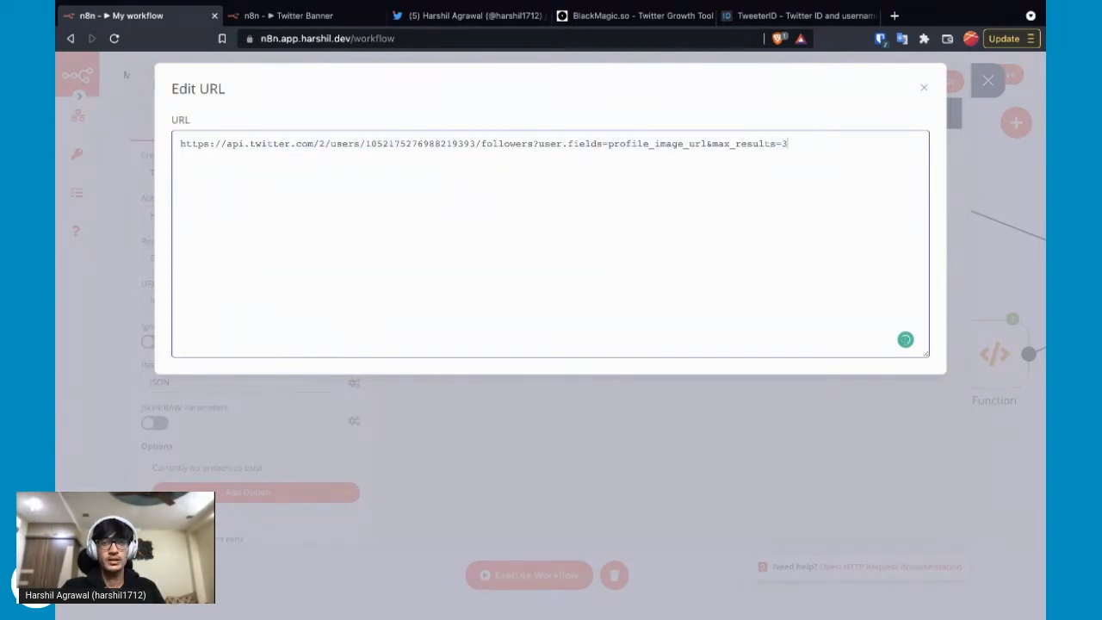
double_click(429, 143)
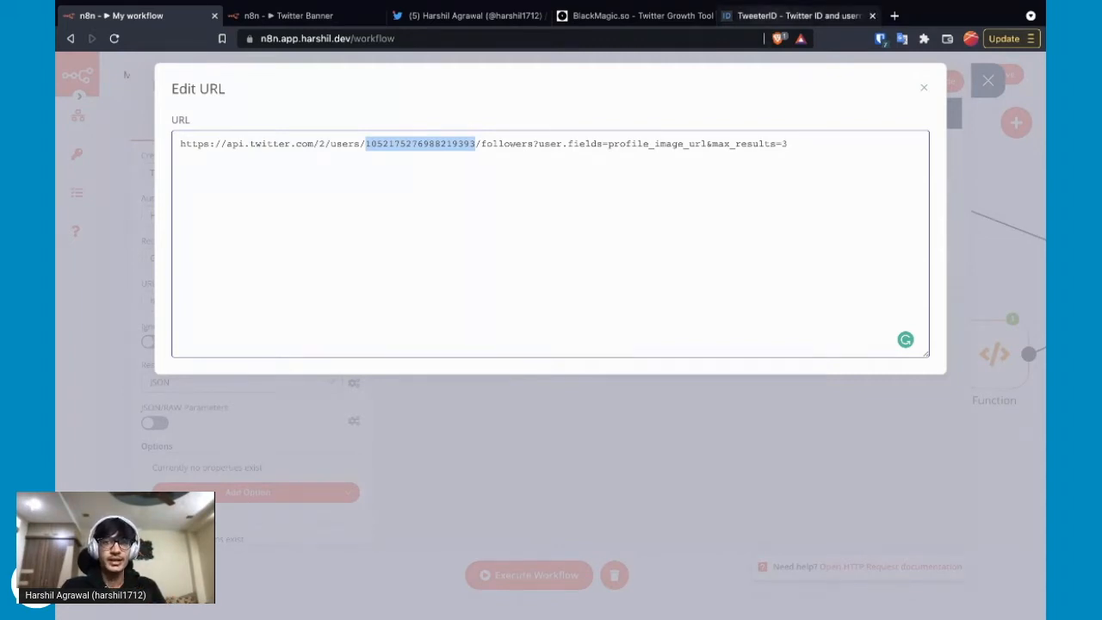
Switch to TweeterID, examine how the Twitter username converts to the user ID, and return to the workflow
left_click(794, 16)
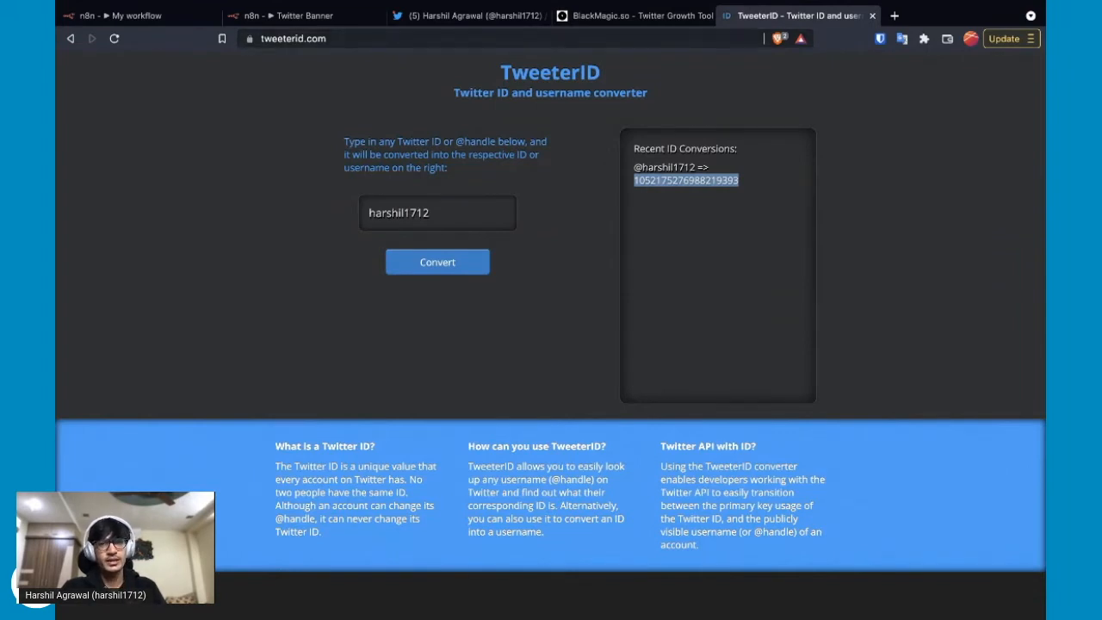
left_click(438, 213)
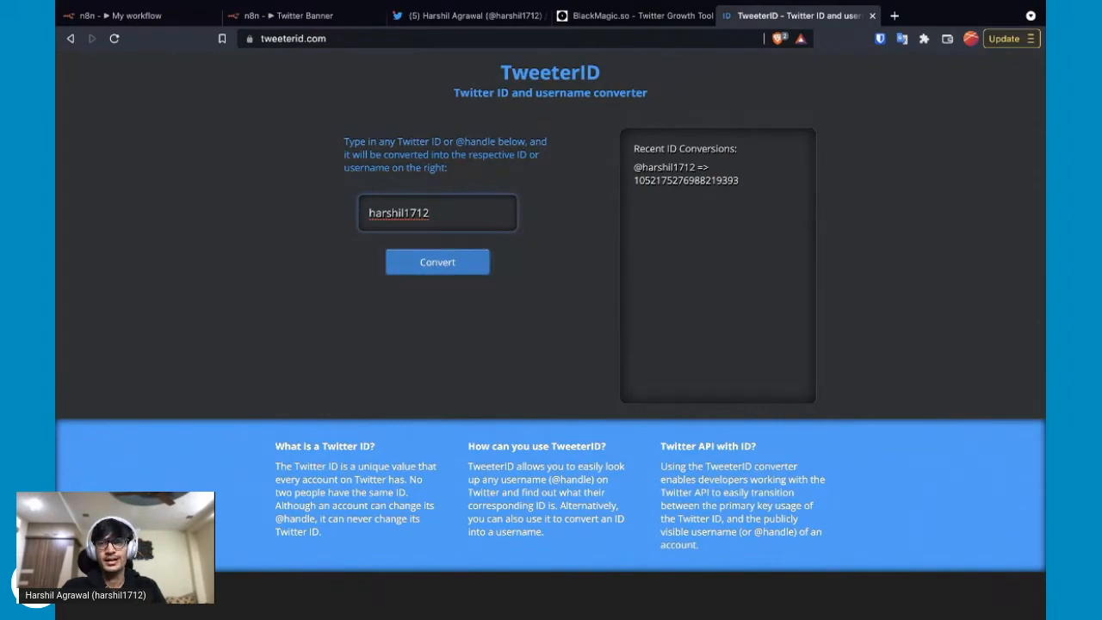
double_click(686, 181)
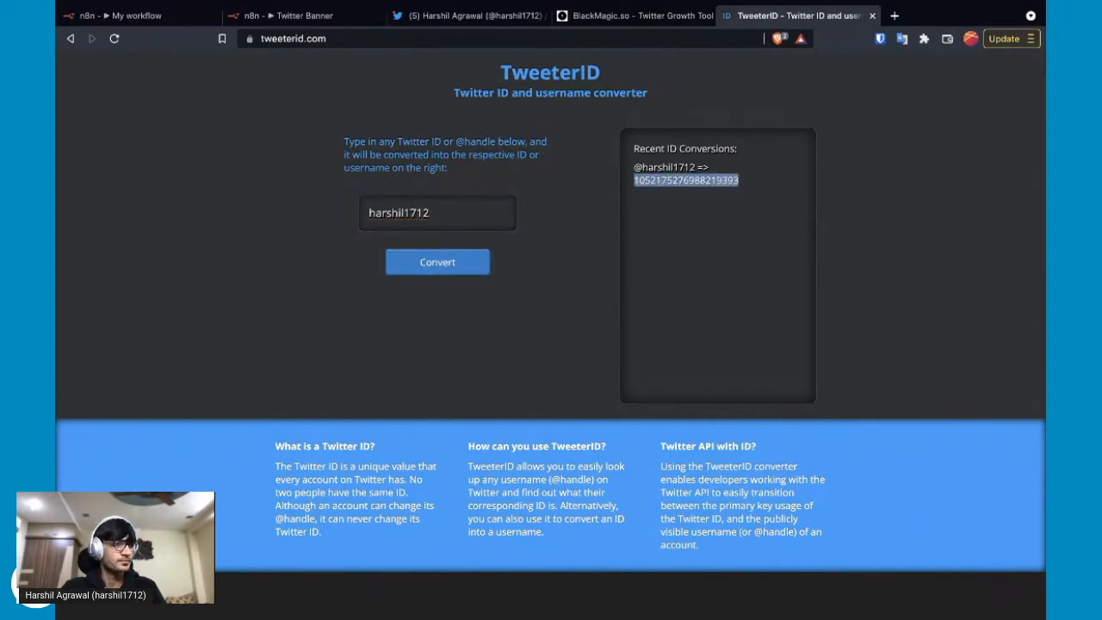
key("ctrl+1")
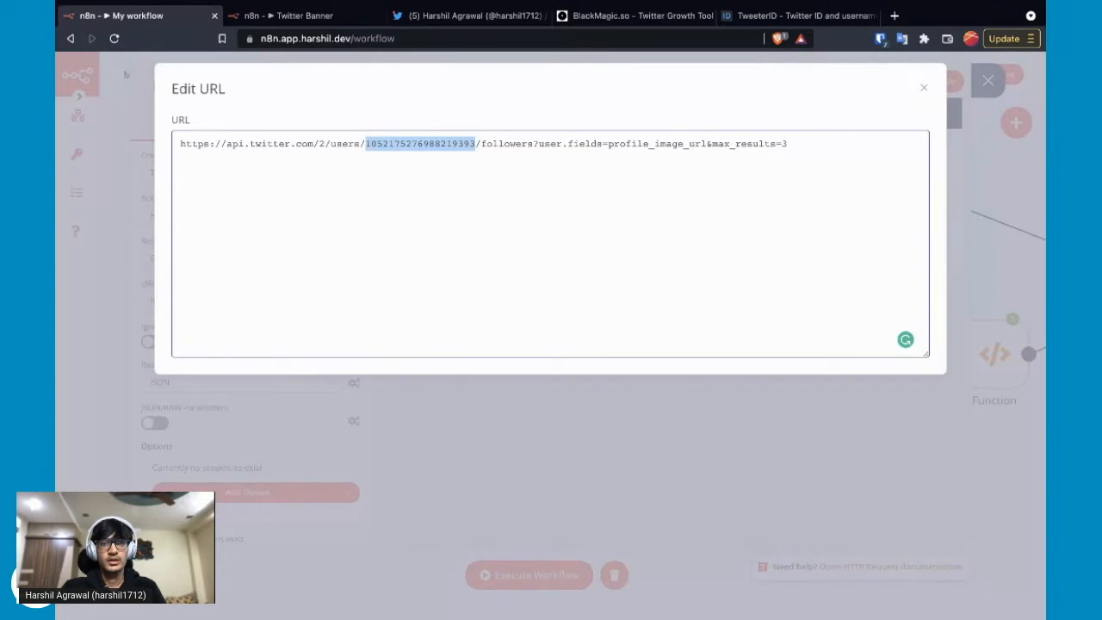
Examine the user.fields and max_results query parameters in the followers URL and close the URL editor
left_click(788, 144)
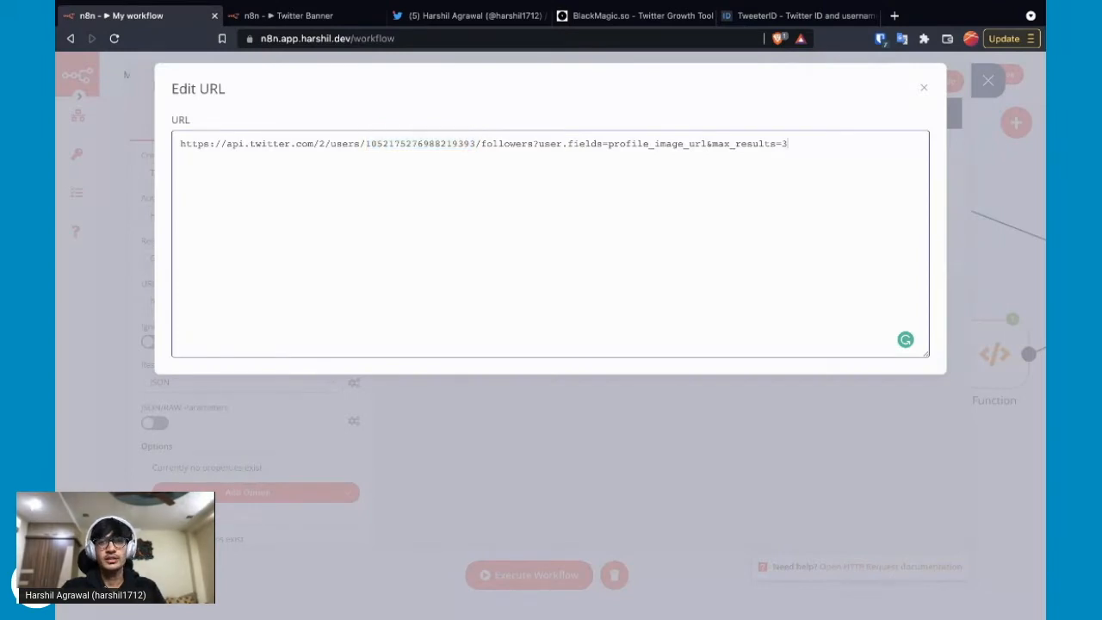
left_click_drag(539, 144, 707, 144)
left_click(787, 144)
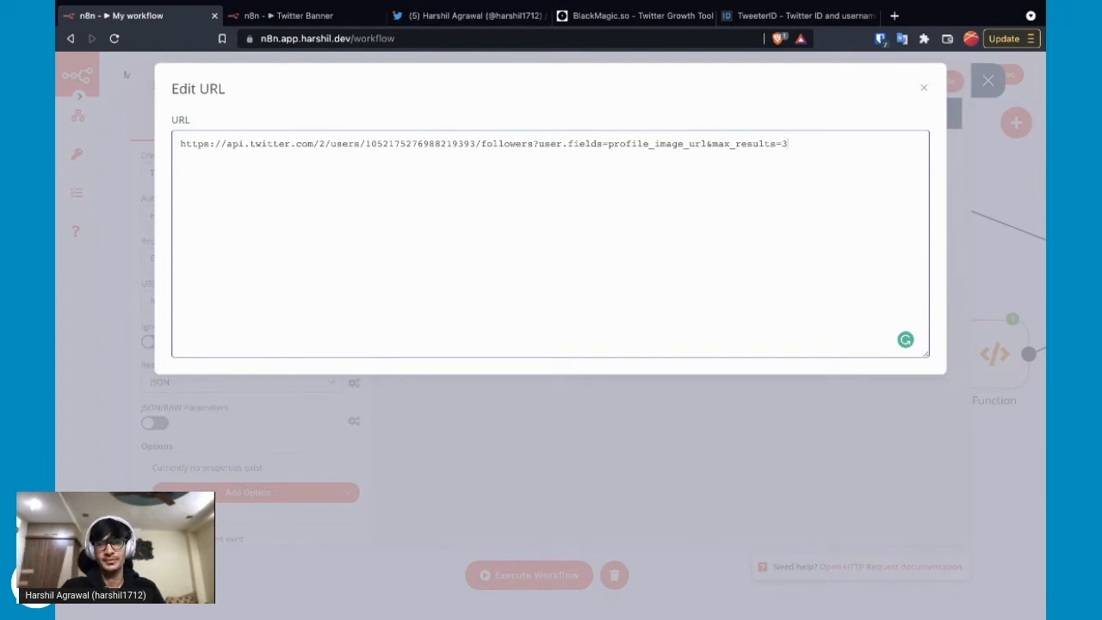
left_click(988, 80)
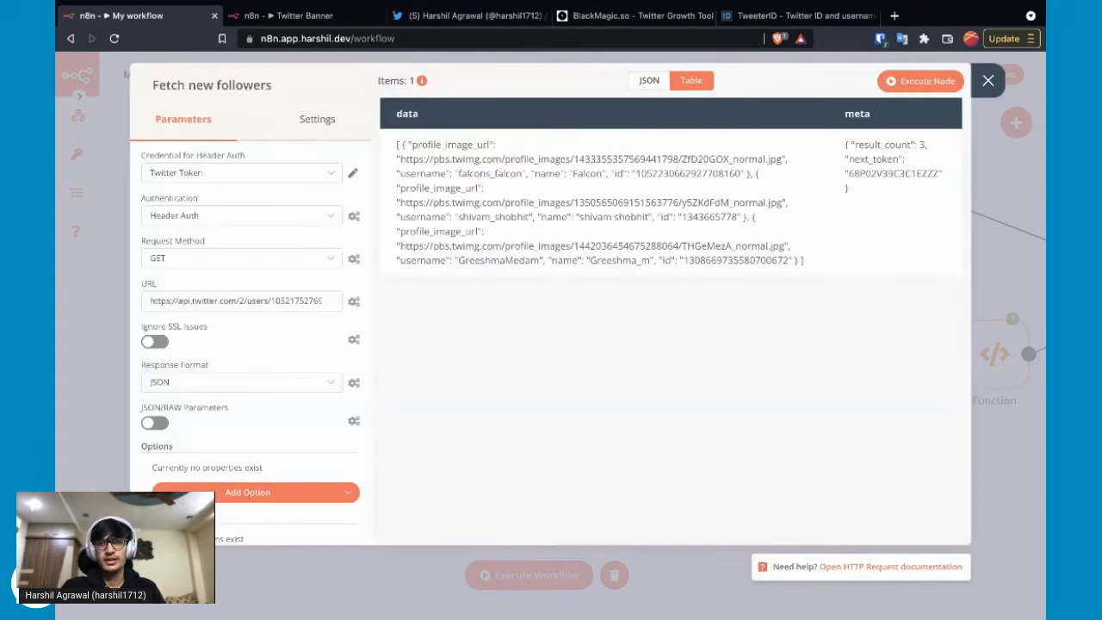
Examine the JSON output of the Fetch new followers node, collapsing and expanding its item and data array
left_click(649, 81)
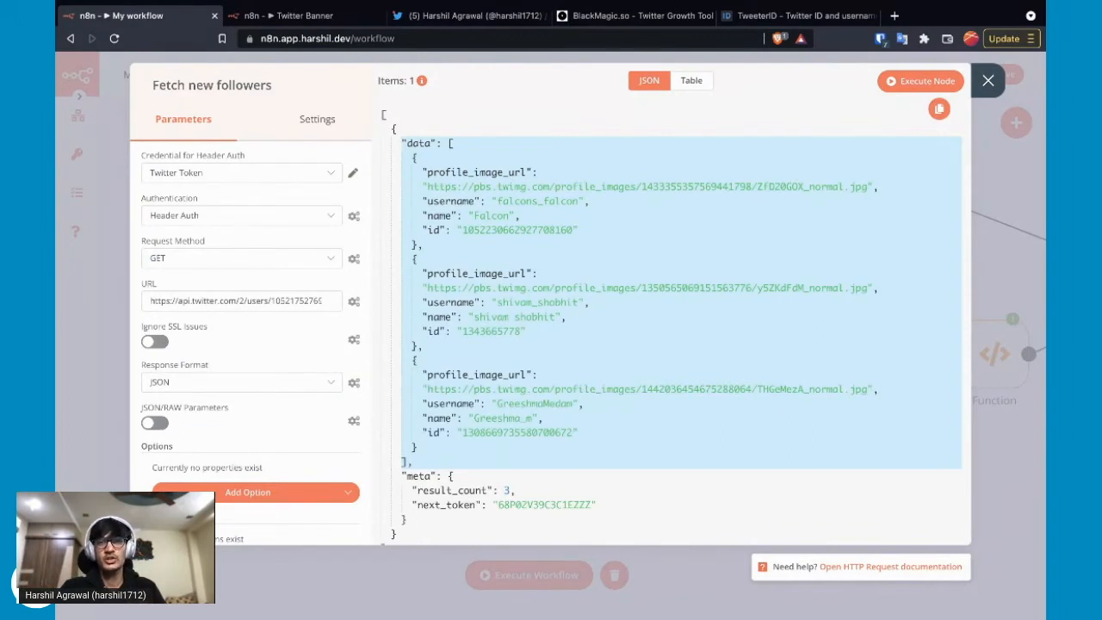
double_click(412, 81)
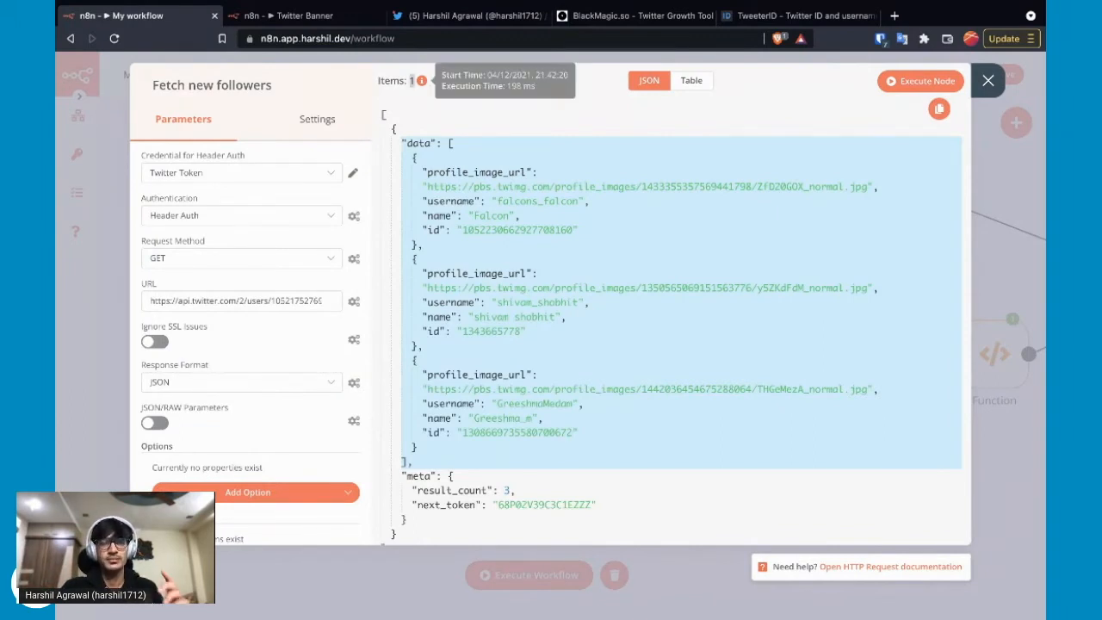
scroll(676, 324, "down", 1)
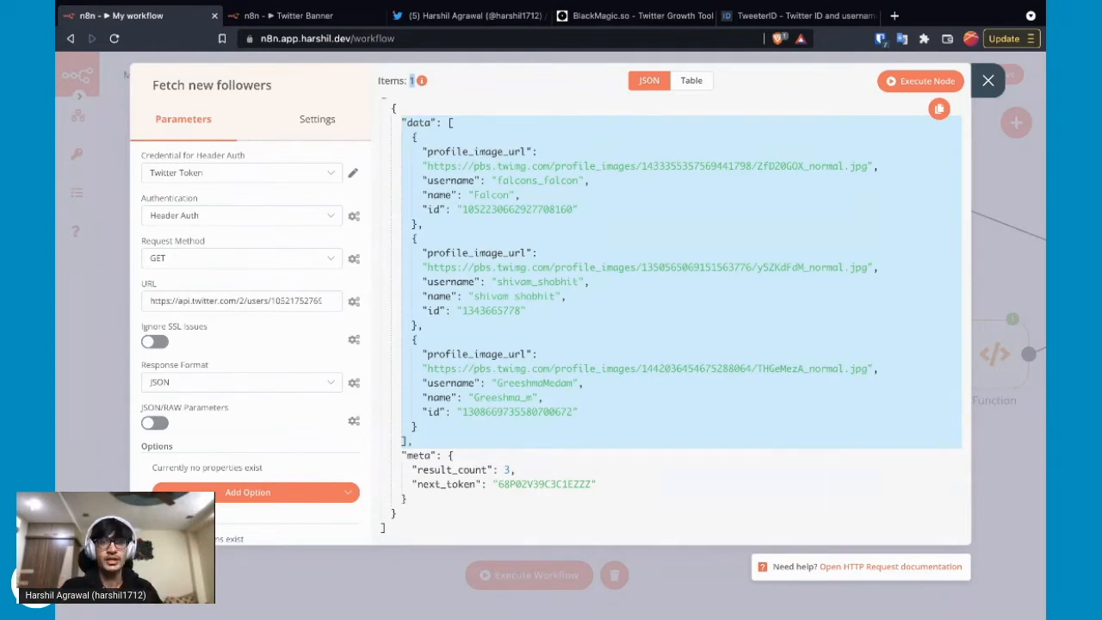
left_click(516, 123)
scroll(676, 316, "up", 1)
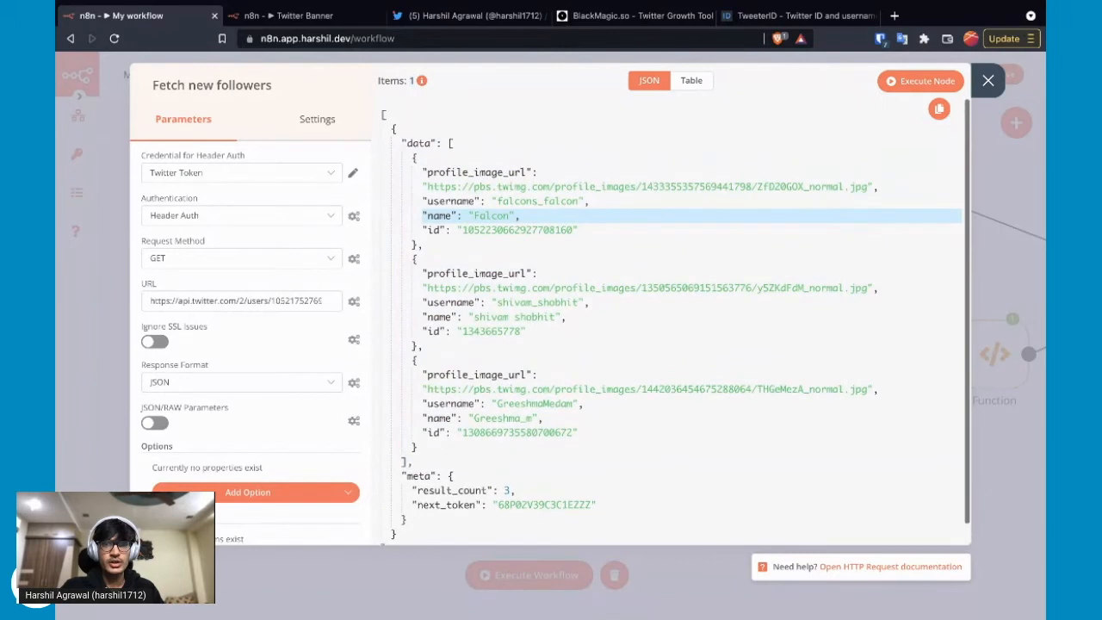
left_click(384, 114)
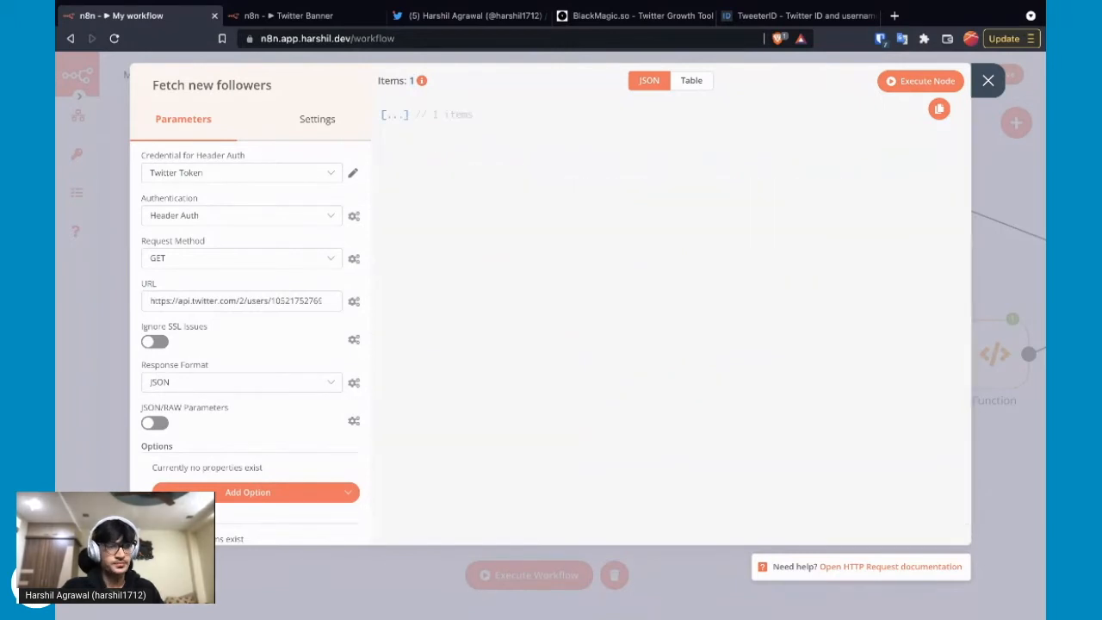
left_click(384, 114)
left_click(394, 129)
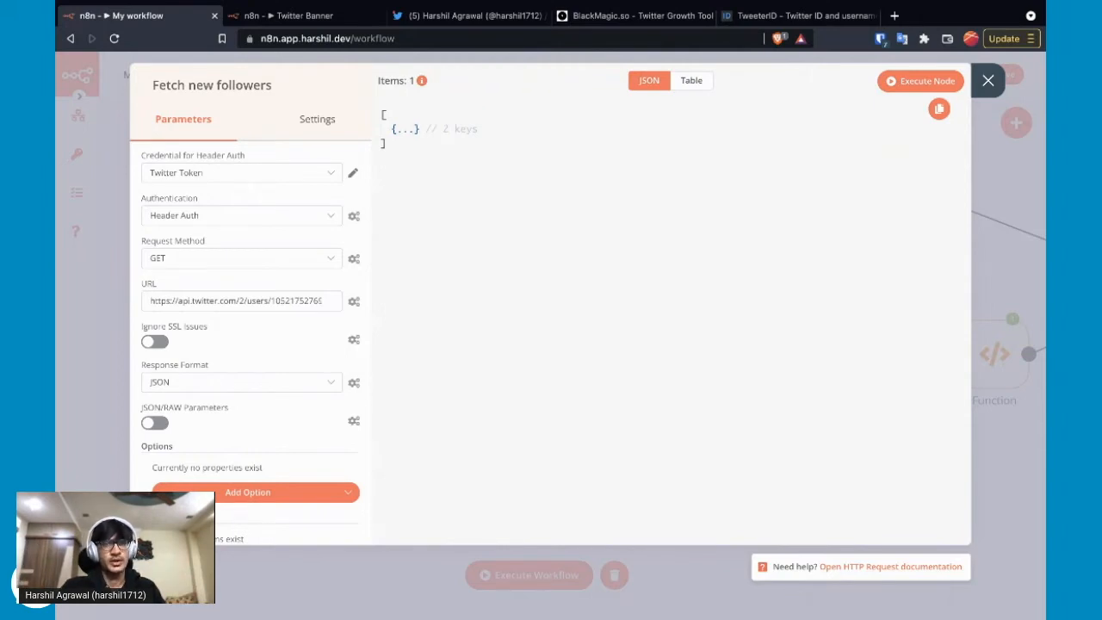
left_click(405, 129)
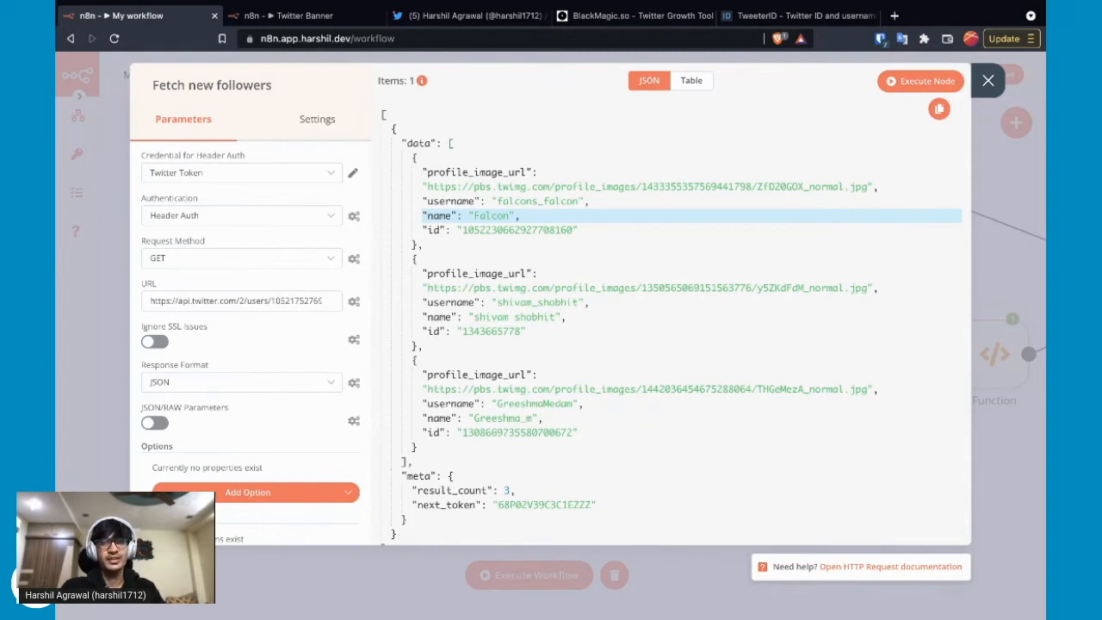
left_click(450, 144)
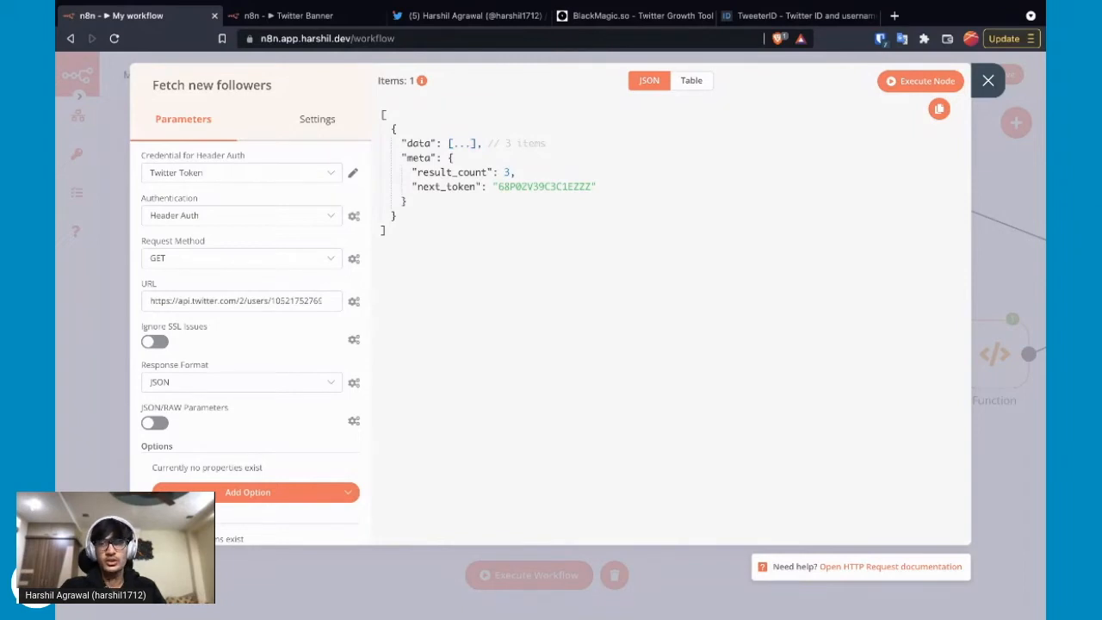
key("Escape")
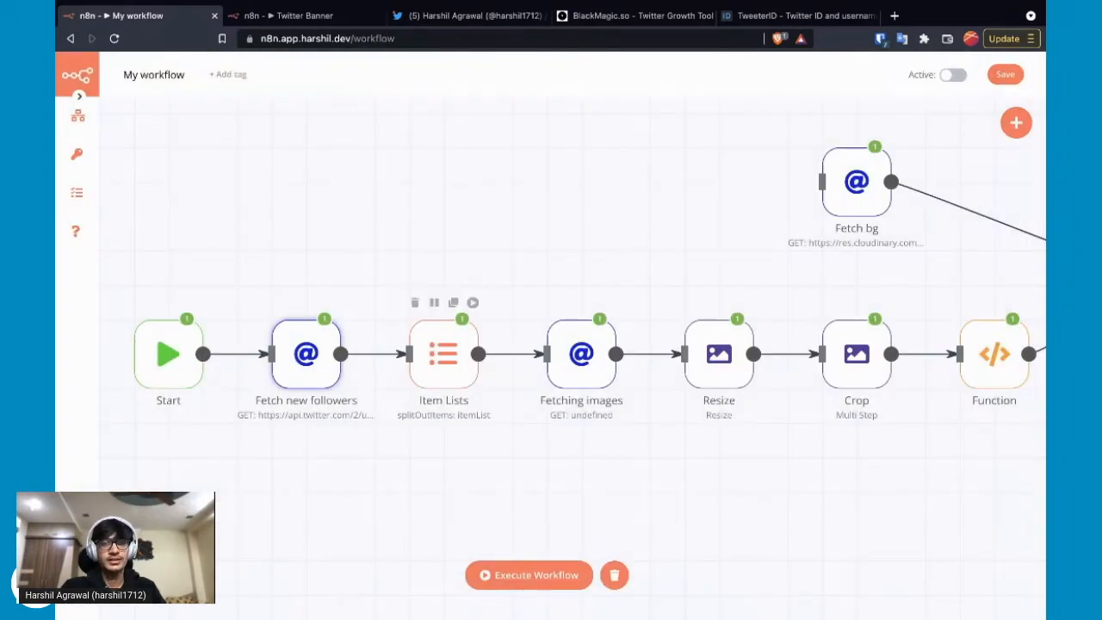
Examine the Item Lists node's Field To Split Out and collapse each follower item in its JSON output
double_click(443, 353)
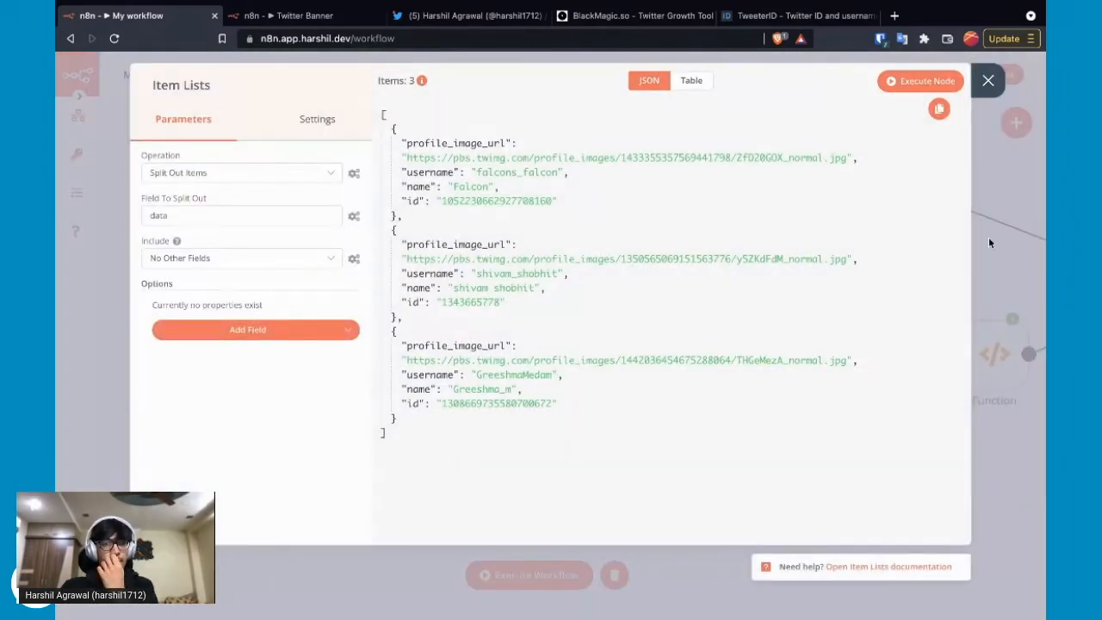
left_click(242, 214)
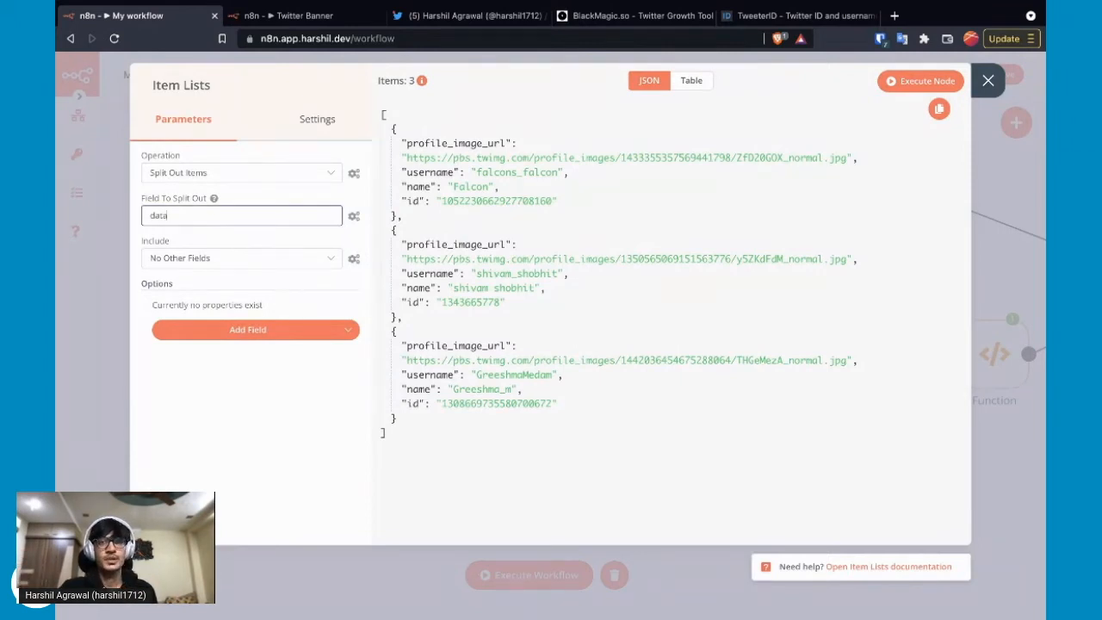
left_click(394, 129)
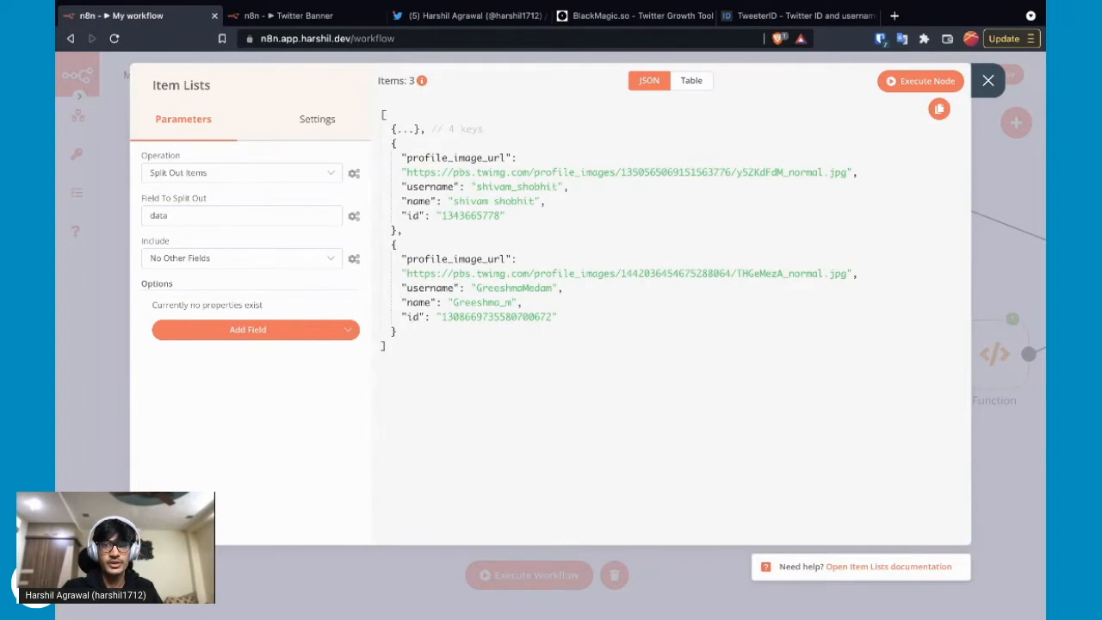
left_click(393, 144)
left_click(394, 159)
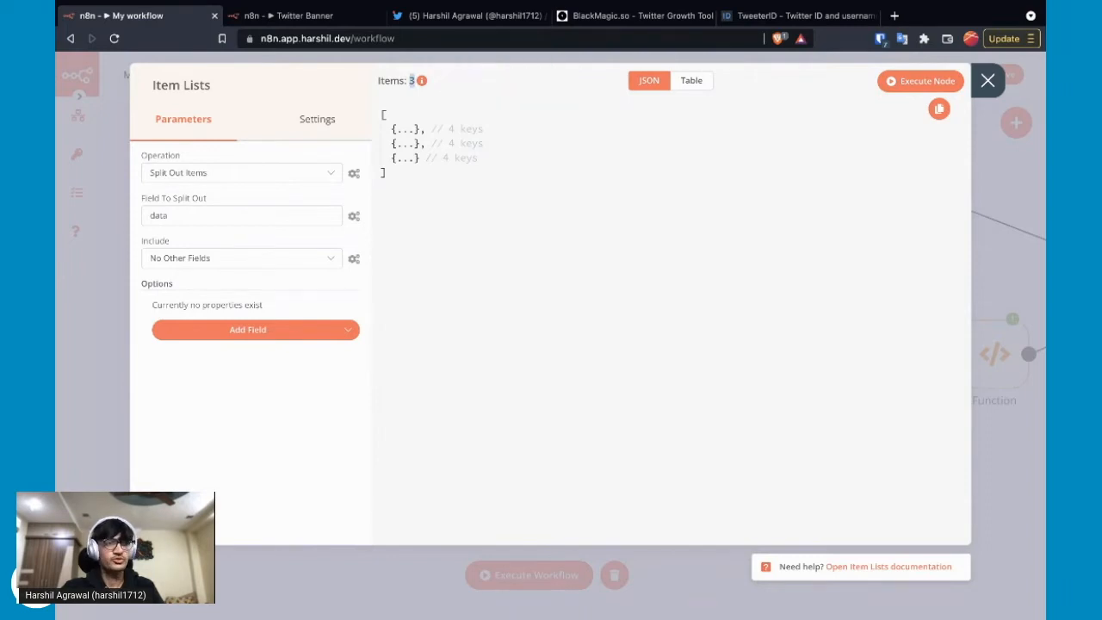
key("Escape")
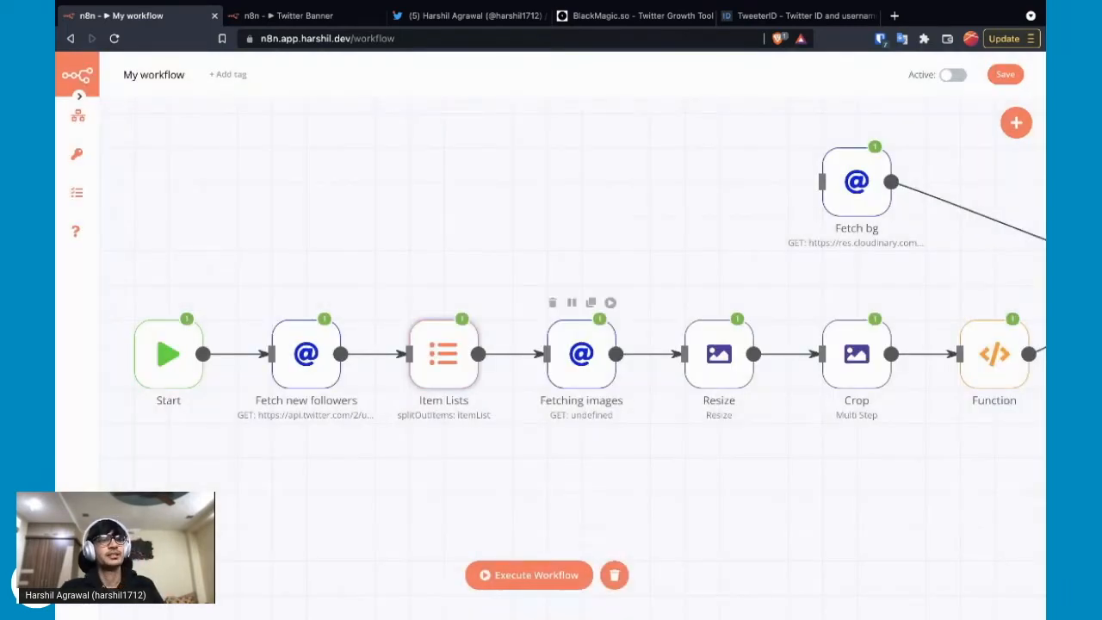
Examine the Fetching images node's URL expression that replaces 'normal' with '400x400' in profile_image_url, and close the node
double_click(582, 354)
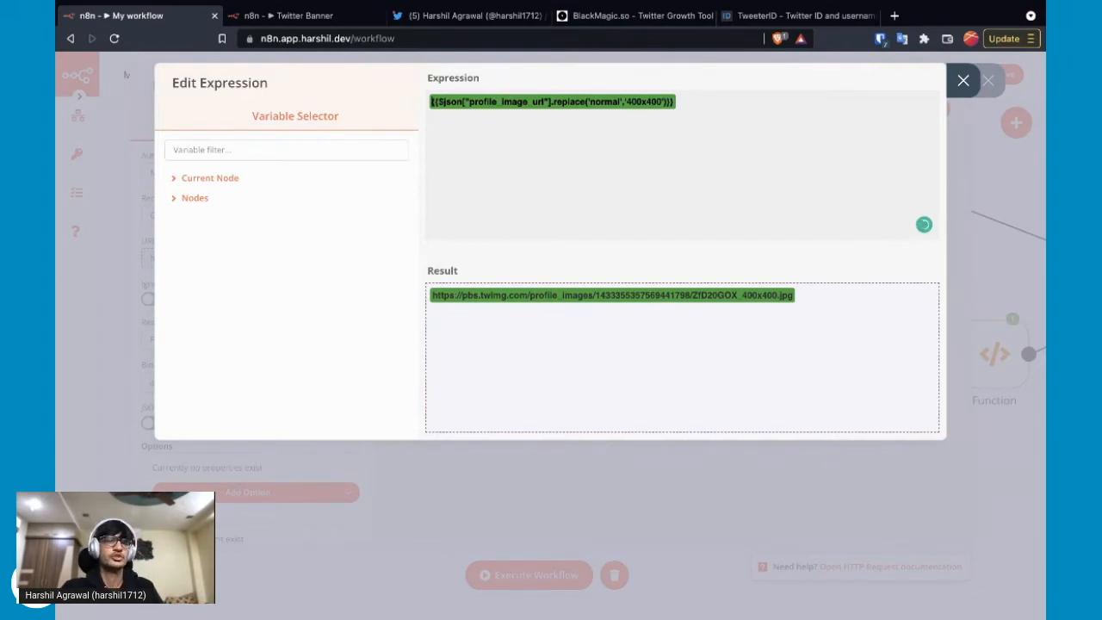
double_click(601, 102)
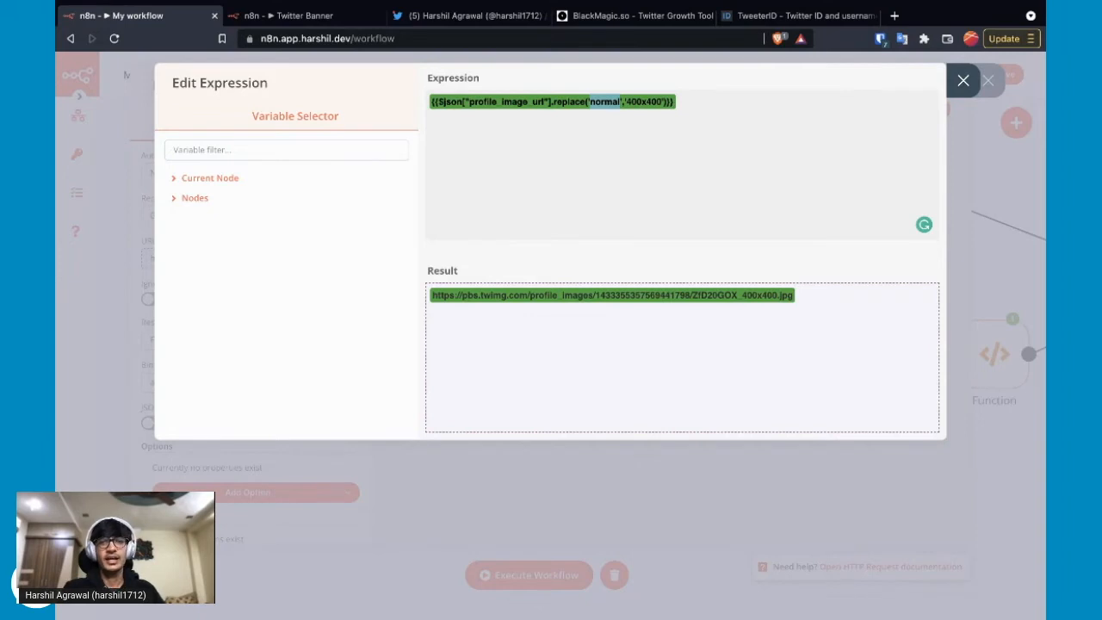
left_click_drag(663, 102, 627, 101)
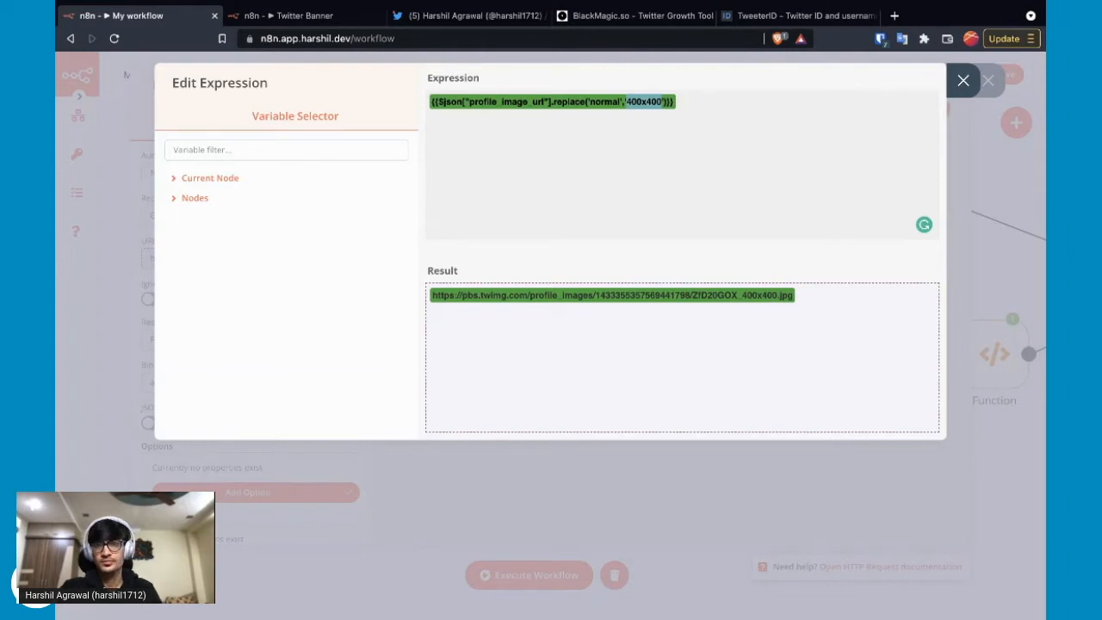
left_click(963, 80)
left_click(987, 79)
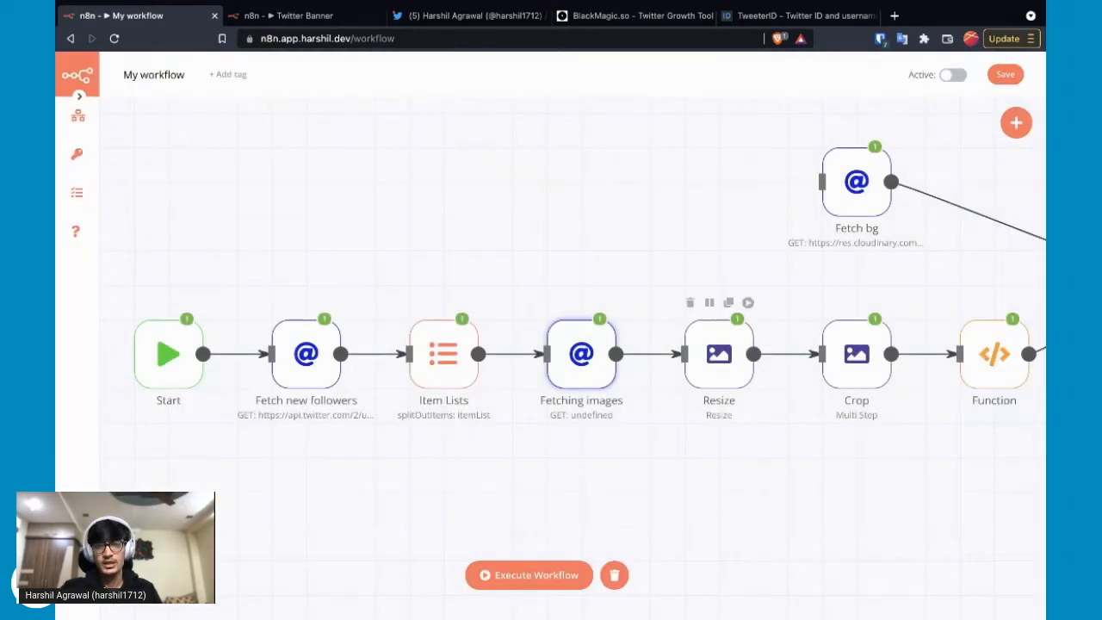
Examine the Resize node's settings and view the first avatar in its binary output, then close the node
double_click(719, 354)
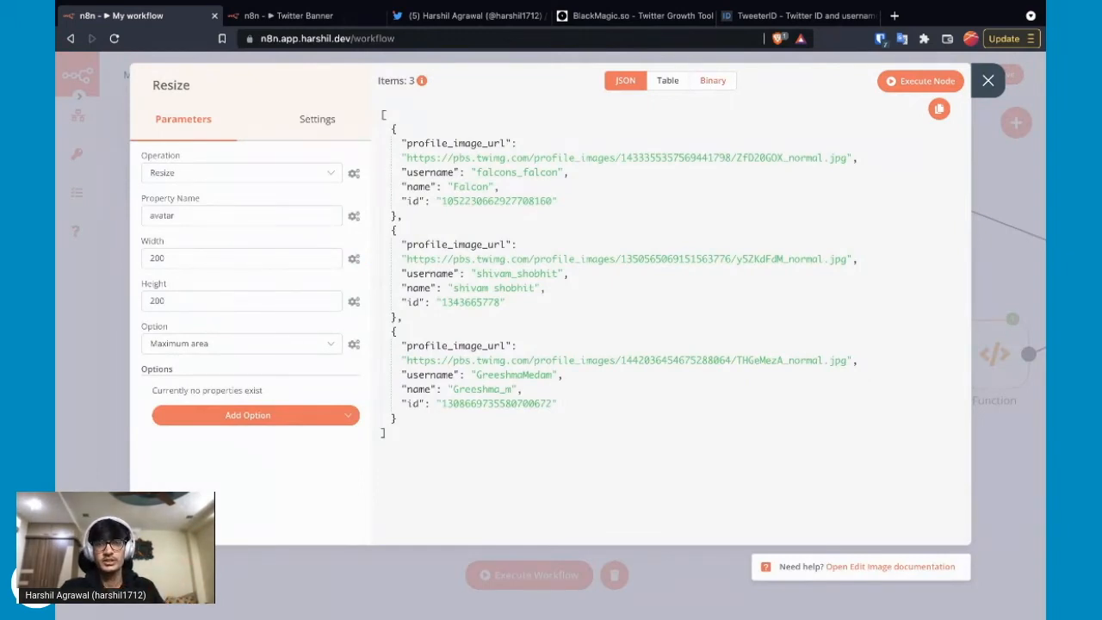
left_click(713, 80)
left_click(484, 299)
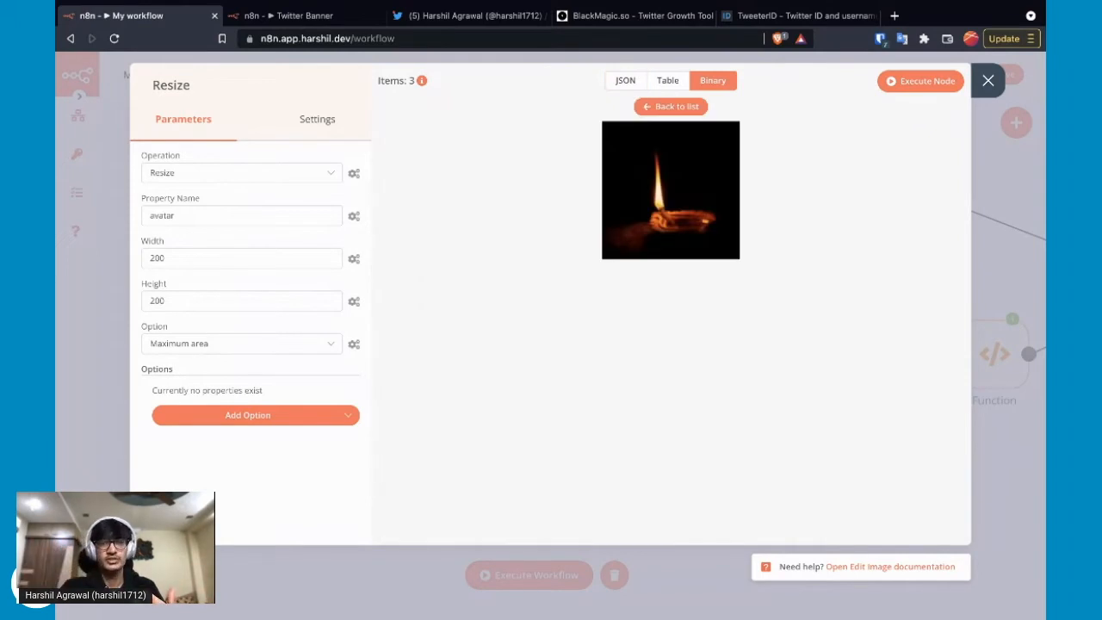
left_click(987, 80)
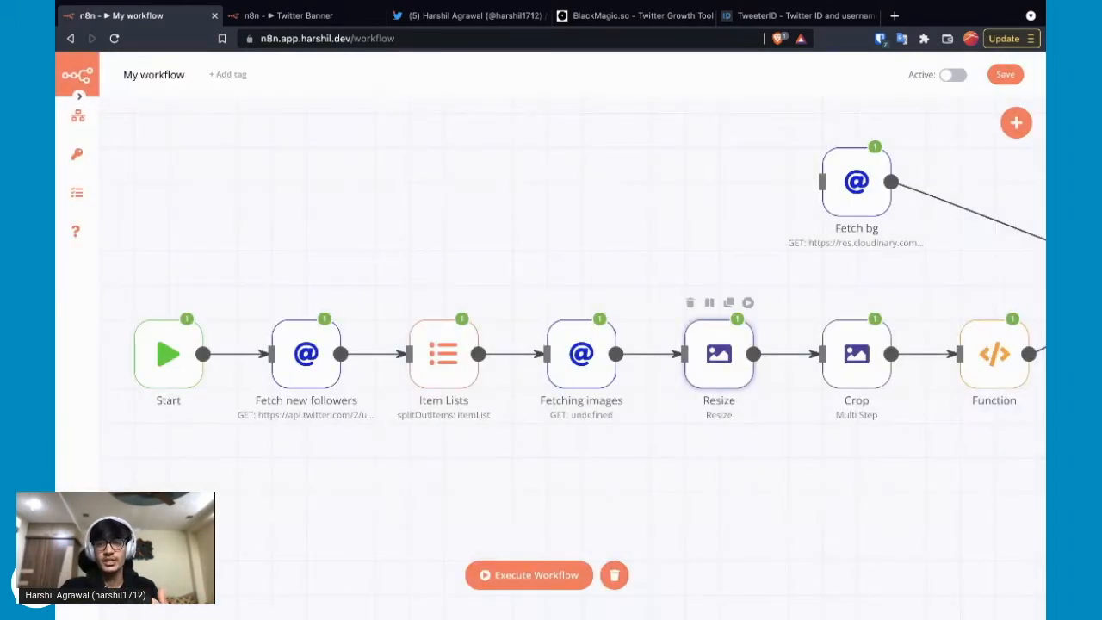
double_click(715, 344)
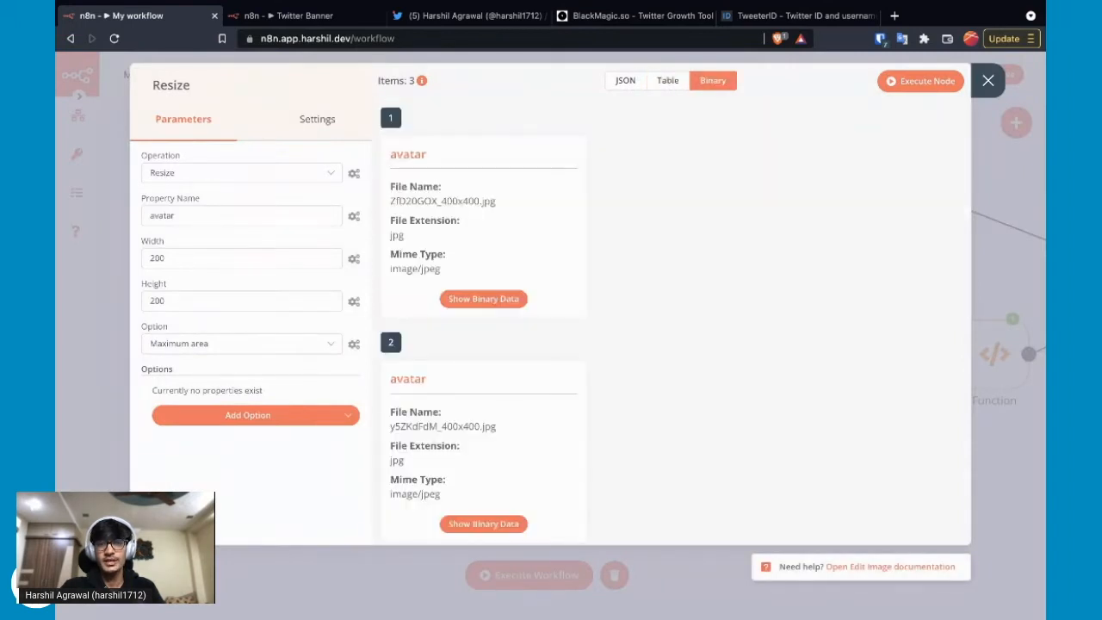
left_click(483, 299)
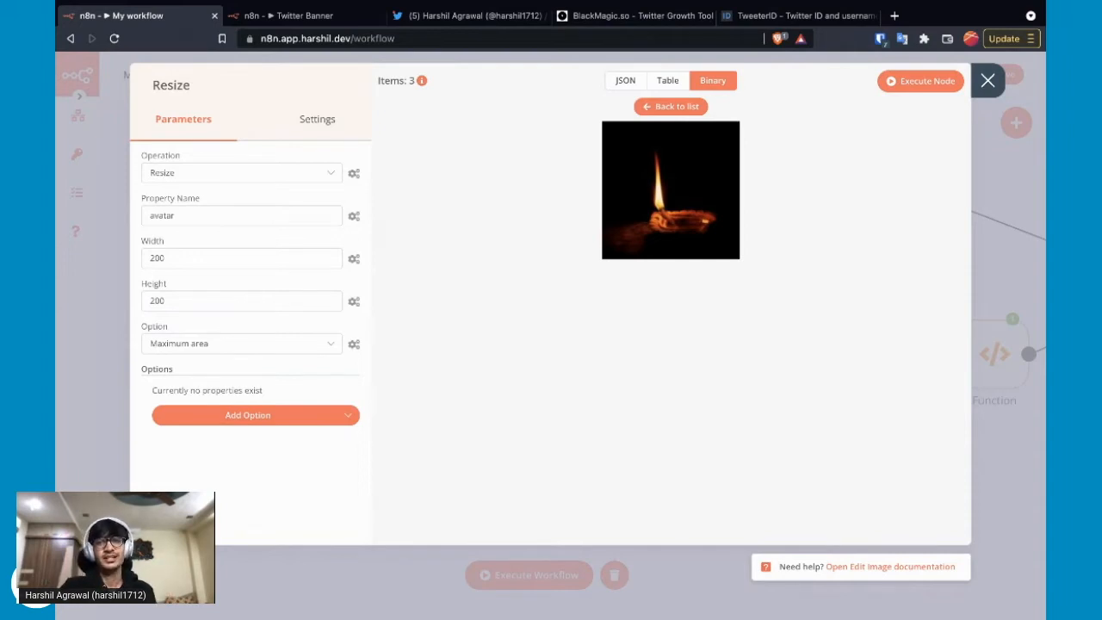
left_click(988, 80)
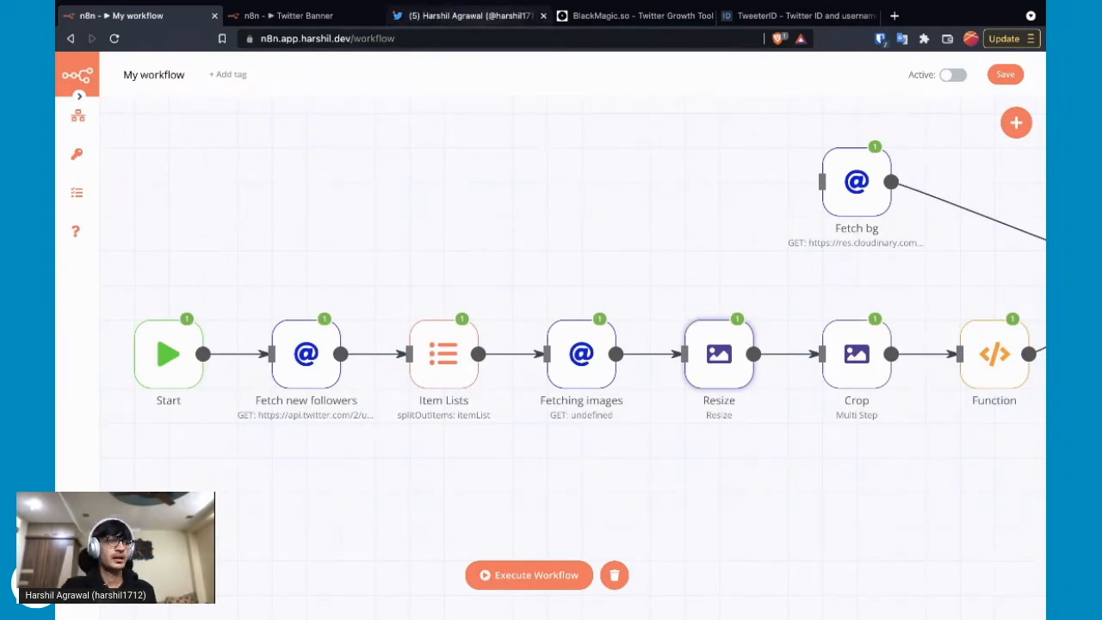
Switch to the Twitter profile, view the enlarged header banner with the follower avatars, and return to the workflow
left_click(465, 16)
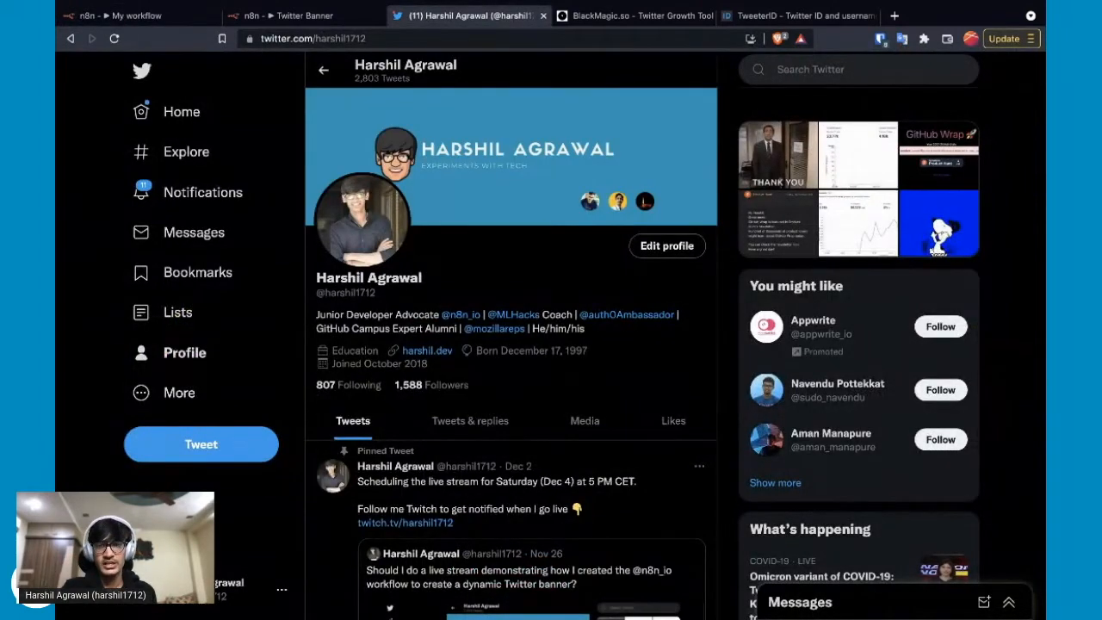
left_click(544, 154)
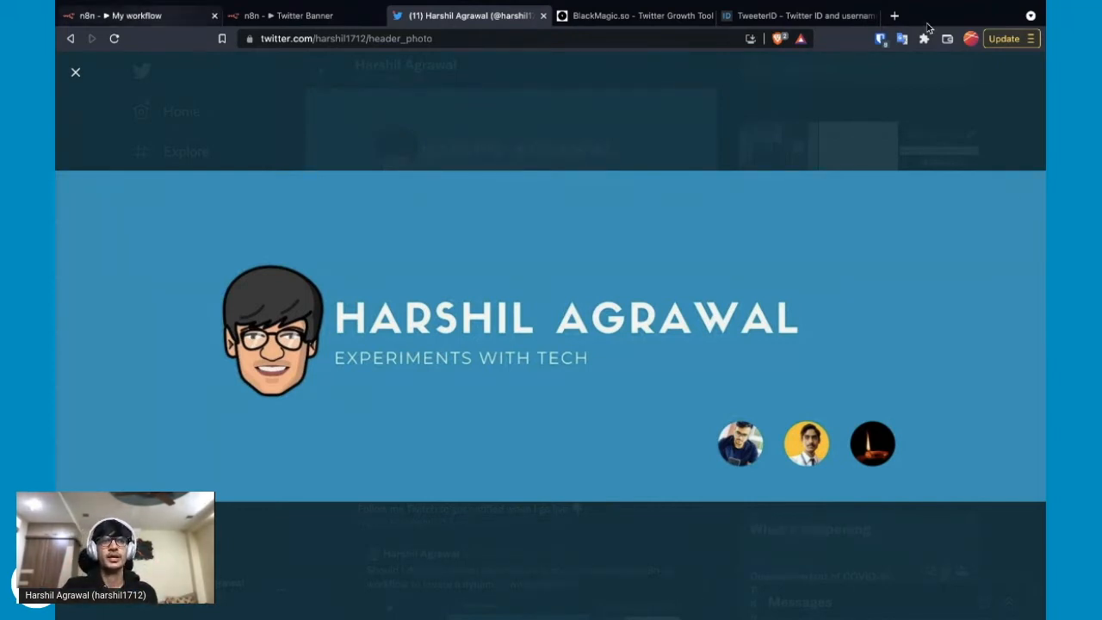
left_click(130, 16)
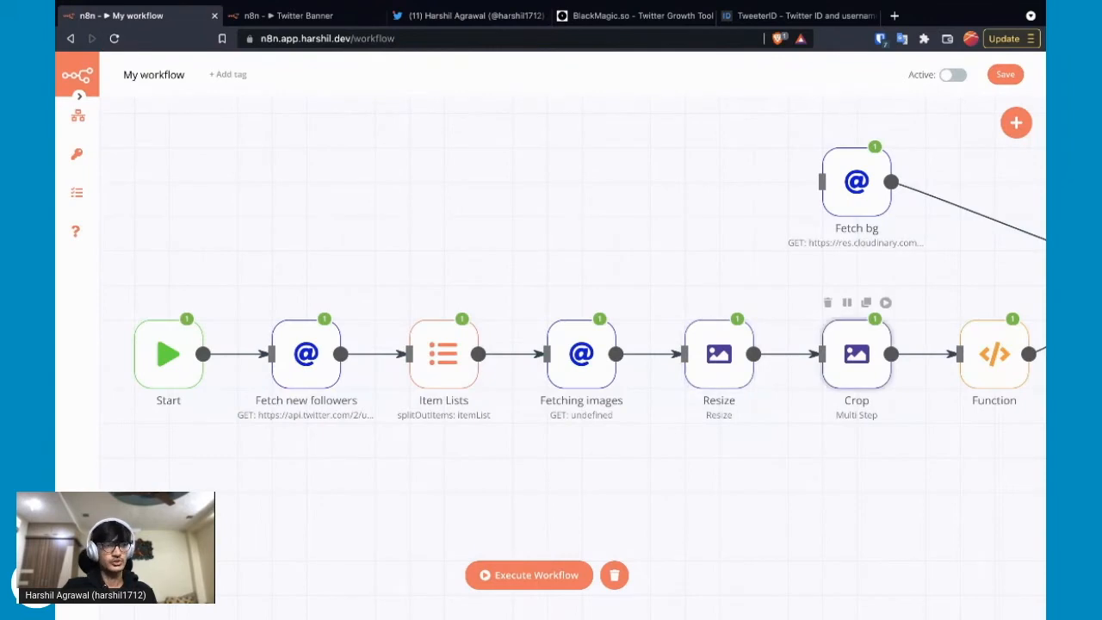
Examine the Crop node's Create, Draw and Composite operations and view the first cropped avatar in its binary output
double_click(857, 354)
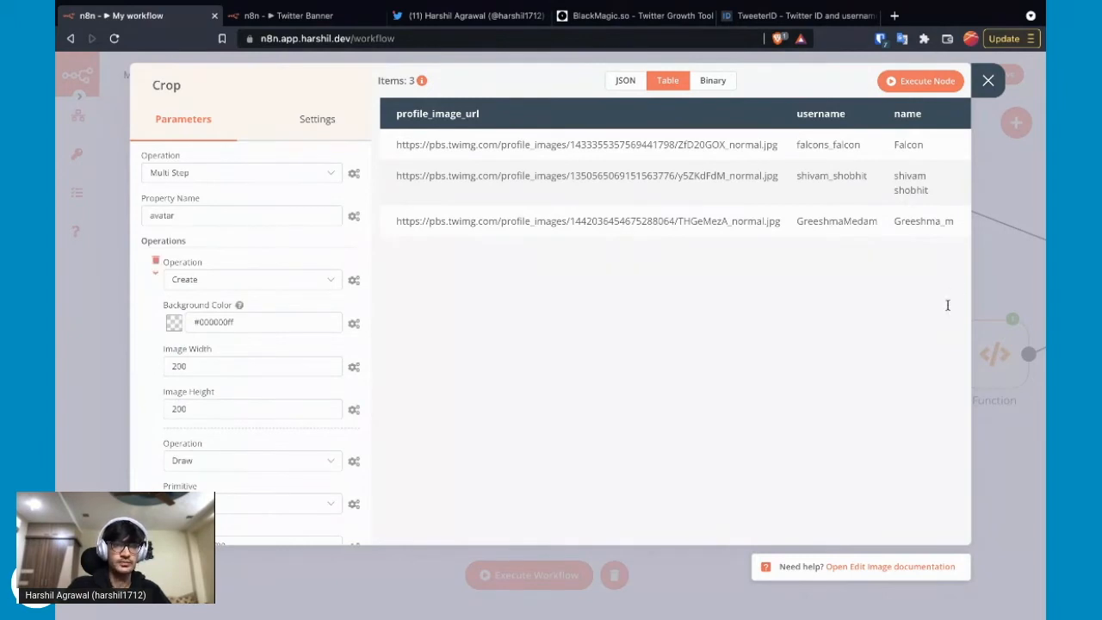
scroll(252, 323, "down", 1)
scroll(252, 323, "down", 2)
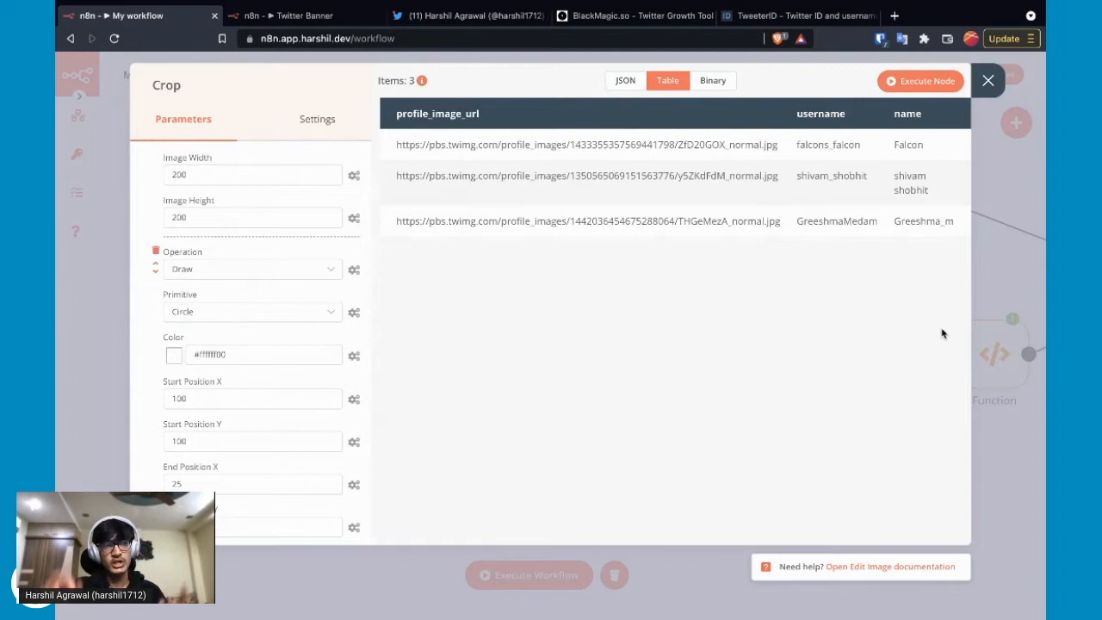
scroll(253, 333, "down", 3)
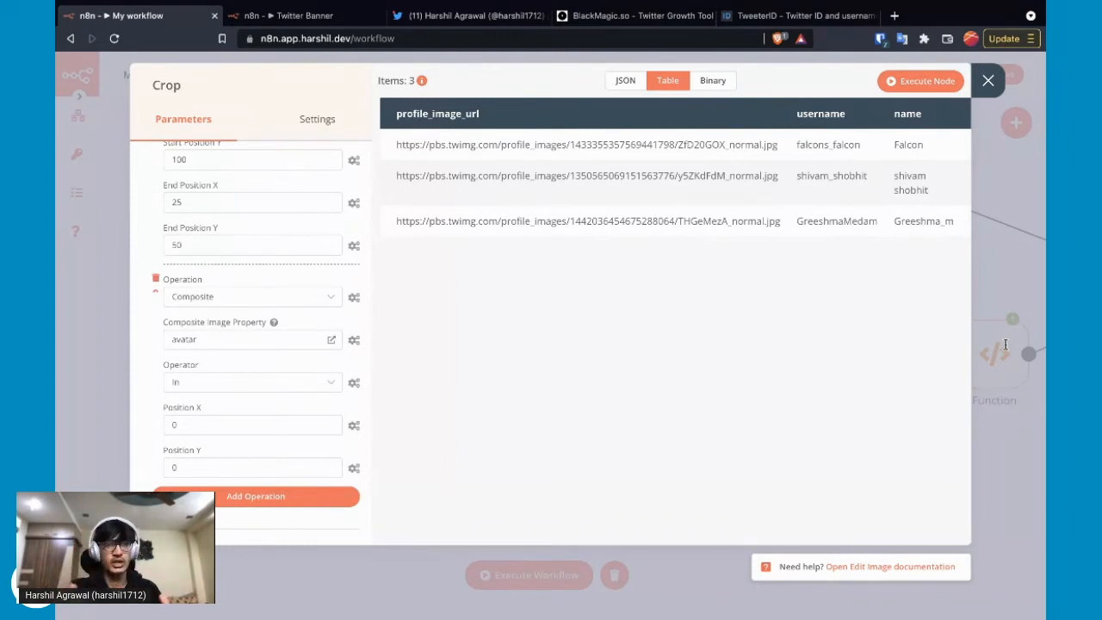
left_click(713, 81)
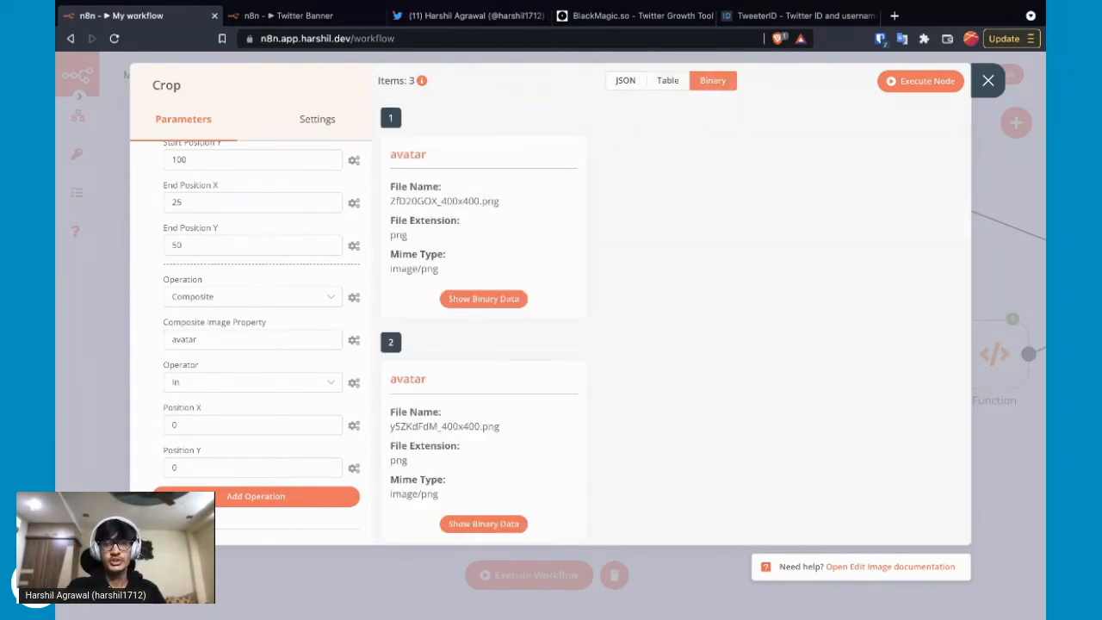
left_click(484, 299)
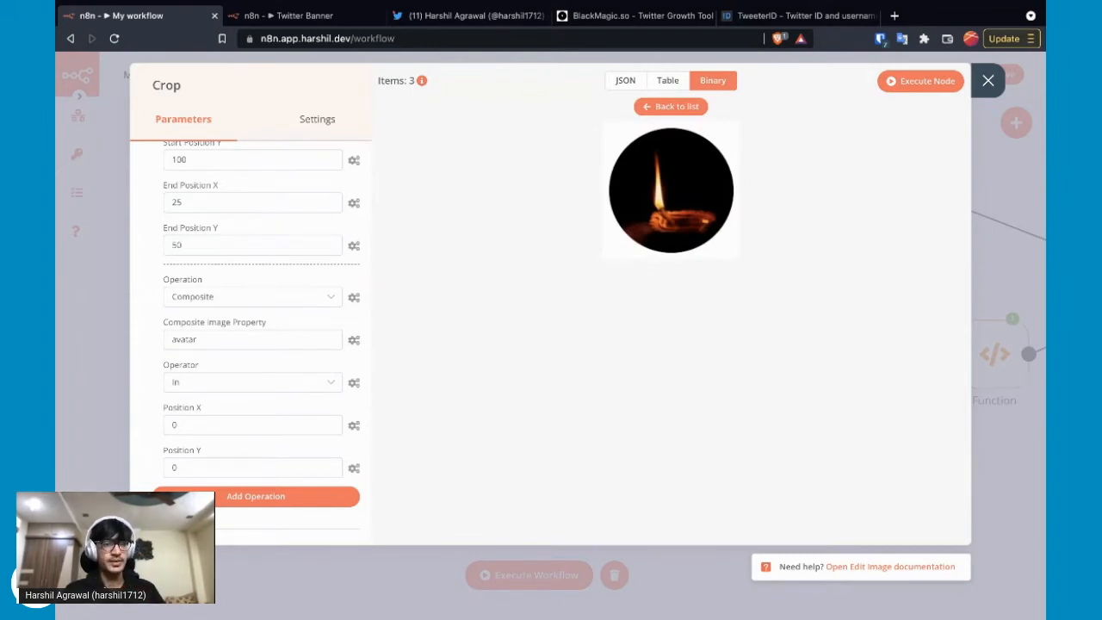
left_click(671, 106)
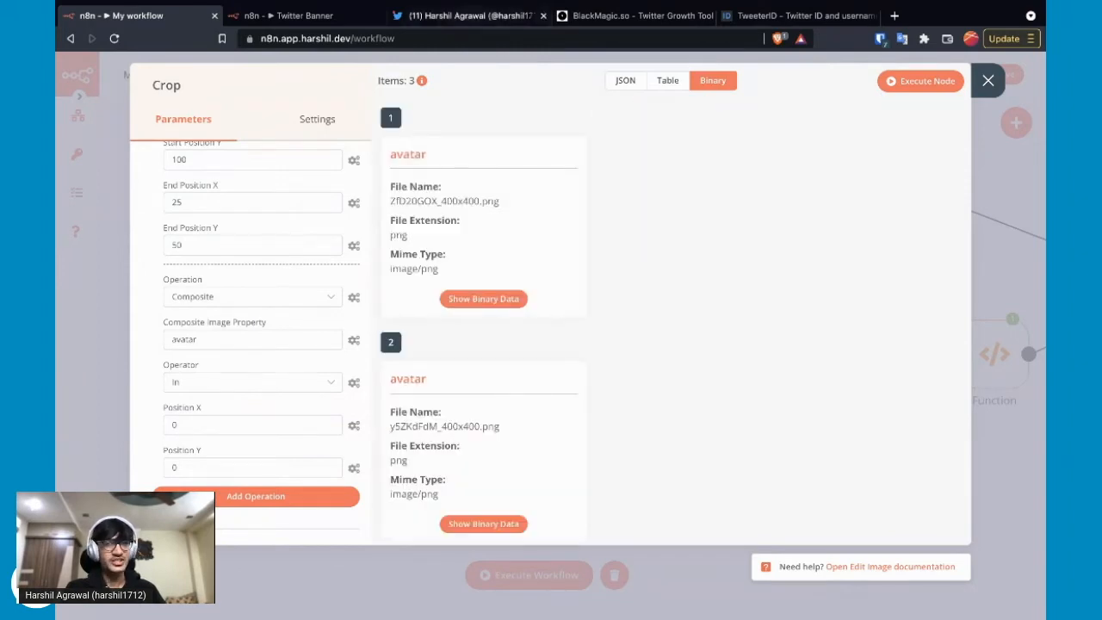
Compare the Twitter header banner with the remaining avatar items in the Crop node's binary output, and close the node
left_click(465, 51)
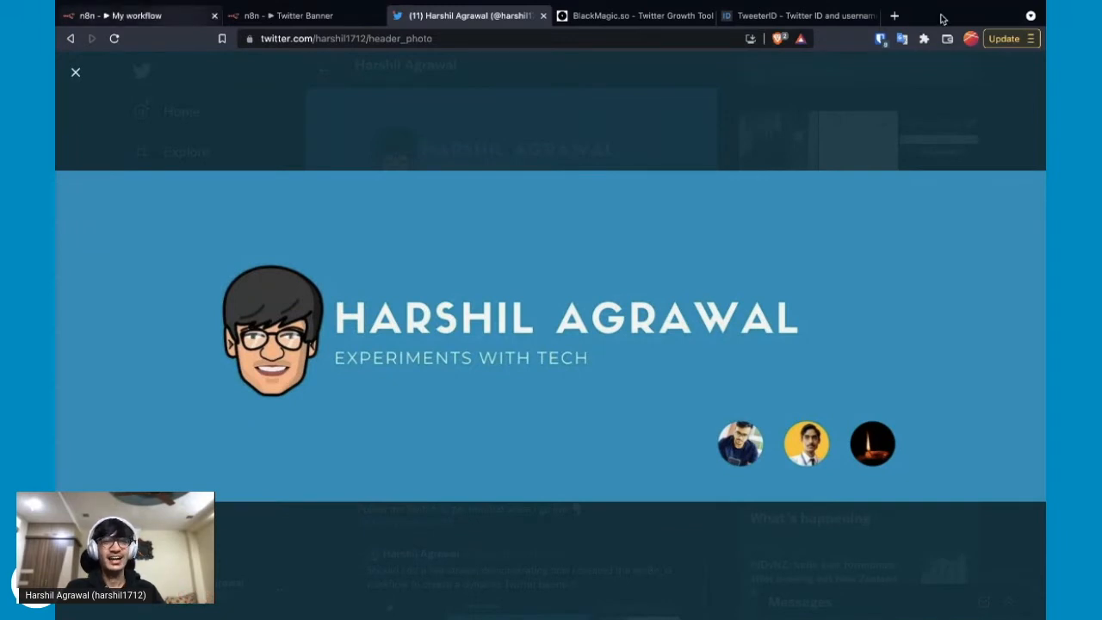
left_click(138, 16)
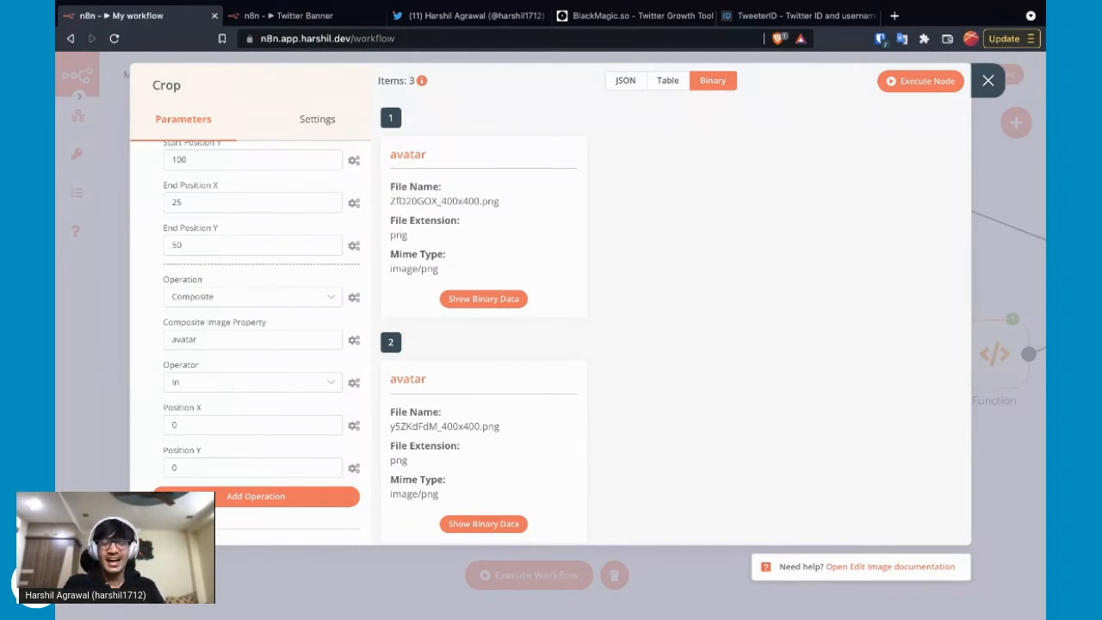
scroll(482, 327, "down", 3)
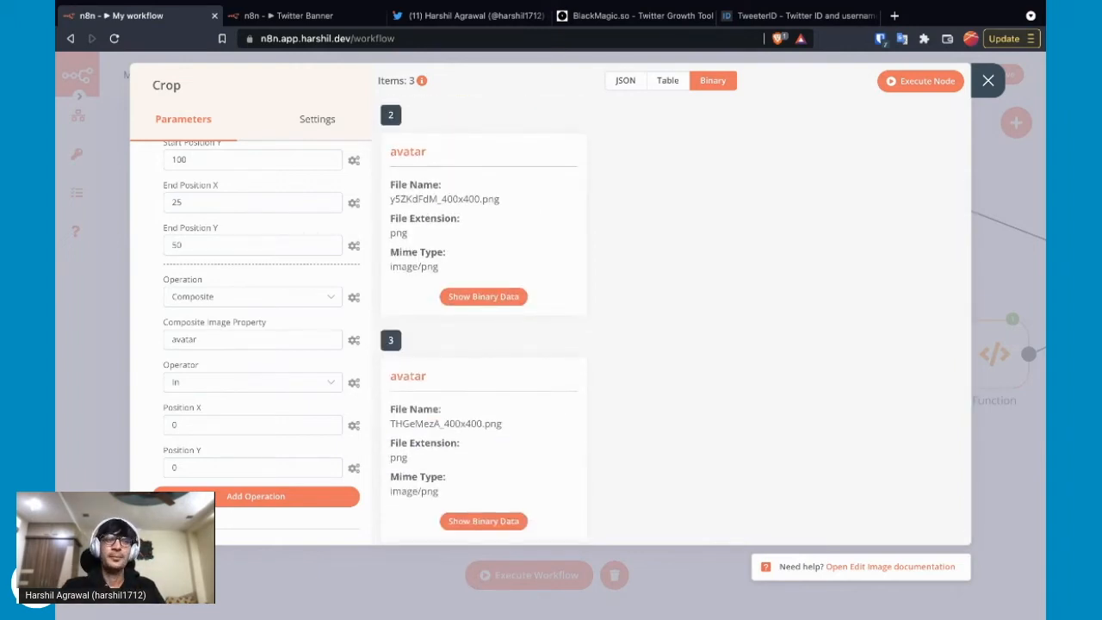
left_click(988, 80)
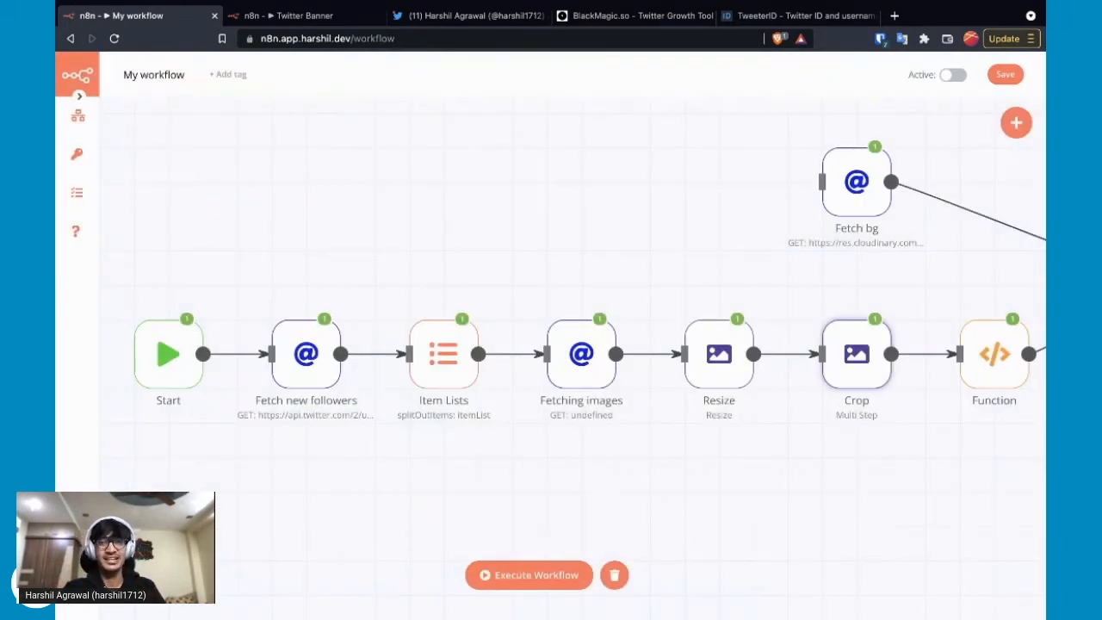
Look over the nodes leading to Merge and Edit Image, and reexamine the list of separate avatar items in Crop's binary output
scroll(772, 226, "right", 4)
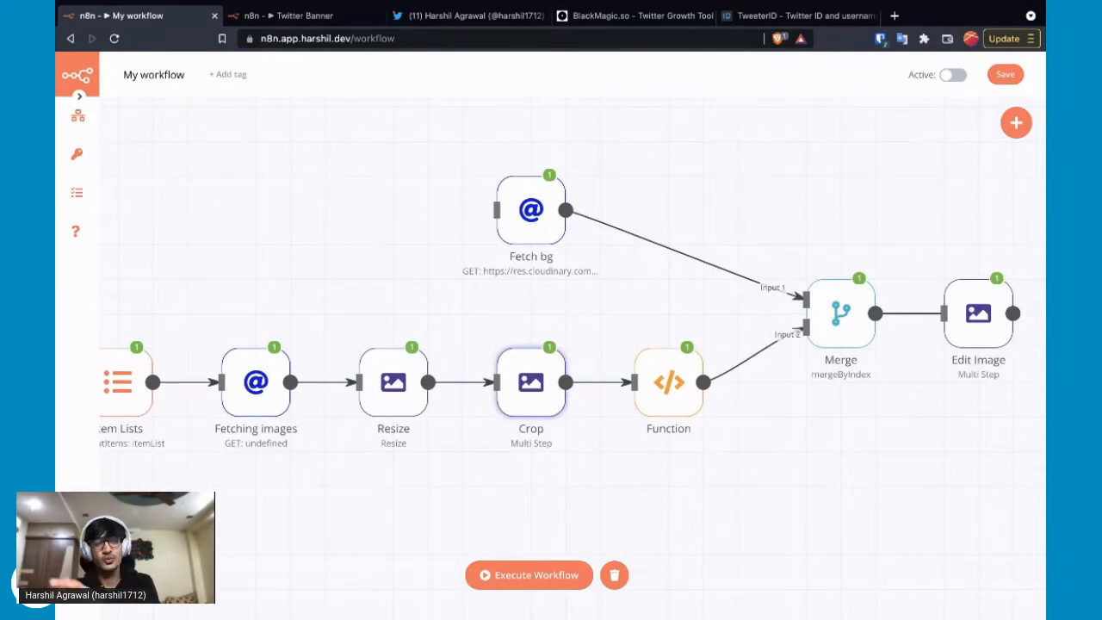
scroll(886, 317, "left", 3)
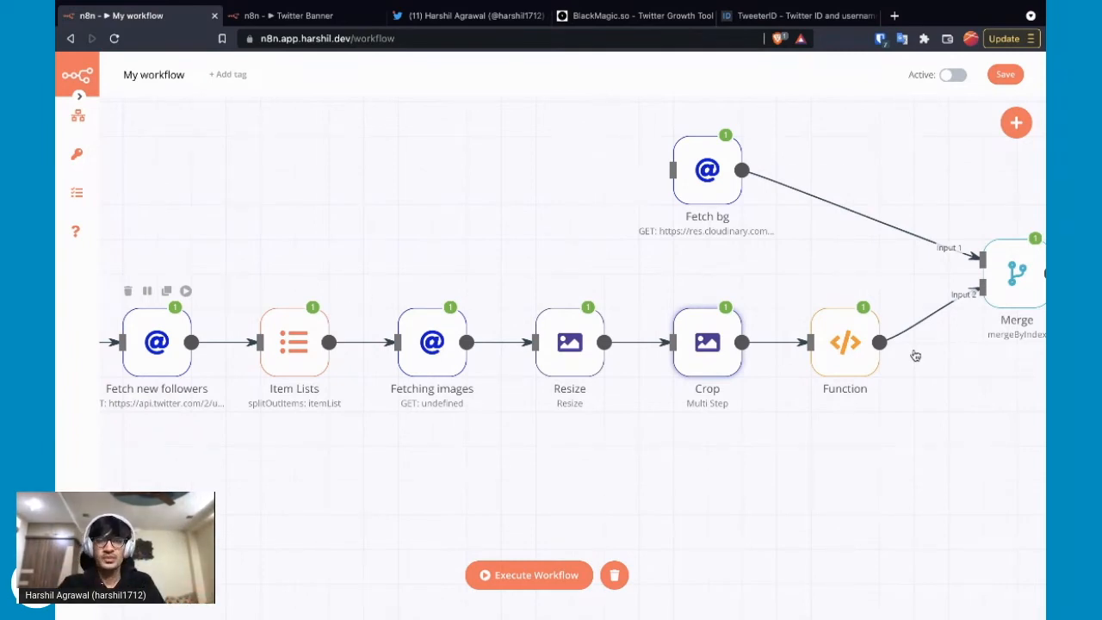
scroll(916, 356, "right", 7)
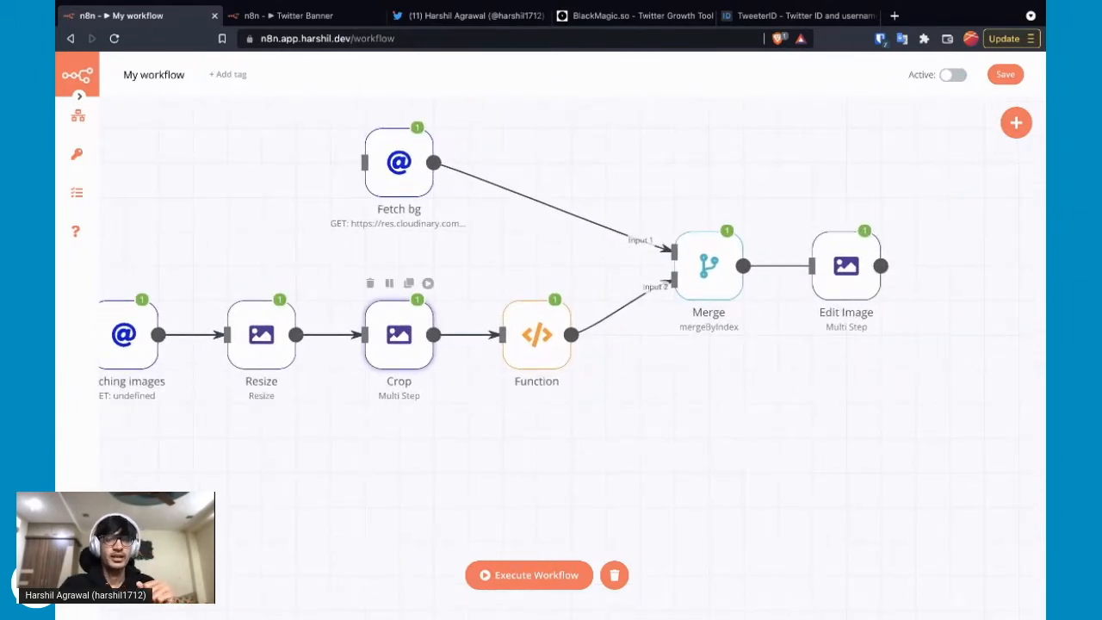
double_click(398, 335)
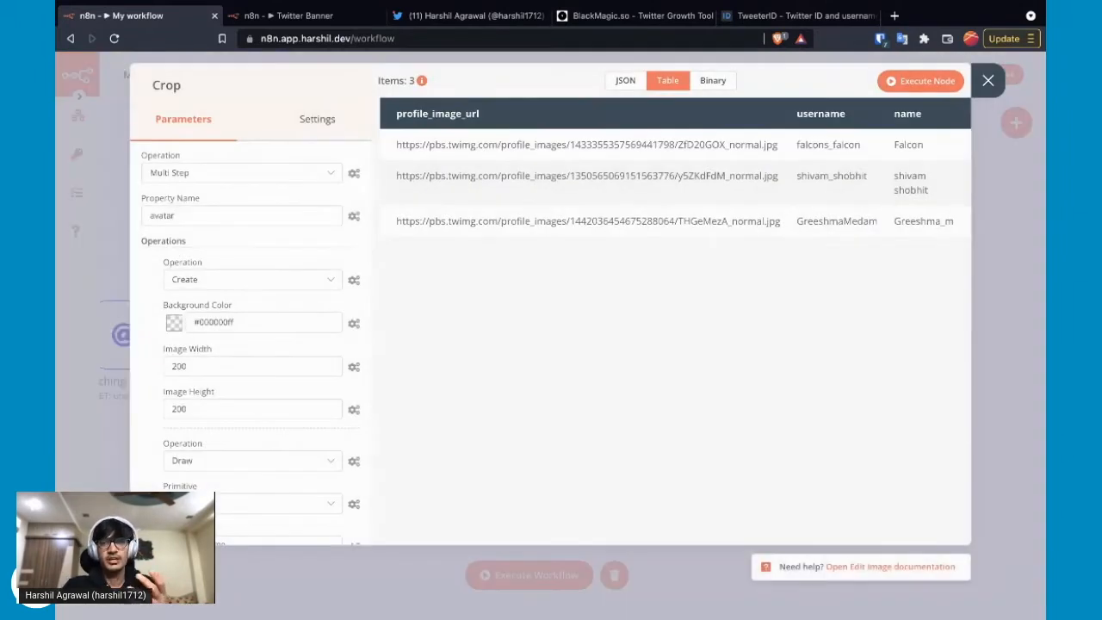
left_click(713, 81)
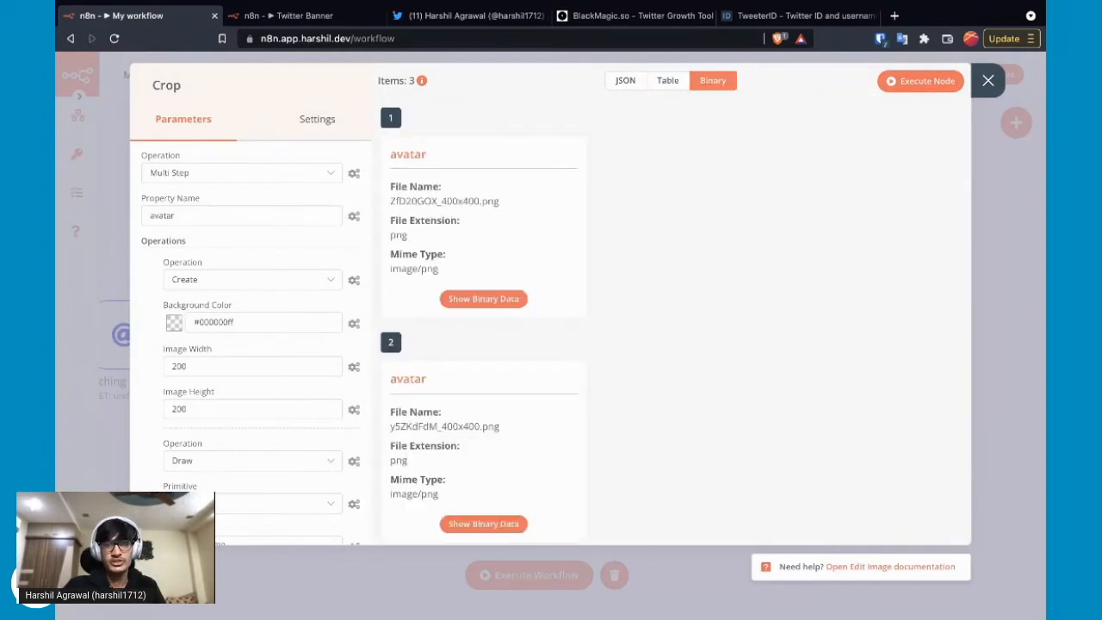
scroll(676, 328, "down", 3)
scroll(676, 327, "up", 3)
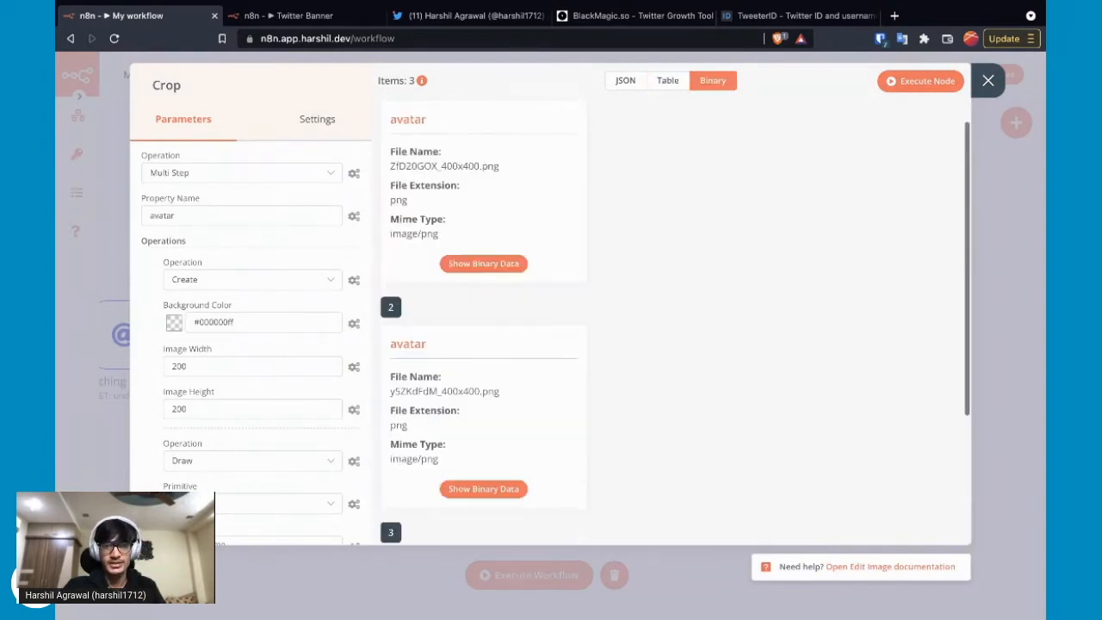
key("Escape")
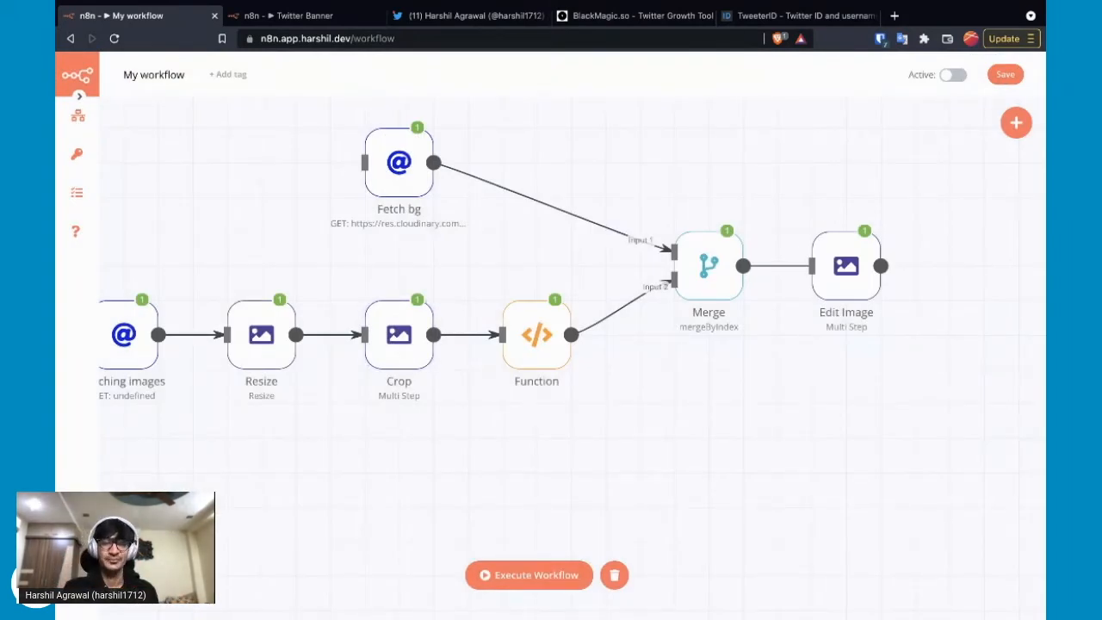
Open the Function node's JavaScript code in the enlarged code editor
double_click(536, 334)
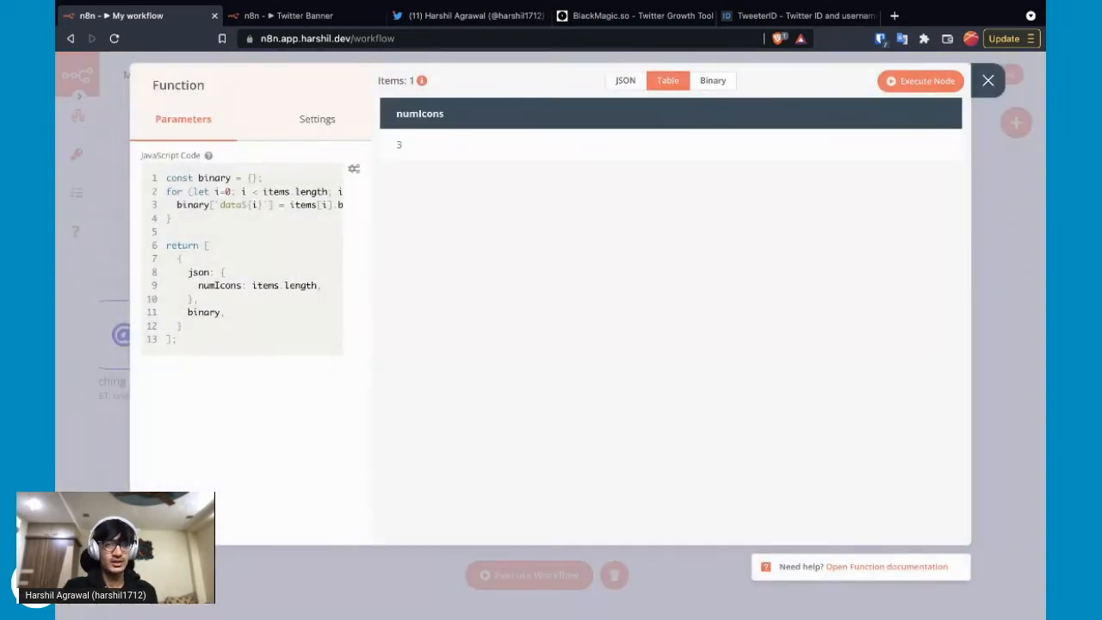
left_click(242, 258)
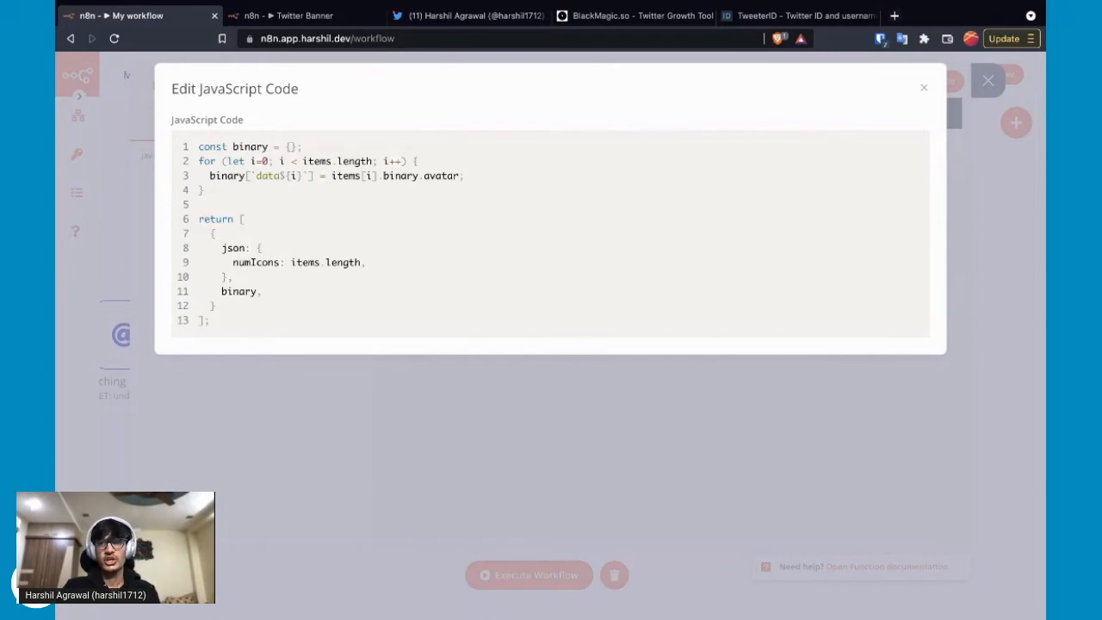
Open the n8n docs reference in a new tab and go to the JavaScript snippet for splitting binary data into individual items
left_click(895, 16)
type("docs.n8n.io/")
key("Return")
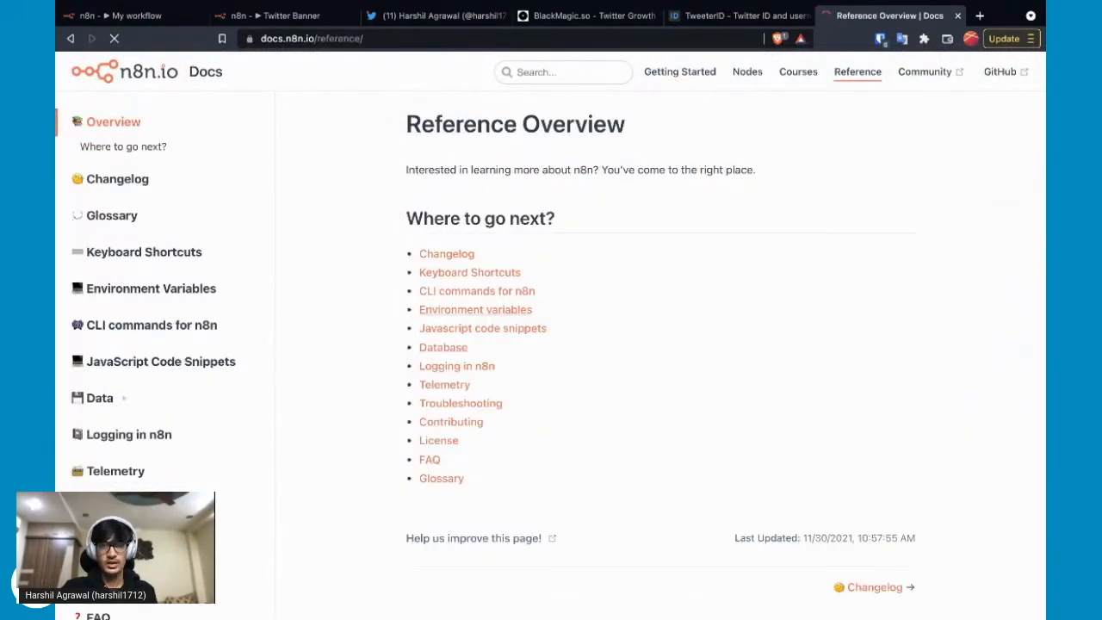
left_click(482, 329)
scroll(483, 329, "down", 4)
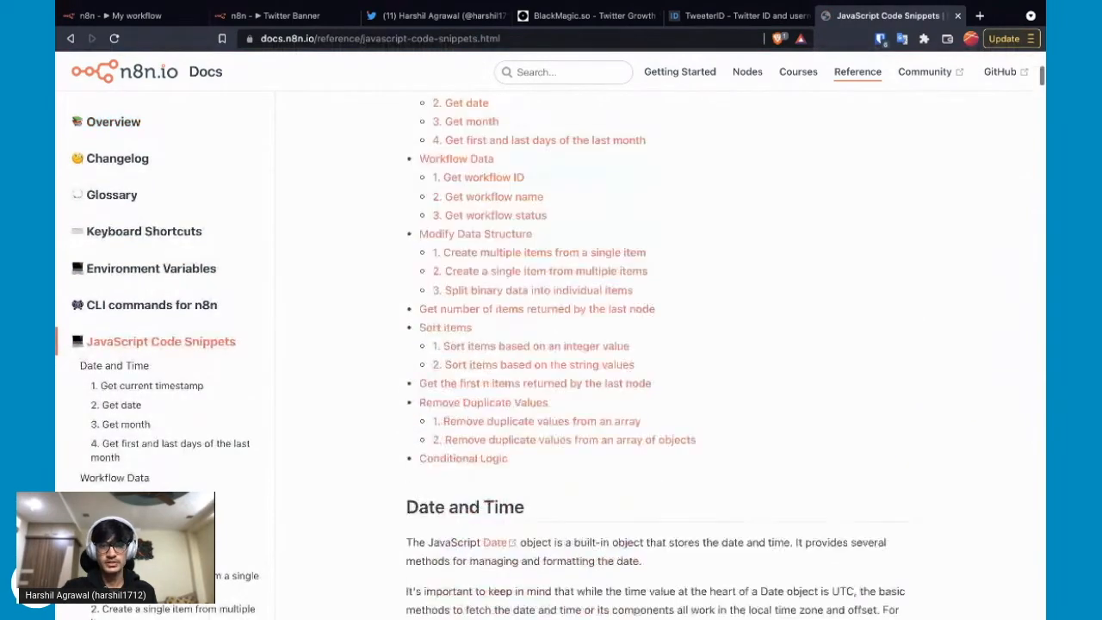
scroll(516, 241, "down", 1)
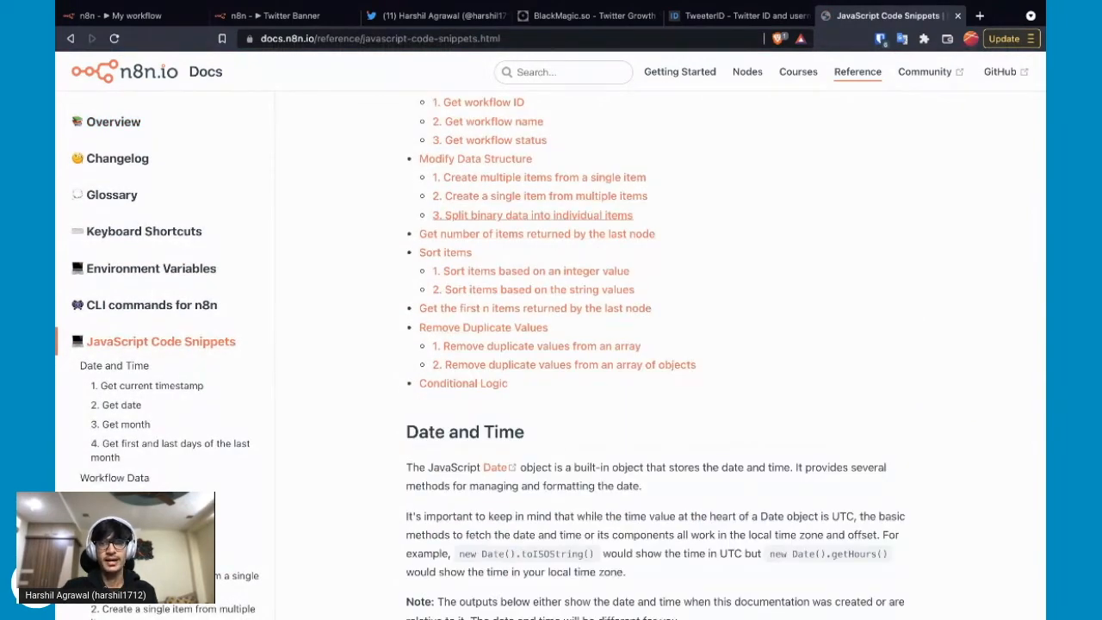
left_click(532, 215)
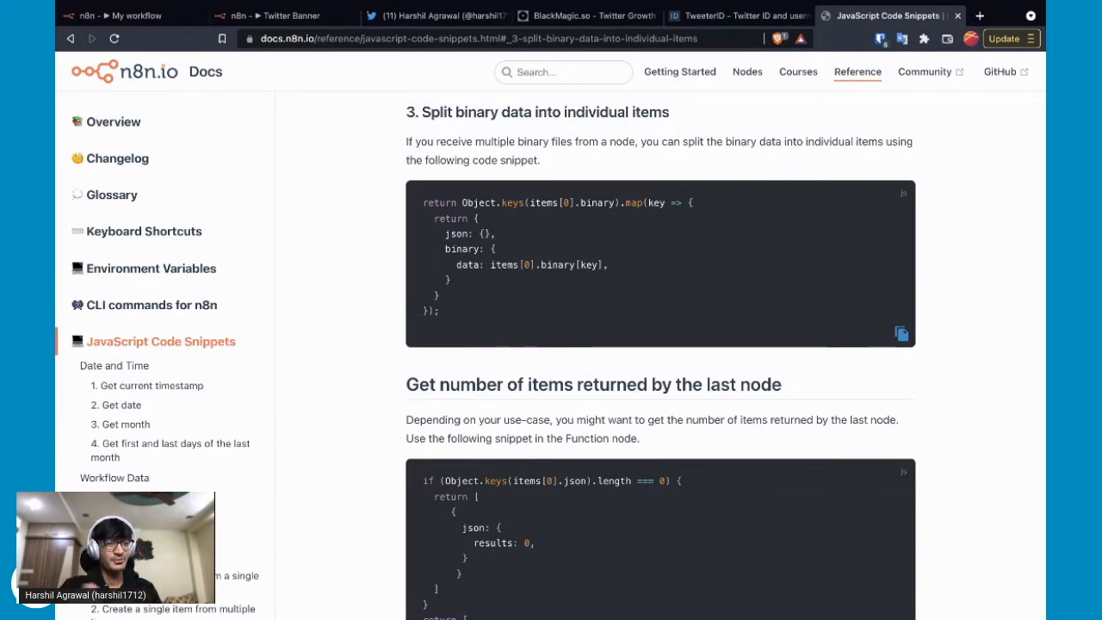
Return to the workflow and close the Function node's code editor and settings
left_click(139, 16)
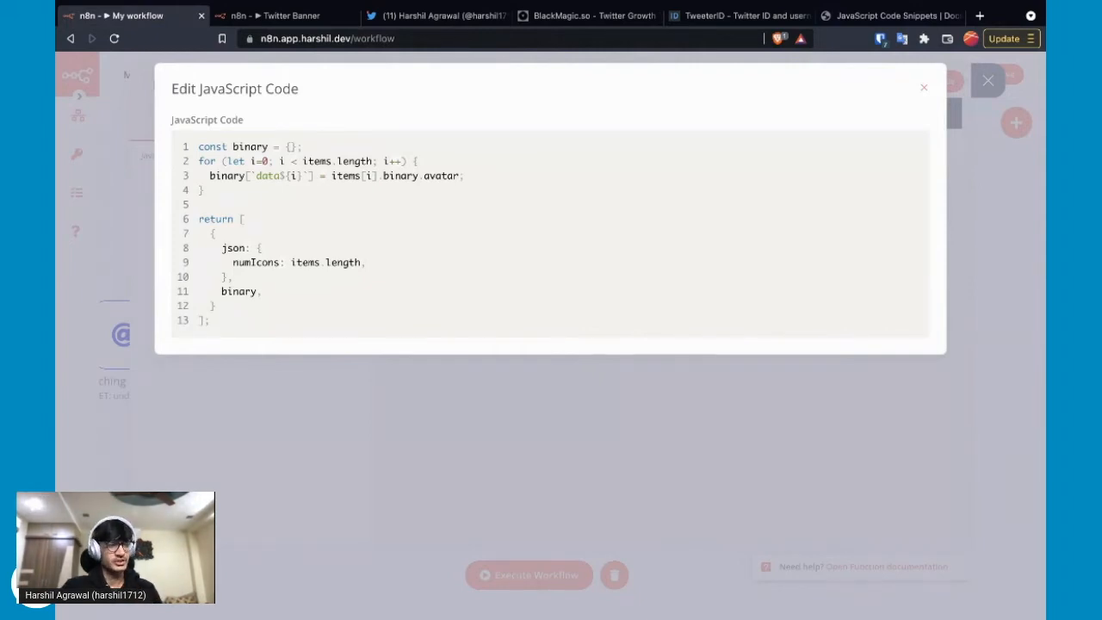
left_click(924, 88)
left_click(988, 80)
View the background image in the Fetch bg node's binary output, and close the node
scroll(551, 328, "down", 1)
scroll(551, 327, "left", 1)
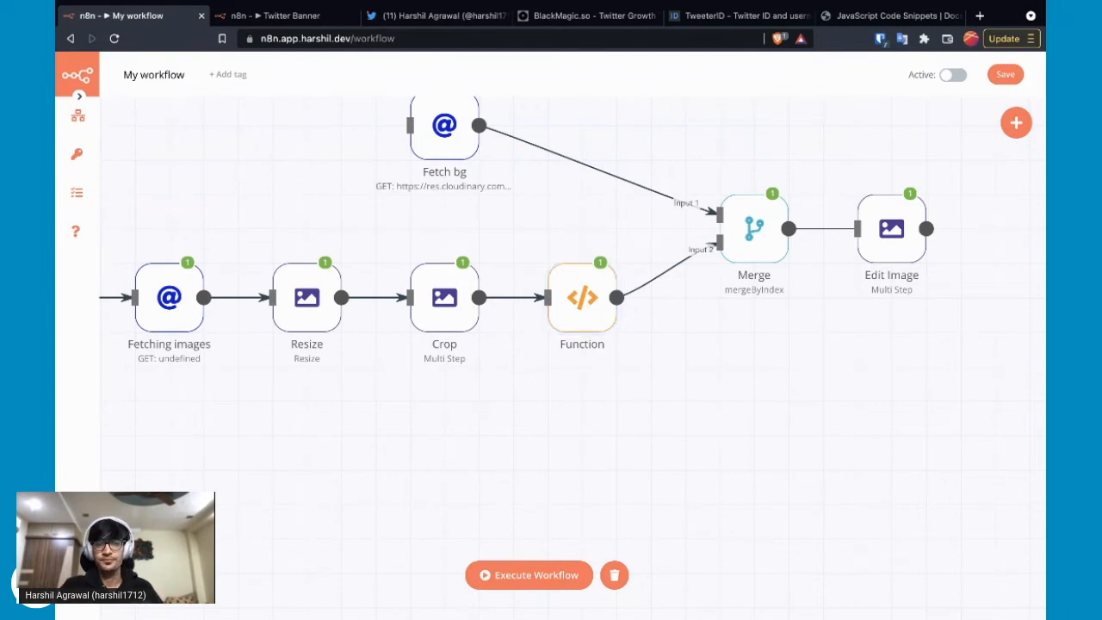
scroll(569, 336, "up", 1)
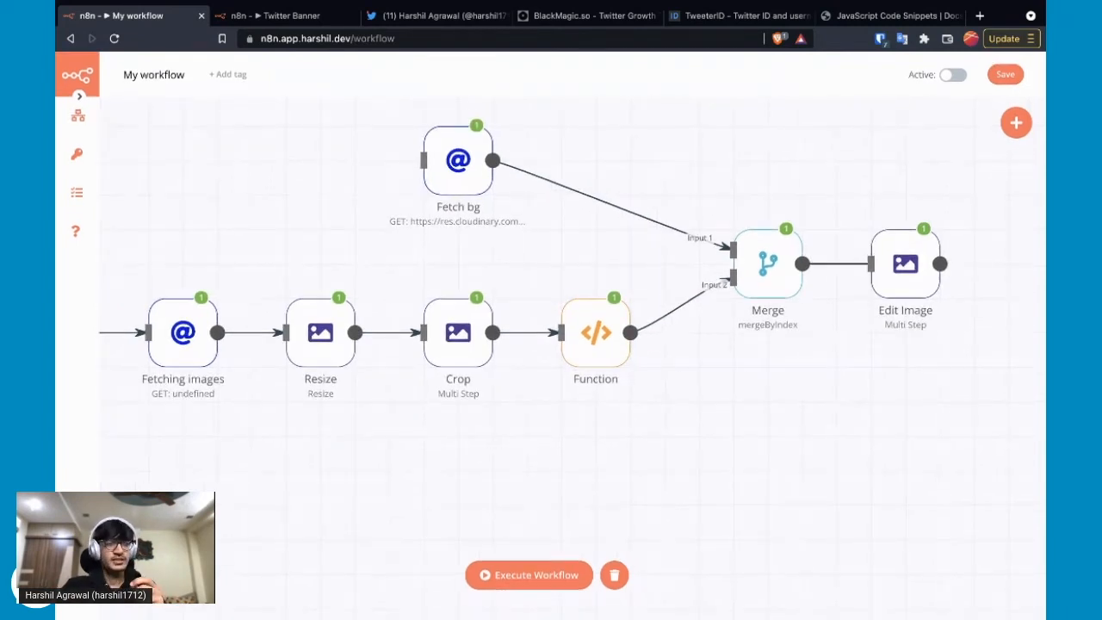
double_click(458, 160)
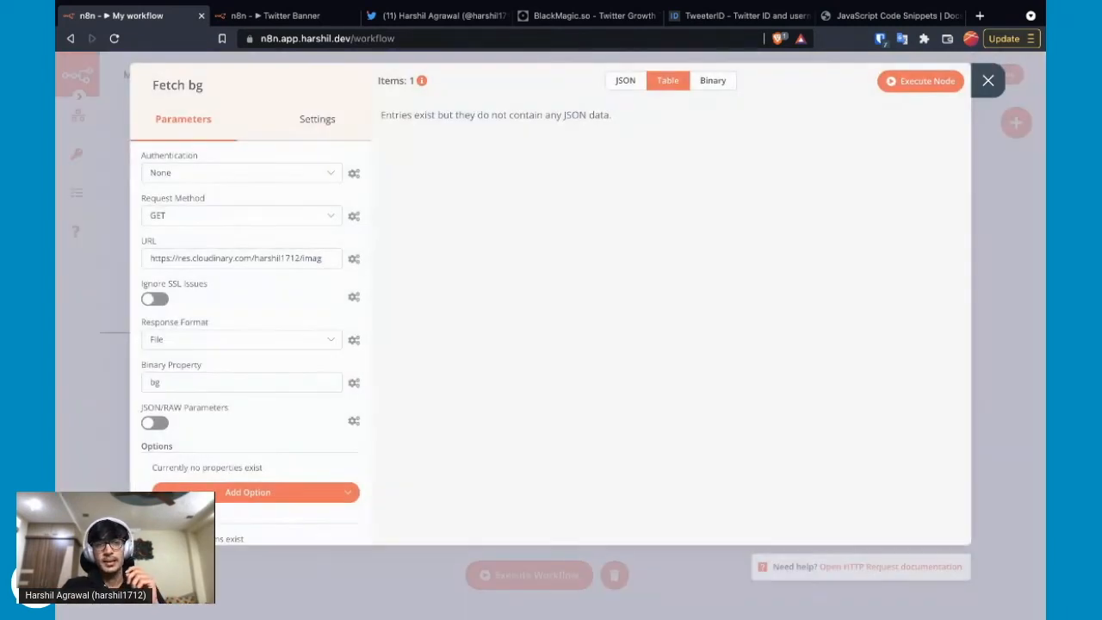
left_click(713, 80)
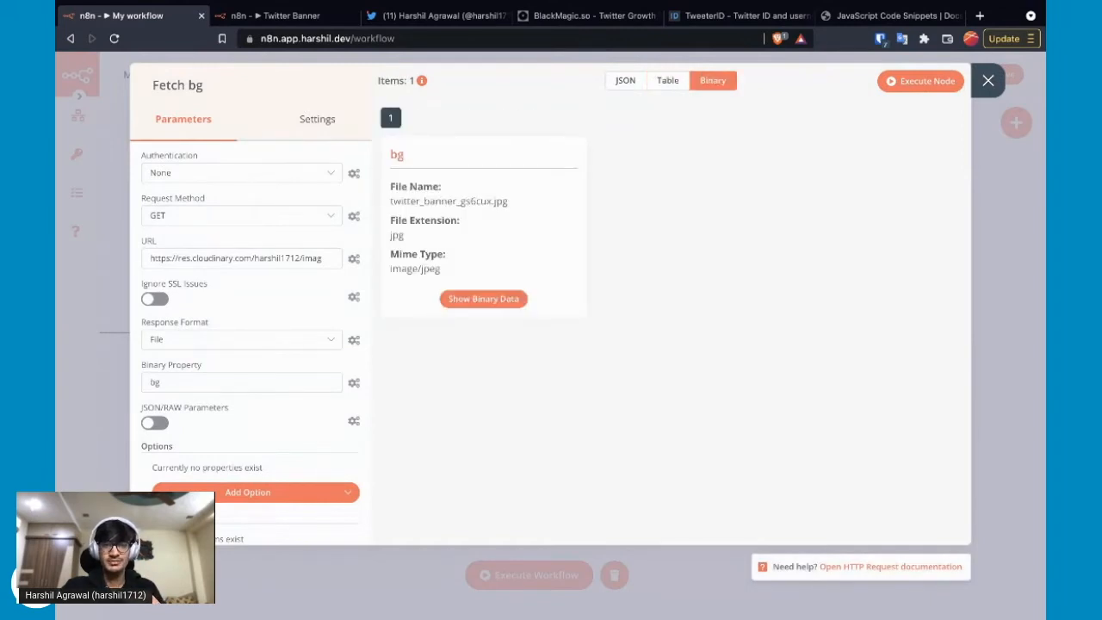
left_click(484, 299)
left_click(988, 81)
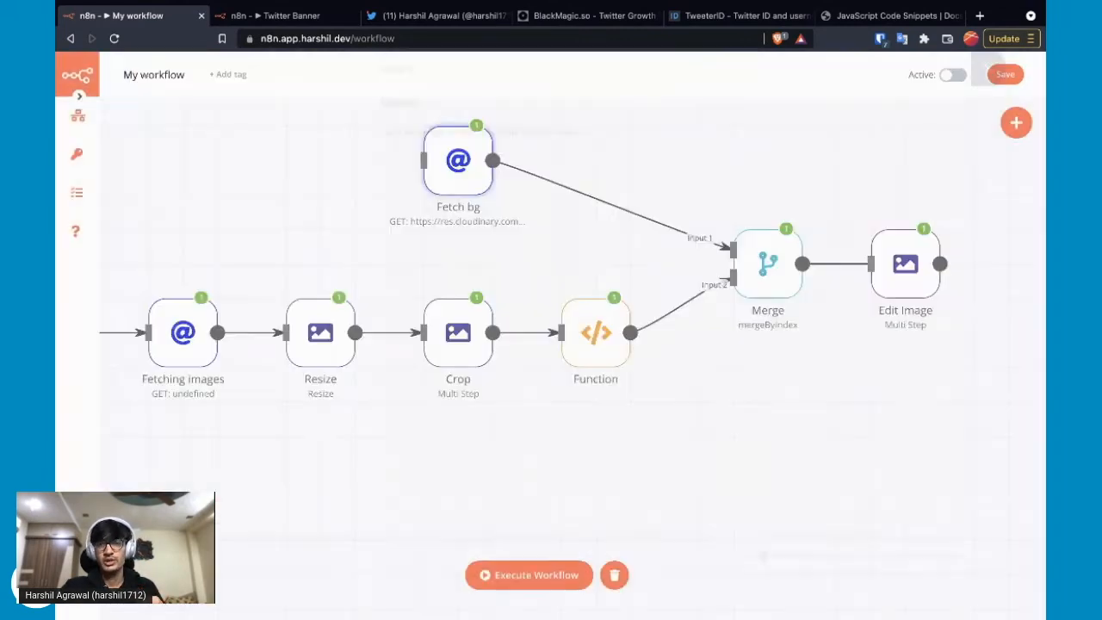
Examine the background and avatar files in the Merge node's binary output, and close the node
double_click(768, 264)
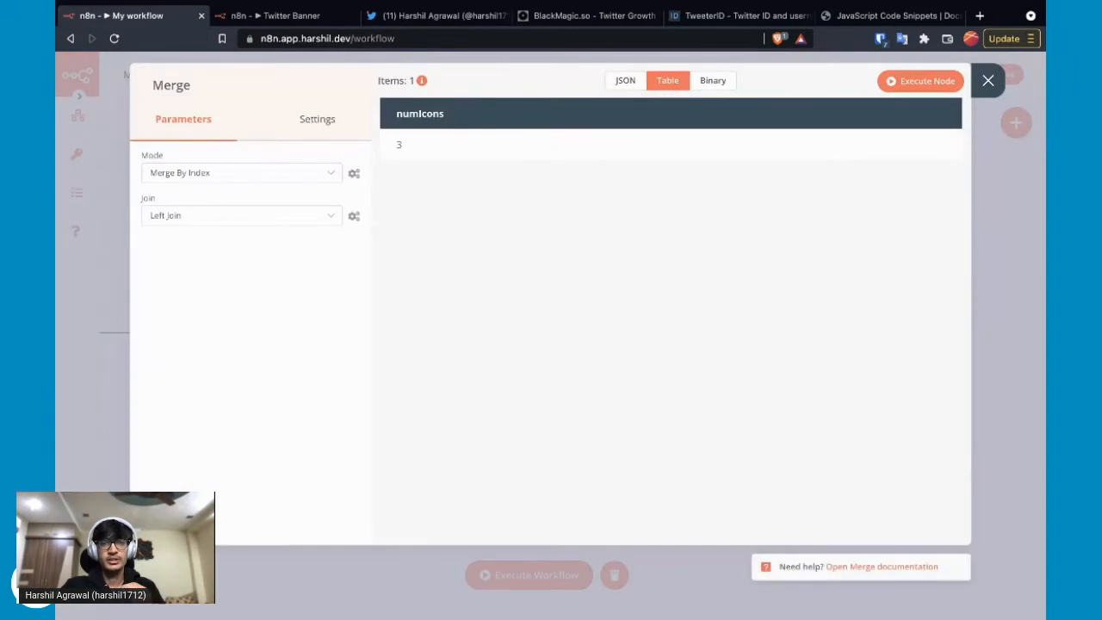
left_click(713, 80)
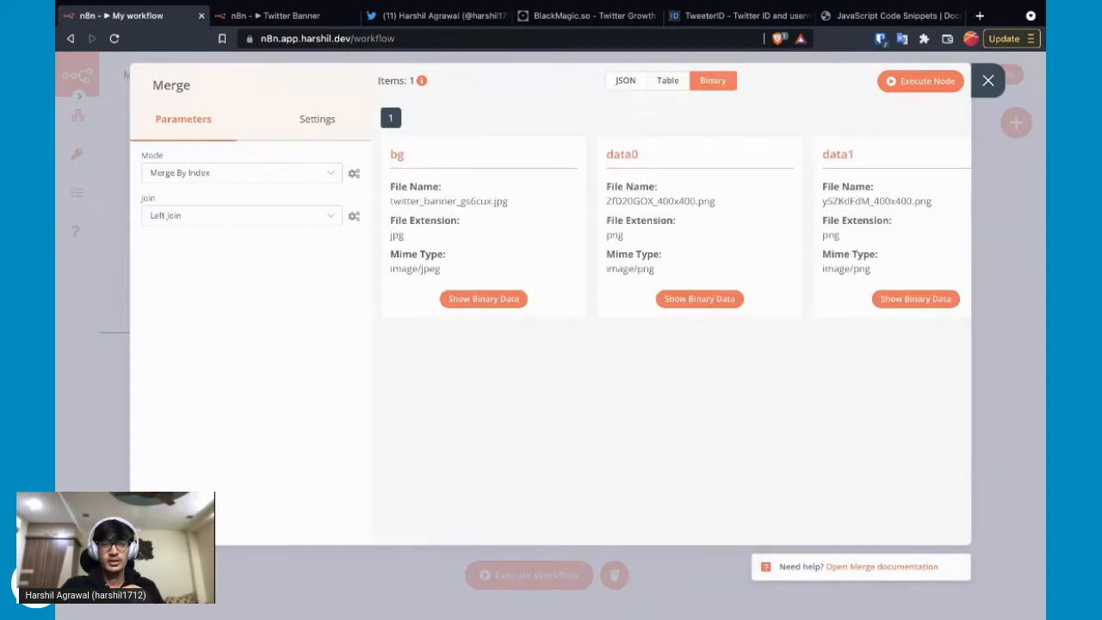
scroll(665, 325, "right", 2)
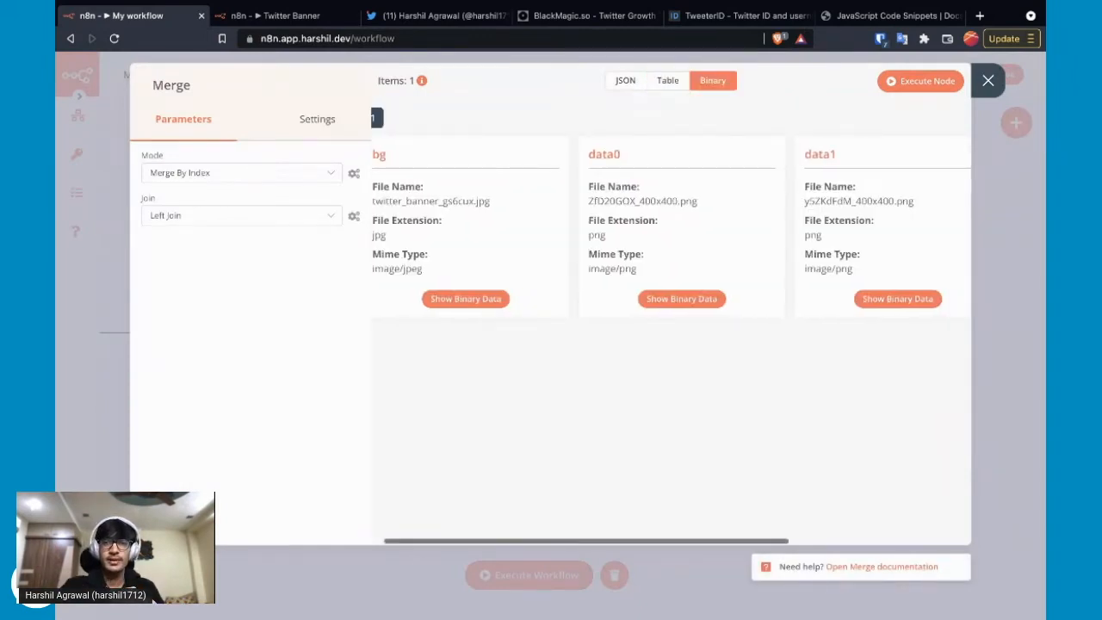
scroll(666, 325, "left", 2)
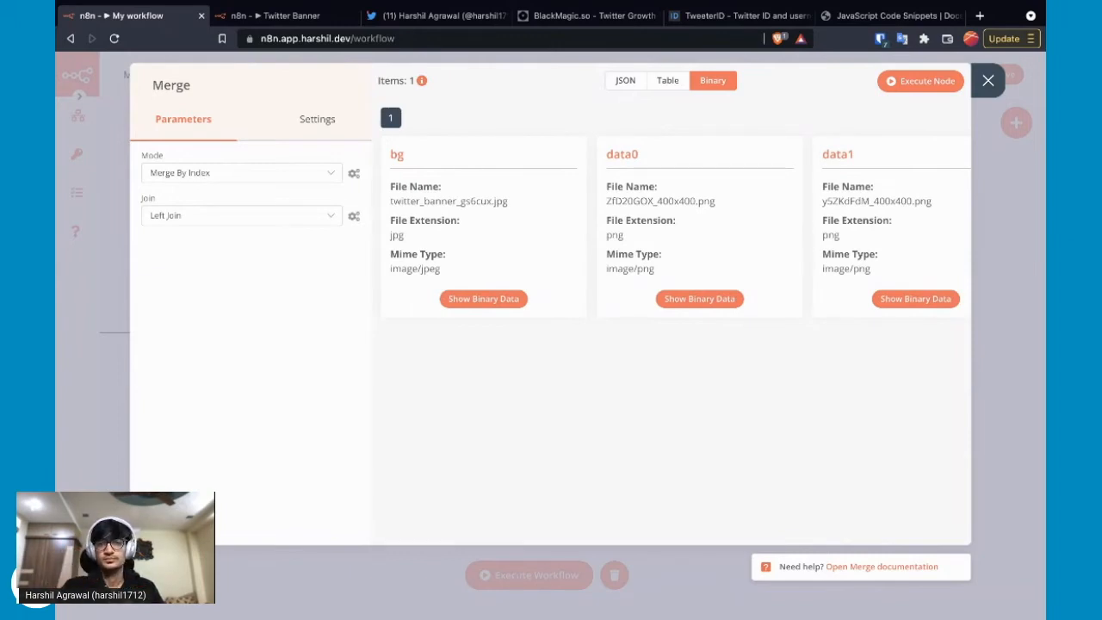
left_click(988, 81)
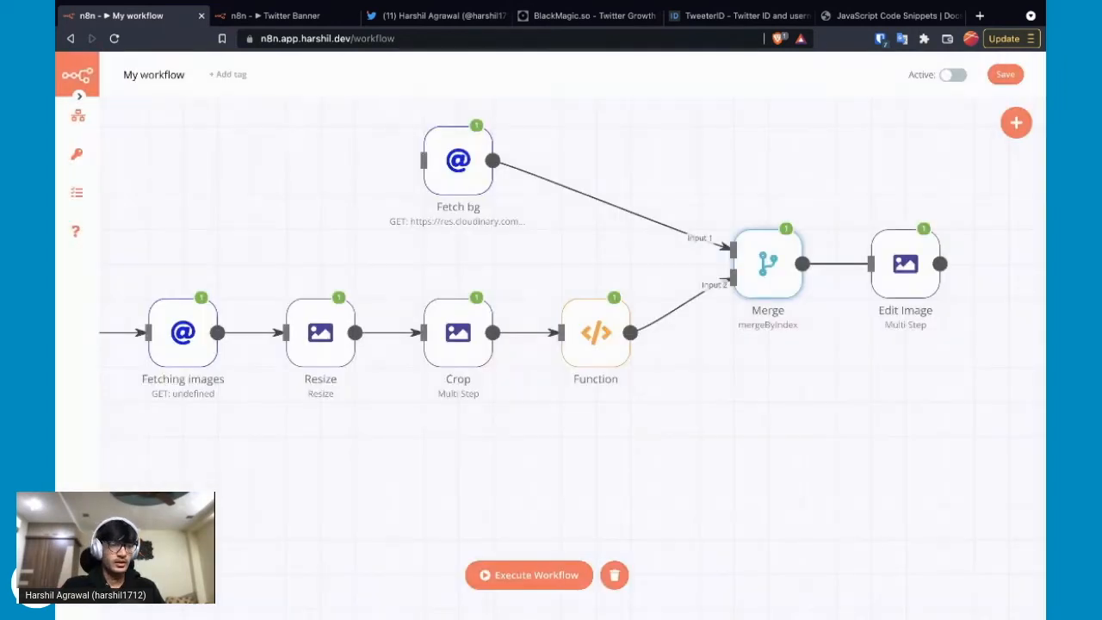
Look over the Edit Image node's Multi Step settings on the canvas workflow, and close the node
key("super+Tab")
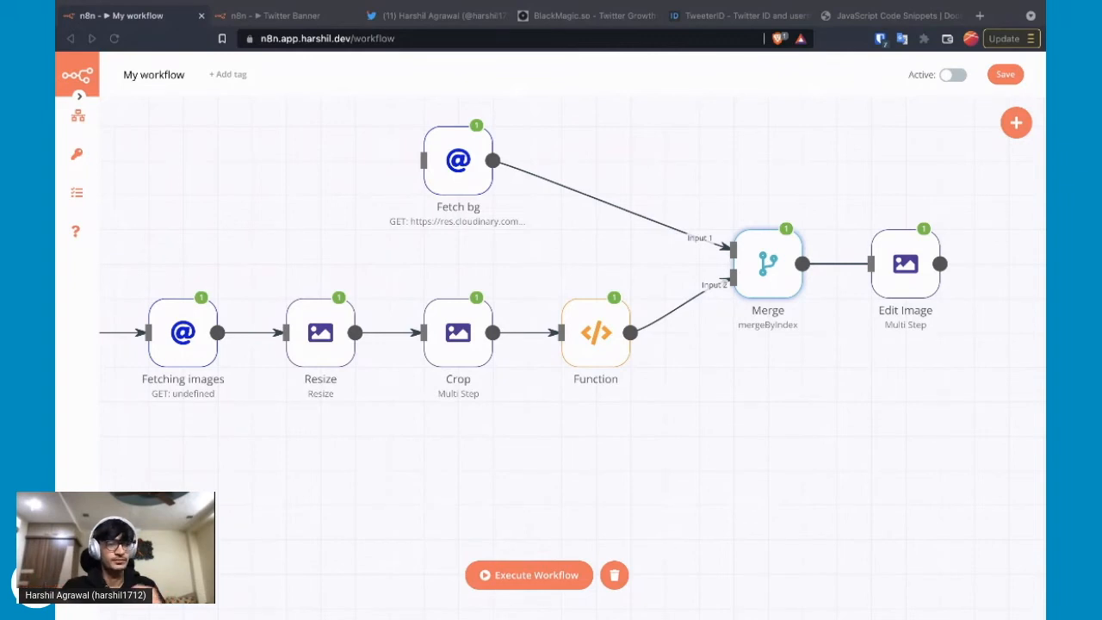
scroll(831, 485, "right", 3)
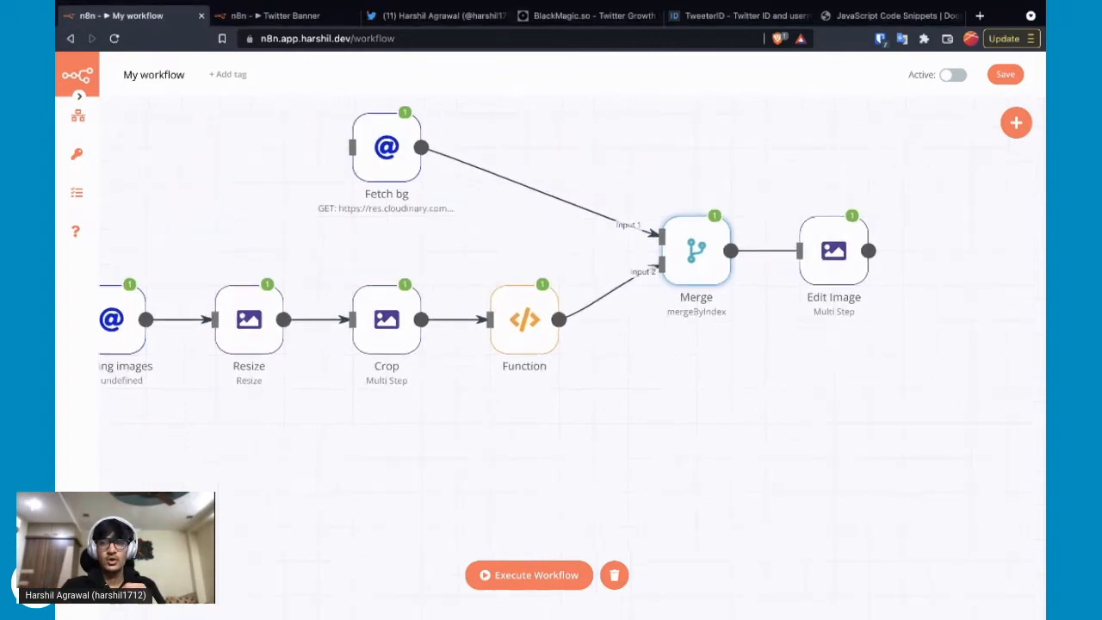
scroll(488, 248, "right", 1)
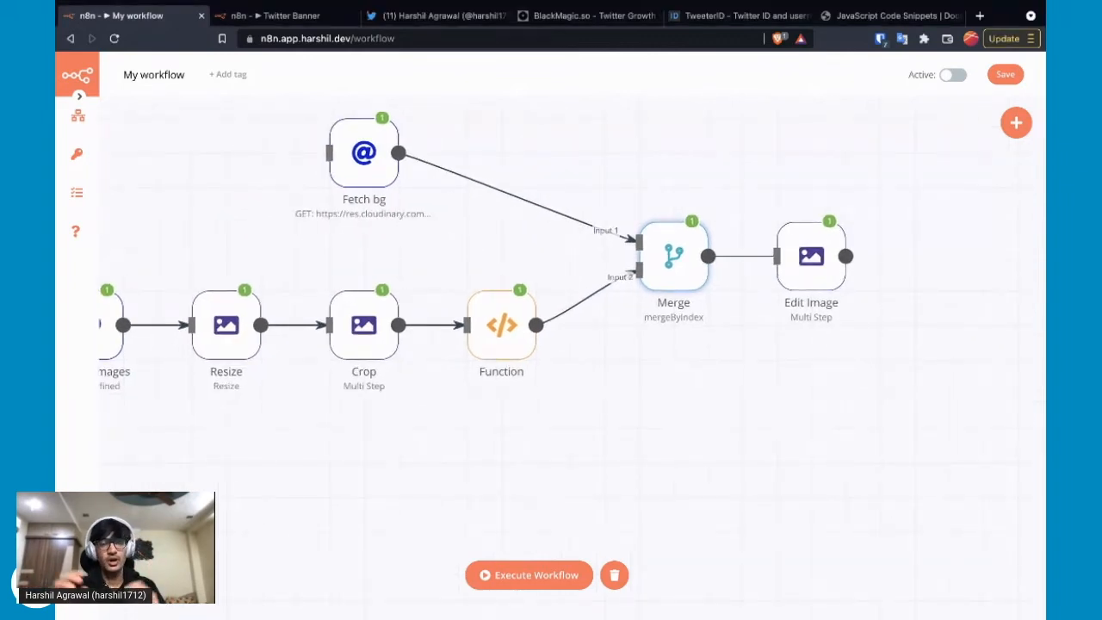
left_click(811, 257)
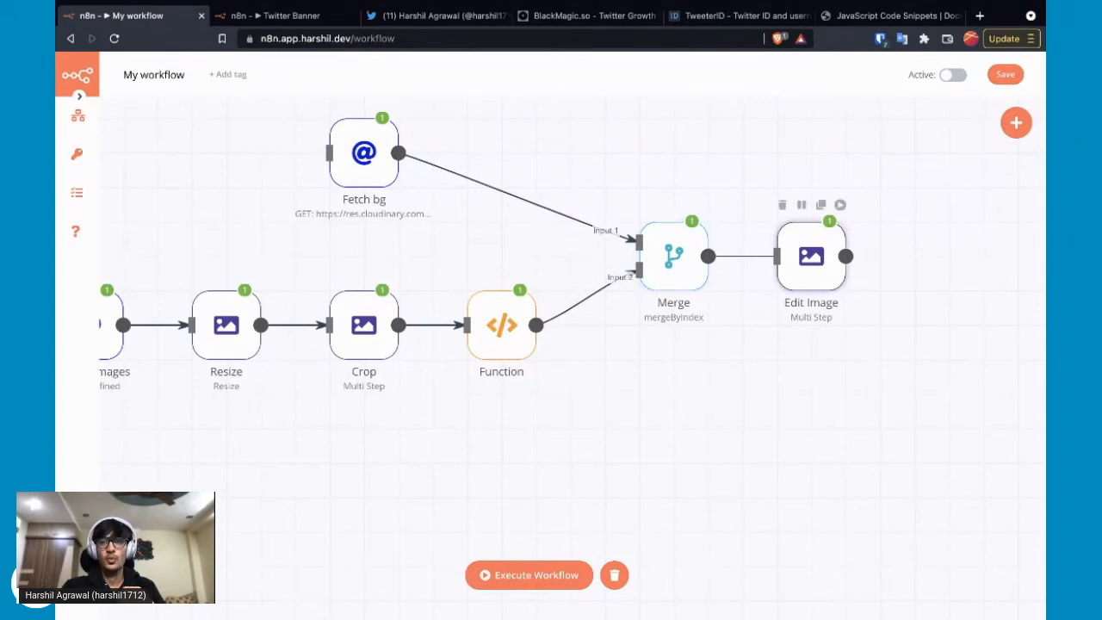
double_click(811, 256)
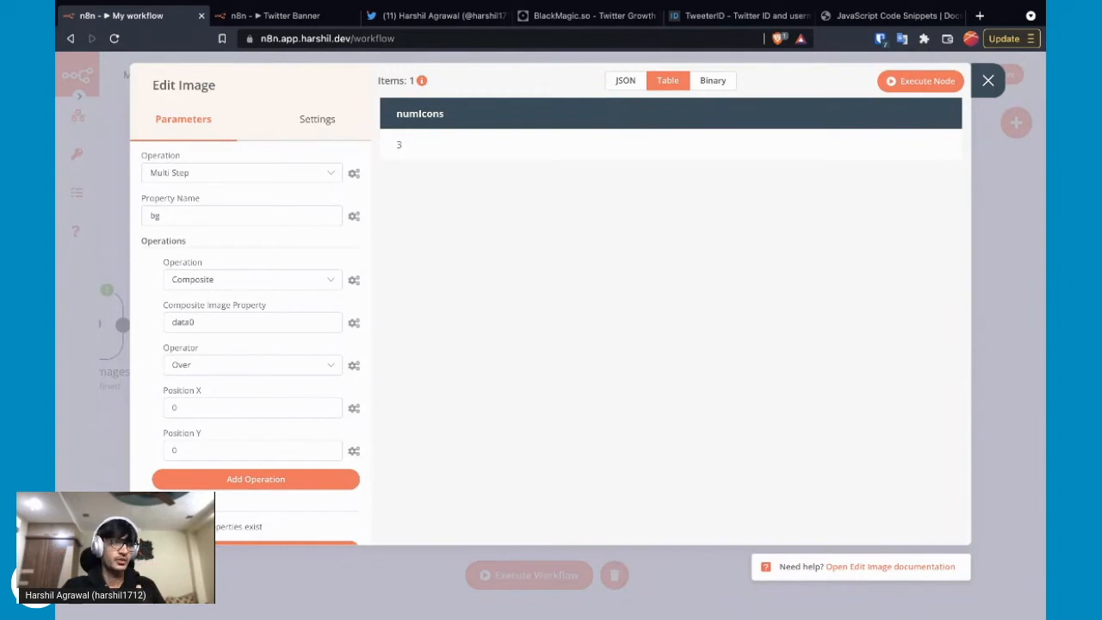
left_click(988, 80)
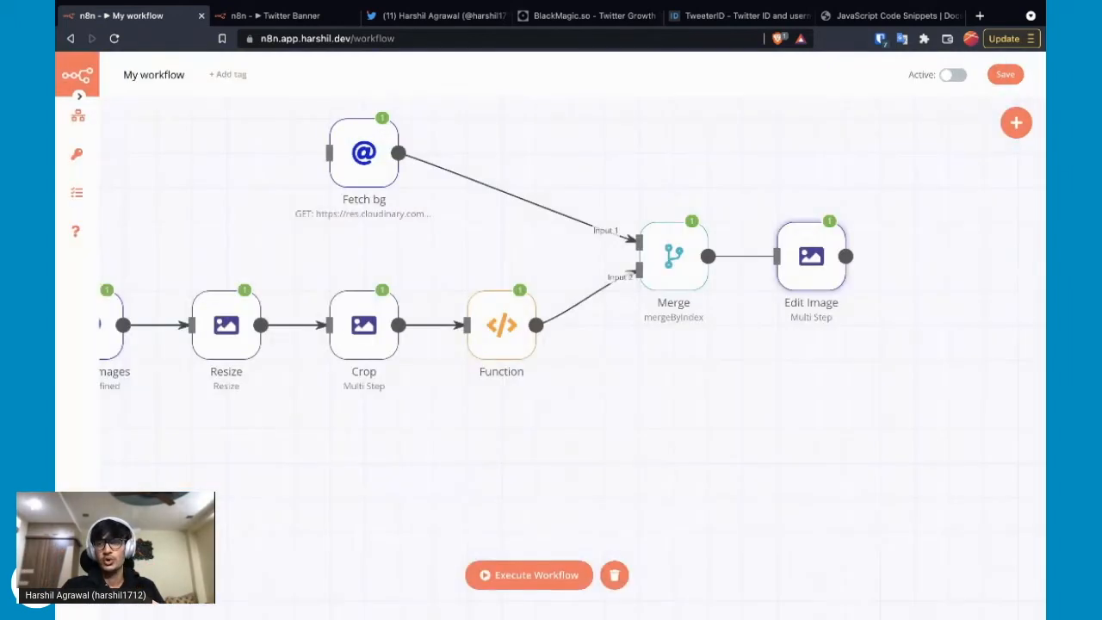
Search the available nodes for "bann" and "api" to see image-generation alternatives, and leave the node list without adding any
left_click(1016, 123)
type("bann")
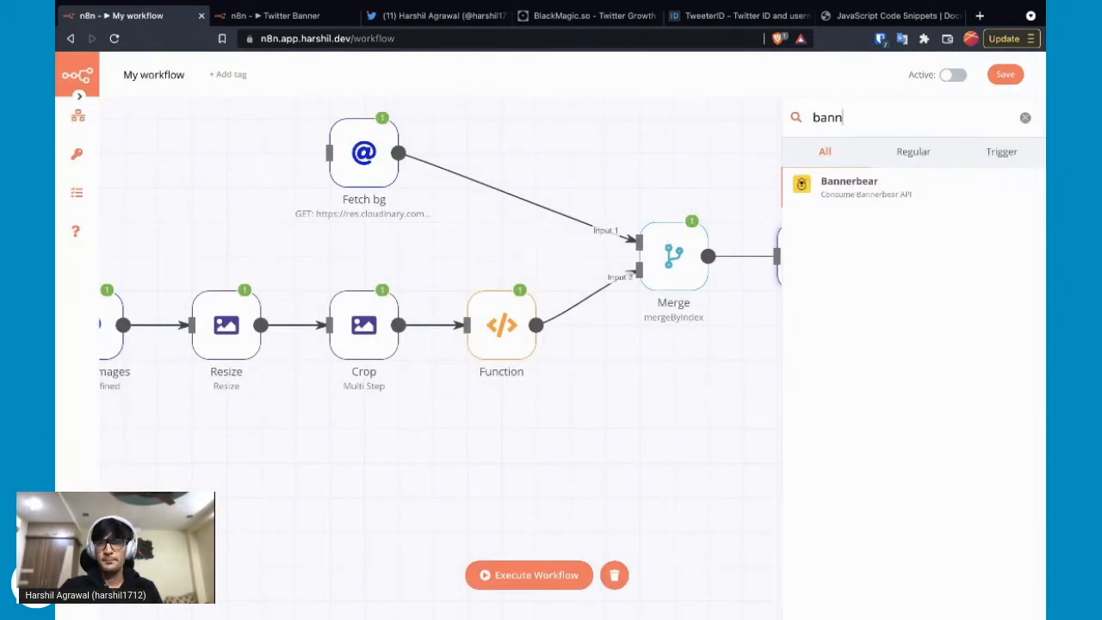
key("shift+Left")
key("shift+Left")
key("shift+Left")
key("shift+Left")
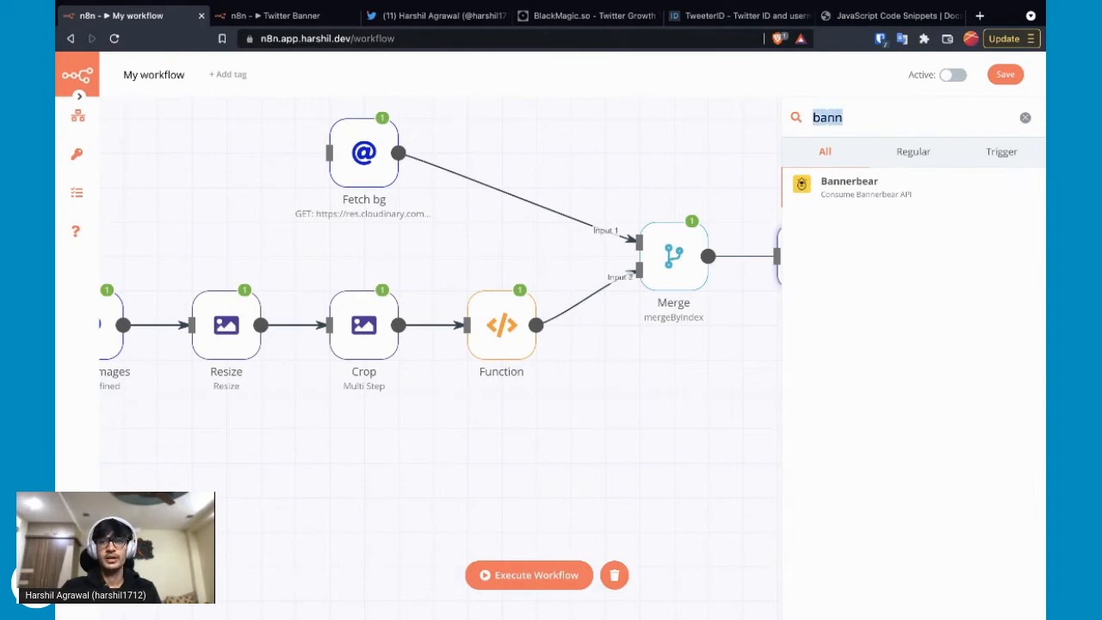
type("api")
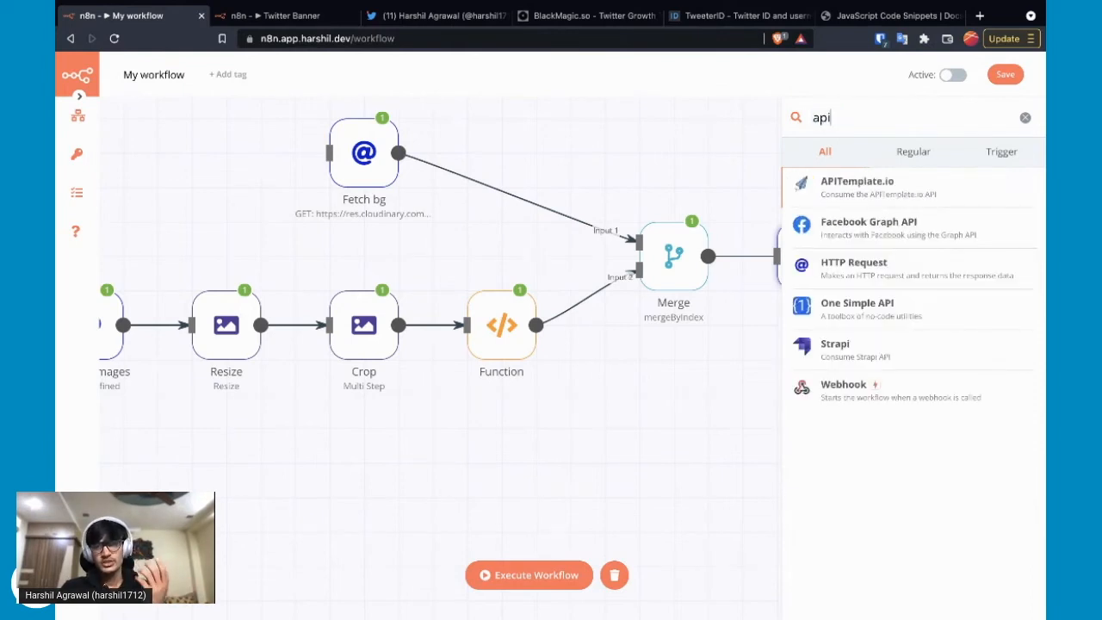
key("Escape")
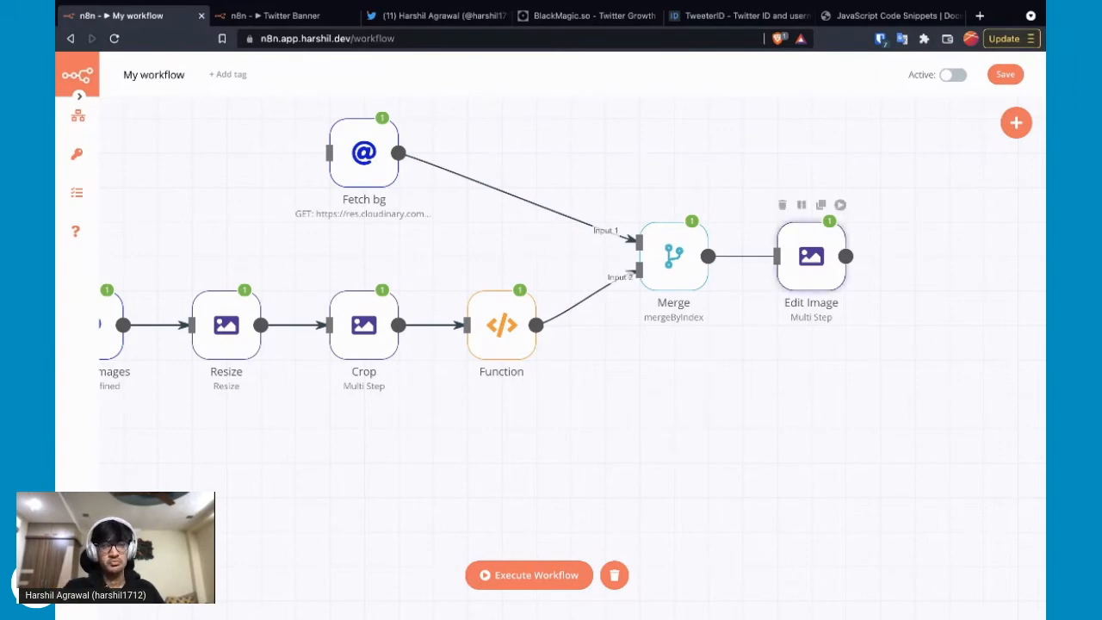
Examine the Edit Image node's Composite operation for data0 and view the resulting bg image in its binary output
double_click(811, 256)
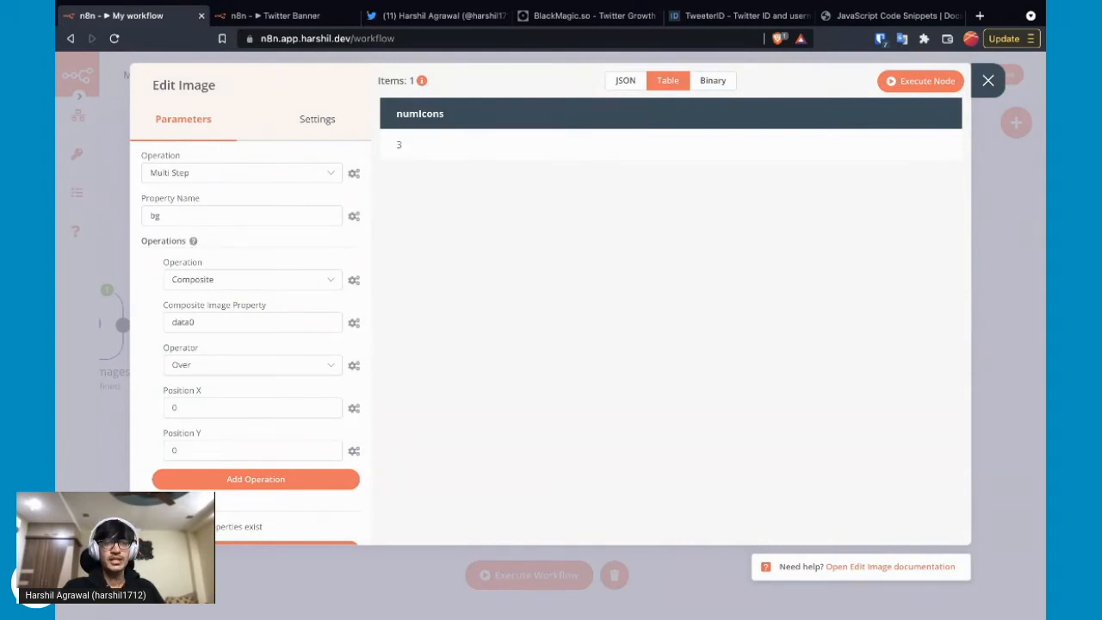
scroll(250, 344, "down", 2)
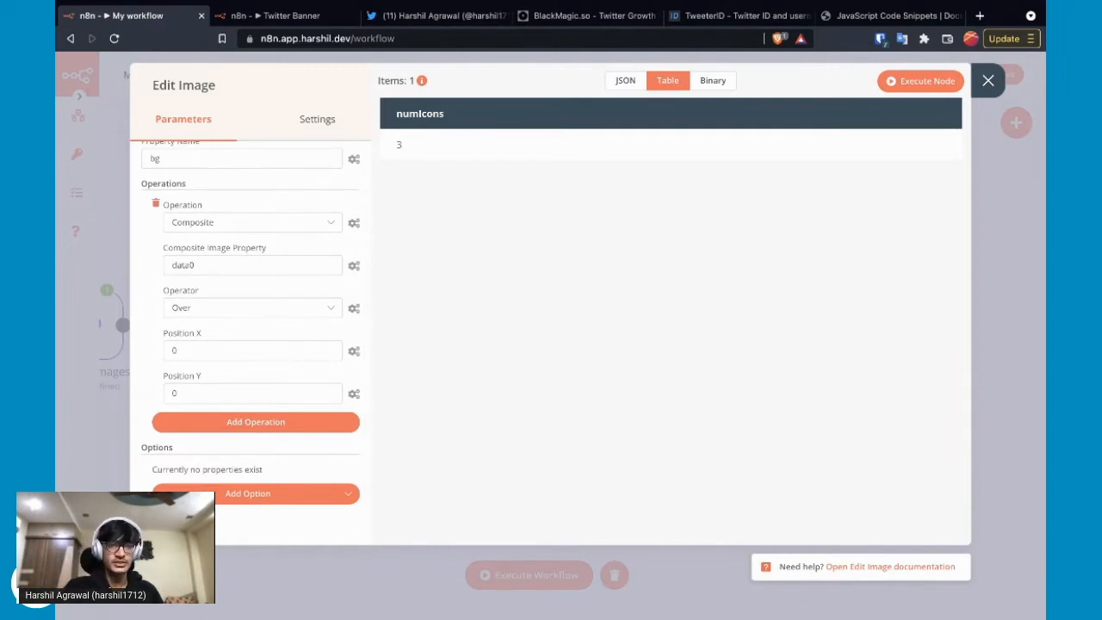
scroll(250, 345, "up", 2)
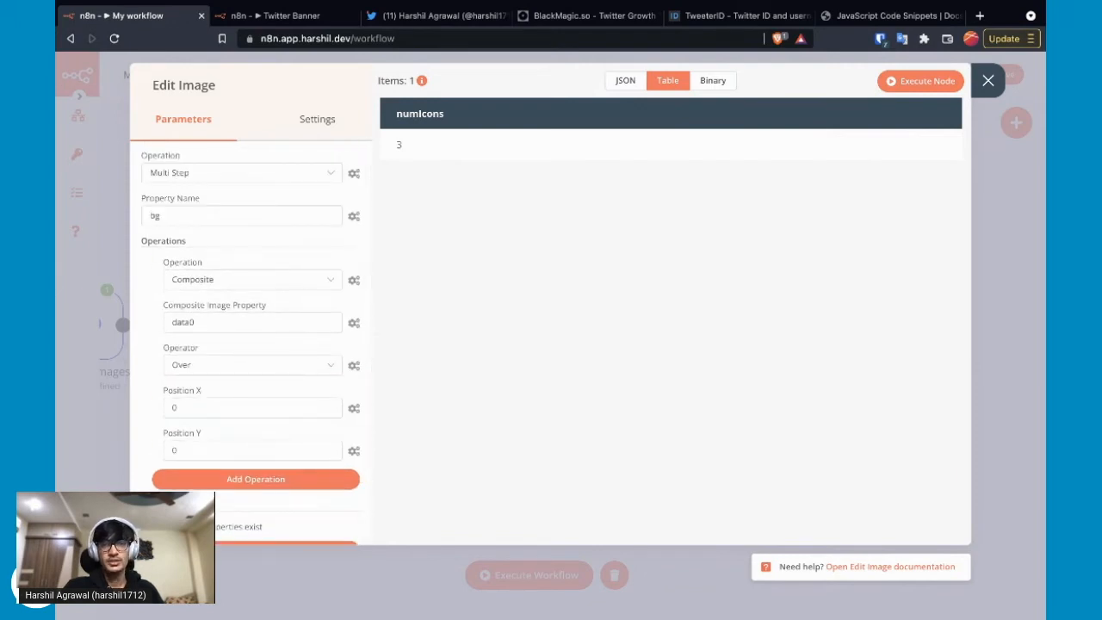
left_click(713, 81)
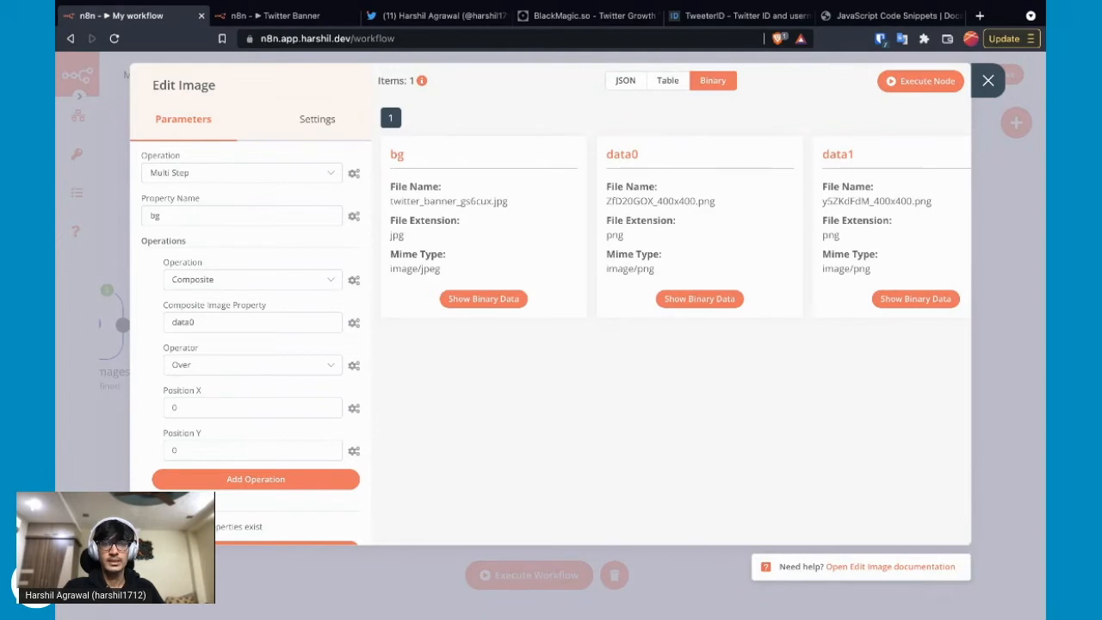
left_click(484, 299)
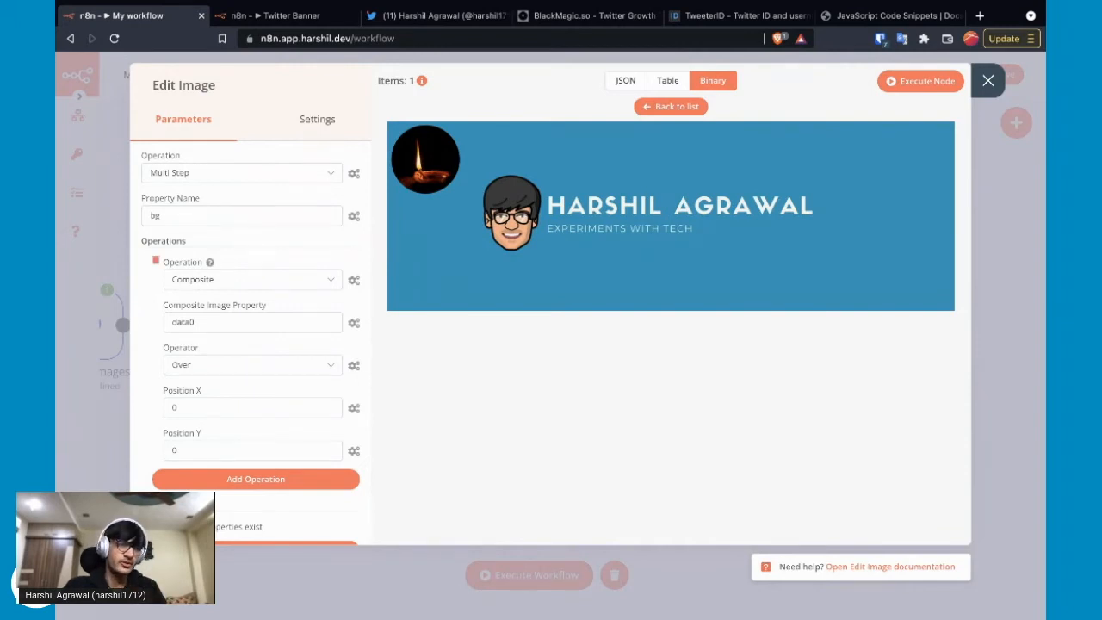
Add a second Composite operation to the Edit Image node, using data1 as its composite image property
scroll(256, 344, "down", 2)
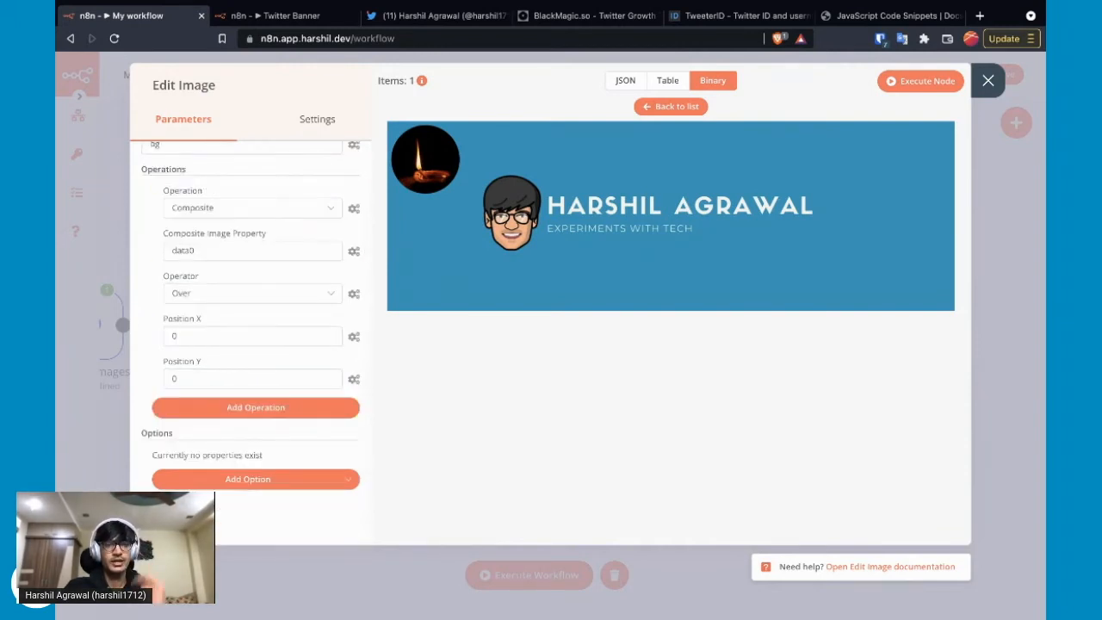
left_click(256, 407)
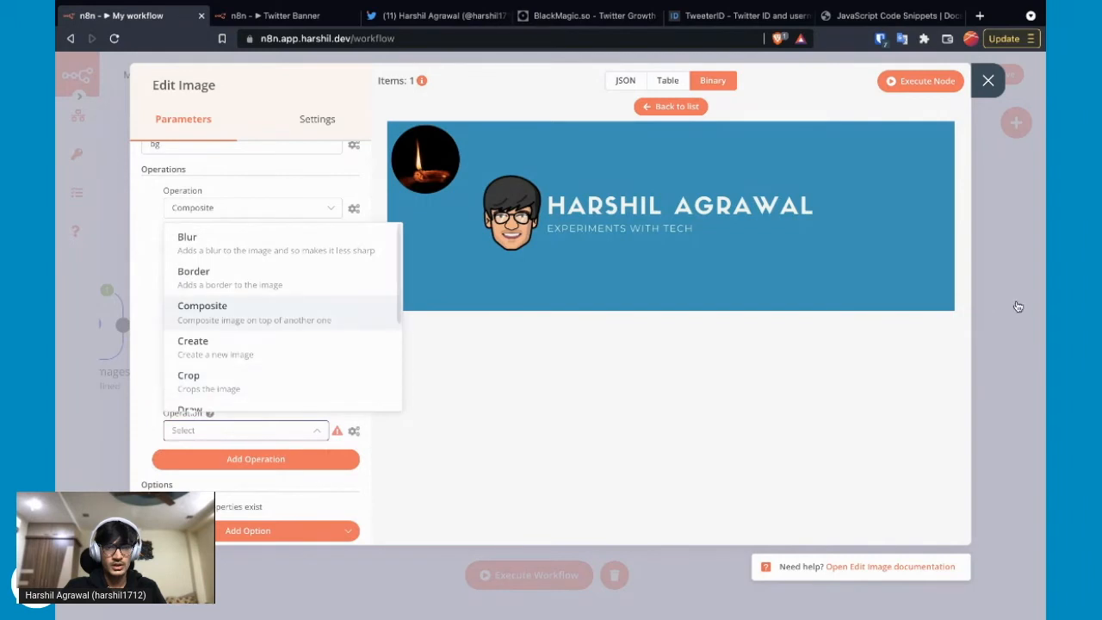
key("Return")
key("Tab")
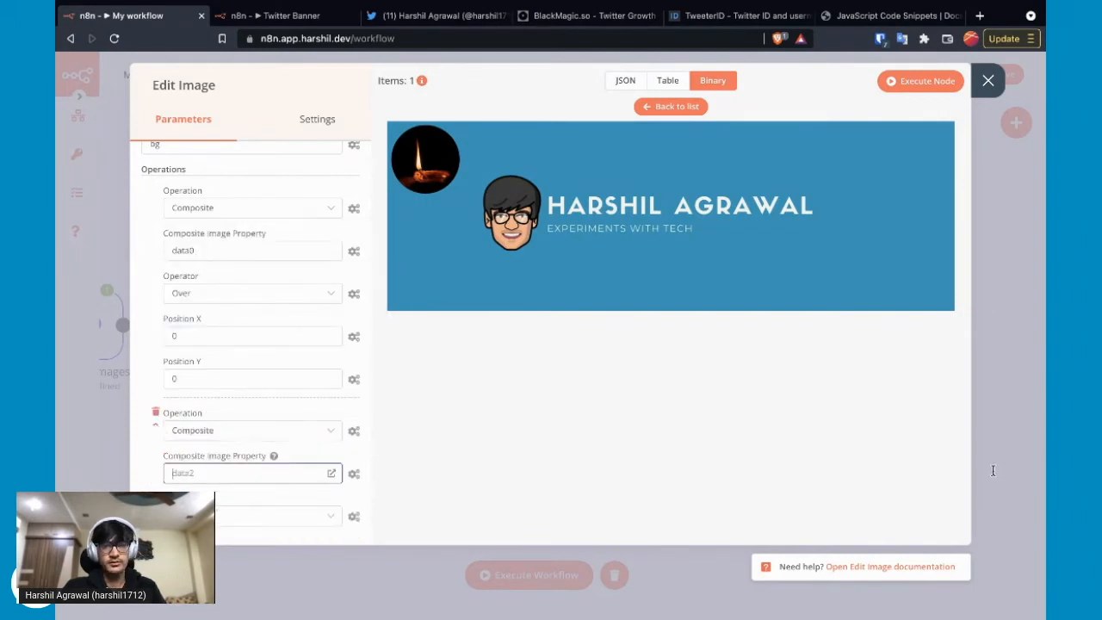
type("data1")
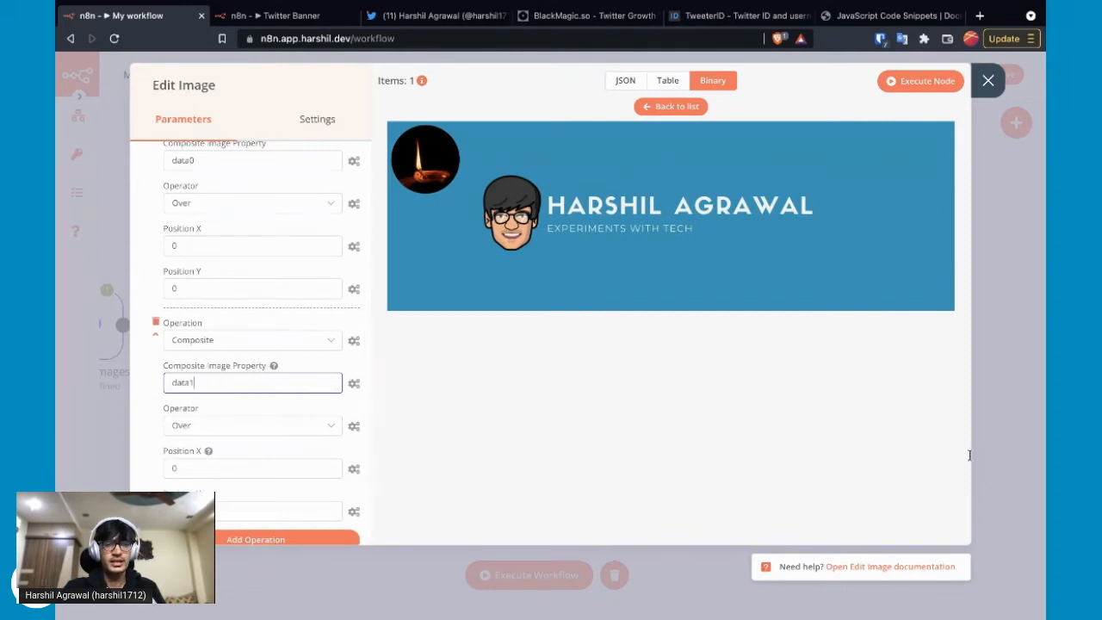
Set the data1 composite's Position X to 100 and execute the Edit Image node
key("Tab")
key("Tab")
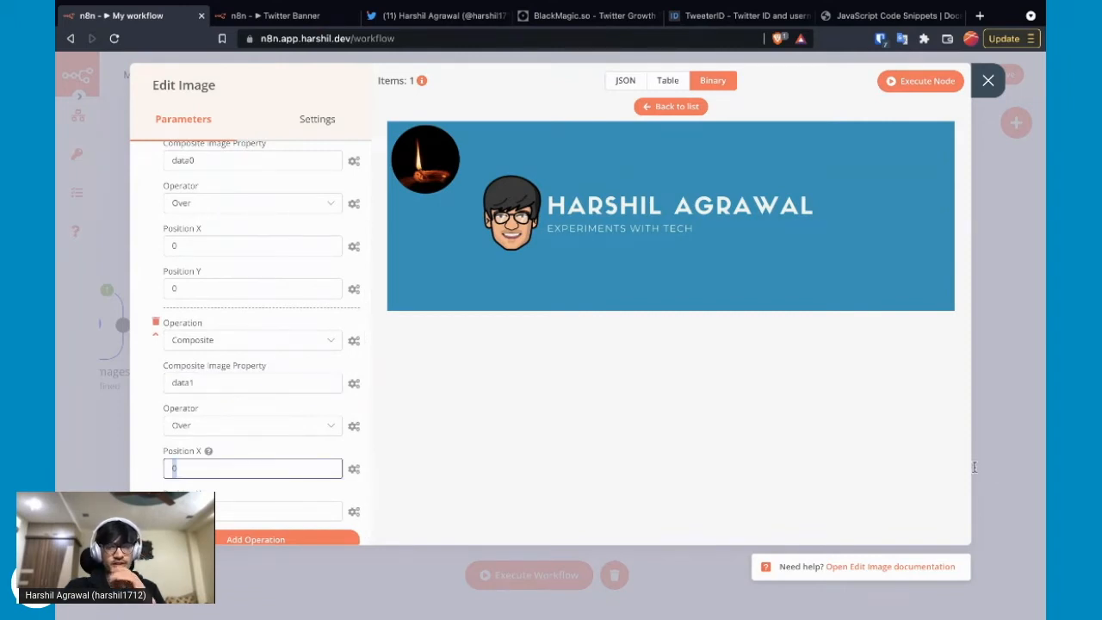
type("100")
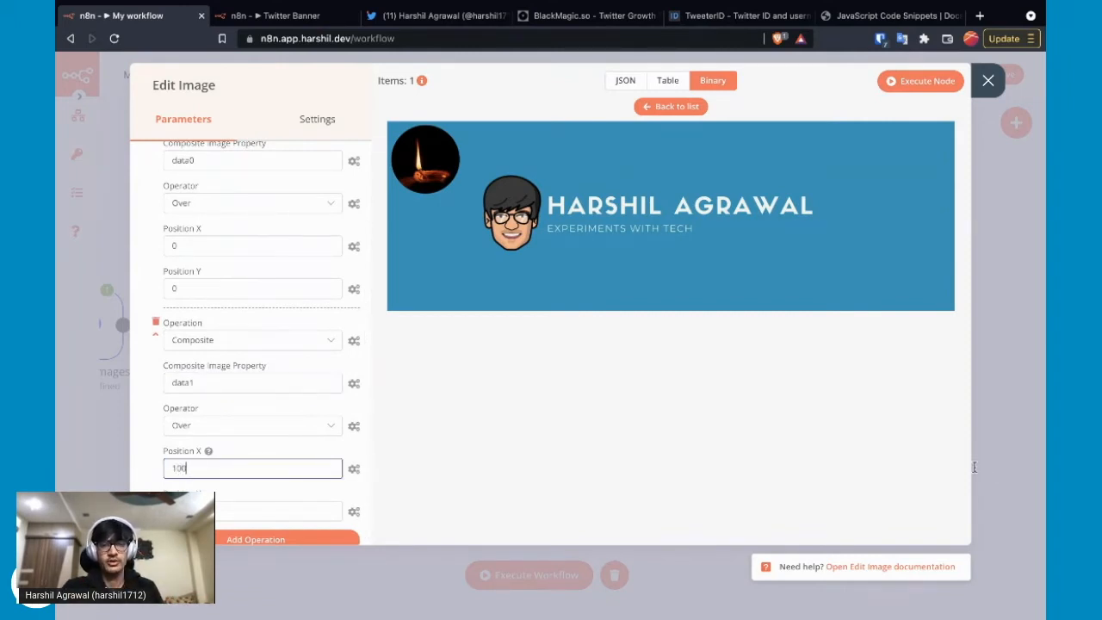
key("Tab")
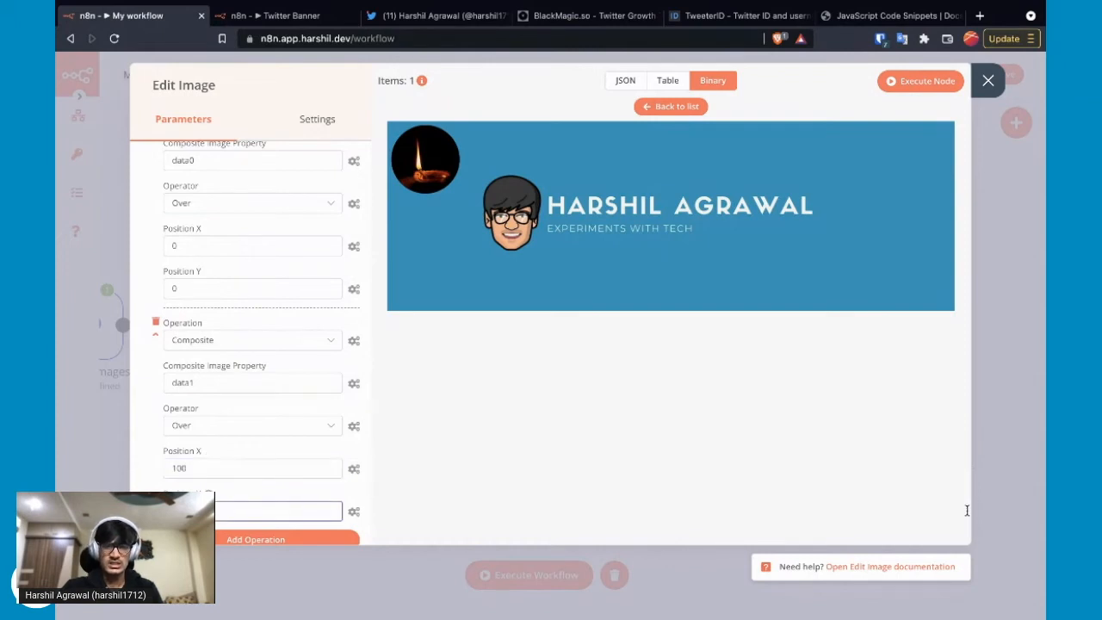
left_click(921, 81)
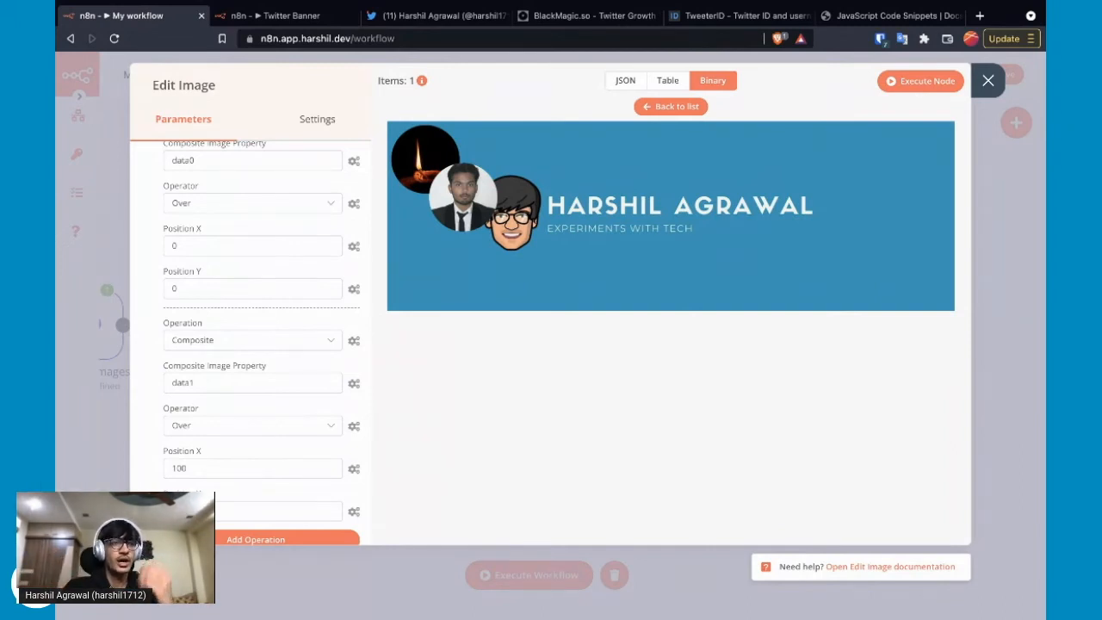
Reopen the Edit Image node, view the composited bg image in its binary output, and close the node
key("super+Tab")
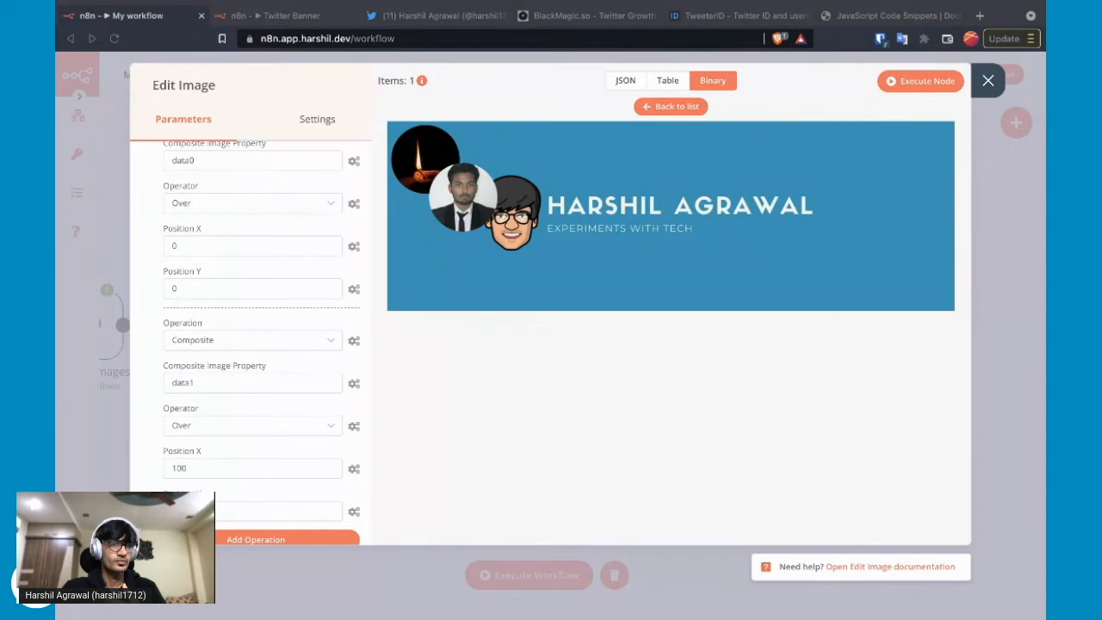
left_click(1024, 375)
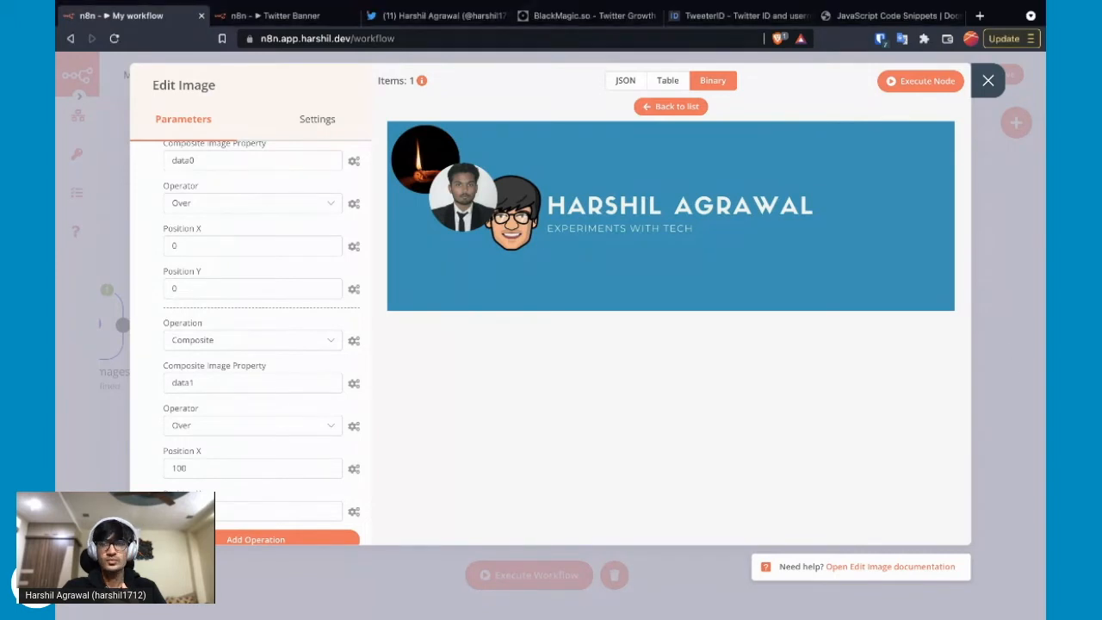
left_click(987, 80)
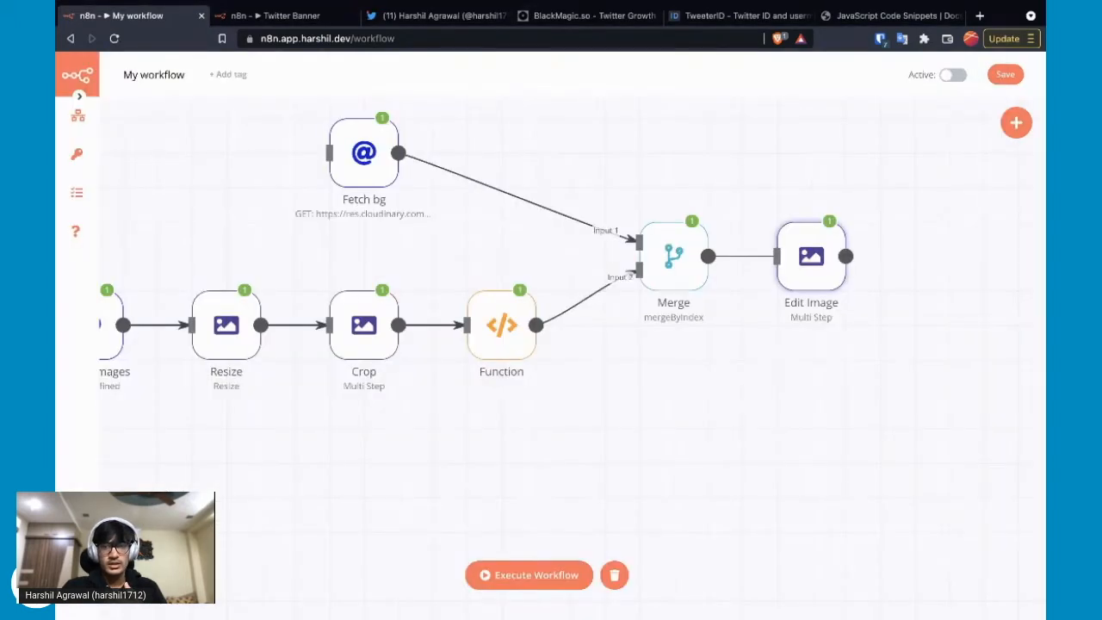
mouse_move(811, 257)
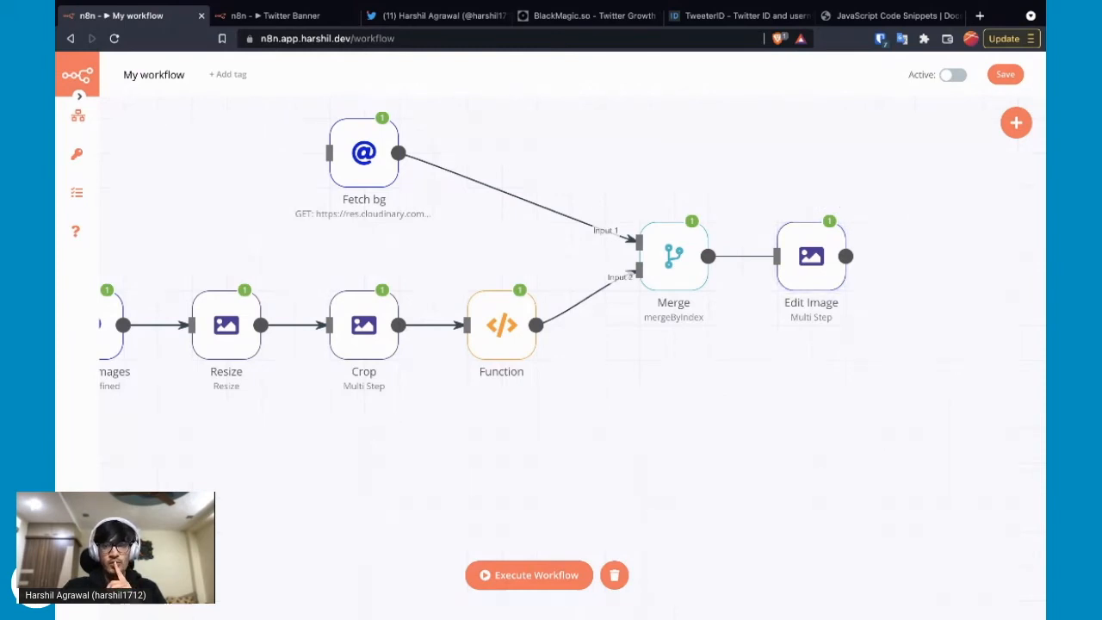
double_click(812, 257)
left_click(713, 81)
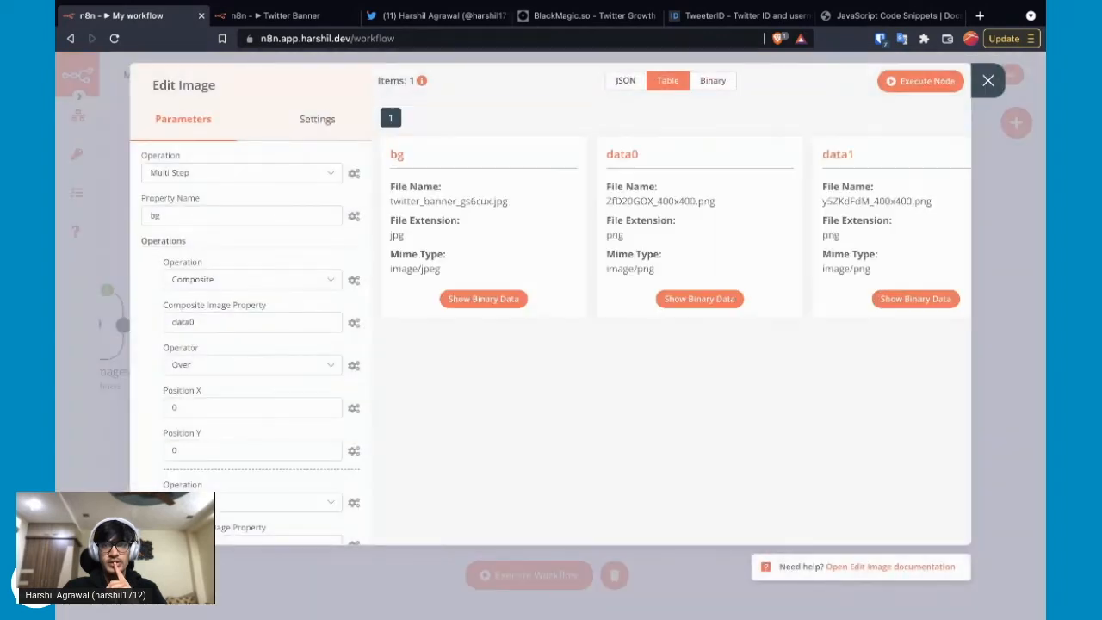
left_click(483, 299)
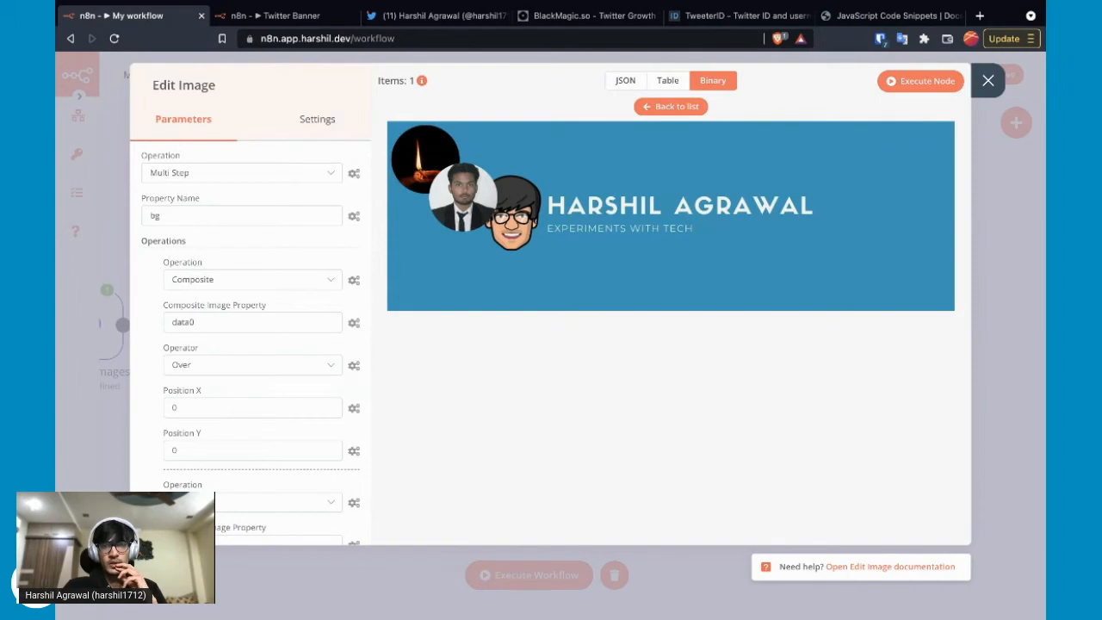
left_click(988, 80)
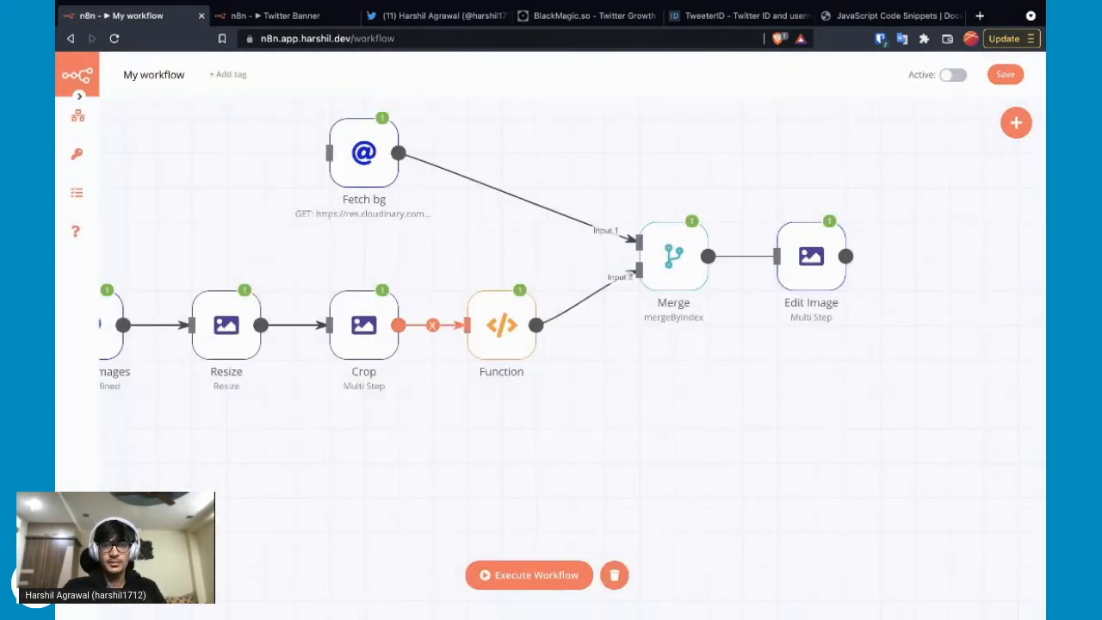
Disconnect Crop from the Function node and shift Function, Merge and Edit Image along the canvas to free space after Crop
left_click(433, 326)
left_click_drag(501, 324, 570, 332)
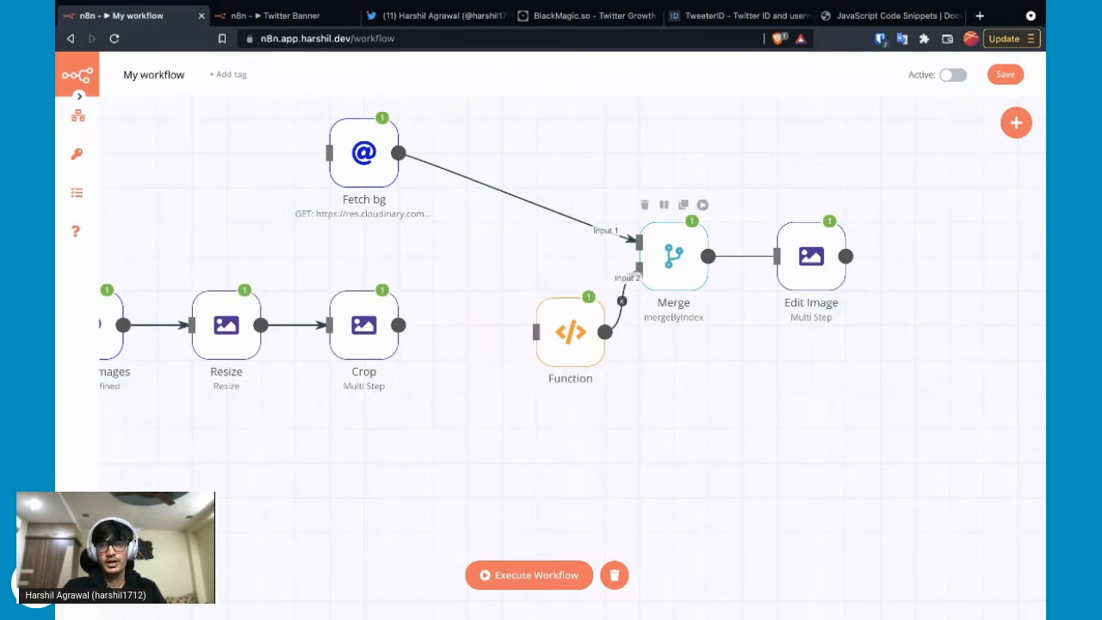
left_click_drag(673, 256, 701, 255)
left_click_drag(811, 256, 873, 256)
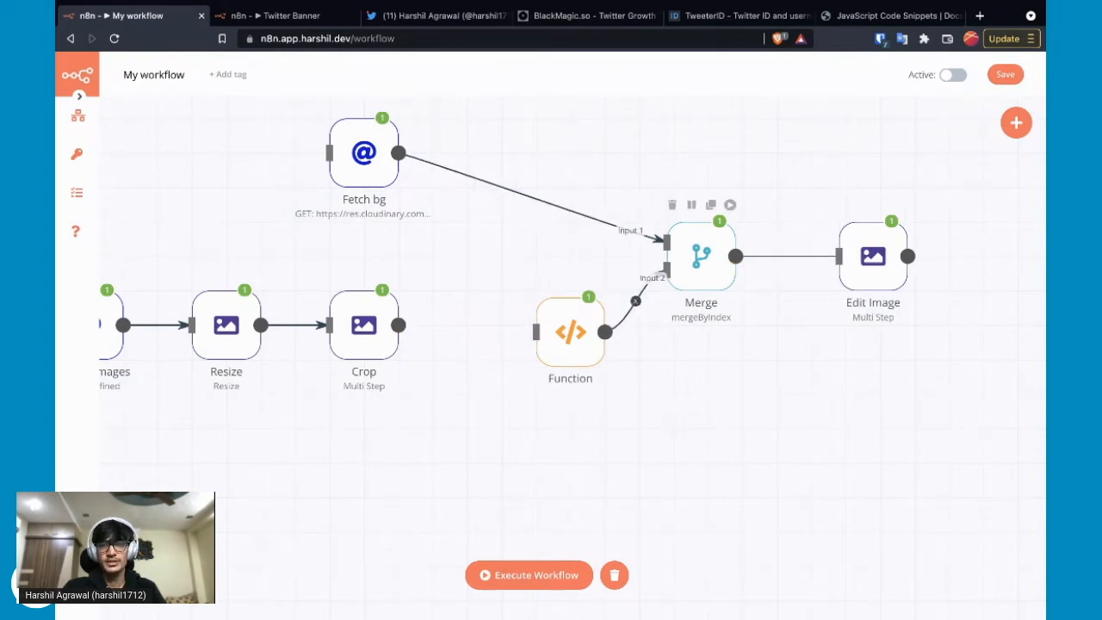
left_click_drag(701, 255, 756, 256)
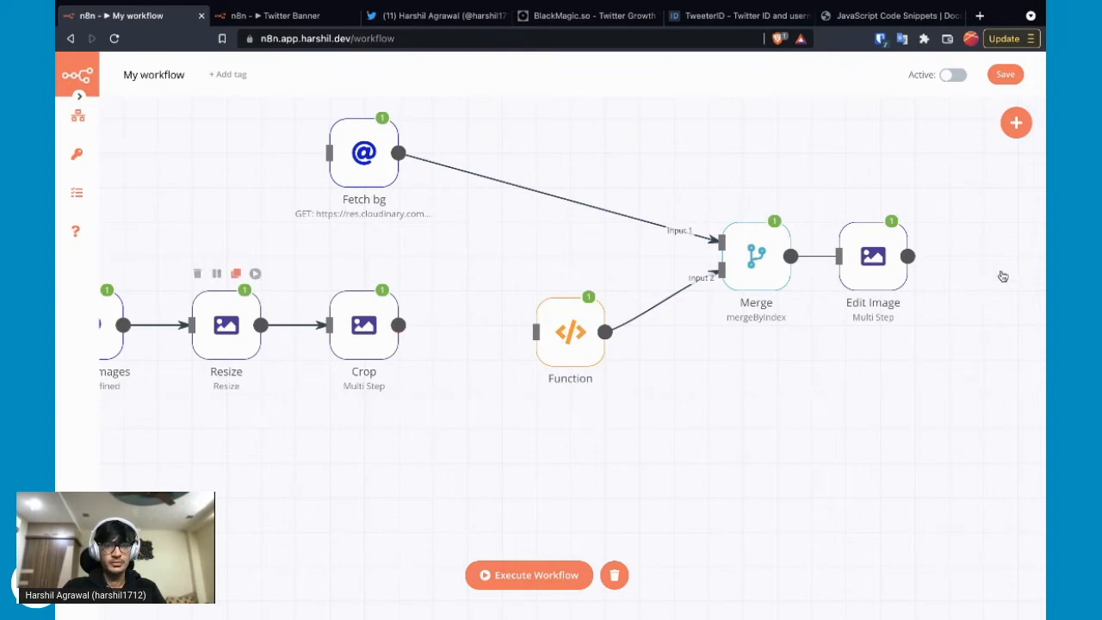
Duplicate the Resize node and set the copy's width and height to 75
left_click(236, 274)
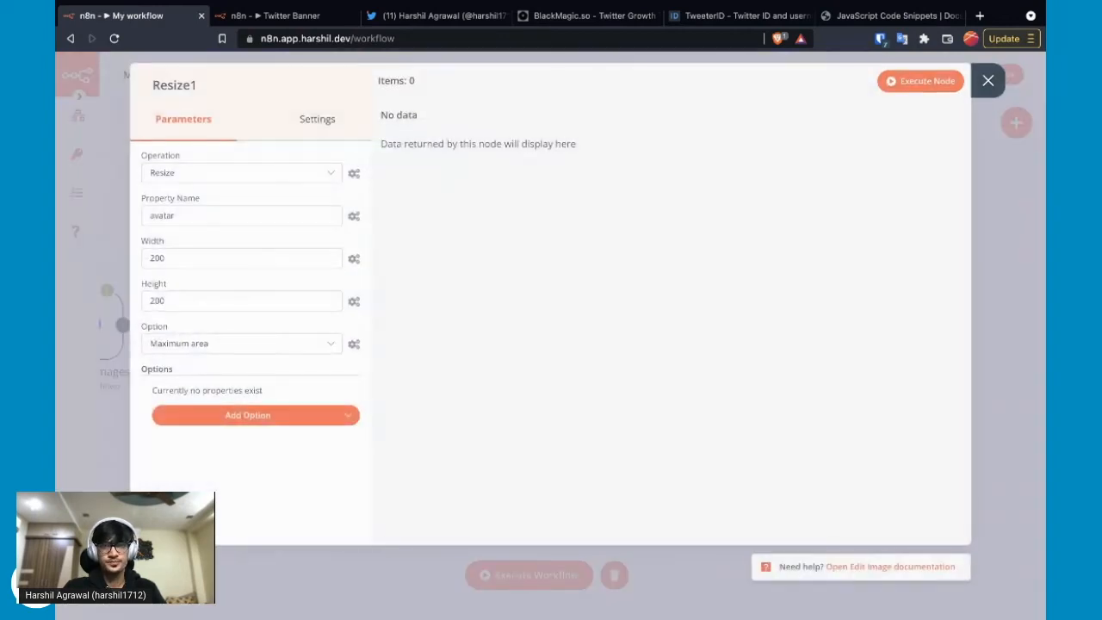
double_click(158, 257)
type("75")
key("Tab")
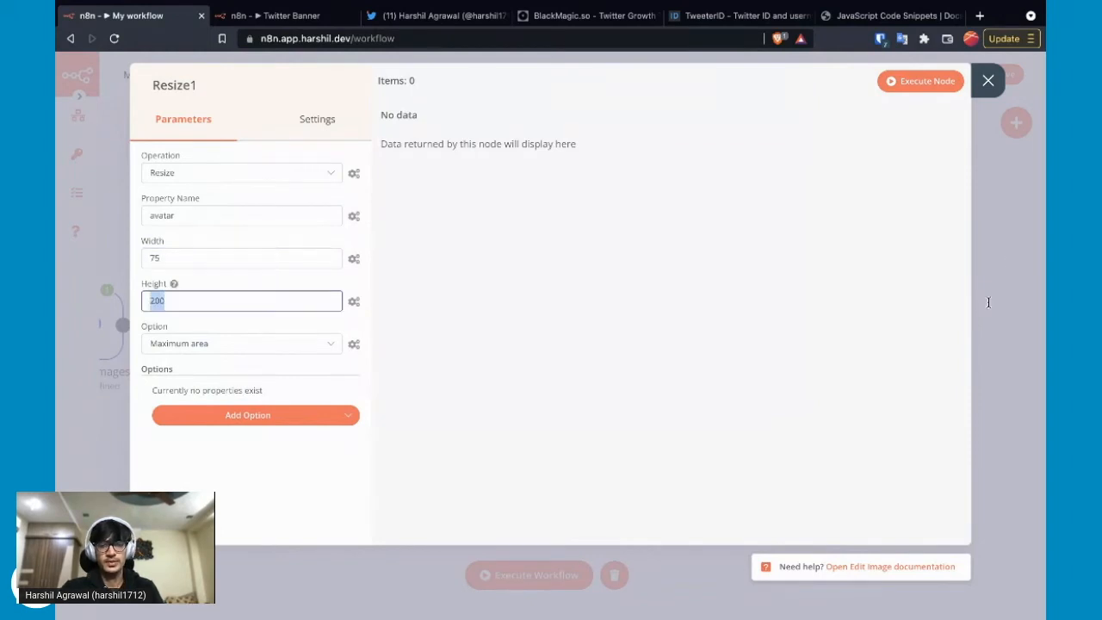
type("75")
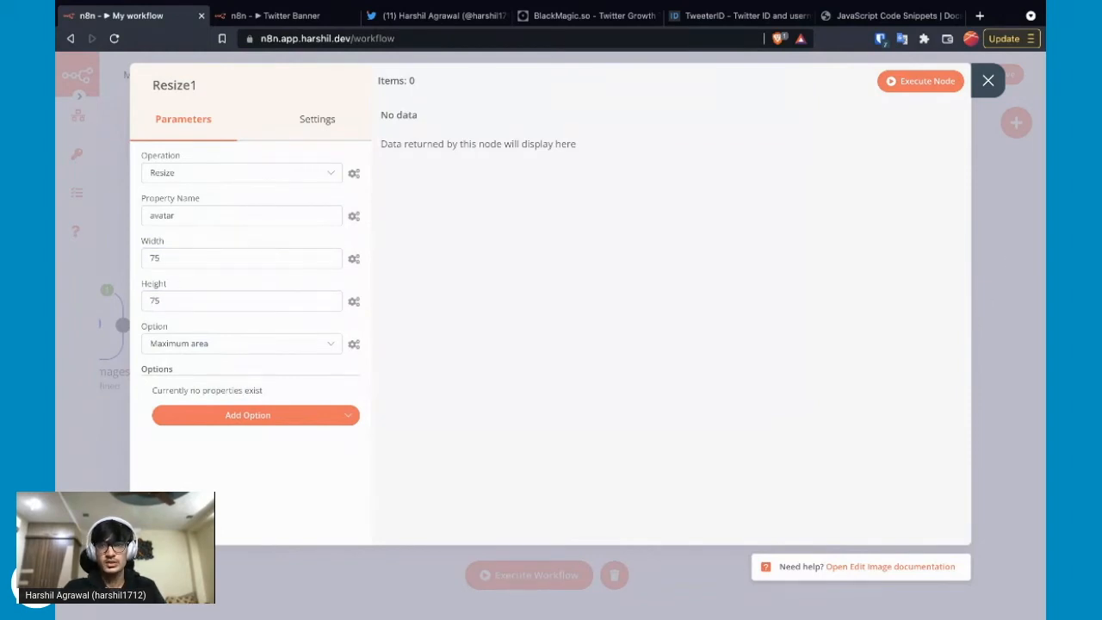
left_click(988, 80)
Place the duplicated Resize1 node between Crop and Function, and connect Crop to Resize1 and Resize1 to Function
left_click_drag(227, 419, 501, 327)
left_click_drag(397, 325, 466, 324)
left_click_drag(570, 332, 639, 325)
left_click_drag(535, 325, 604, 325)
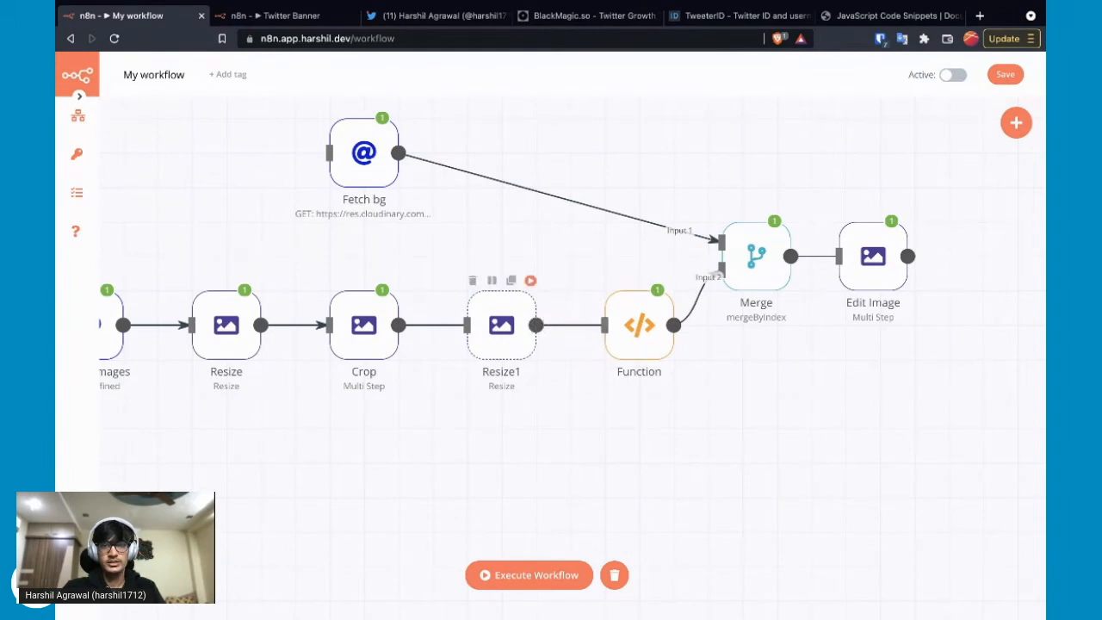
Execute the Resize1 node, view the first avatar in its binary output, and close the node
left_click(531, 280)
double_click(501, 326)
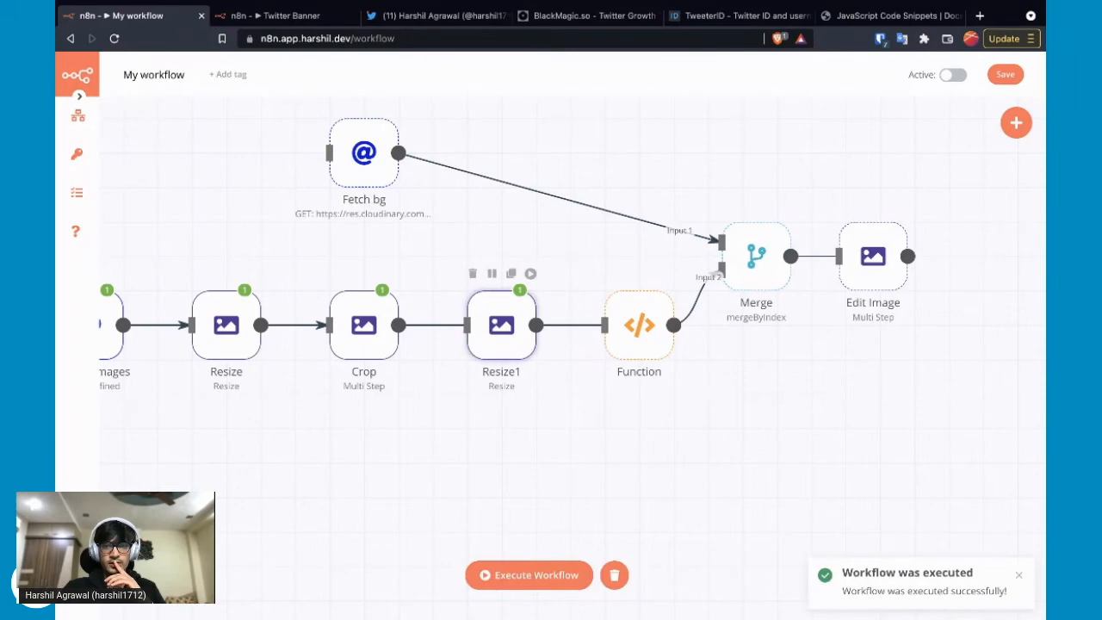
left_click(713, 81)
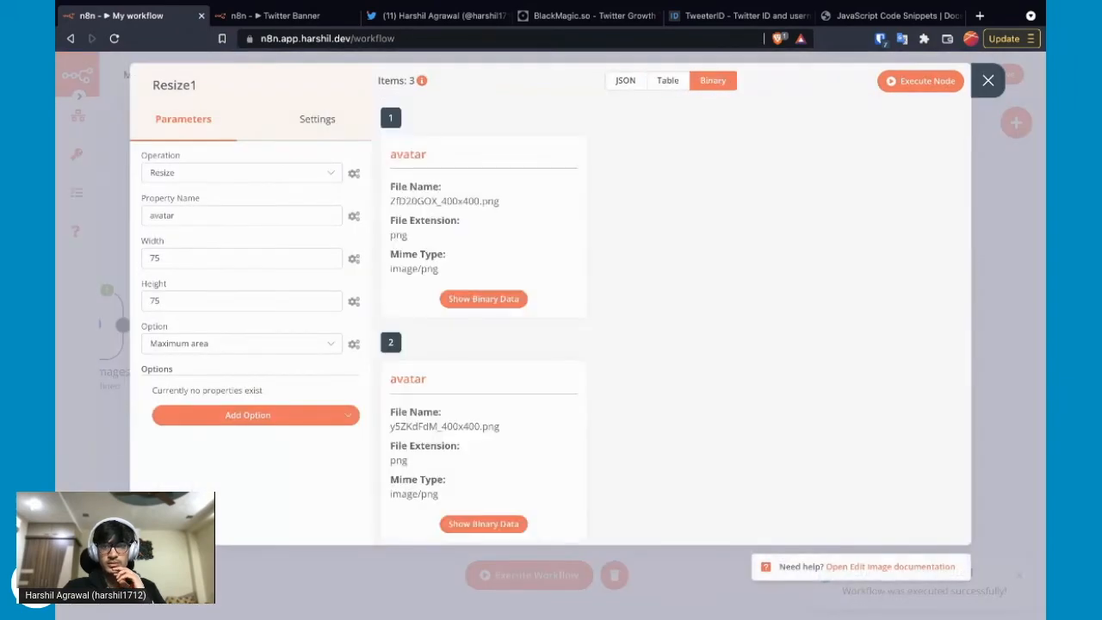
left_click(484, 299)
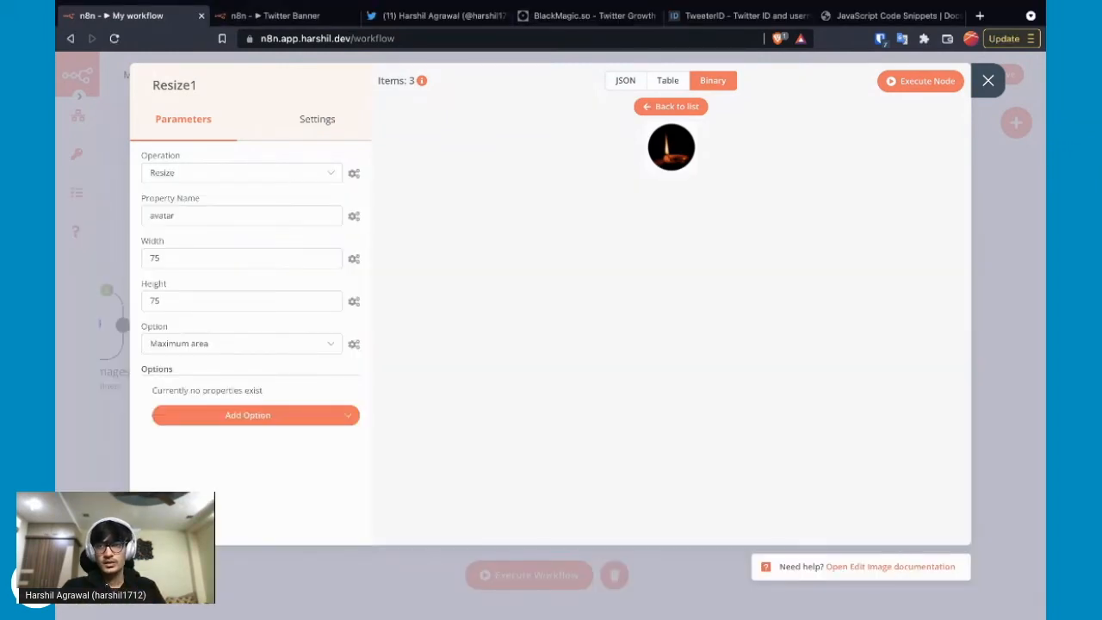
left_click(988, 80)
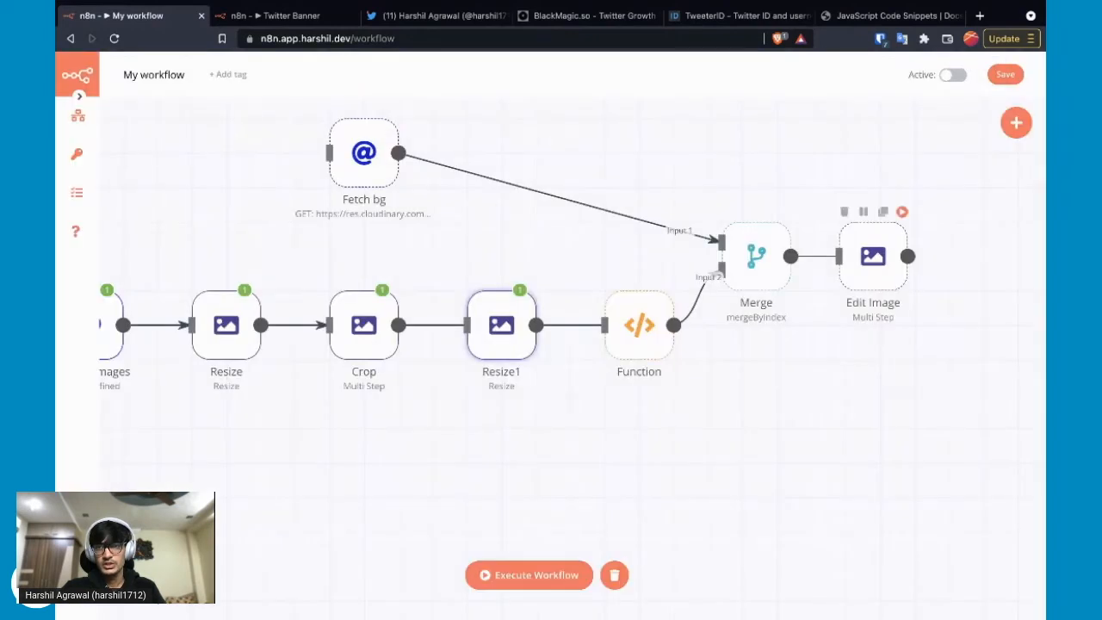
Execute the whole workflow and view the composited bg image in the Edit Image node's binary output
left_click(528, 575)
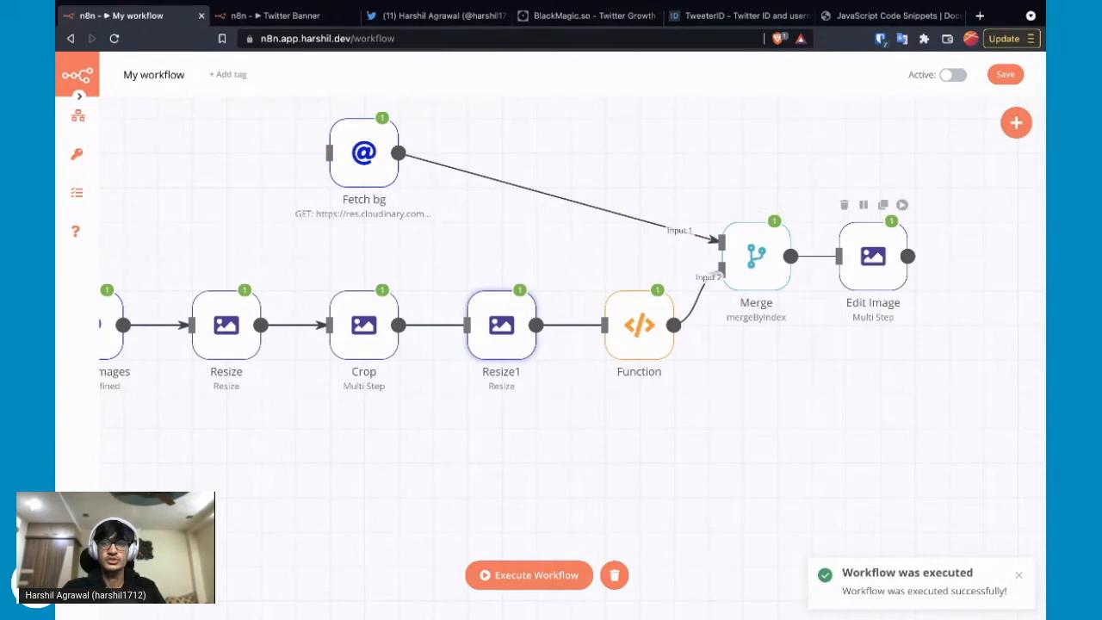
double_click(873, 259)
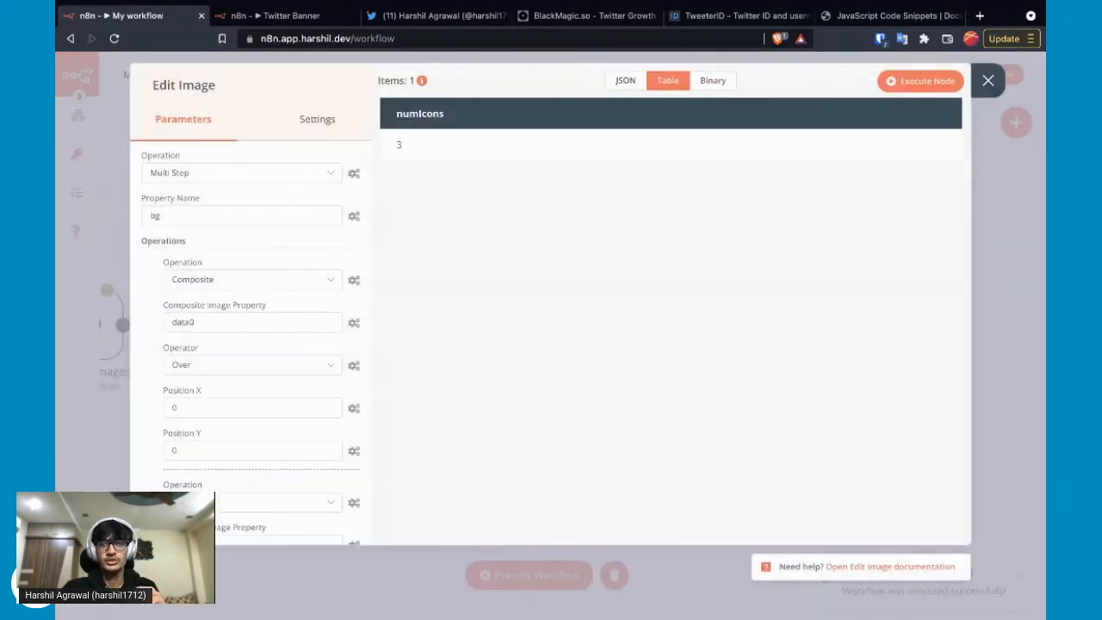
left_click(713, 81)
left_click(484, 298)
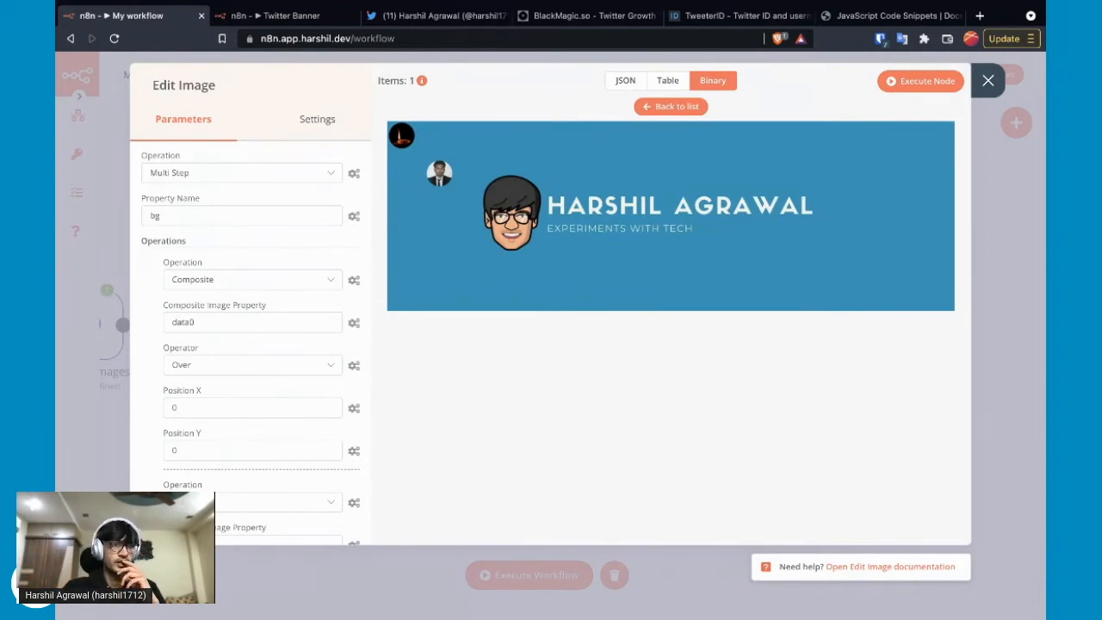
Examine the composite positions for data0 and data1 in the Twitter Banner workflow's Composite Images node
key("super+Tab")
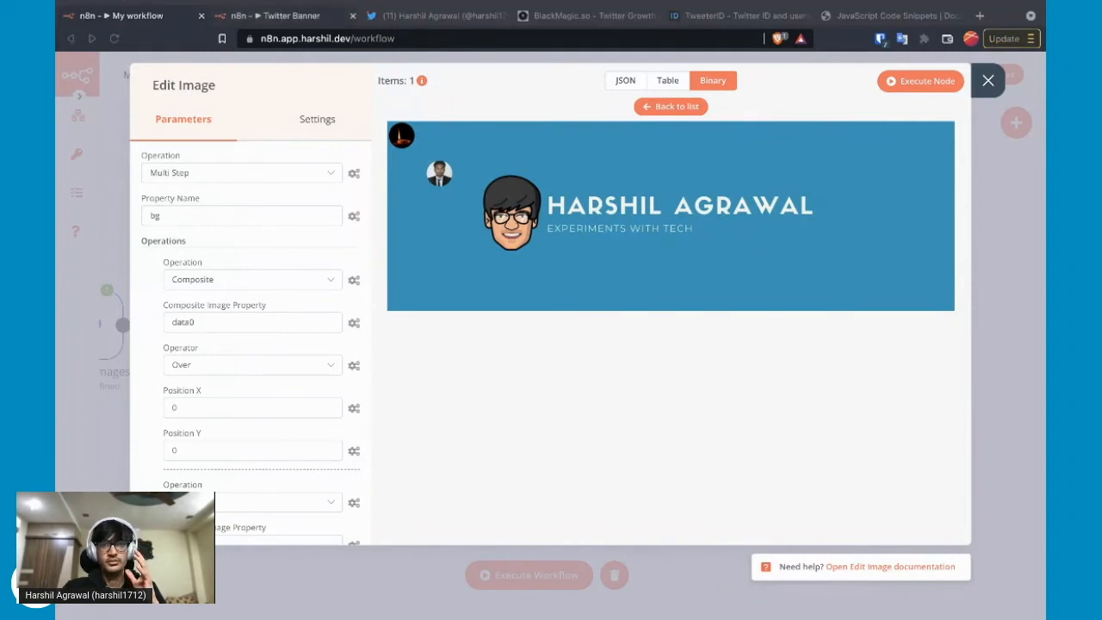
left_click(276, 16)
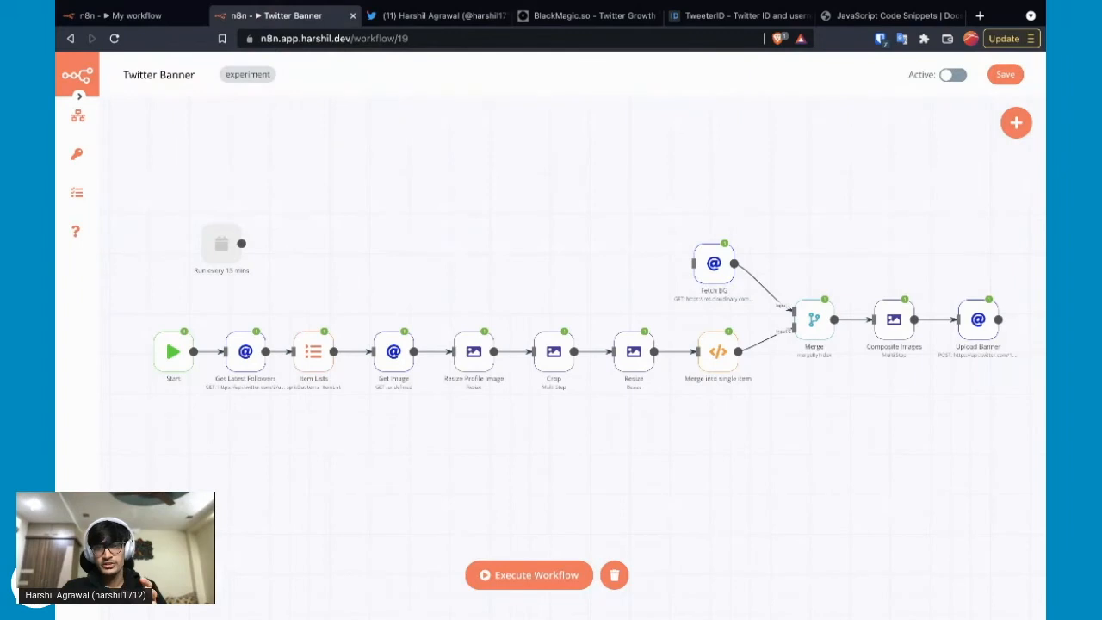
double_click(894, 319)
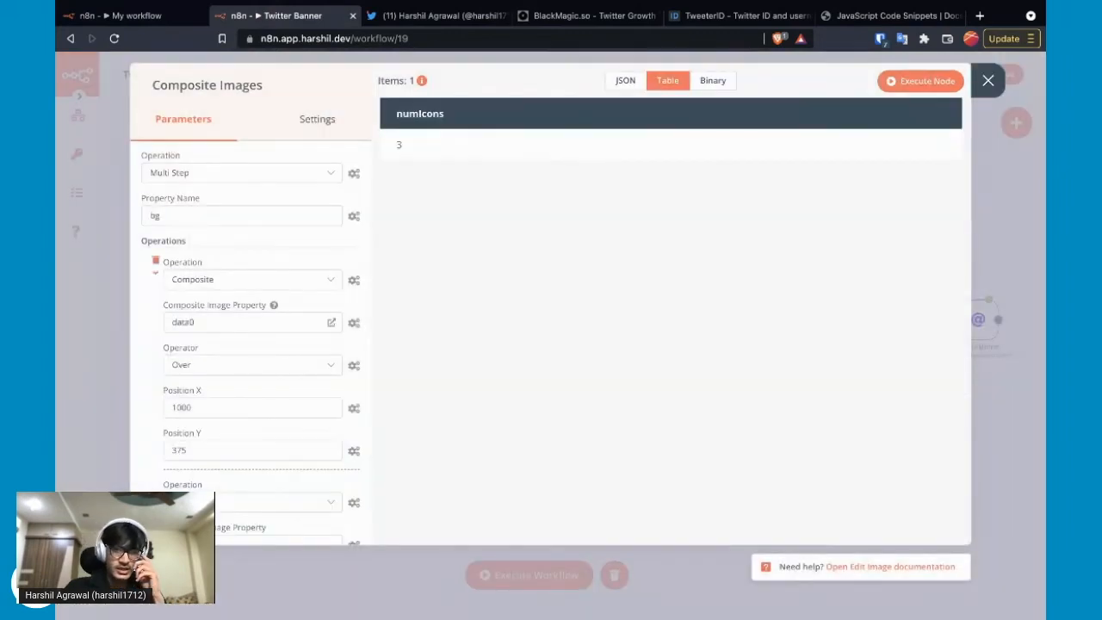
scroll(250, 344, "down", 1)
scroll(250, 344, "down", 1)
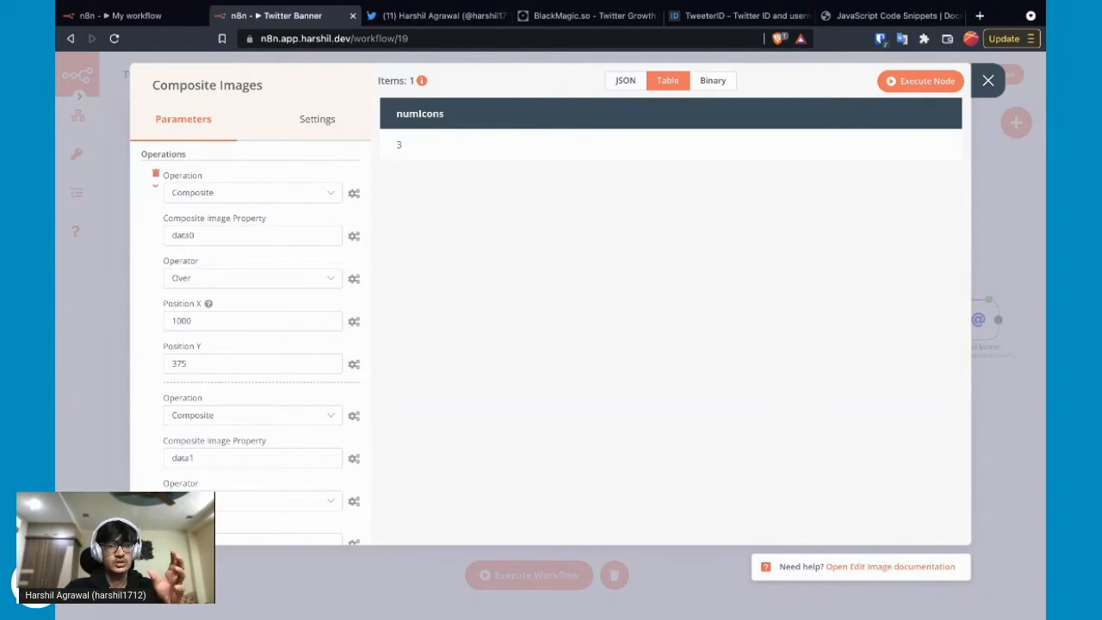
Set the data0 composite position in My workflow's Edit Image node to X 1000 and Y 375
key("ctrl+shift+Tab")
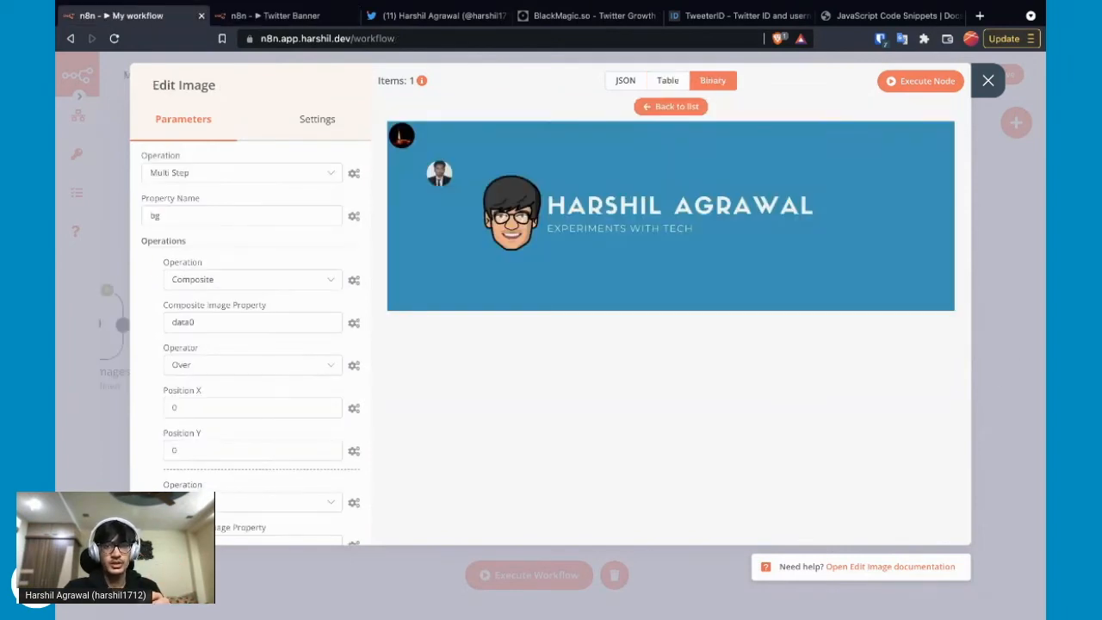
scroll(252, 379, "down", 1)
double_click(252, 339)
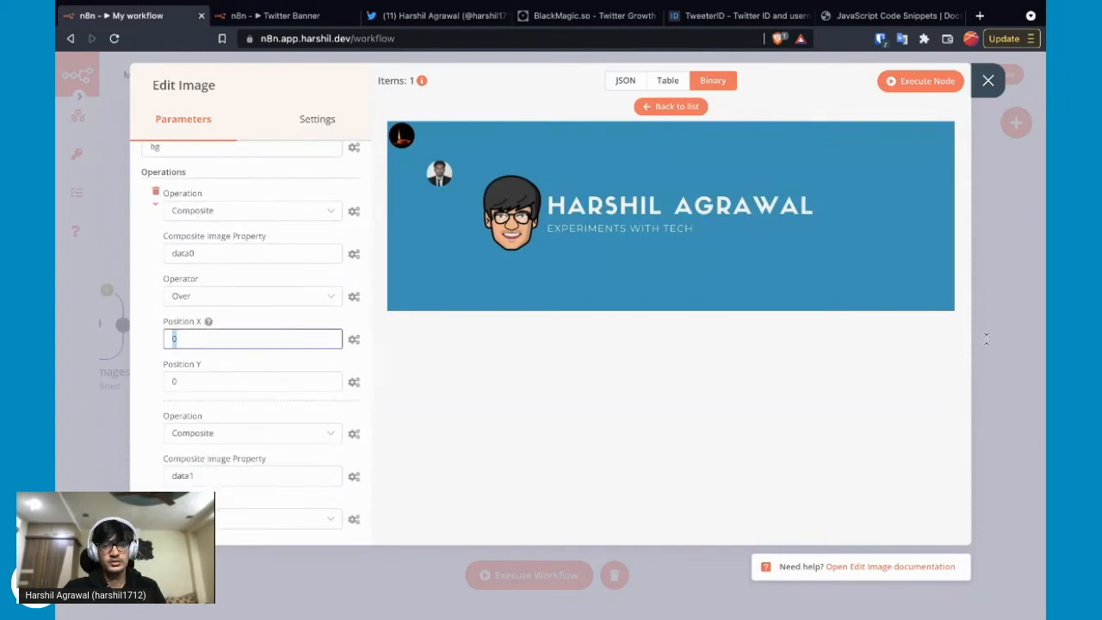
type("1000")
key("Tab")
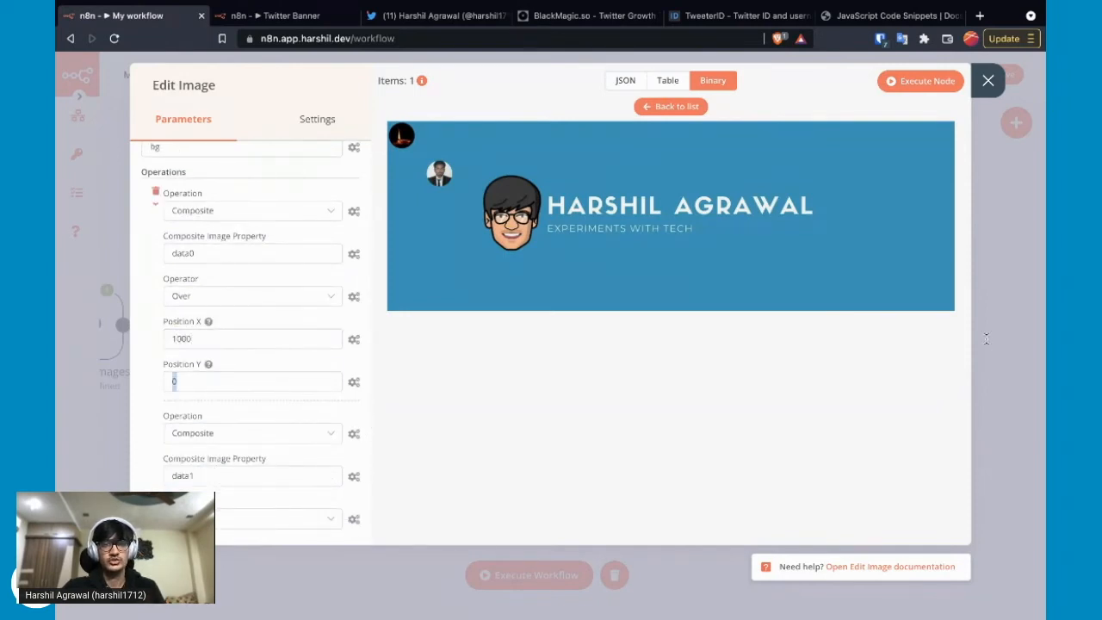
type("375")
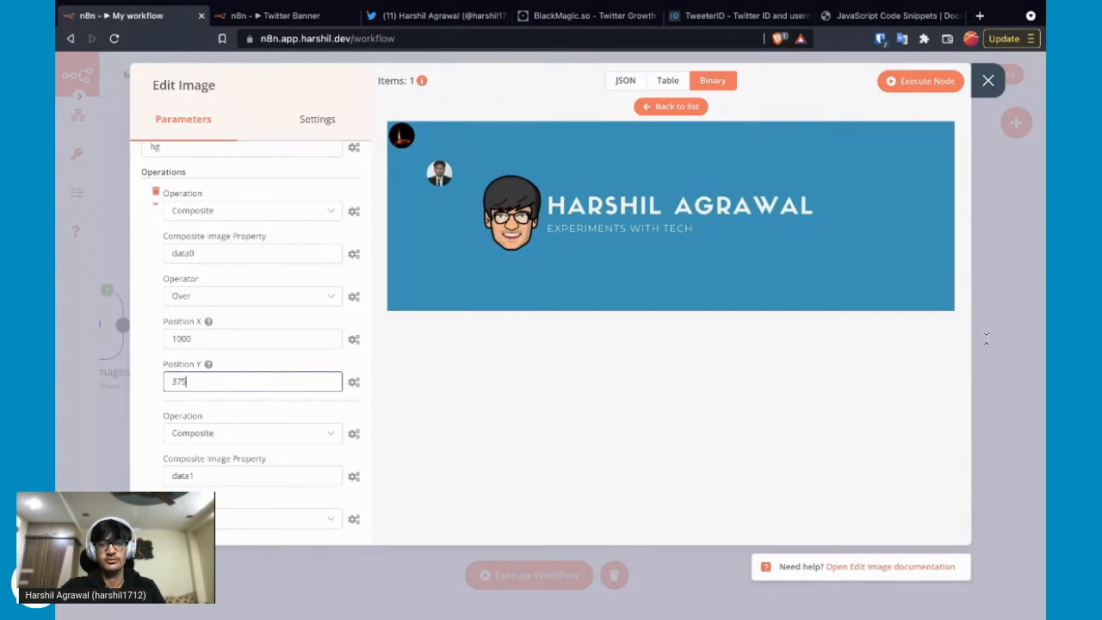
Check the data1 position in the Twitter Banner workflow, and set My workflow's data1 composite to X 1100 and Y 375
scroll(252, 336, "down", 1)
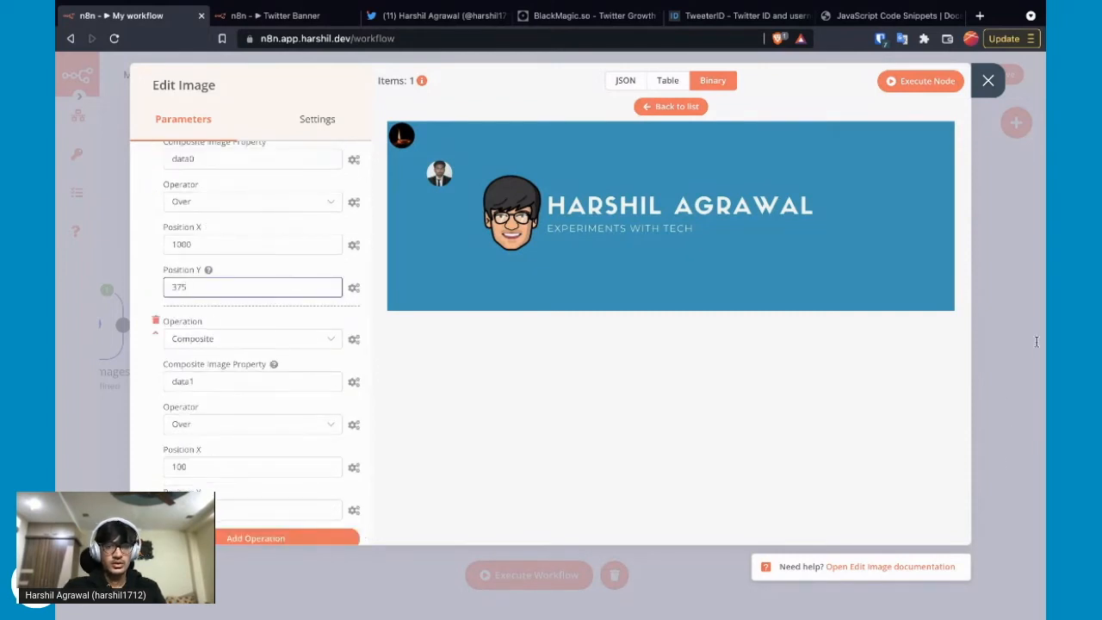
key("ctrl+Tab")
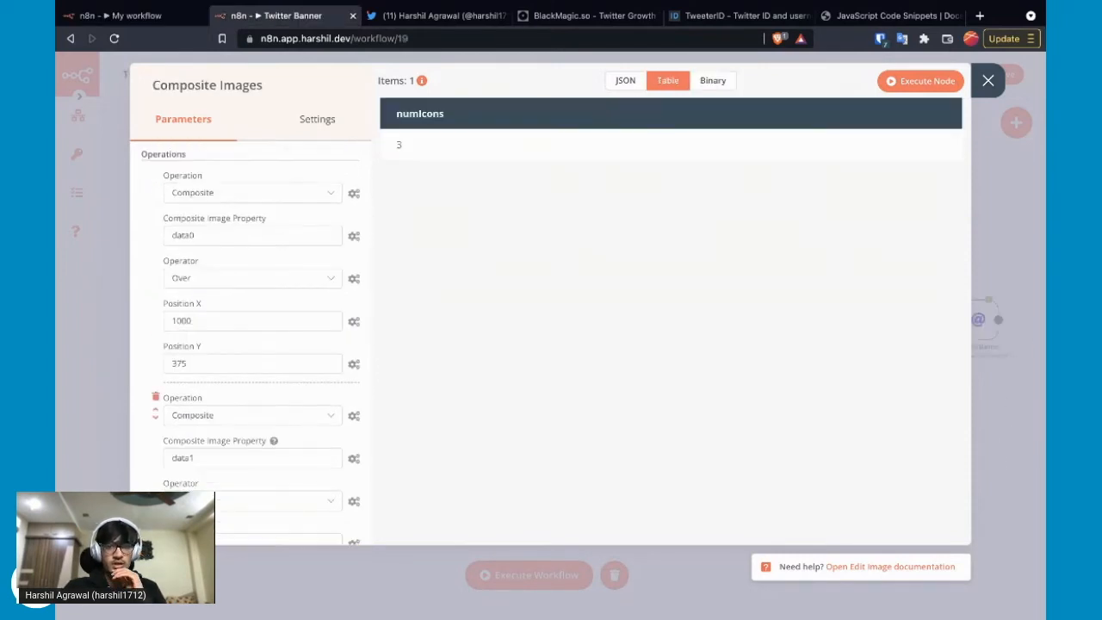
scroll(256, 345, "down", 2)
double_click(183, 407)
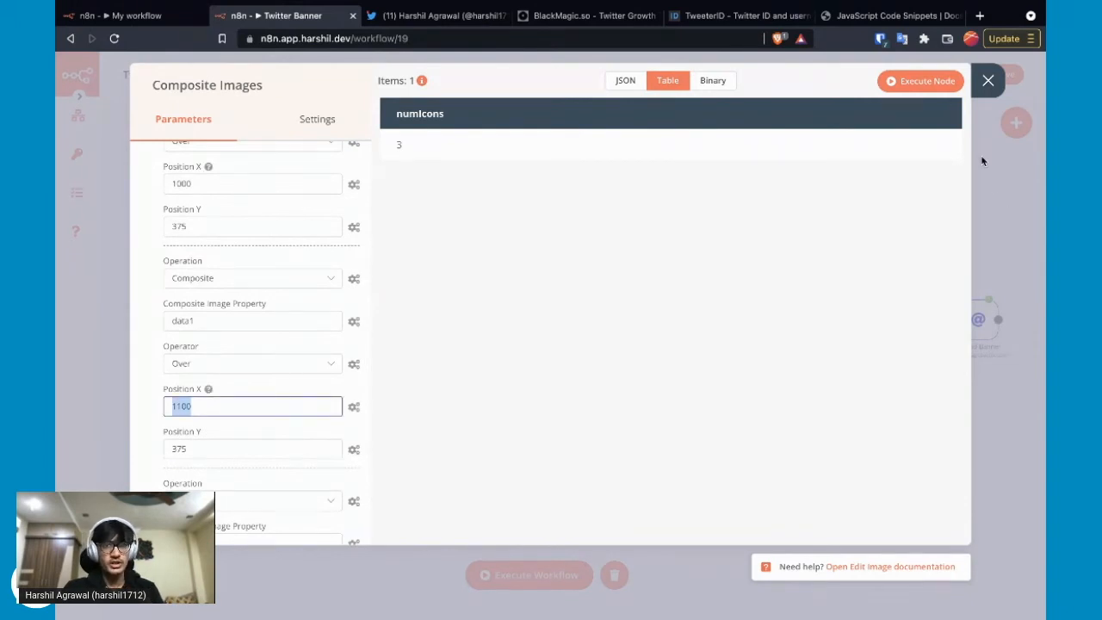
key("ctrl+shift+Tab")
scroll(259, 430, "down", 3)
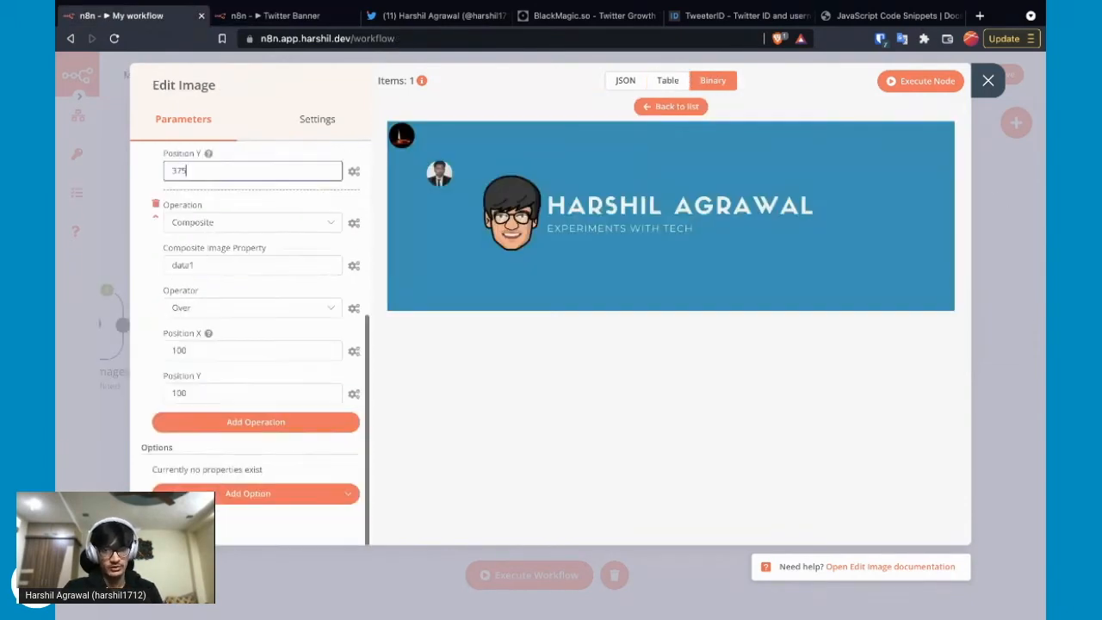
double_click(179, 336)
type("1100")
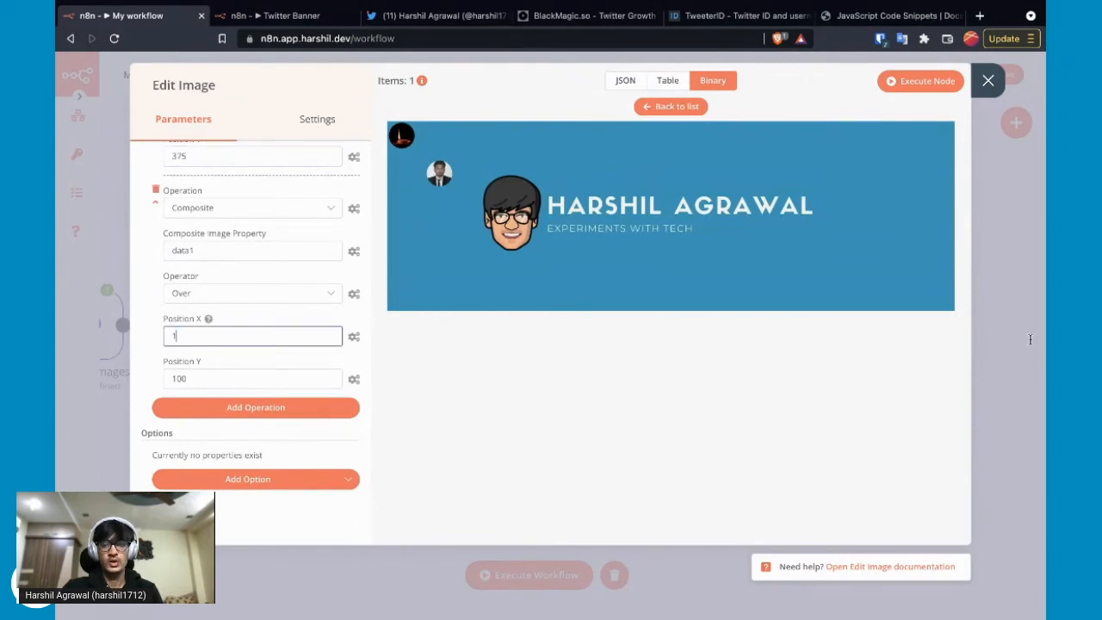
key("Tab")
key("Tab")
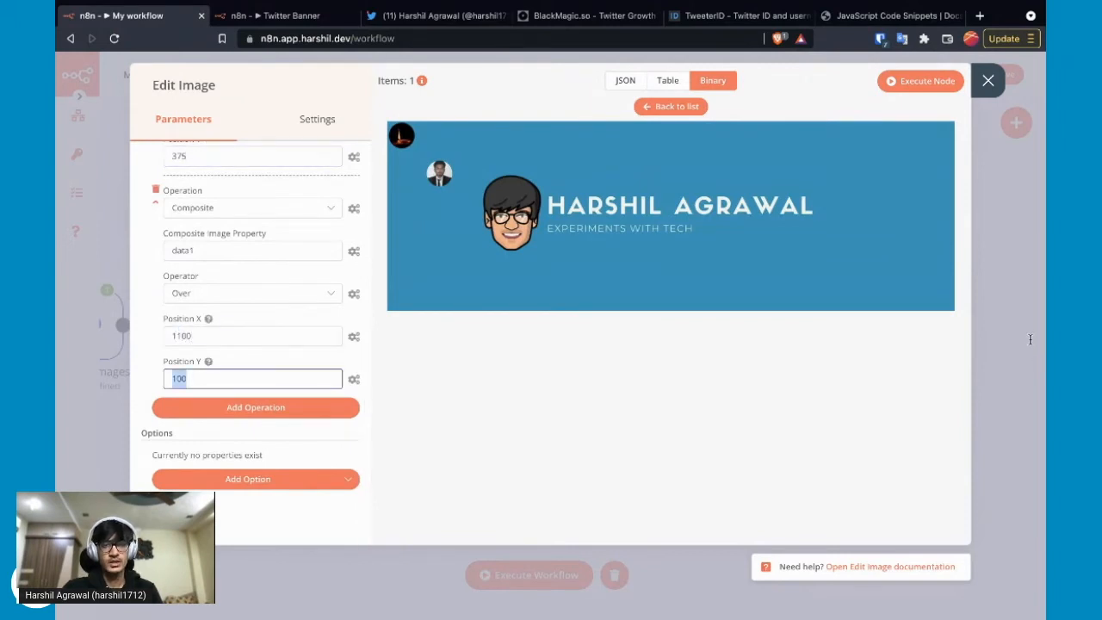
type("375")
Add a third Composite operation for the image property data2 at position X 1200 and Y 375
left_click(255, 407)
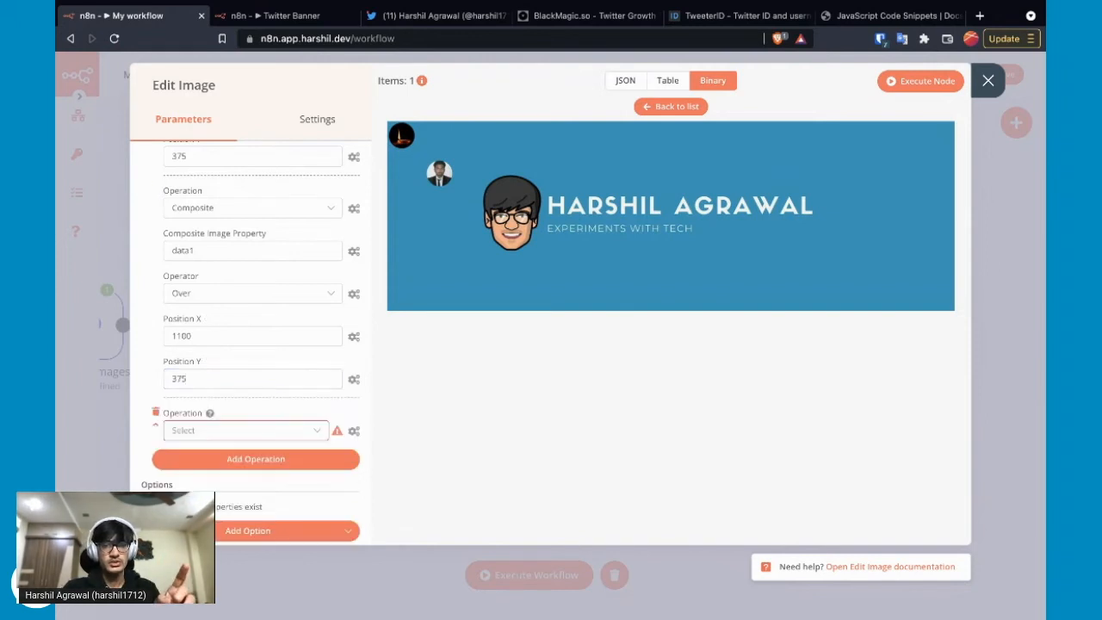
left_click(248, 431)
left_click(248, 310)
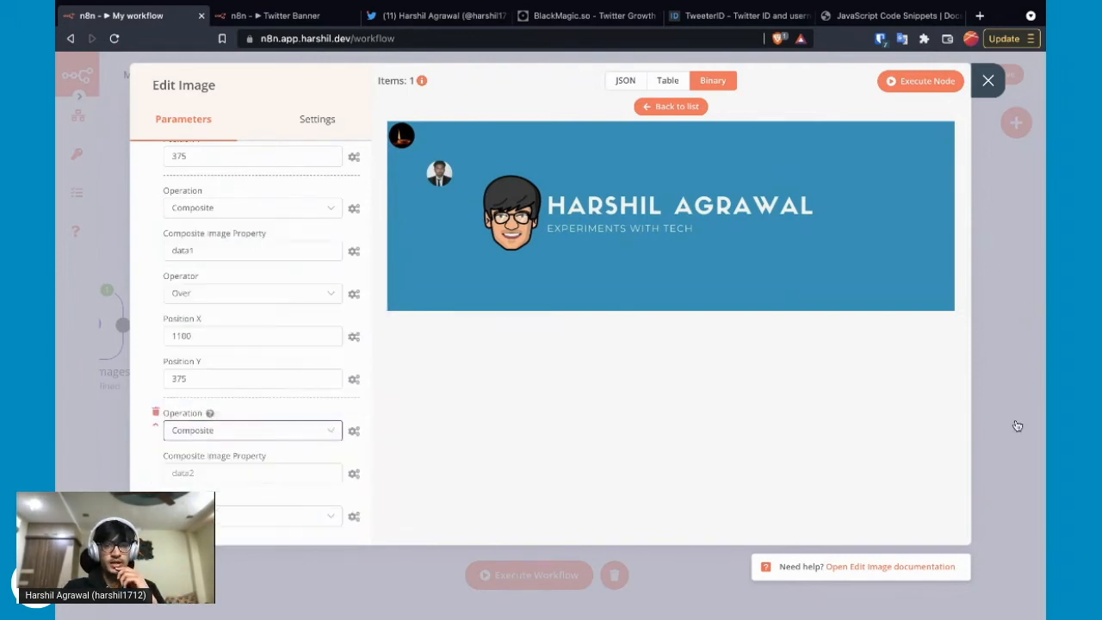
key("Tab")
type("data2")
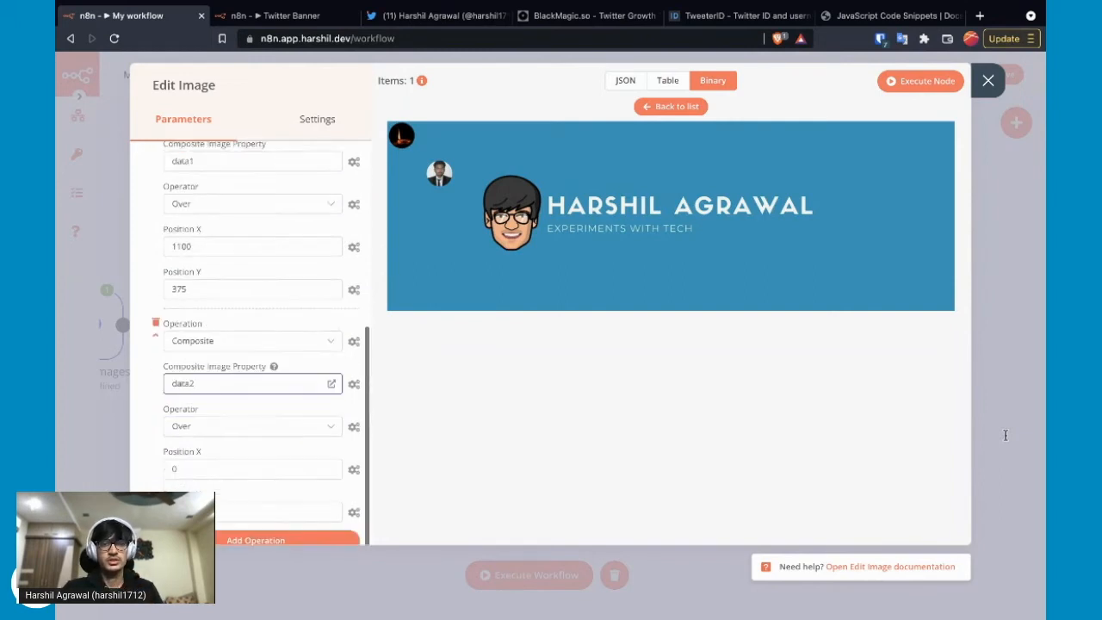
key("Tab")
type("1200")
key("Tab")
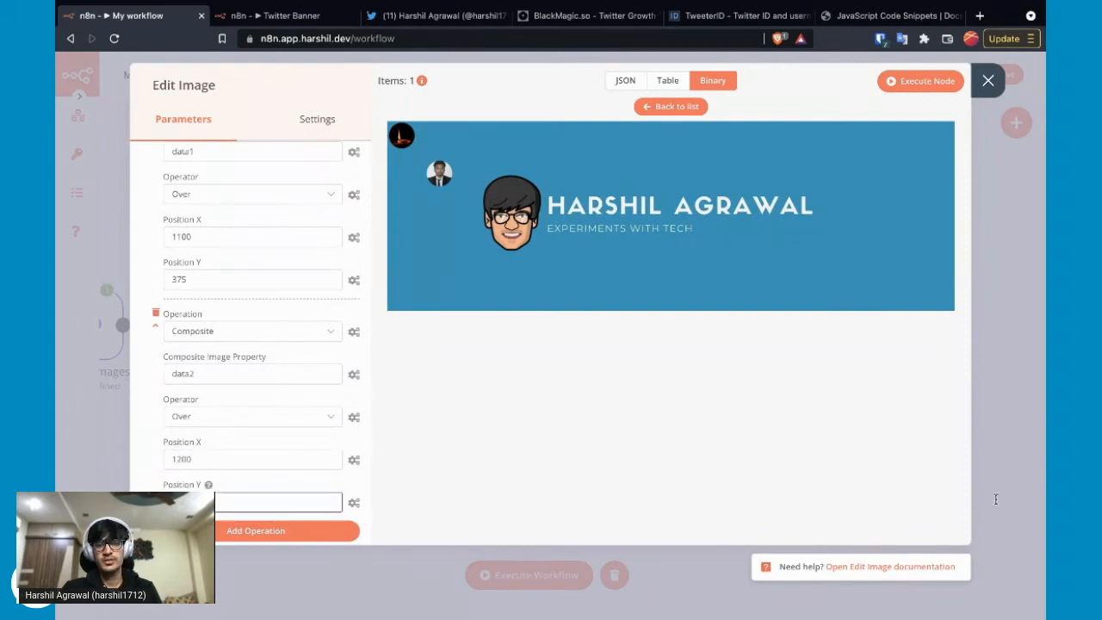
type("375")
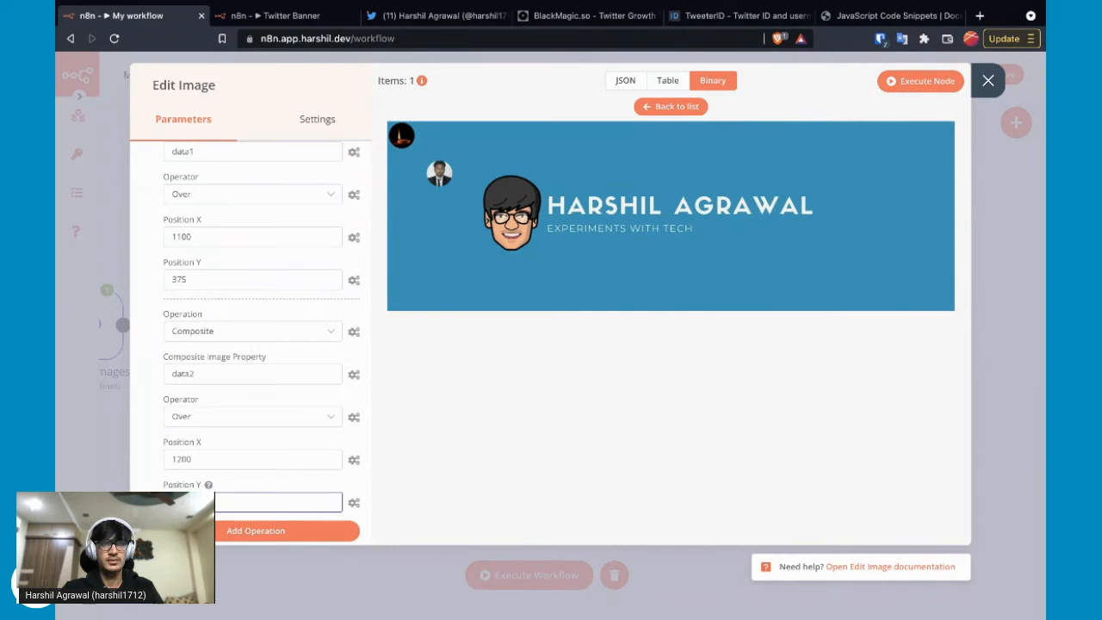
Execute the Edit Image node to preview the banner with the repositioned avatars, and close the node
key("super+Tab")
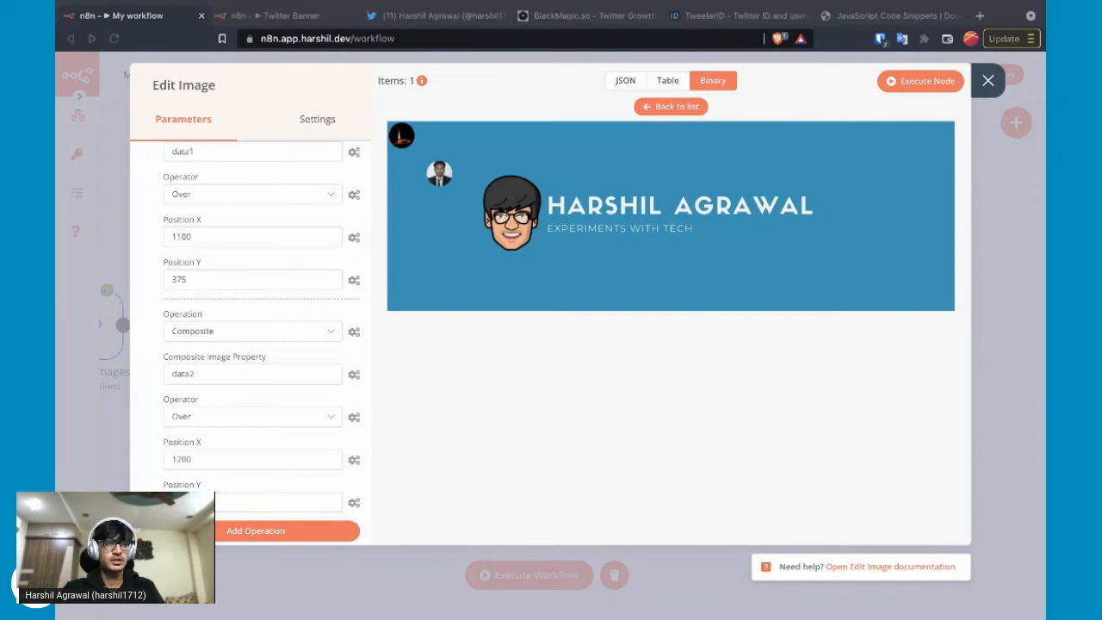
key("super+Tab")
left_click(921, 81)
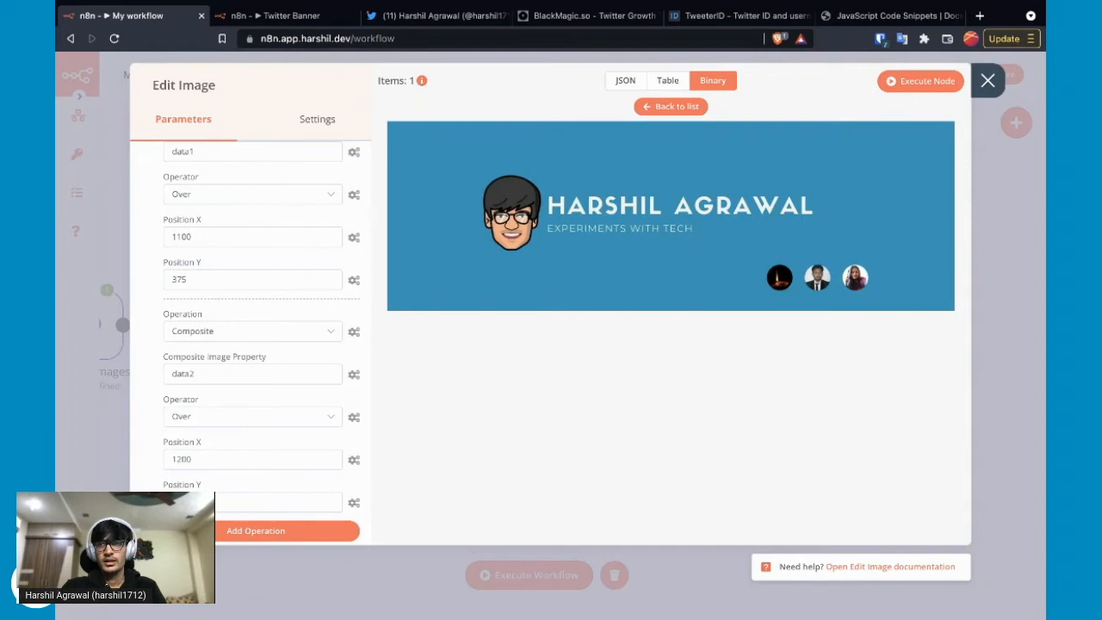
left_click(988, 80)
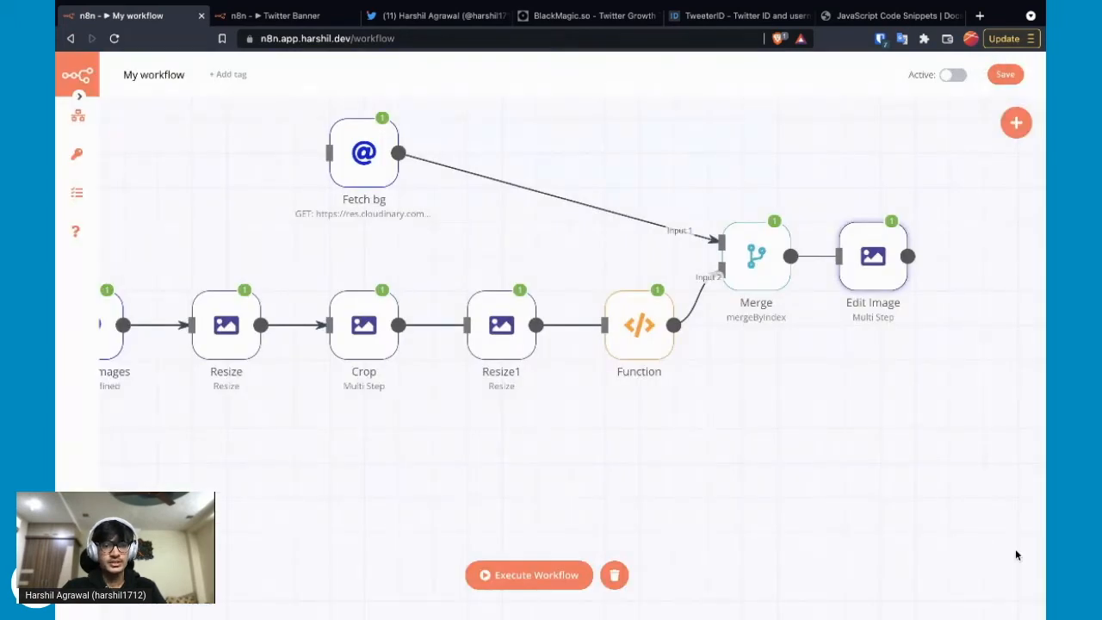
Clear the execution data, execute the whole workflow, and view the composited bg image in the Edit Image node's binary output
key("1")
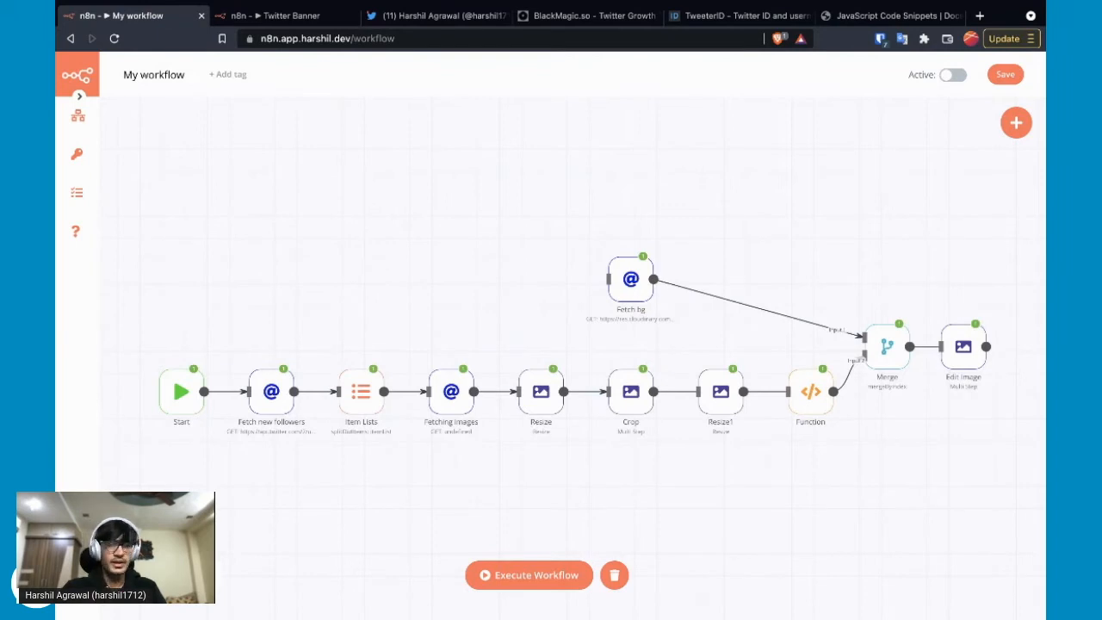
left_click(614, 575)
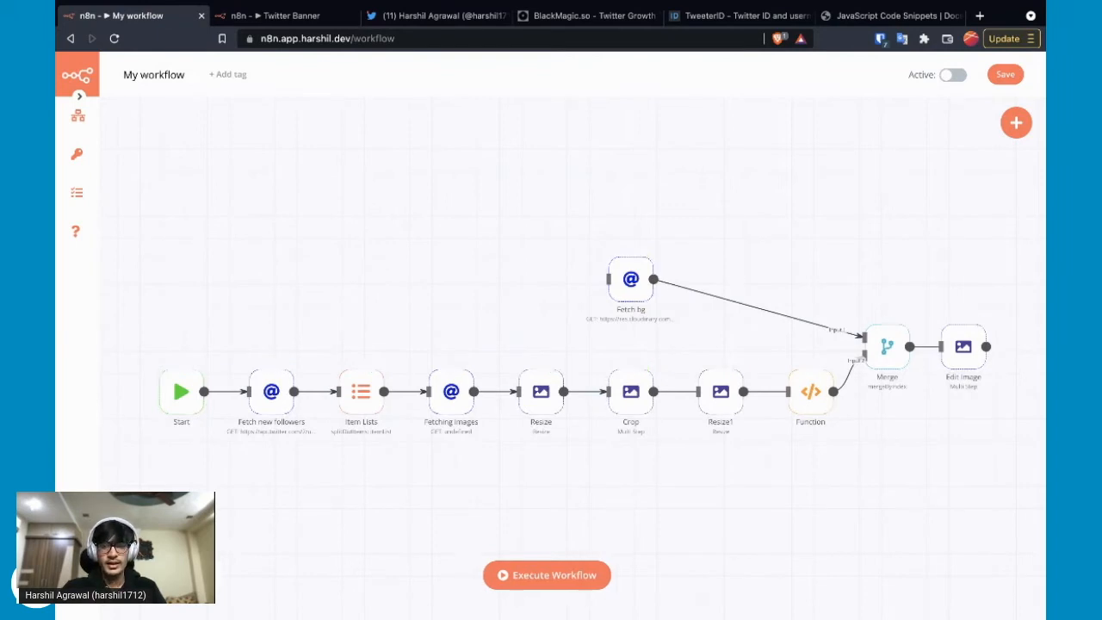
left_click(554, 576)
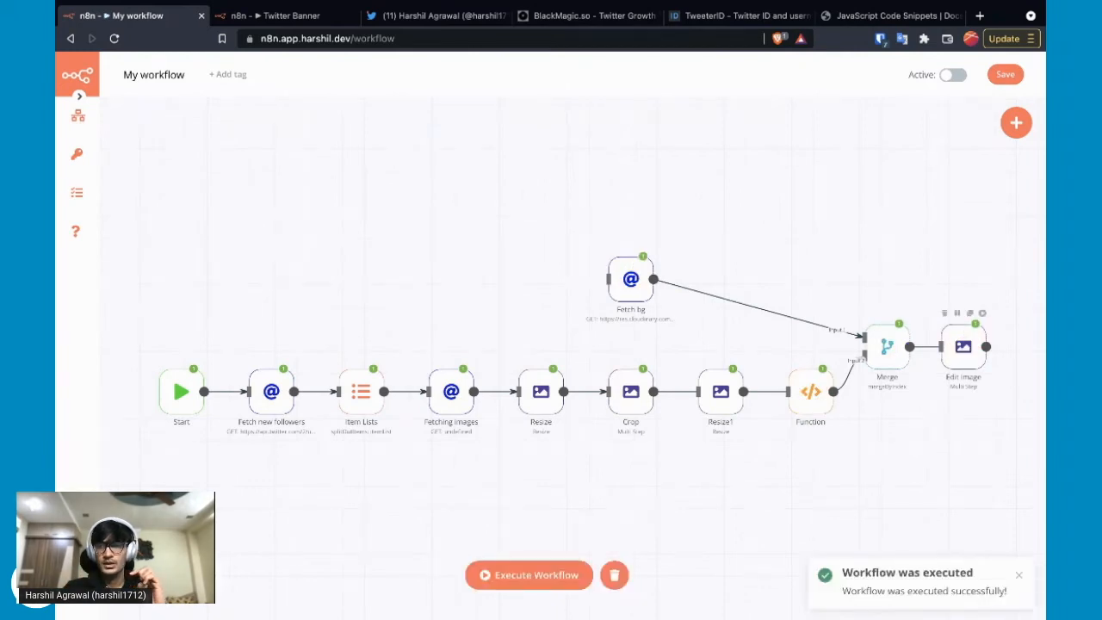
double_click(964, 346)
left_click(713, 80)
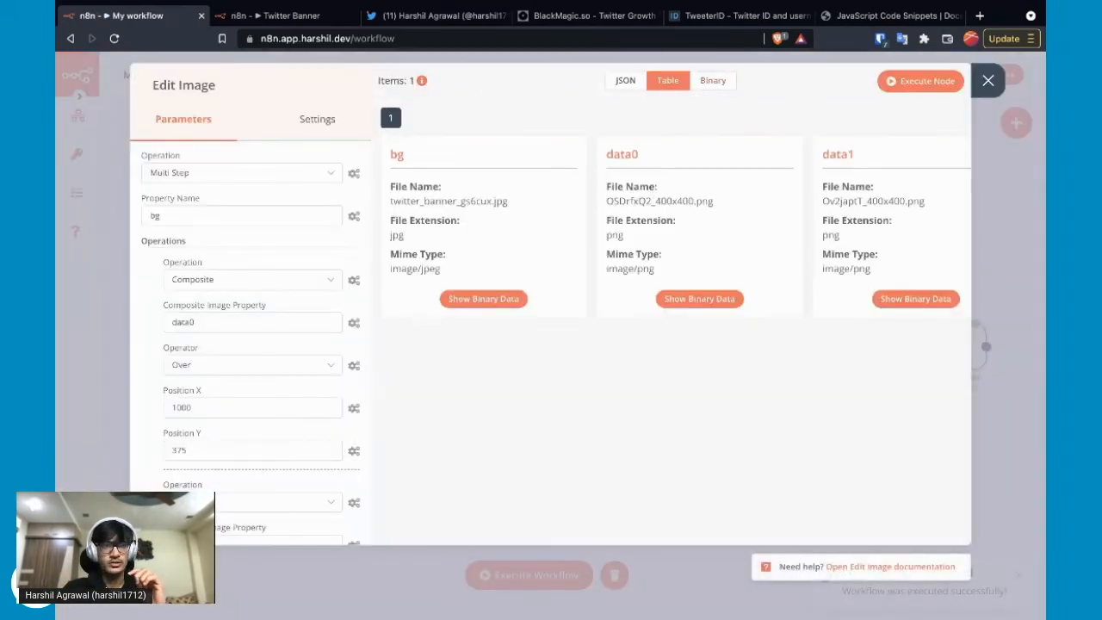
left_click(484, 299)
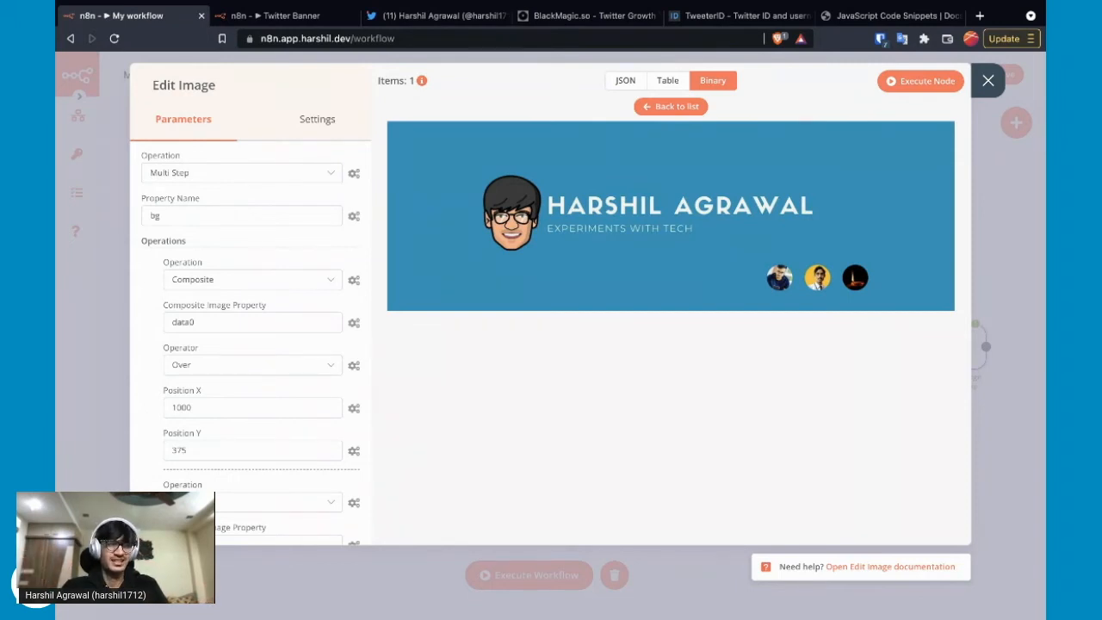
left_click(988, 80)
Add an HTTP Request node connected to the output of the Edit Image node
scroll(551, 344, "right", 2)
scroll(551, 344, "down", 1)
scroll(551, 344, "left", 1)
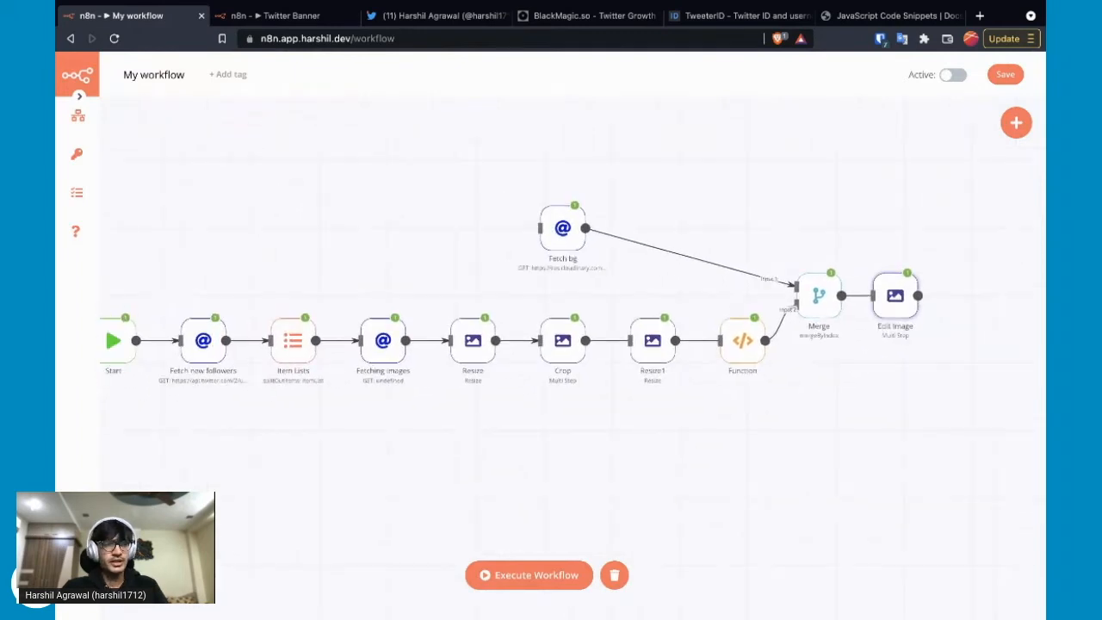
scroll(551, 345, "right", 3)
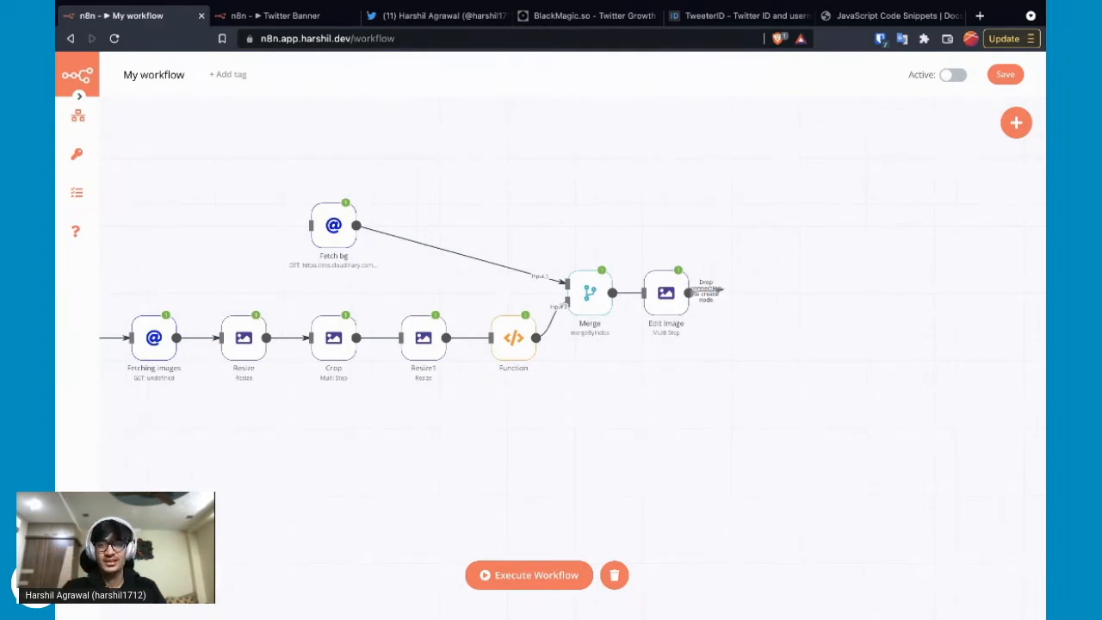
left_click(689, 293)
type("htt")
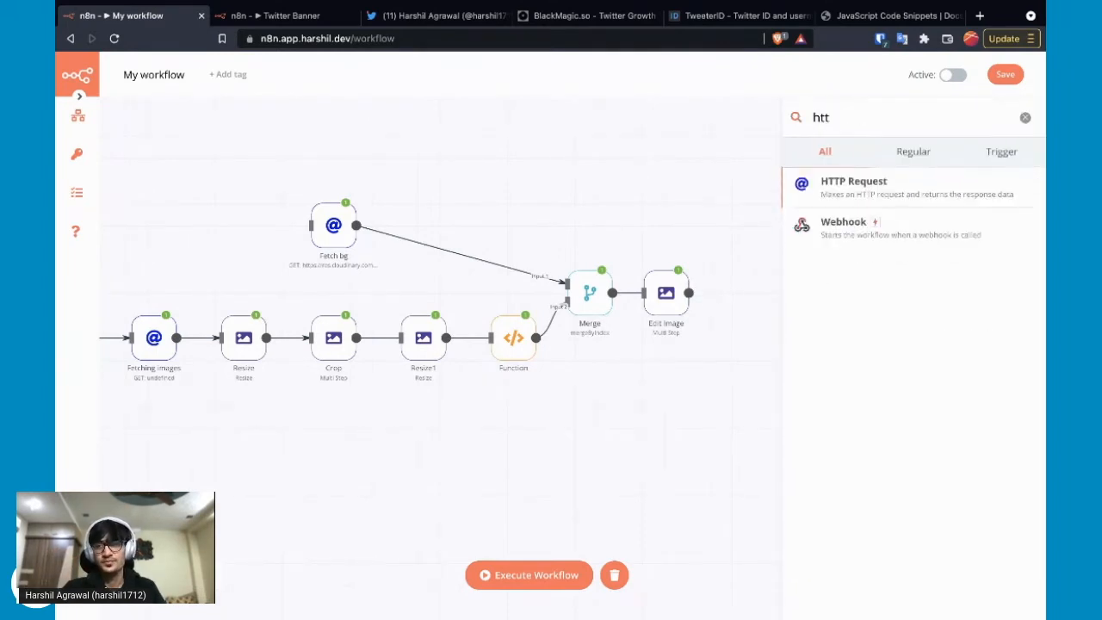
key("Return")
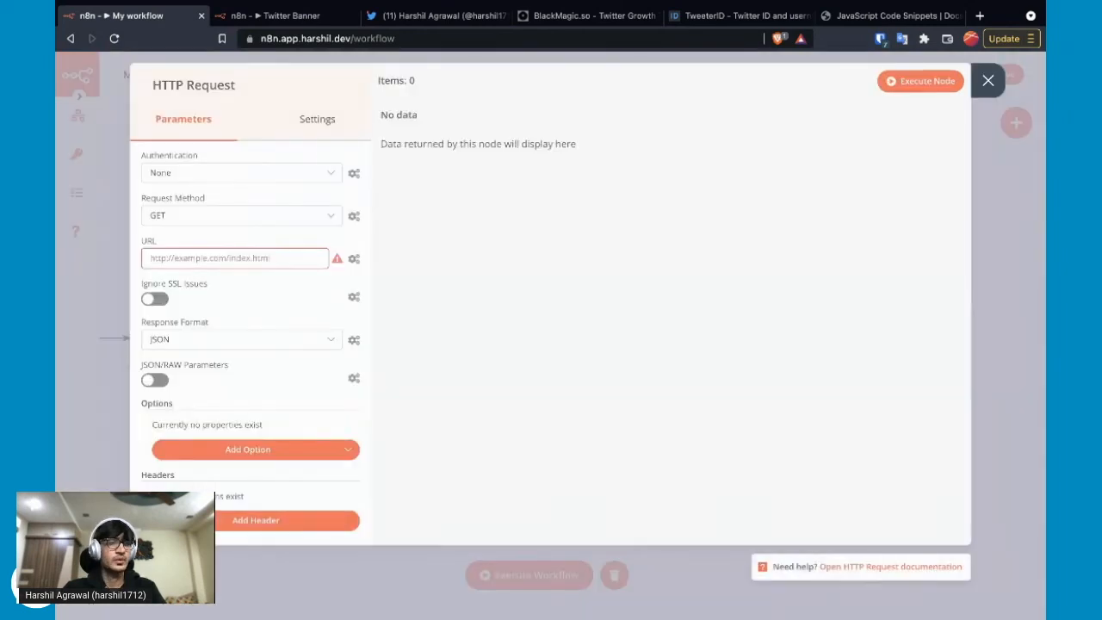
Set the HTTP Request node to OAuth1 authentication with the Twitter OAuth1.0 credential and the POST request method
key("super+Tab")
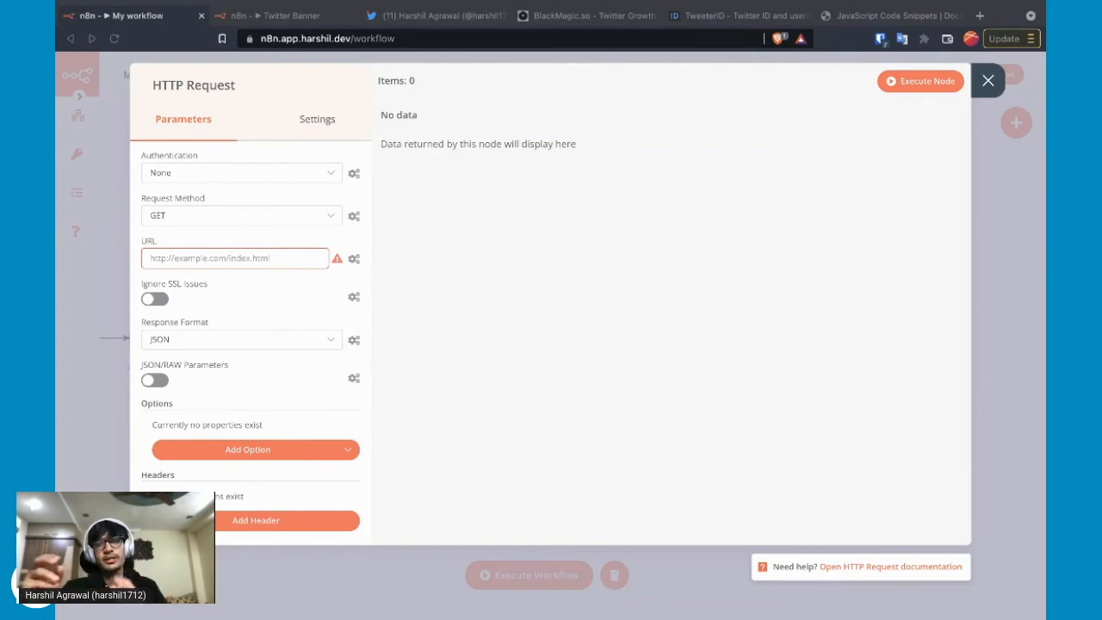
left_click(241, 172)
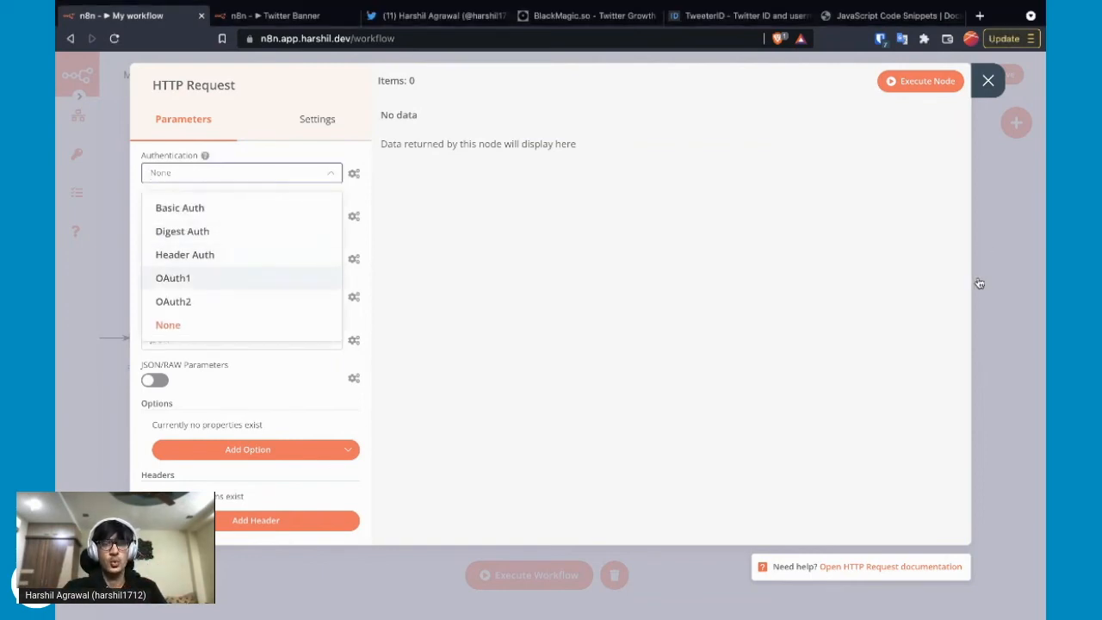
key("Return")
left_click(241, 173)
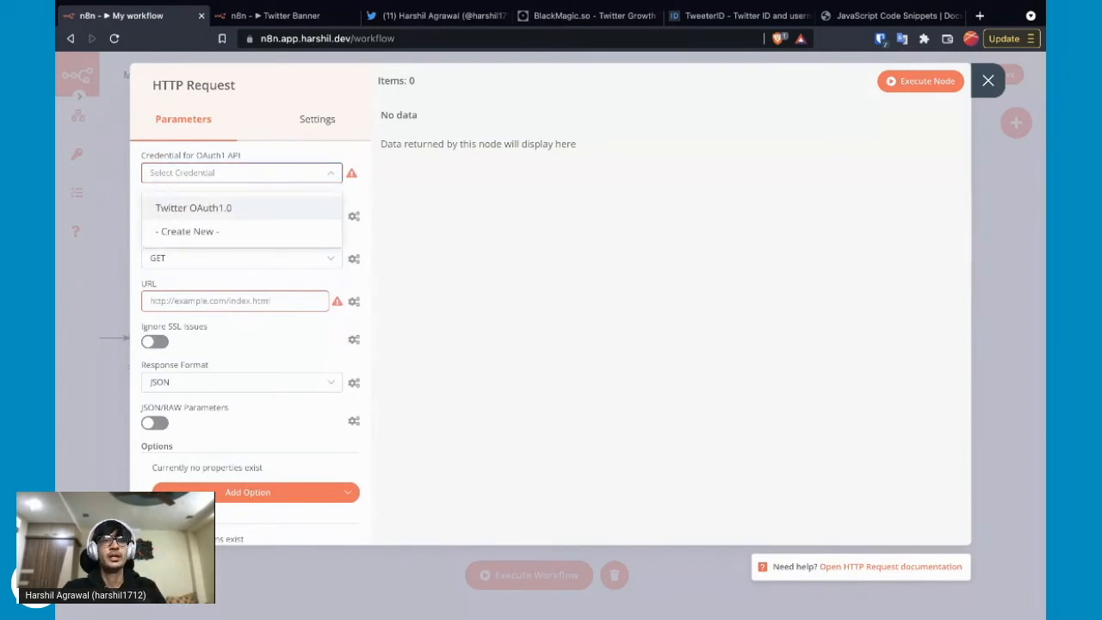
key("Return")
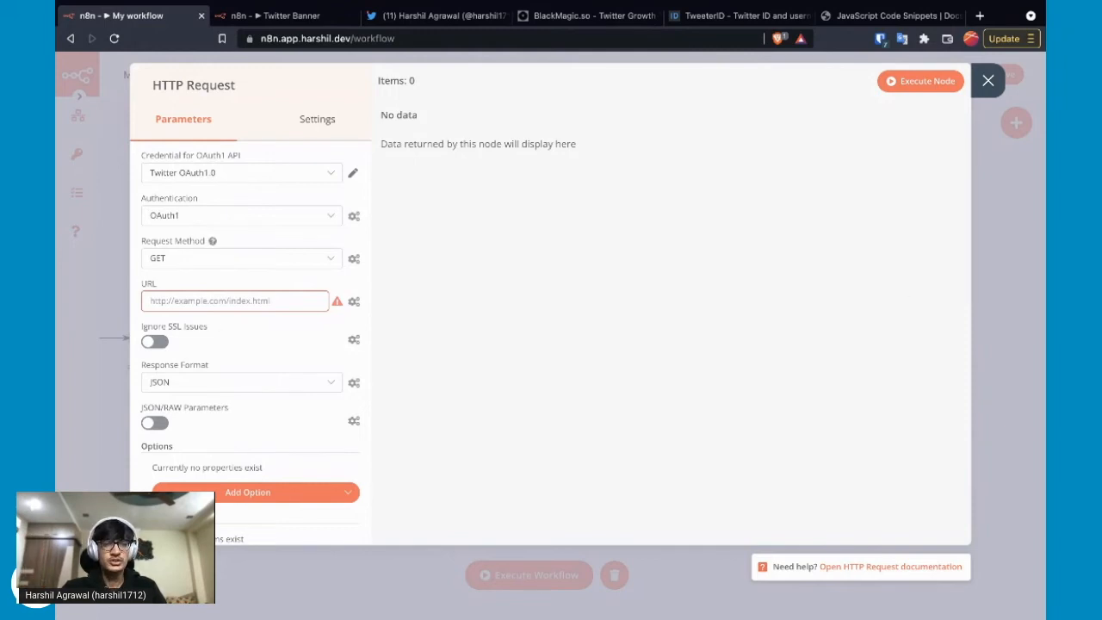
left_click(181, 259)
key("Return")
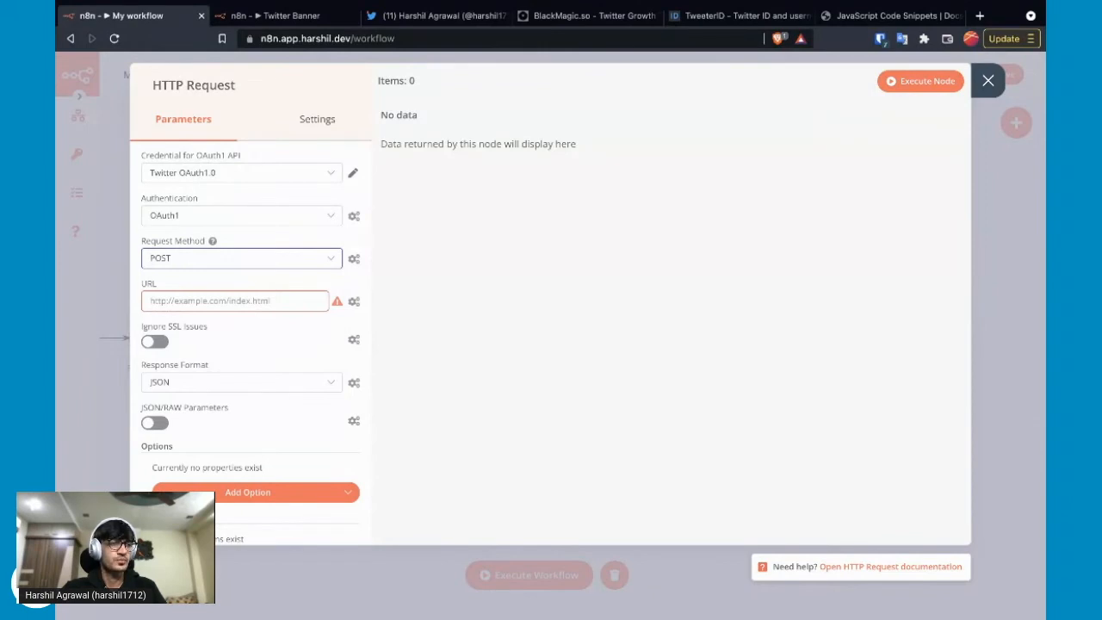
key("super+Tab")
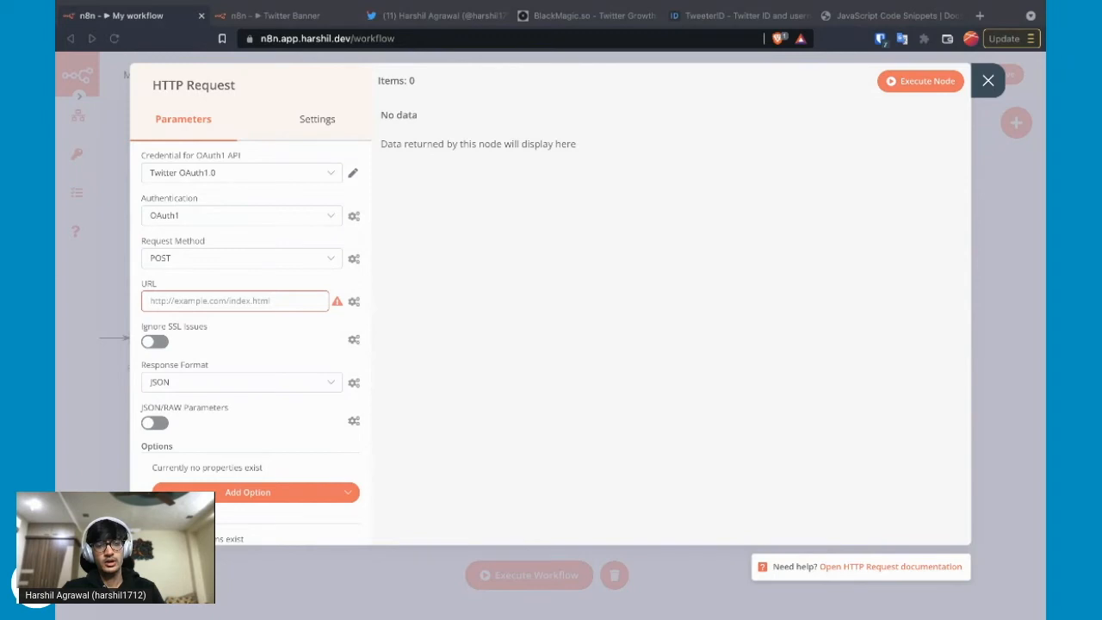
key("super+Tab")
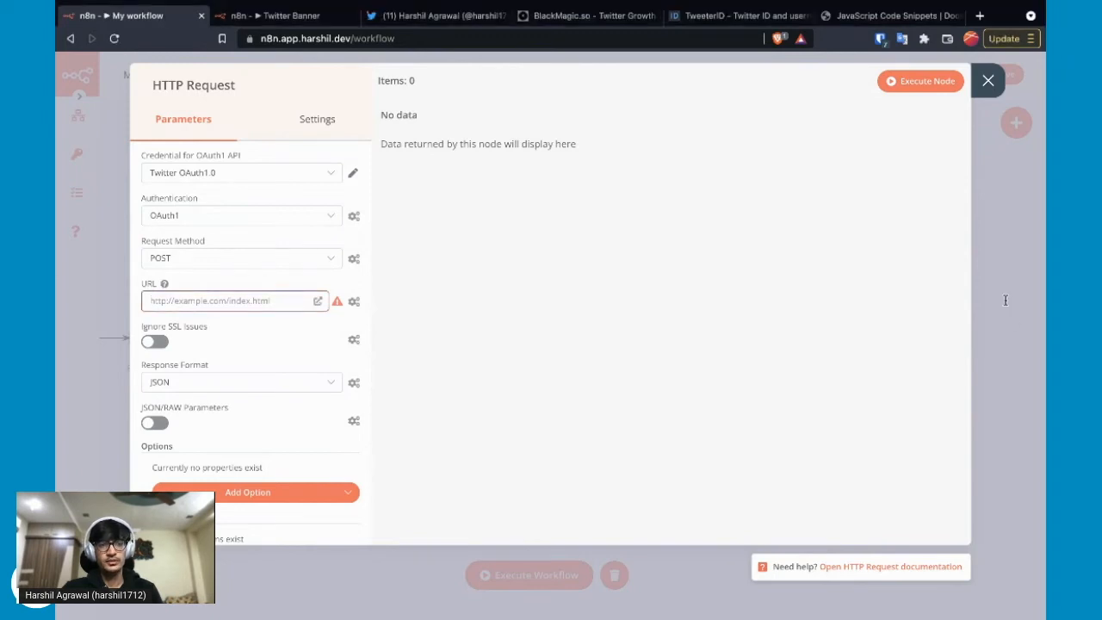
key("ctrl+v")
scroll(235, 301, "left", 3)
key("Tab")
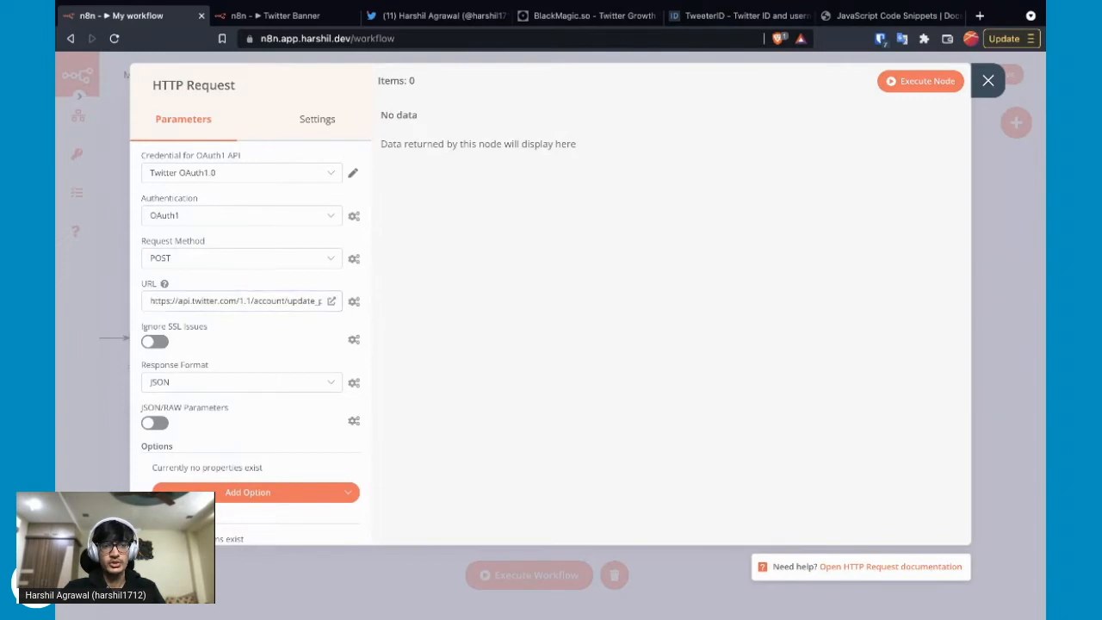
Check the complete request URL of the HTTP Request node in the expanded editor
left_click(331, 301)
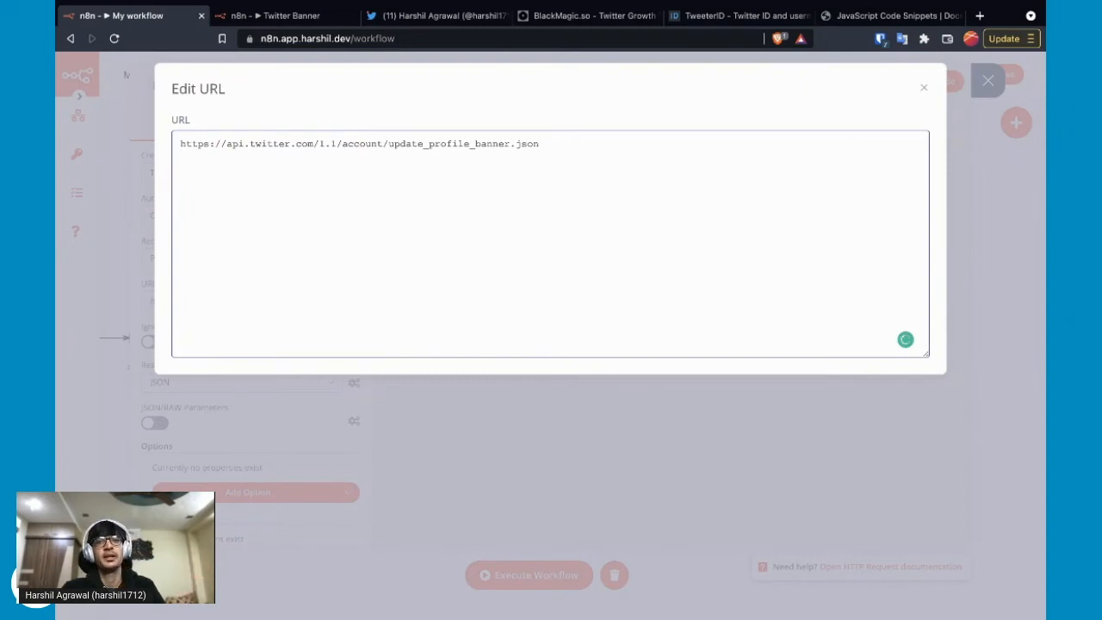
key("Escape")
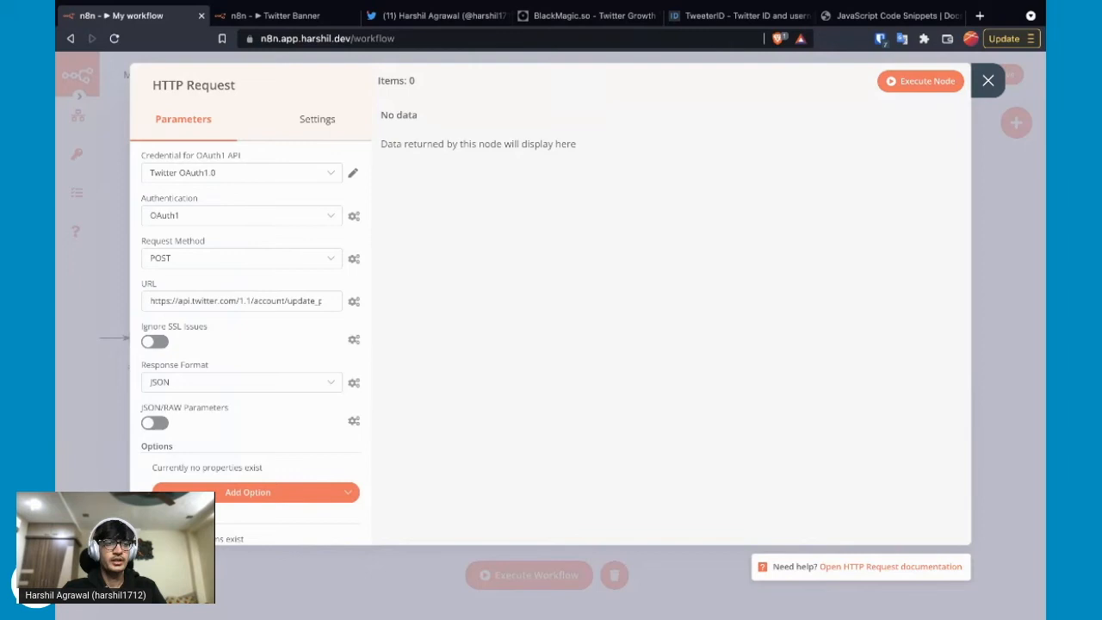
key("super+Tab")
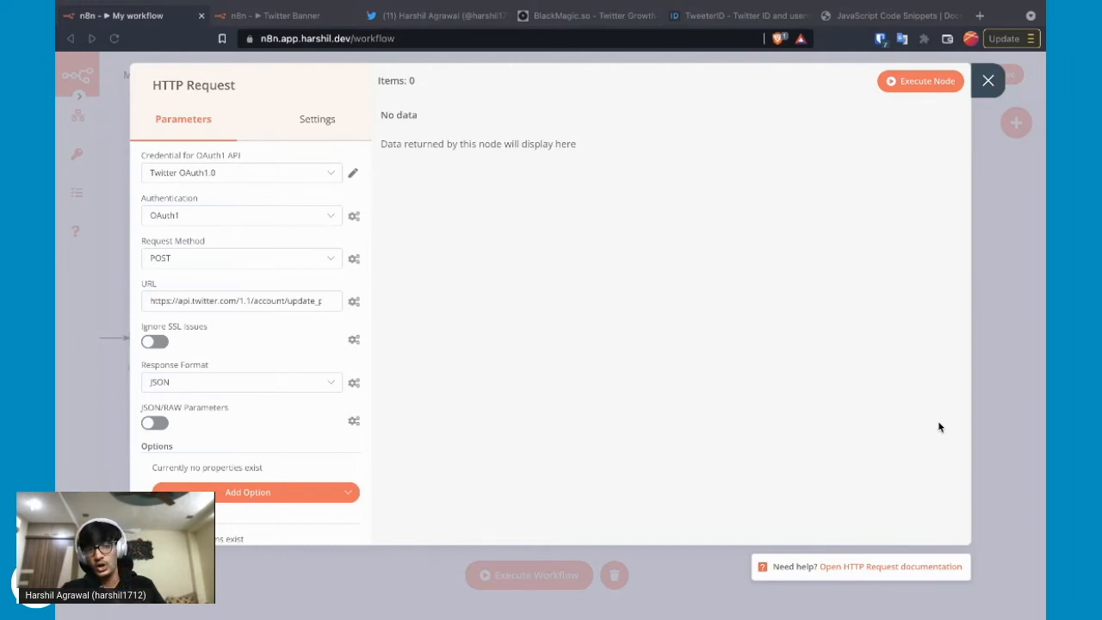
Enable JSON/RAW Parameters and add a Body Content Type option set to Form-Data Multipart
left_click(155, 423)
left_click(155, 422)
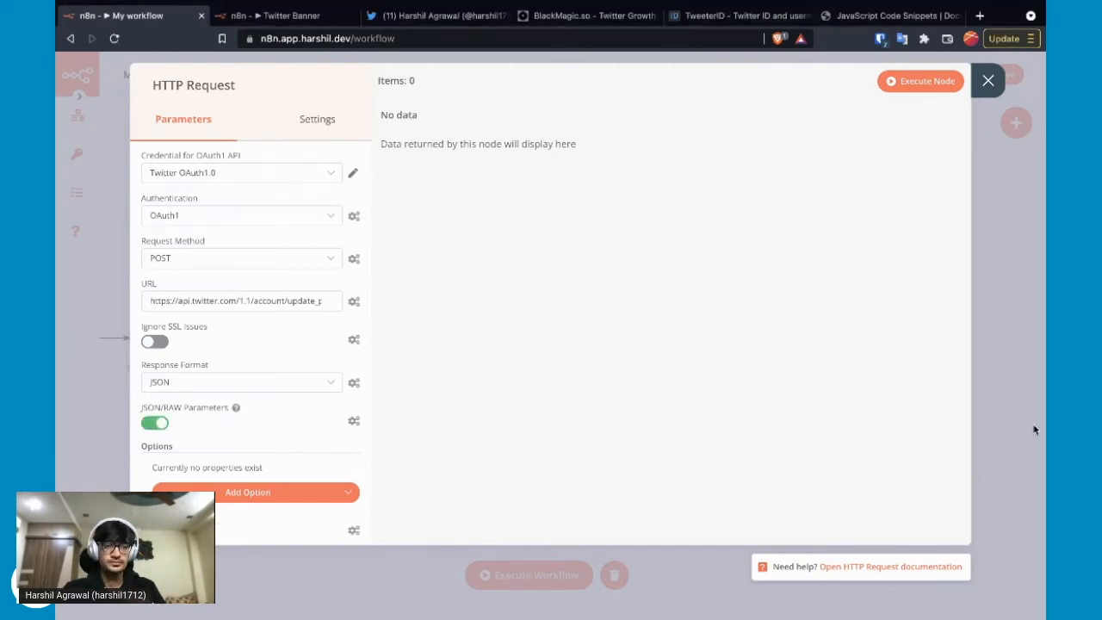
scroll(250, 387, "down", 3)
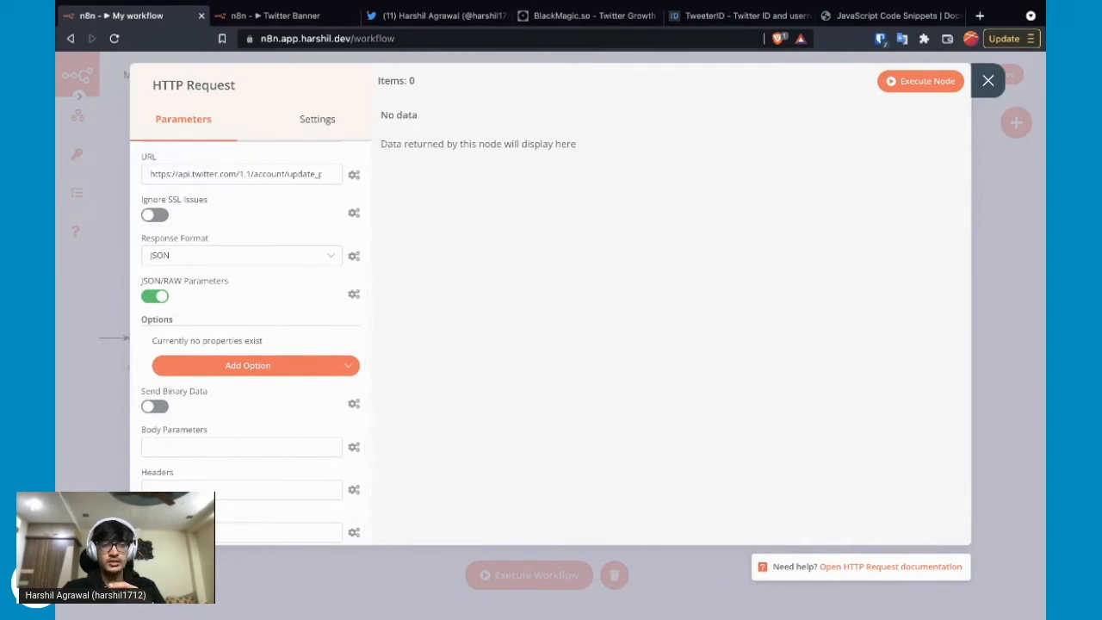
left_click(248, 365)
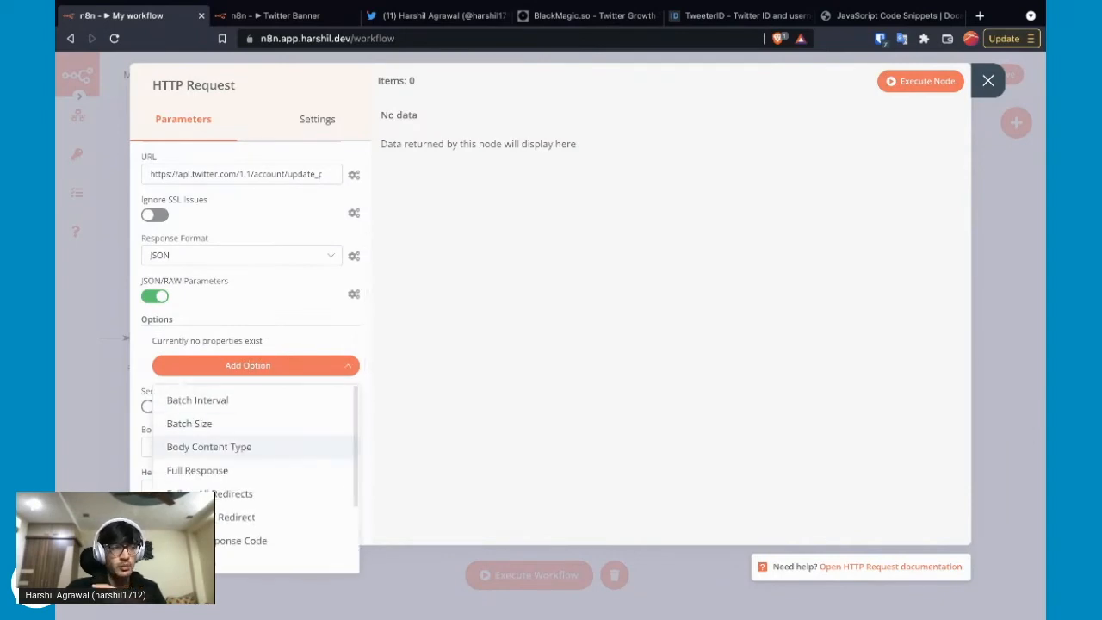
left_click(208, 447)
left_click(250, 358)
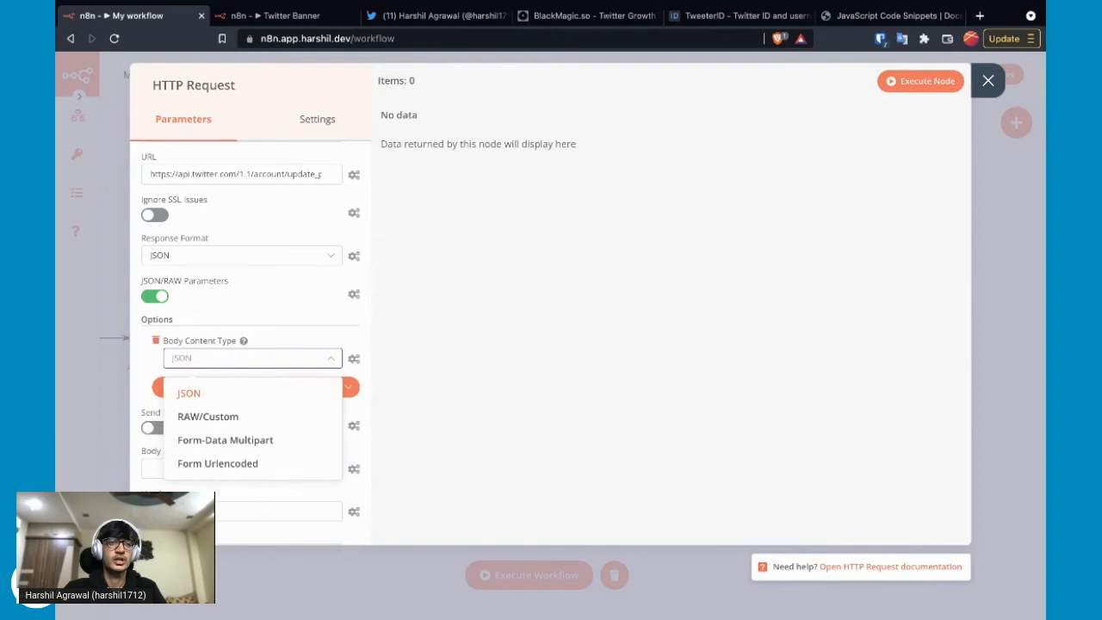
key("Return")
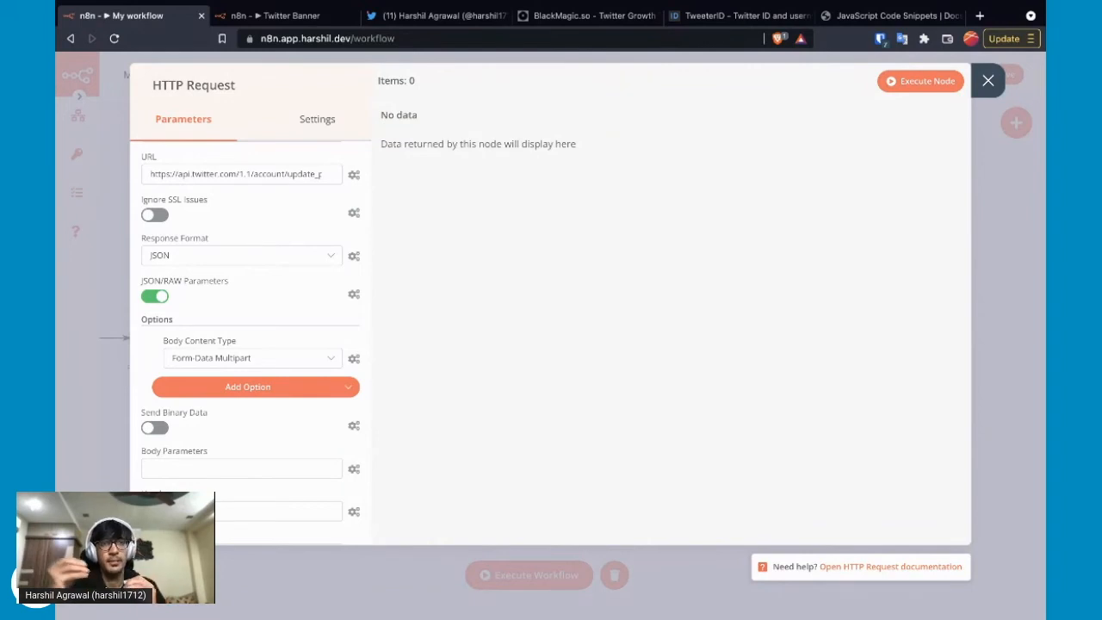
Enable Send Binary Data for the HTTP Request and set its Binary Property to banner:bg
scroll(332, 469, "down", 1)
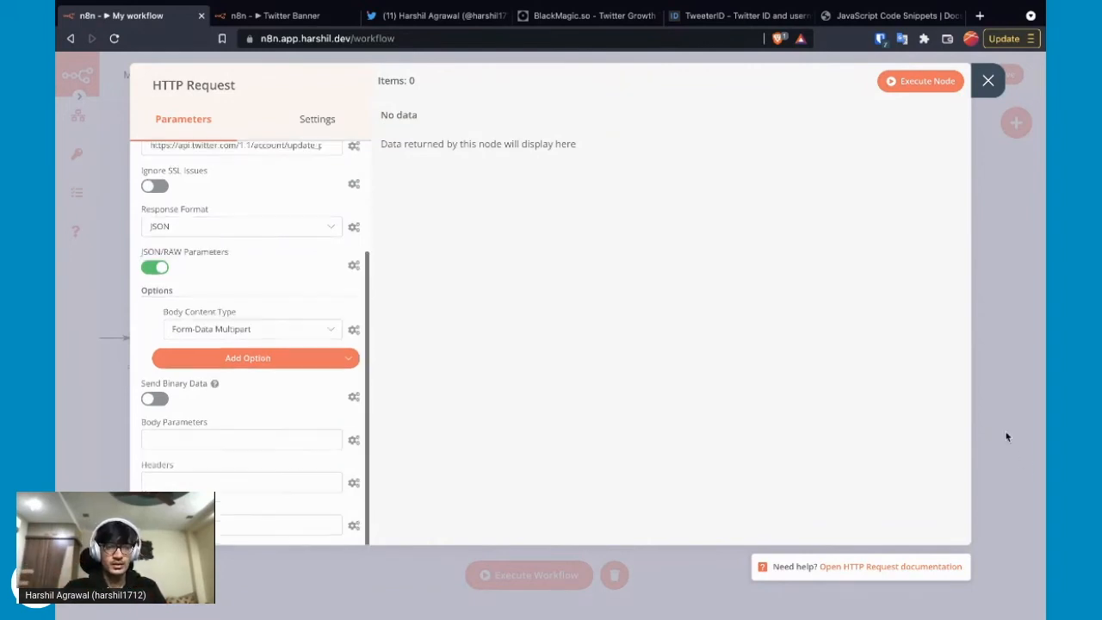
scroll(250, 345, "down", 1)
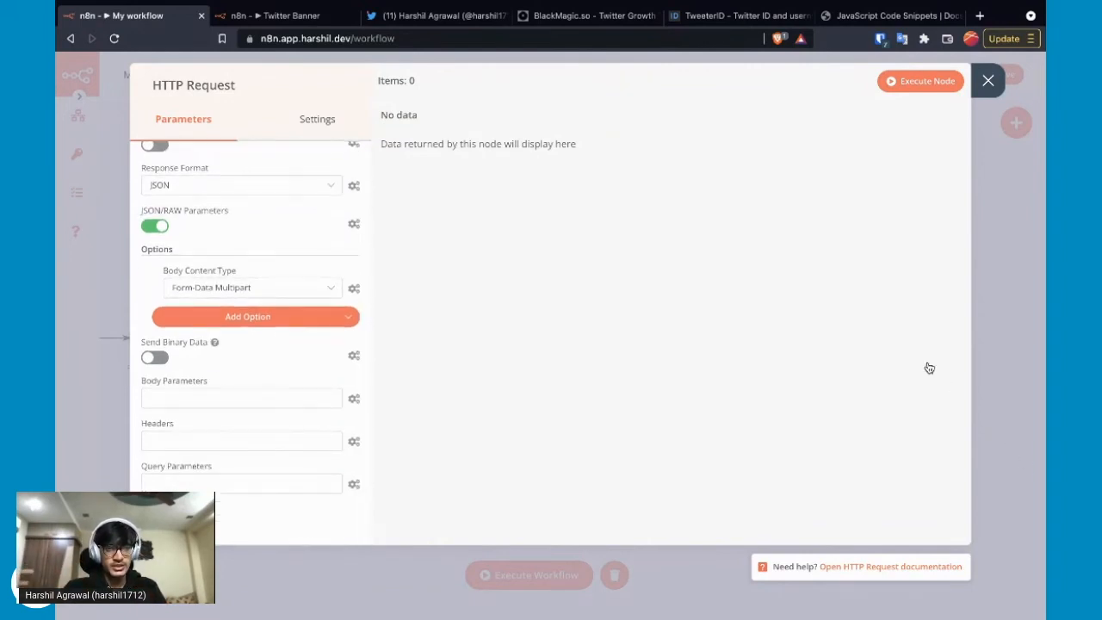
left_click(155, 358)
double_click(160, 398)
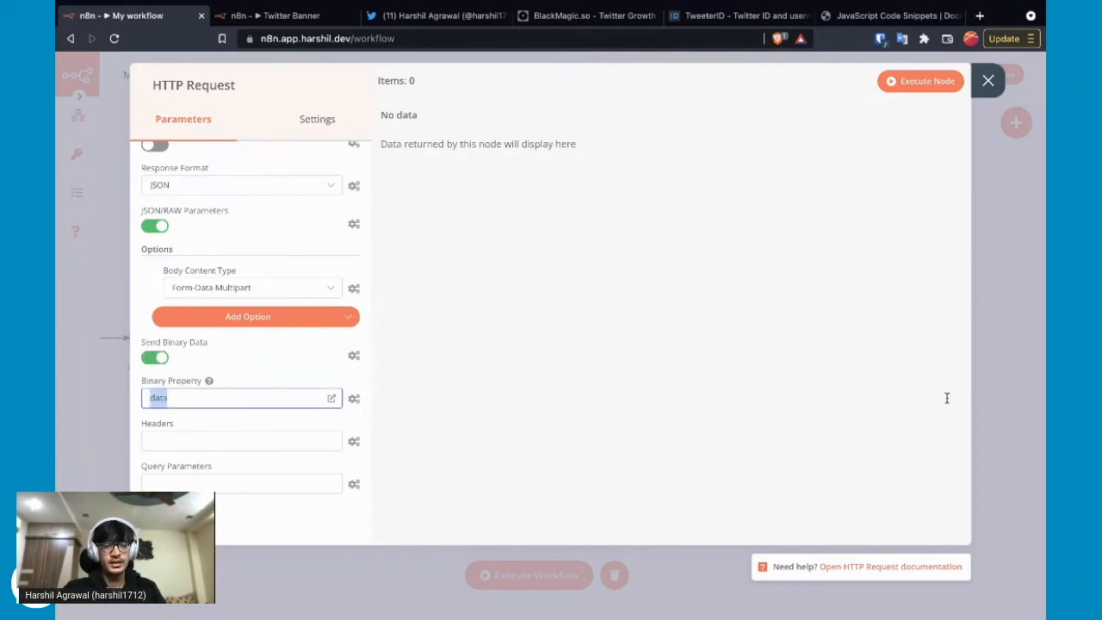
type("banner")
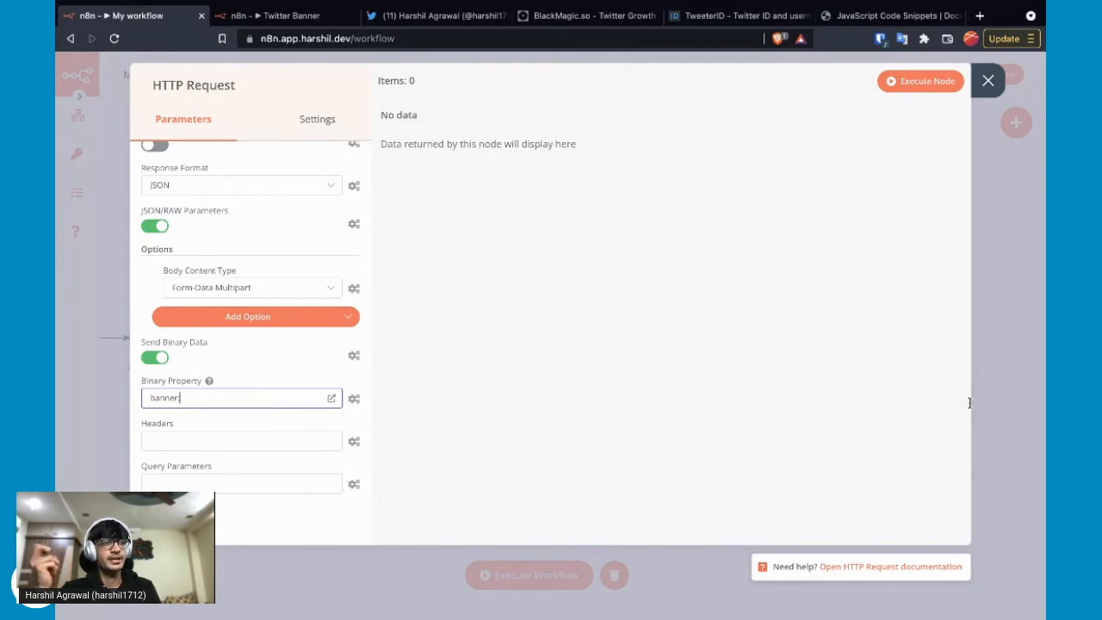
type(".jpg")
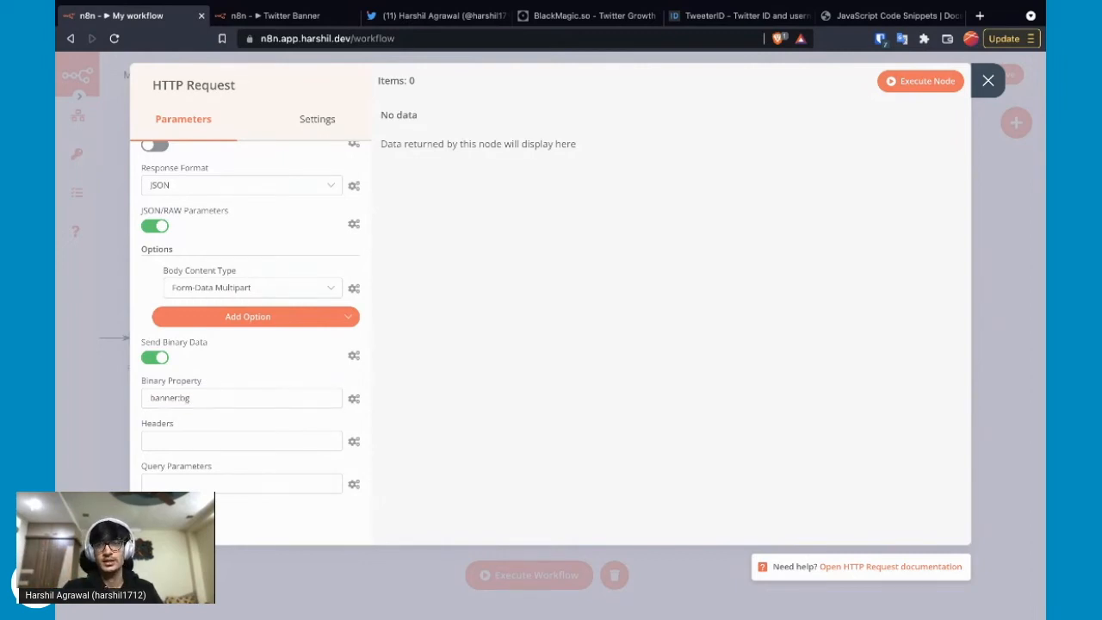
left_click(988, 80)
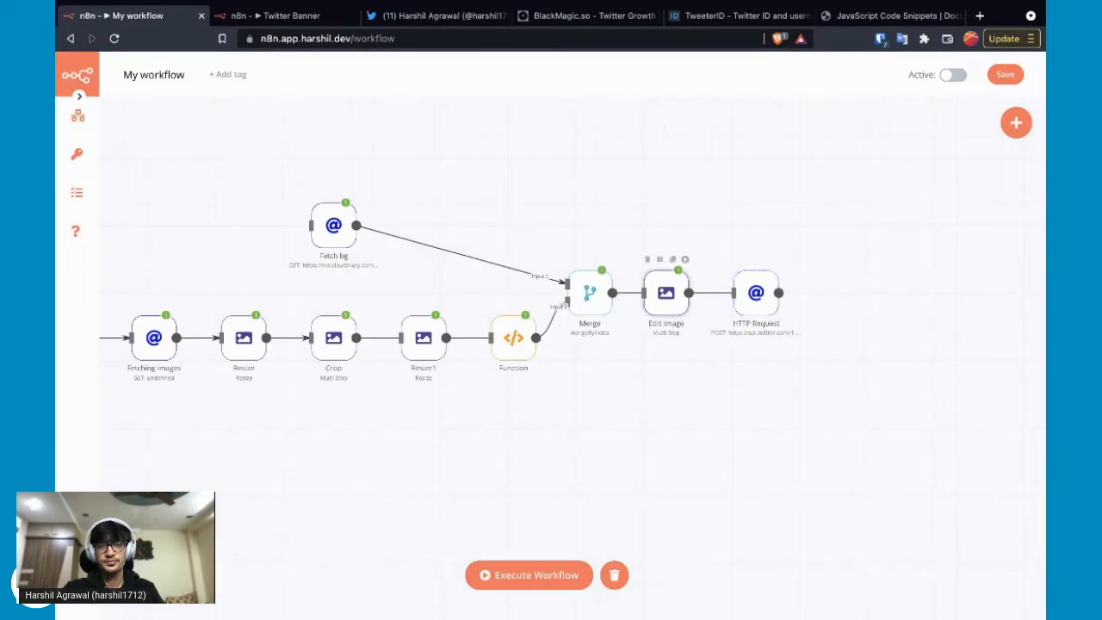
Check the composited image's binary property name in the Edit Image node's output and parameters
double_click(665, 293)
double_click(397, 154)
left_click_drag(397, 154, 397, 172)
scroll(256, 258, "down", 6)
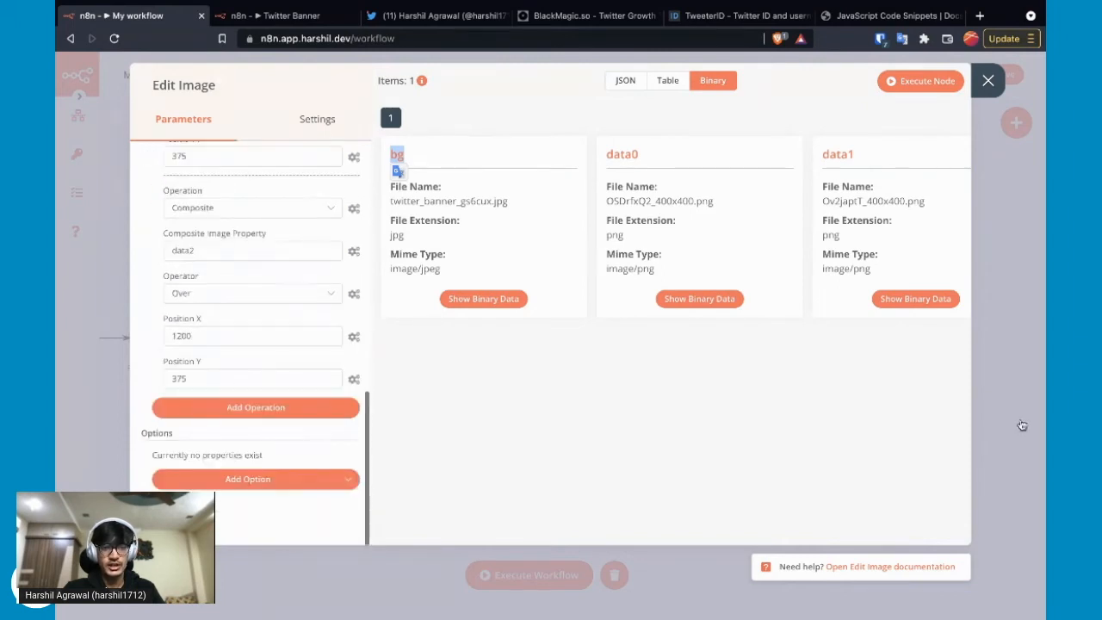
scroll(255, 336, "up", 6)
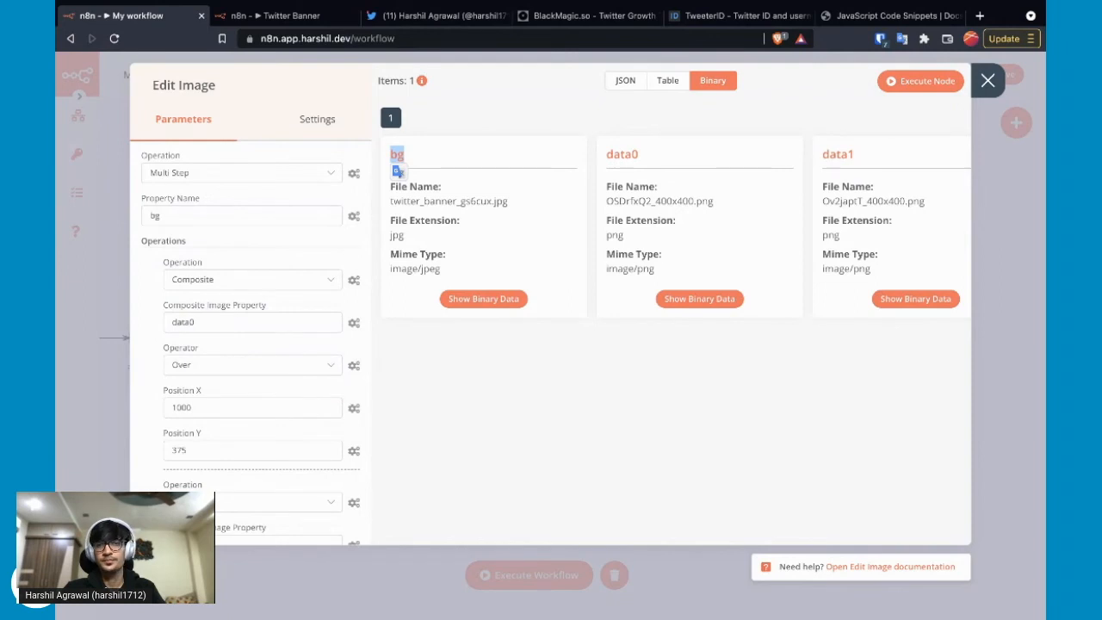
left_click(988, 80)
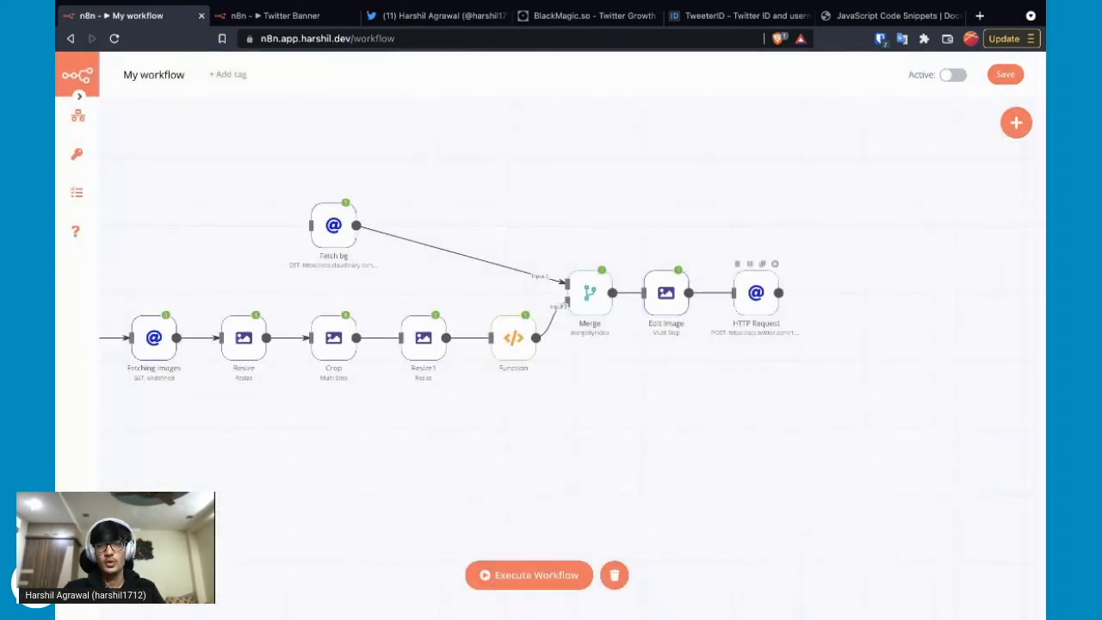
Execute the HTTP Request node to upload the banner, and view the profile's header photo on Twitter
double_click(756, 293)
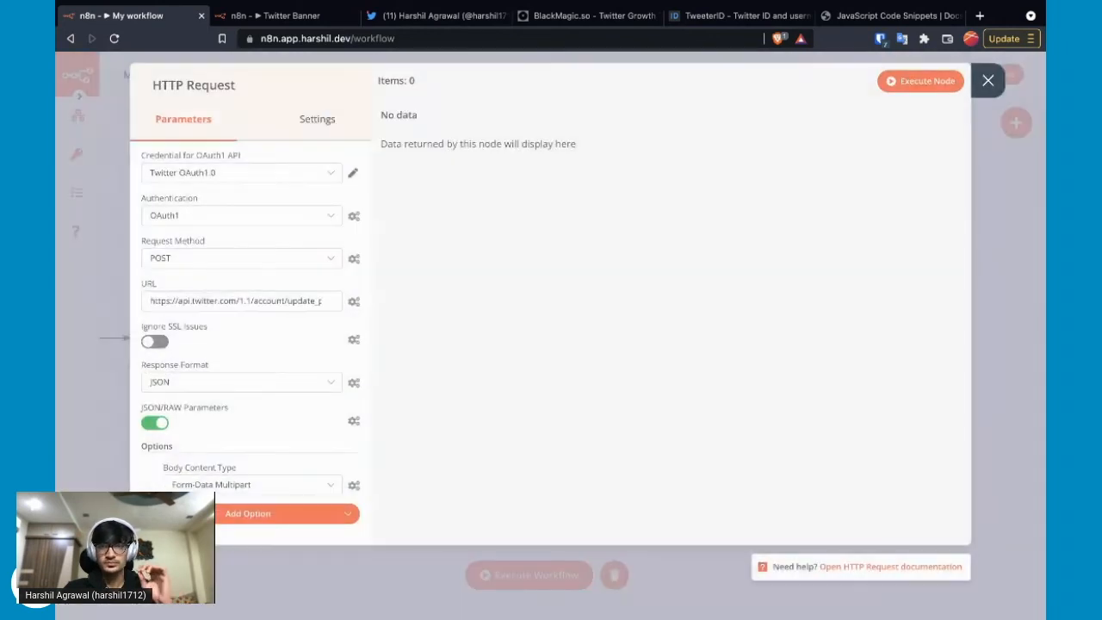
left_click(920, 81)
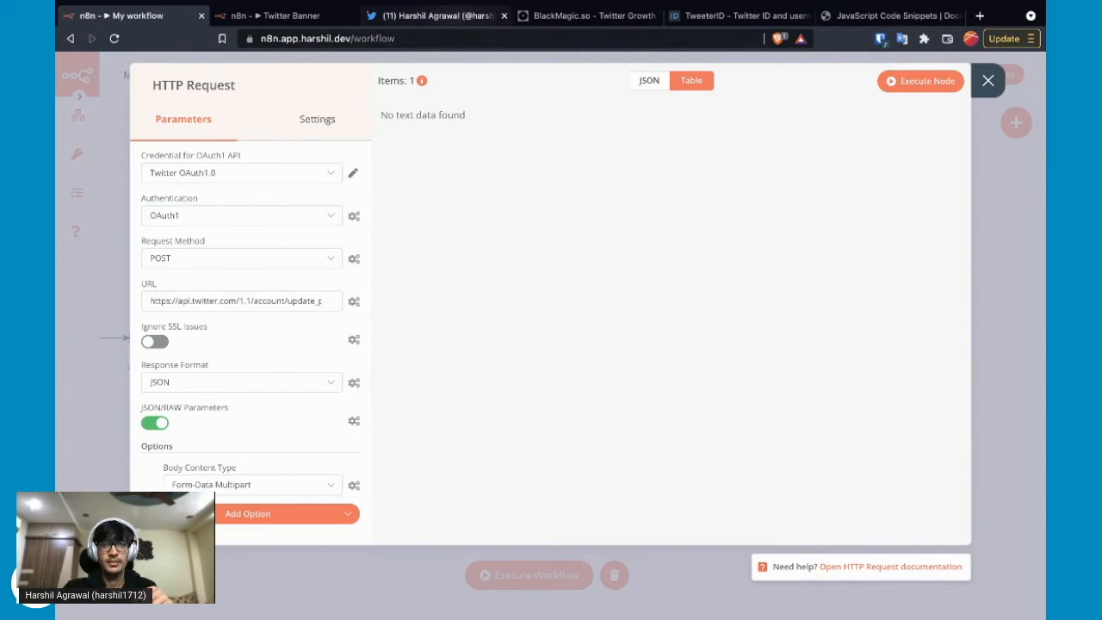
left_click(439, 15)
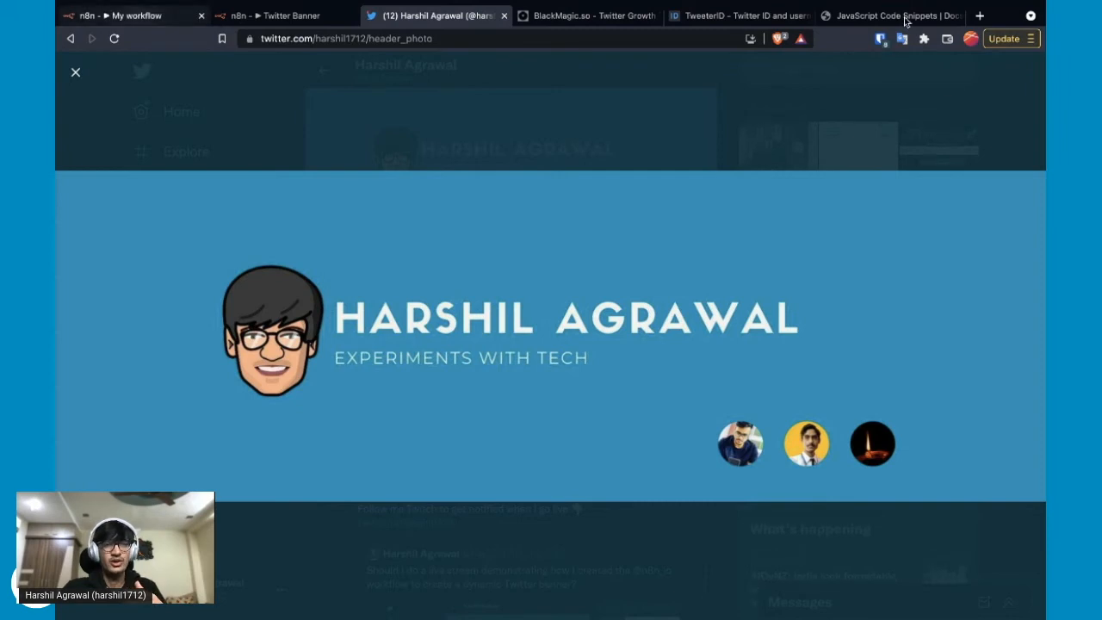
key("super+1")
key("Escape")
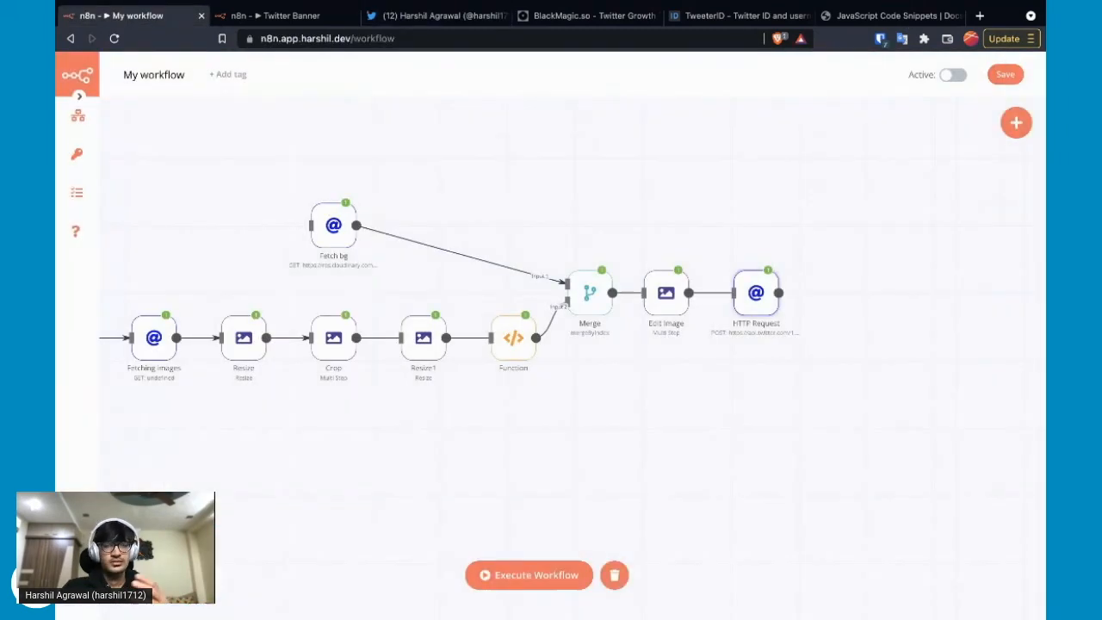
View the bg image in the Edit Image node's binary output to compare it with the Twitter header
double_click(665, 293)
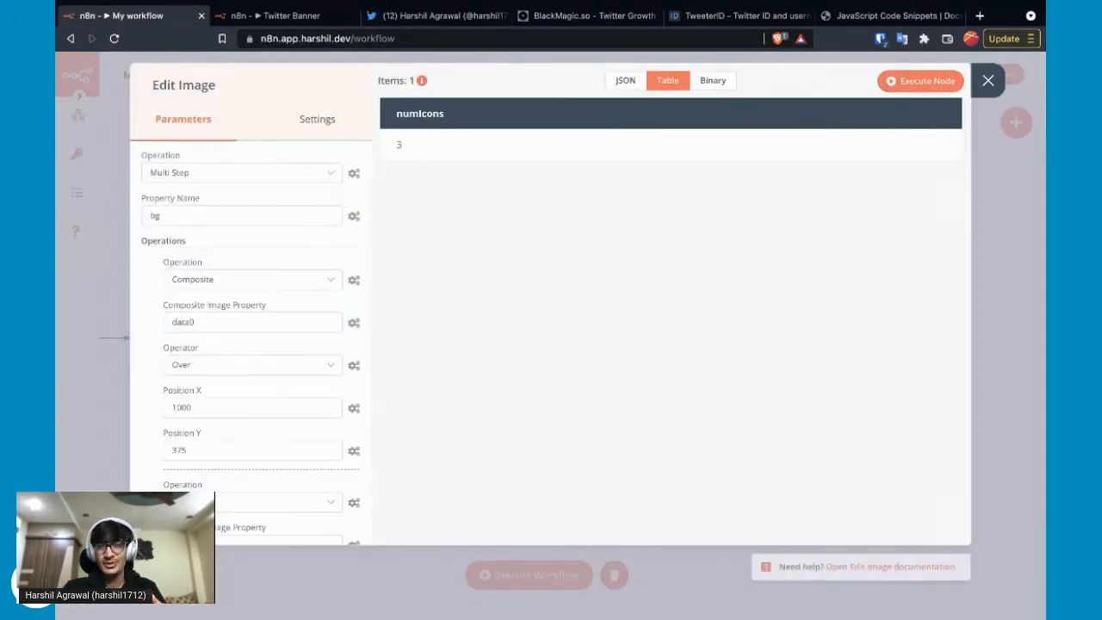
left_click(713, 81)
left_click(484, 298)
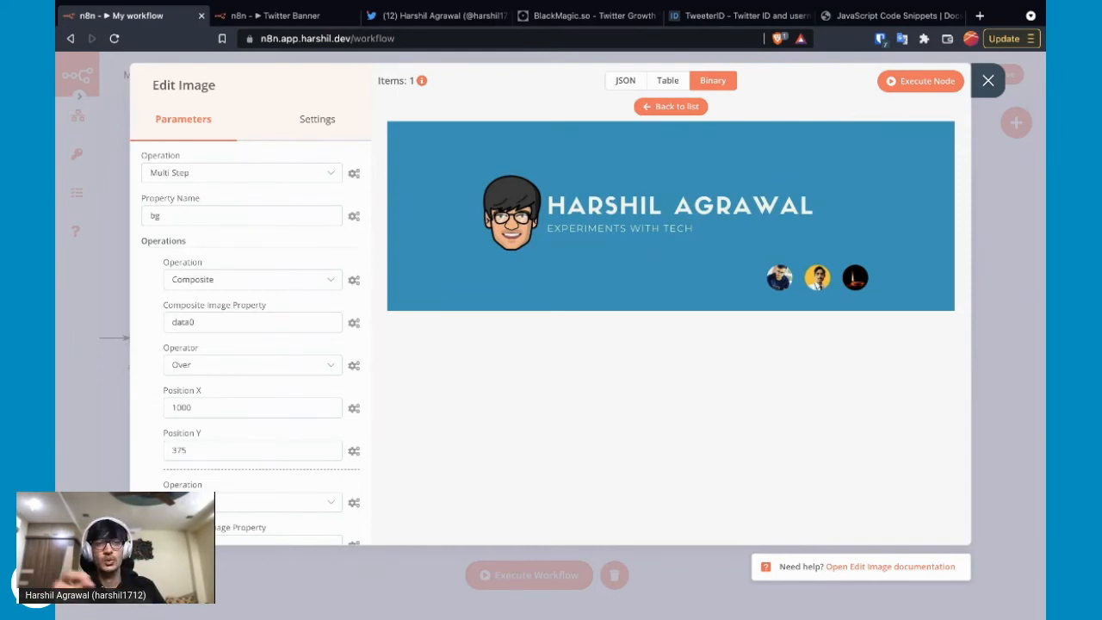
left_click(988, 80)
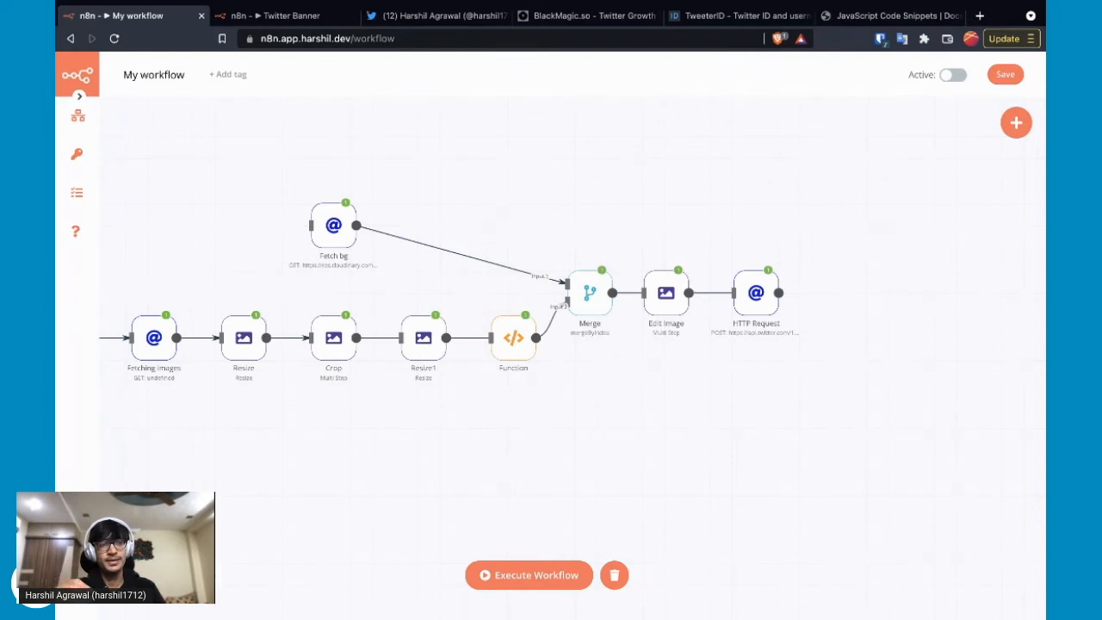
Add a Cron node and place it above the Fetch new followers node near the workflow's start
scroll(551, 336, "left", 3)
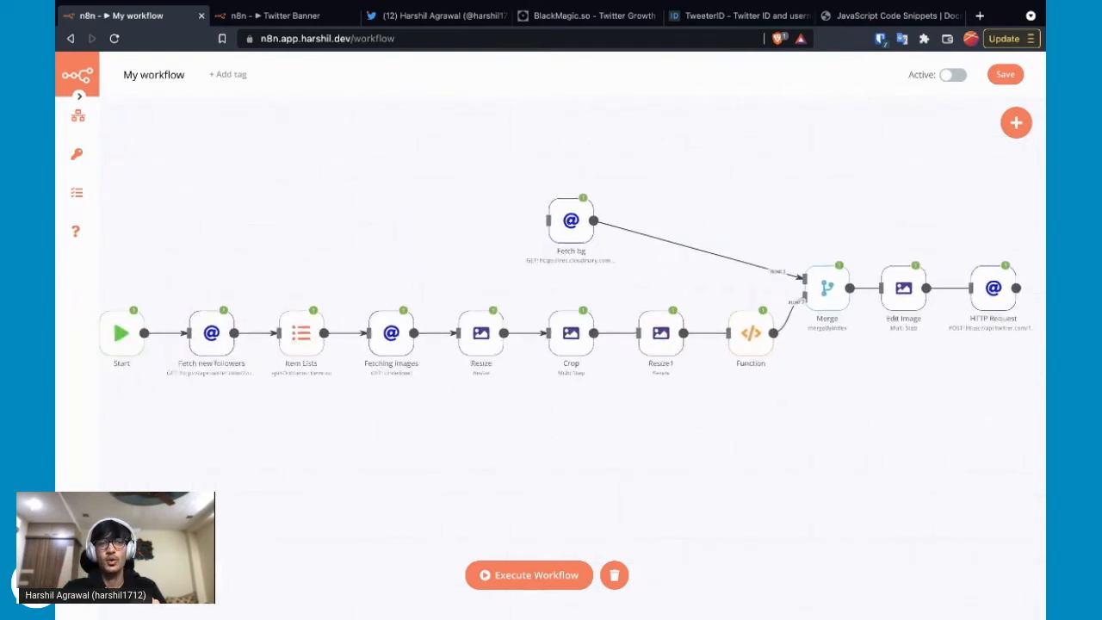
scroll(551, 336, "left", 1)
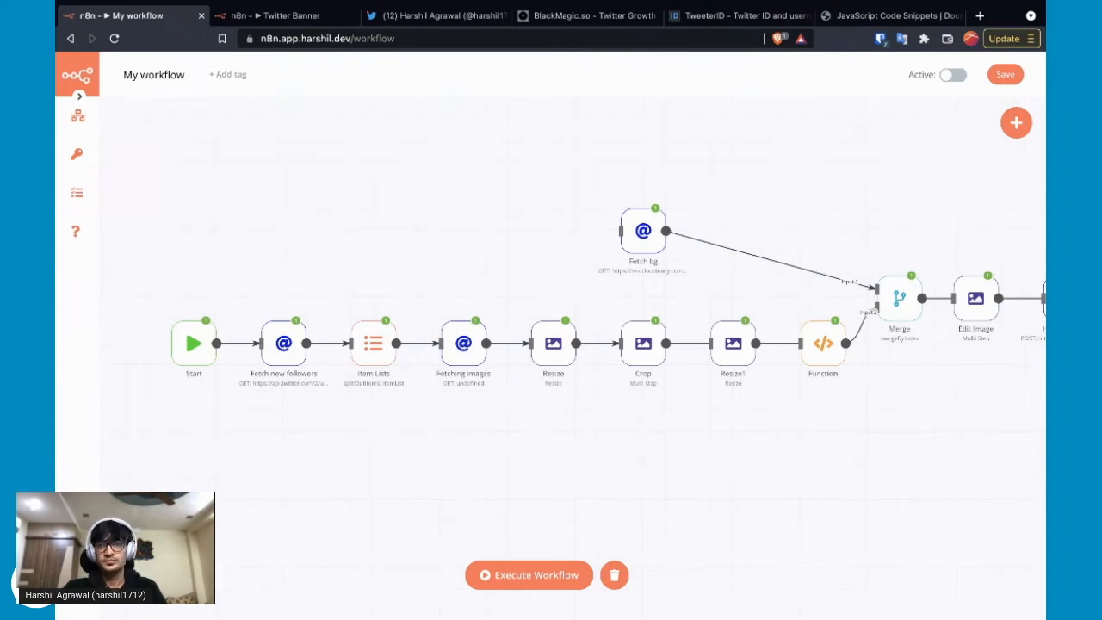
key("Tab")
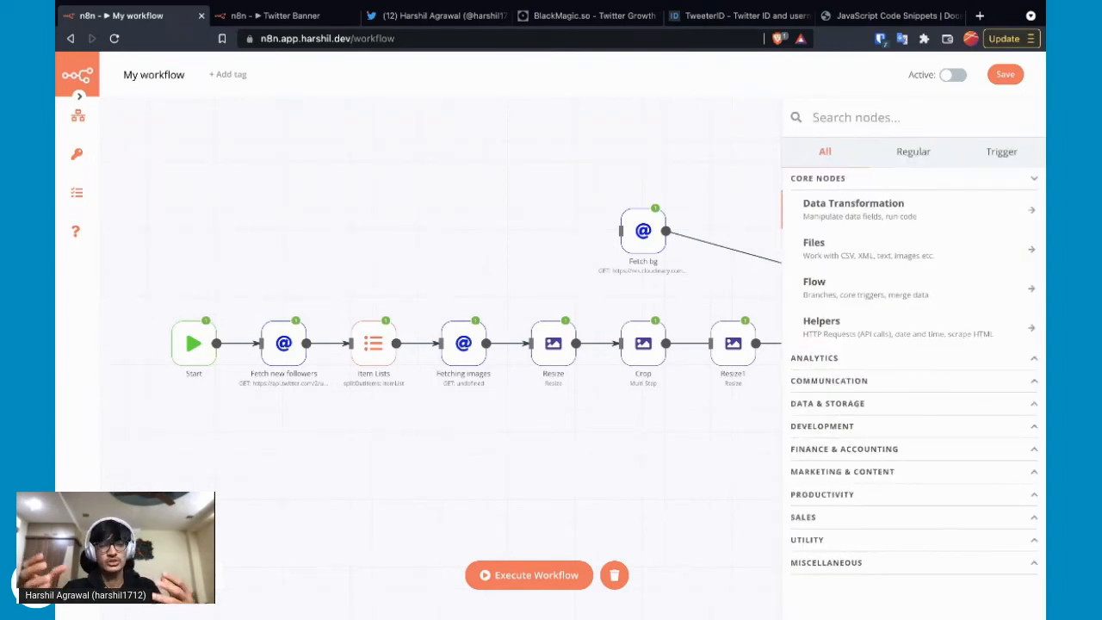
type("cron")
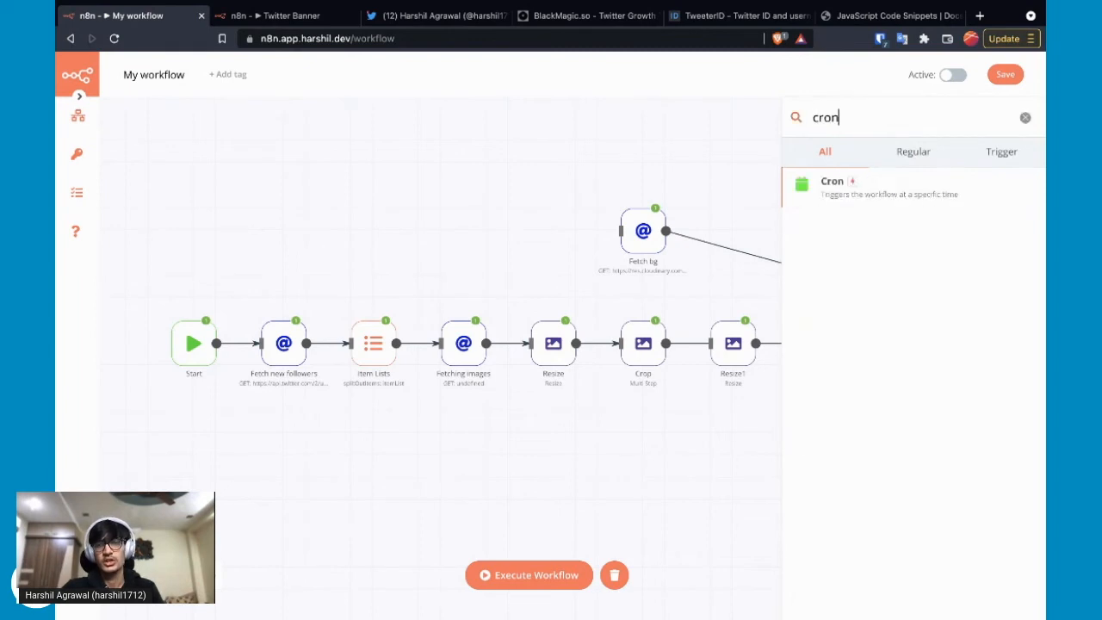
key("Return")
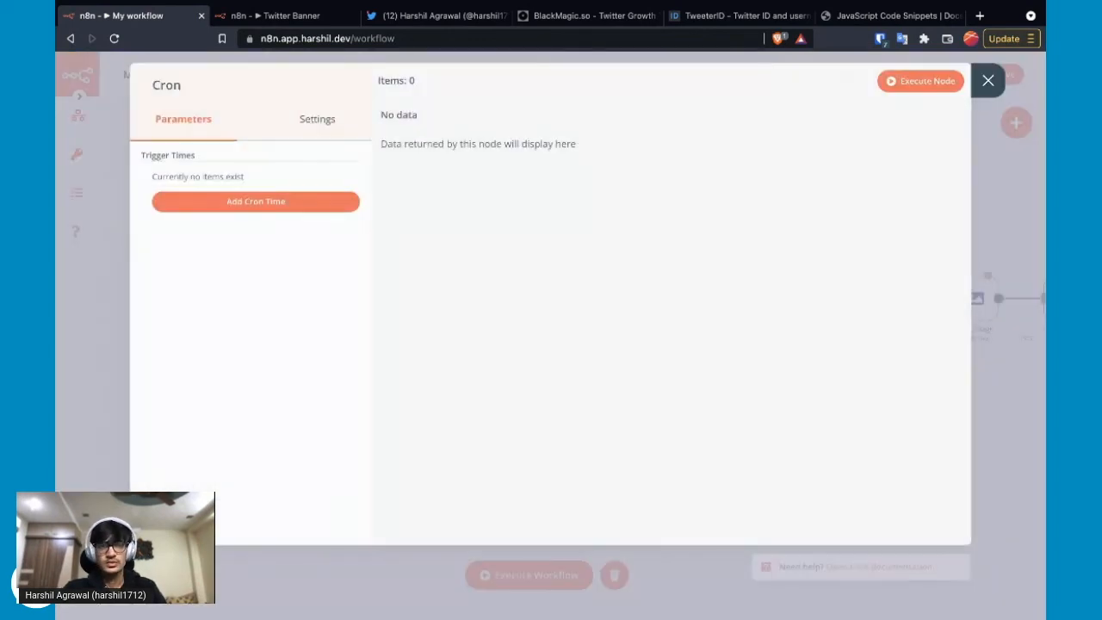
left_click(988, 80)
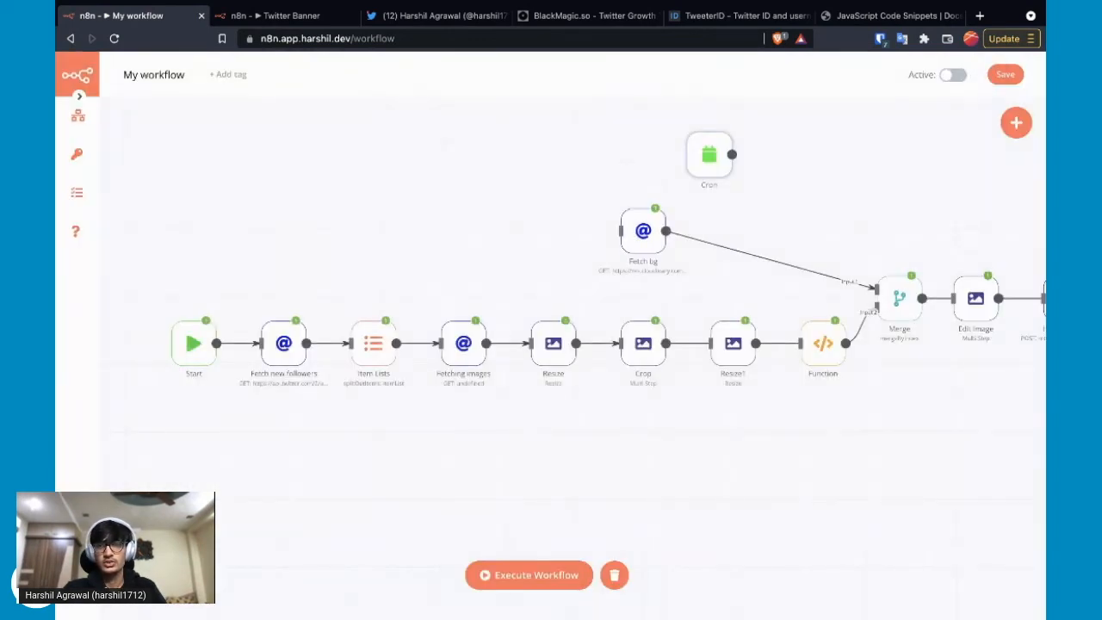
left_click_drag(709, 155, 279, 191)
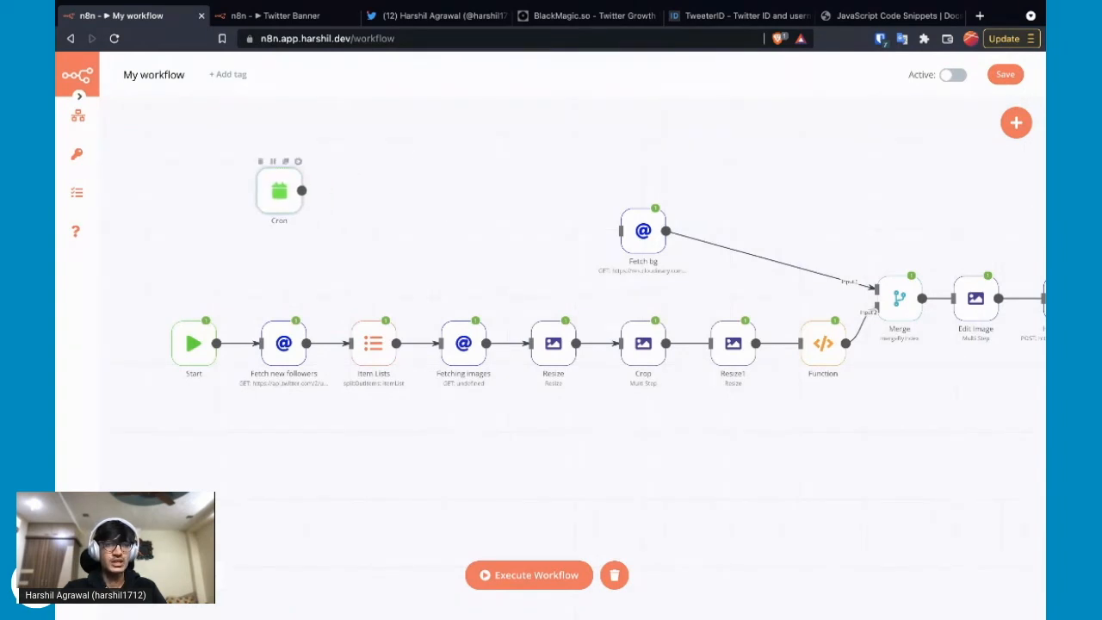
Try the Every Minute and Every Hour modes for the Cron node's trigger time
double_click(279, 190)
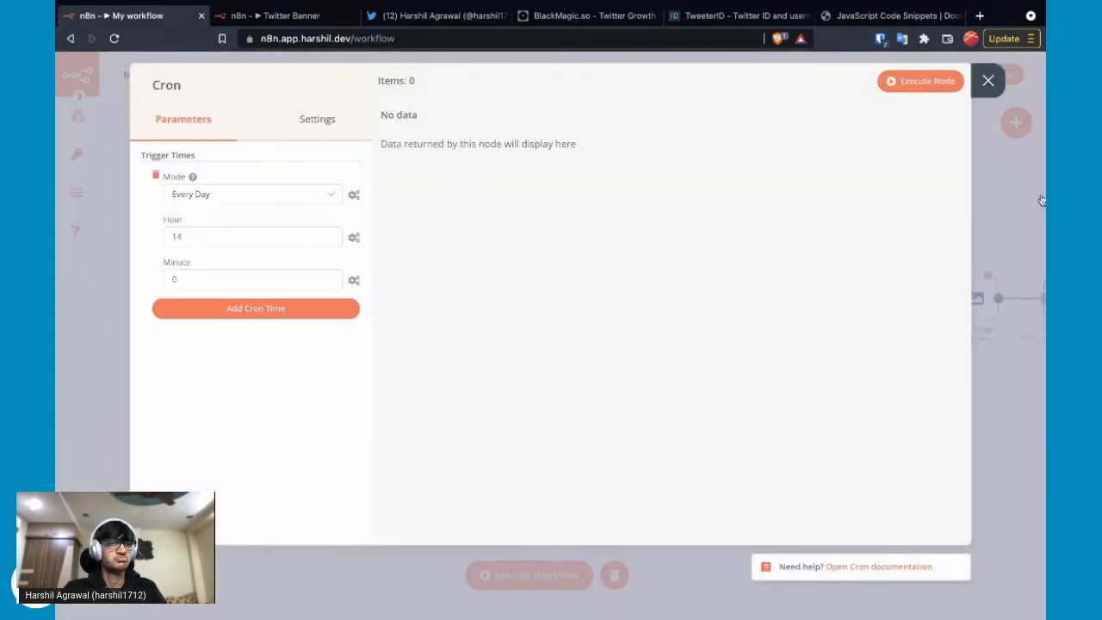
double_click(177, 237)
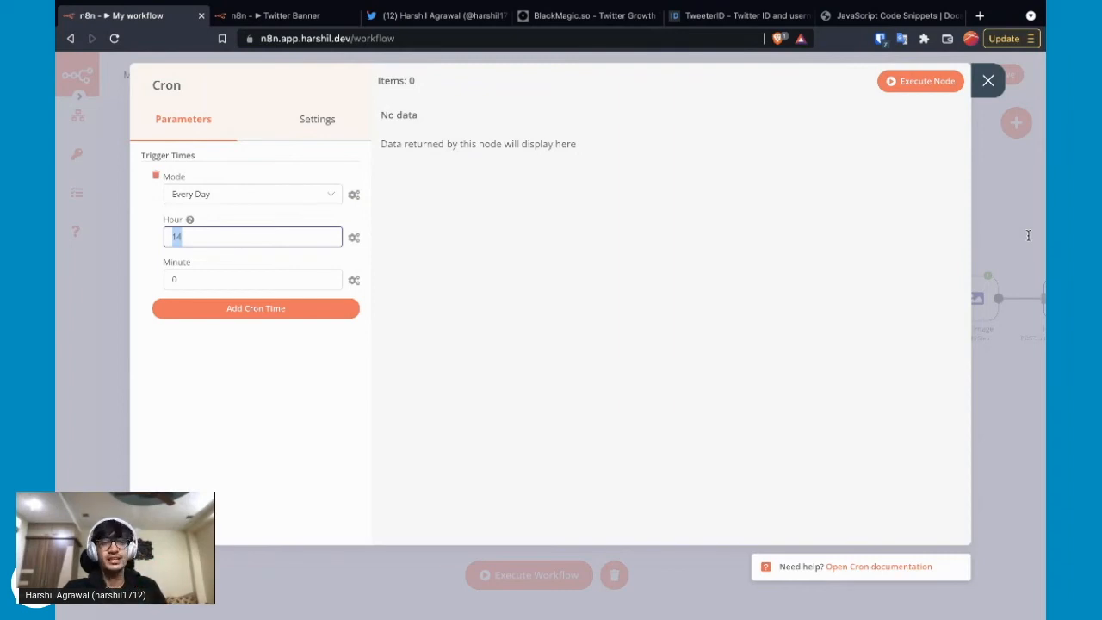
left_click(190, 195)
left_click(186, 229)
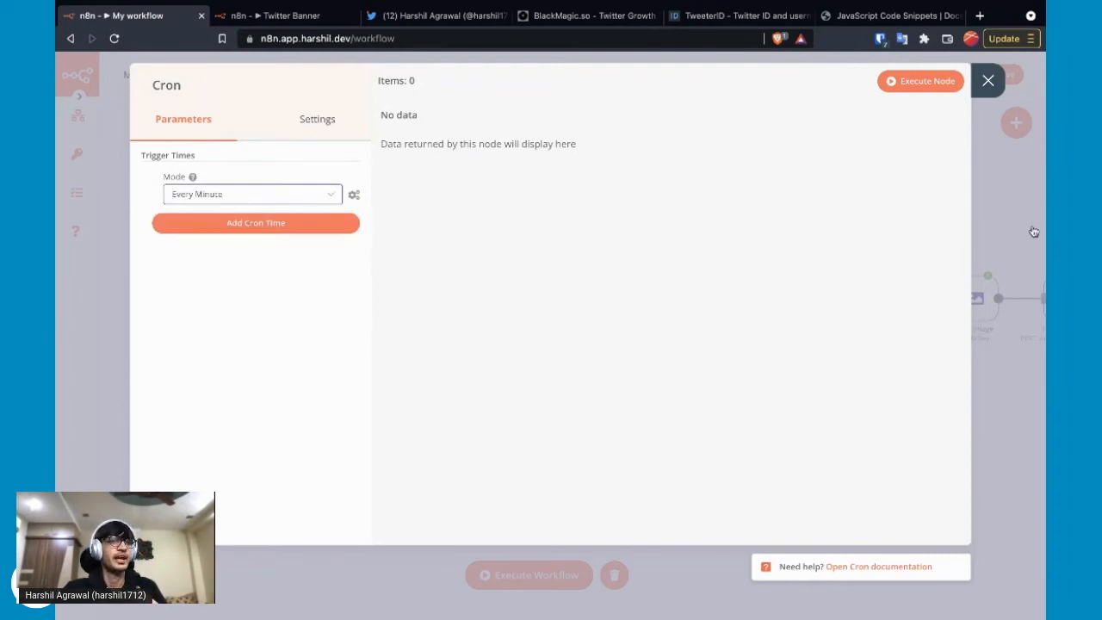
left_click(192, 193)
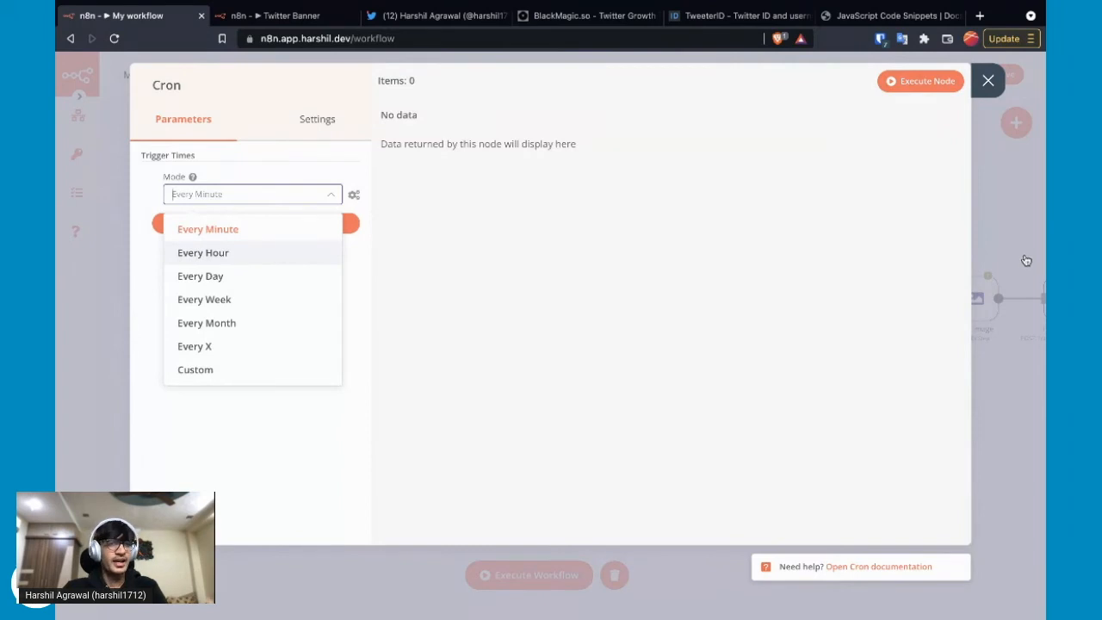
left_click(203, 253)
left_click(252, 236)
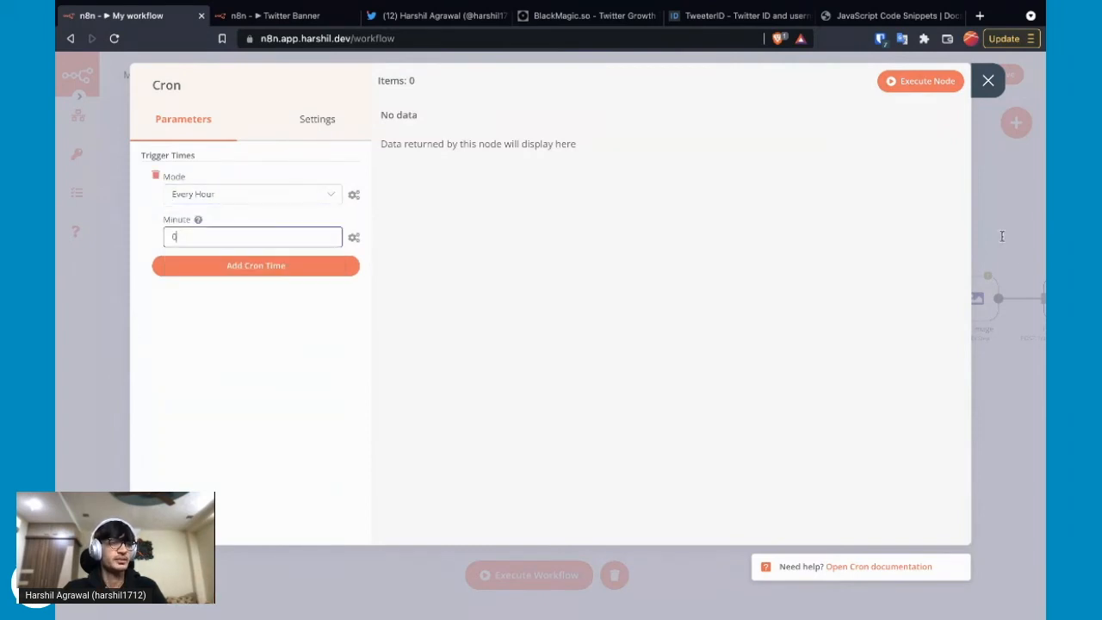
Set the Cron node's trigger mode to Custom and return to the workflow canvas
left_click(191, 194)
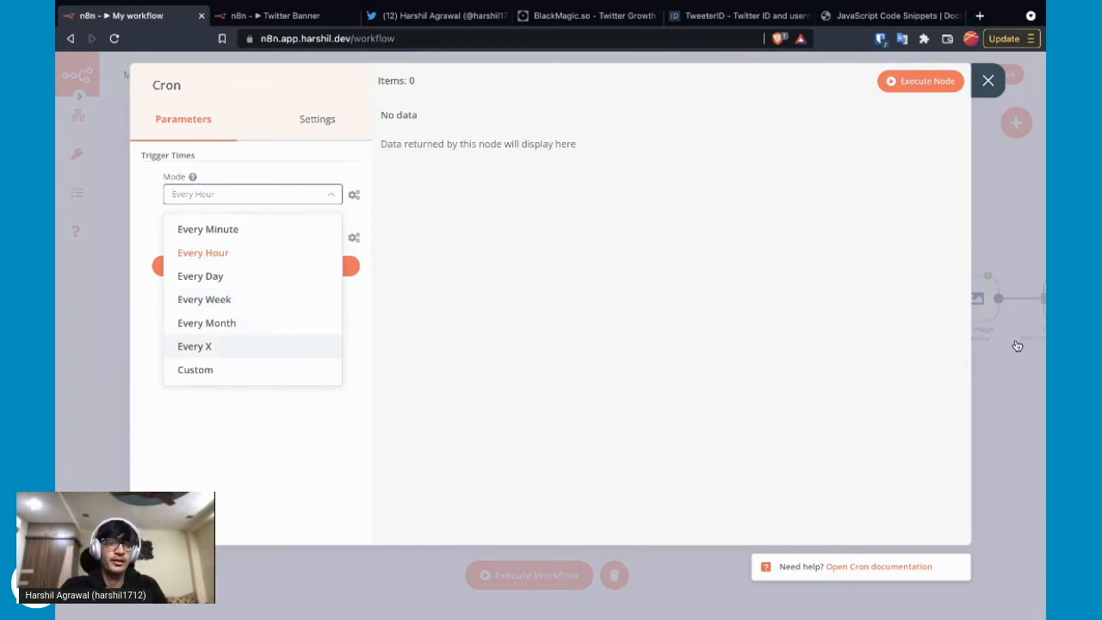
left_click(194, 369)
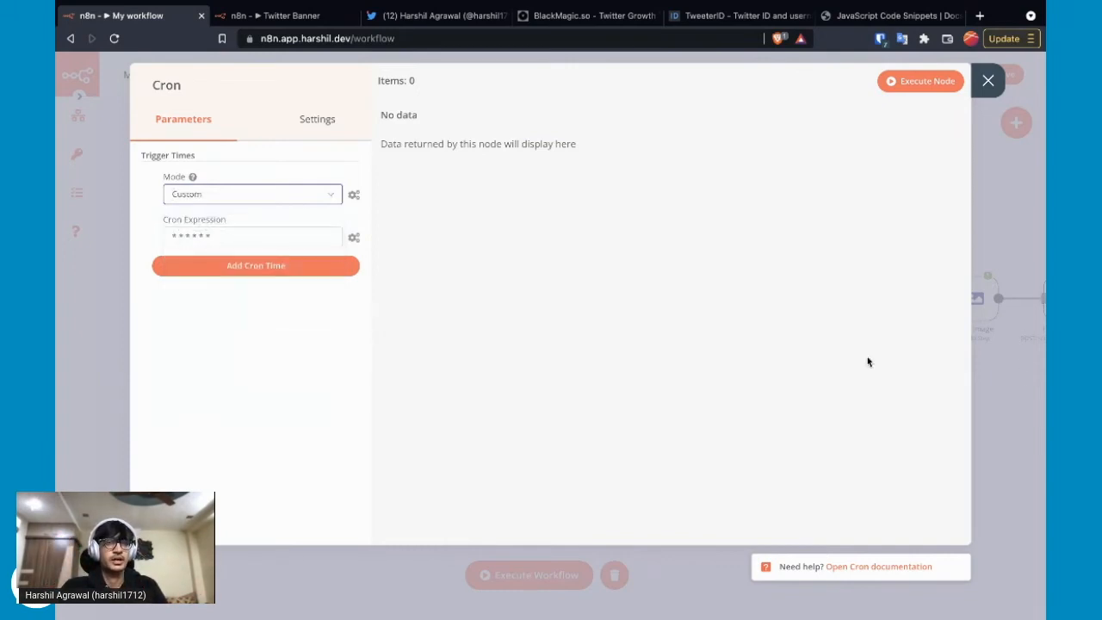
key("super+Tab")
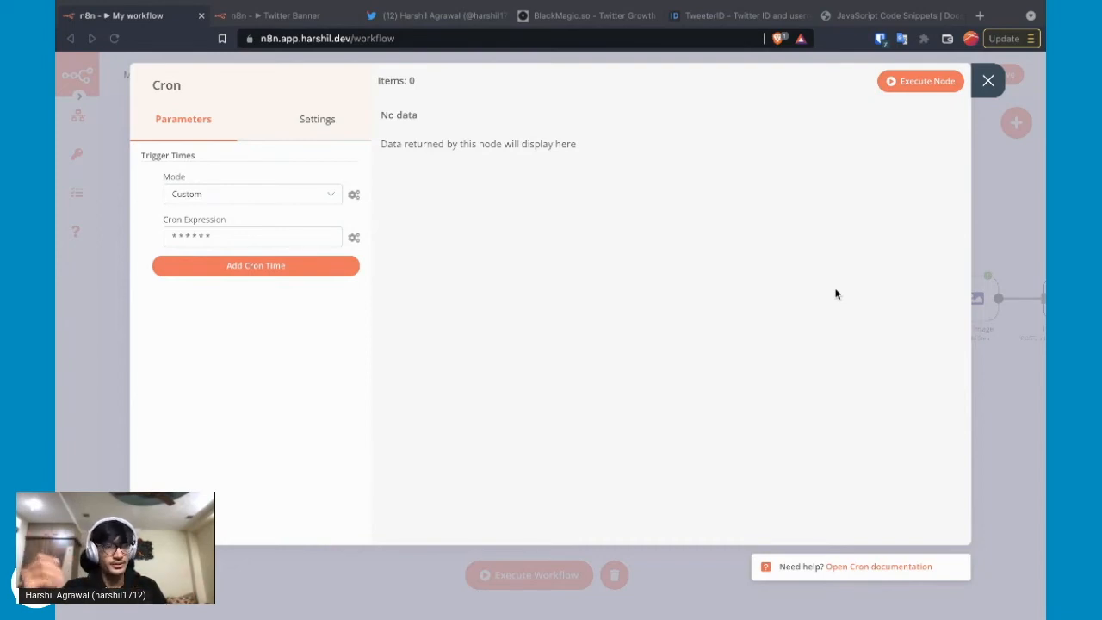
left_click(253, 194)
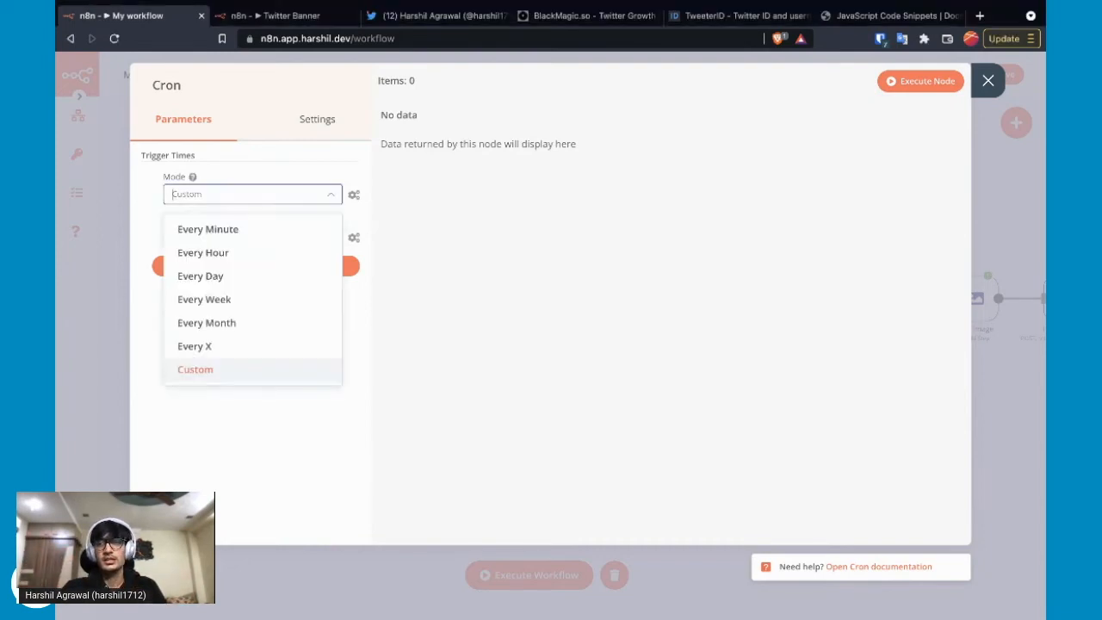
left_click(989, 80)
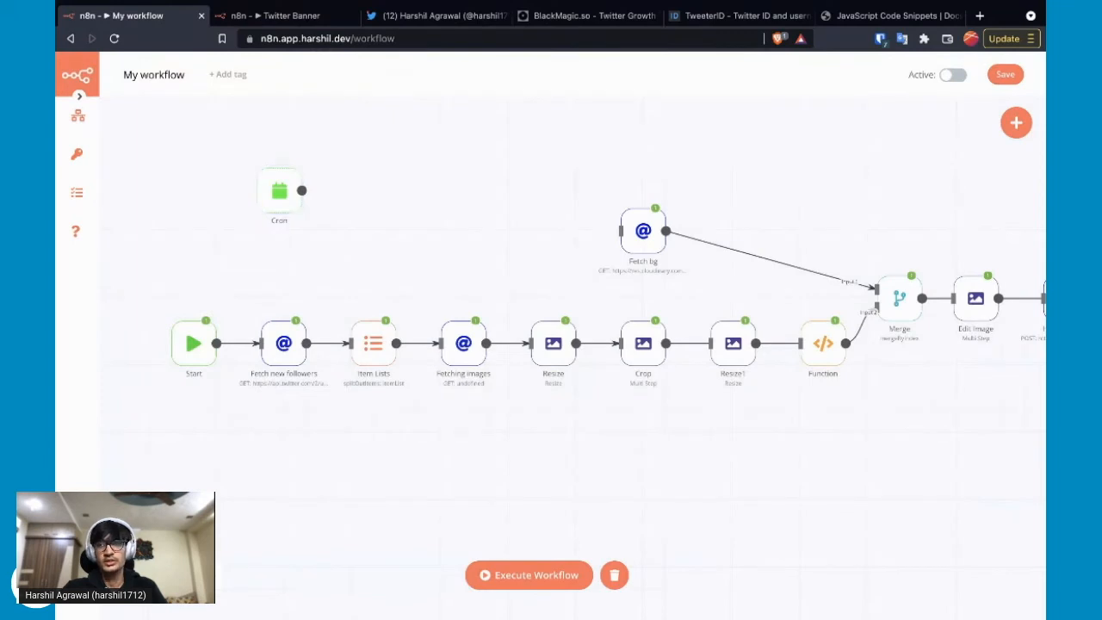
Add an Interval node and place it beside the Cron node
left_click(1016, 122)
type("inter")
key("Down")
key("Return")
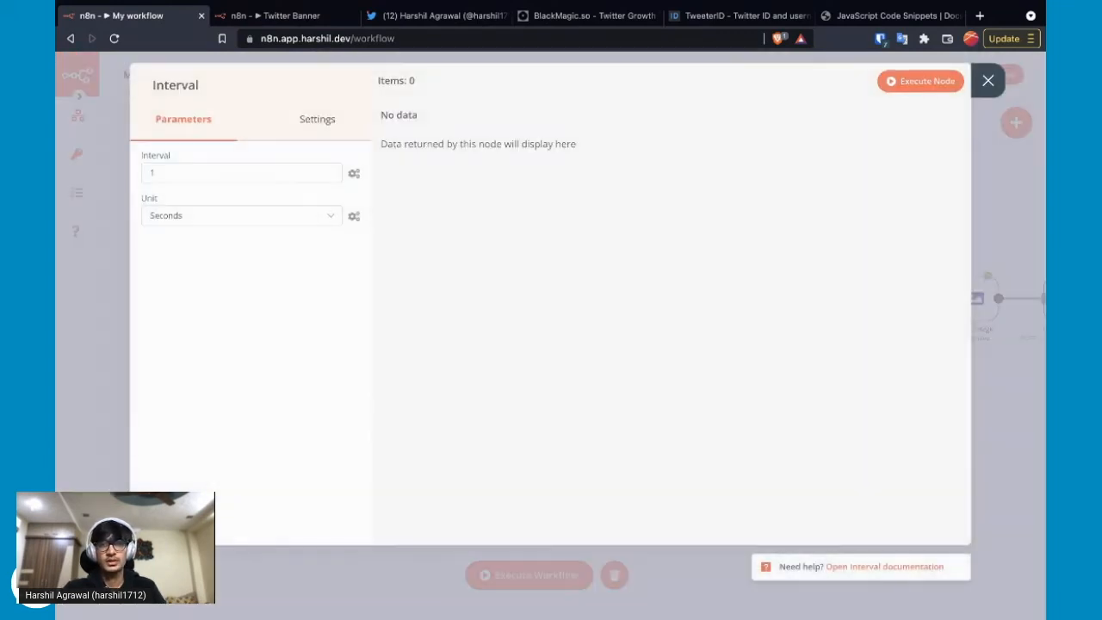
left_click(989, 81)
left_click_drag(657, 254, 410, 181)
Set the Interval node to run every 50 seconds
double_click(409, 181)
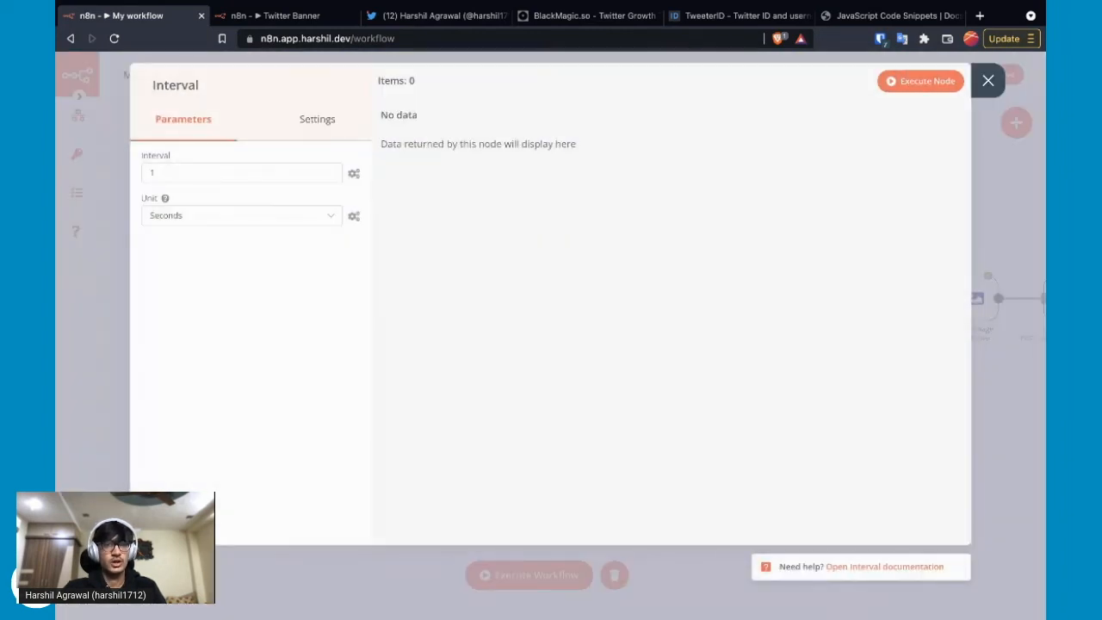
left_click(242, 216)
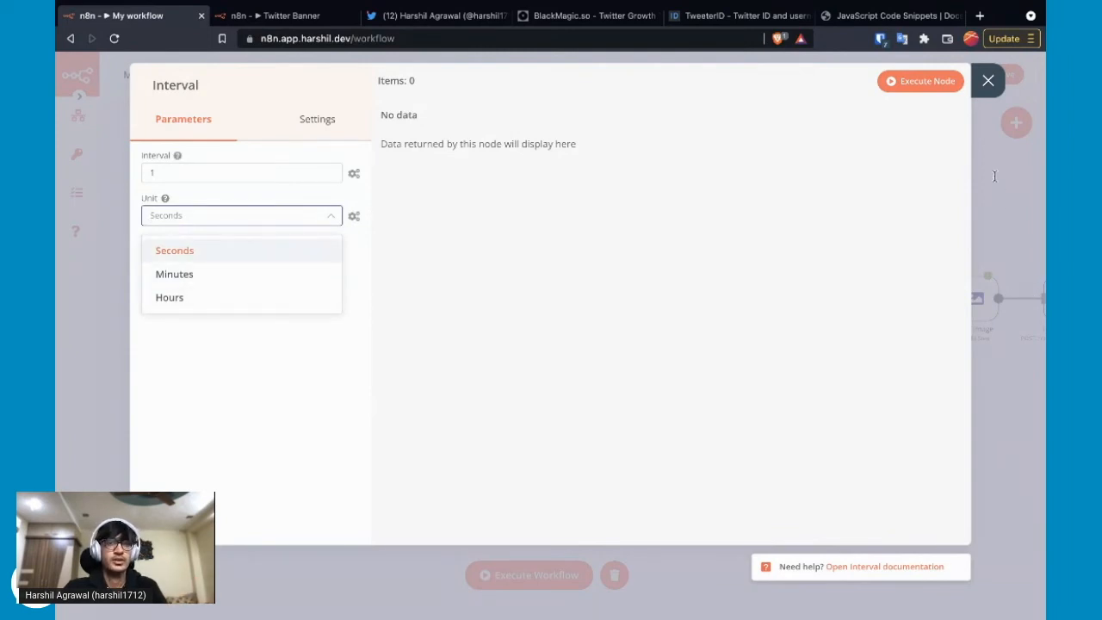
double_click(206, 173)
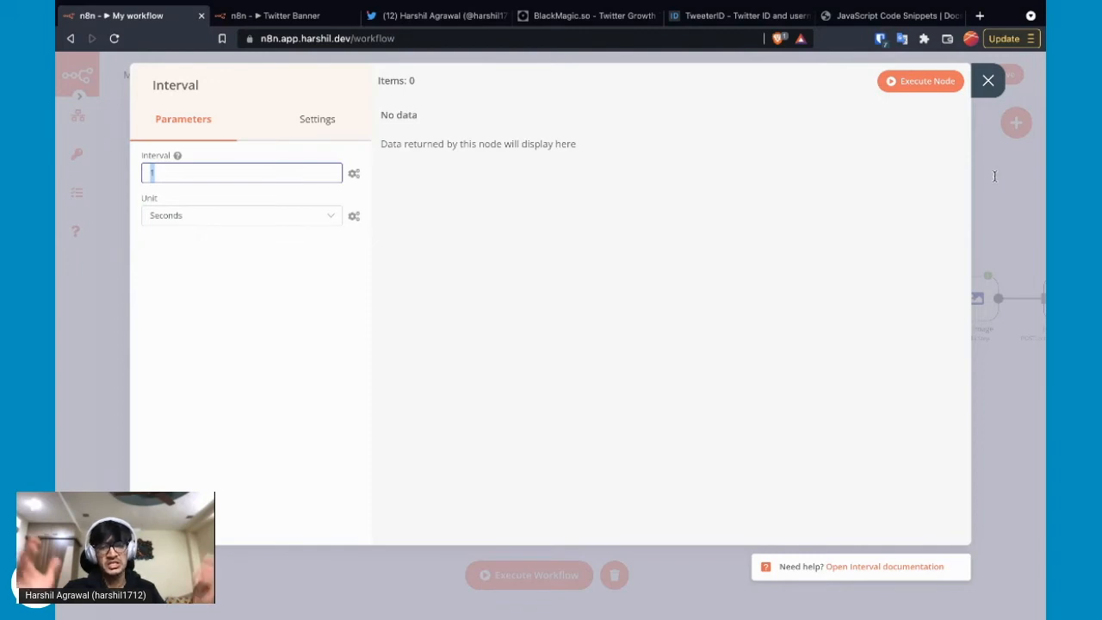
type("50")
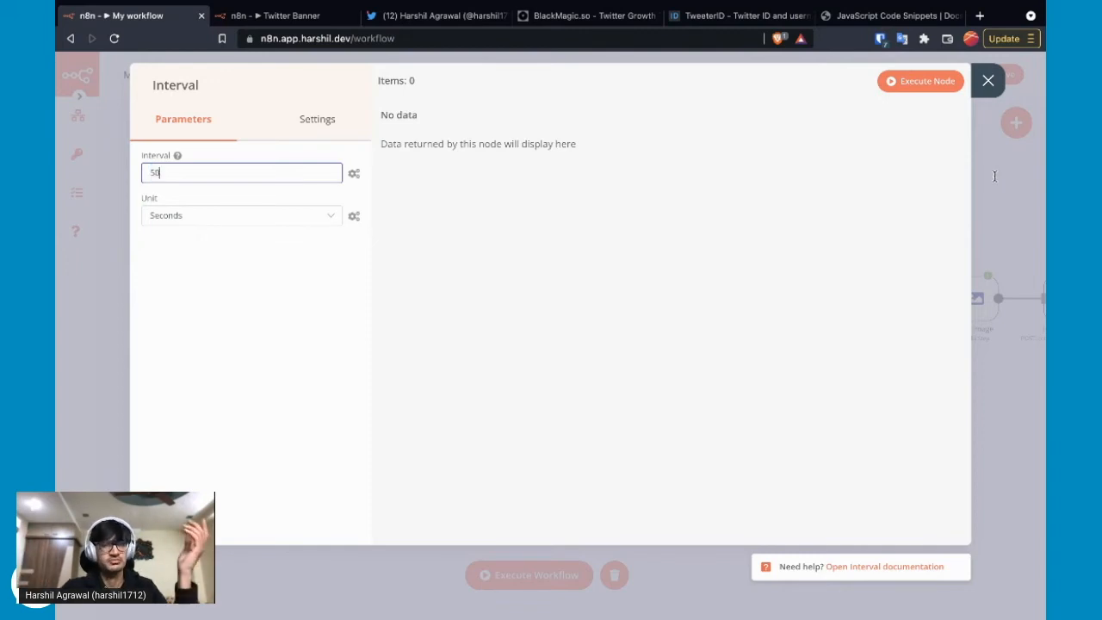
key("Tab")
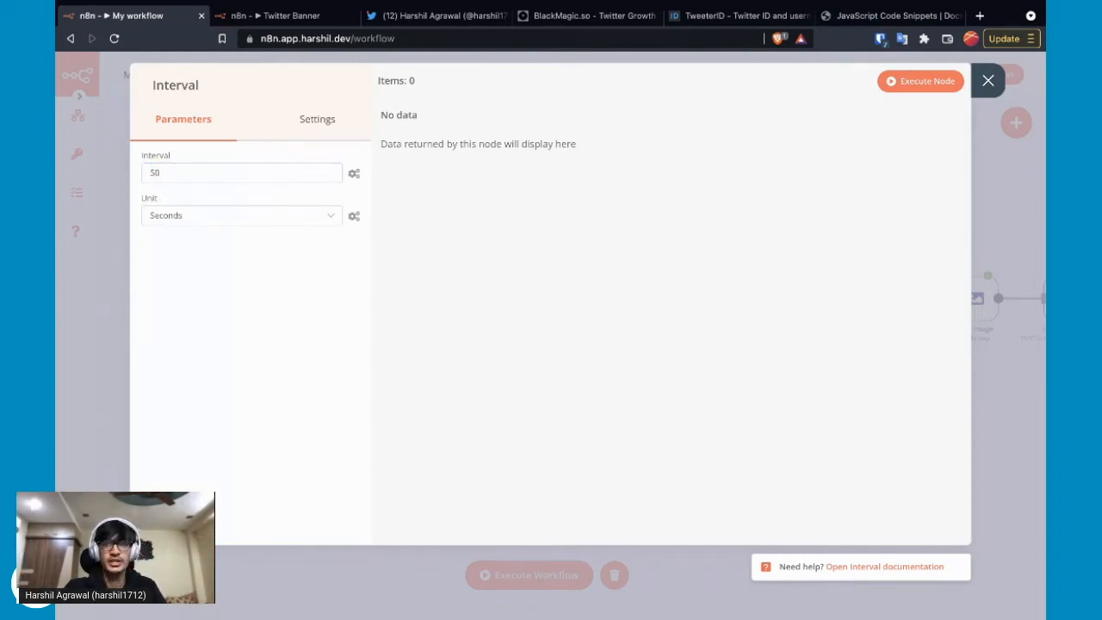
key("Escape")
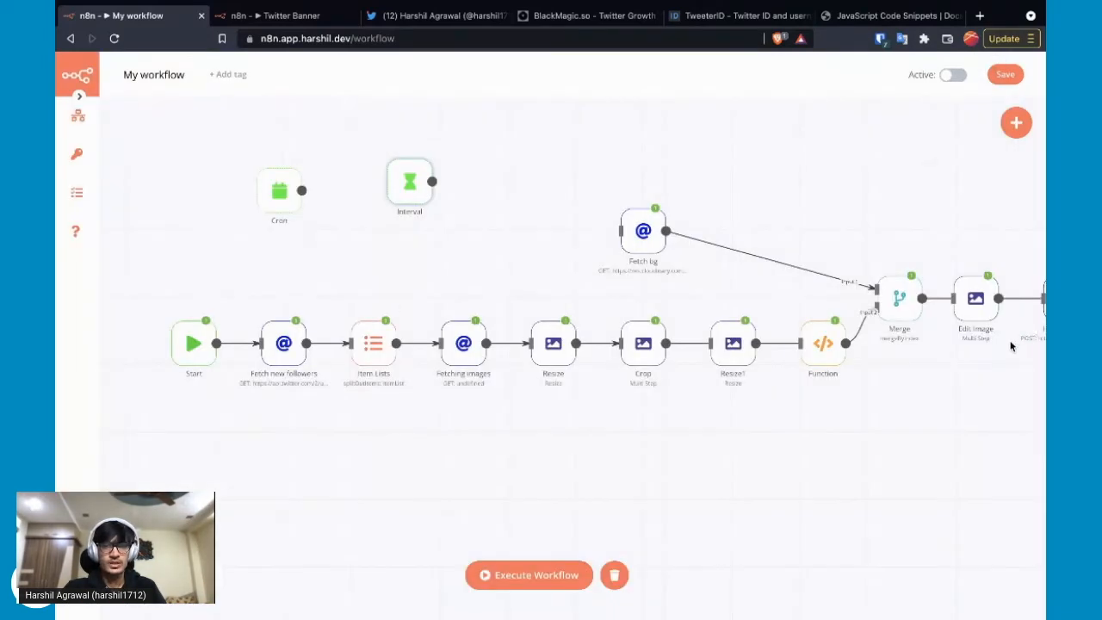
Connect the Interval node to Fetch new followers in place of the Start connection, and position Interval above Start
left_click(238, 344)
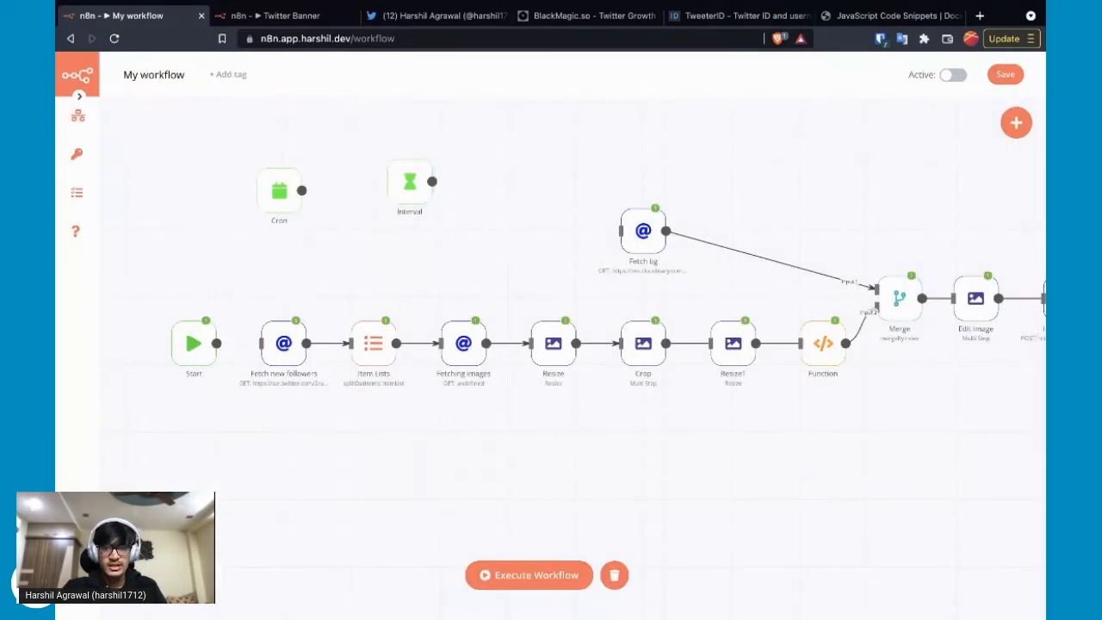
left_click_drag(432, 182, 262, 343)
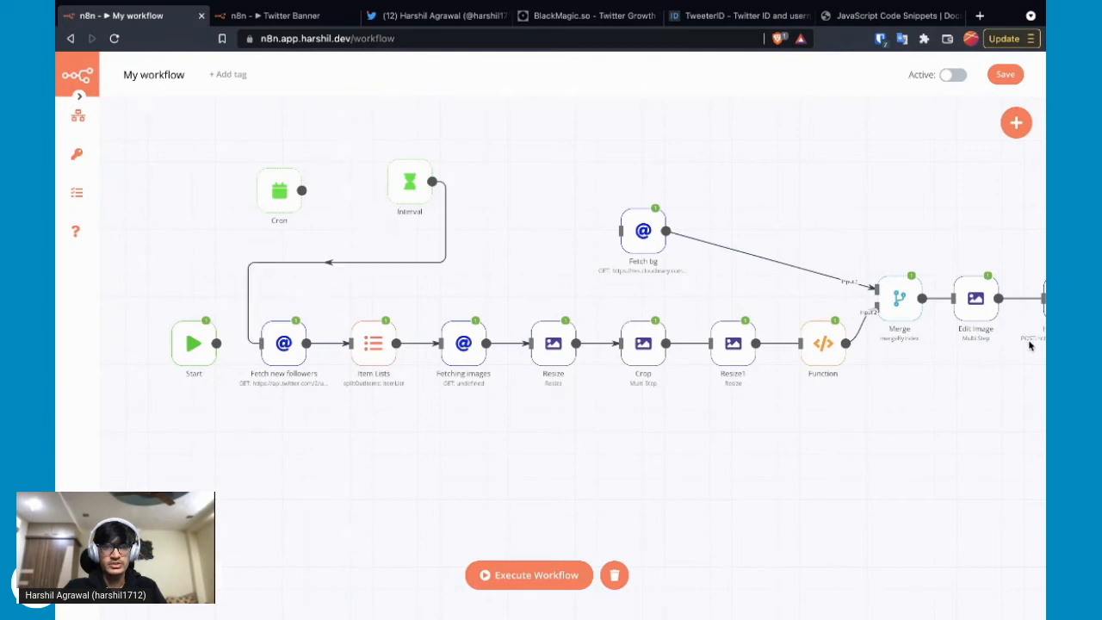
left_click_drag(410, 182, 203, 258)
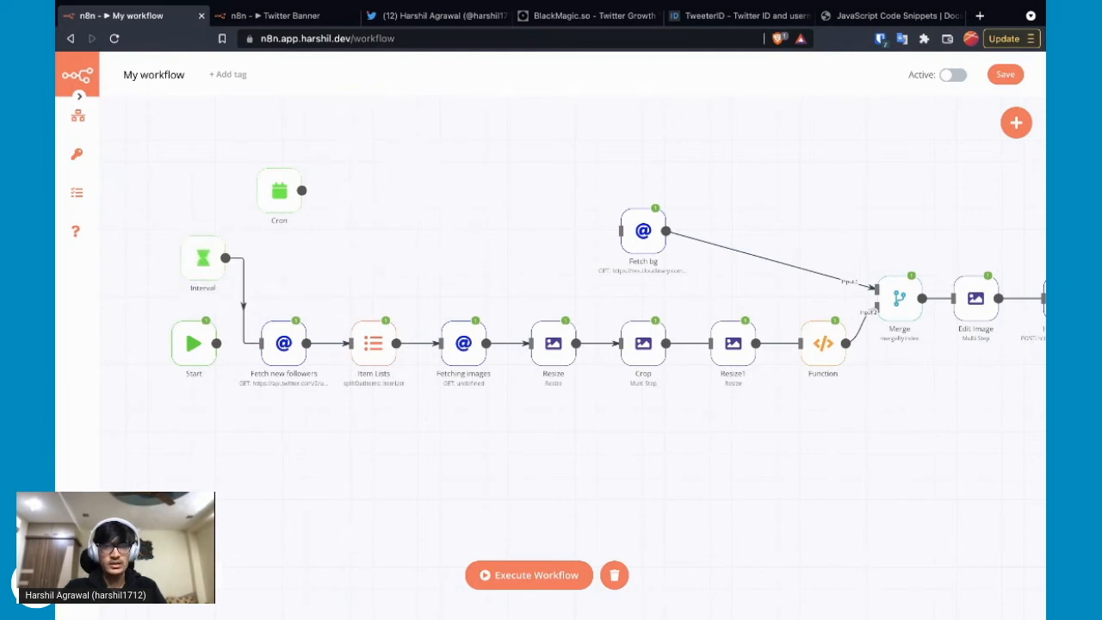
Save the workflow under the name Twitter Banner Demo and activate it
key("ctrl+s")
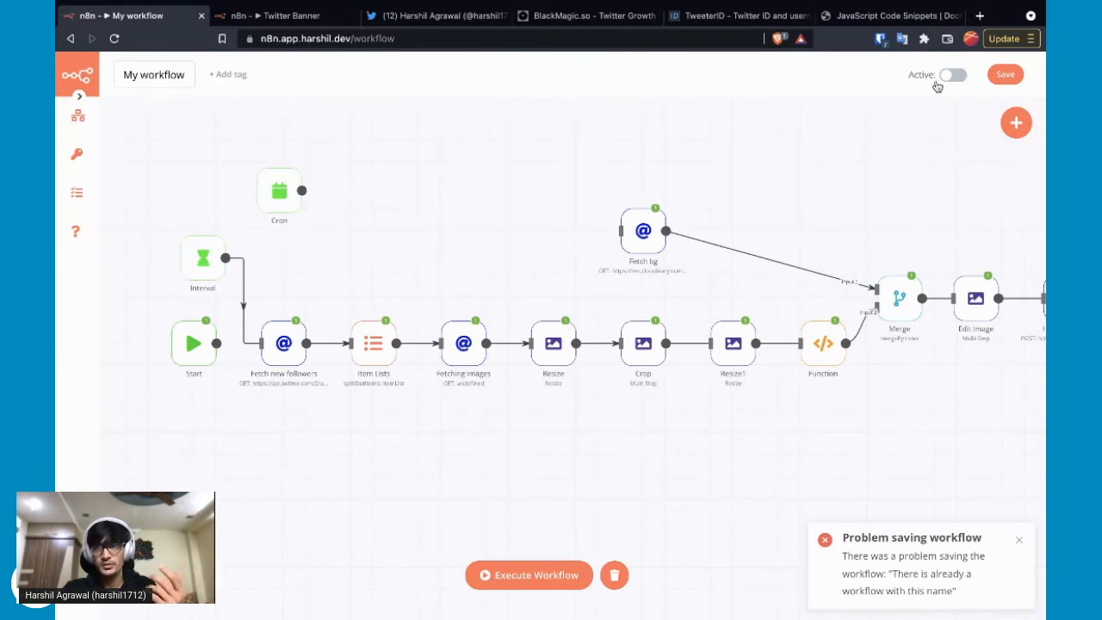
triple_click(164, 76)
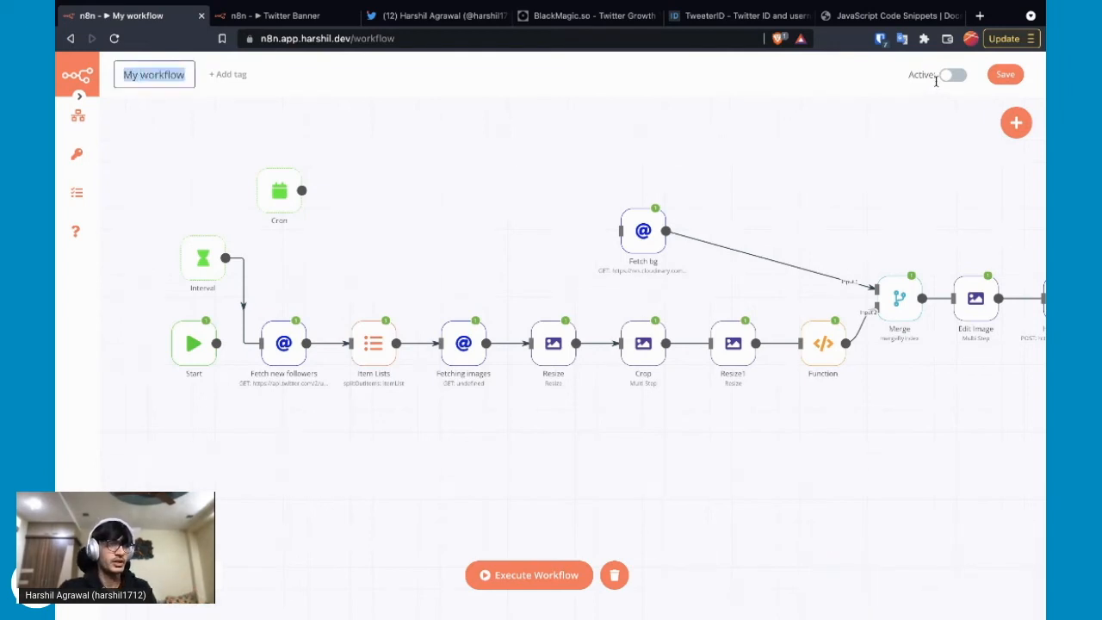
type("Tw")
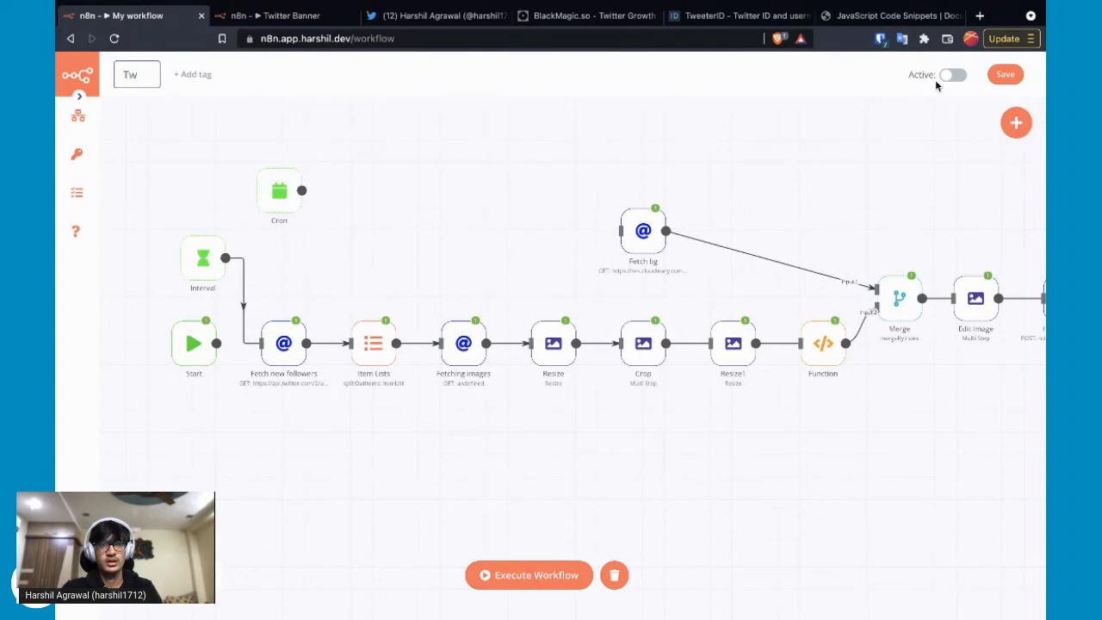
type("itter ")
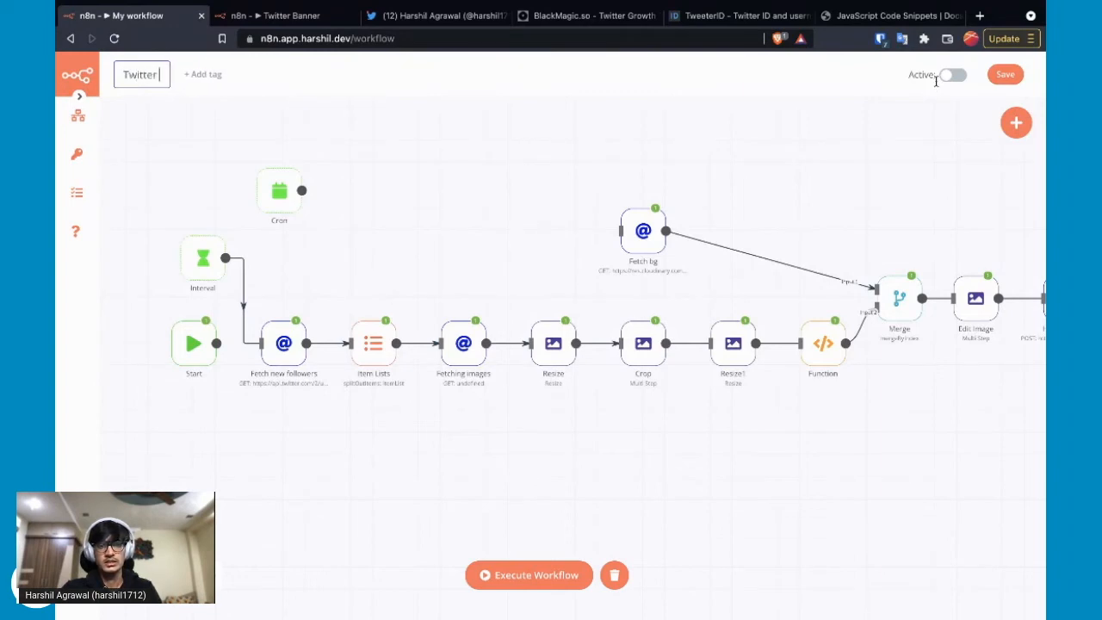
type("Banner Demo")
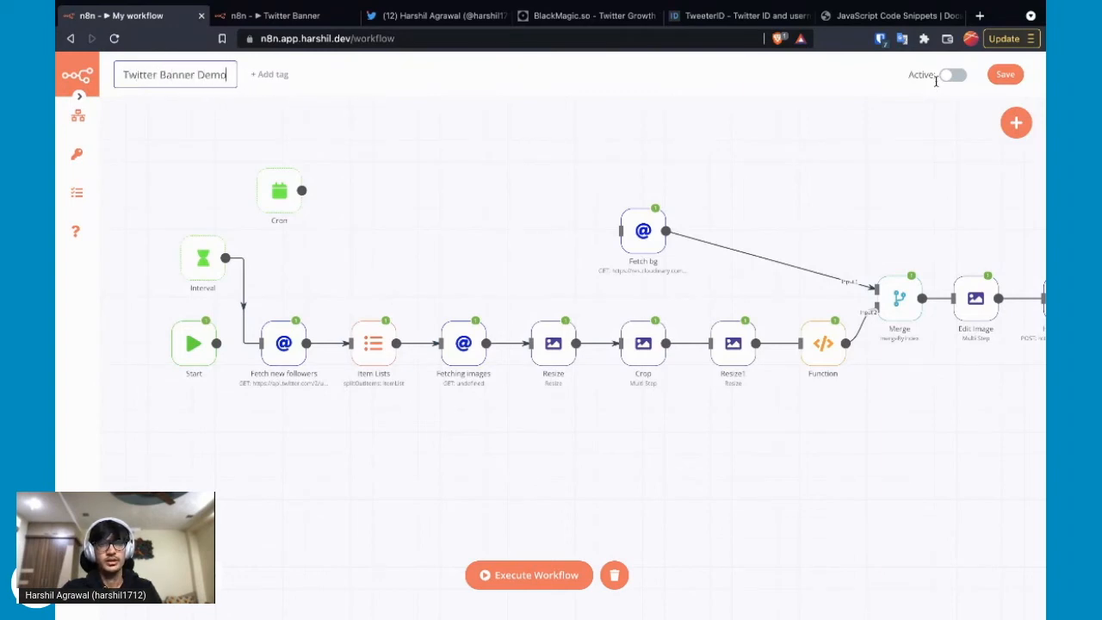
key("Return")
left_click(952, 75)
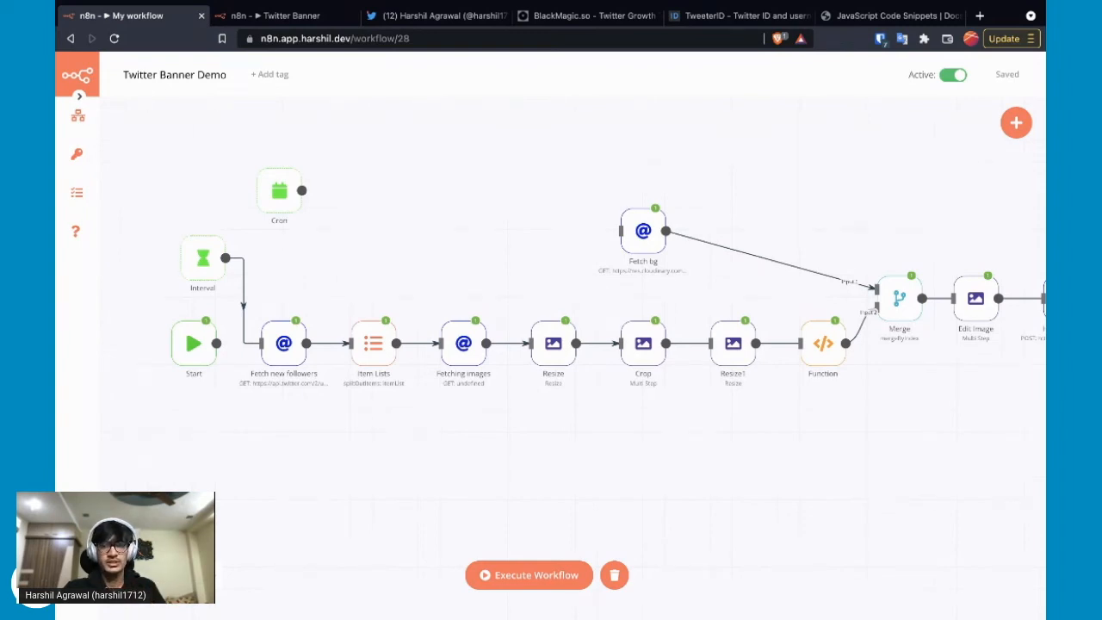
Clear the workflow's execution data and deactivate the workflow
left_click(614, 575)
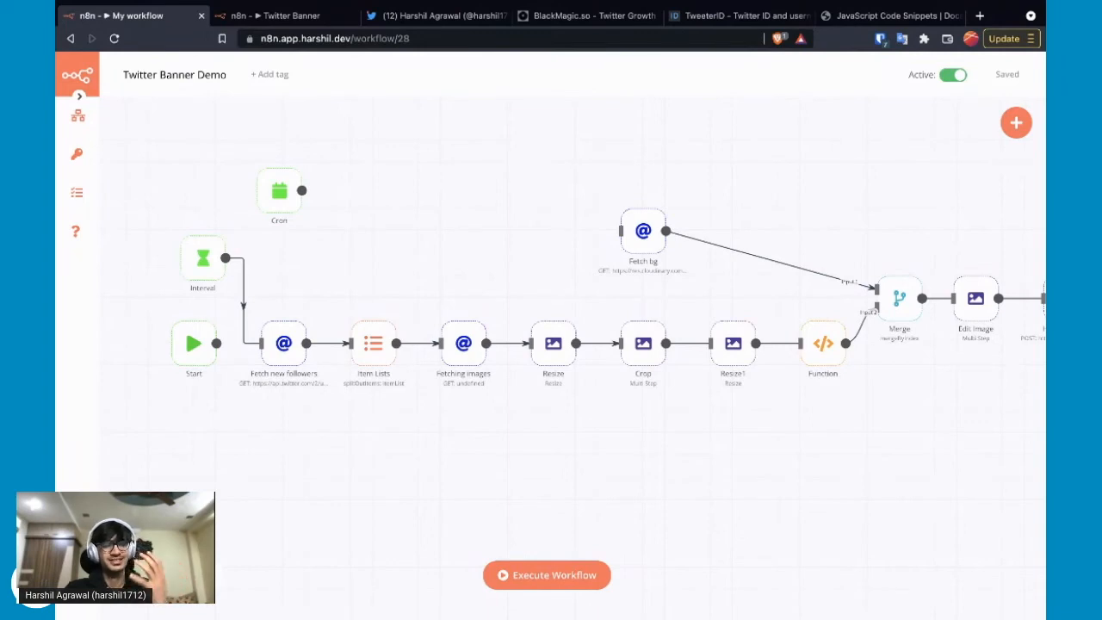
left_click(953, 75)
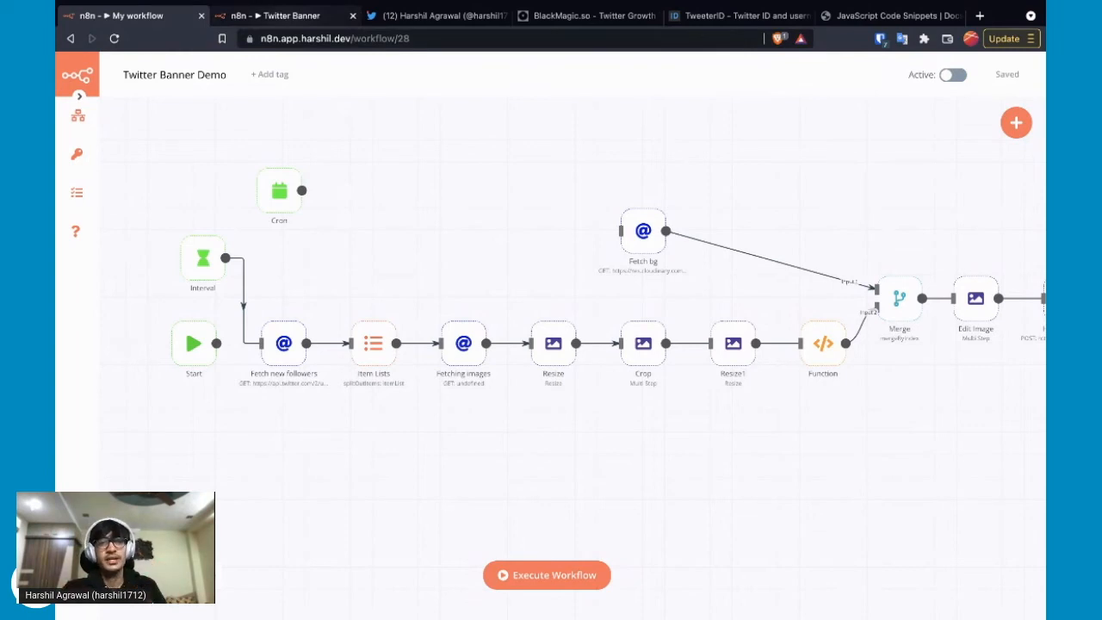
Open the Twitter Webhook workflow in place of the Twitter Banner workflow, discarding unsaved changes, and view its Verify webhook node
left_click(274, 15)
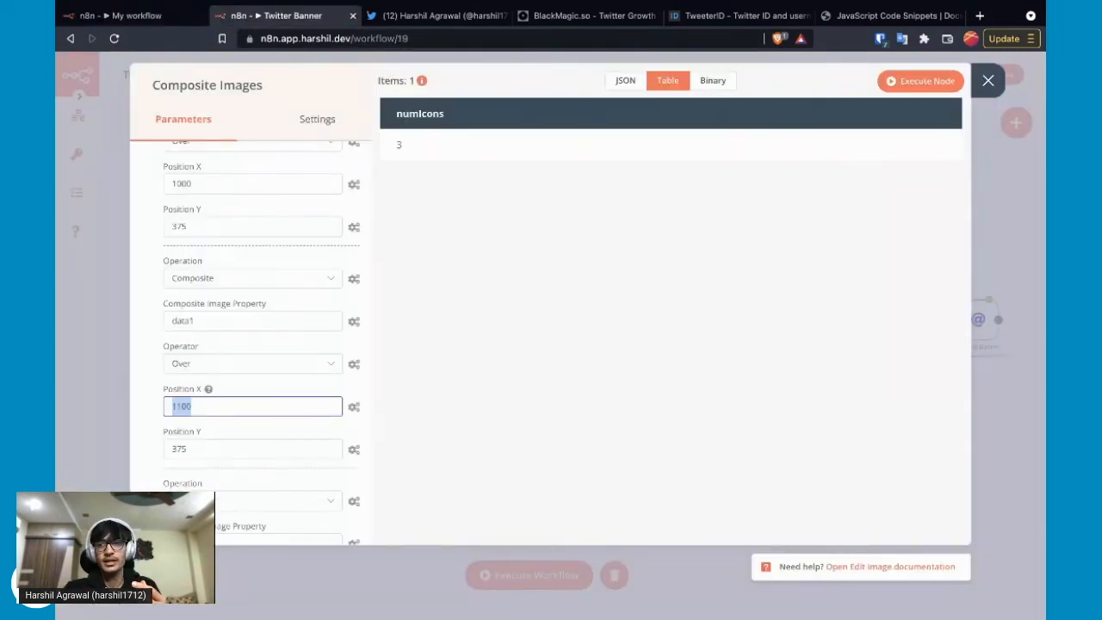
left_click(988, 80)
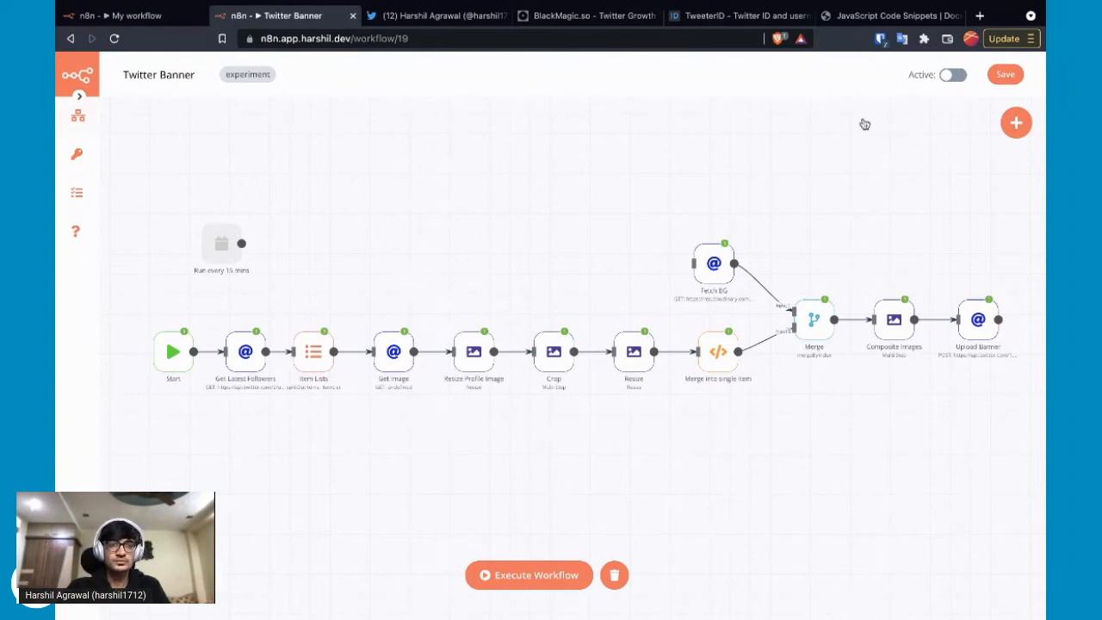
mouse_move(77, 115)
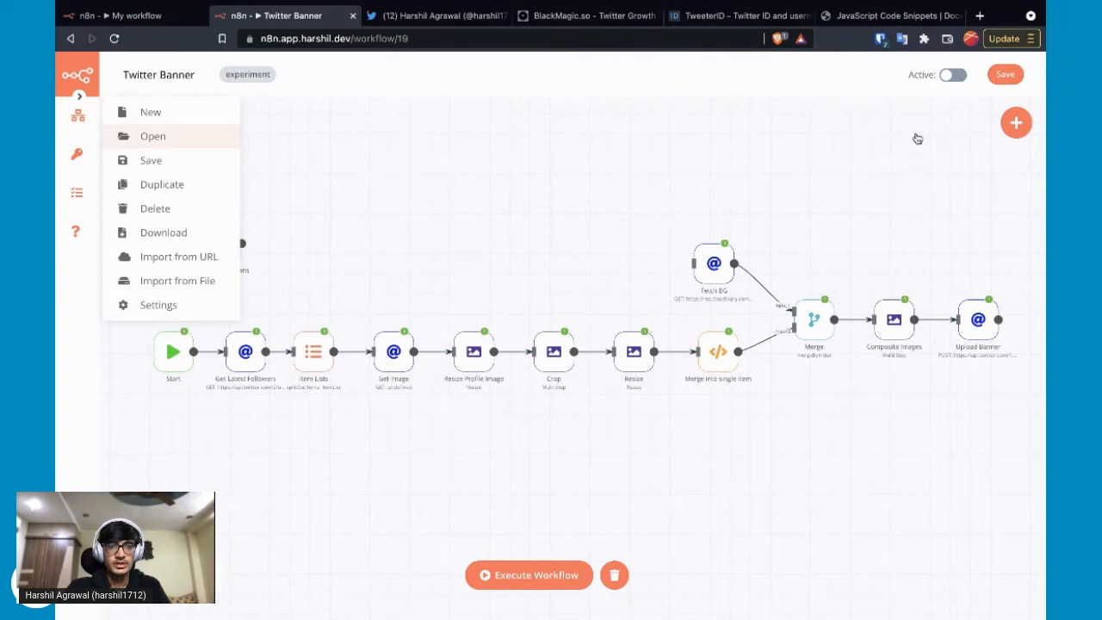
left_click(152, 136)
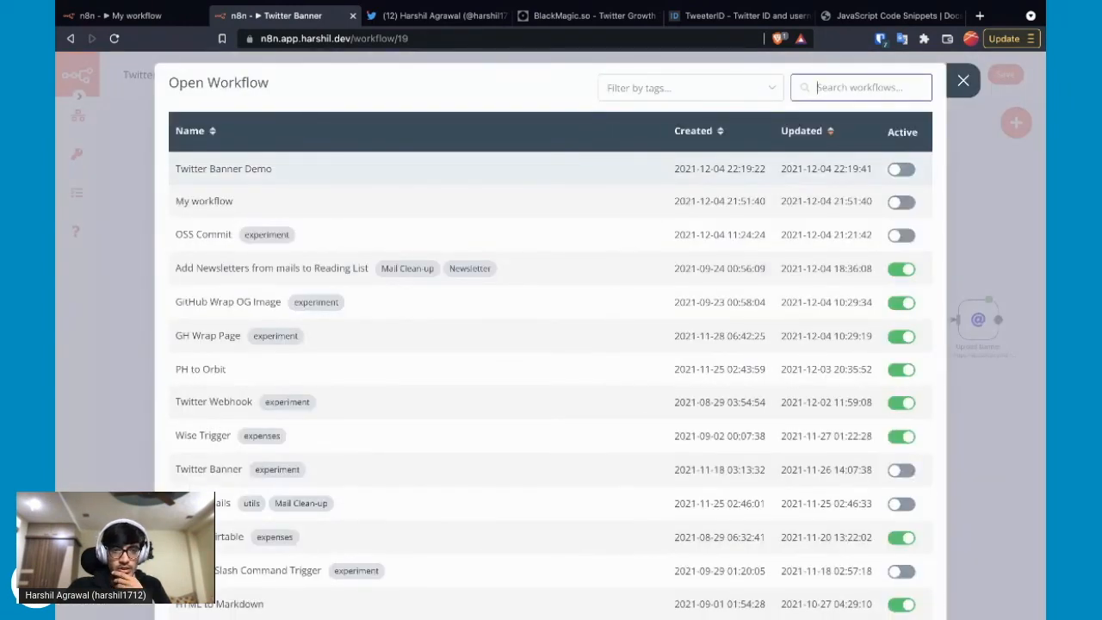
scroll(214, 377, "down", 1)
left_click(213, 383)
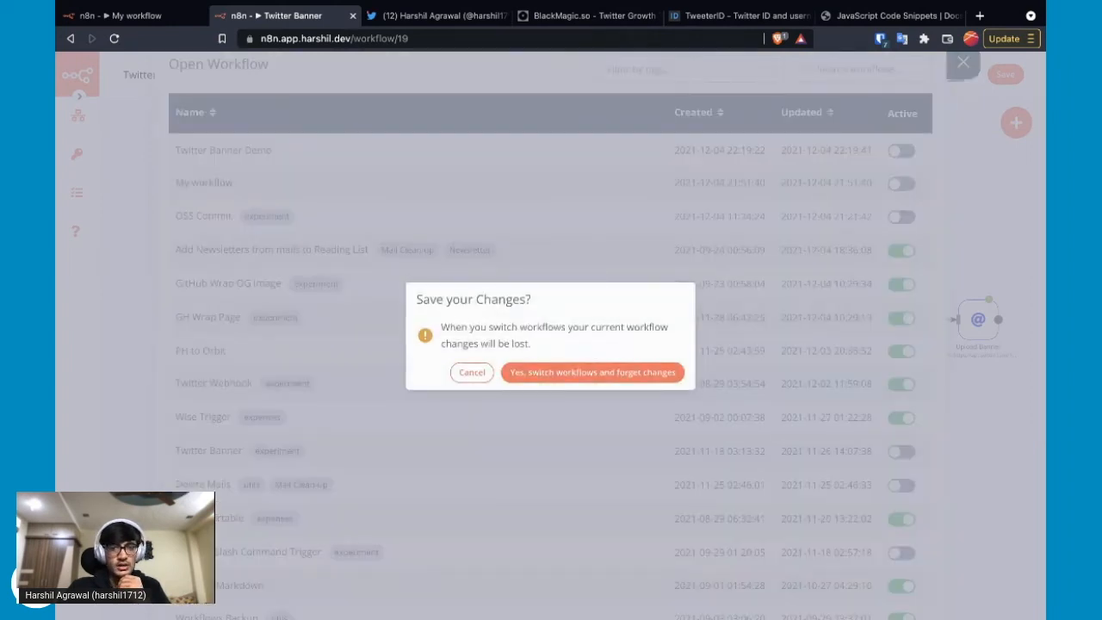
left_click(593, 373)
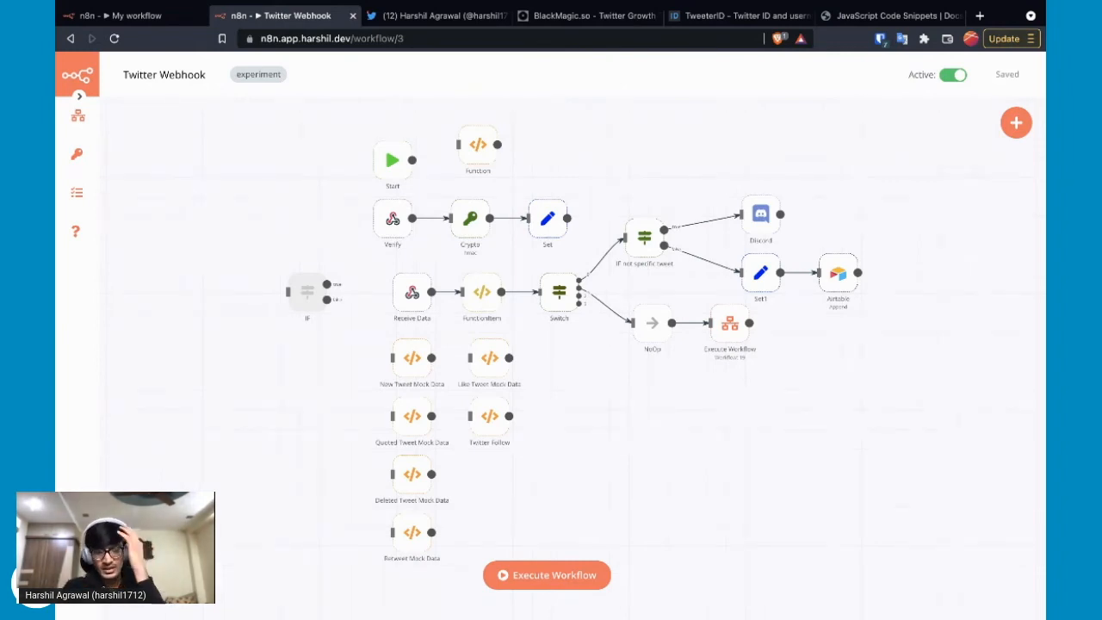
mouse_move(393, 218)
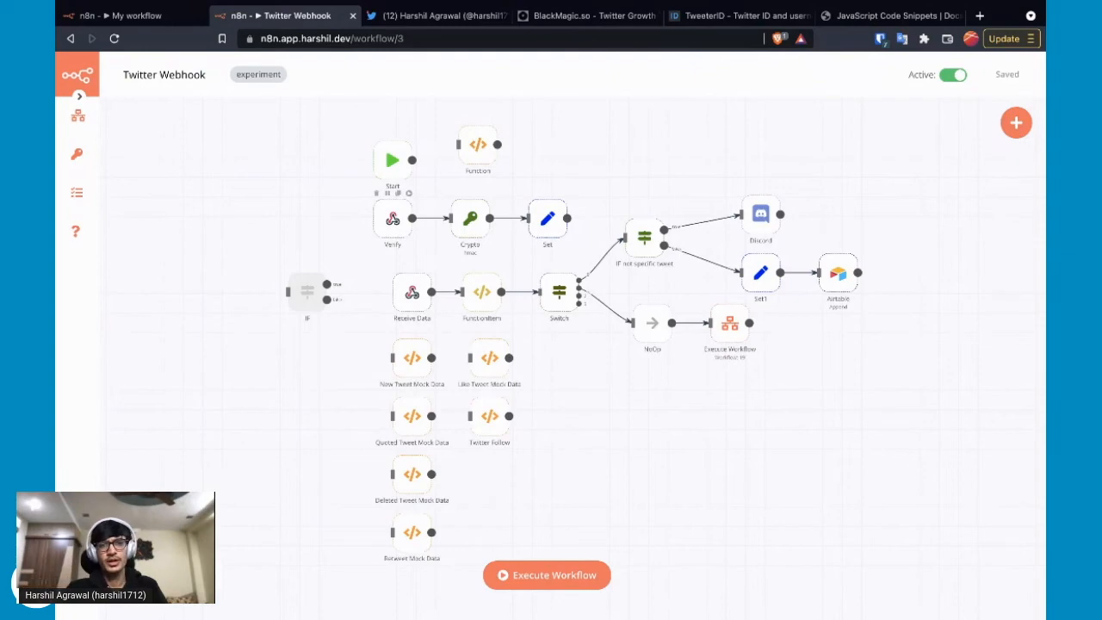
Add a Webhook node, view its parameters, and delete it from the canvas
left_click(1017, 124)
type("web")
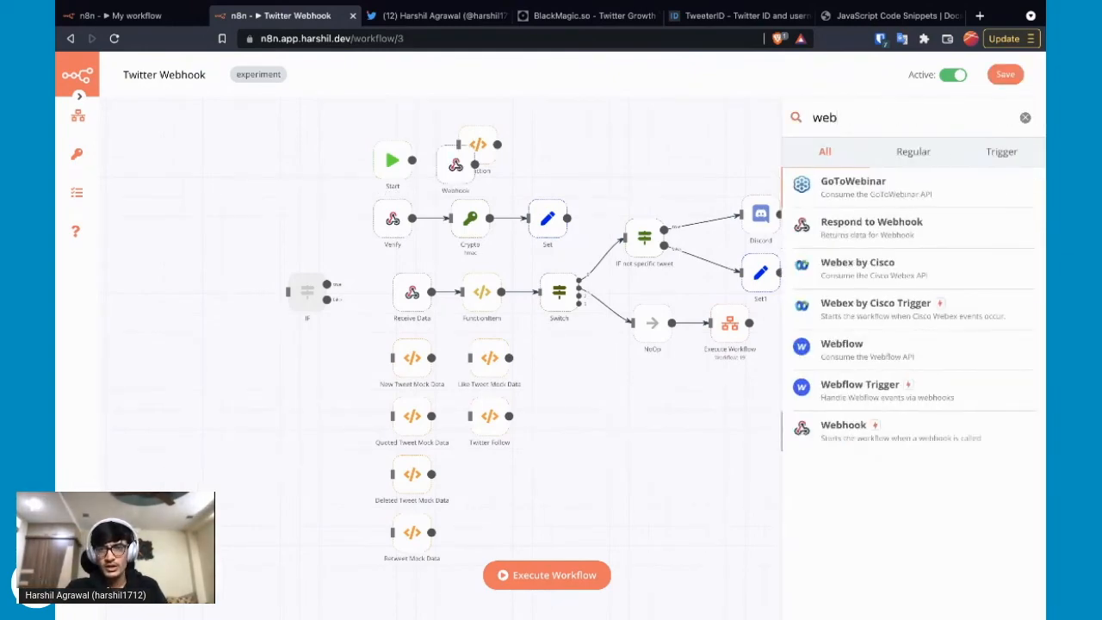
key("Return")
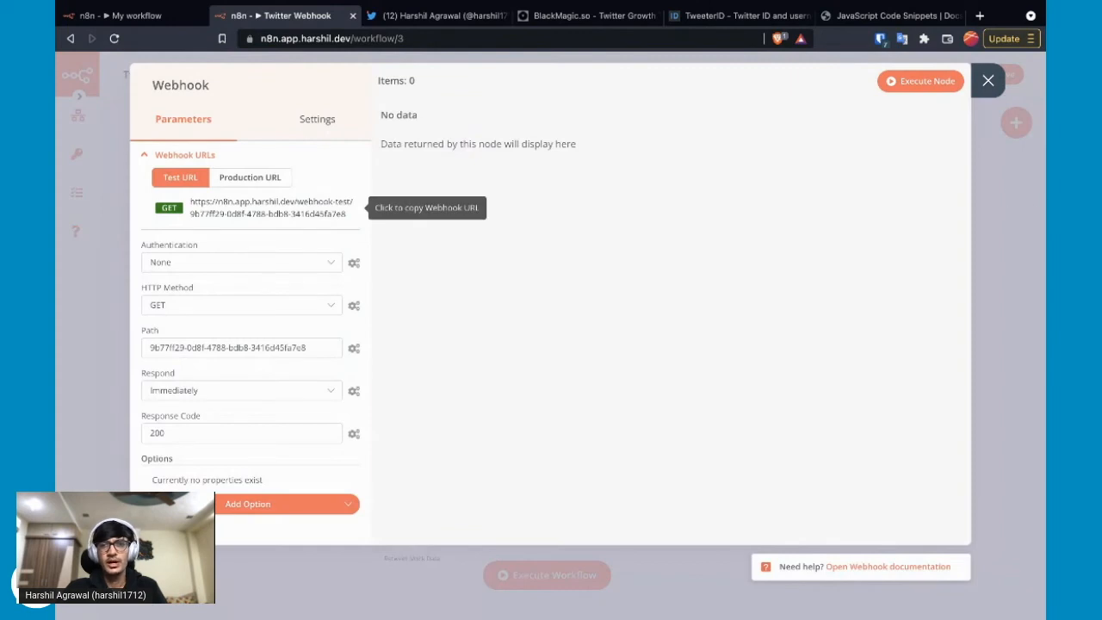
left_click(988, 80)
left_click_drag(456, 164, 660, 144)
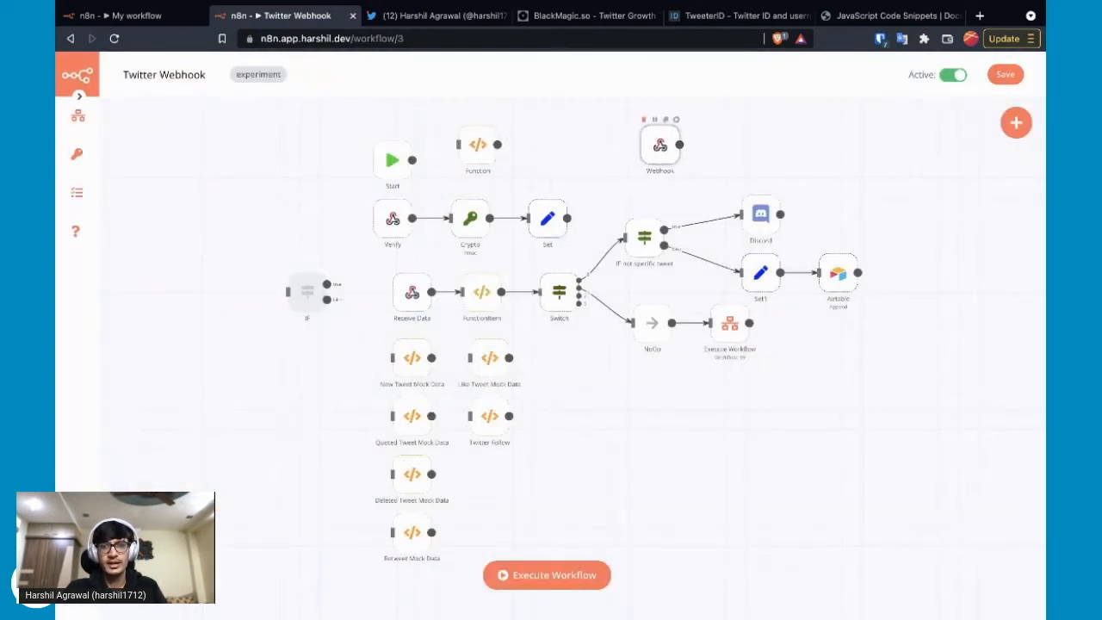
left_click(643, 119)
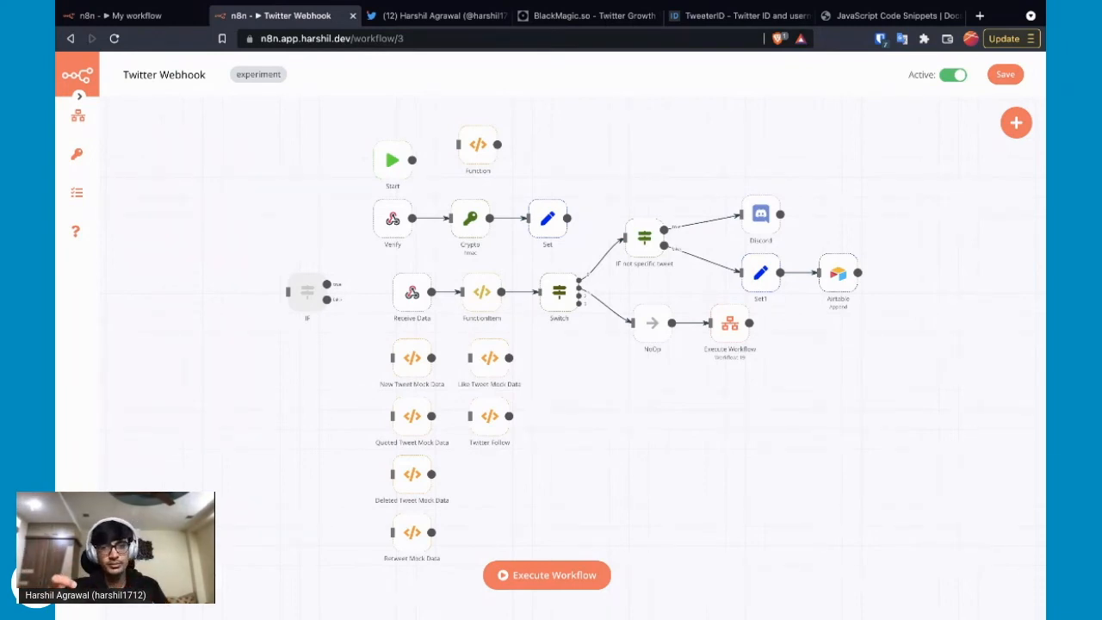
Review the Crypto node's parameters in the verification branch
double_click(470, 218)
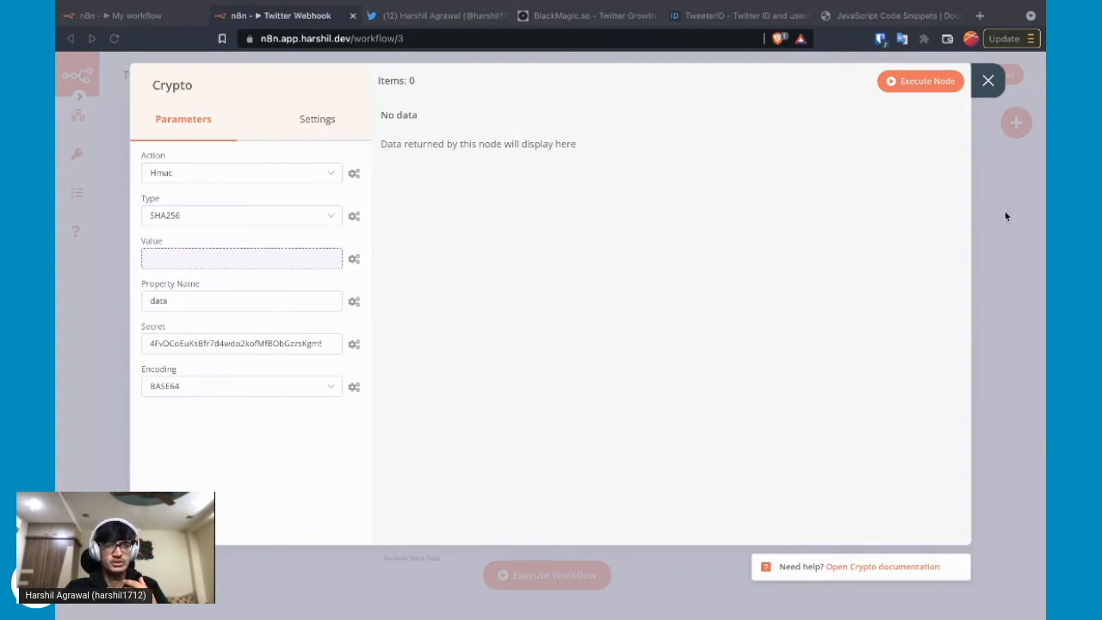
key("Escape")
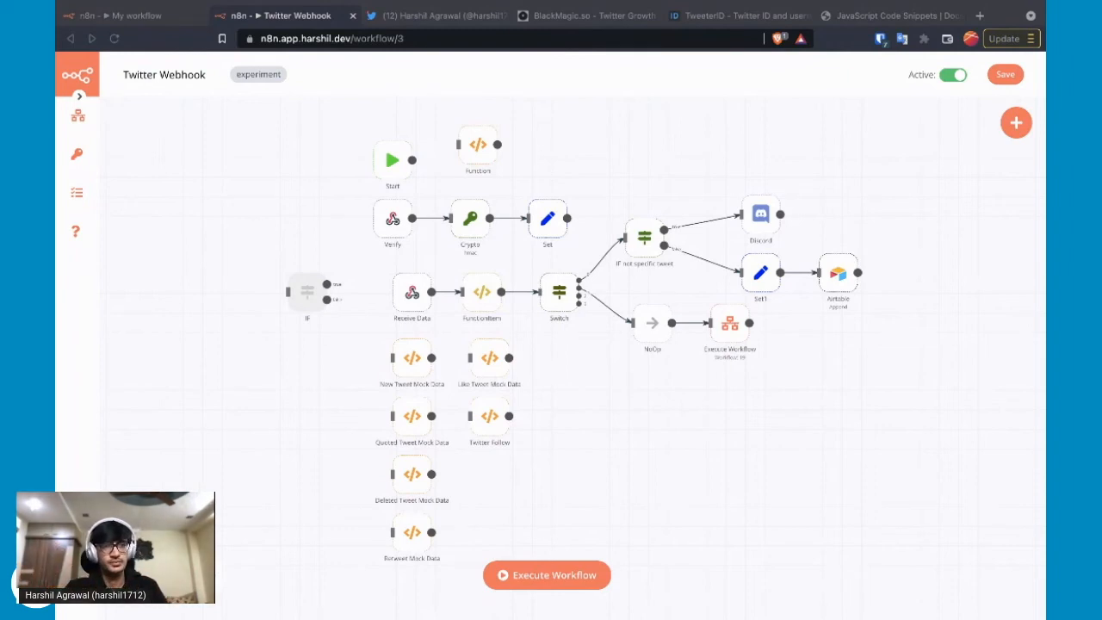
key("super+Tab")
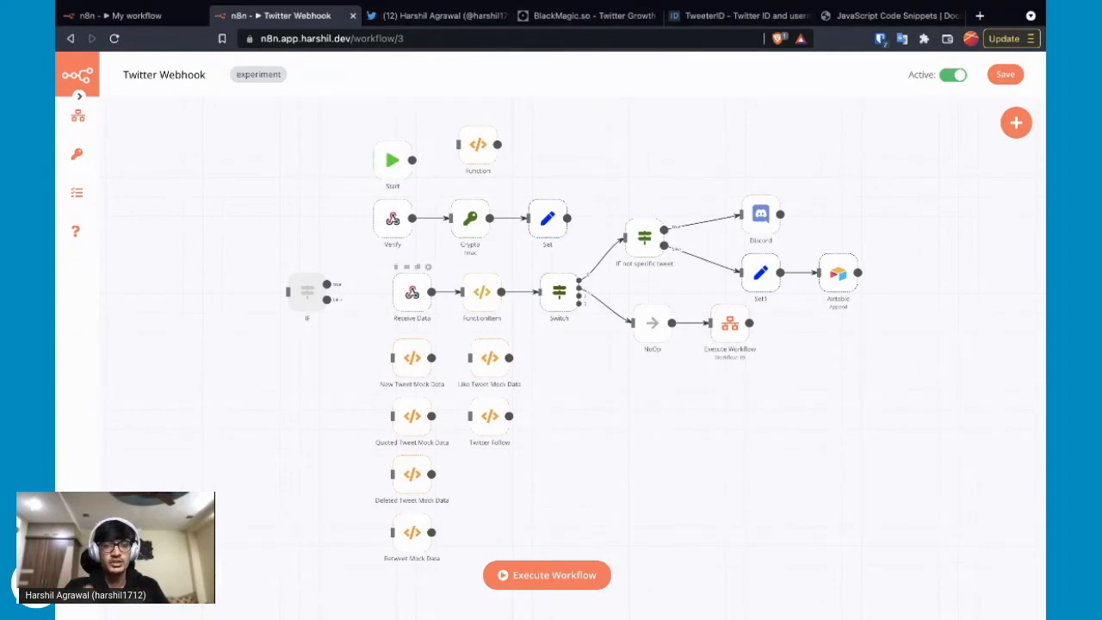
Execute the New Tweet Mock Data node and show its output as JSON
scroll(412, 292, "down", 5)
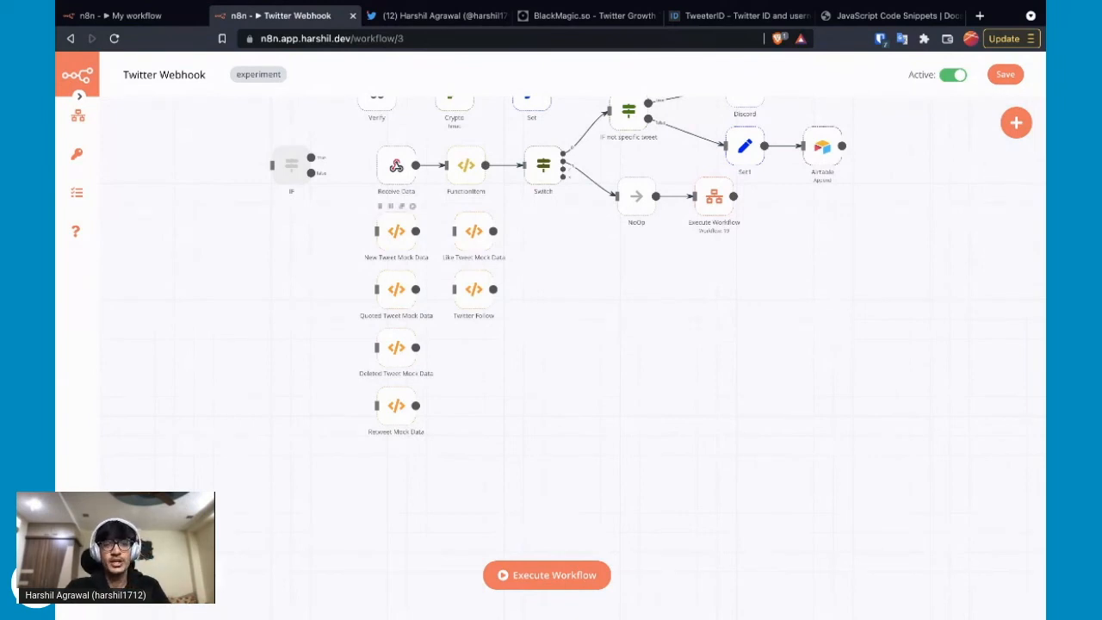
double_click(396, 231)
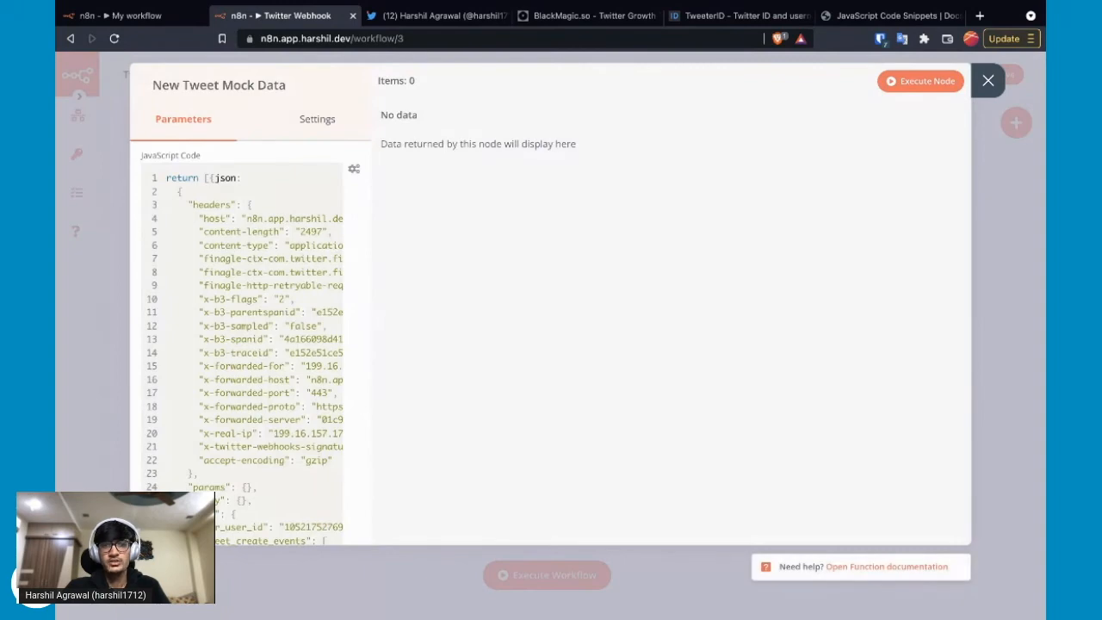
left_click(920, 80)
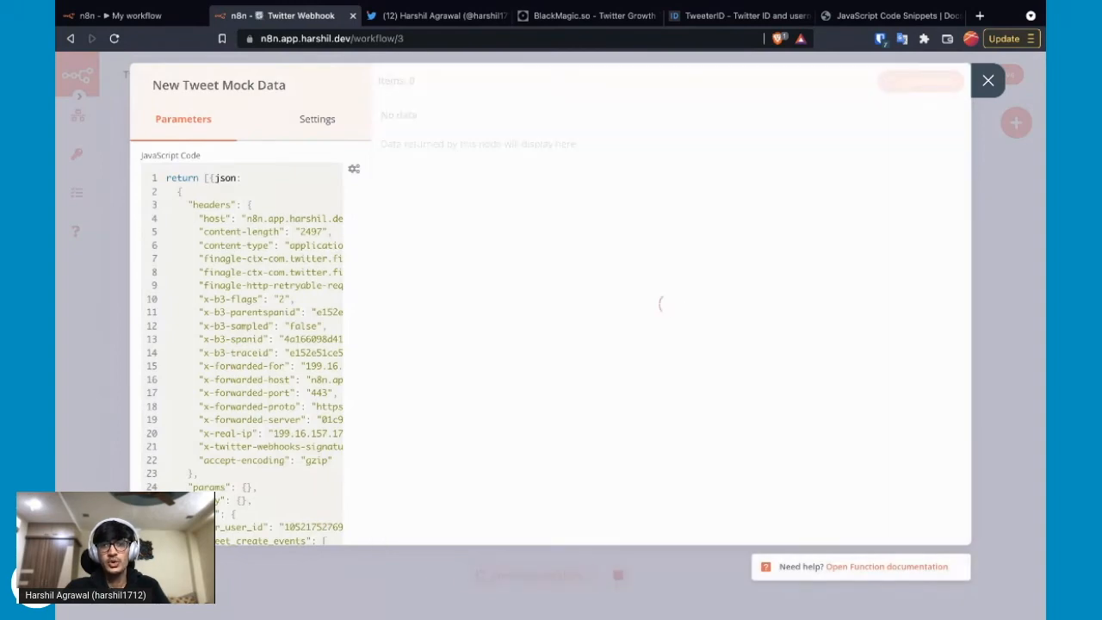
scroll(775, 344, "down", 2)
scroll(775, 345, "up", 2)
scroll(775, 345, "right", 3)
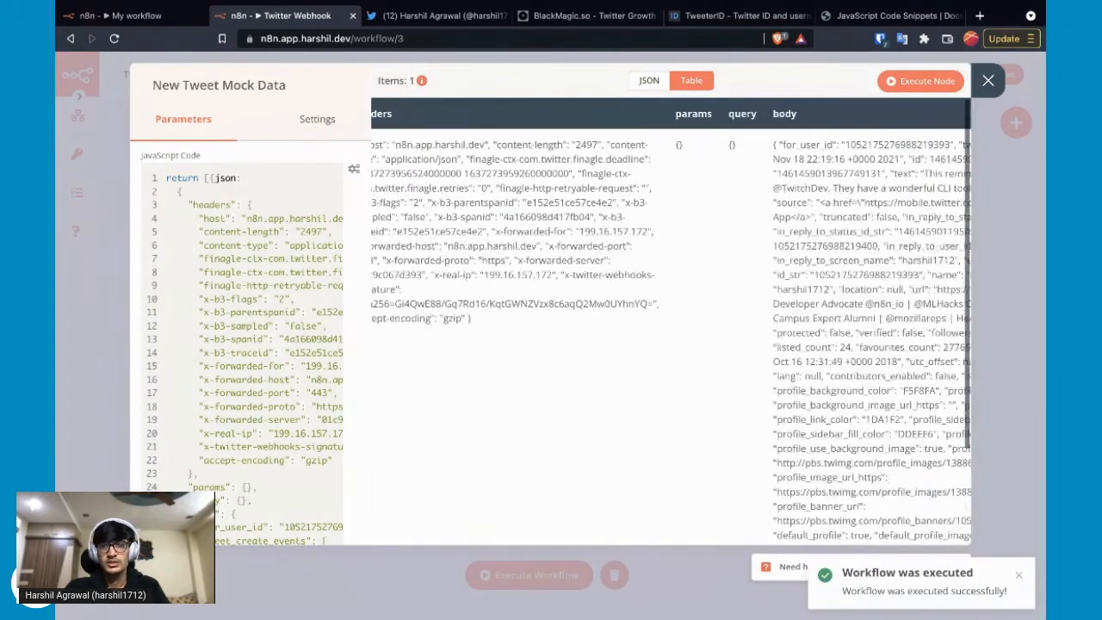
scroll(775, 345, "left", 3)
left_click(649, 80)
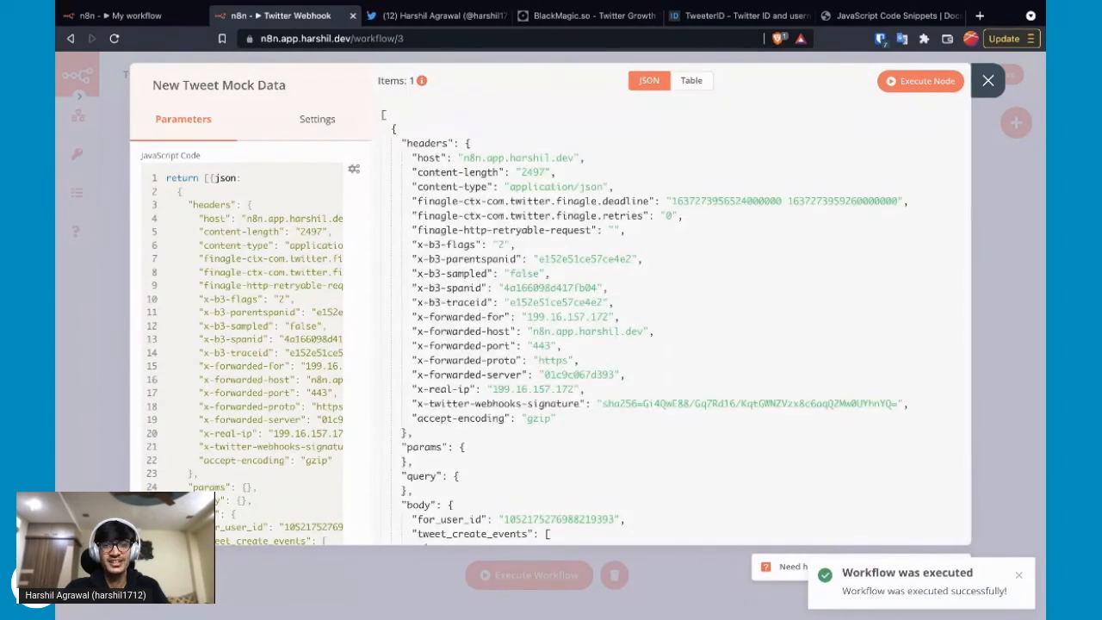
Examine the tweet_create_events section in the New Tweet Mock Data output and close the node
scroll(672, 345, "down", 5)
scroll(672, 345, "down", 1)
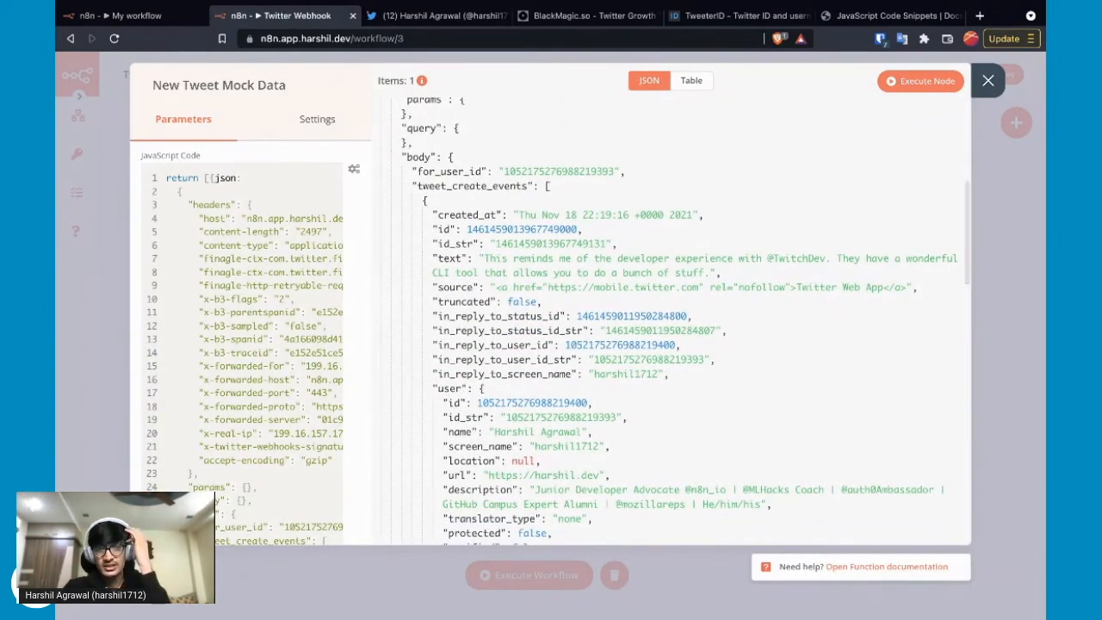
left_click_drag(527, 186, 418, 186)
scroll(672, 345, "down", 3)
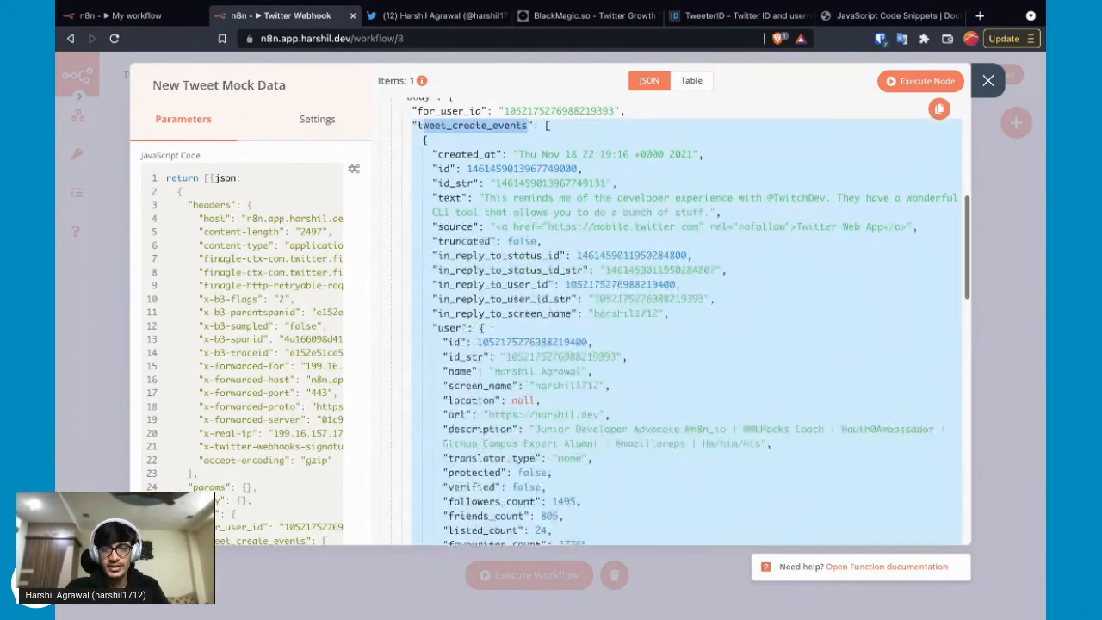
scroll(472, 229, "down", 5)
scroll(472, 229, "up", 15)
left_click(988, 80)
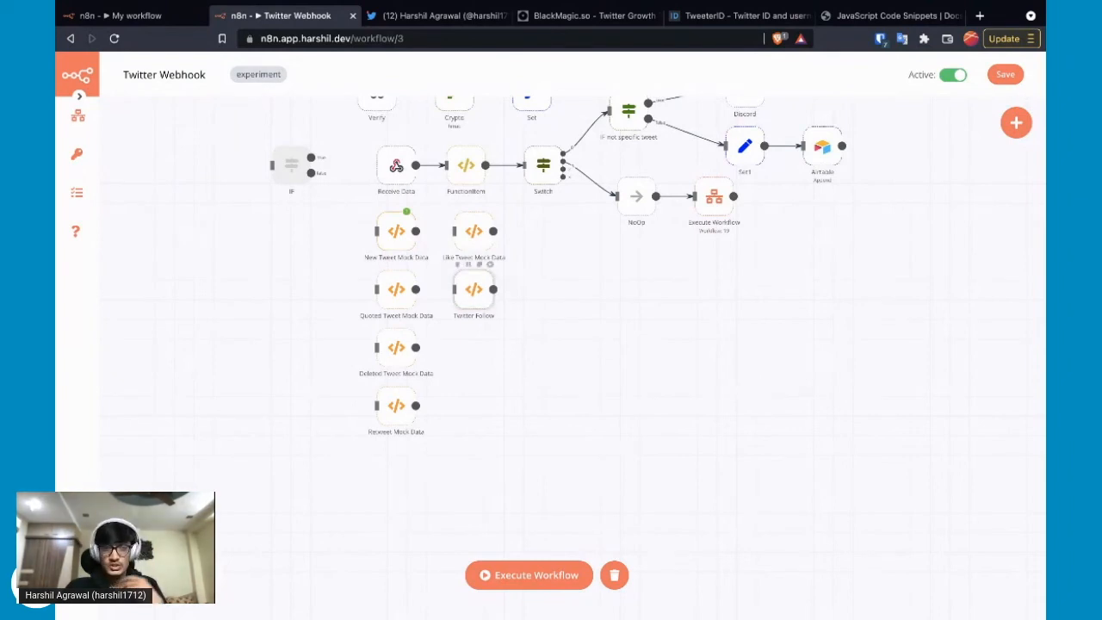
Execute the Twitter Follow node and examine the follow_events section of its output
double_click(474, 288)
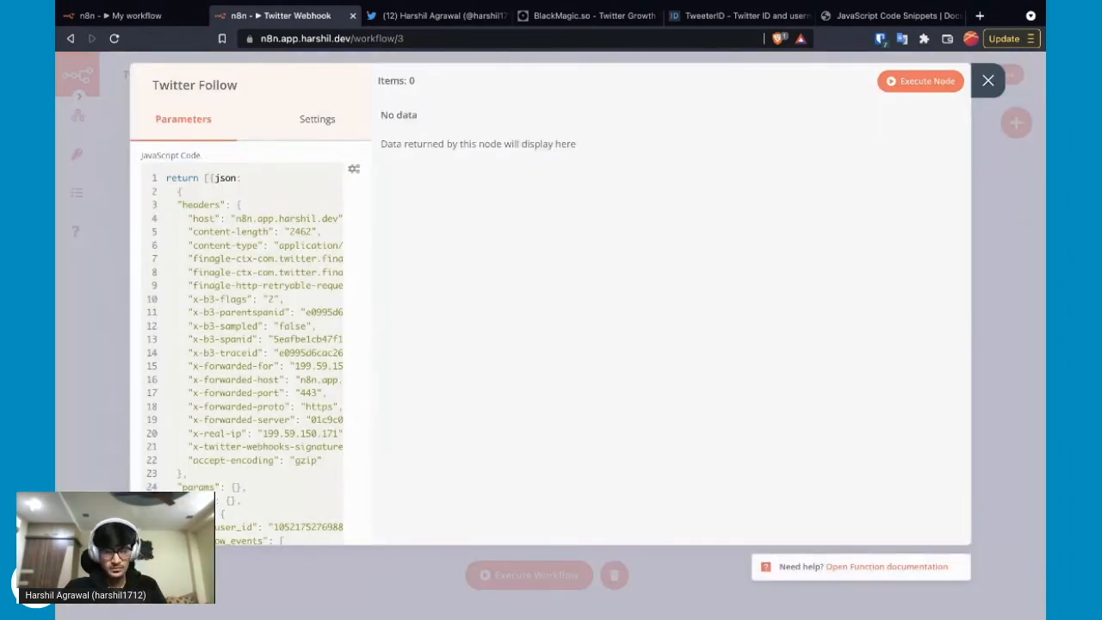
left_click(920, 81)
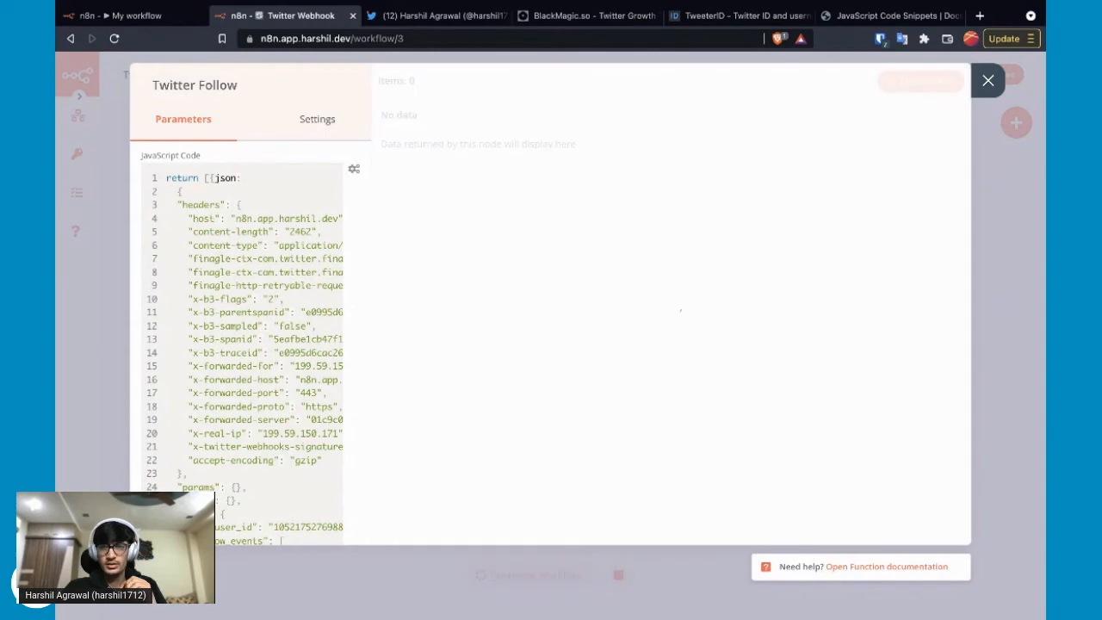
scroll(672, 327, "down", 8)
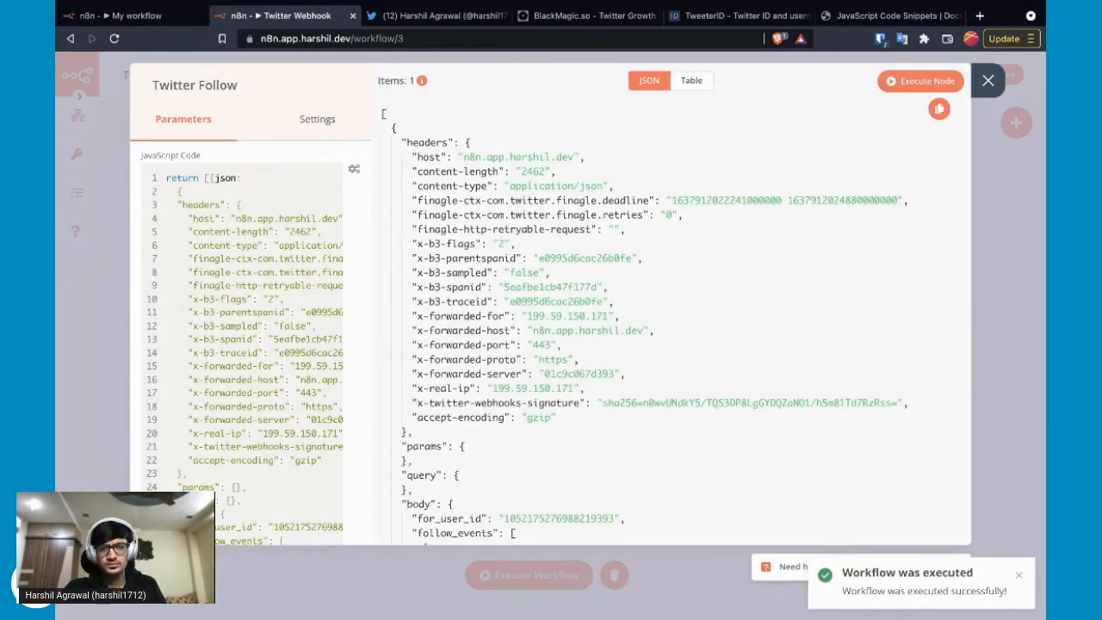
scroll(672, 328, "down", 1)
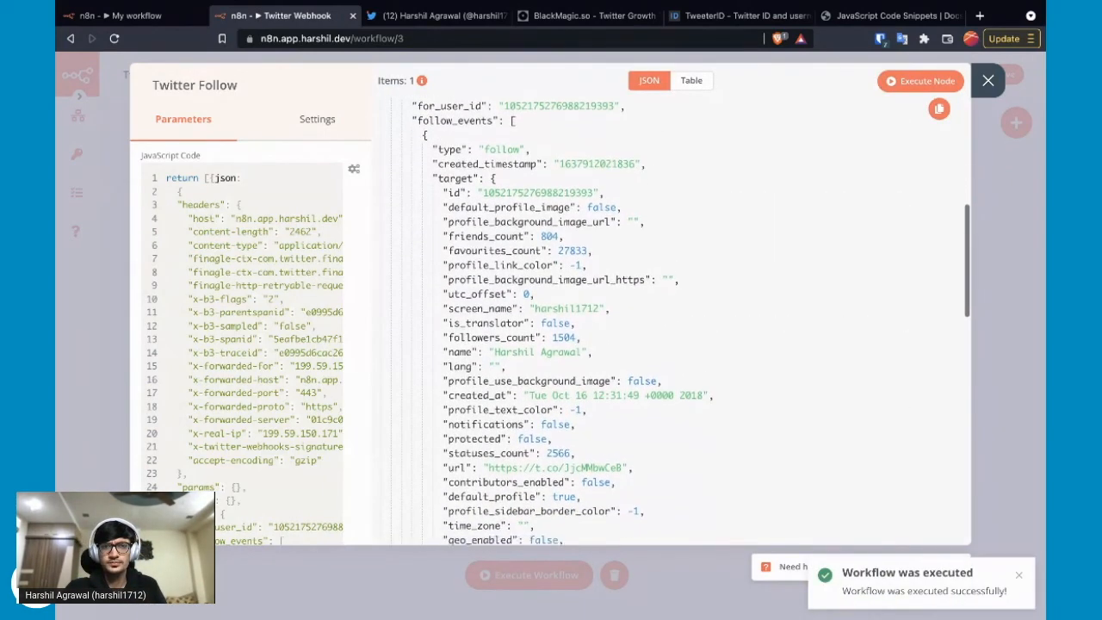
scroll(672, 327, "up", 1)
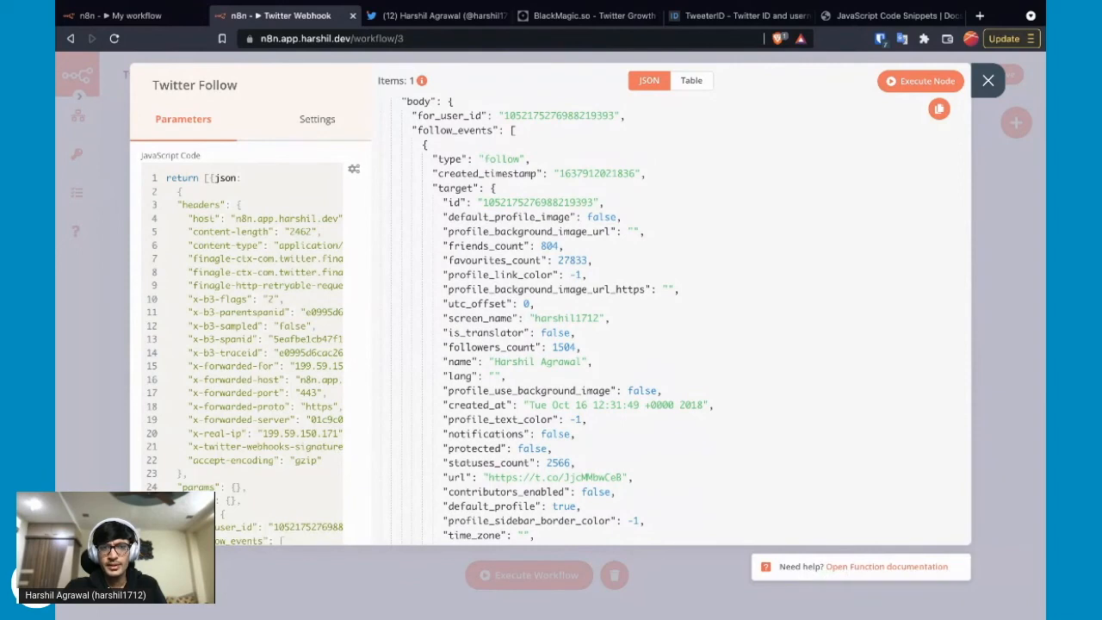
left_click_drag(416, 130, 494, 130)
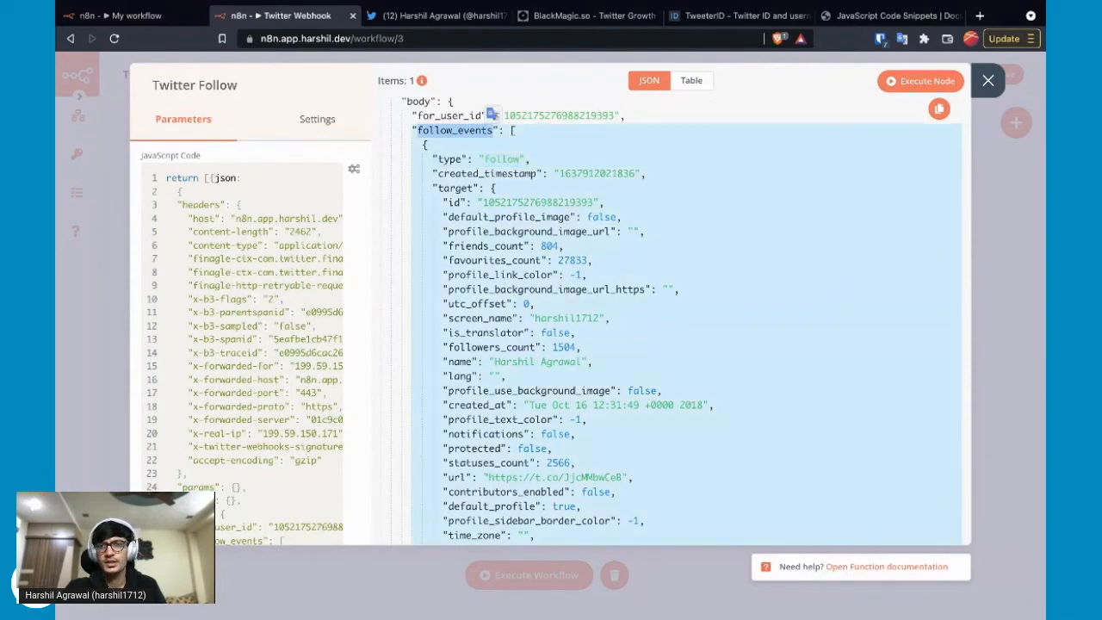
key("Escape")
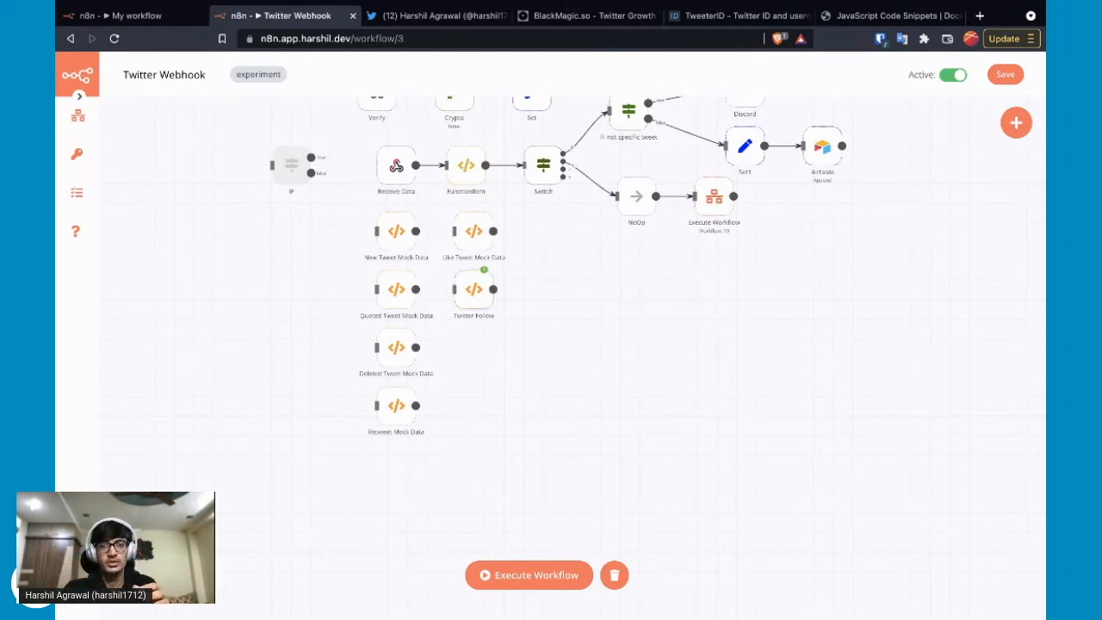
Review the FunctionItem node's JavaScript routing code in the enlarged code editor and close it
mouse_move(466, 165)
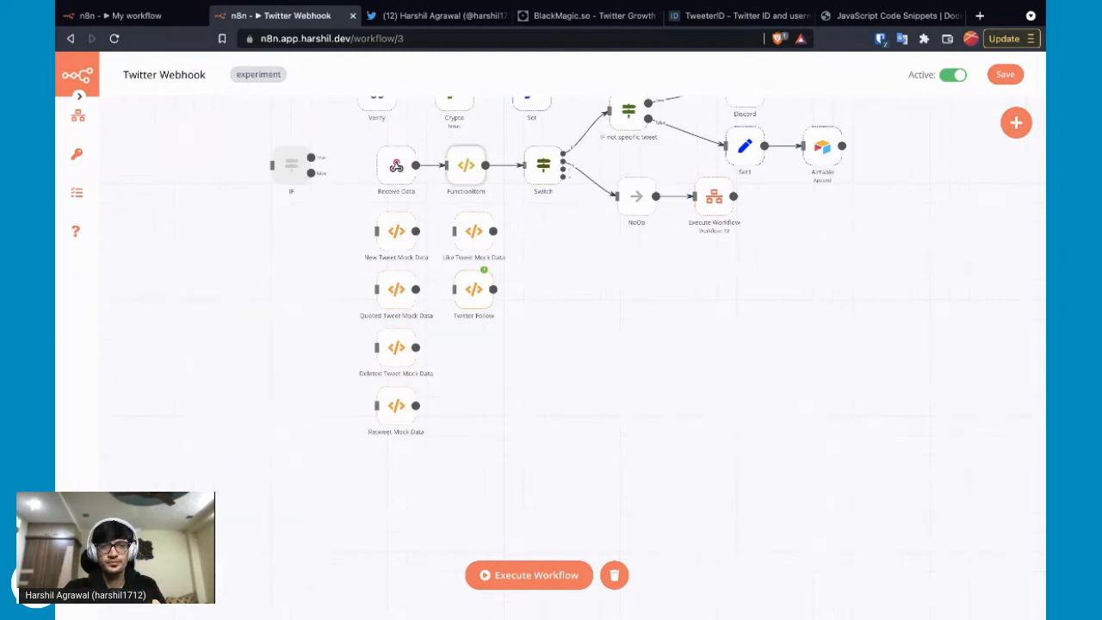
double_click(466, 166)
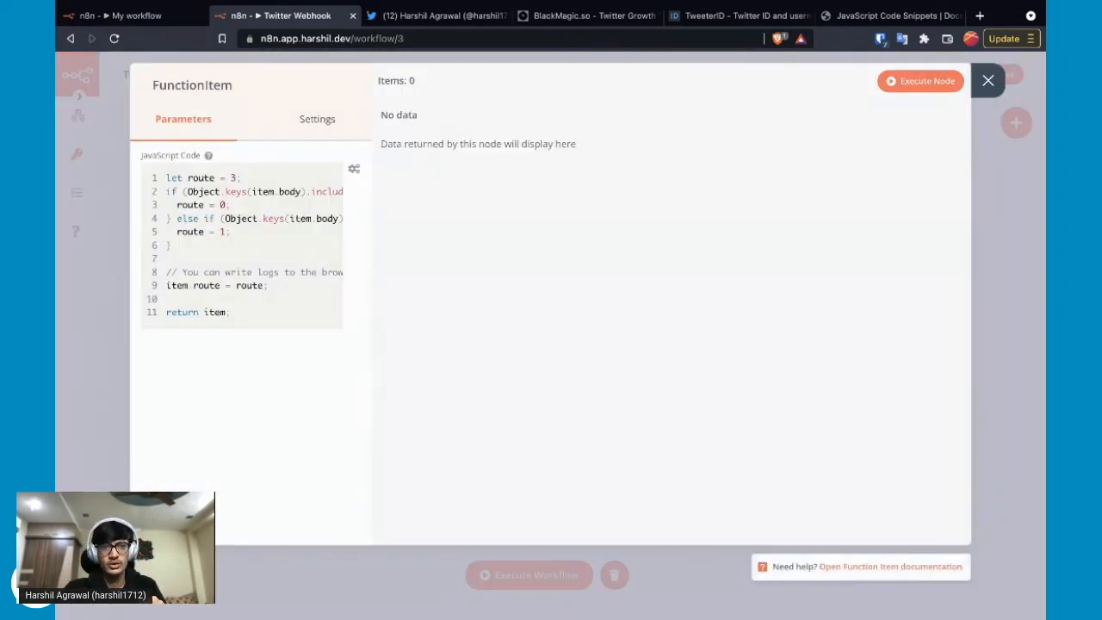
left_click(208, 164)
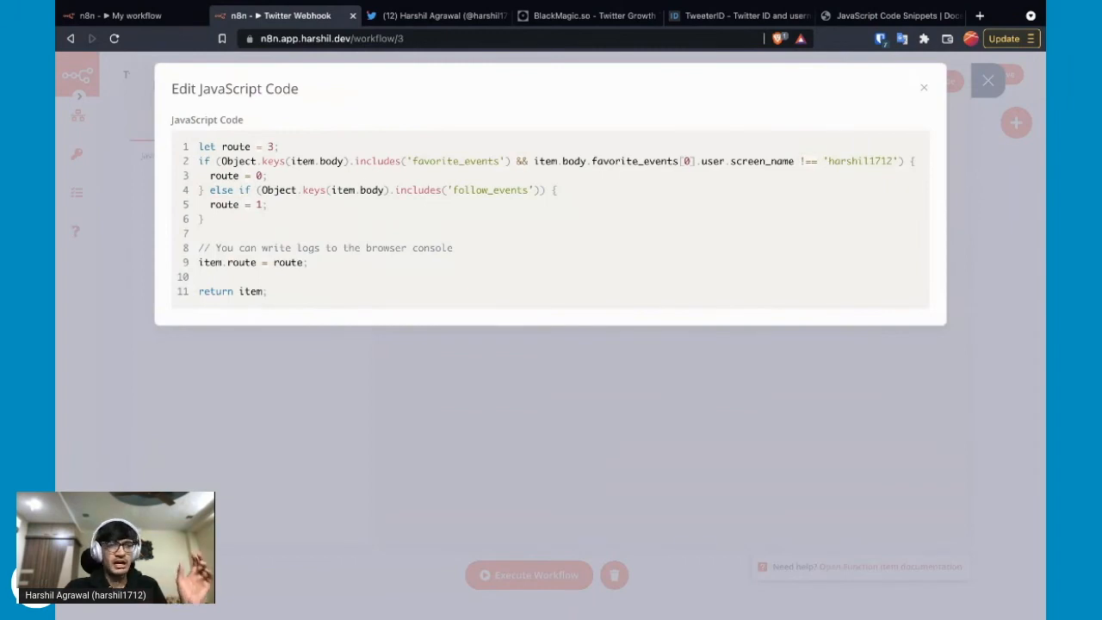
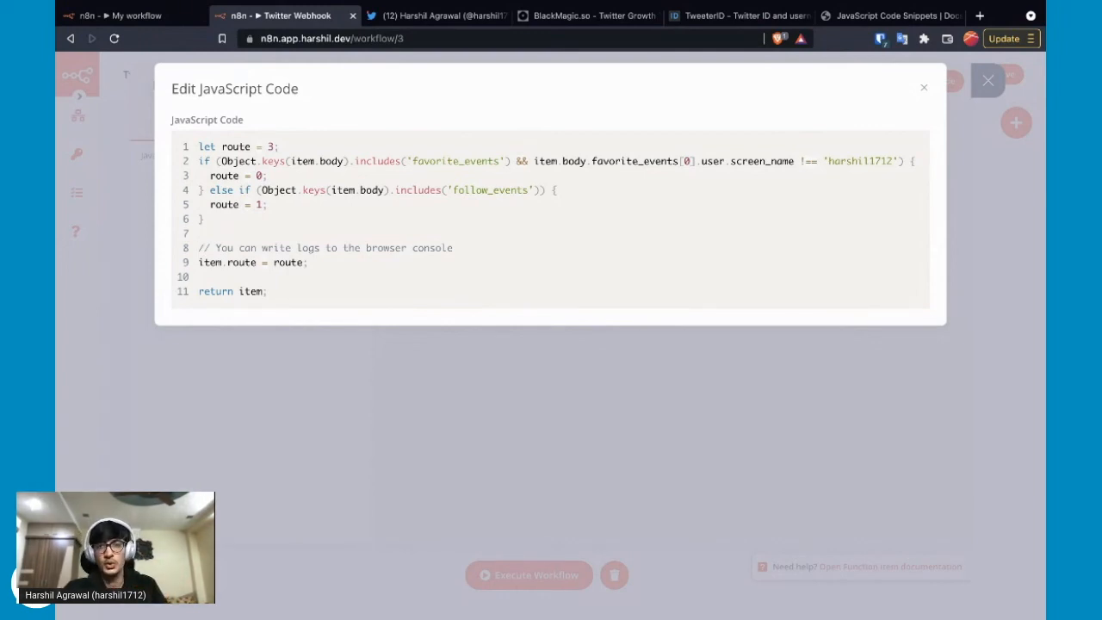
key("Escape")
key("Escape")
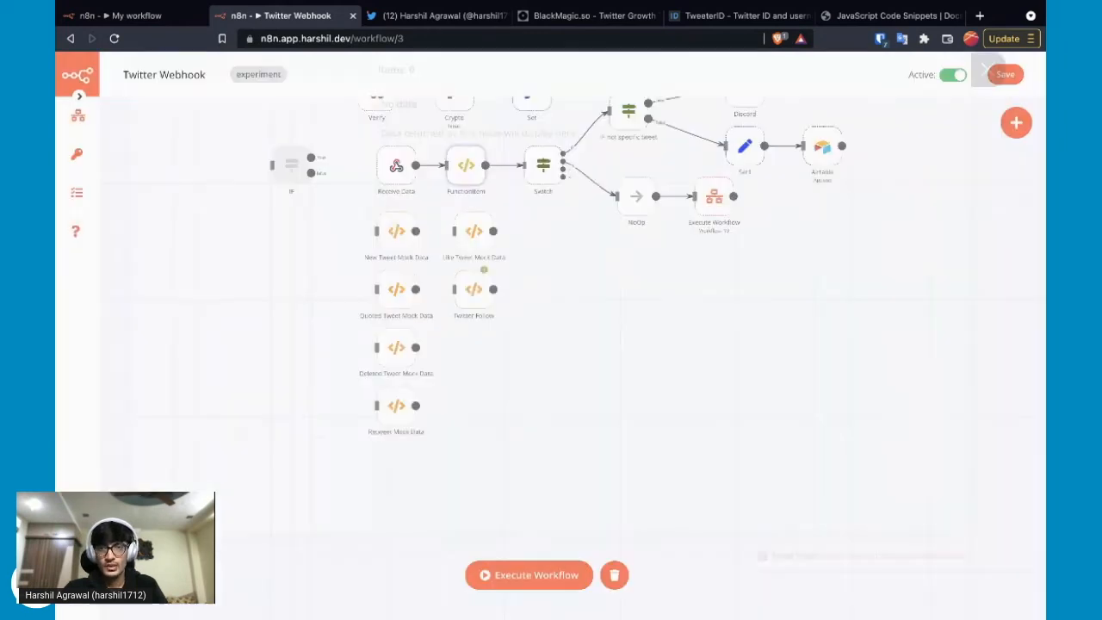
Review the Switch node's Value 1 expression and its routing rules
double_click(554, 187)
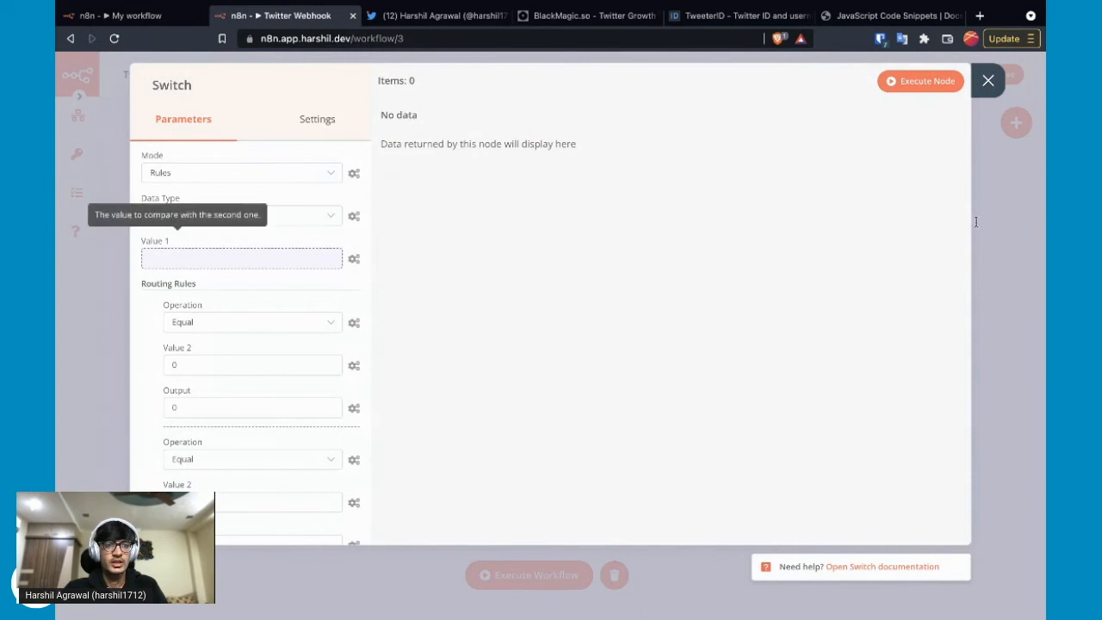
left_click(241, 258)
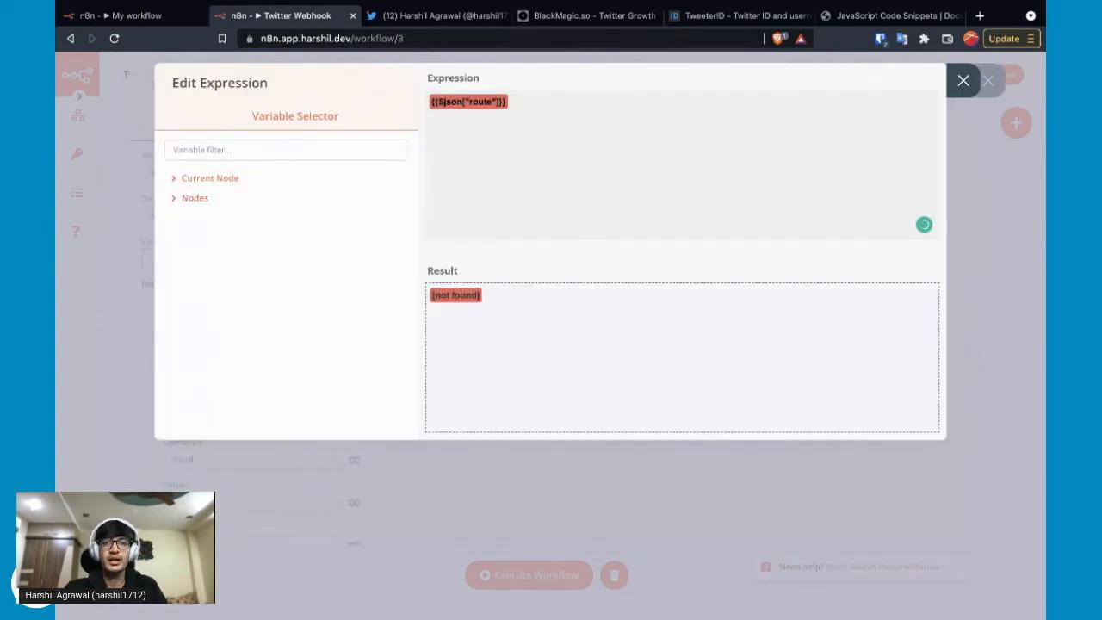
key("Escape")
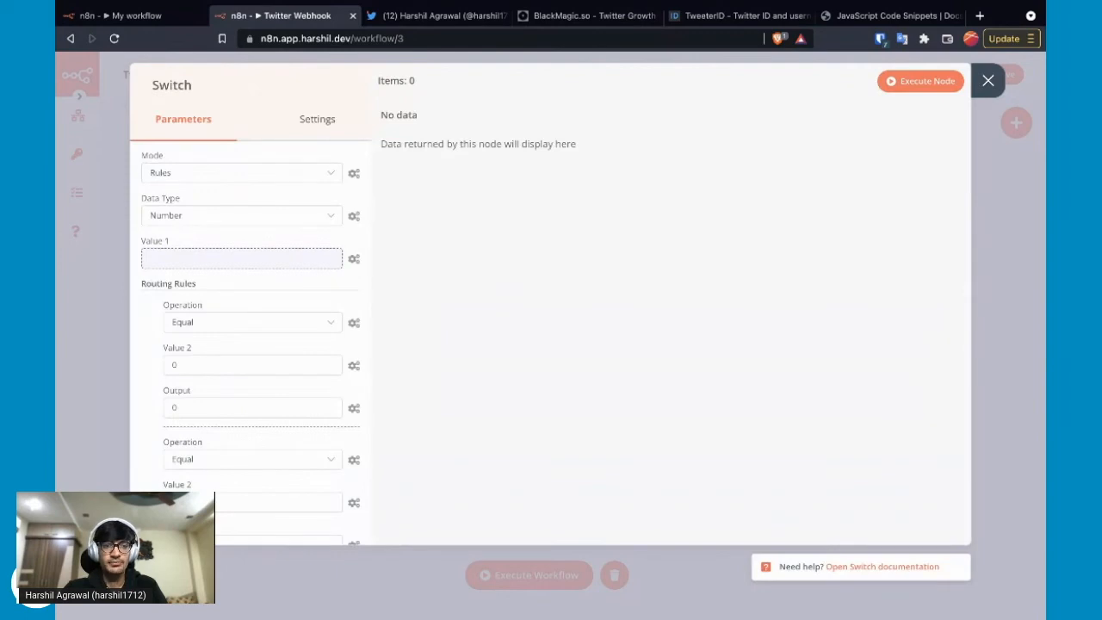
scroll(1038, 367, "down", 2)
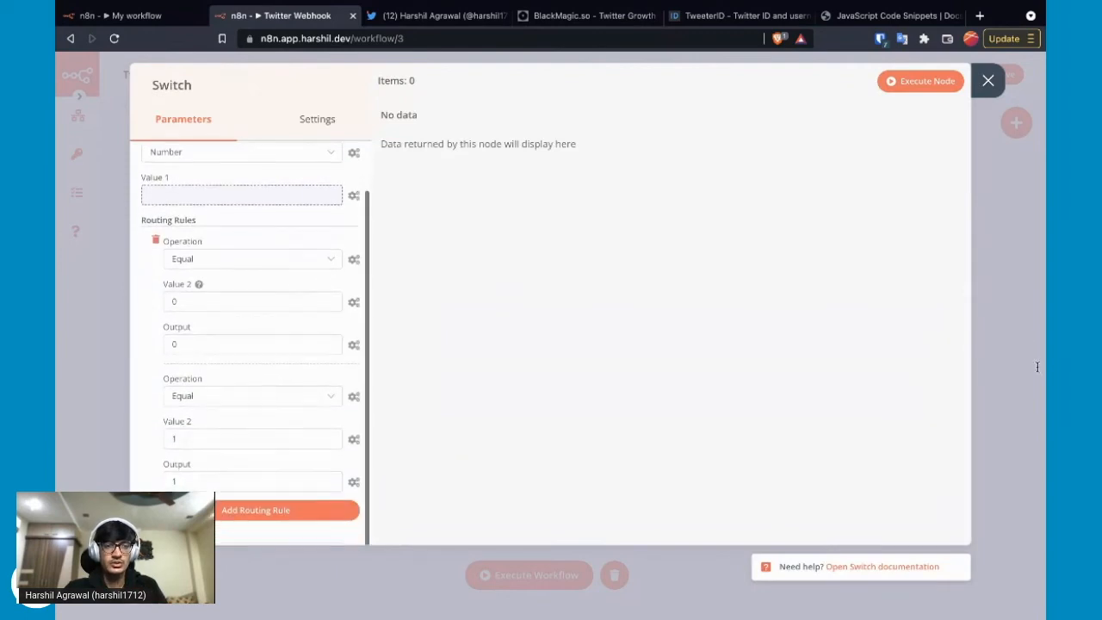
scroll(1038, 367, "down", 1)
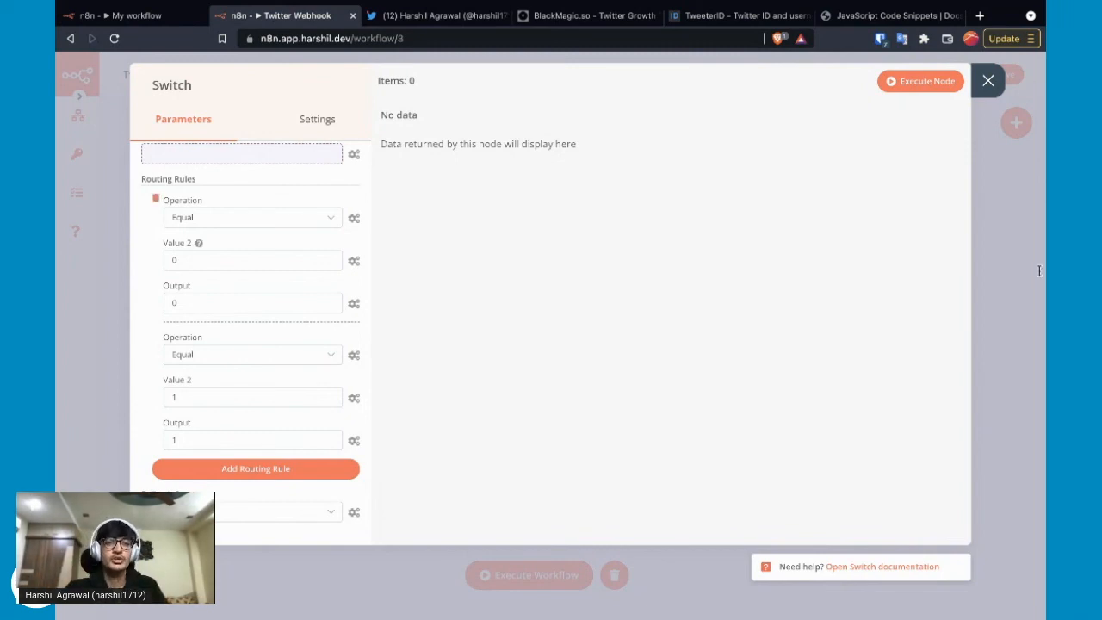
left_click(988, 80)
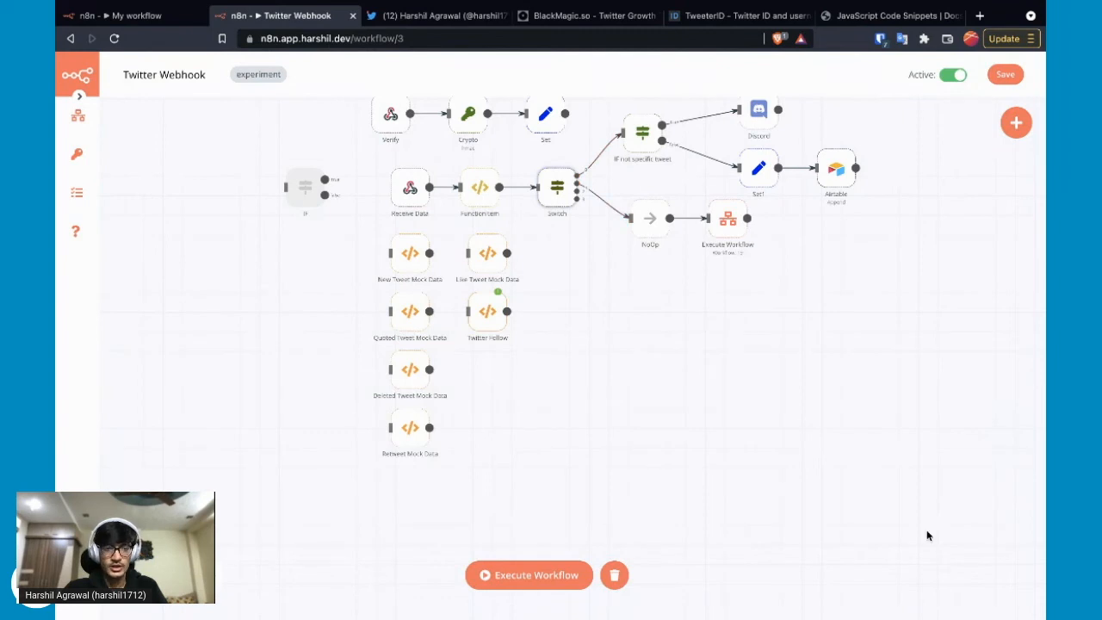
Examine the Switch node's output branches to the IF not specific tweet and NoOp nodes
key("plus")
key("plus")
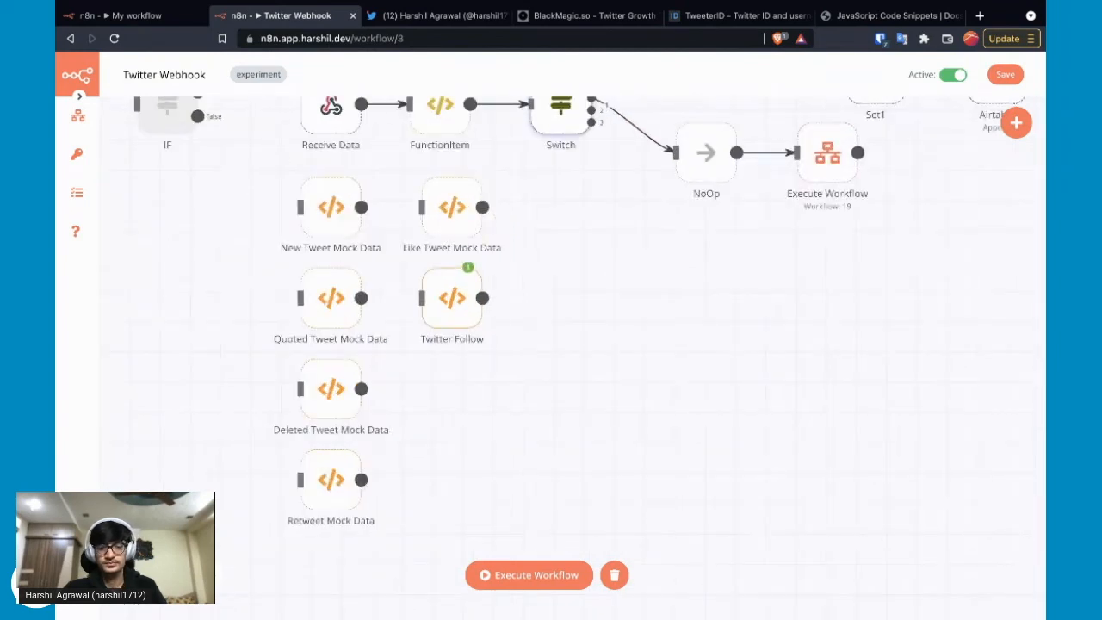
mouse_move(593, 299)
left_mouse_down()
mouse_move(580, 393)
mouse_move(515, 481)
left_mouse_up()
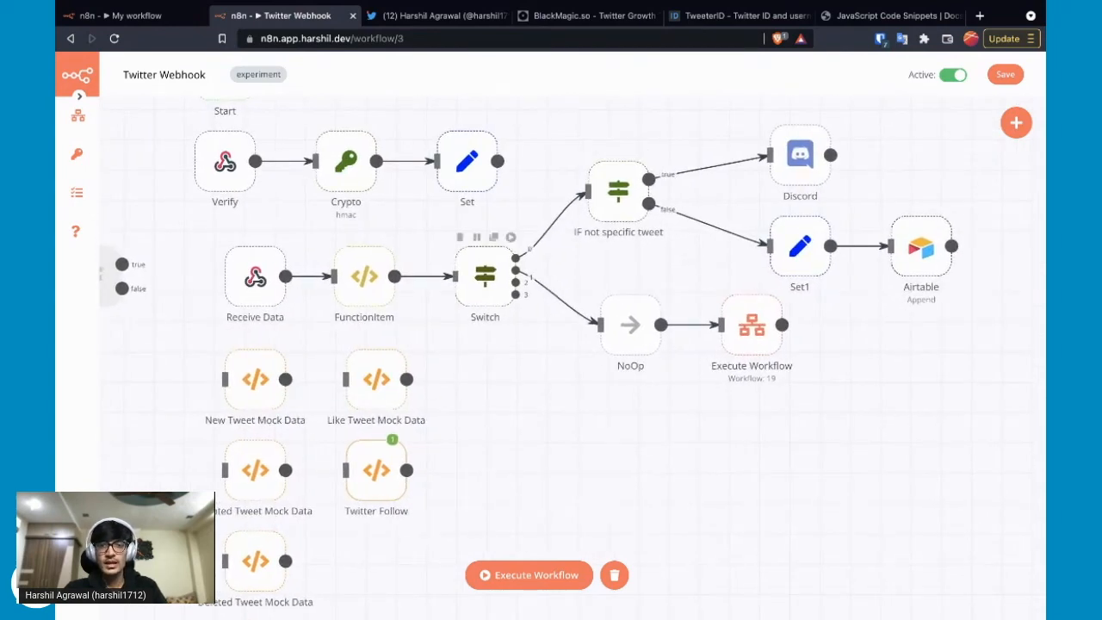
Check the output index assigned to each routing rule in the Switch node and close it
double_click(485, 274)
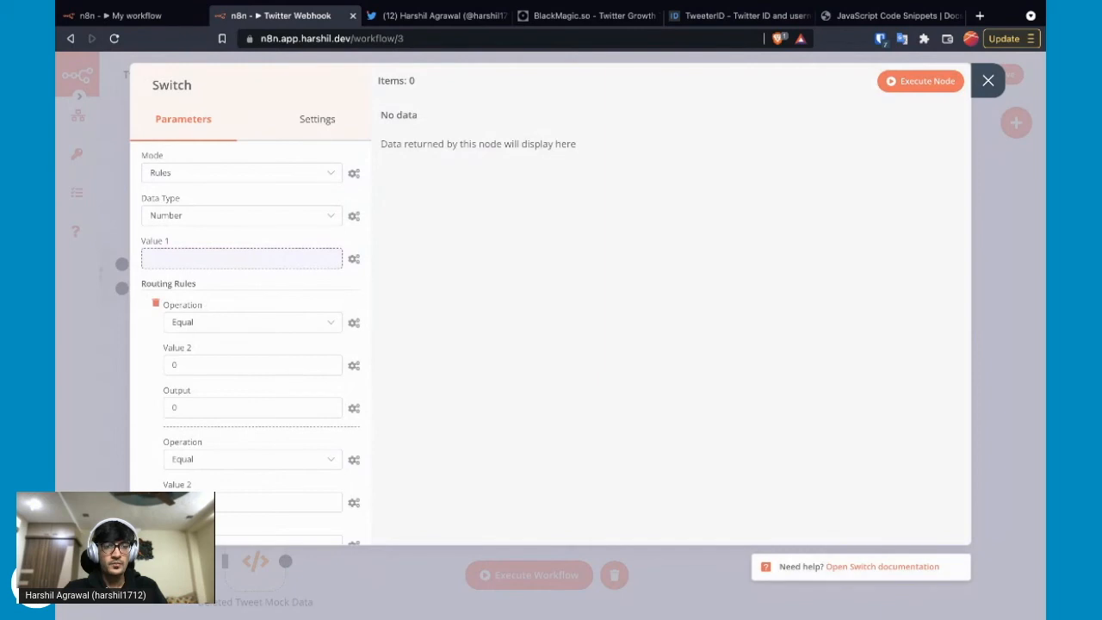
scroll(205, 307, "down", 2)
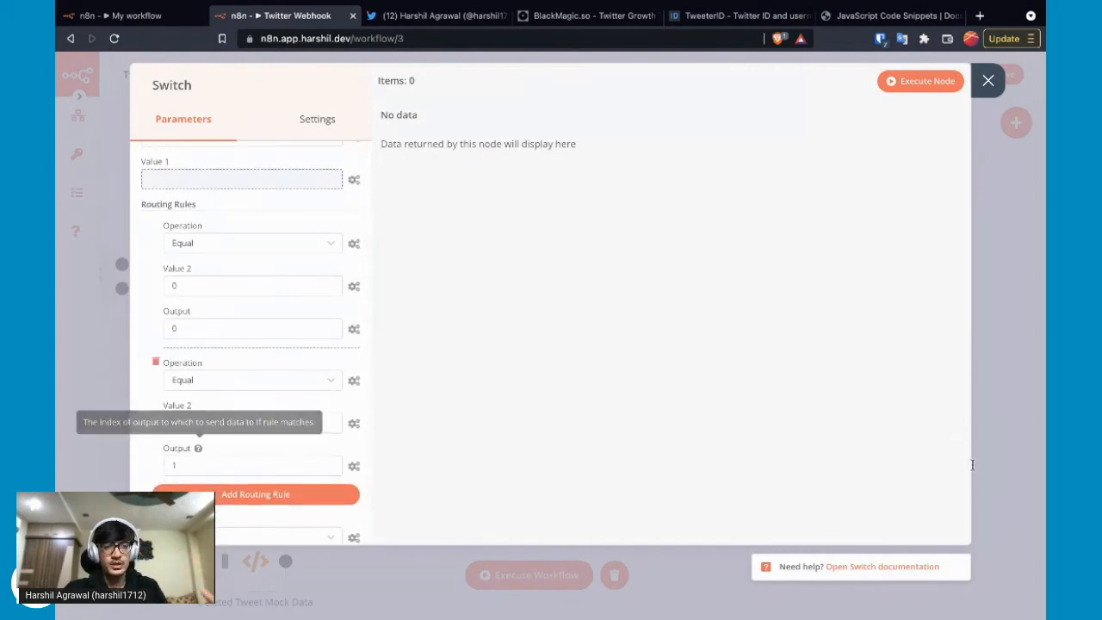
left_click(988, 80)
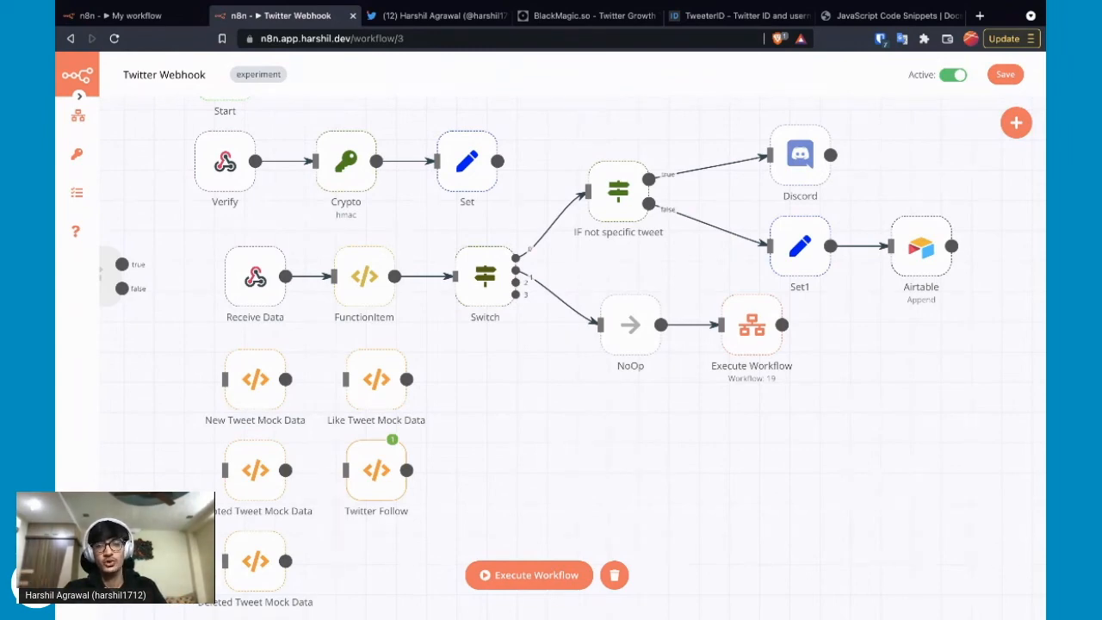
Check the source and workflow ID set in the Execute Workflow node and close it
double_click(752, 324)
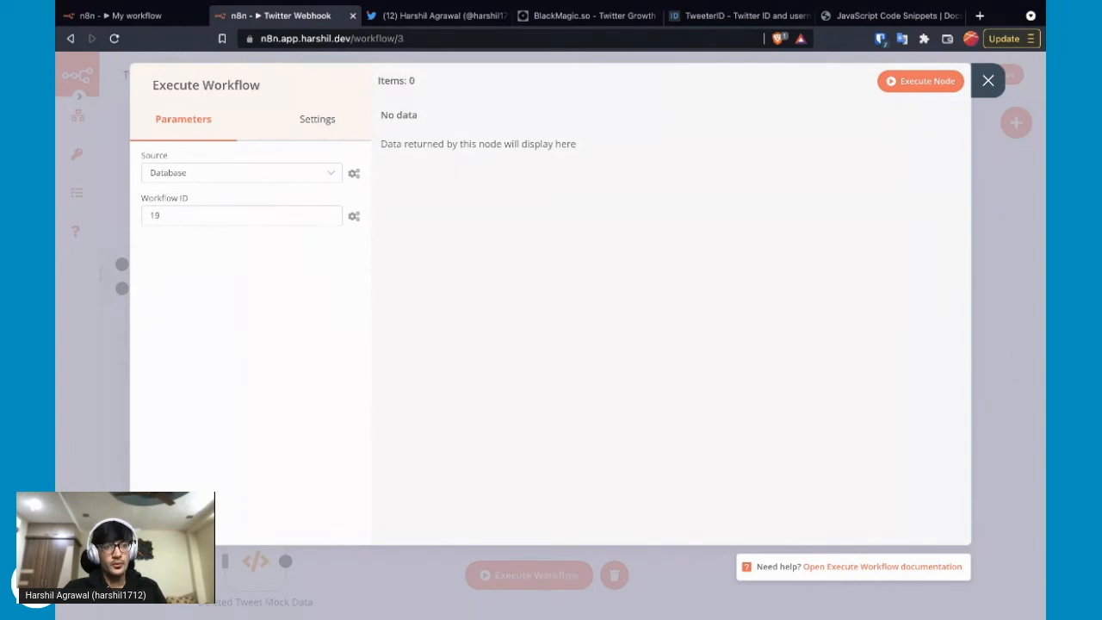
double_click(156, 216)
left_click(964, 216)
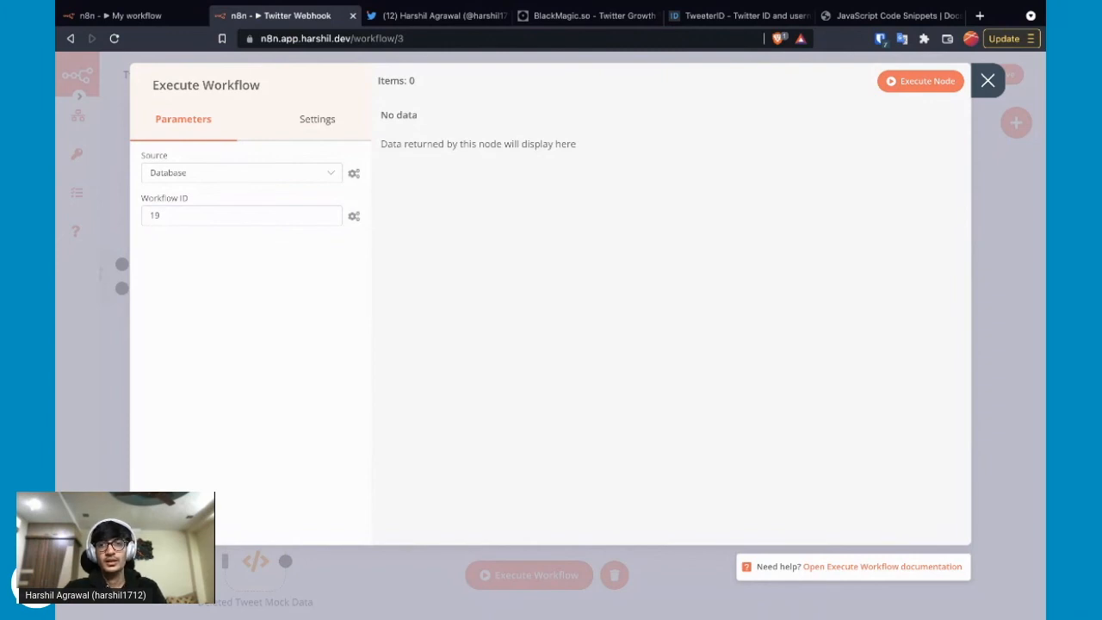
left_click(988, 80)
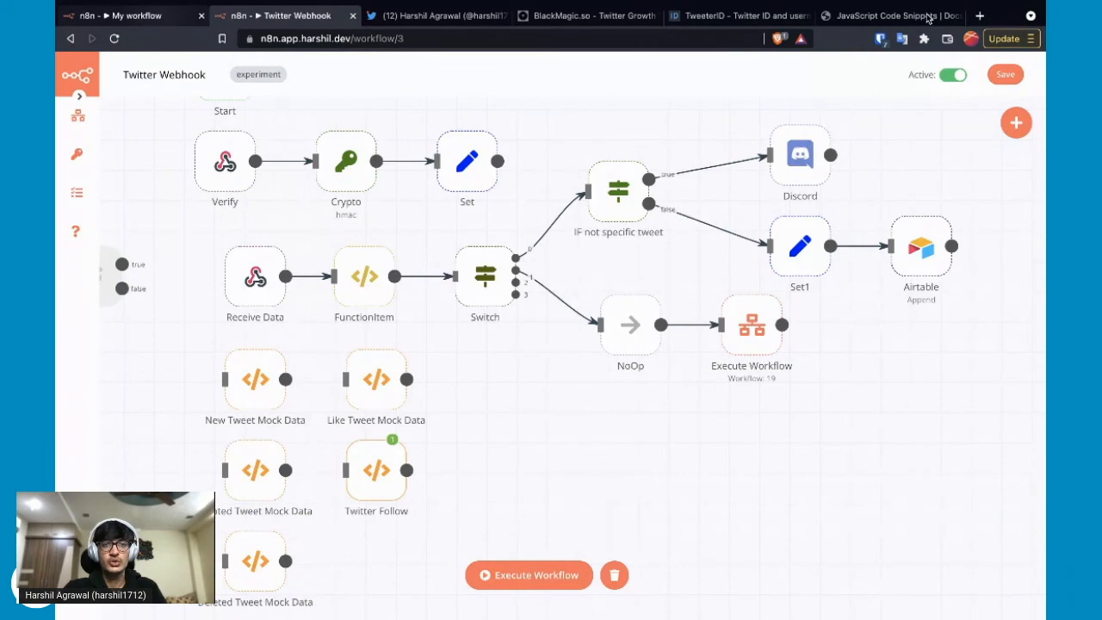
Switch to the Twitter Banner Demo workflow's browser tab and open the saved Twitter Banner workflow there
left_click(130, 15)
mouse_move(78, 116)
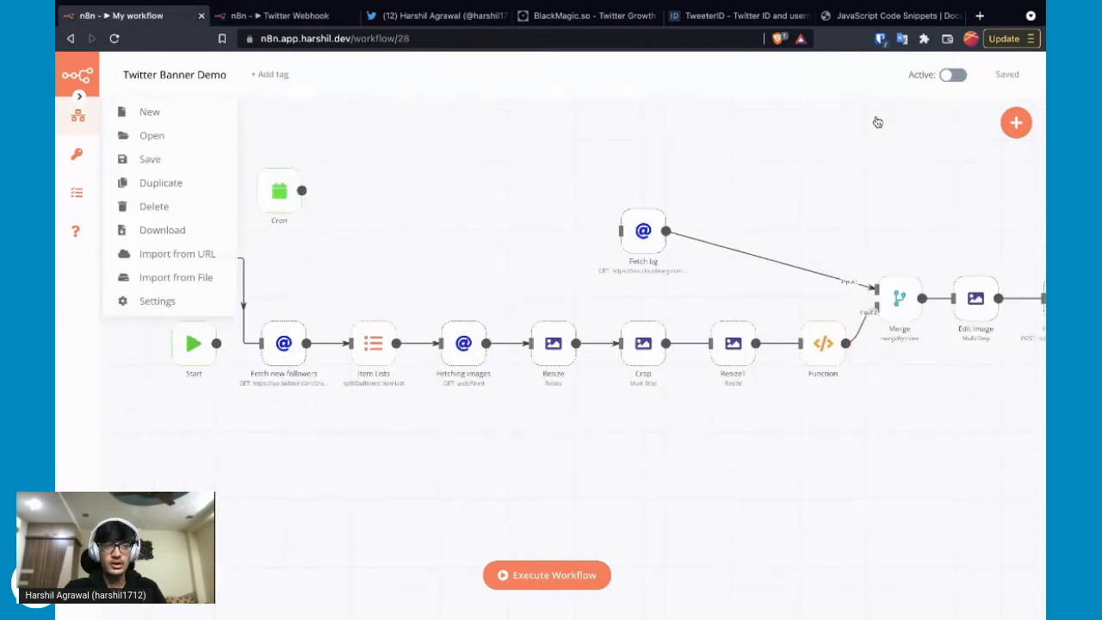
left_click(138, 135)
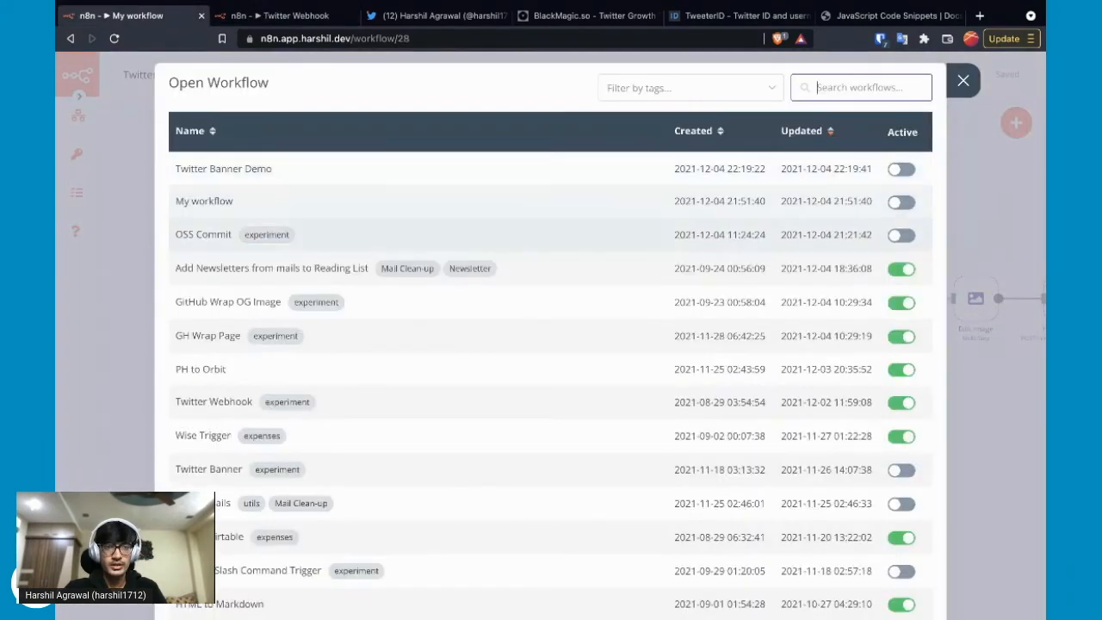
scroll(551, 258, "down", 3)
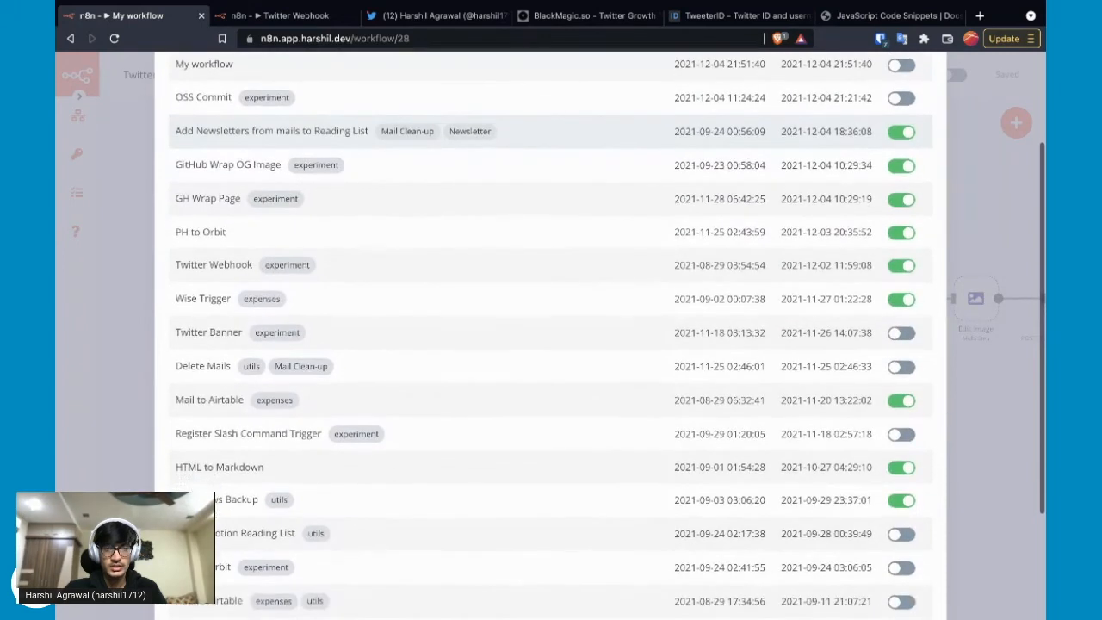
left_click(209, 332)
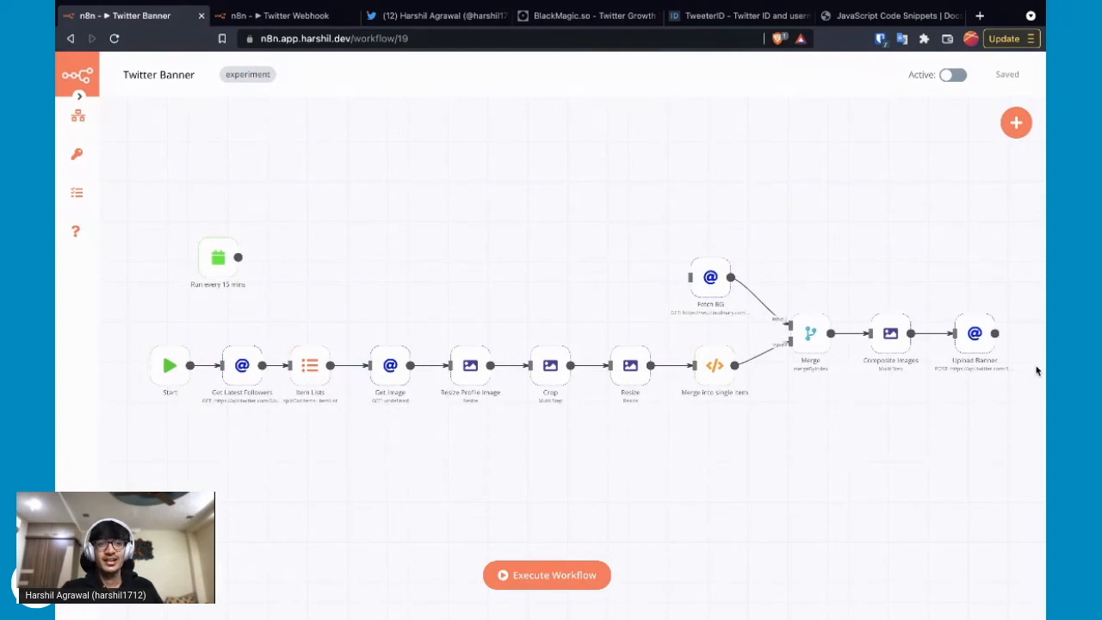
Return to the Twitter Webhook workflow and review the values defined in the Set1 node
left_click(280, 16)
mouse_move(618, 191)
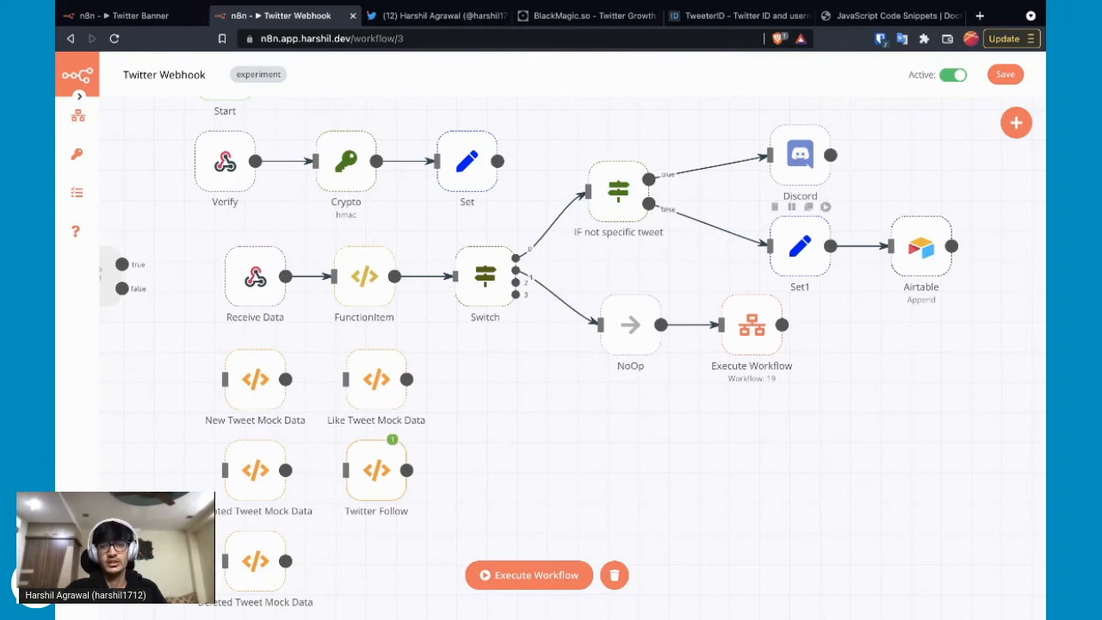
double_click(800, 246)
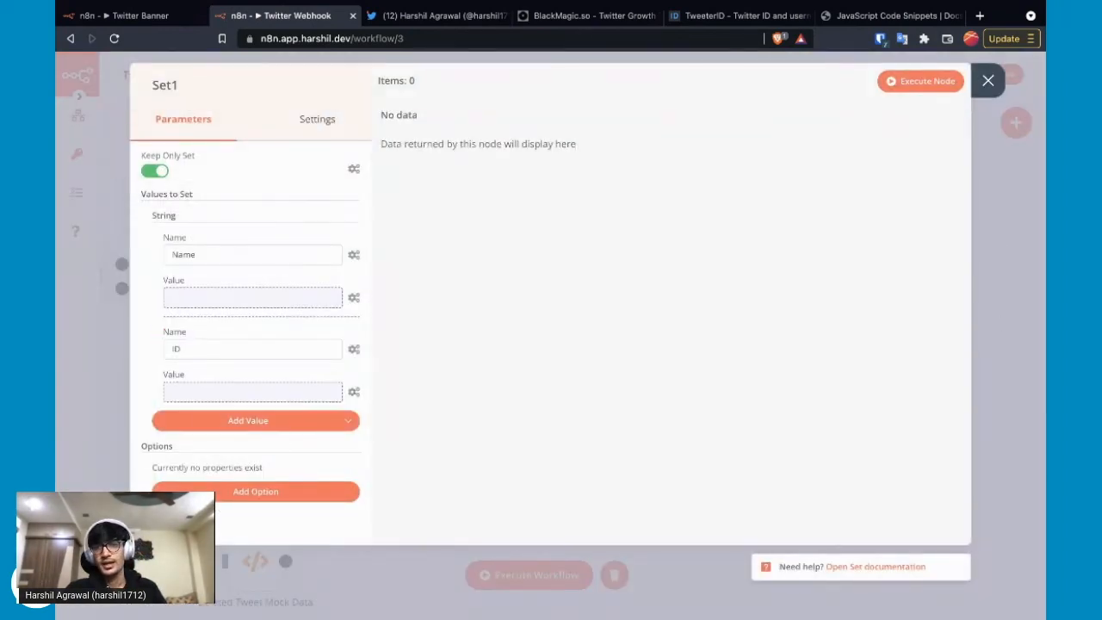
key("Escape")
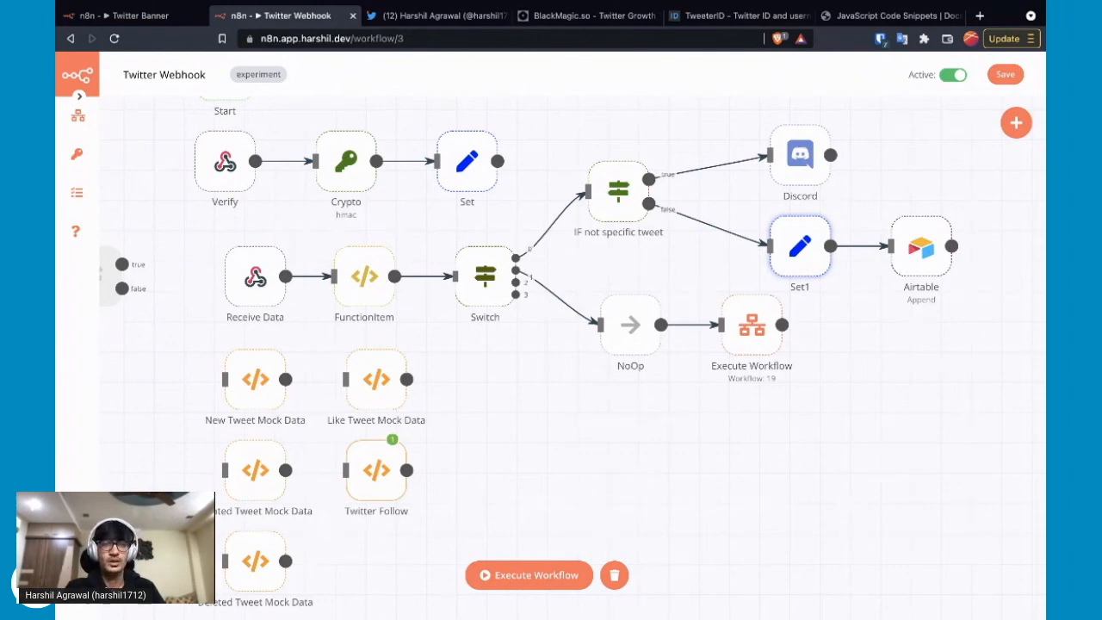
Close the enlarged banner on the open Twitter profile and look through the profile page and its tweets
left_click(121, 15)
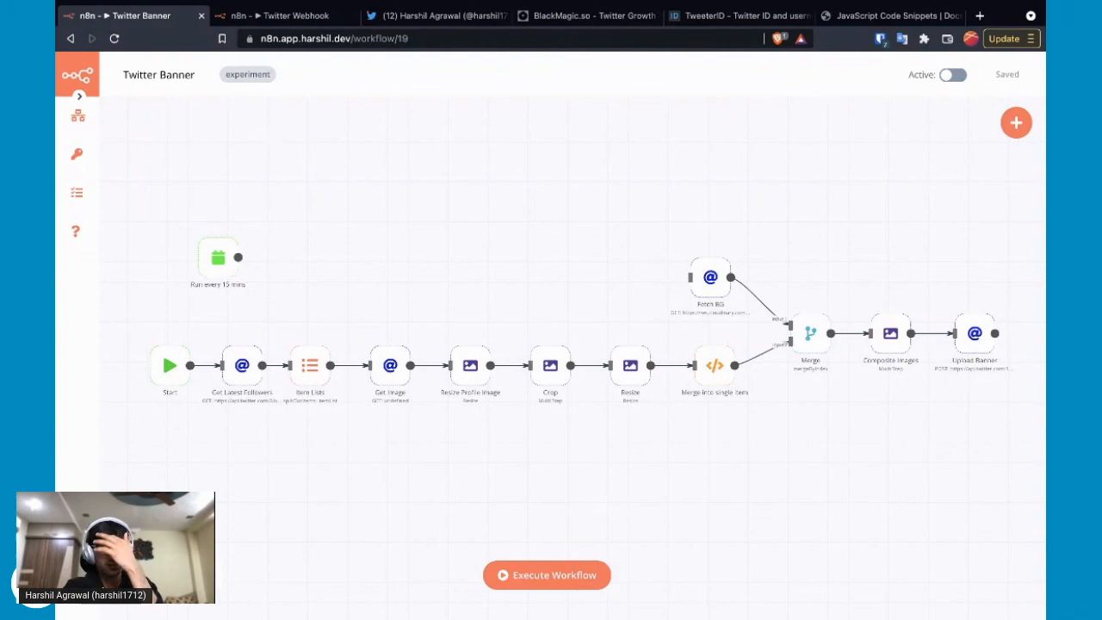
left_click(437, 15)
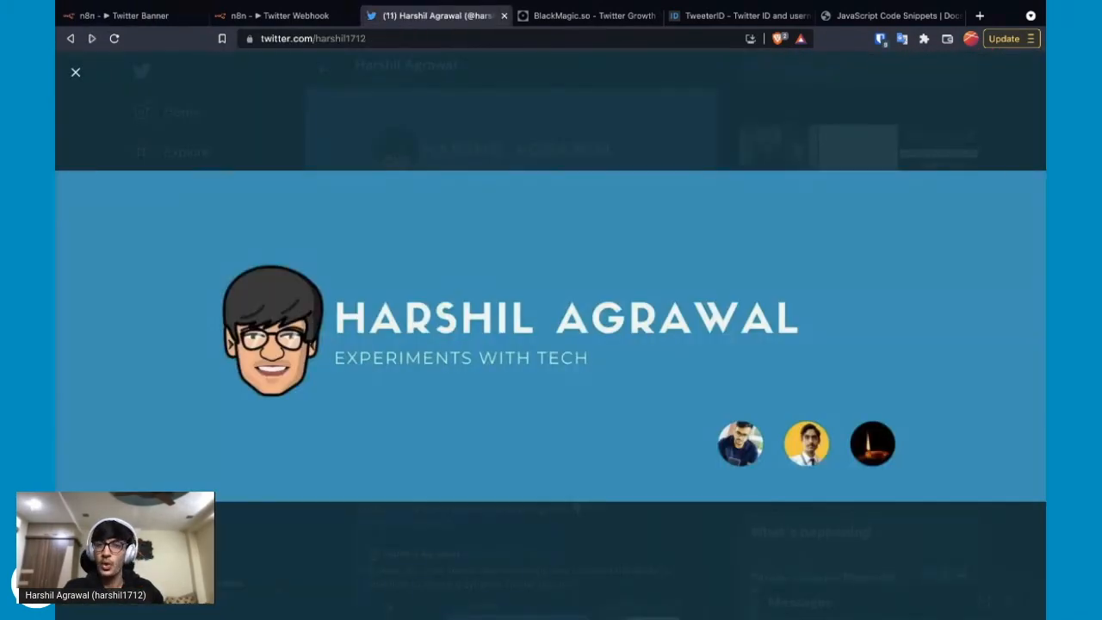
key("Escape")
scroll(516, 345, "down", 3)
scroll(517, 344, "down", 5)
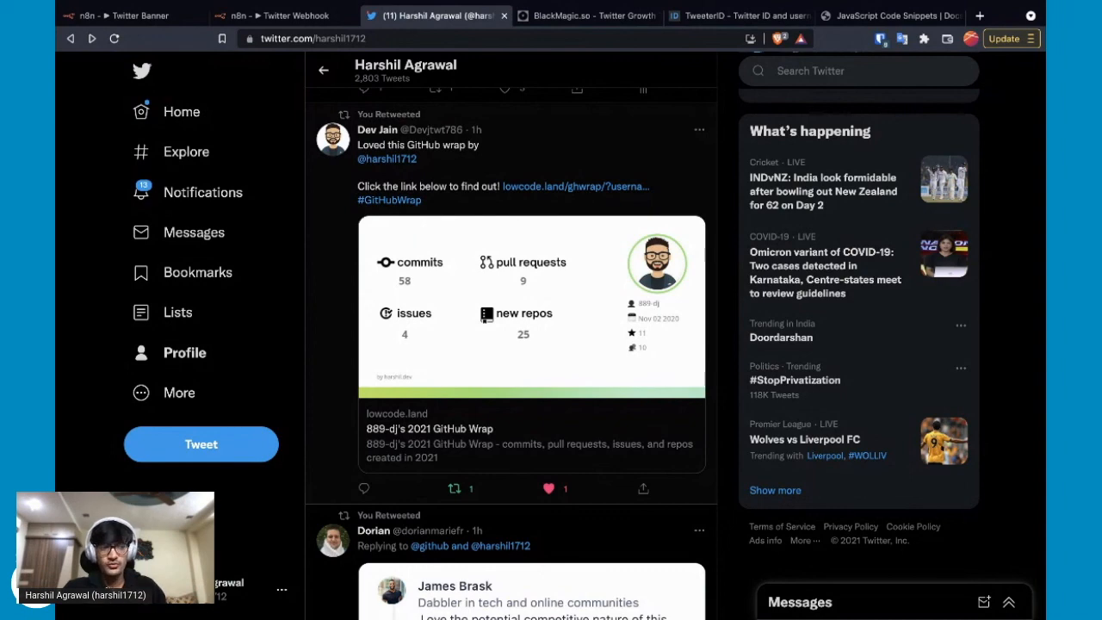
scroll(512, 344, "up", 4)
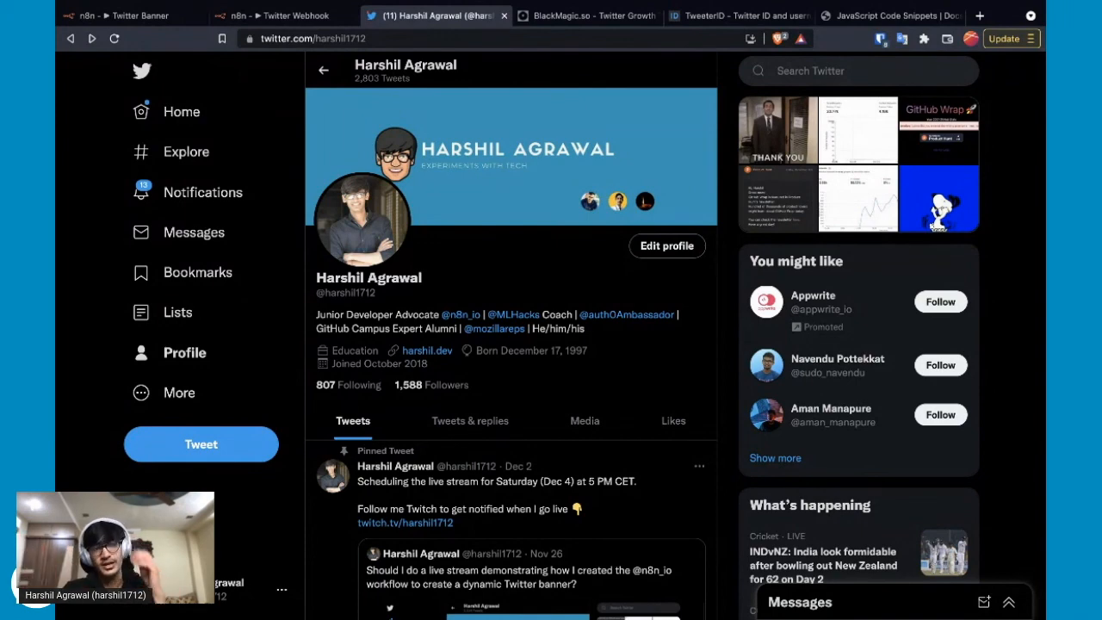
Return to the Twitter Banner workflow and review the Get Image node's request parameters
key("super+1")
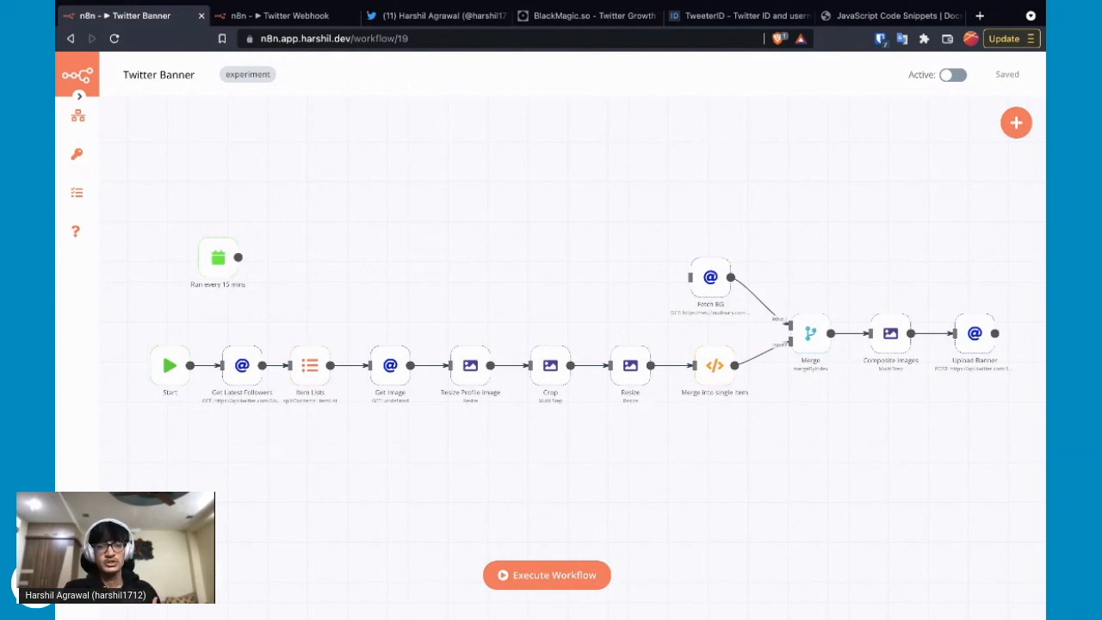
double_click(390, 365)
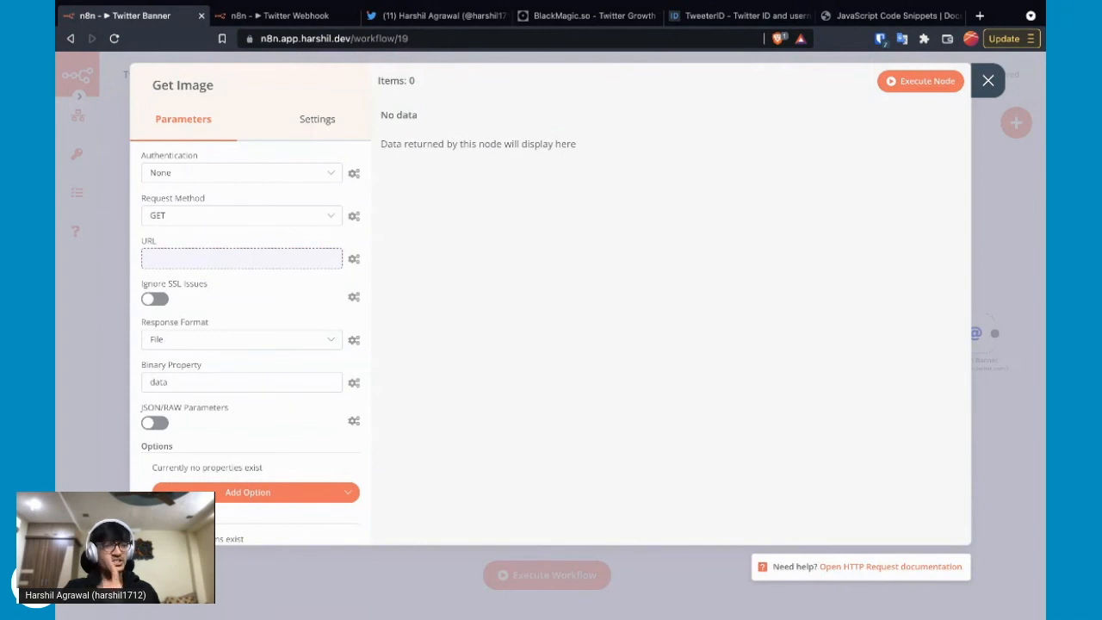
key("Escape")
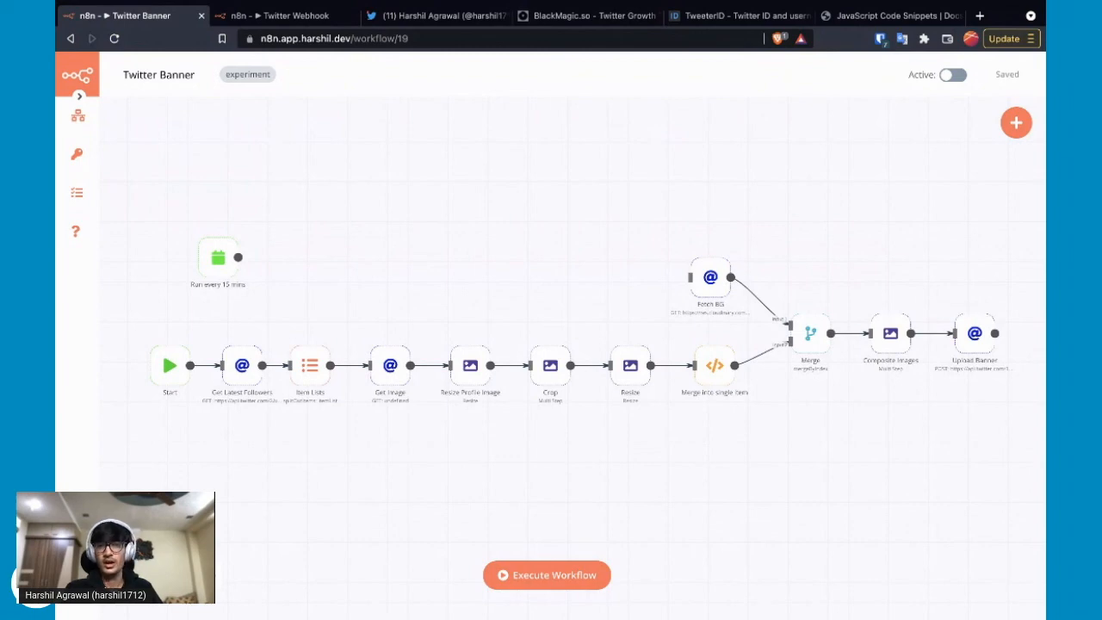
Open n8n.io/workflows in a new browser tab and browse the shared workflow templates
left_click(980, 16)
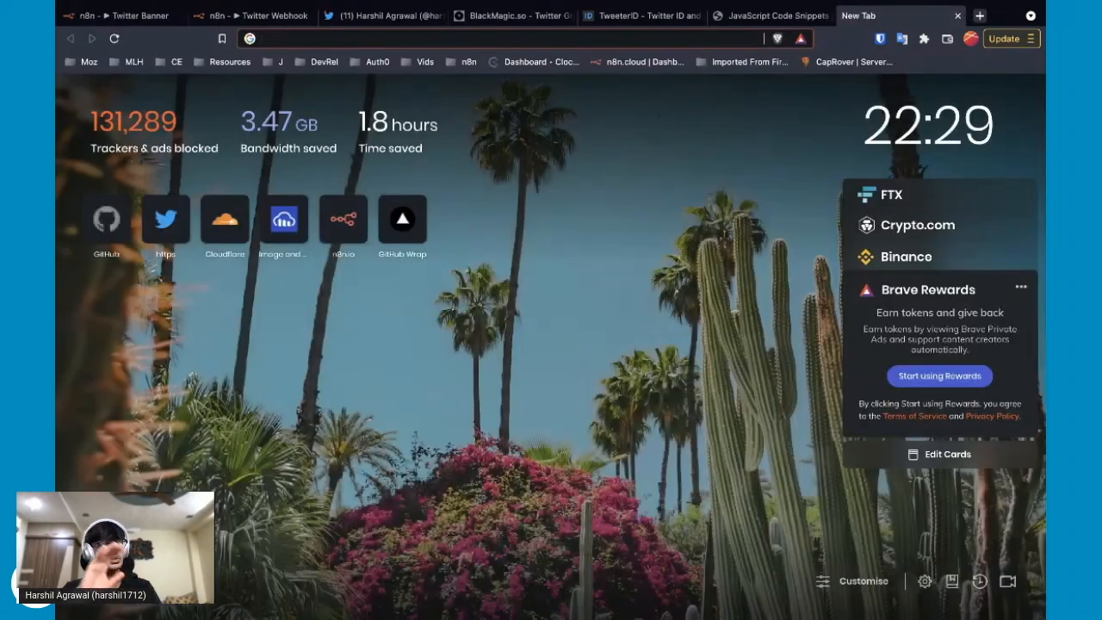
type("n8n.io/workflows")
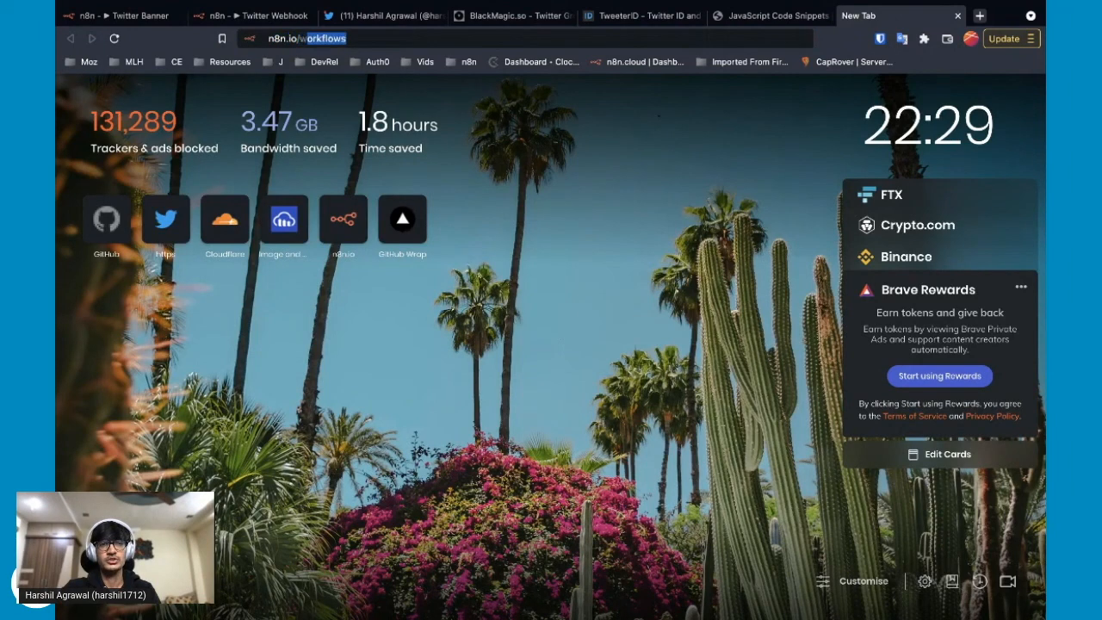
key("Return")
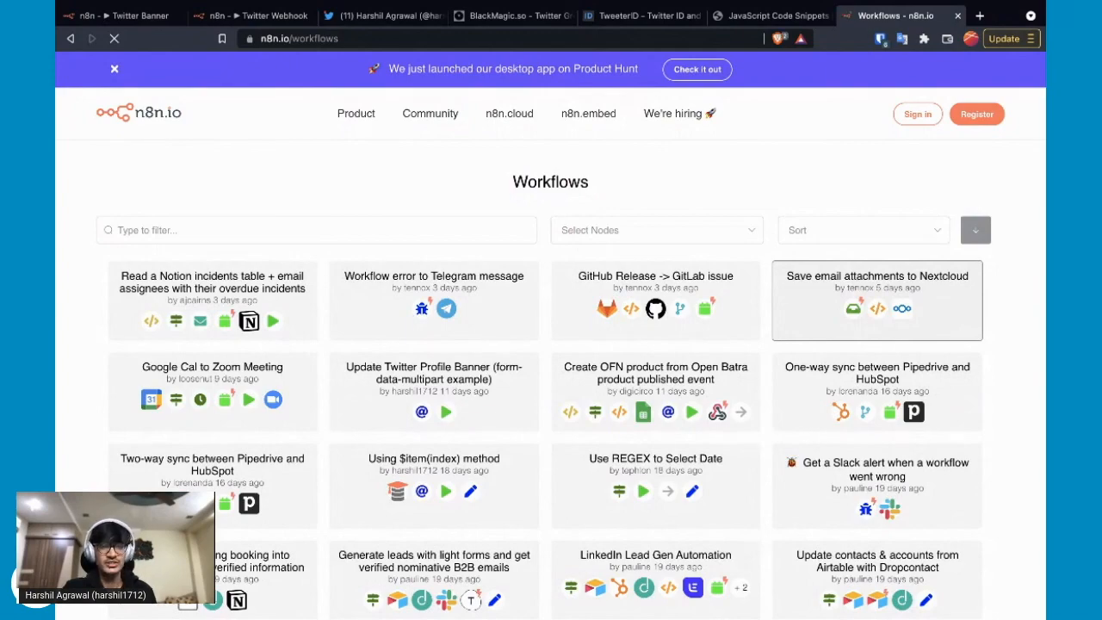
scroll(551, 379, "down", 8)
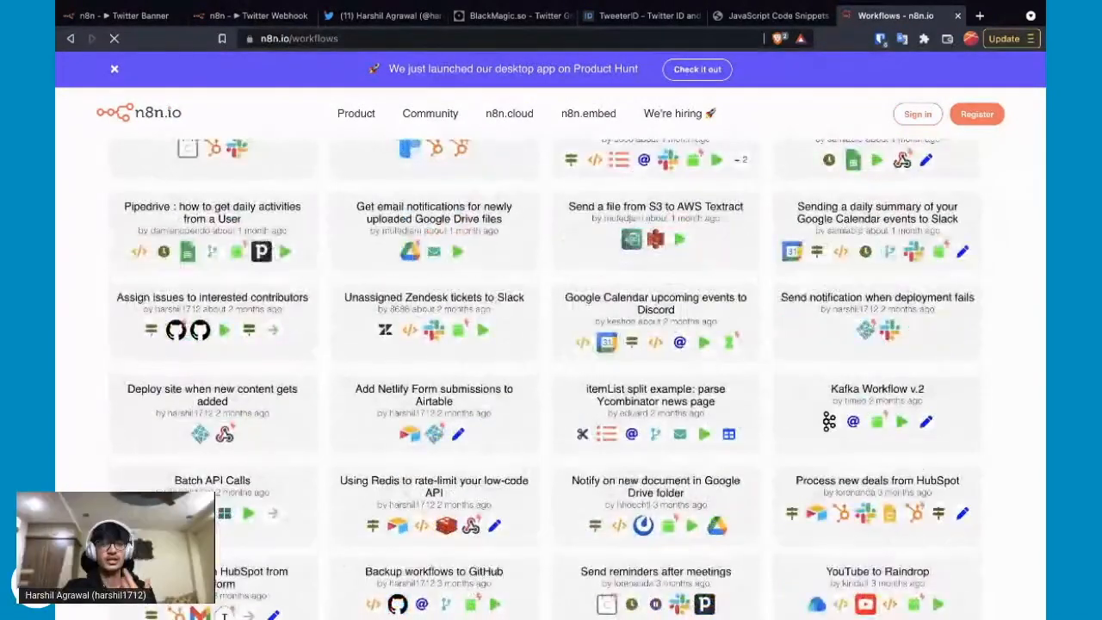
scroll(693, 413, "down", 3)
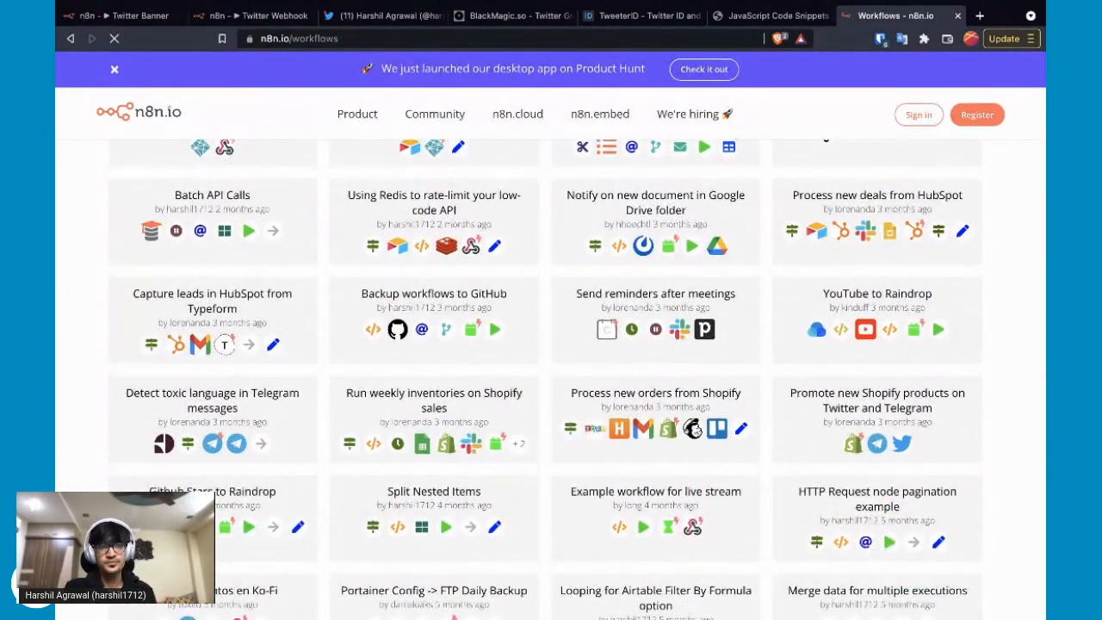
scroll(551, 379, "up", 2)
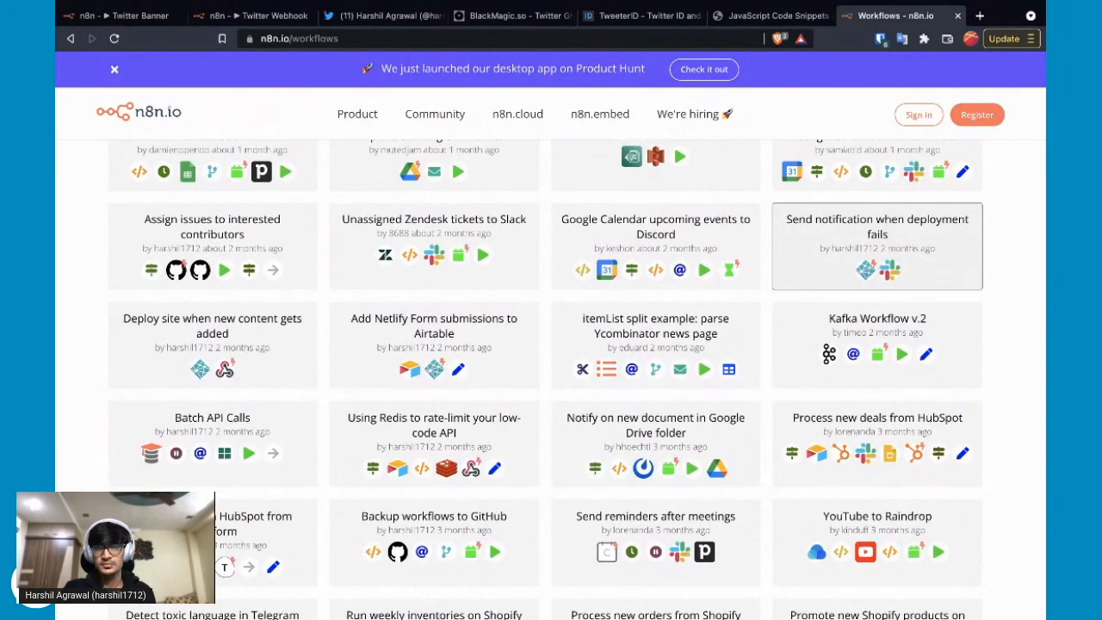
Open the "Send notification when deployment fails" template and copy its workflow
left_click(878, 246)
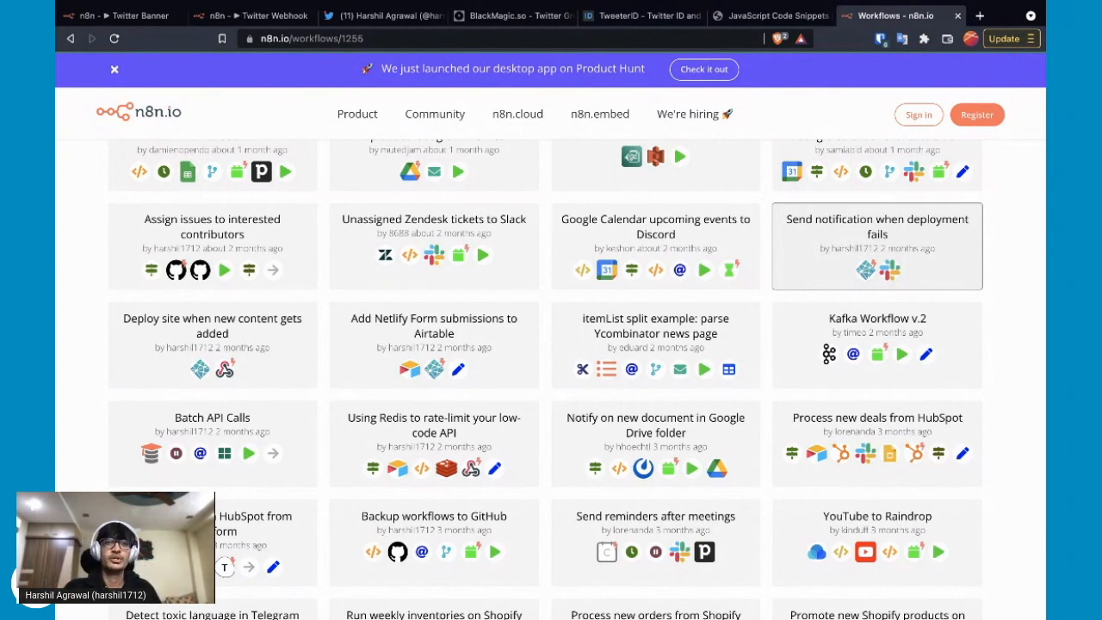
left_click(876, 245)
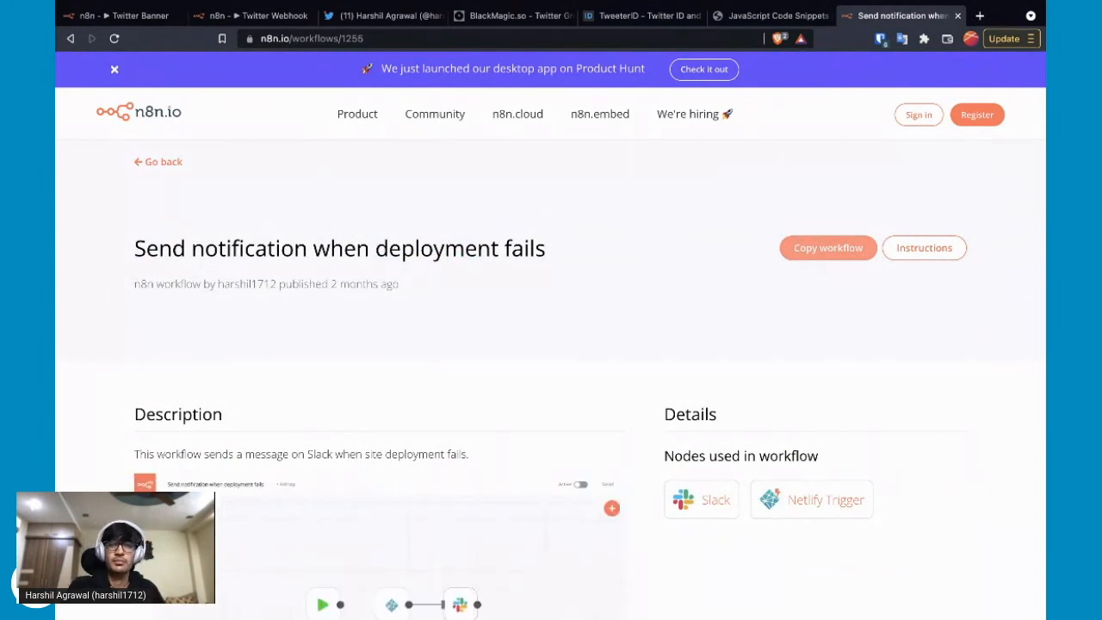
left_click(871, 247)
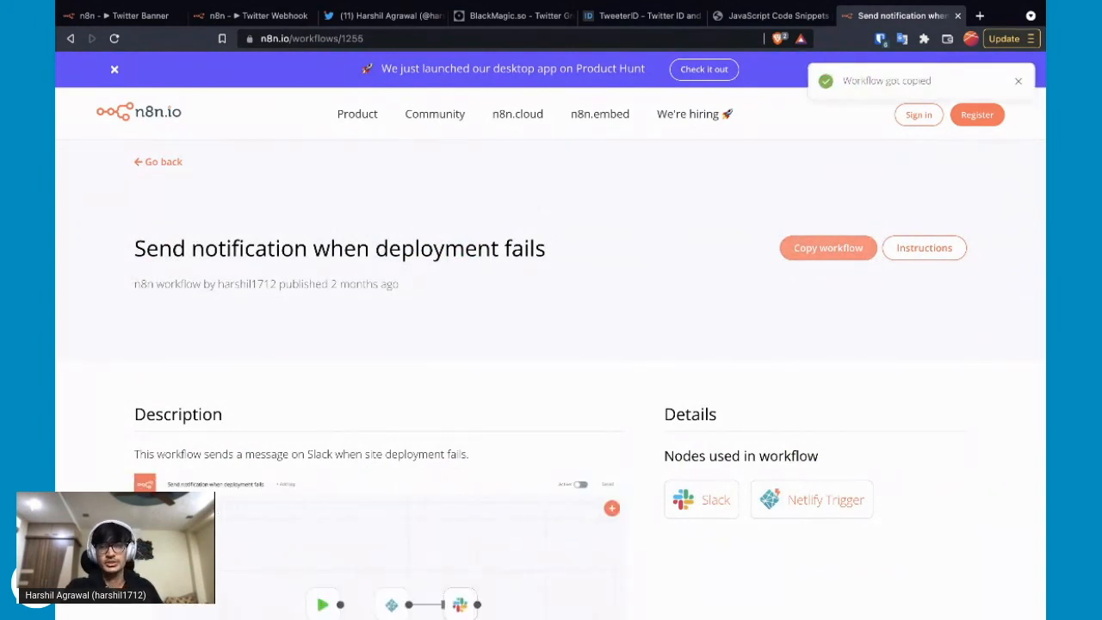
scroll(551, 345, "down", 1)
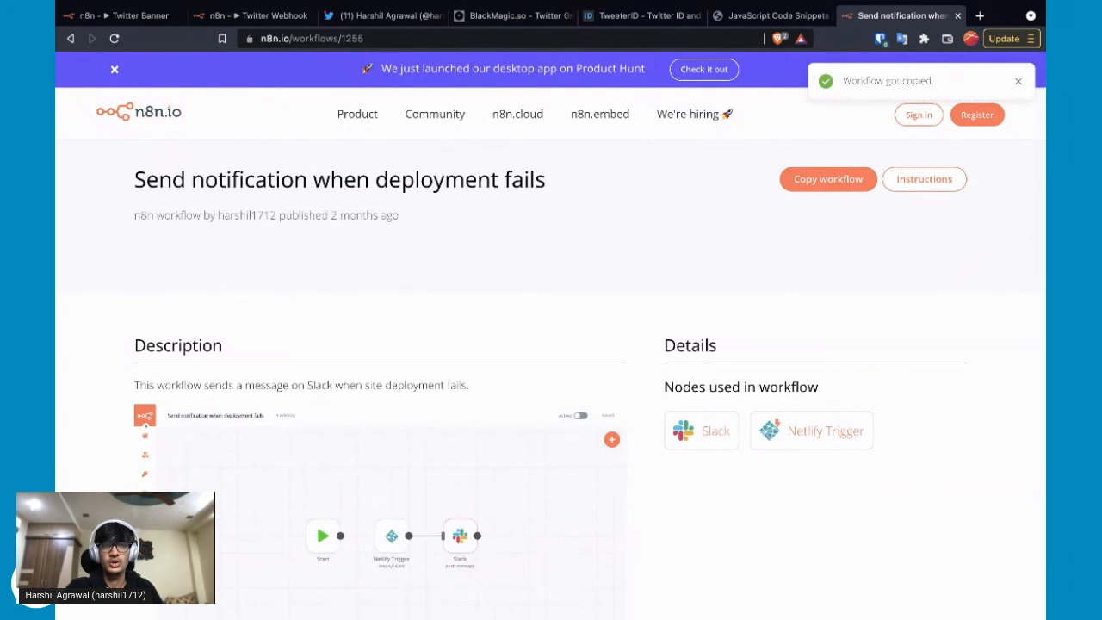
Create a new workflow in the n8n editor and paste the copied Netlify Trigger and Slack nodes into it
left_click(105, 16)
mouse_move(78, 115)
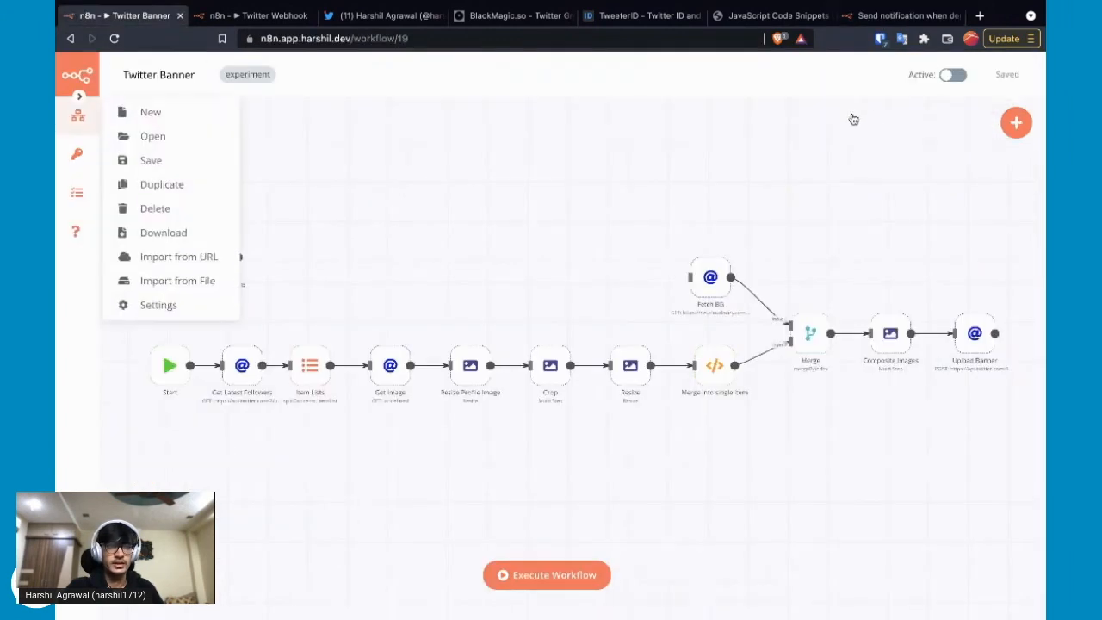
left_click(151, 112)
key("ctrl+v")
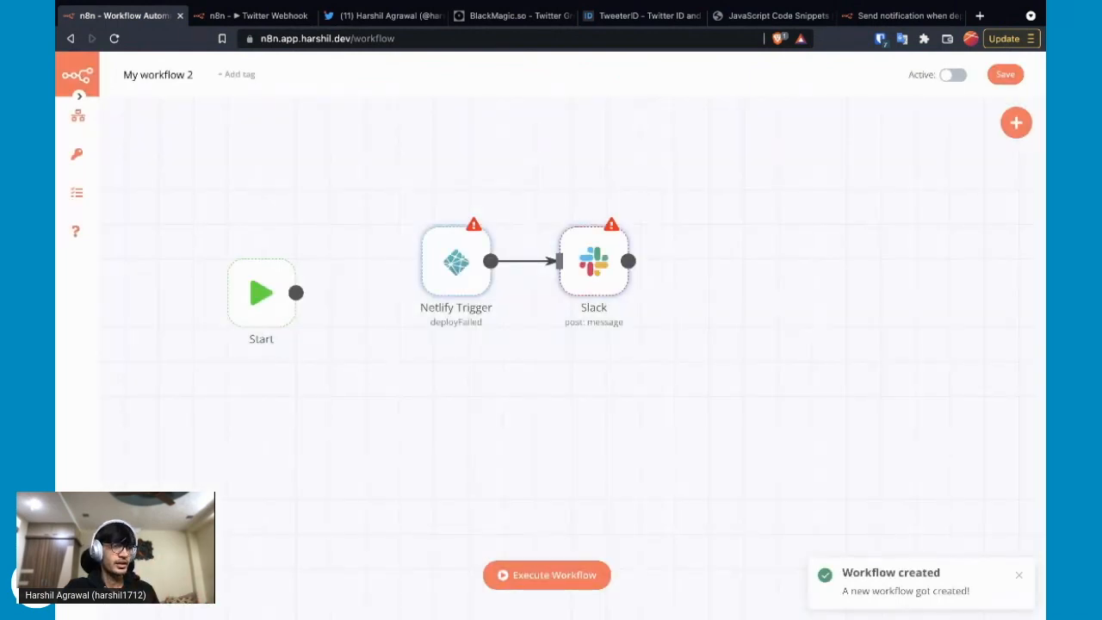
Review the Netlify Trigger node's settings and its option for creating a new Netlify API credential, and close it
double_click(457, 261)
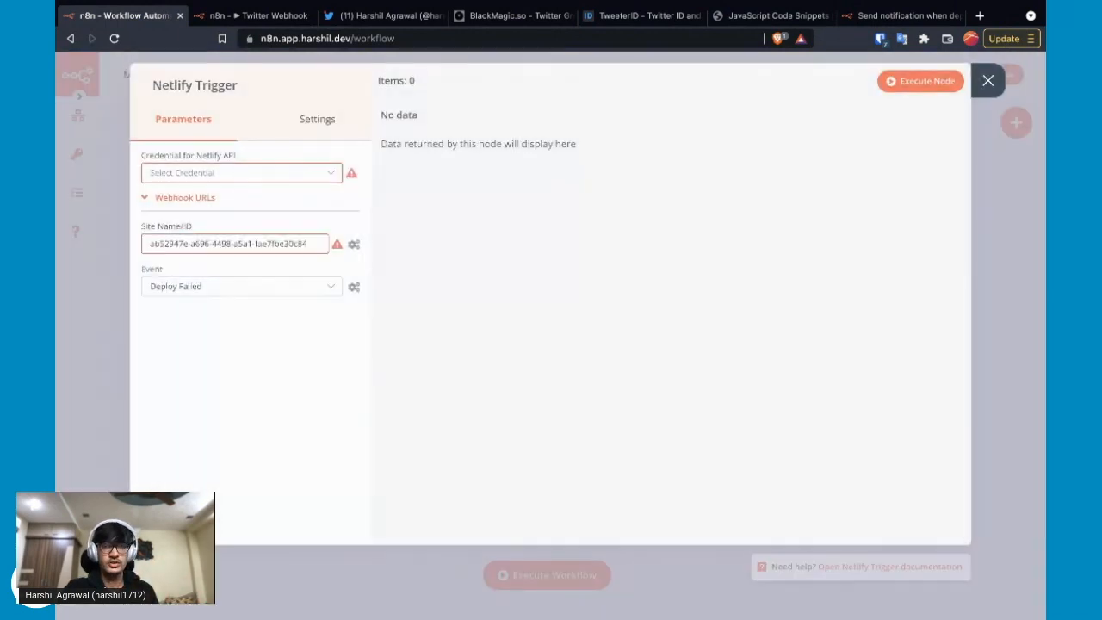
left_click(241, 173)
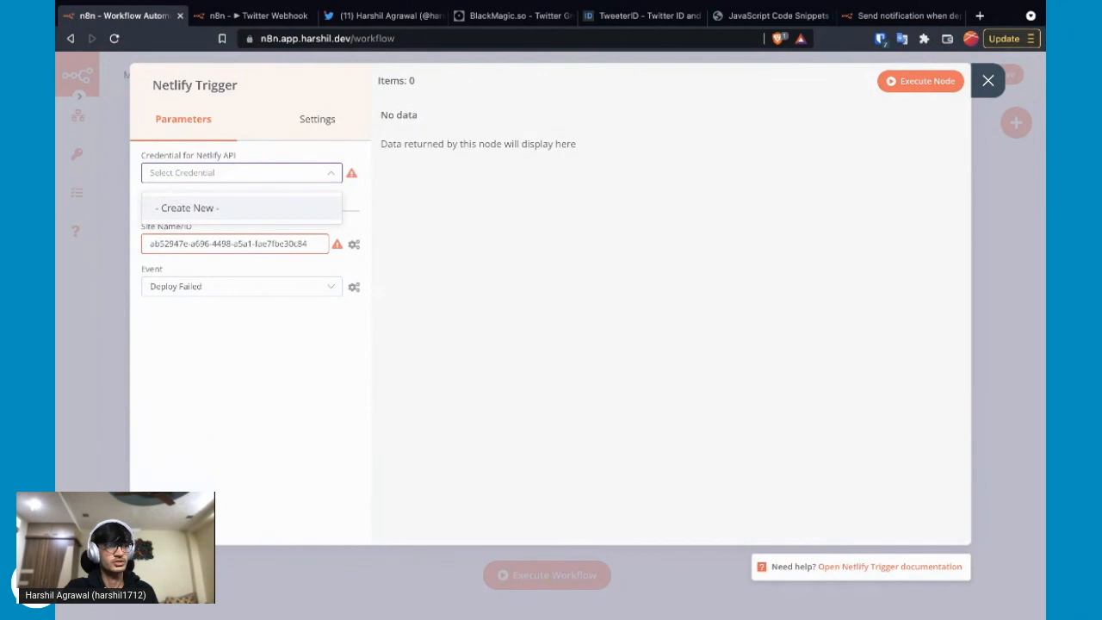
left_click(197, 207)
left_click(987, 80)
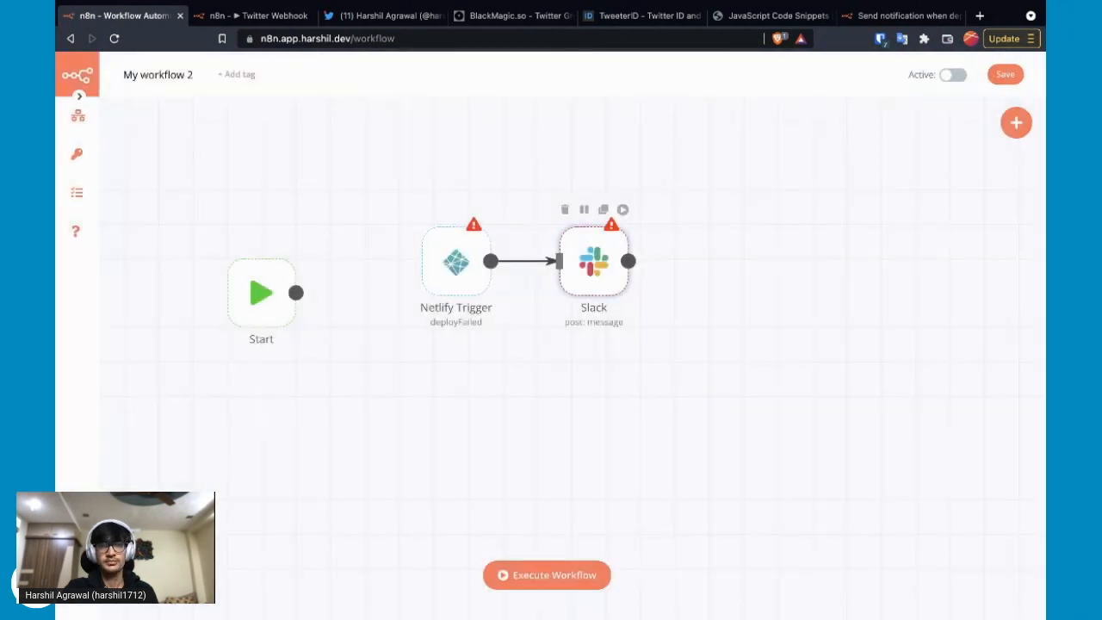
Review the Slack node's settings in the pasted workflow and close it
double_click(594, 259)
left_click(987, 80)
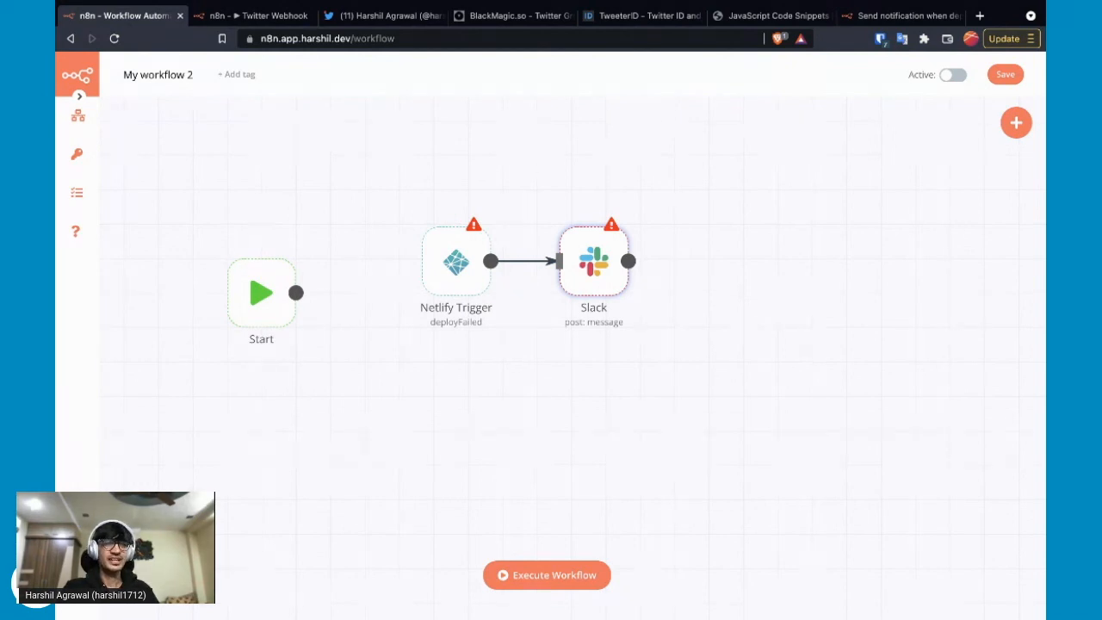
key("super+Tab")
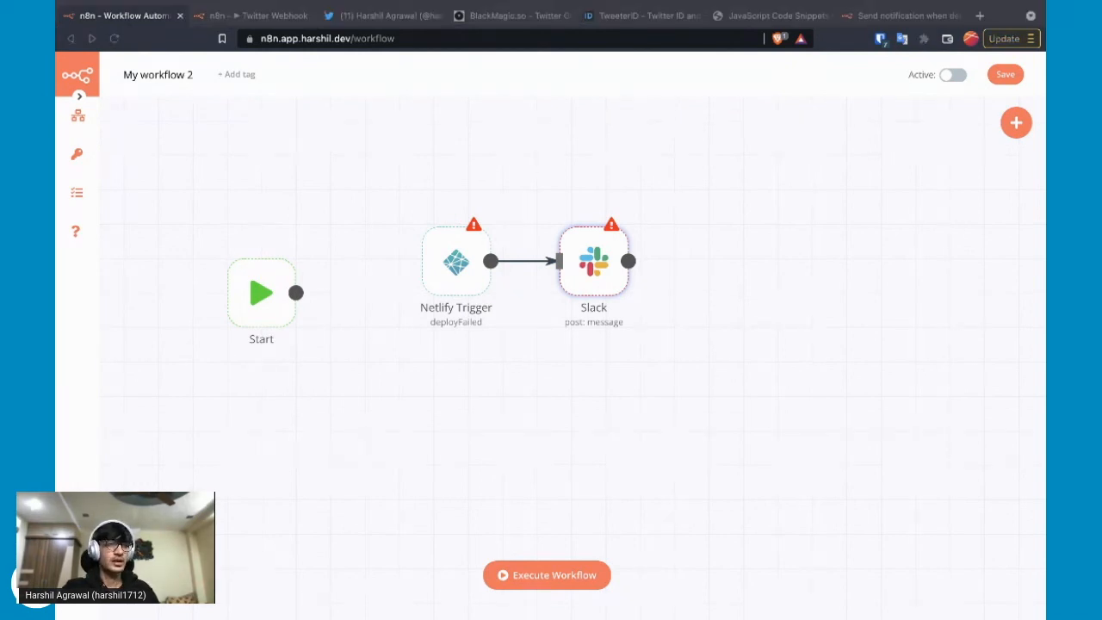